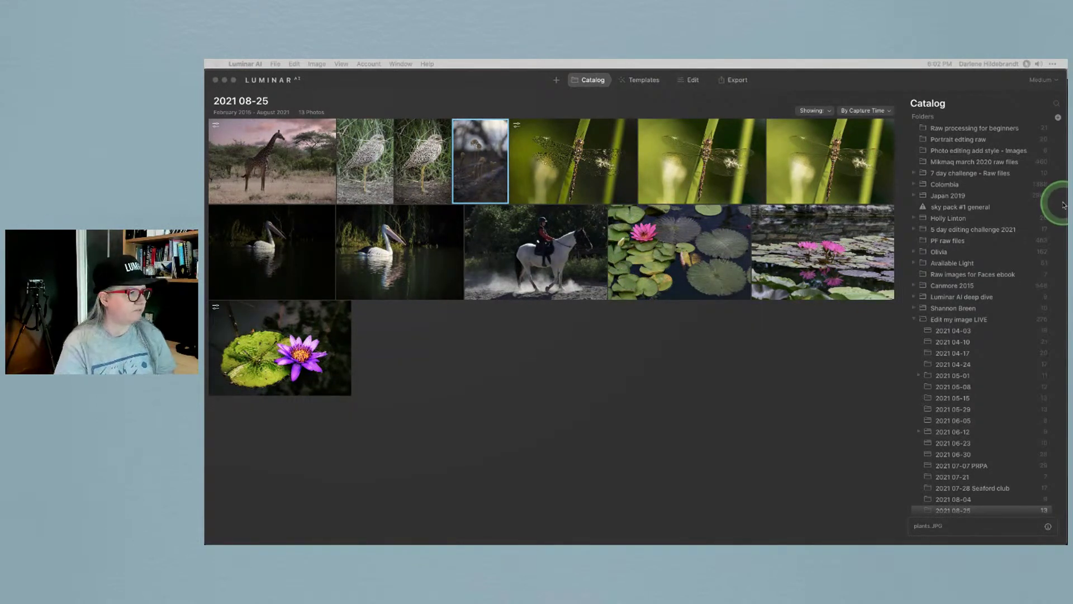
Browse from the pink water lily photo to the purple lotus photo and open it for editing with the Sky tool collapsed.
double_click(679, 250)
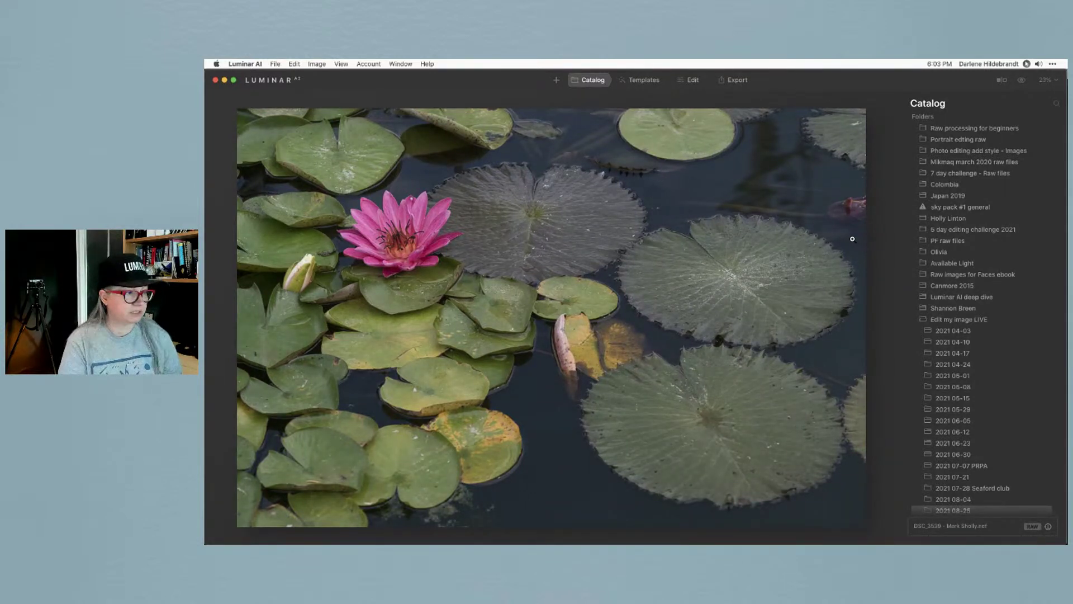
click(854, 240)
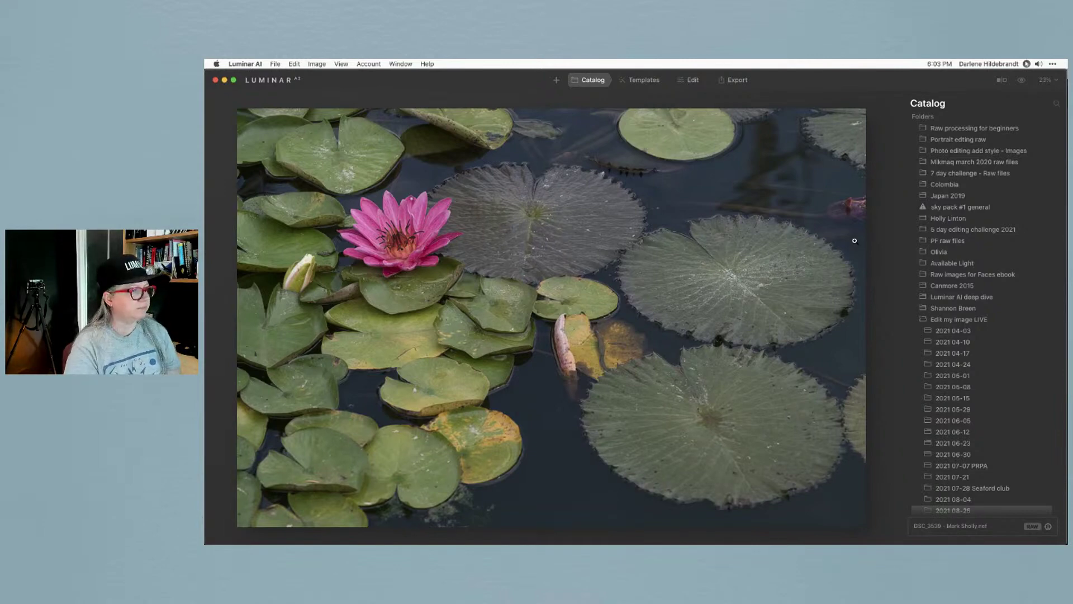
key(Right)
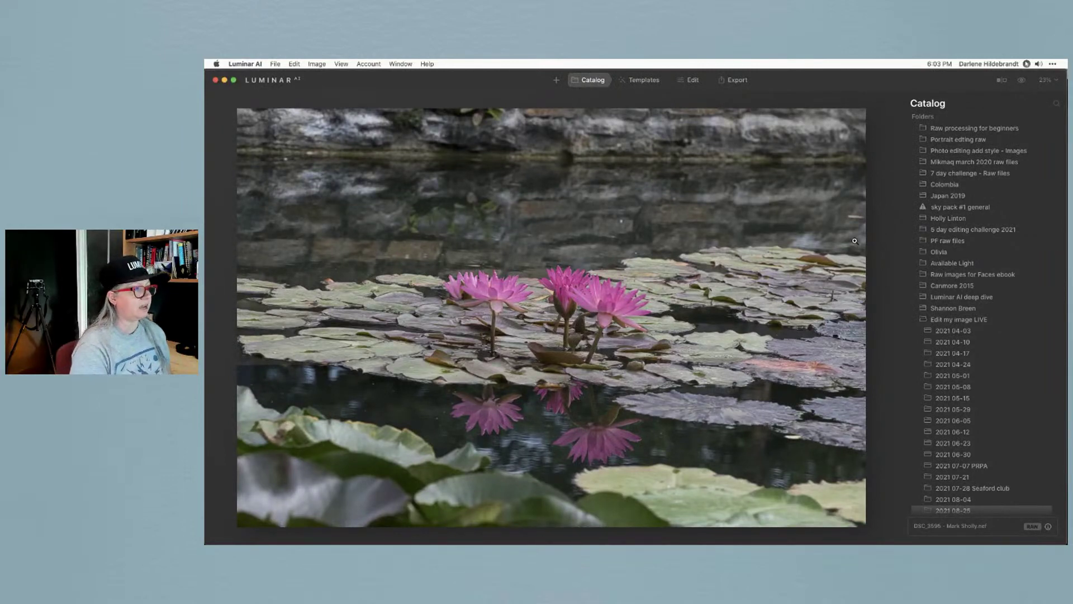
key(Right)
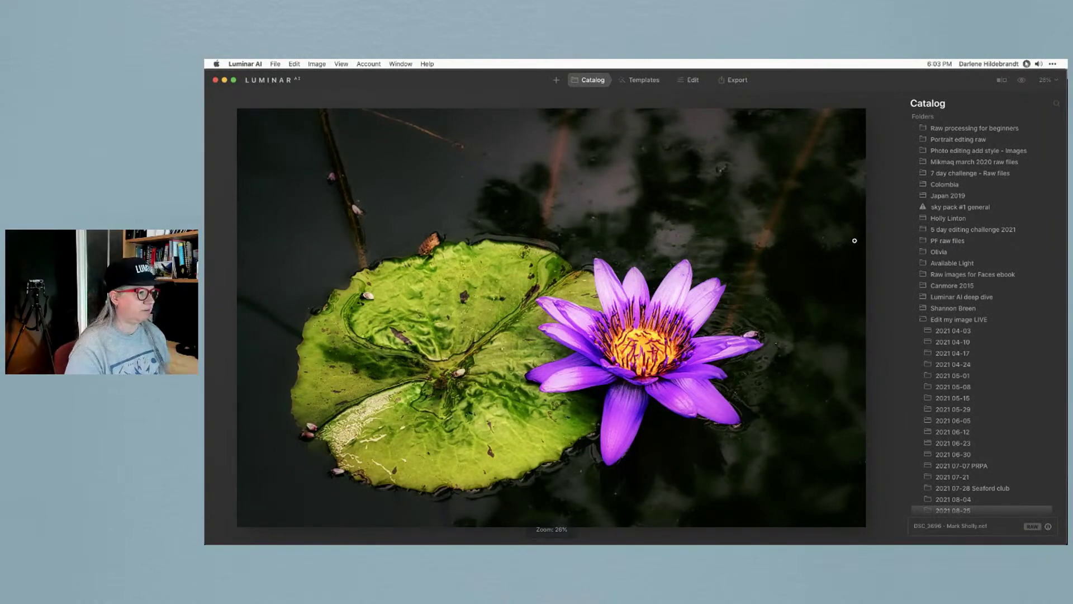
click(691, 80)
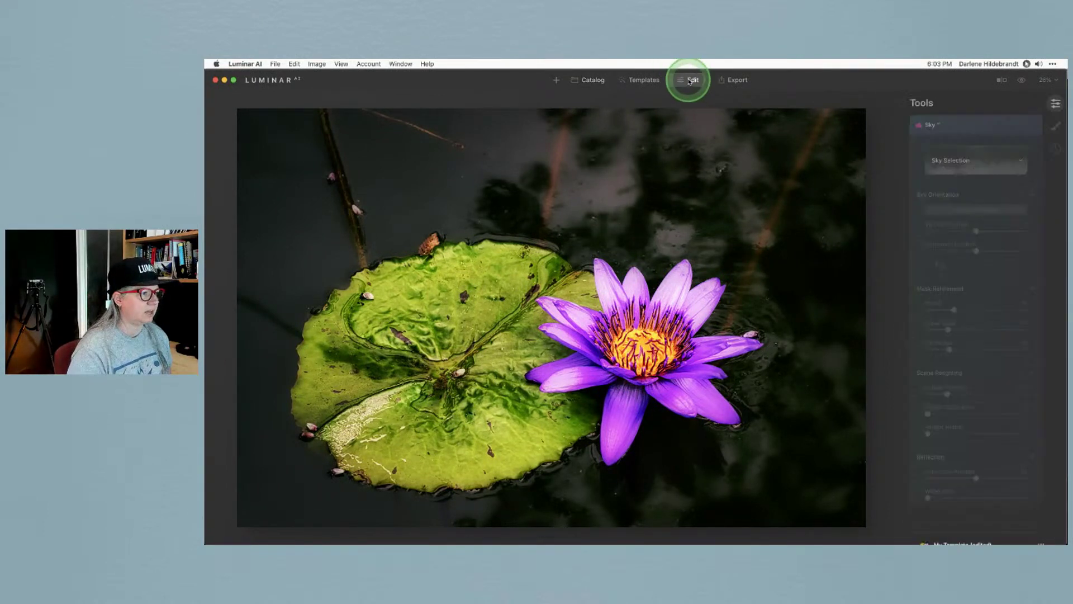
click(968, 127)
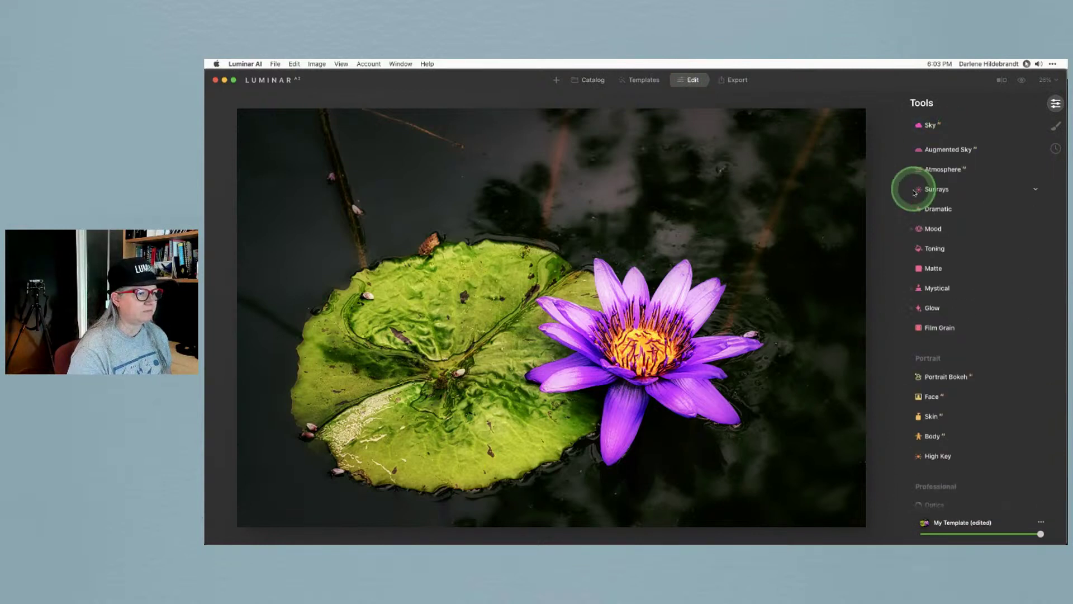
Review which tools were used on the lotus photo and compare the edit with the unedited version.
scroll(911, 225, up, 10)
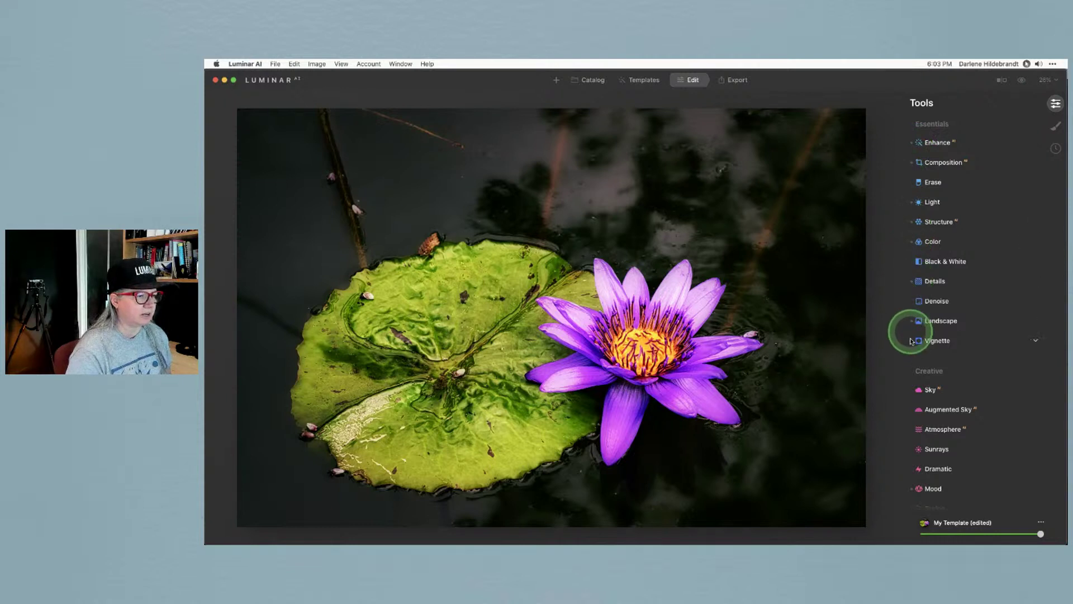
scroll(943, 330, down, 2)
scroll(944, 331, down, 12)
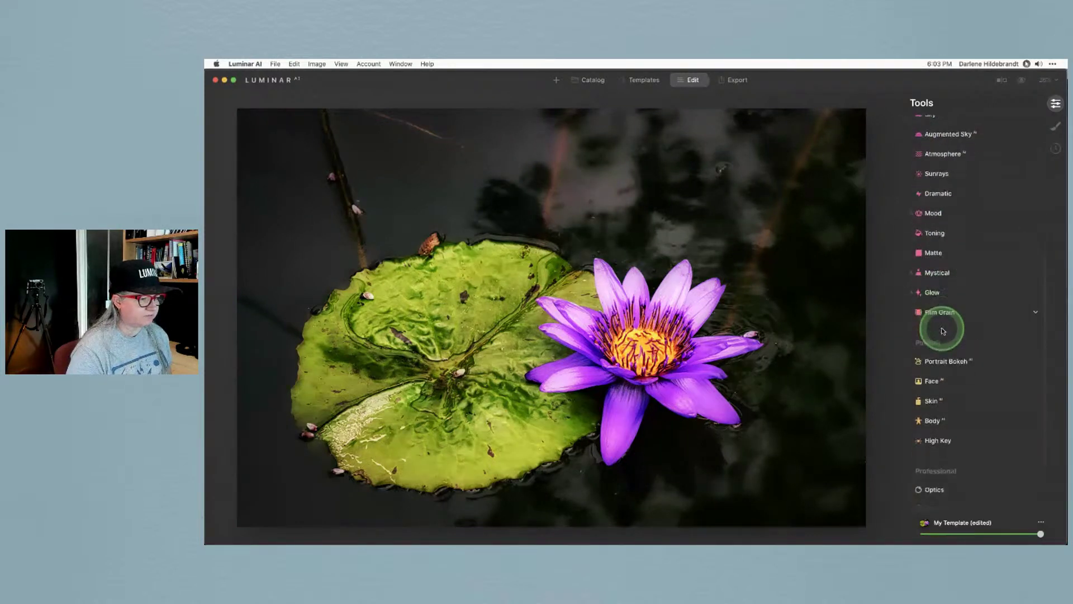
scroll(944, 331, up, 15)
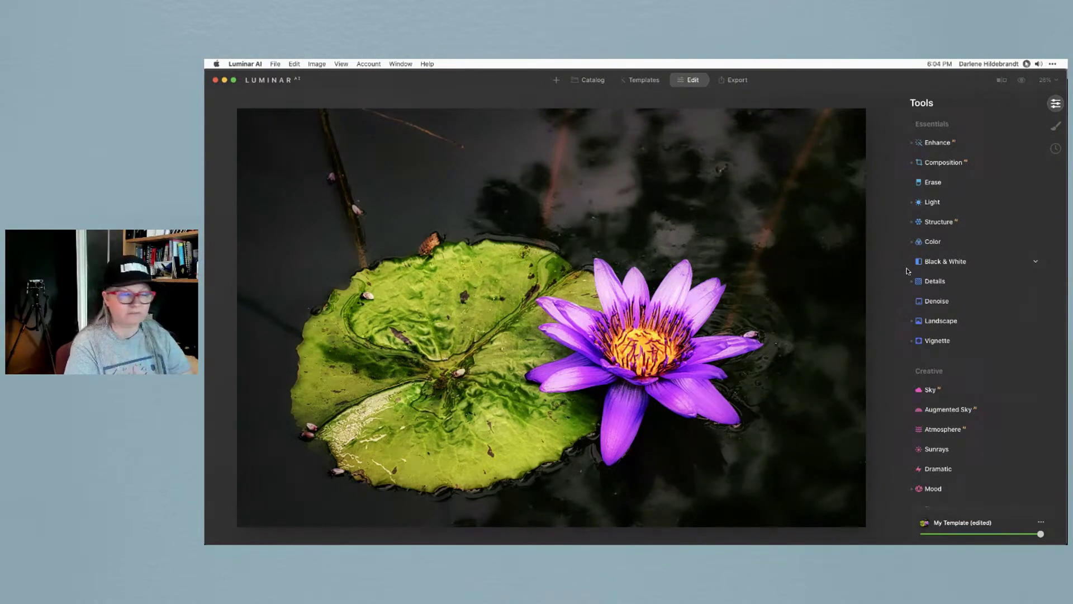
key(backslash)
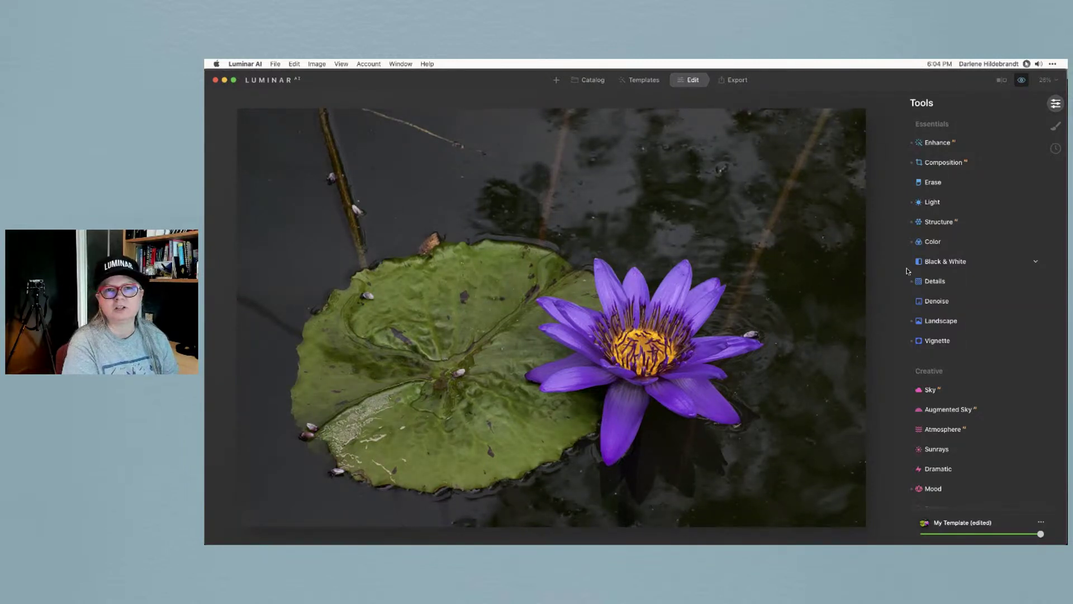
key(backslash)
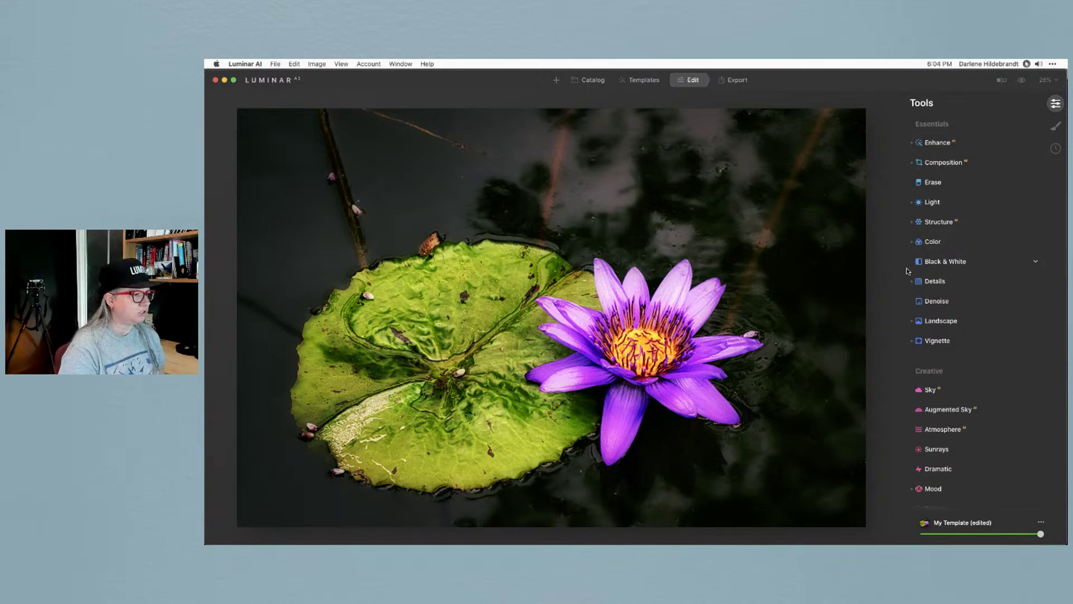
Save the lotus photo's current adjustments as a template and show it in My Templates.
click(1041, 523)
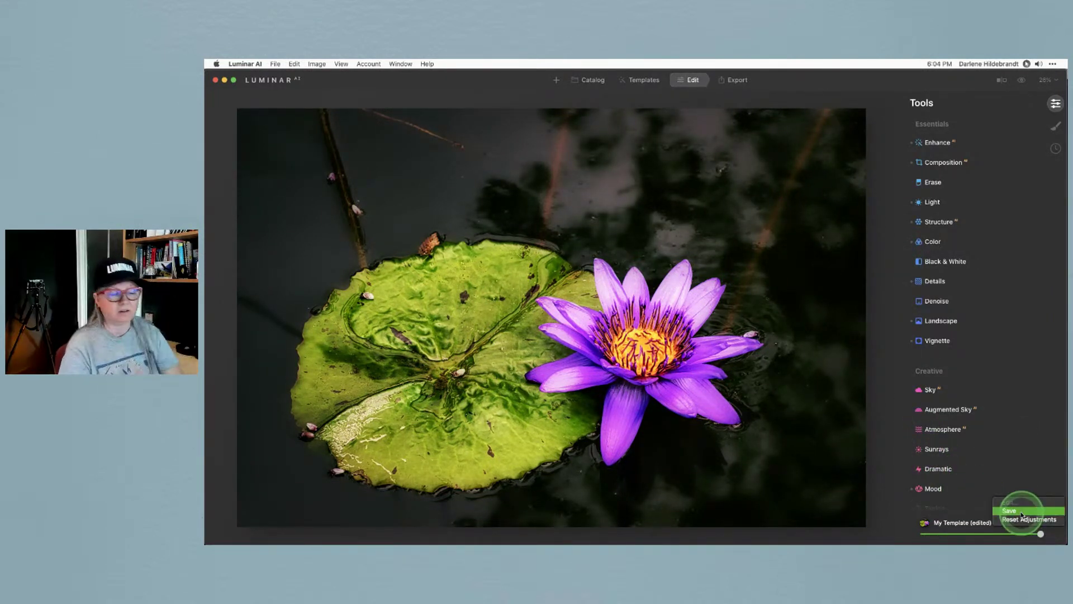
click(1022, 514)
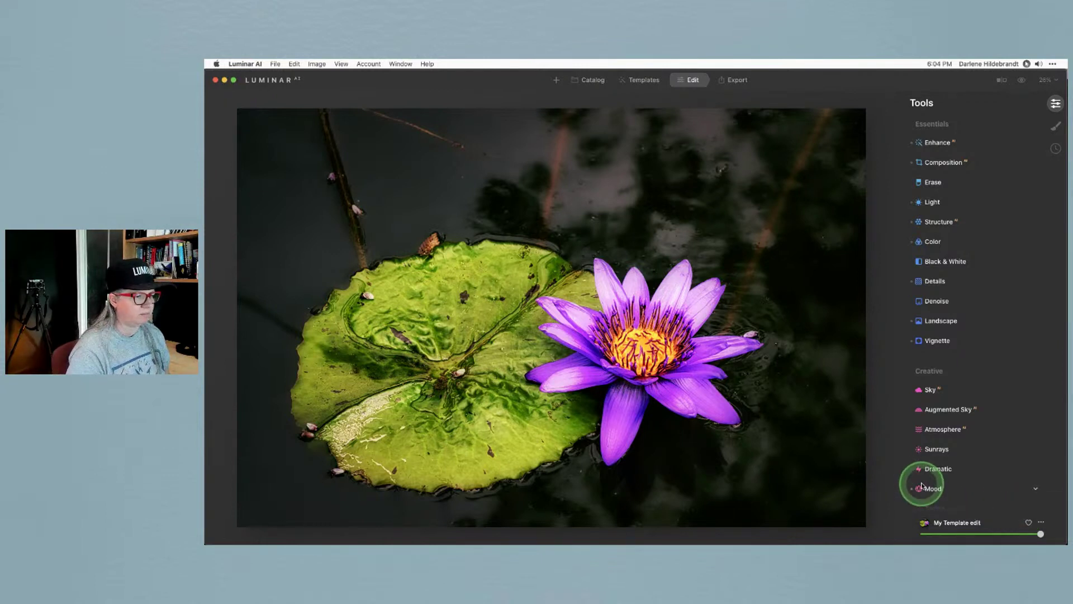
click(645, 80)
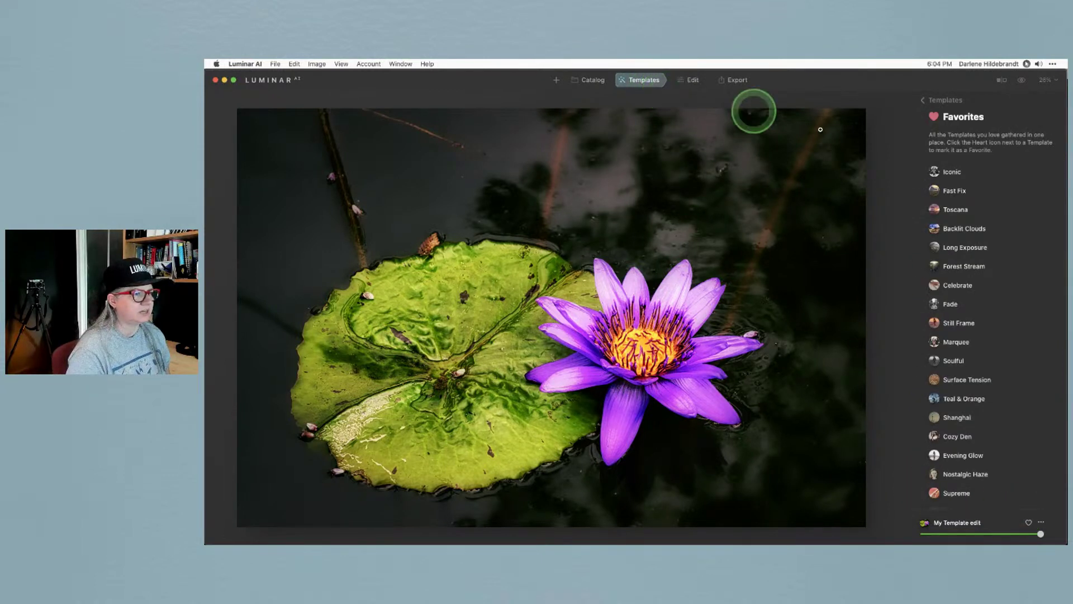
click(944, 99)
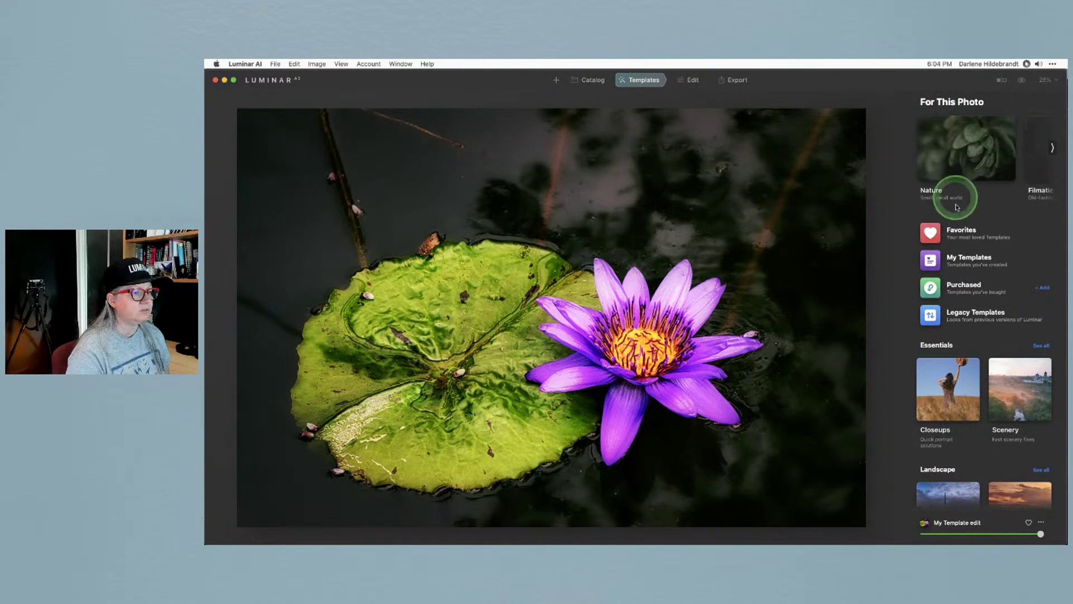
click(954, 258)
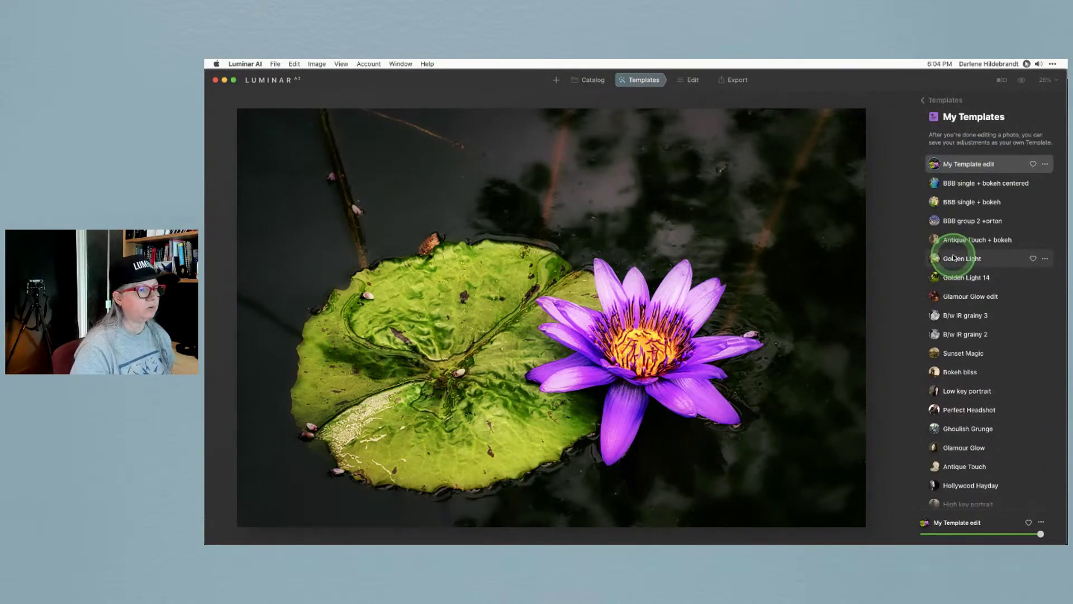
click(940, 100)
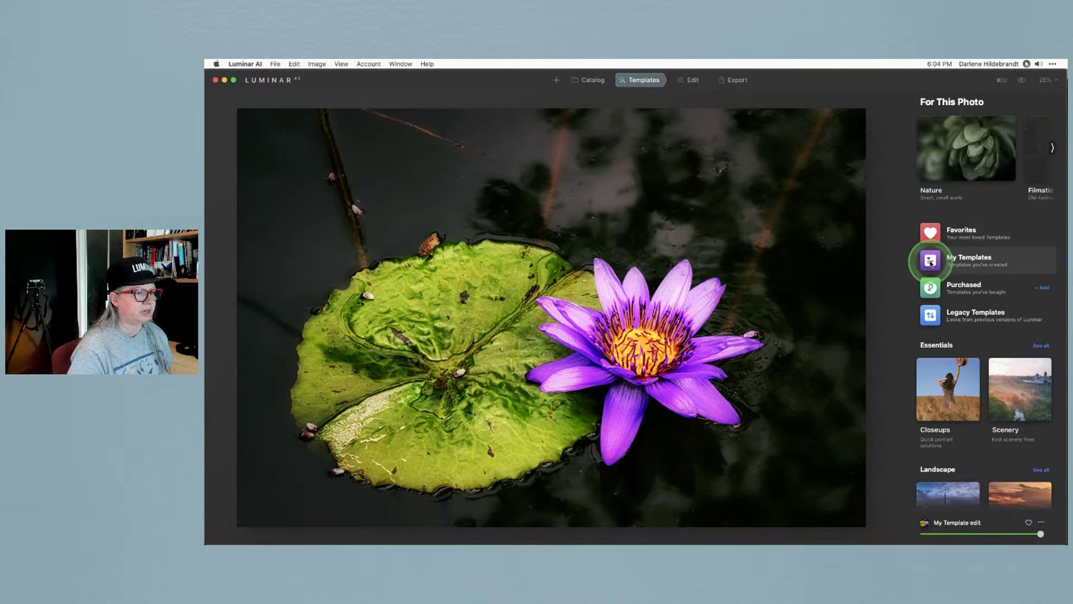
click(931, 262)
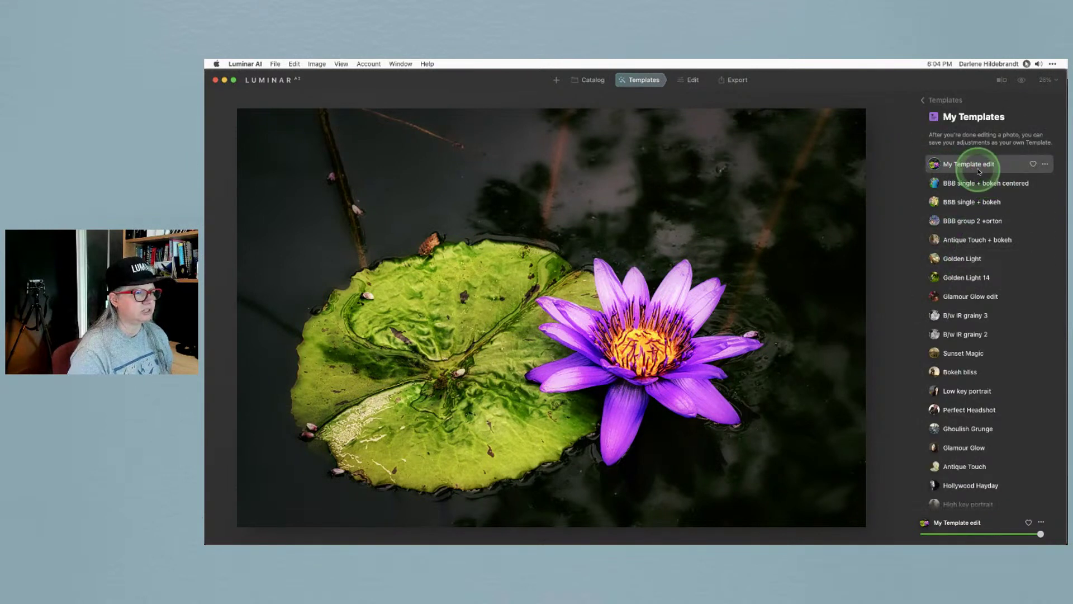
Rename the newly saved template as Lotus #1.
click(1043, 166)
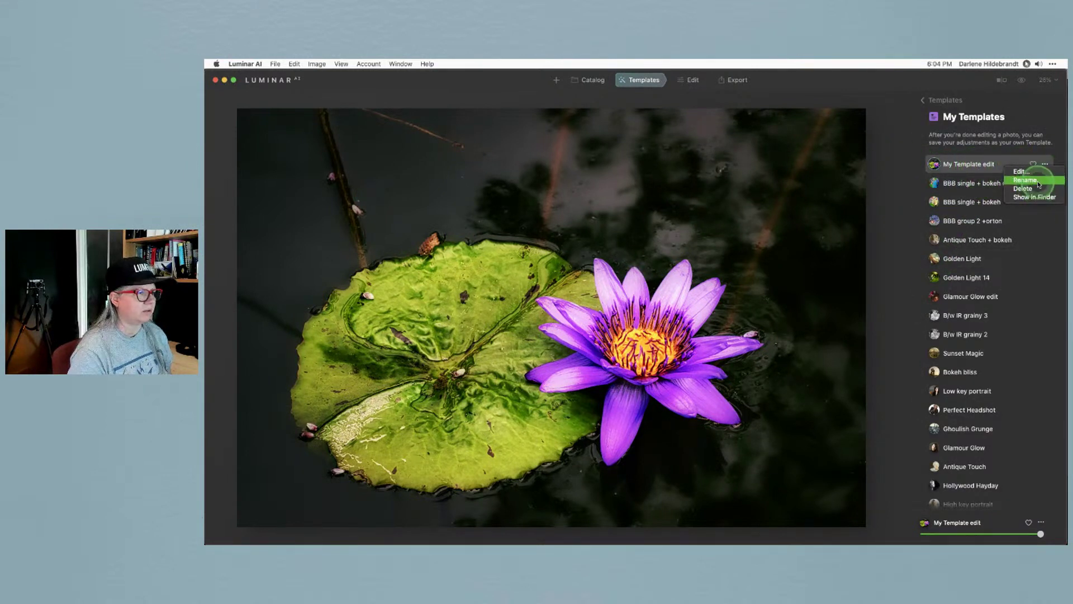
click(1039, 184)
text(Lotus)
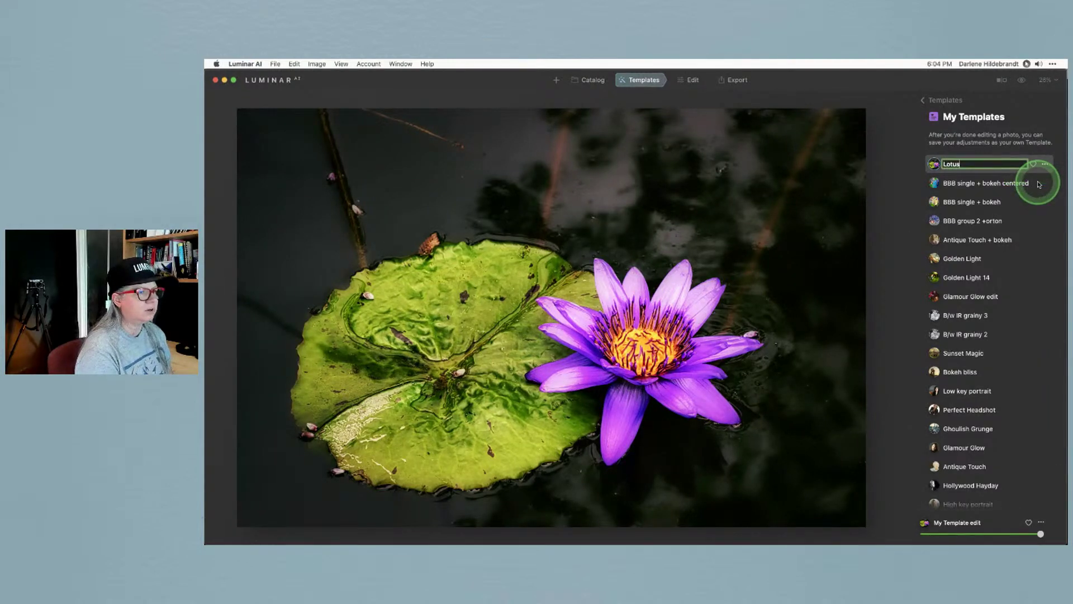
text( #1)
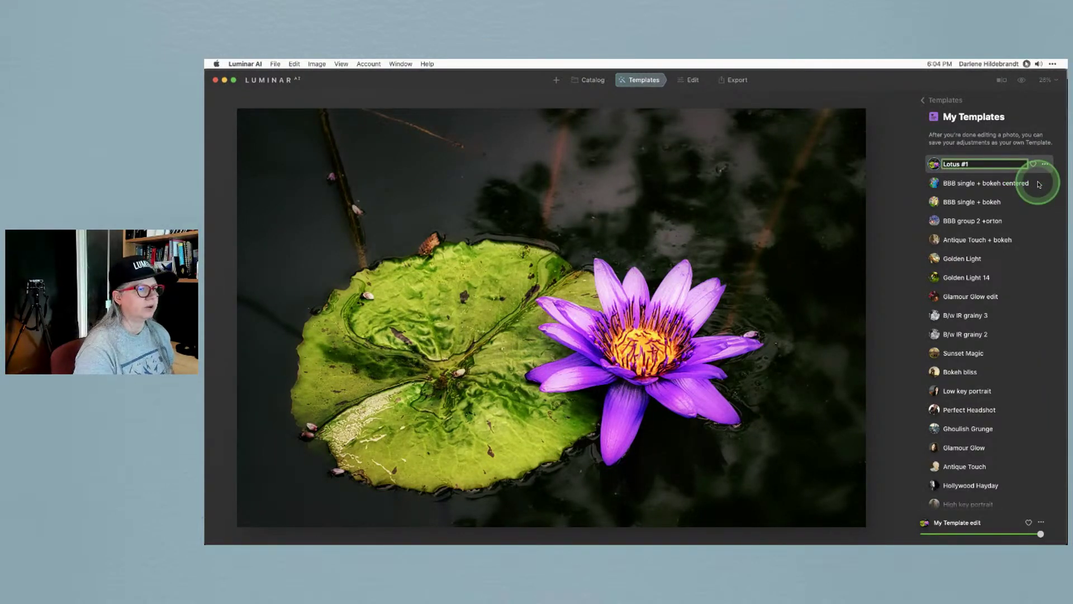
click(1039, 185)
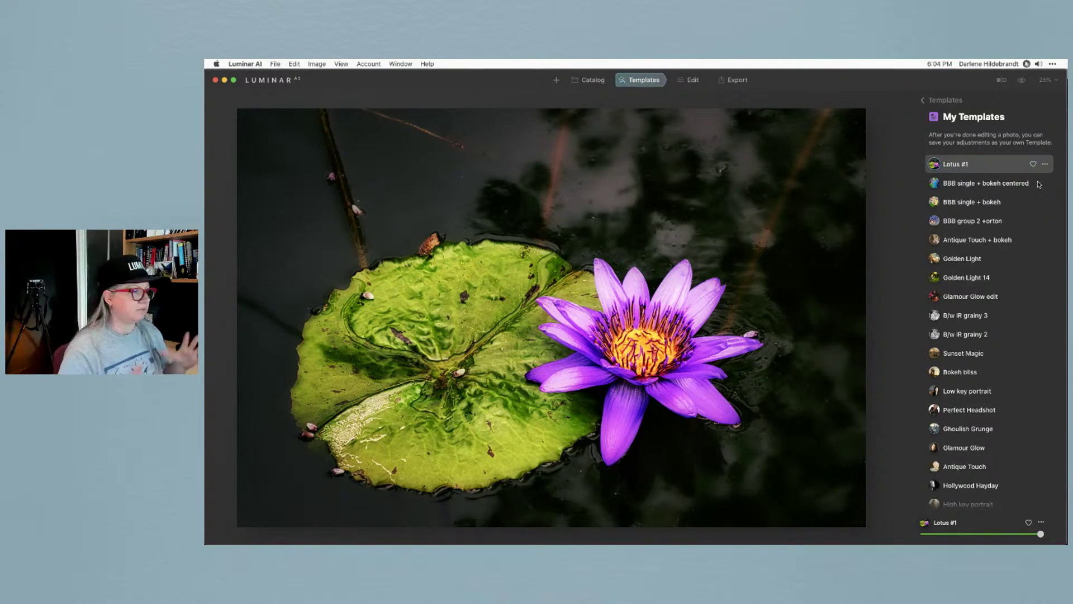
Return to editing the lotus photo and examine its edit history from the latest entry down to Original.
click(694, 82)
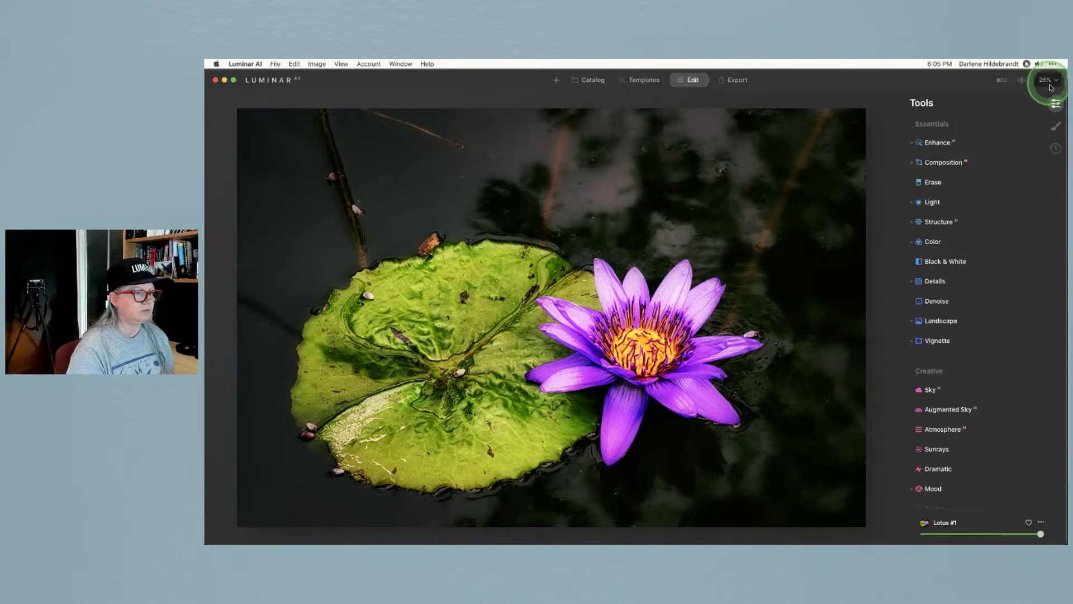
click(1055, 148)
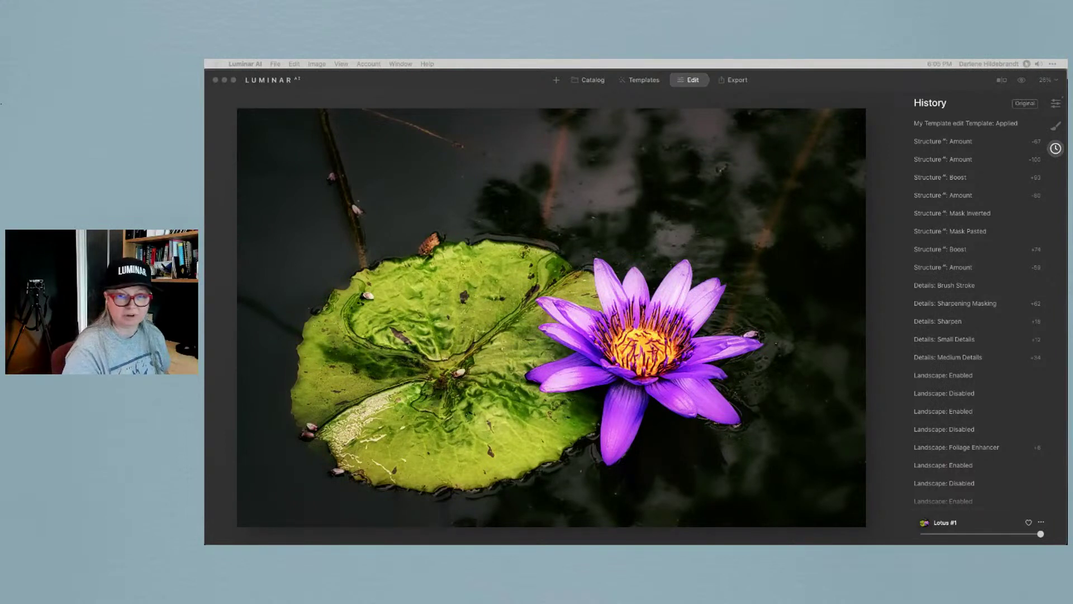
click(878, 235)
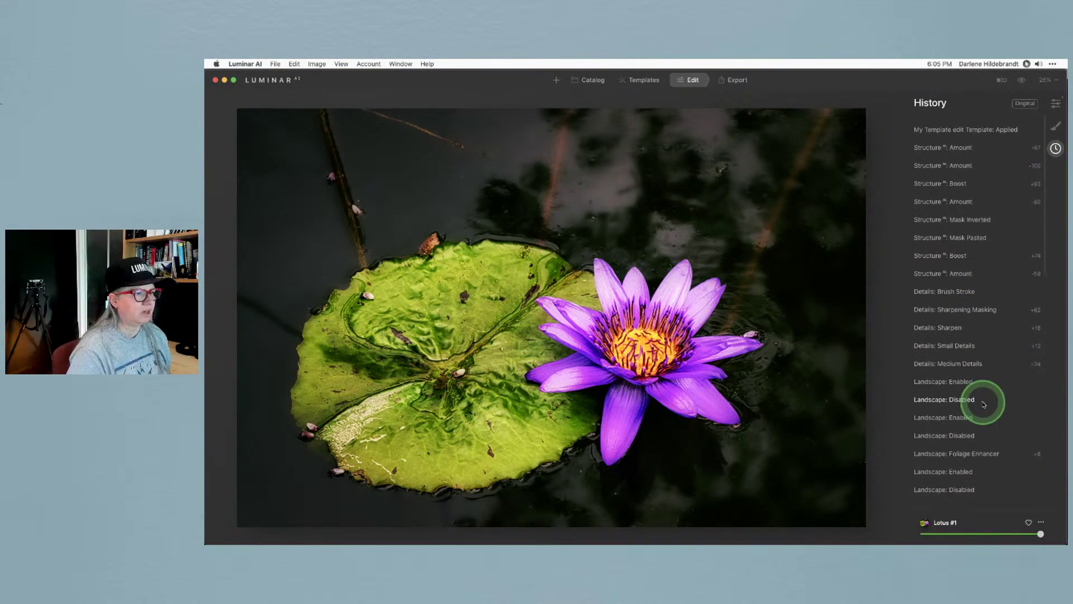
scroll(956, 251, down, 15)
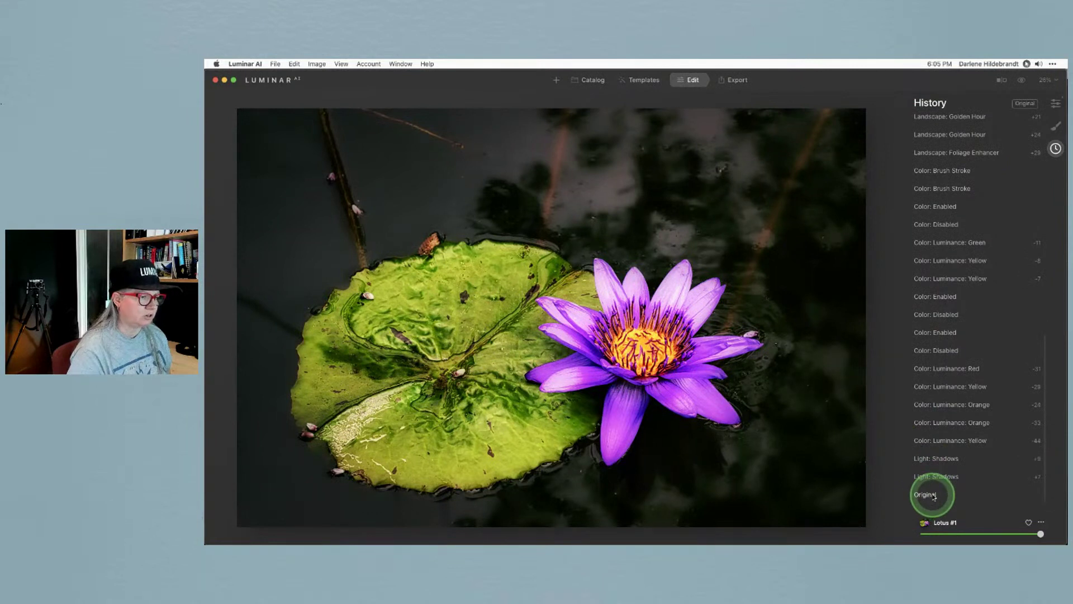
scroll(930, 228, up, 15)
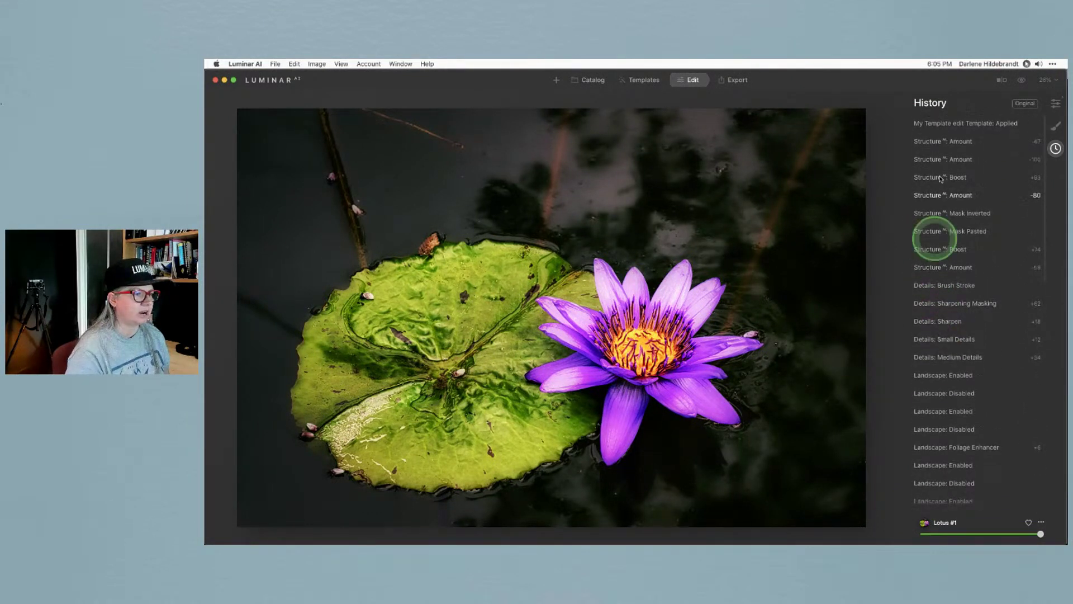
scroll(949, 455, down, 5)
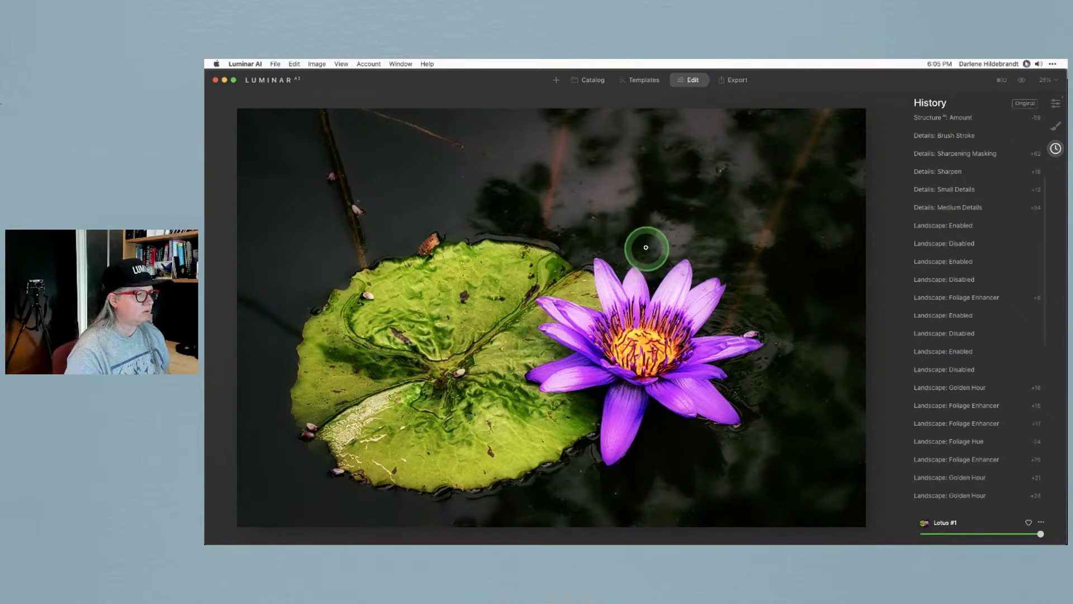
Revert all adjustments on the lotus photo to the original.
right_click(624, 216)
mouse_move(643, 251)
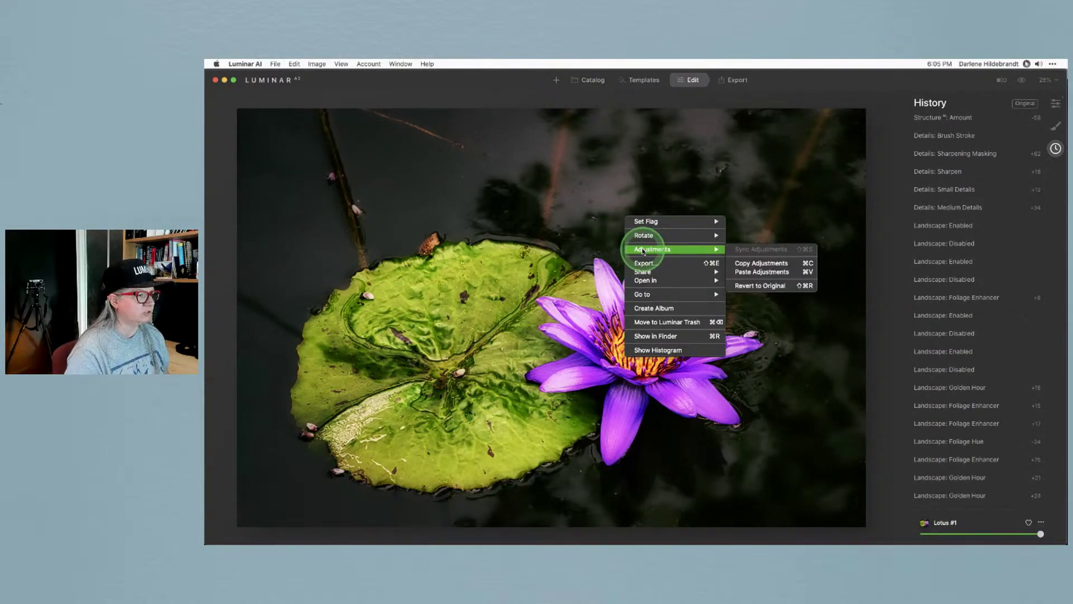
click(765, 286)
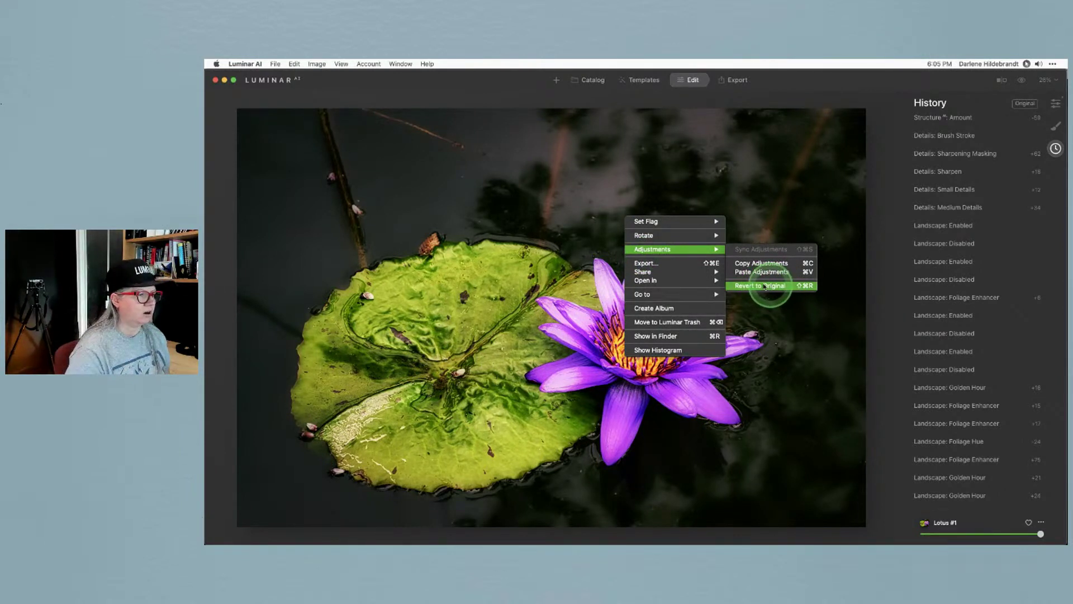
click(754, 286)
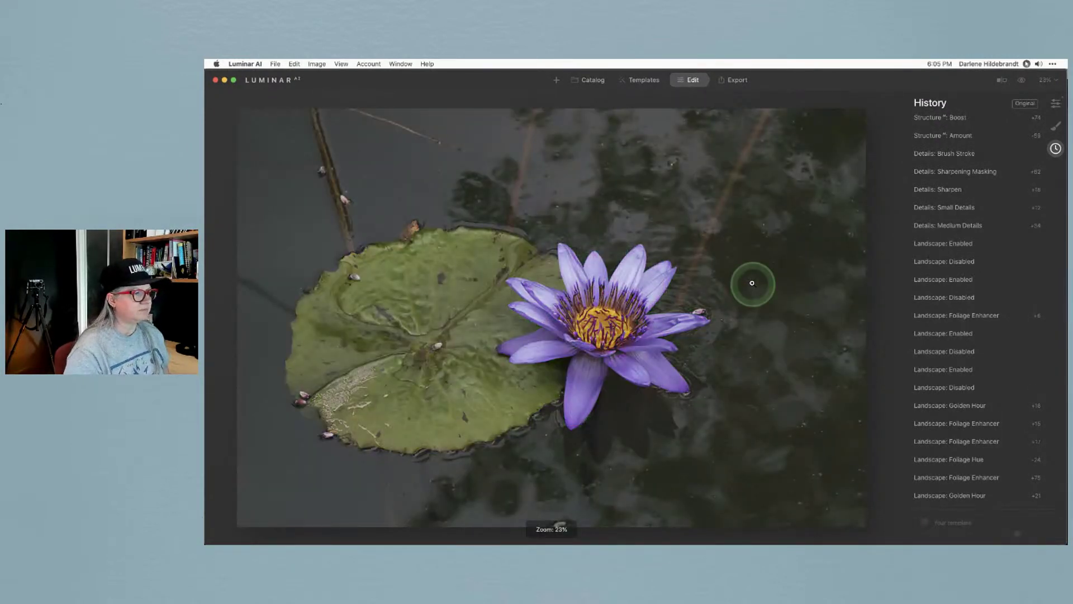
click(988, 188)
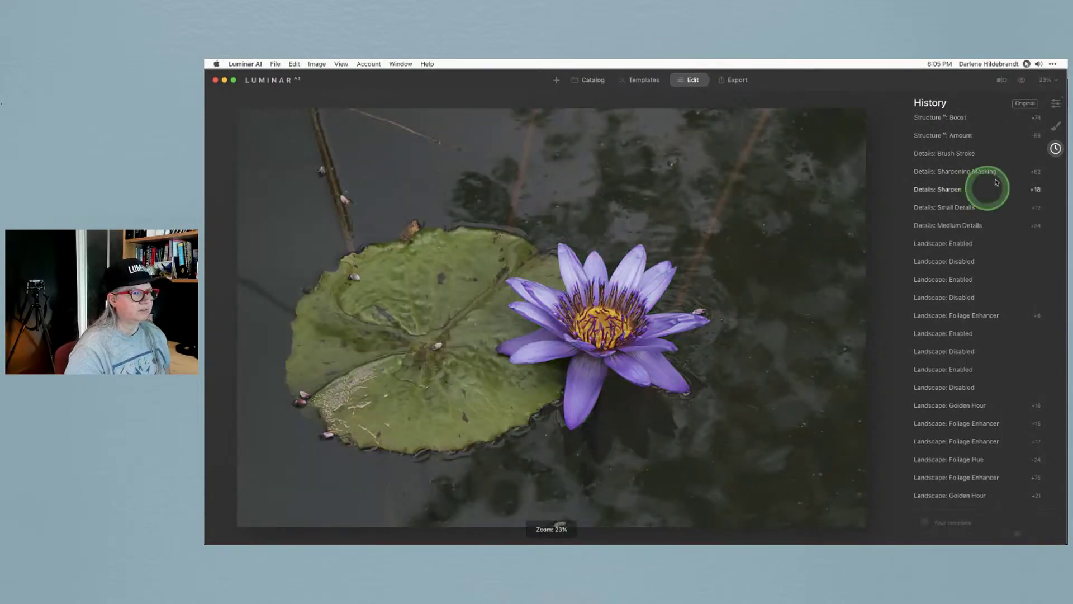
Return to the editing tools and crop the lotus photo automatically with Composition AI.
click(1055, 103)
click(994, 210)
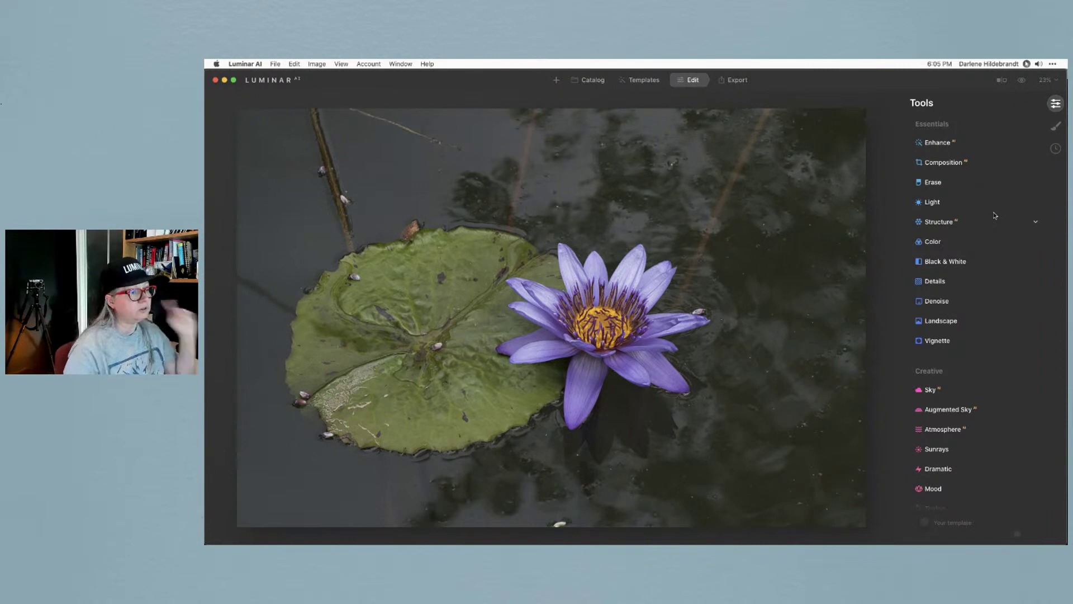
mouse_move(995, 215)
mouse_down()
mouse_move(972, 188)
mouse_move(907, 163)
mouse_move(940, 126)
mouse_move(940, 165)
mouse_move(952, 165)
mouse_up()
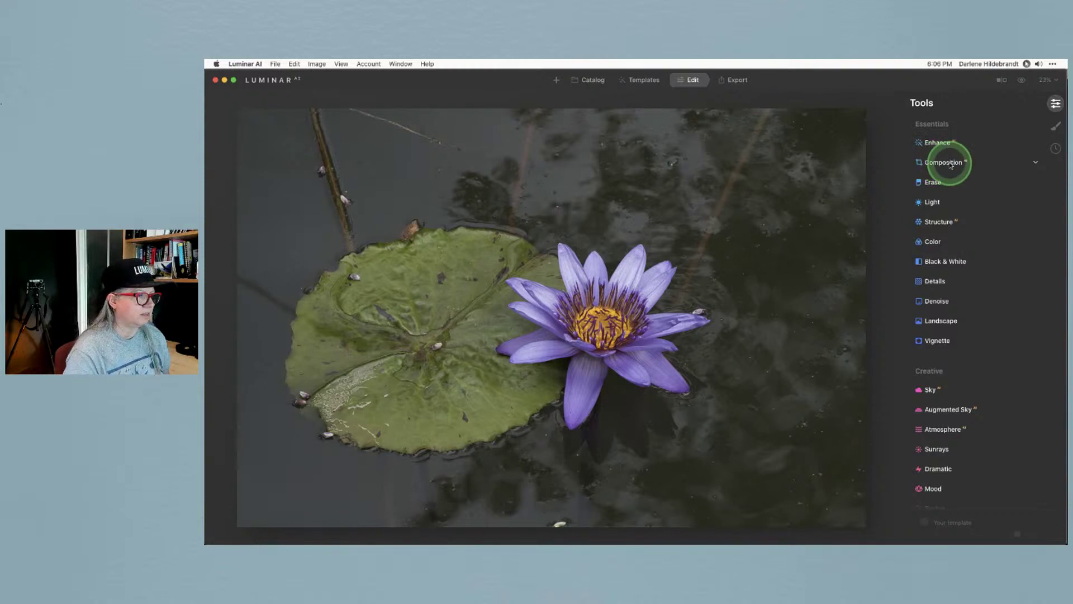
click(951, 165)
click(973, 187)
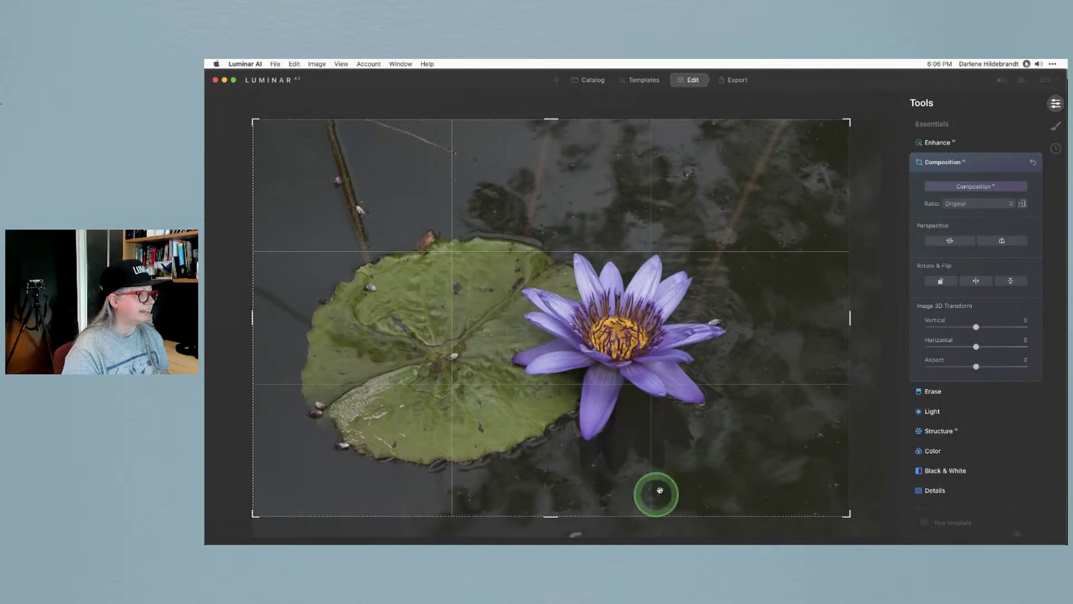
Tighten the crop slightly around the lotus and its lily pad and apply it.
drag(851, 516, 836, 506)
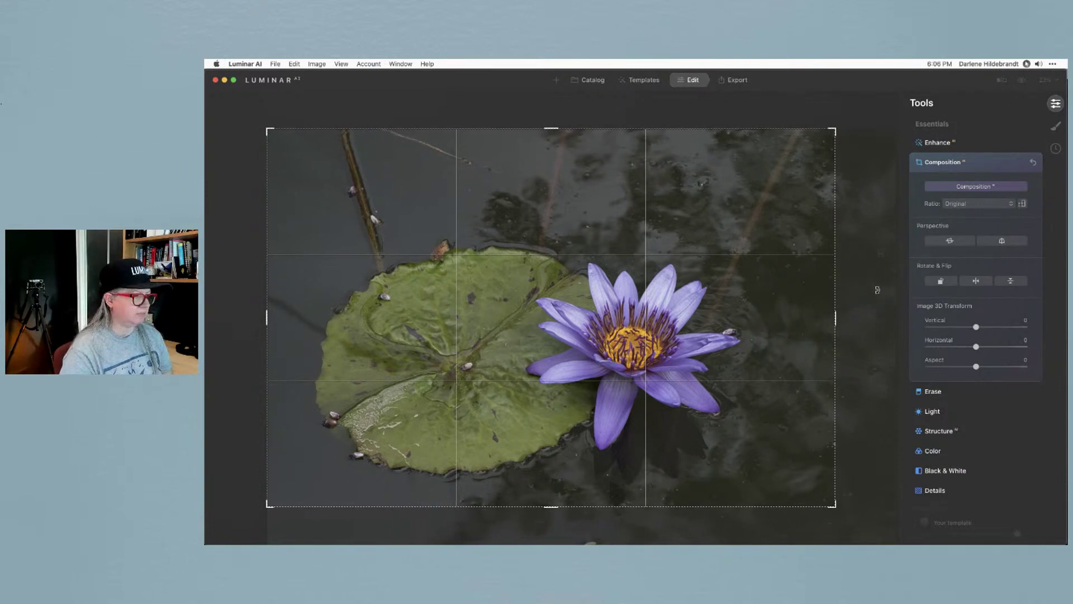
key(Return)
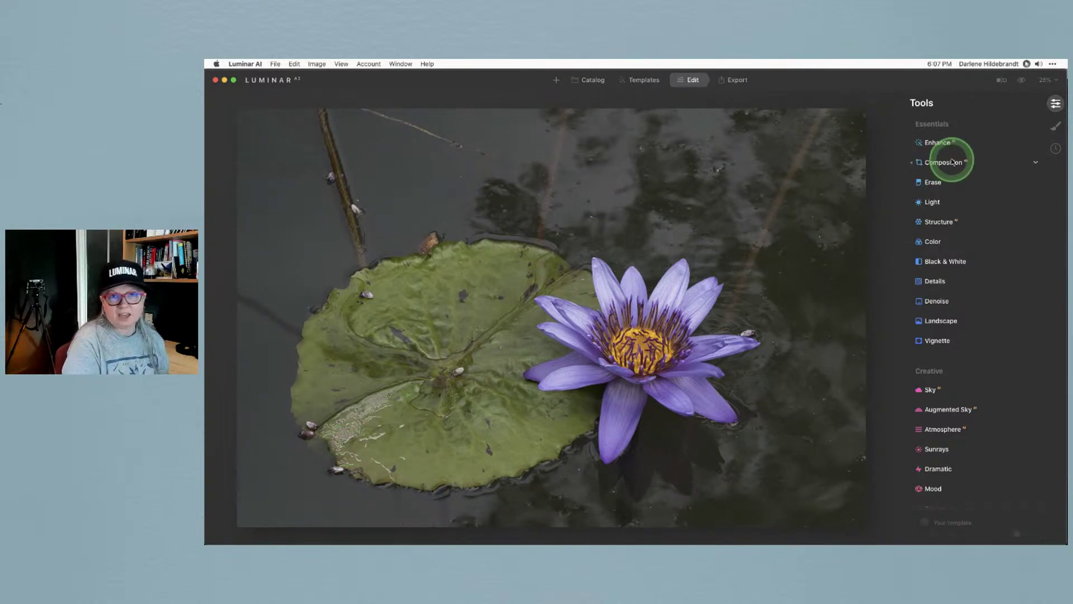
Try the Enhance Accent AI adjustment at 100 on the lotus photo and take it back off.
scroll(947, 156, down, 1)
click(941, 144)
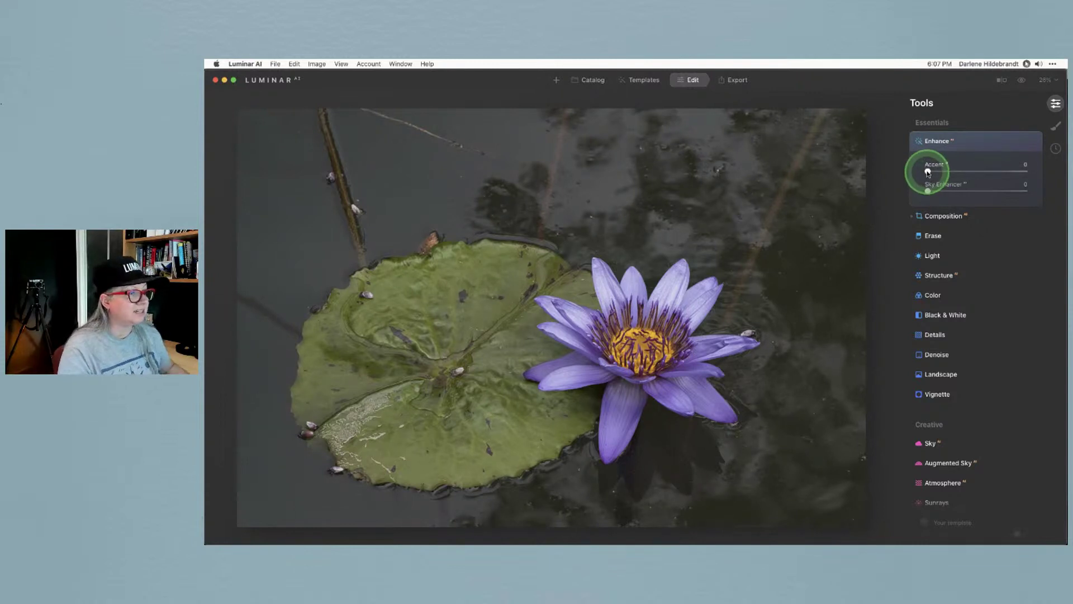
drag(928, 172, 1049, 172)
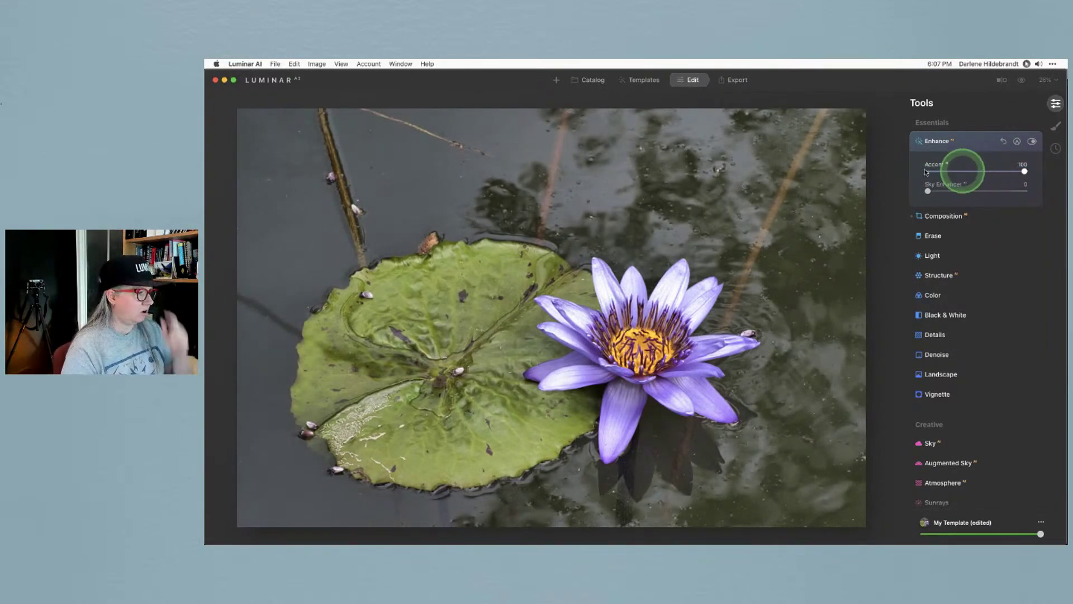
drag(1021, 171, 1047, 170)
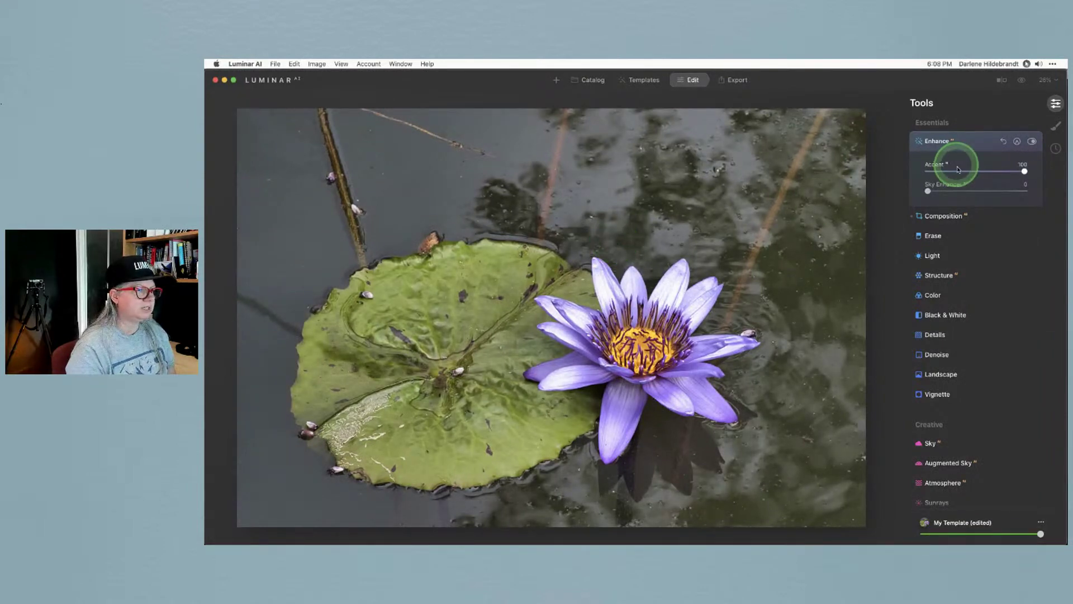
drag(1024, 172, 973, 143)
click(973, 143)
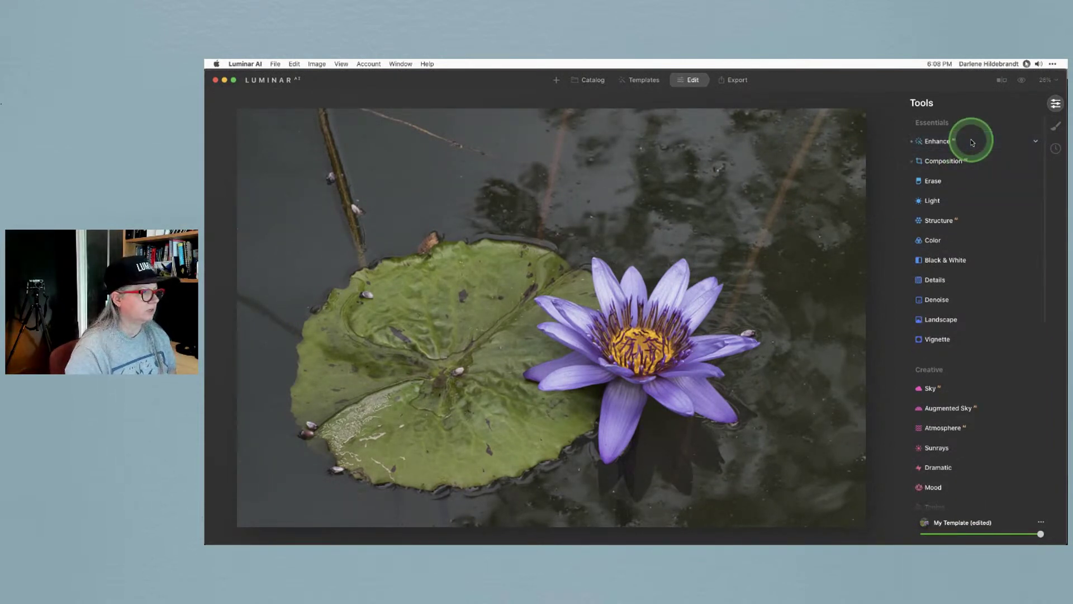
Open the Light adjustments with the Curves section expanded and Blacks & Whites collapsed.
click(934, 201)
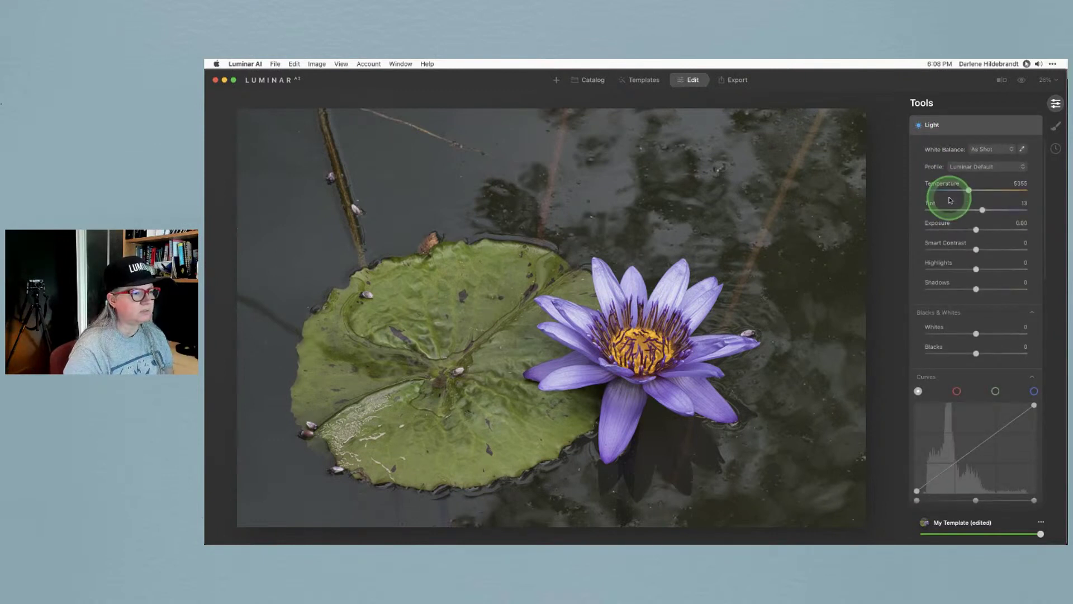
click(939, 377)
click(930, 315)
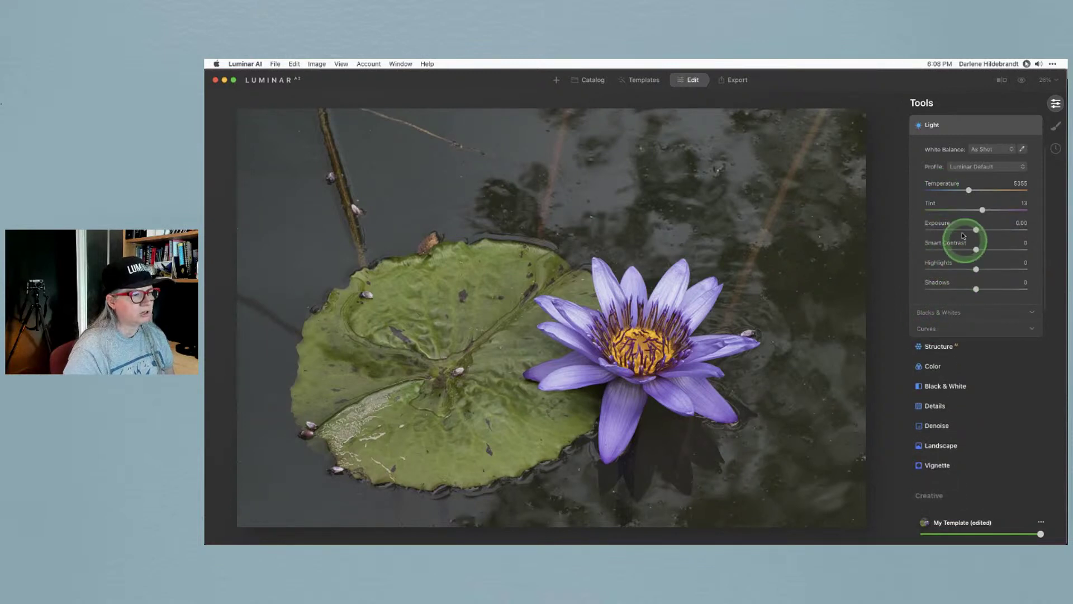
click(928, 328)
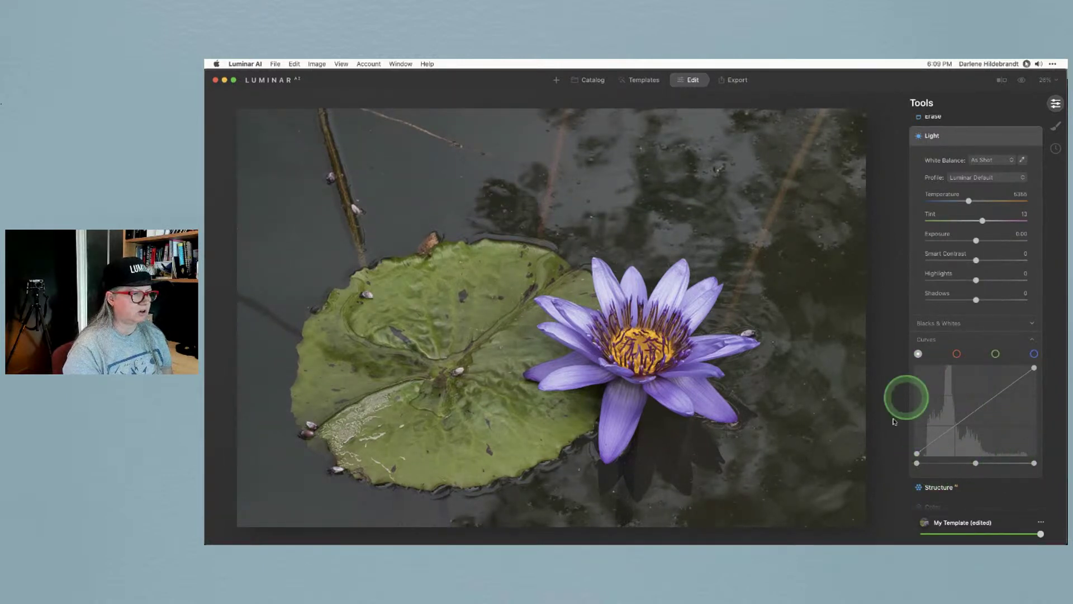
Show the histogram over the photo, hide it again and examine the tonal distribution in Curves instead.
click(340, 63)
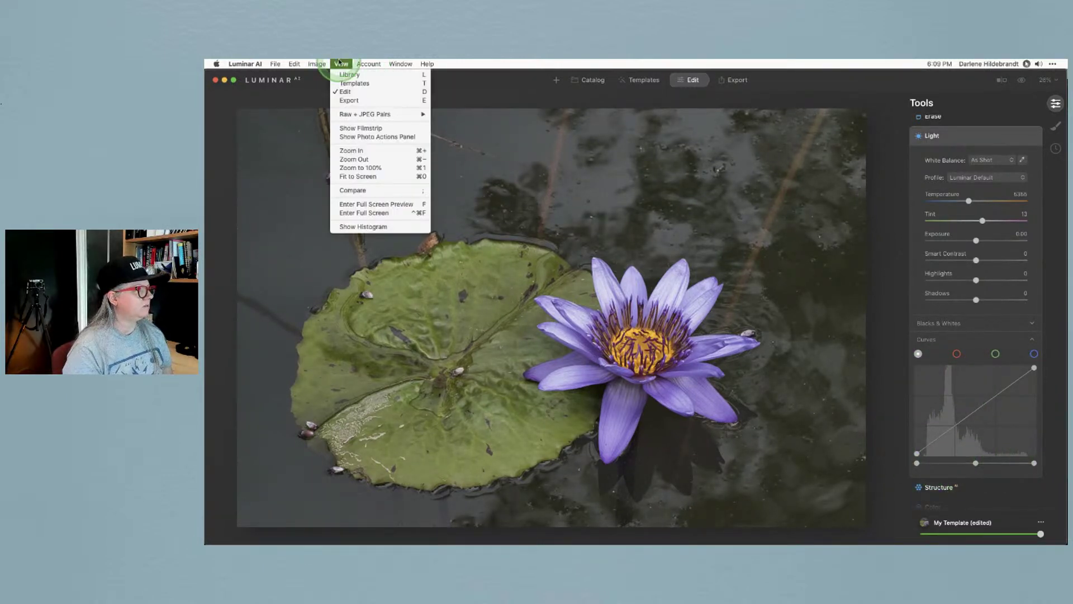
click(363, 227)
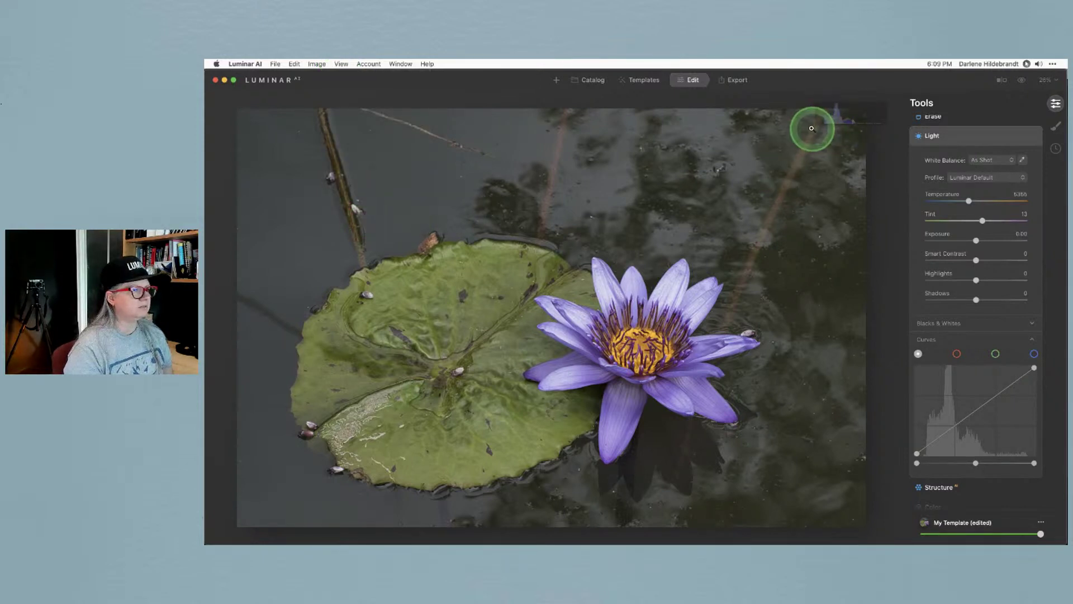
click(341, 64)
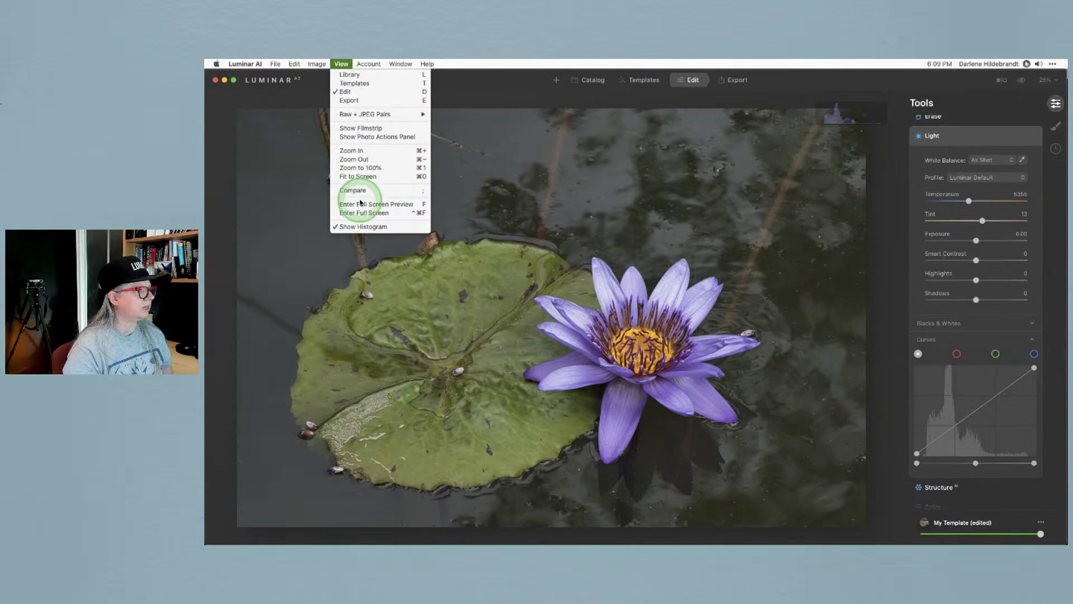
click(927, 451)
mouse_move(927, 451)
mouse_down()
mouse_move(1018, 460)
mouse_move(921, 459)
mouse_move(1008, 426)
mouse_move(914, 471)
mouse_move(1040, 455)
mouse_move(1016, 463)
mouse_up()
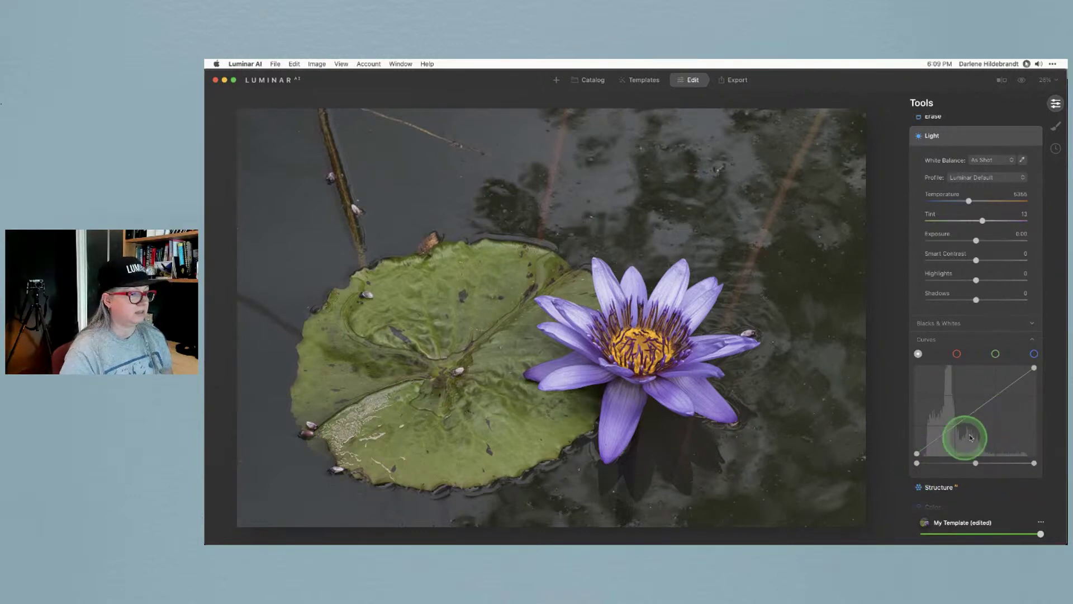
Expand Blacks & Whites and move the black and white points of the curve inward toward the ends of the histogram.
click(951, 322)
scroll(950, 324, down, 2)
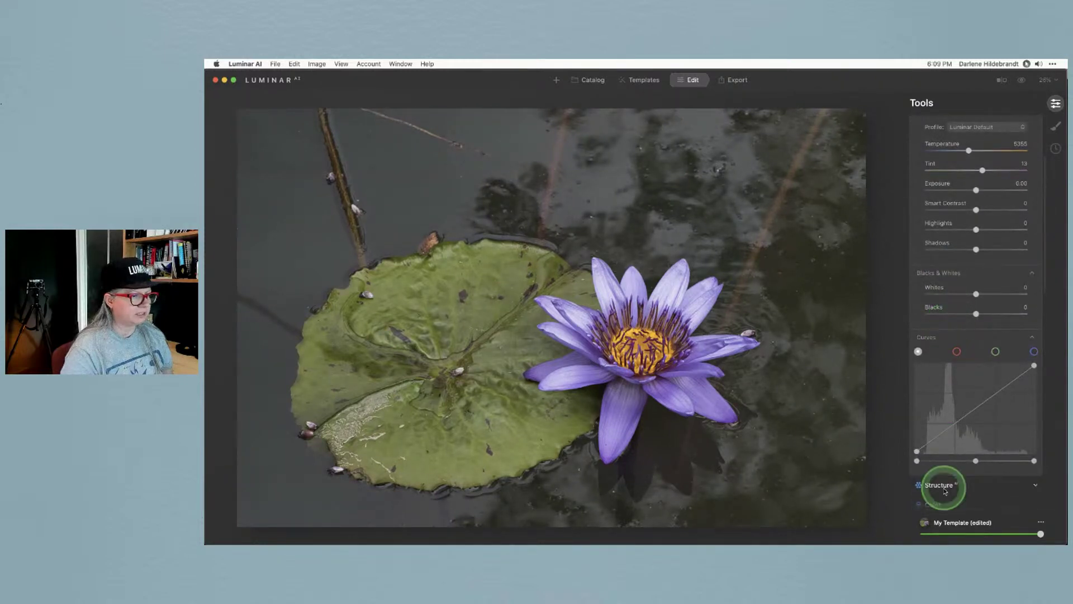
mouse_move(918, 463)
mouse_down()
mouse_move(927, 460)
mouse_move(917, 461)
mouse_up()
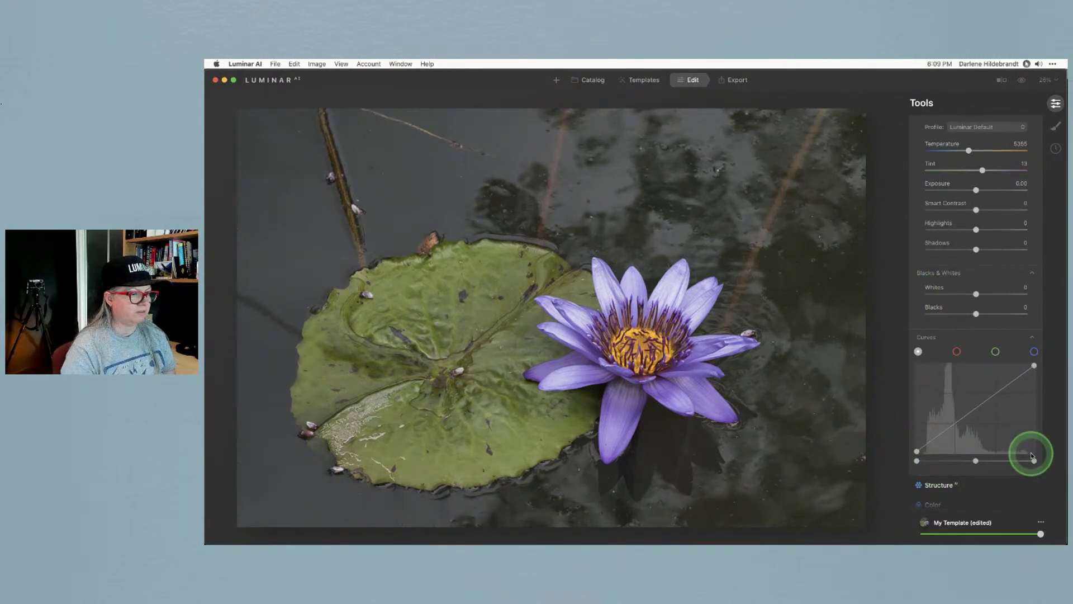
mouse_move(922, 462)
mouse_down()
mouse_move(932, 462)
mouse_move(907, 462)
mouse_move(947, 462)
mouse_move(918, 461)
mouse_up()
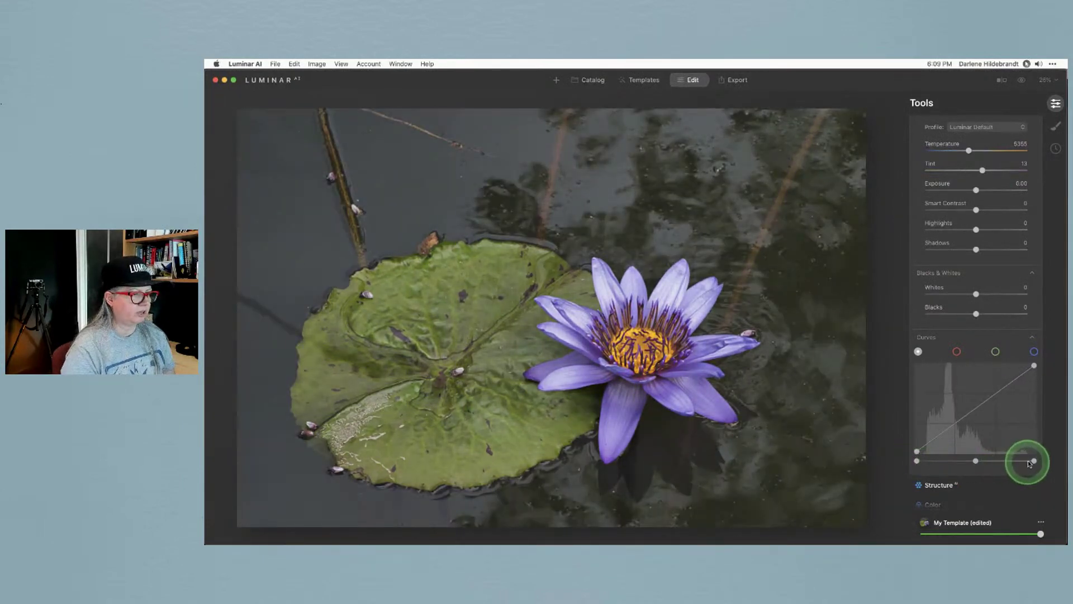
mouse_move(1035, 462)
mouse_down()
mouse_move(918, 463)
mouse_move(1029, 462)
mouse_up()
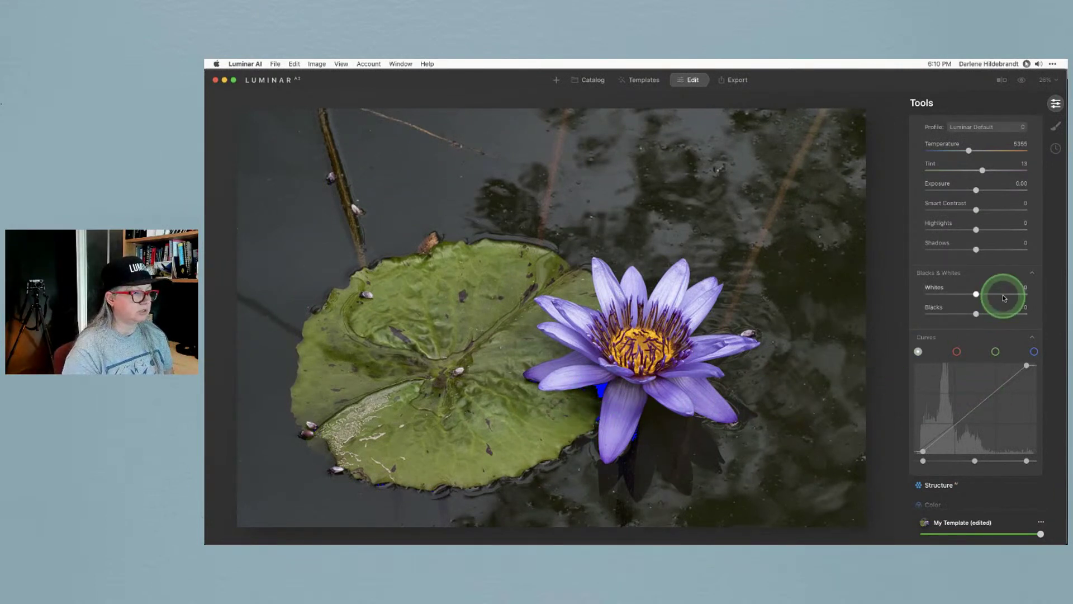
Try Whites at 51 and Blacks at -31 to check the lotus photo for clipping.
drag(1001, 295, 1004, 298)
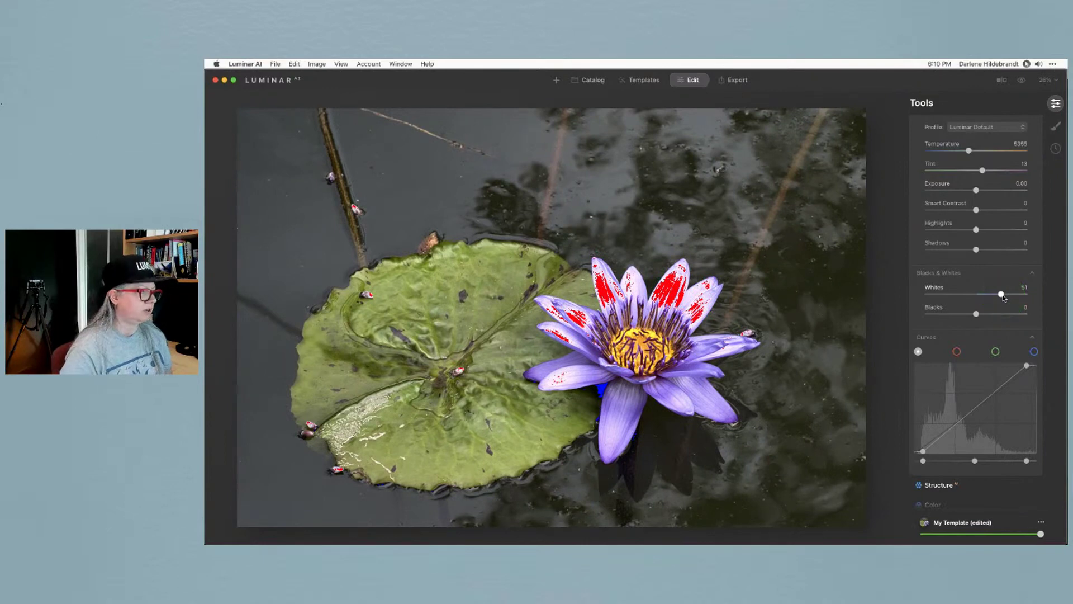
click(960, 314)
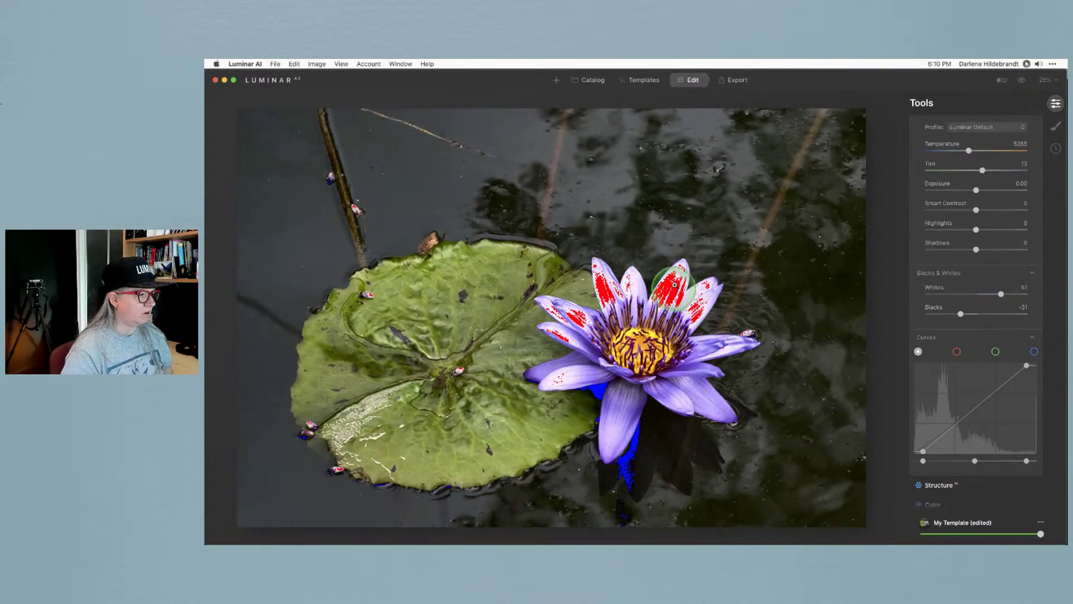
click(975, 463)
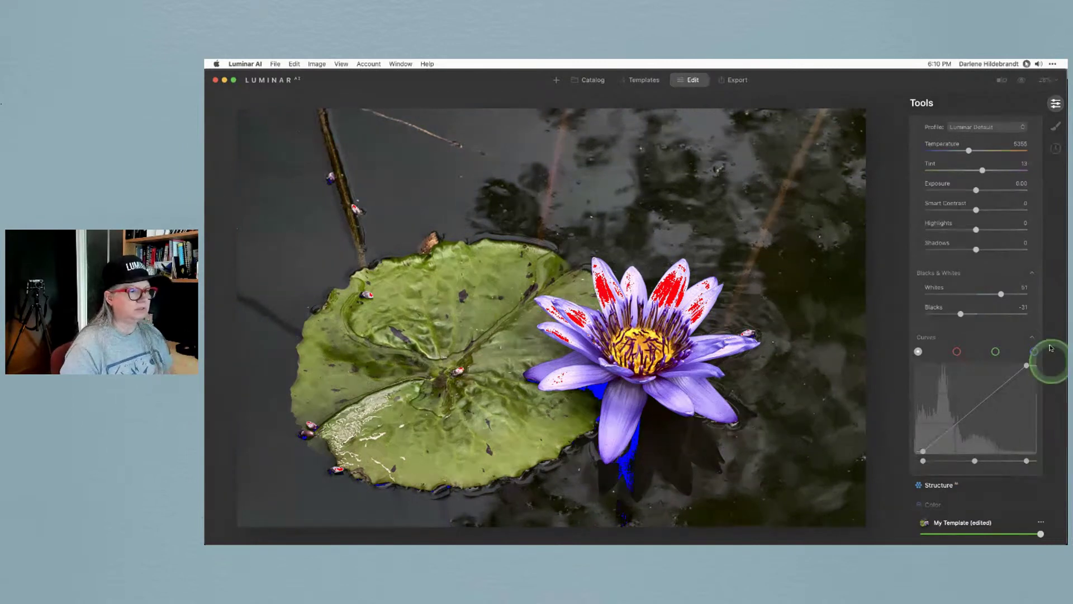
Set Whites to 13 and Blacks to -28 for the lotus photo.
drag(999, 293, 988, 293)
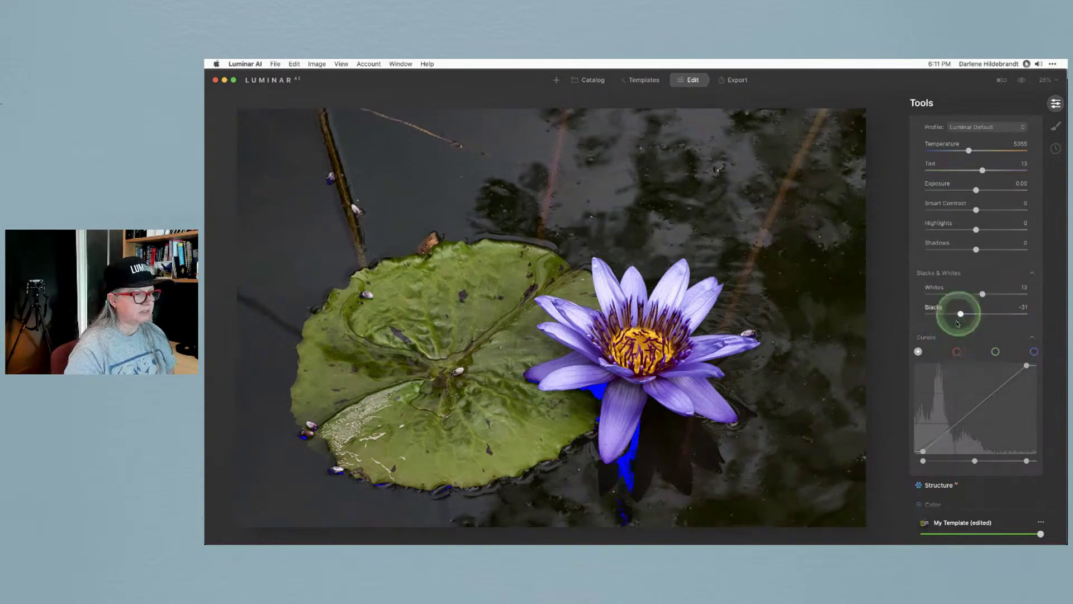
drag(961, 311, 980, 315)
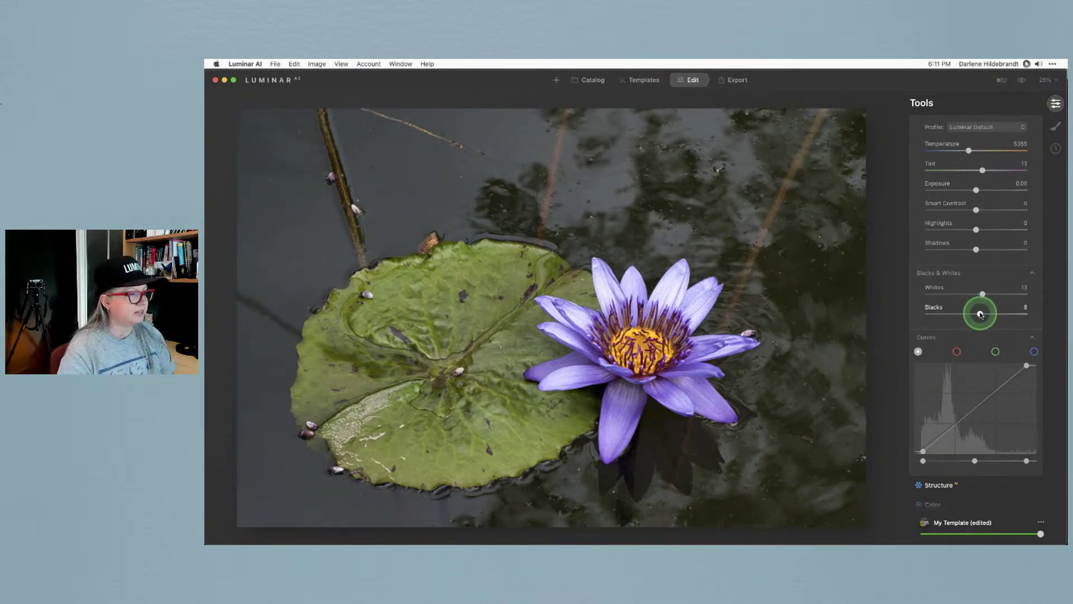
mouse_move(980, 314)
mouse_down()
mouse_move(949, 315)
mouse_move(982, 315)
mouse_move(959, 314)
mouse_up()
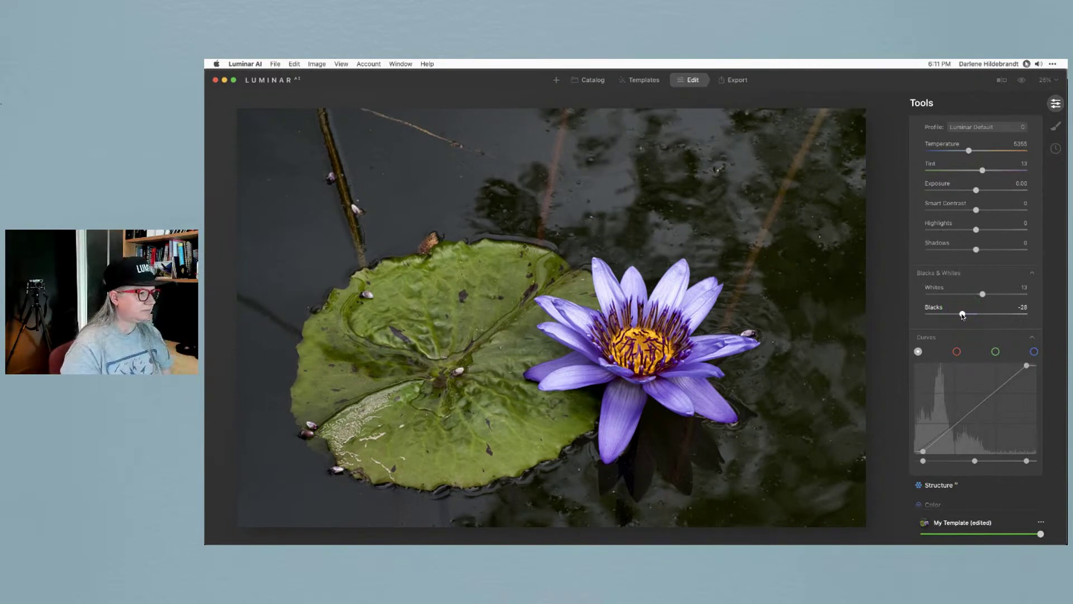
Preview the camera profiles, including Camera Monochrome (Red Filter), and apply Camera Vivid to the lotus photo.
drag(963, 107, 943, 173)
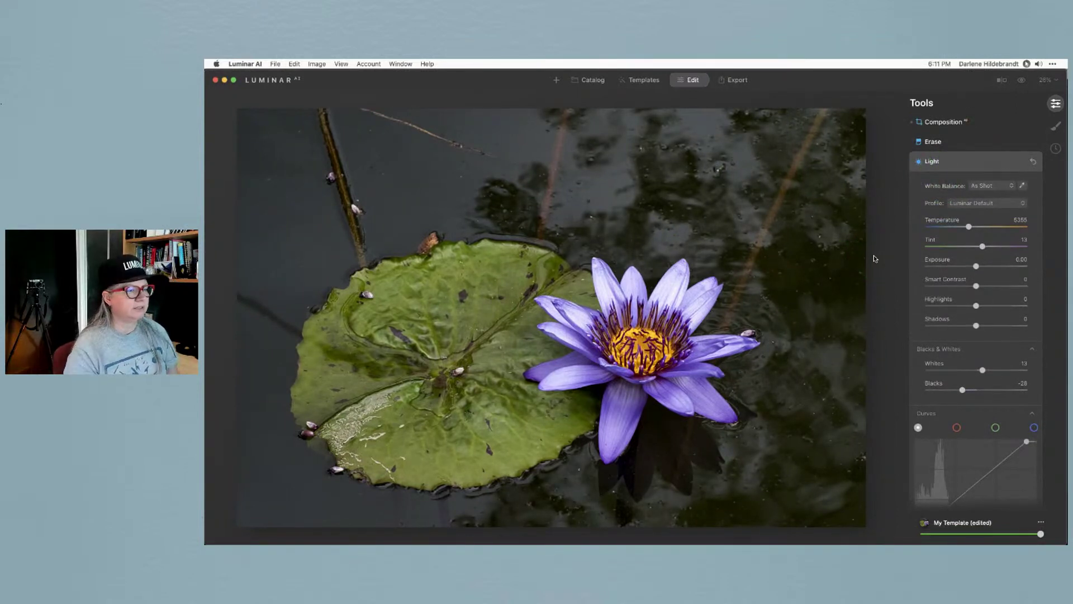
drag(981, 235, 994, 206)
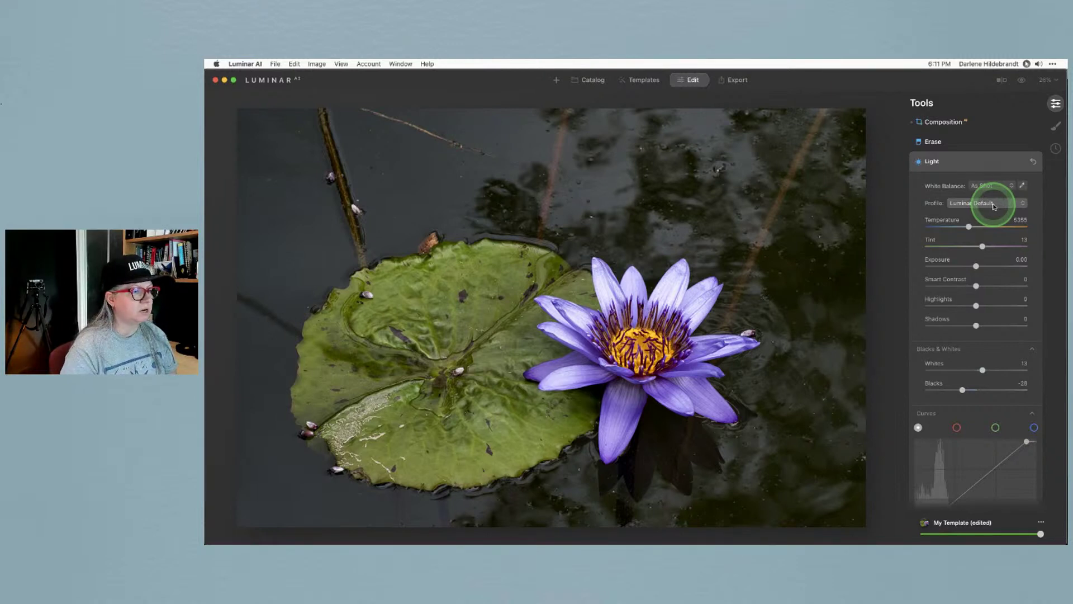
click(993, 206)
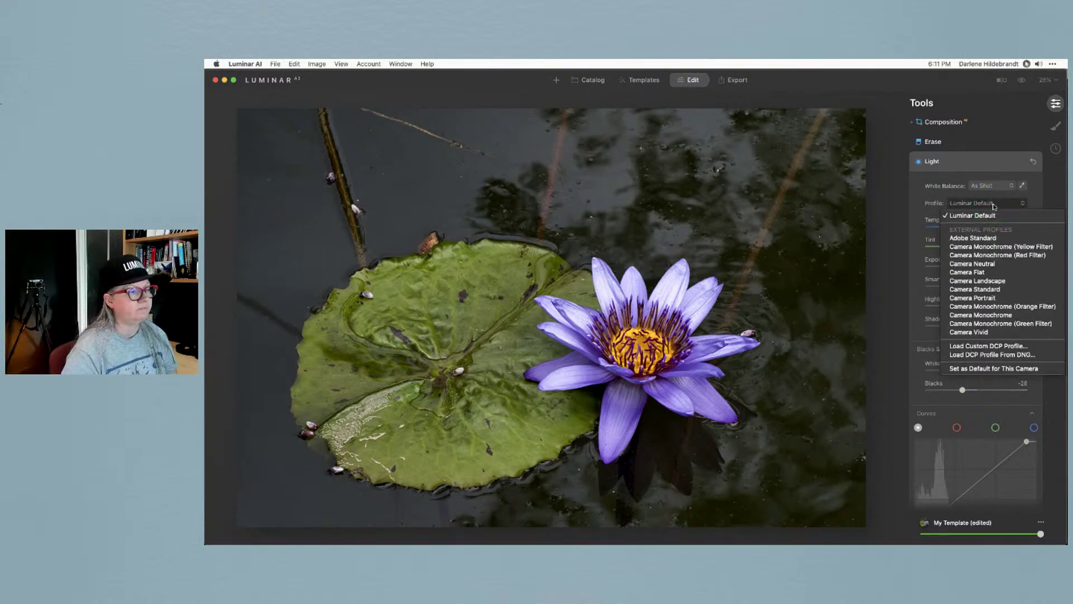
mouse_move(993, 206)
mouse_down()
mouse_move(906, 199)
mouse_move(976, 202)
mouse_up()
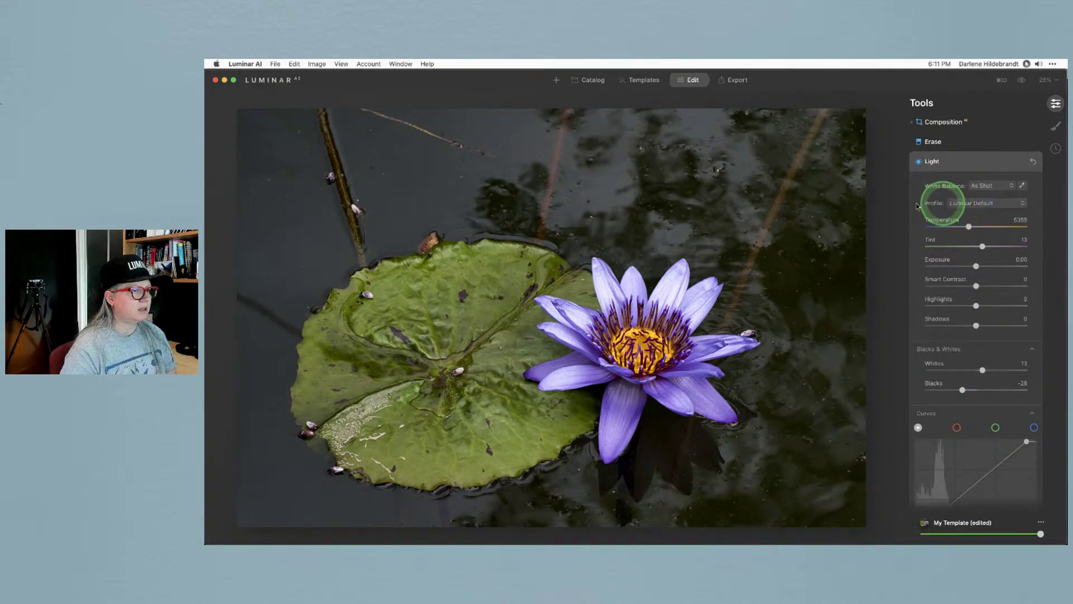
click(970, 203)
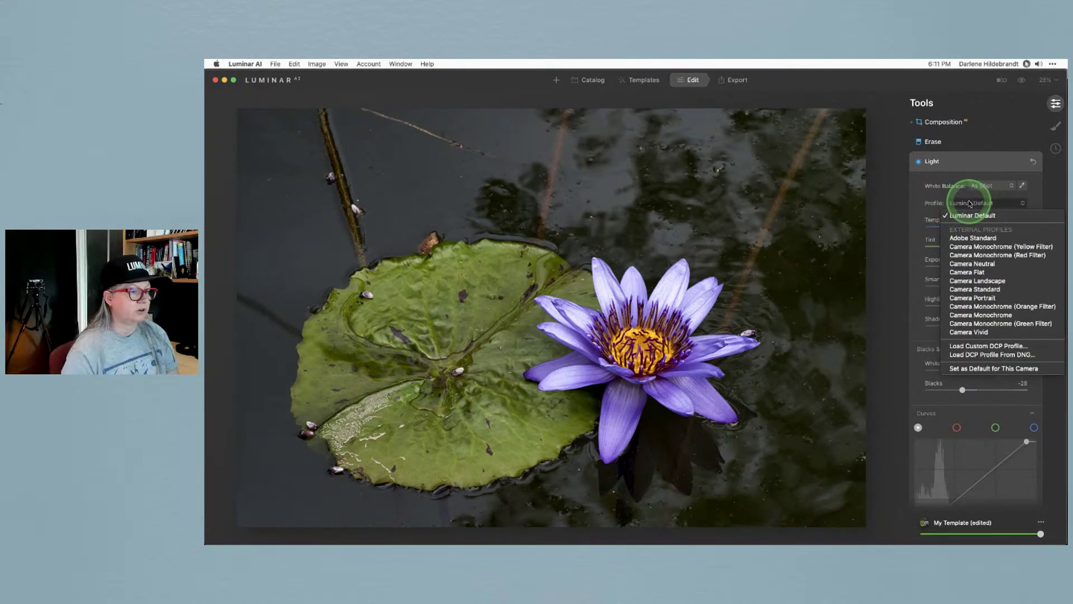
drag(970, 205, 968, 255)
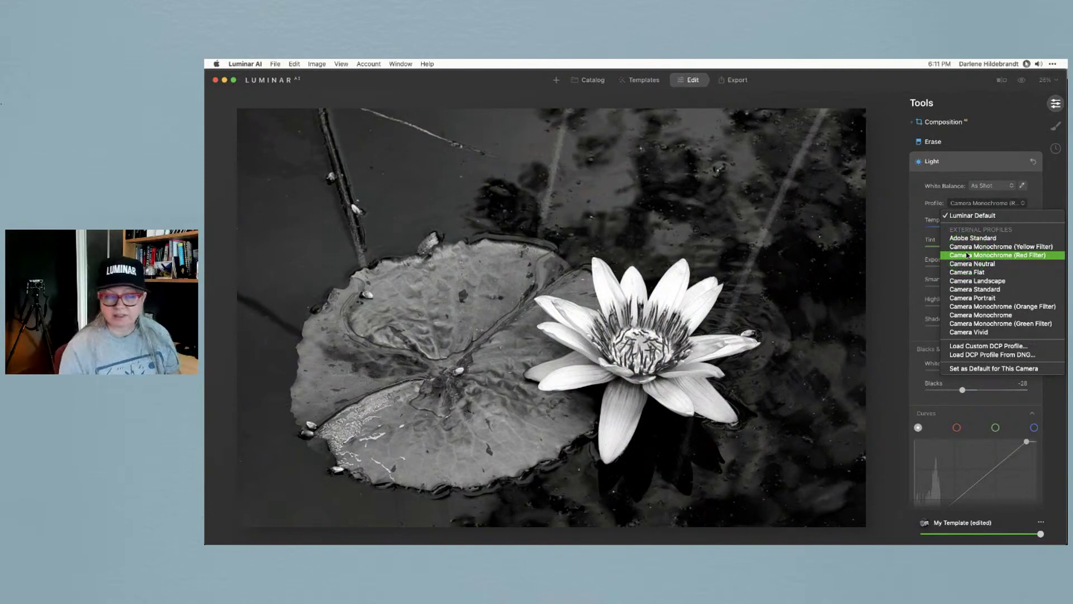
click(965, 256)
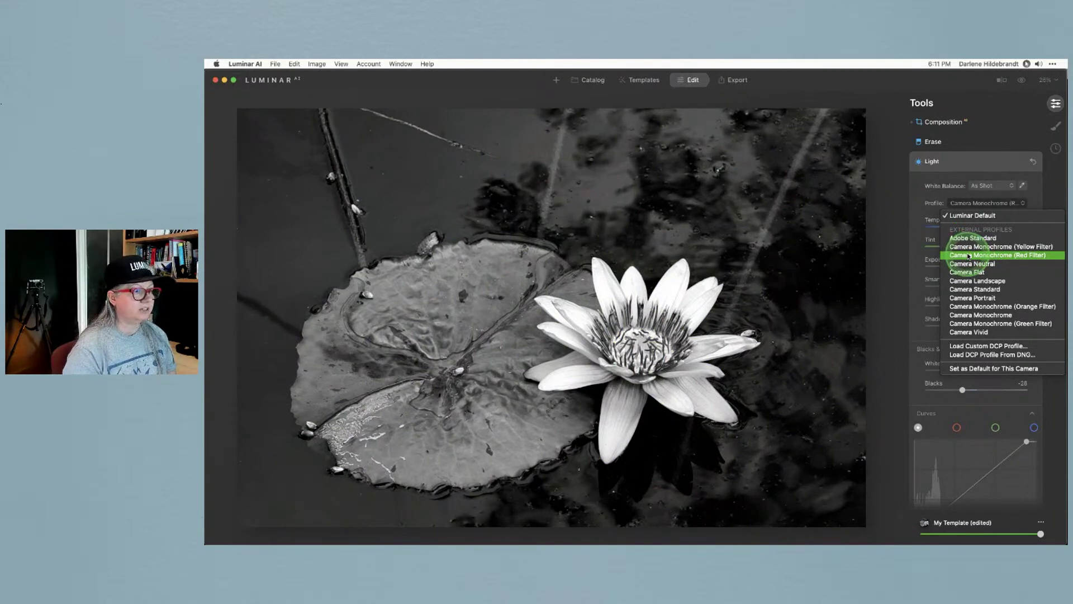
drag(970, 258, 973, 333)
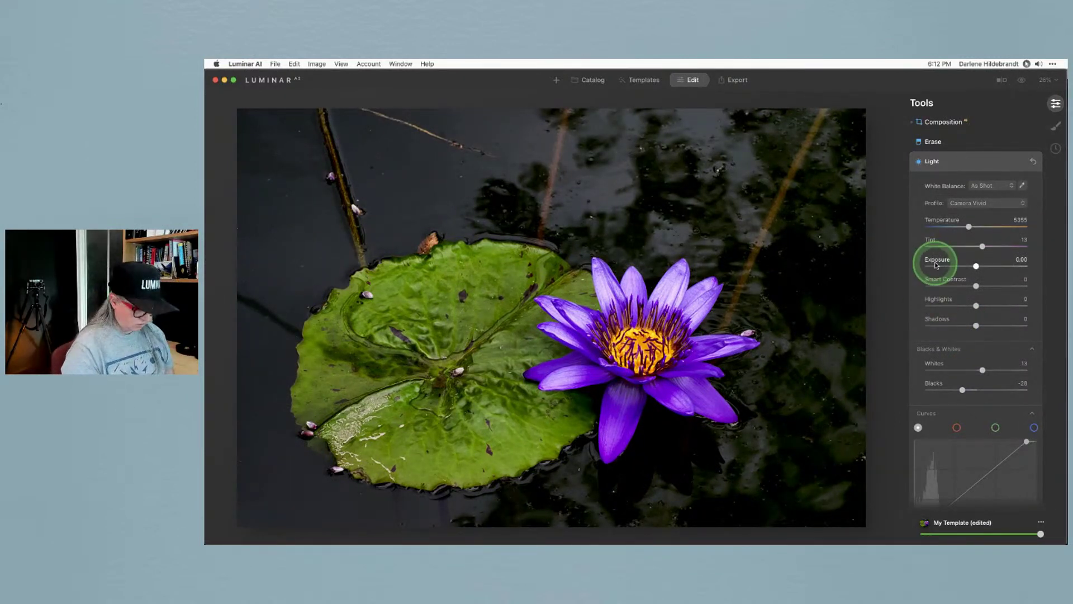
Compare the lotus photo before and after the adjustments and return to the edited version.
key(backslash)
key(backslash)
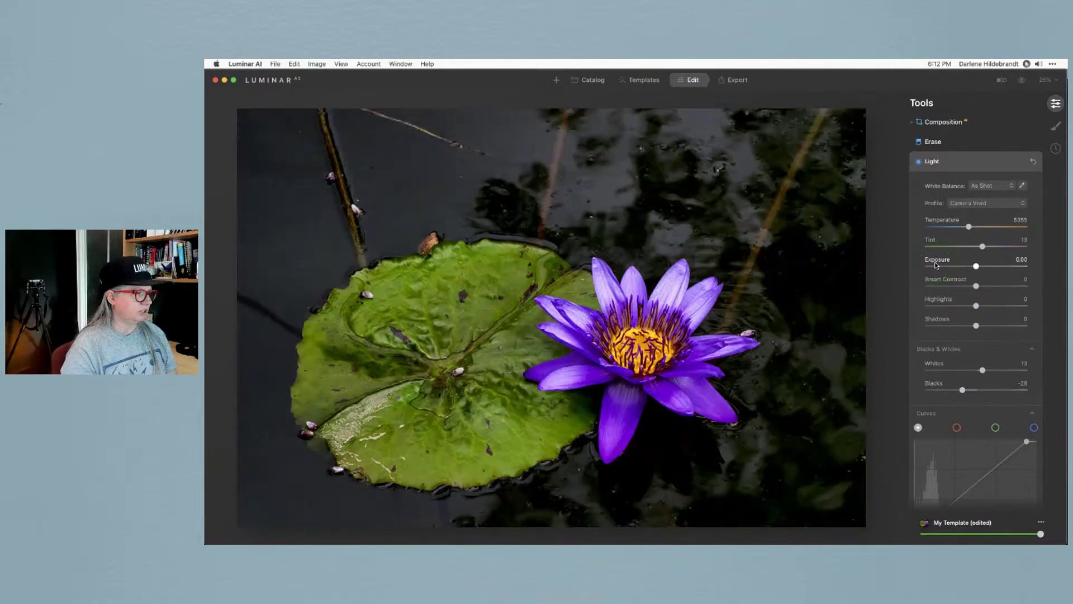
key(backslash)
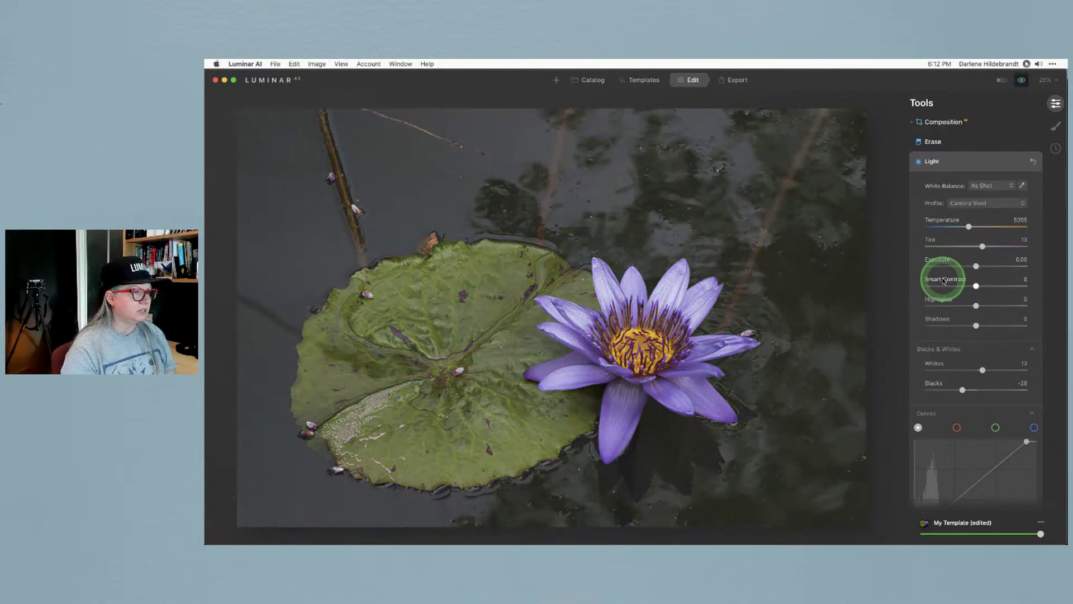
key(backslash)
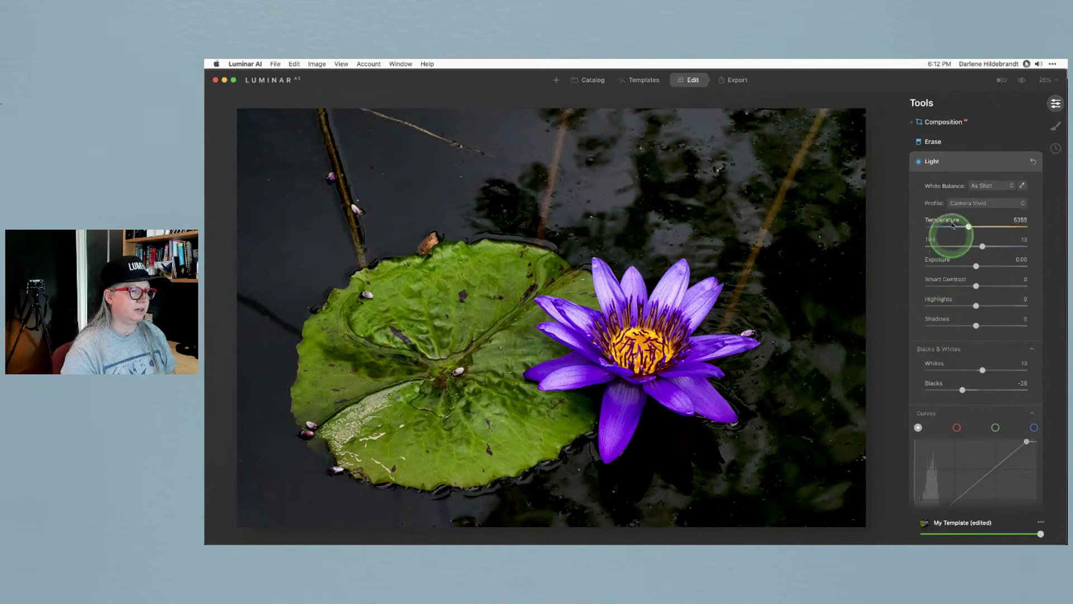
Preview other camera profiles such as Camera Monochrome (Orange Filter), keep Camera Vivid, and compare the lotus photo before and after.
click(985, 204)
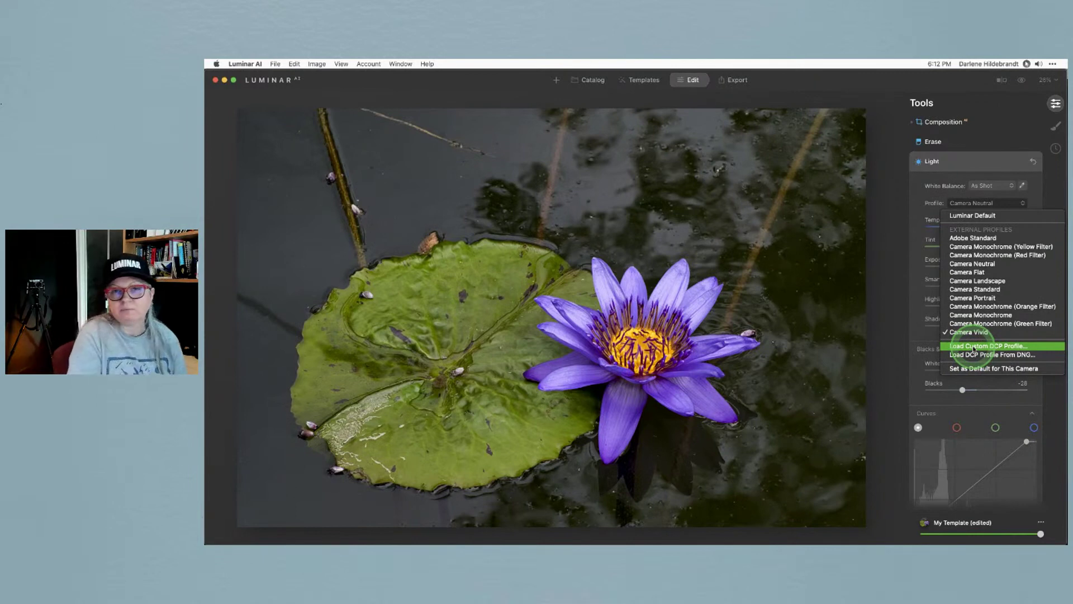
click(961, 306)
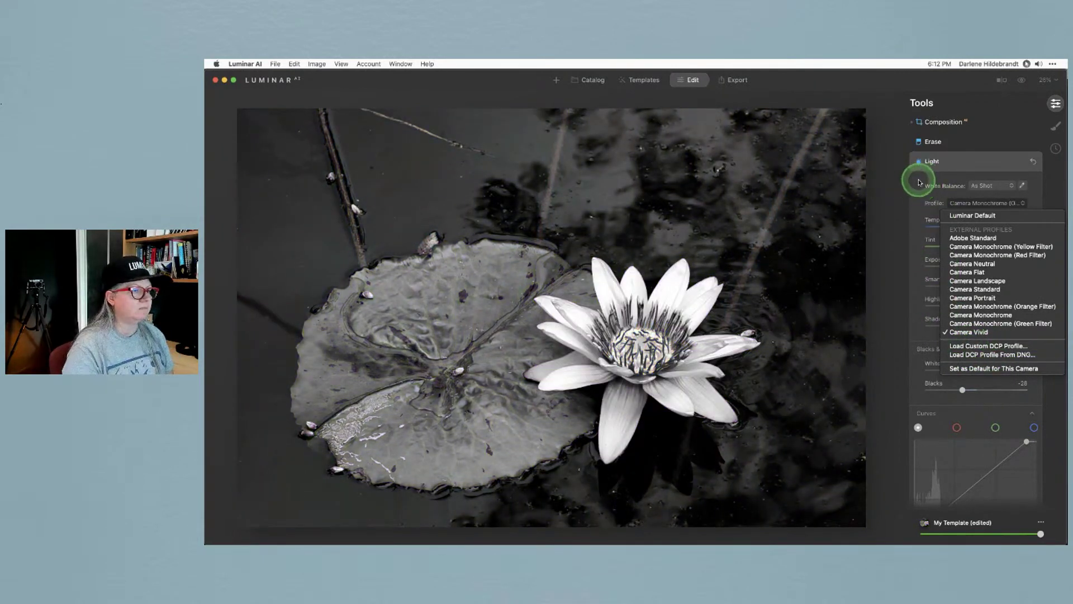
click(918, 182)
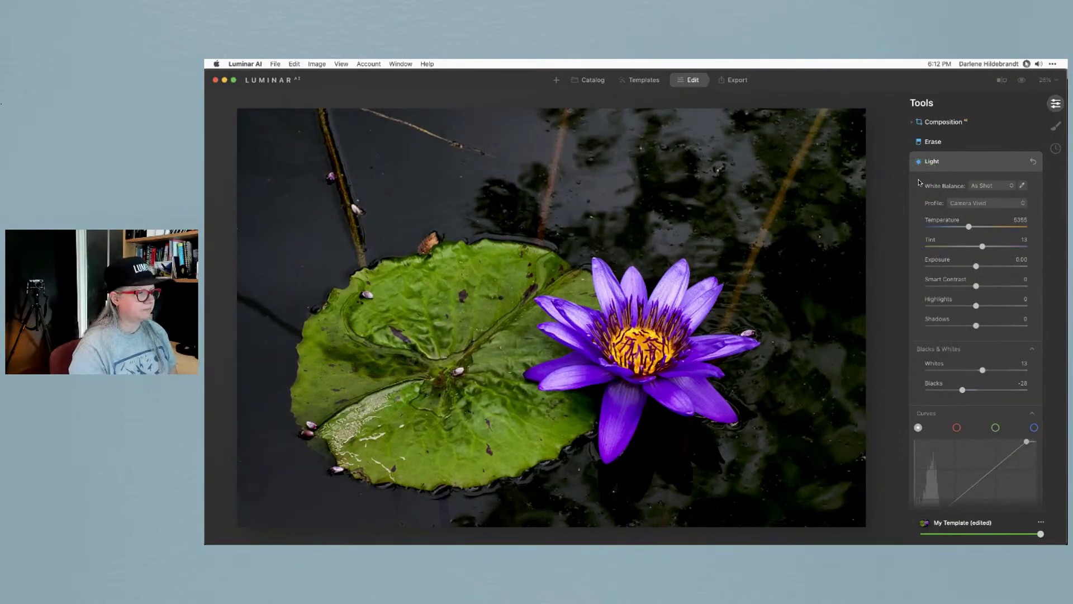
key(backslash)
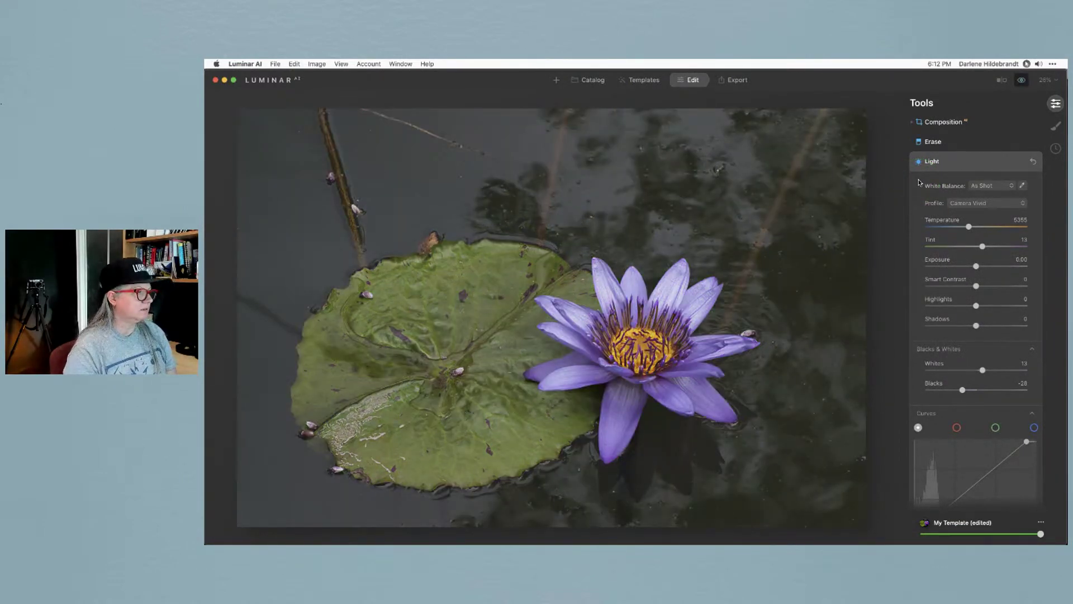
key(backslash)
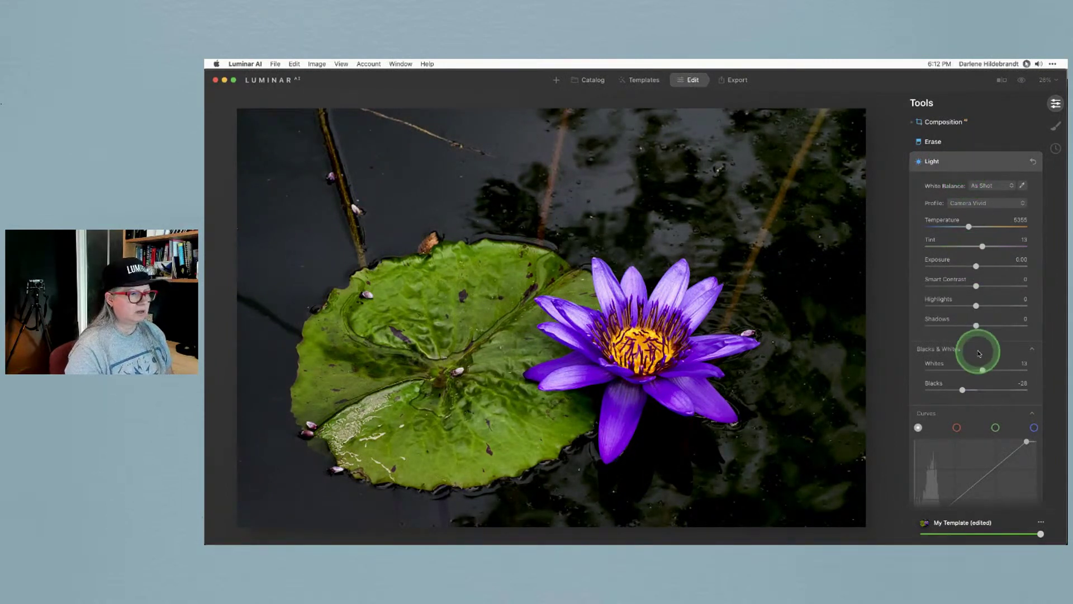
Set Whites to 4 and Blacks to -19 with the help of the clipping overlay, and compare the result with the original.
scroll(982, 428, down, 3)
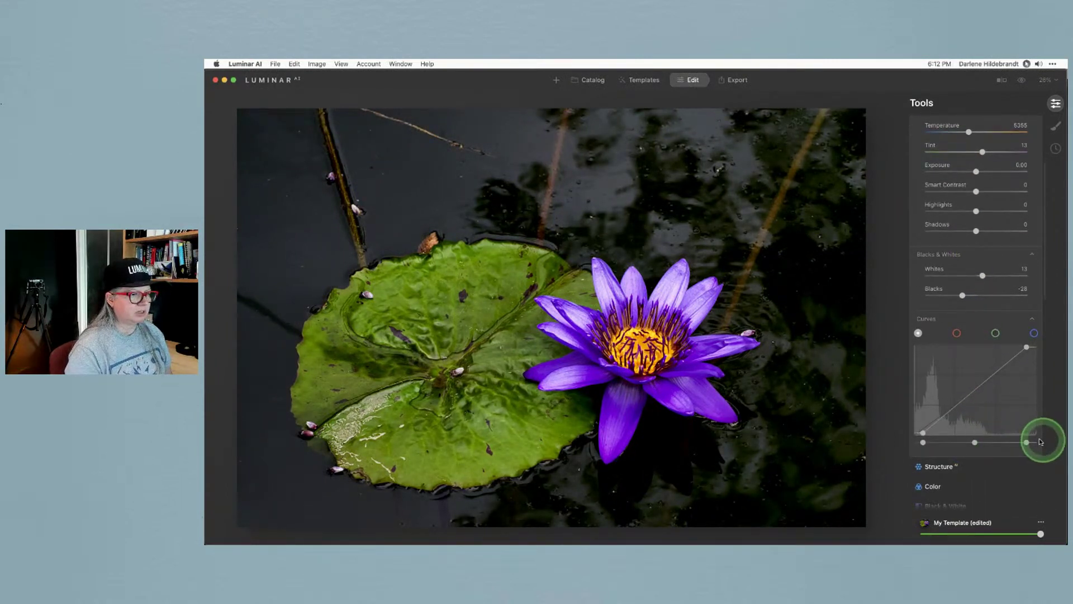
key(super+shift+j)
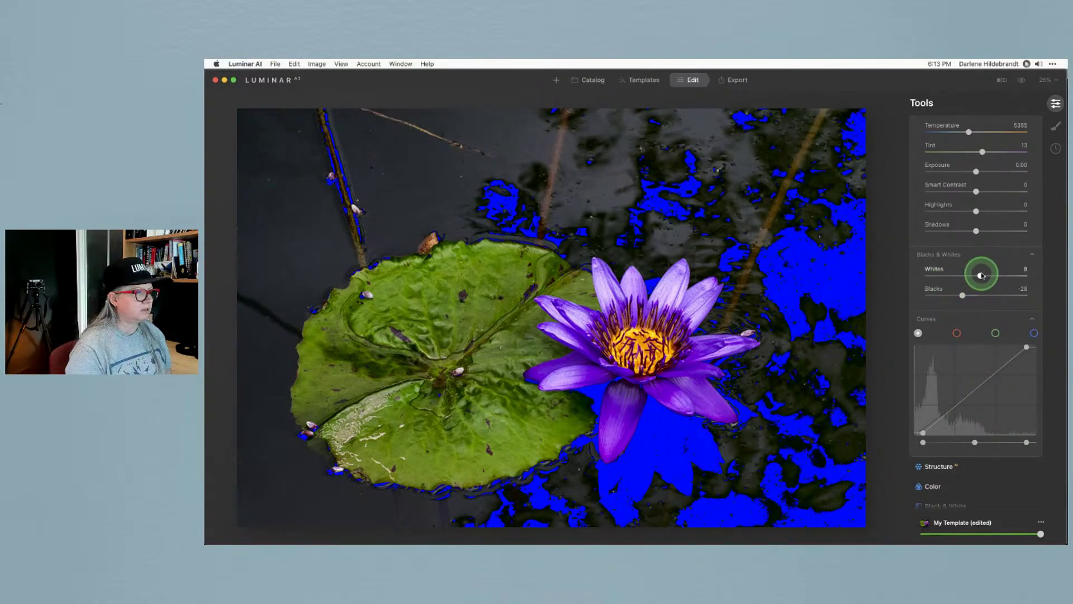
key(super+shift+j)
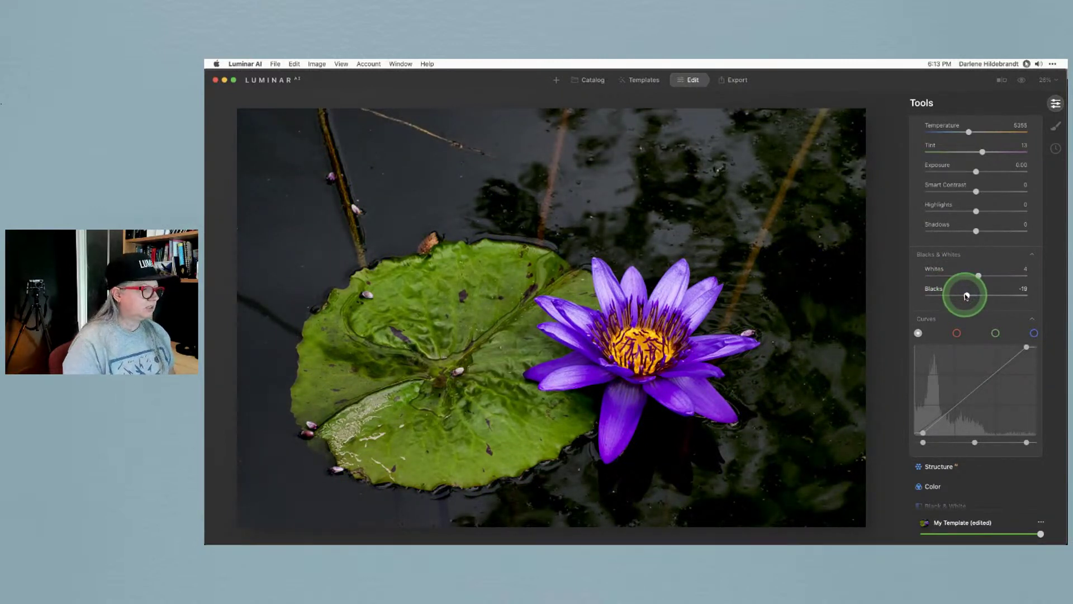
key(backslash)
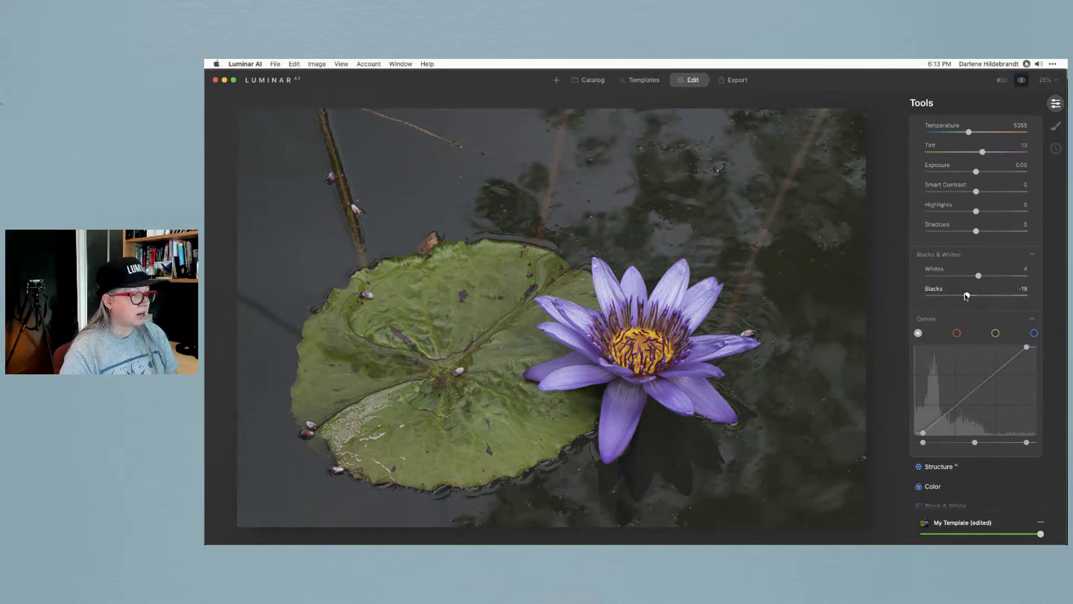
key(backslash)
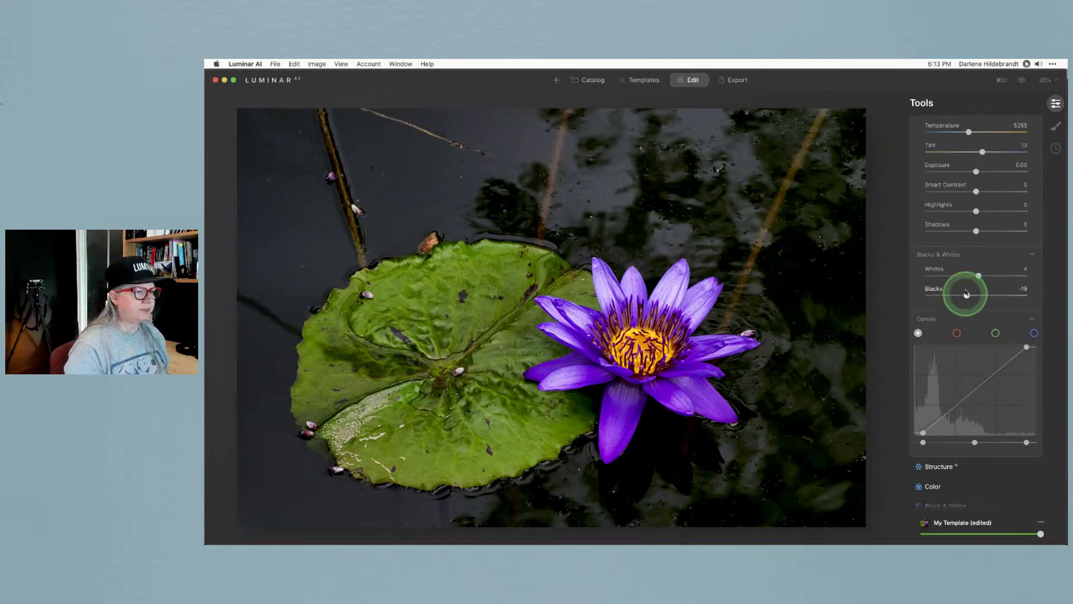
In the Details tool, set Medium Details to 26 and Large Details to 14 for the lotus photo.
scroll(966, 257, up, 5)
click(979, 187)
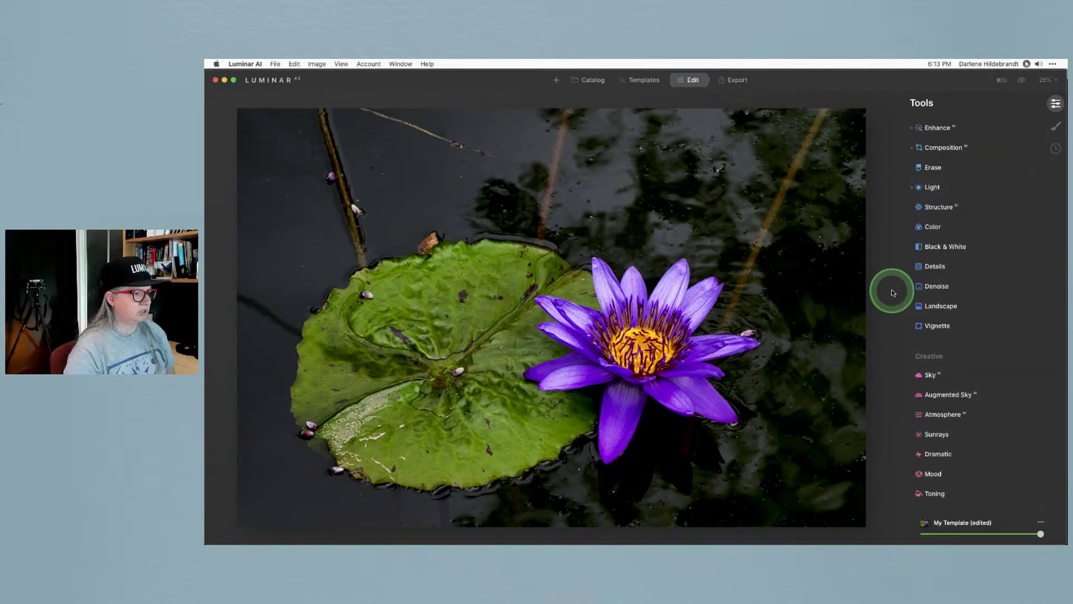
click(930, 267)
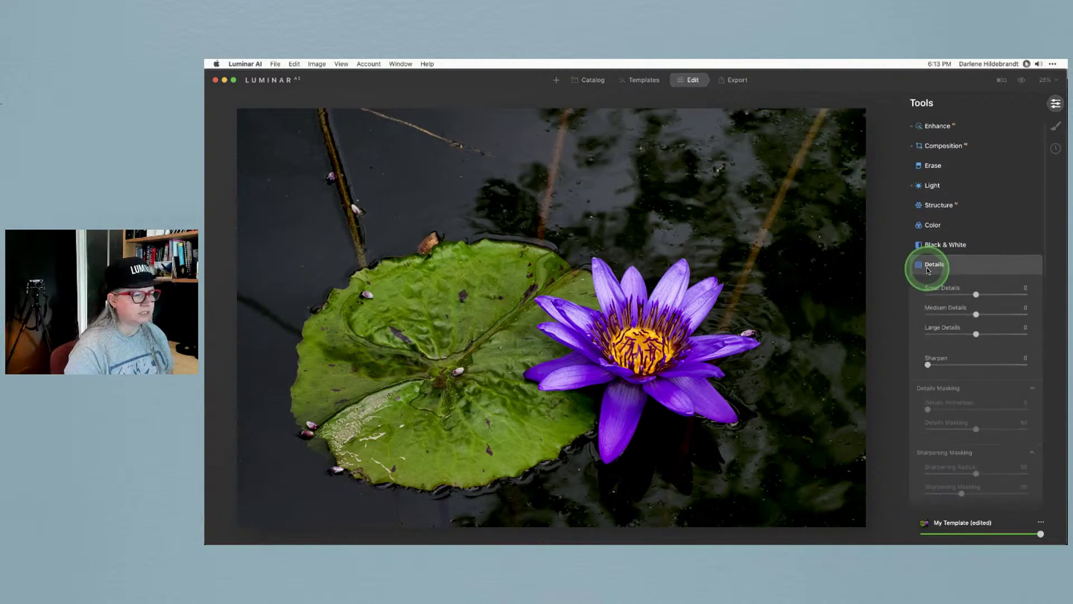
scroll(928, 270, down, 3)
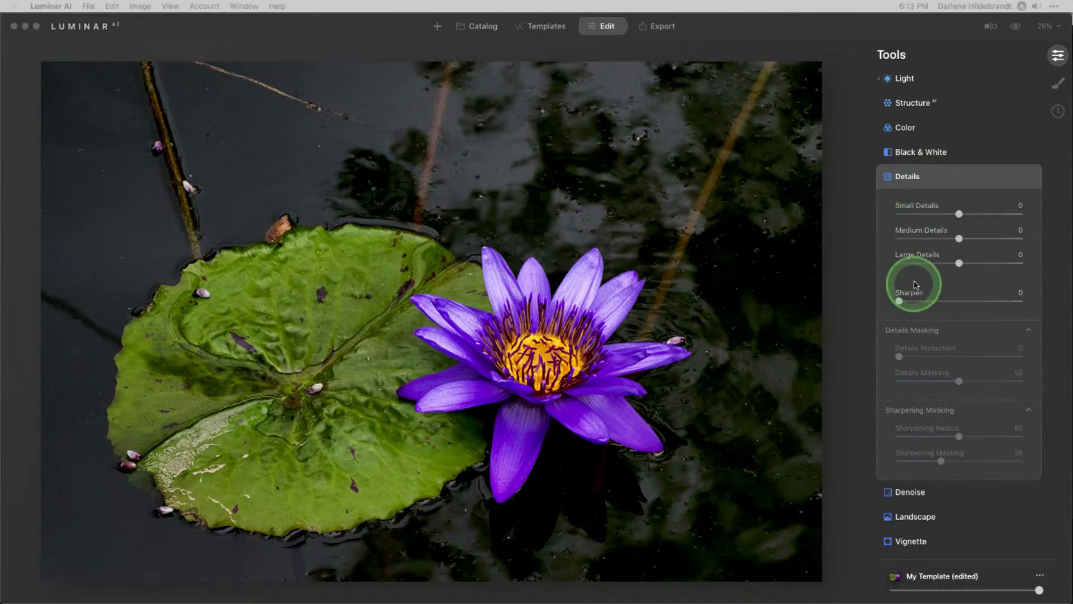
drag(959, 239, 969, 264)
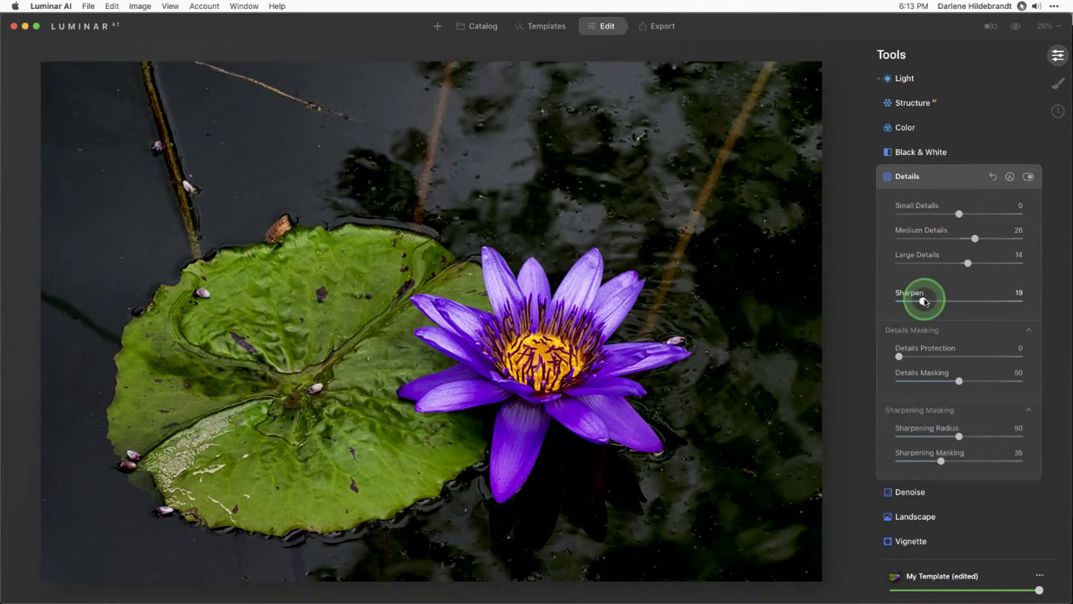
Set Sharpen to 16 and Sharpening Masking to 67 in Details.
drag(924, 302, 926, 302)
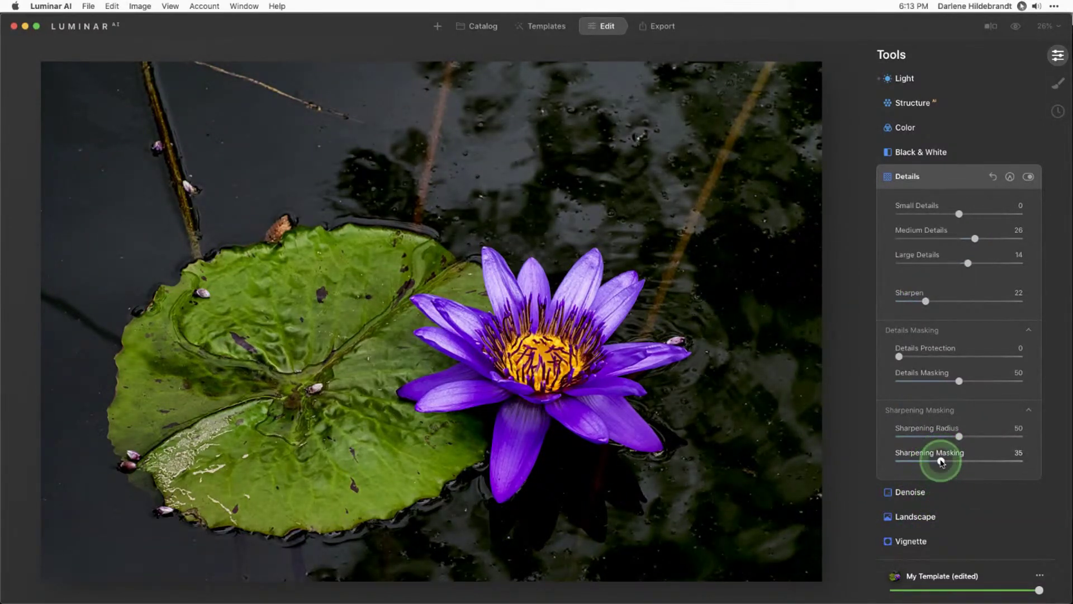
drag(959, 463, 981, 462)
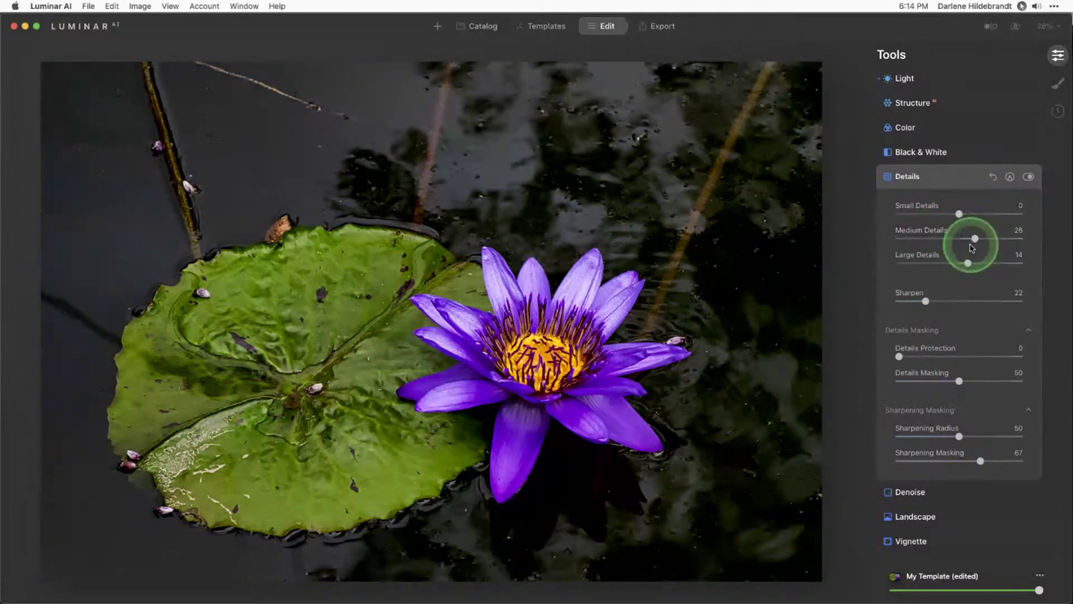
drag(926, 301, 918, 301)
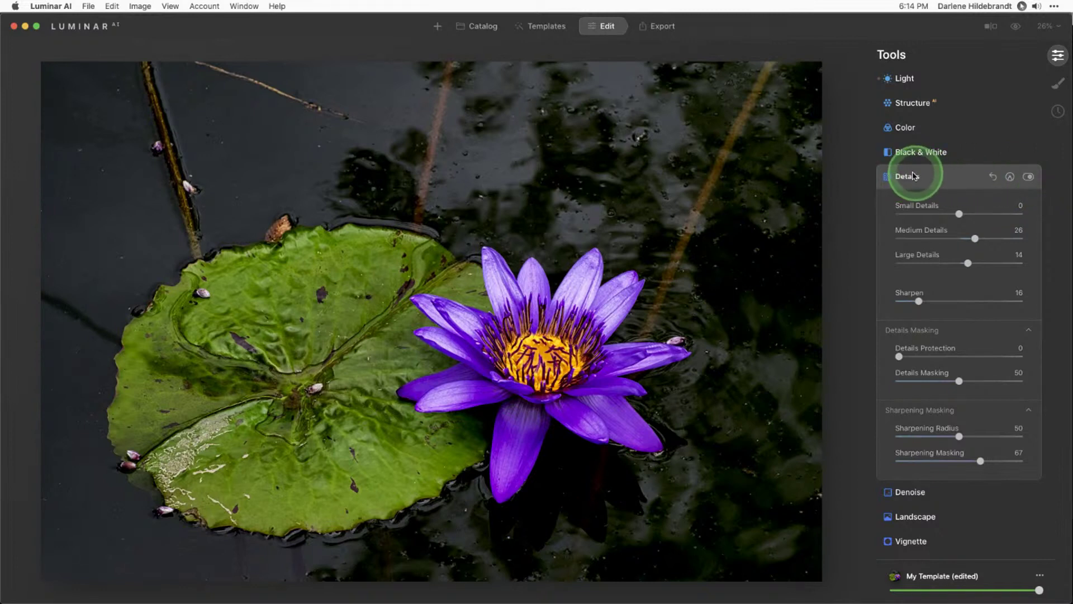
Paint a Details mask over the lotus flower and lily pad with an enlarged brush at 100 opacity, then reset the brush radius to 100.
click(1010, 177)
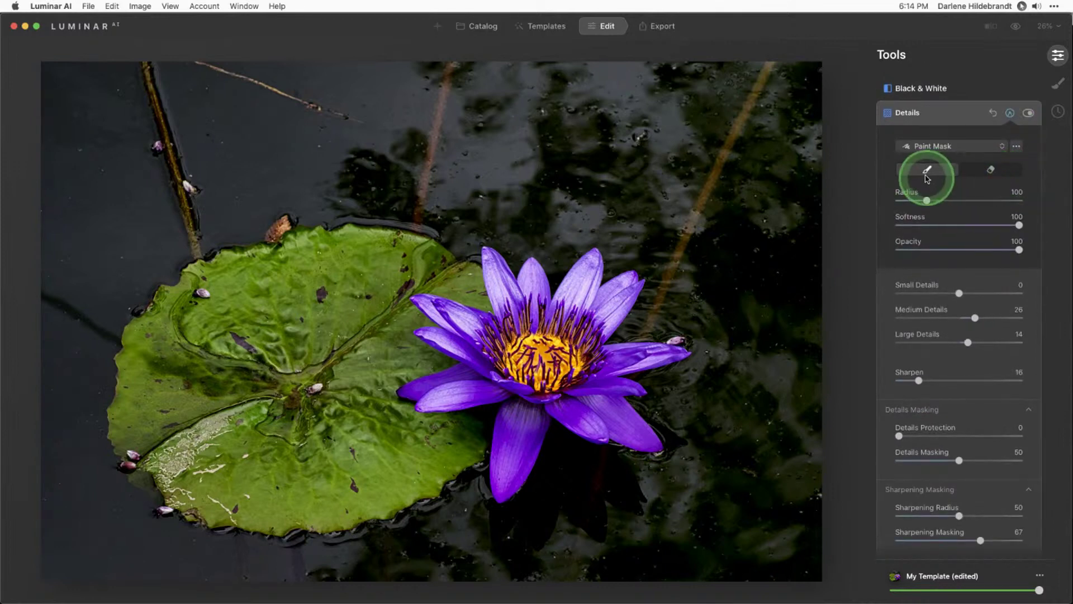
click(938, 172)
mouse_move(1018, 249)
mouse_down()
mouse_move(1000, 248)
mouse_move(1028, 246)
mouse_up()
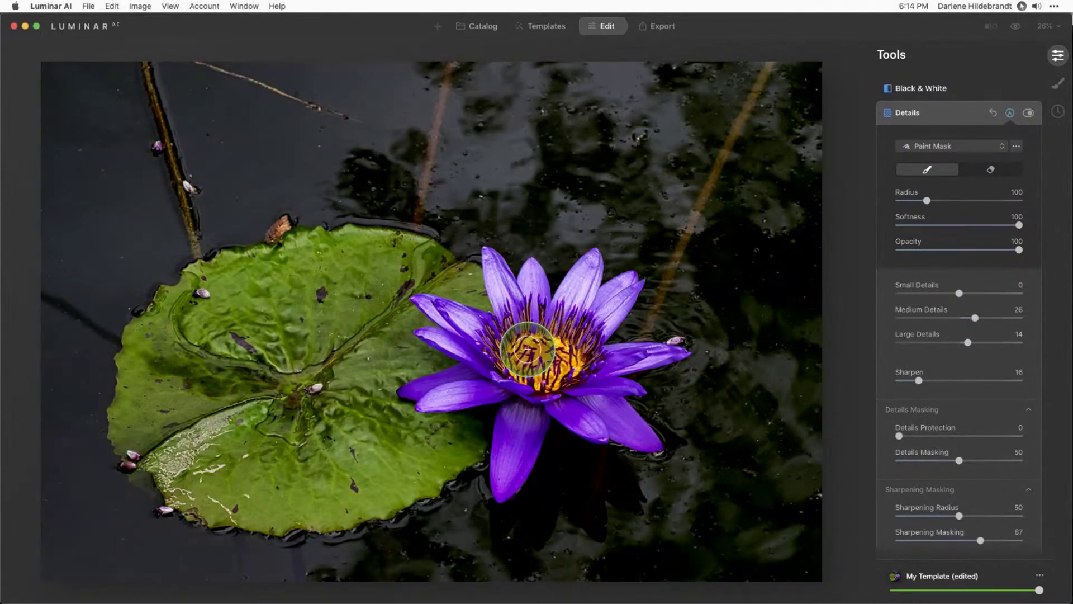
key(bracketright)
key(bracketright)
key(bracketright)
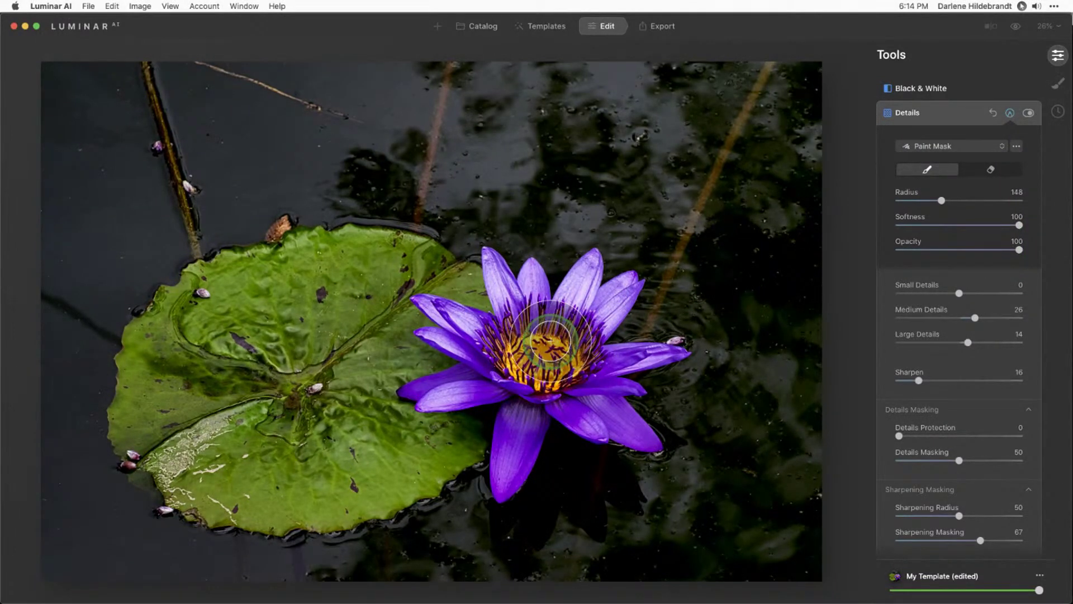
key(bracketright)
key(bracketright)
key(bracketright)
mouse_move(549, 340)
mouse_down()
mouse_move(462, 348)
mouse_move(514, 387)
mouse_move(499, 442)
mouse_move(512, 399)
mouse_move(622, 421)
mouse_move(527, 382)
mouse_move(545, 315)
mouse_move(579, 307)
mouse_move(601, 281)
mouse_move(603, 292)
mouse_move(663, 279)
mouse_move(468, 281)
mouse_move(460, 407)
mouse_move(353, 460)
mouse_move(288, 475)
mouse_move(398, 480)
mouse_move(450, 422)
mouse_move(356, 487)
mouse_move(243, 479)
mouse_move(182, 446)
mouse_move(148, 363)
mouse_move(156, 403)
mouse_move(177, 325)
mouse_move(245, 291)
mouse_move(266, 399)
mouse_move(365, 331)
mouse_move(381, 361)
mouse_move(422, 295)
mouse_move(447, 296)
mouse_move(401, 283)
mouse_move(289, 278)
mouse_move(281, 337)
mouse_move(444, 346)
mouse_move(540, 367)
mouse_move(581, 360)
mouse_move(568, 370)
mouse_move(672, 354)
mouse_move(613, 370)
mouse_move(622, 410)
mouse_move(651, 443)
mouse_move(598, 405)
mouse_move(559, 429)
mouse_move(527, 478)
mouse_move(515, 342)
mouse_up()
key(bracketleft)
key(bracketleft)
key(bracketleft)
key(bracketleft)
key(bracketleft)
key(bracketleft)
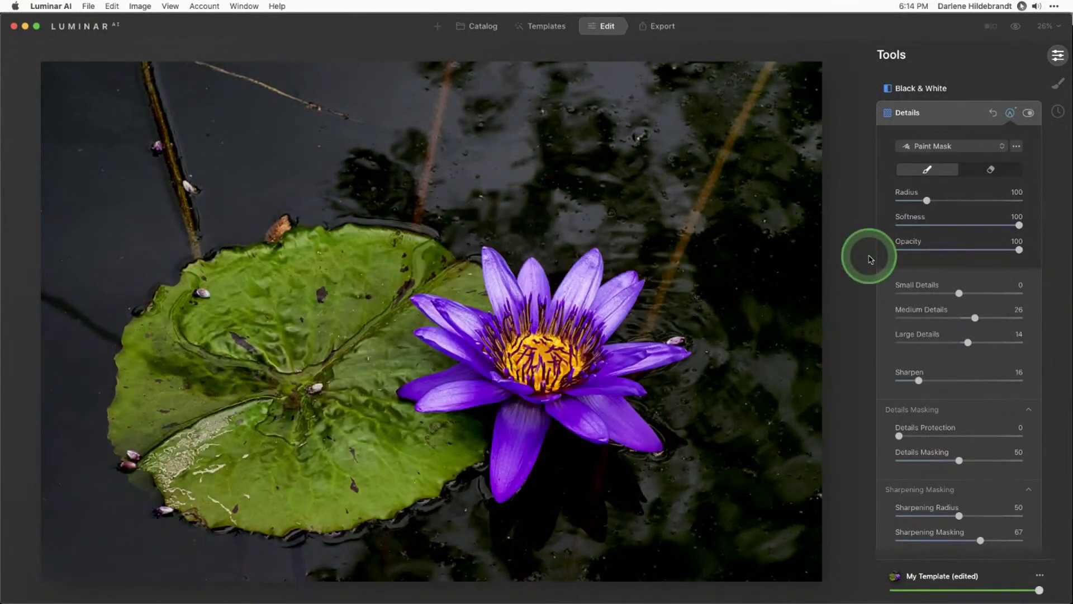
Erase the Details mask from the water around the flower and lily pad edges at 67 opacity, with the brush radius reduced to 64.
click(988, 169)
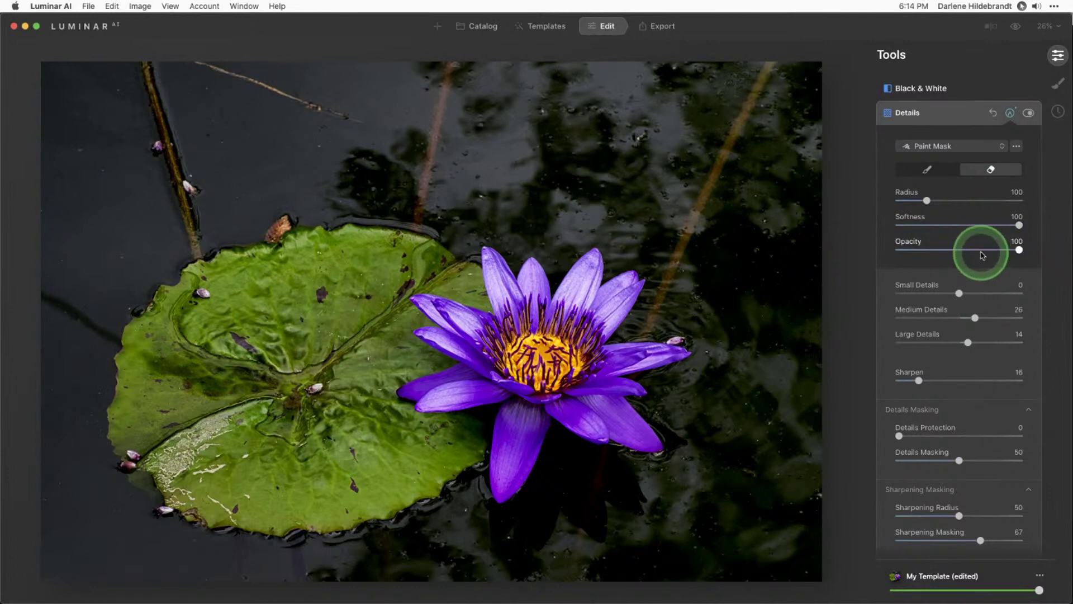
click(981, 250)
key(bracketleft)
key(bracketleft)
key(bracketleft)
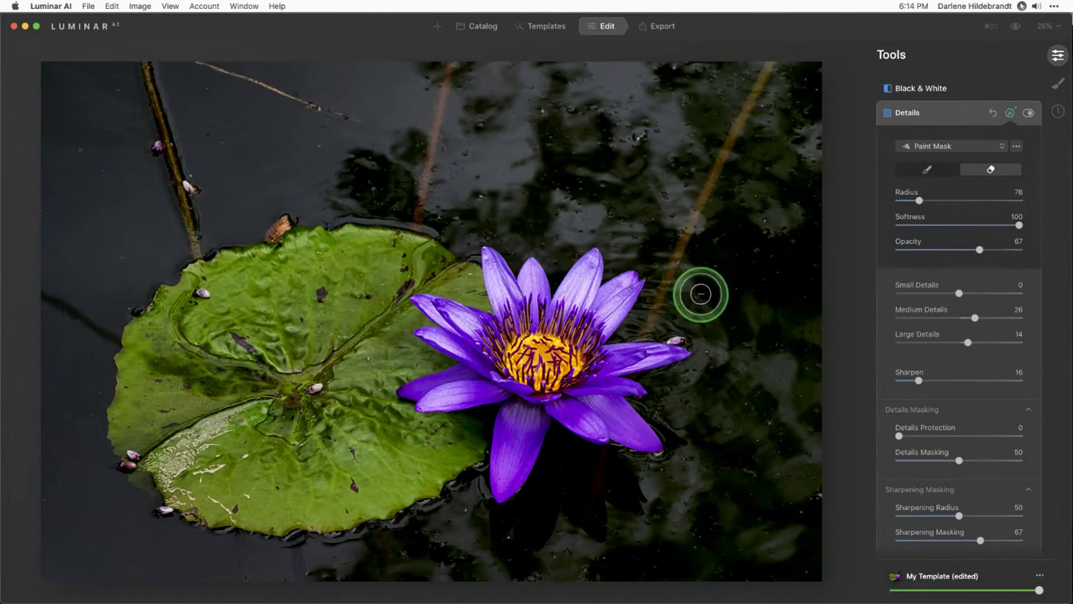
mouse_move(703, 301)
mouse_down()
mouse_move(650, 321)
mouse_move(681, 268)
mouse_move(606, 232)
mouse_move(664, 255)
mouse_move(686, 286)
mouse_move(656, 193)
mouse_move(617, 211)
mouse_move(619, 236)
mouse_move(629, 222)
mouse_move(687, 241)
mouse_move(666, 311)
mouse_move(636, 188)
mouse_move(572, 200)
mouse_move(563, 252)
mouse_move(592, 200)
mouse_move(526, 219)
mouse_move(515, 241)
mouse_move(539, 239)
mouse_move(604, 222)
mouse_move(482, 205)
mouse_move(470, 226)
mouse_move(455, 217)
mouse_move(564, 191)
mouse_up()
mouse_move(537, 518)
mouse_down()
mouse_move(564, 454)
mouse_move(641, 465)
mouse_move(551, 501)
mouse_move(533, 526)
mouse_move(475, 539)
mouse_move(606, 506)
mouse_move(486, 526)
mouse_move(462, 510)
mouse_move(384, 565)
mouse_up()
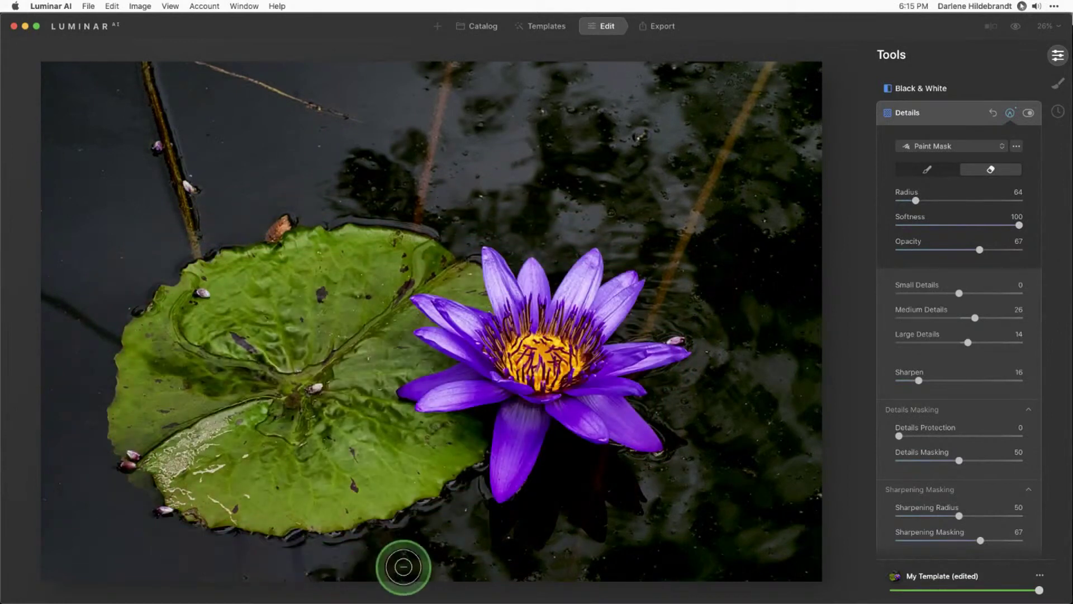
mouse_move(87, 345)
mouse_down()
mouse_move(82, 446)
mouse_move(95, 336)
mouse_move(129, 278)
mouse_move(134, 322)
mouse_up()
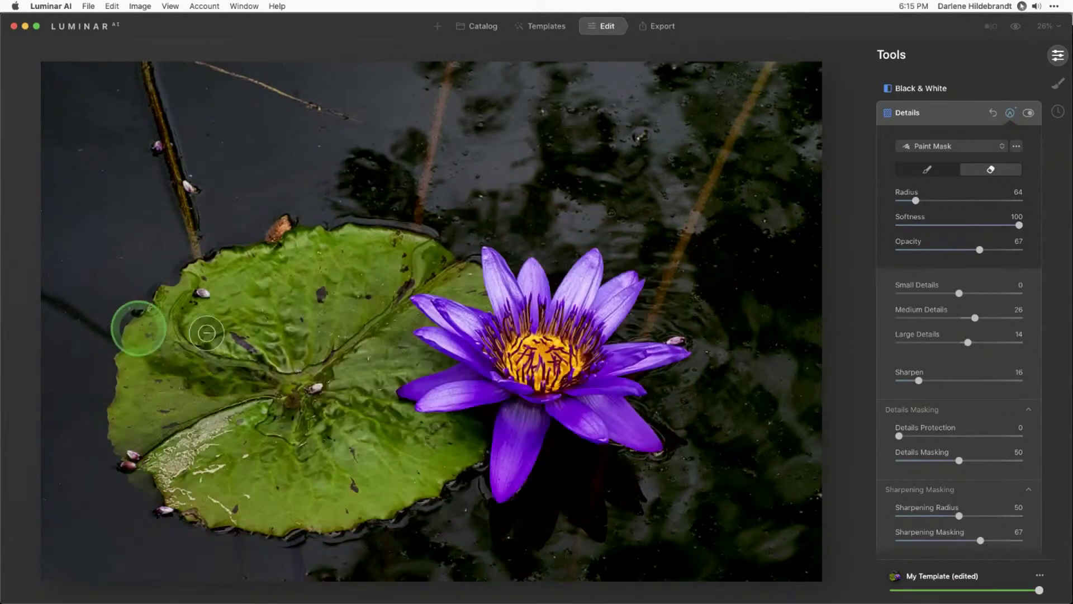
Copy the painted Details mask and close the Details tool.
click(1016, 147)
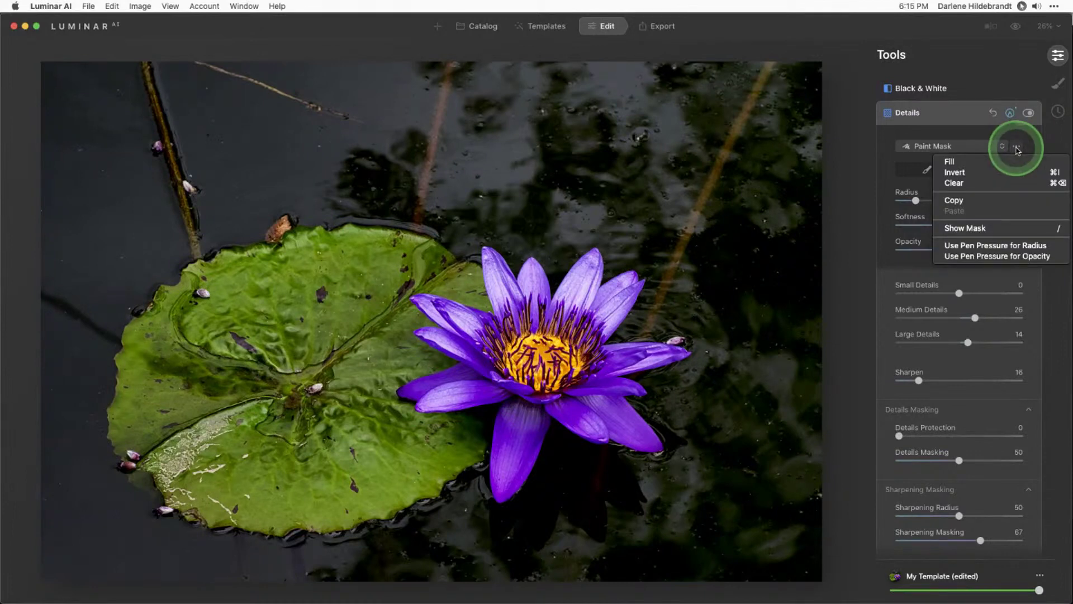
click(967, 202)
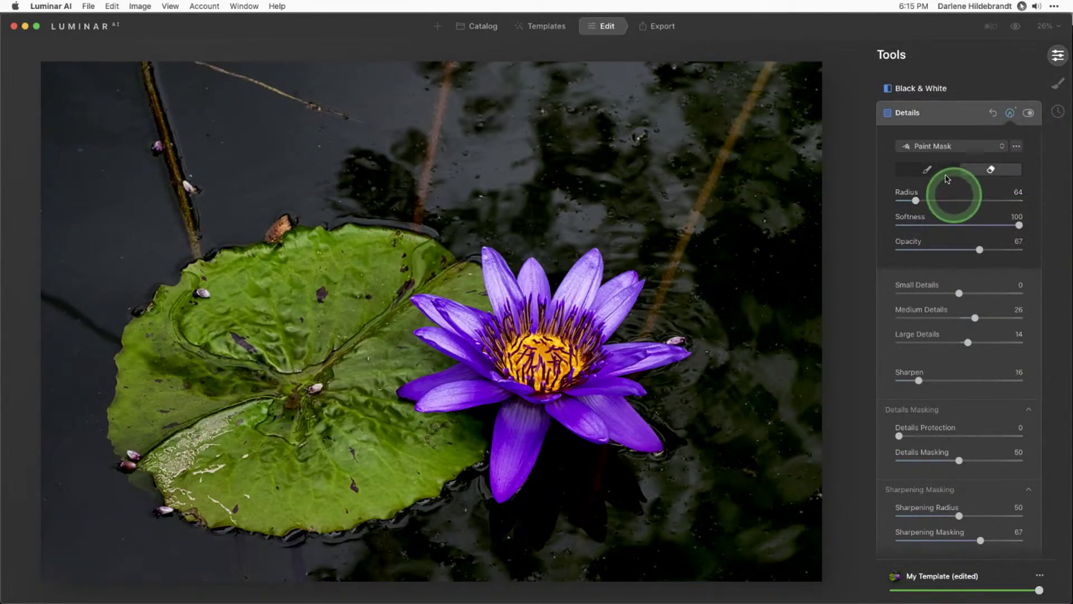
click(953, 116)
In the Structure tool, try Amount at 98, then set Amount to -71 and Boost to 93 to soften the photo.
scroll(953, 115, up, 3)
scroll(934, 147, up, 1)
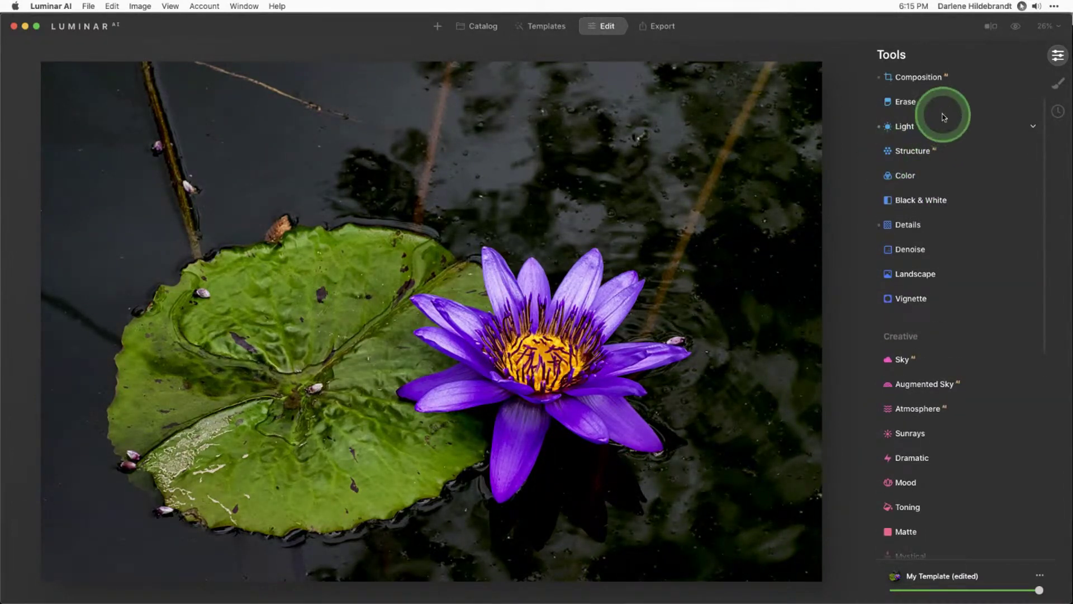
click(919, 155)
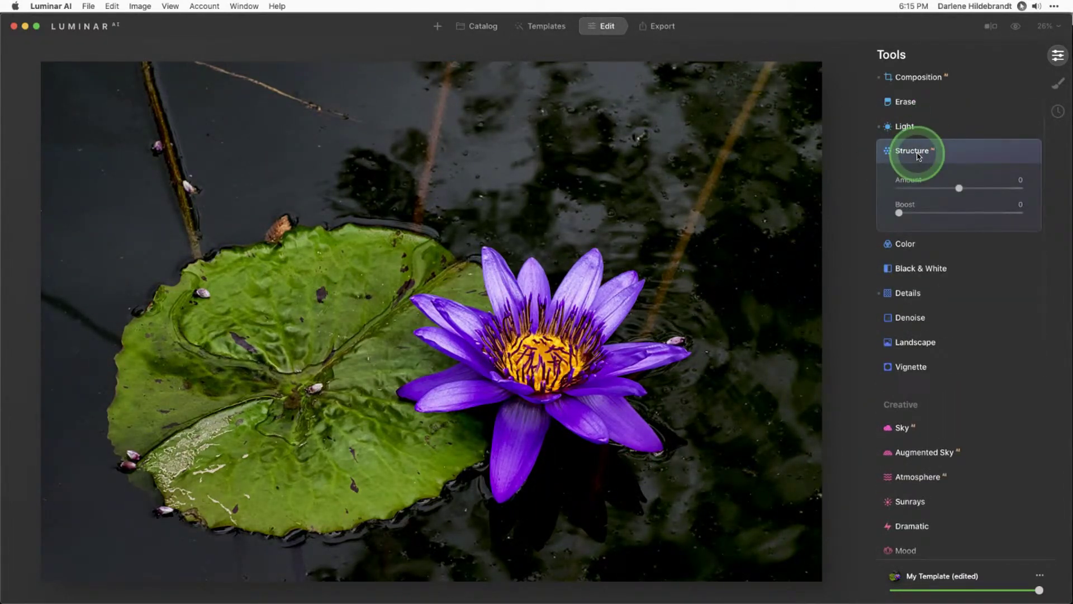
drag(905, 192, 990, 217)
click(1011, 213)
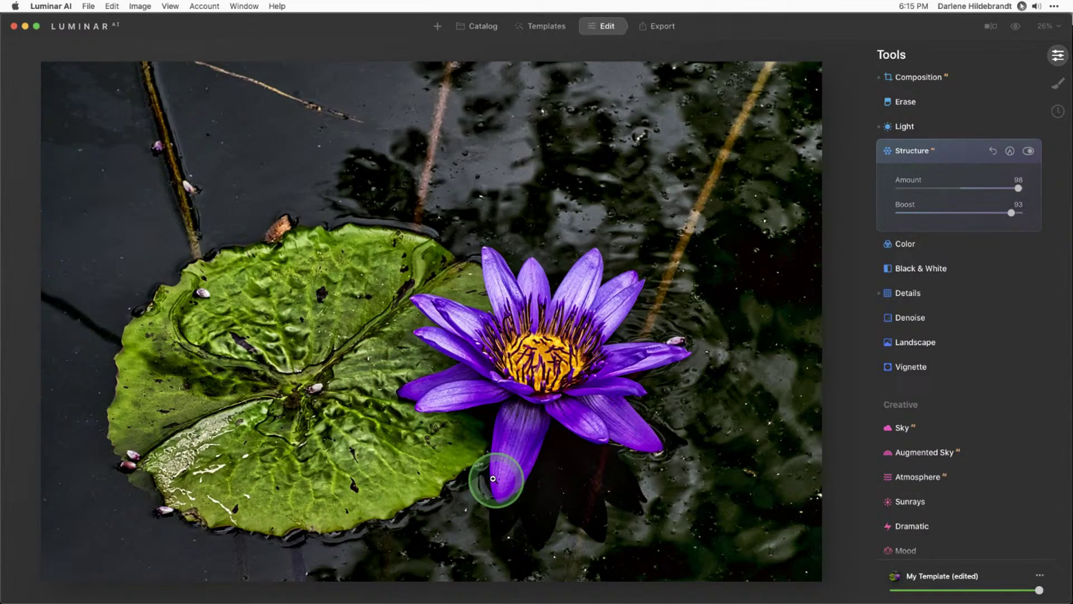
click(914, 189)
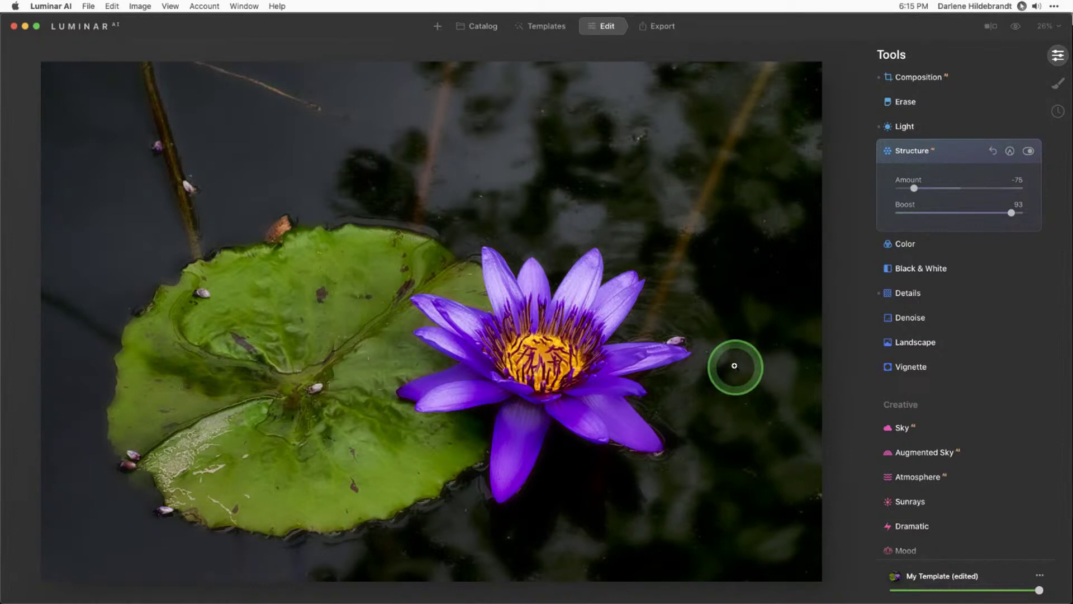
drag(913, 187, 915, 187)
Paste the copied Details mask into the Structure tool and invert it to restrict the softening to the background.
click(1010, 150)
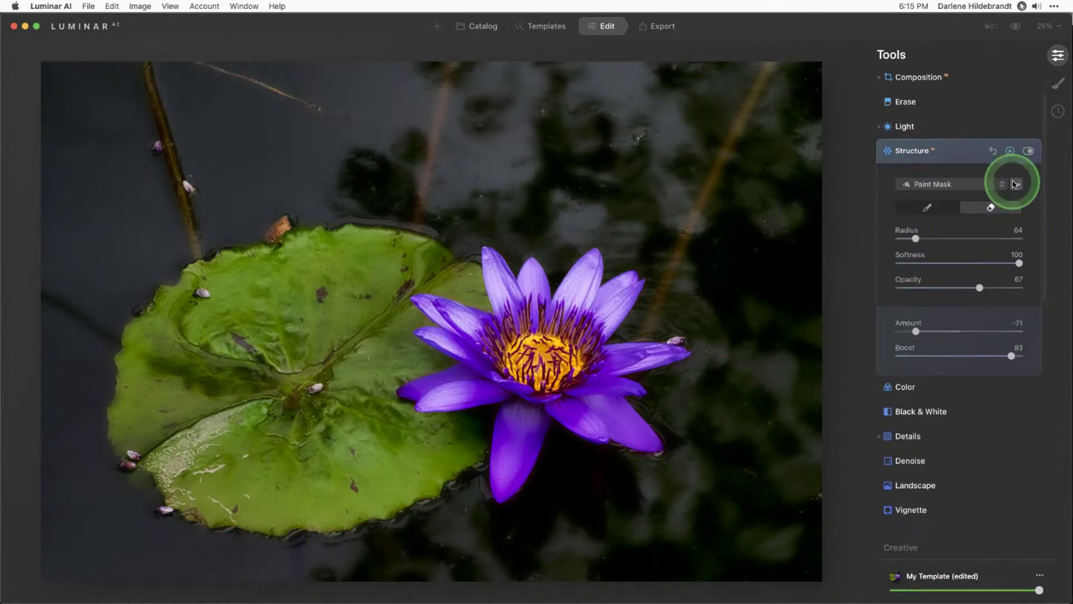
click(1017, 184)
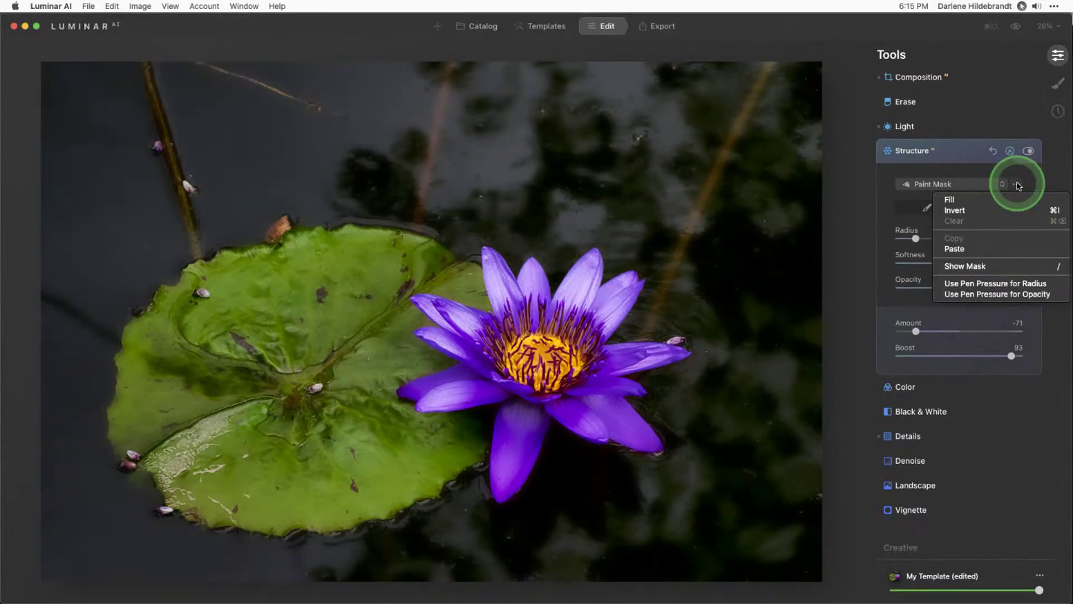
click(952, 247)
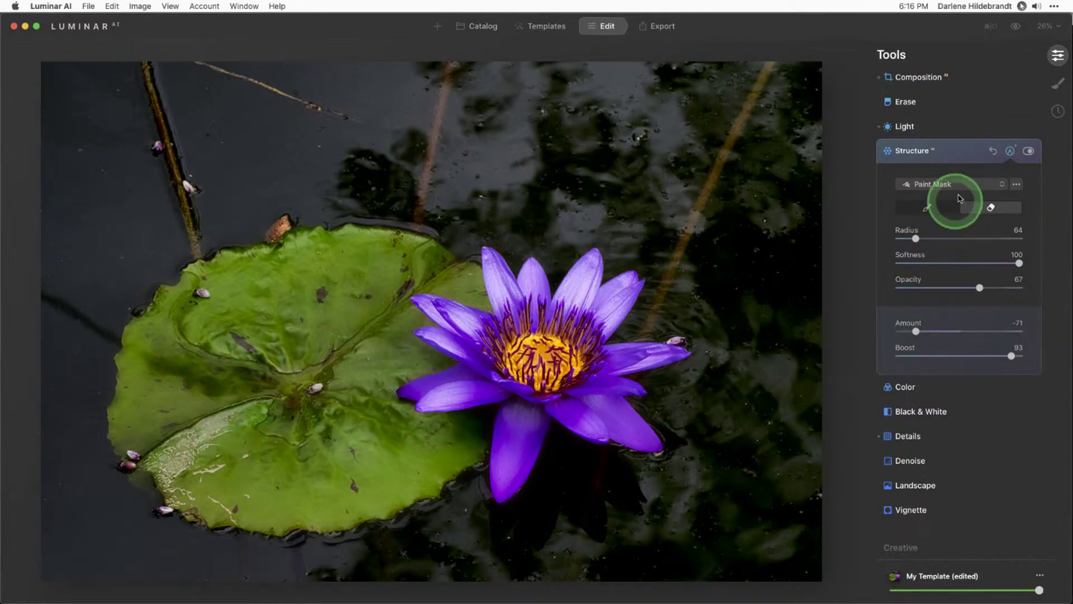
click(1016, 184)
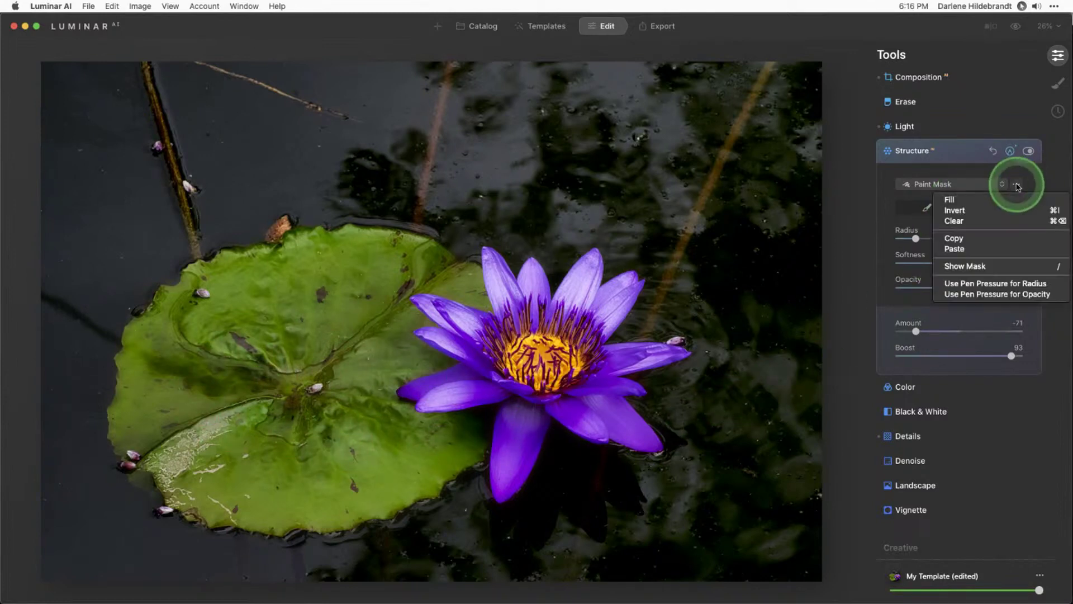
click(987, 211)
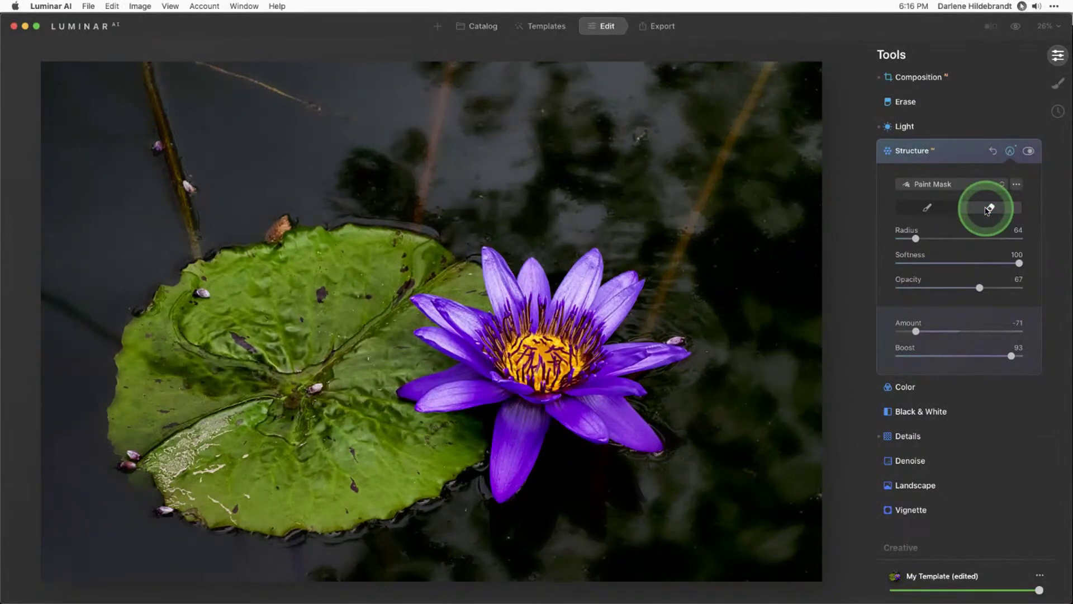
click(987, 208)
Compare the photo with the Structure adjustment off and on, then close the Structure tool.
click(1028, 151)
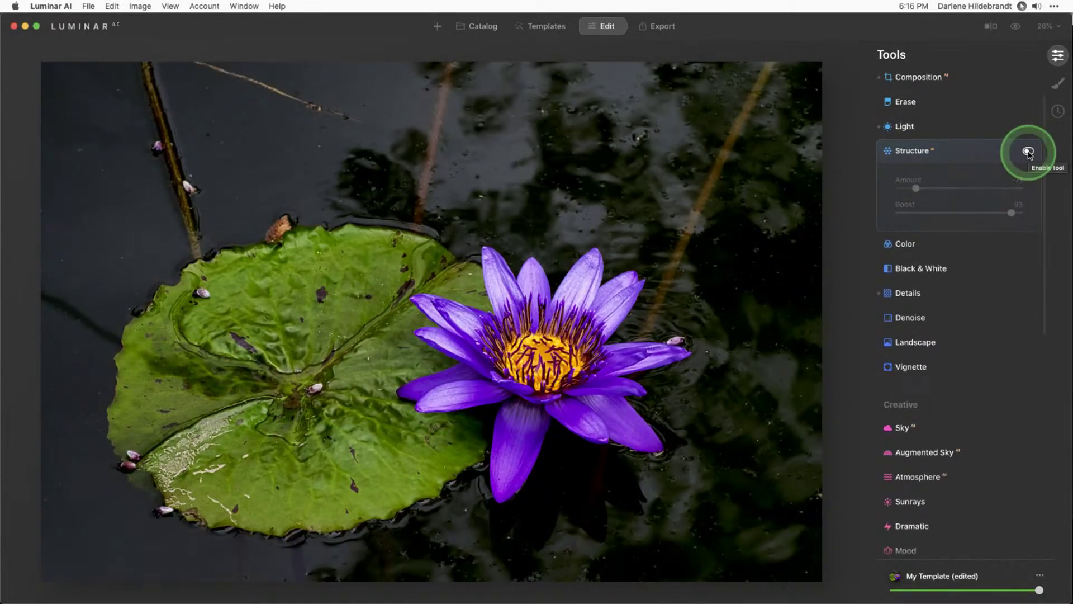
click(1028, 151)
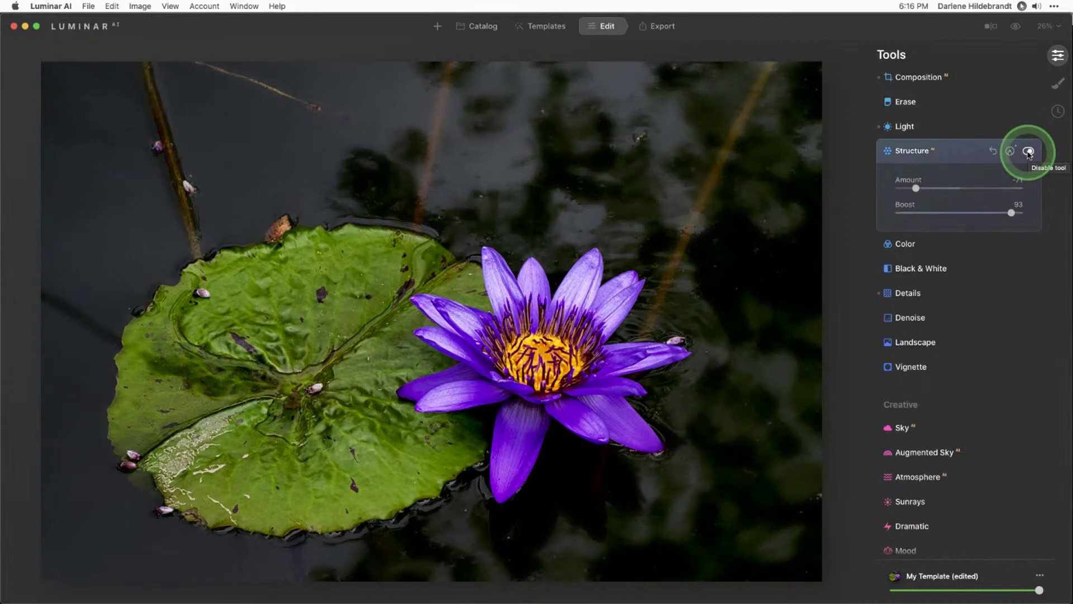
click(952, 152)
Compare the photo with Details off and on and the original with the edited version, then close the Details tool.
click(932, 221)
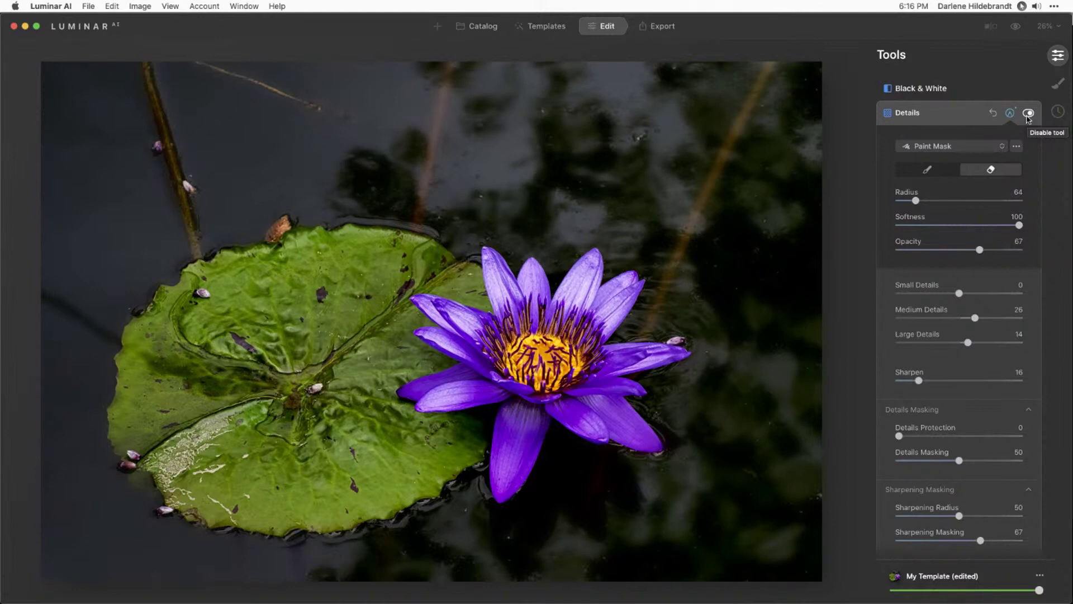
click(1028, 114)
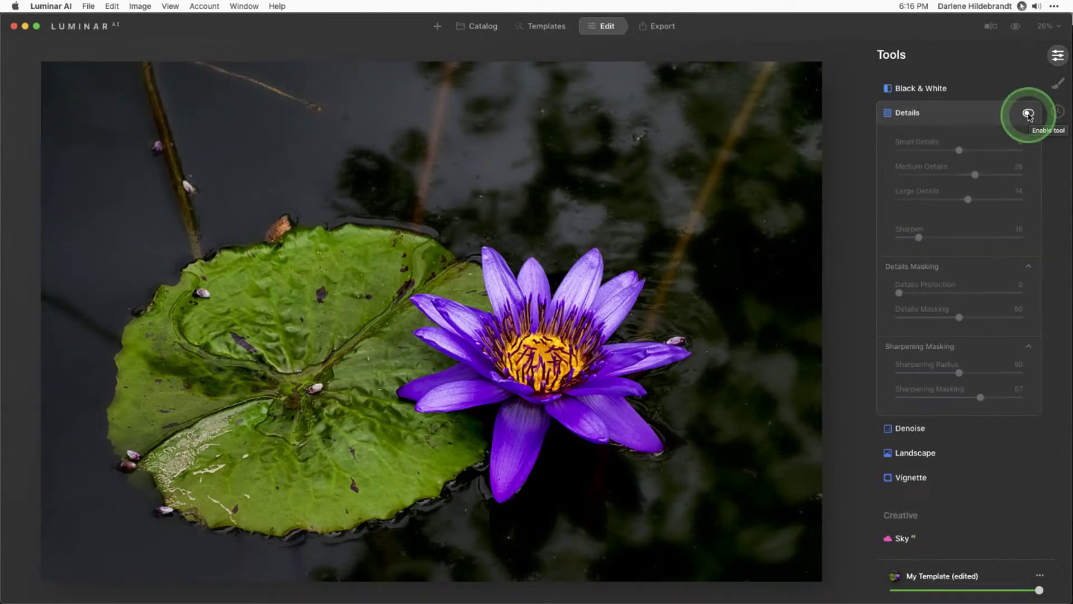
click(1028, 114)
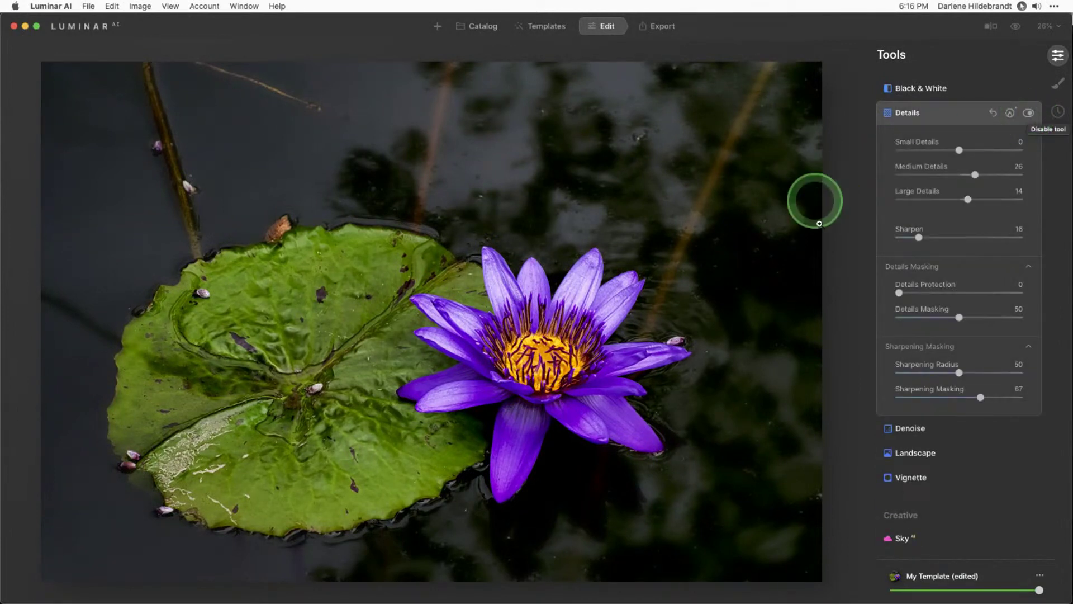
key(backslash)
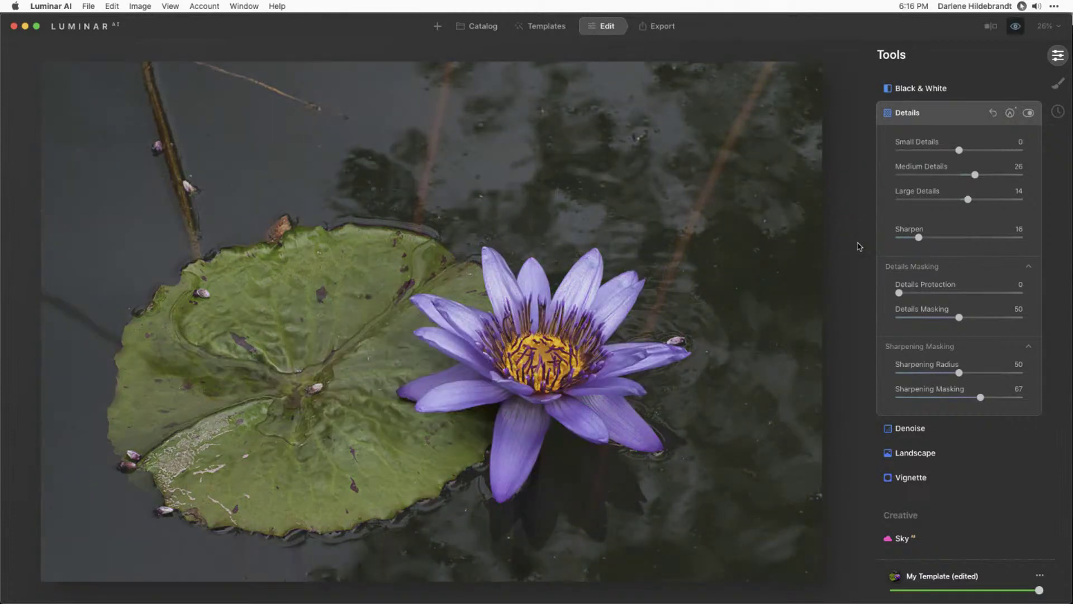
key(backslash)
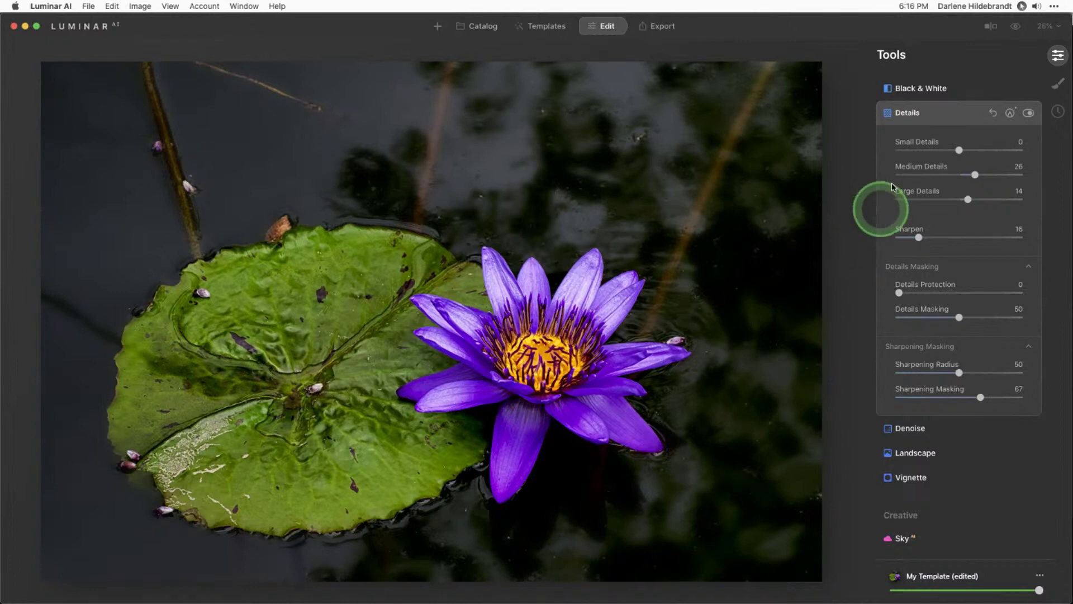
click(942, 118)
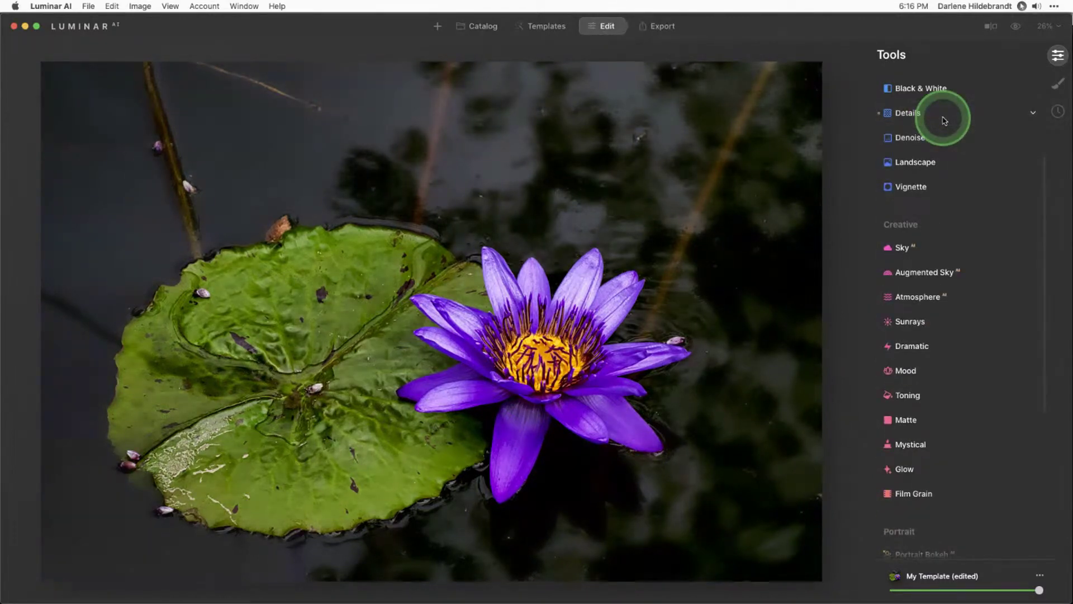
Add a dark vignette with Amount at -85 and a hard edge using Feather at -100.
click(921, 186)
click(925, 299)
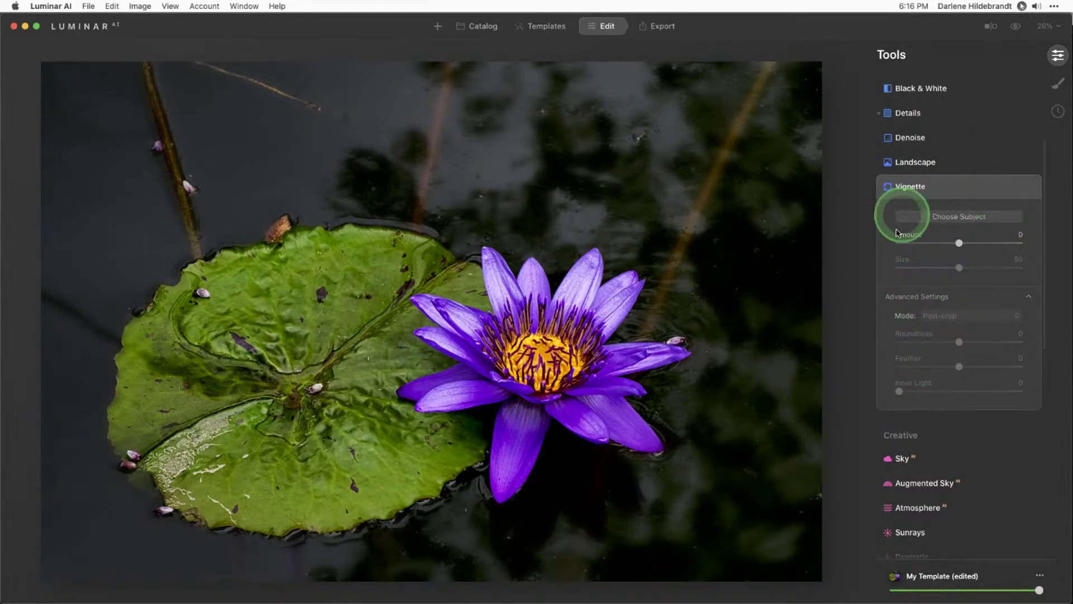
click(913, 243)
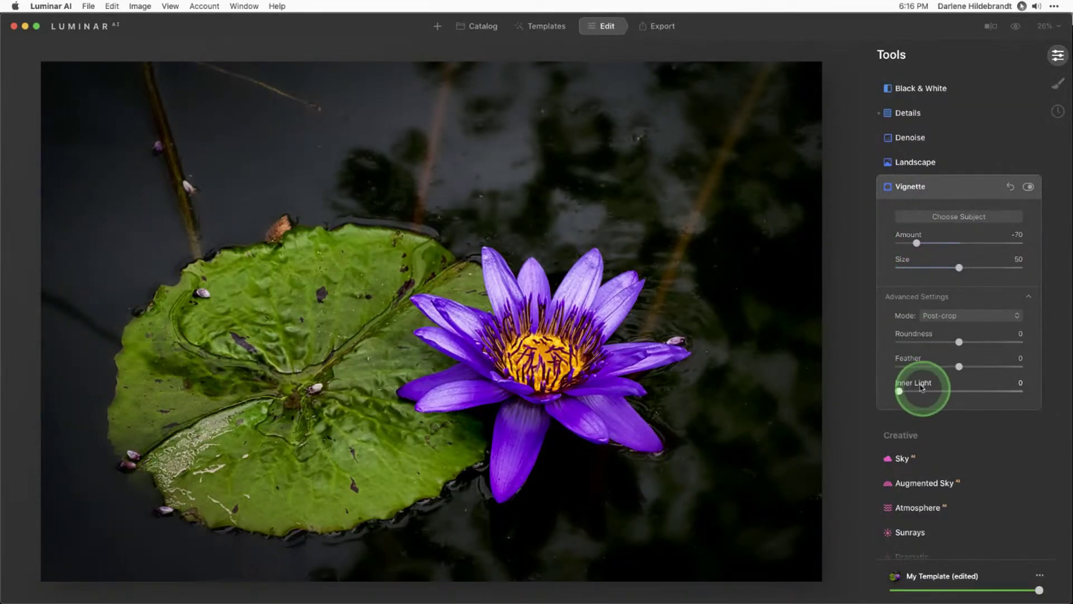
drag(914, 243, 908, 243)
drag(917, 366, 870, 360)
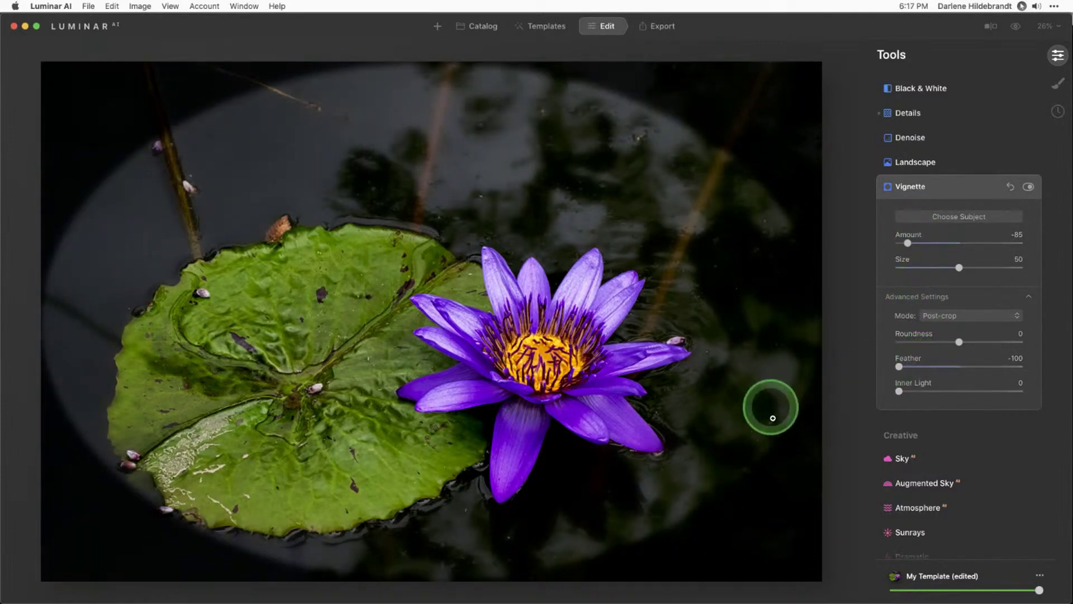
Set the vignette's Size to 16 and its Roundness to 45.
drag(959, 267, 936, 268)
drag(960, 341, 986, 342)
drag(949, 280, 920, 264)
Choose the vignette's subject point near the flower's inner petals, repositioning it until the bright circle surrounds the lotus.
click(949, 226)
click(502, 353)
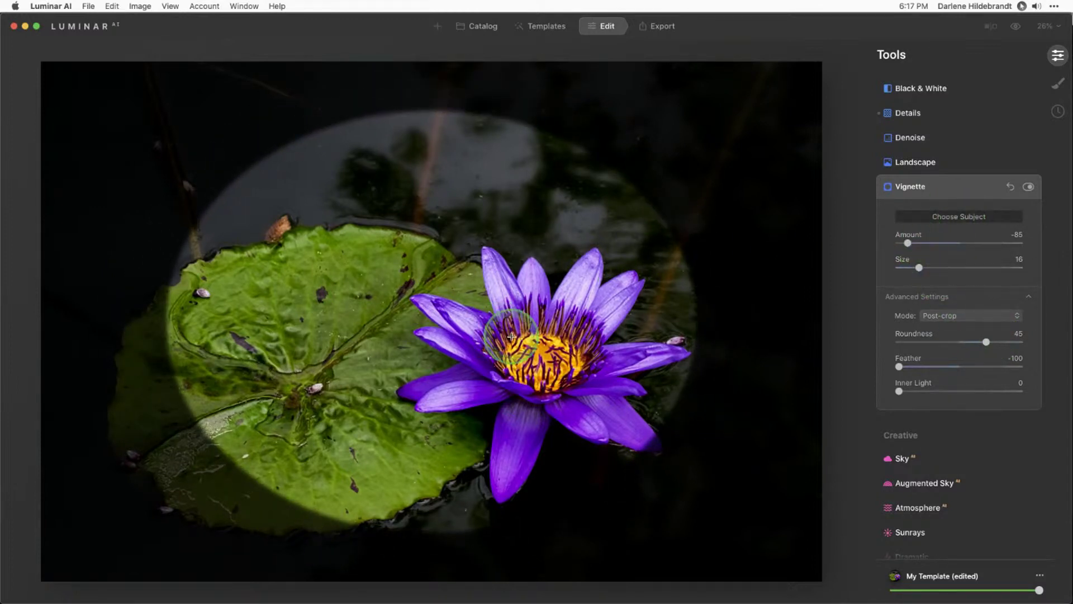
click(494, 361)
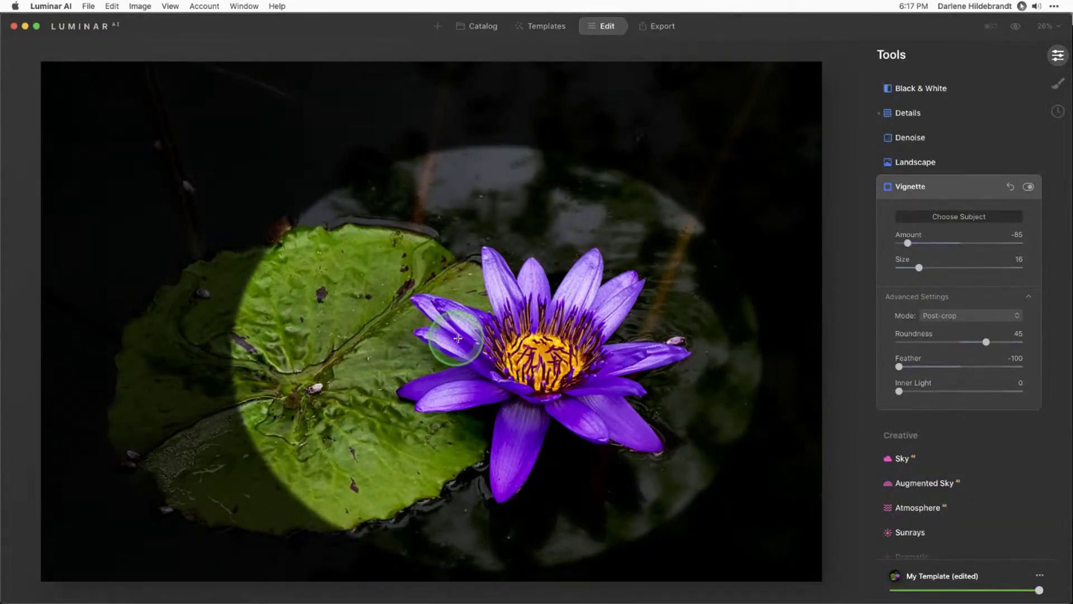
click(534, 342)
click(479, 355)
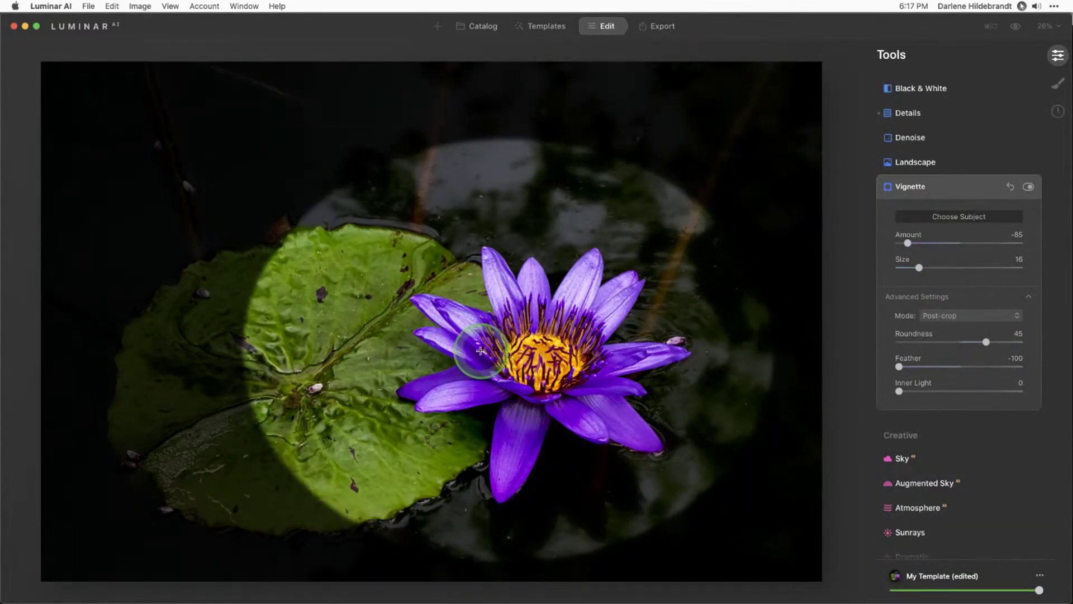
click(483, 367)
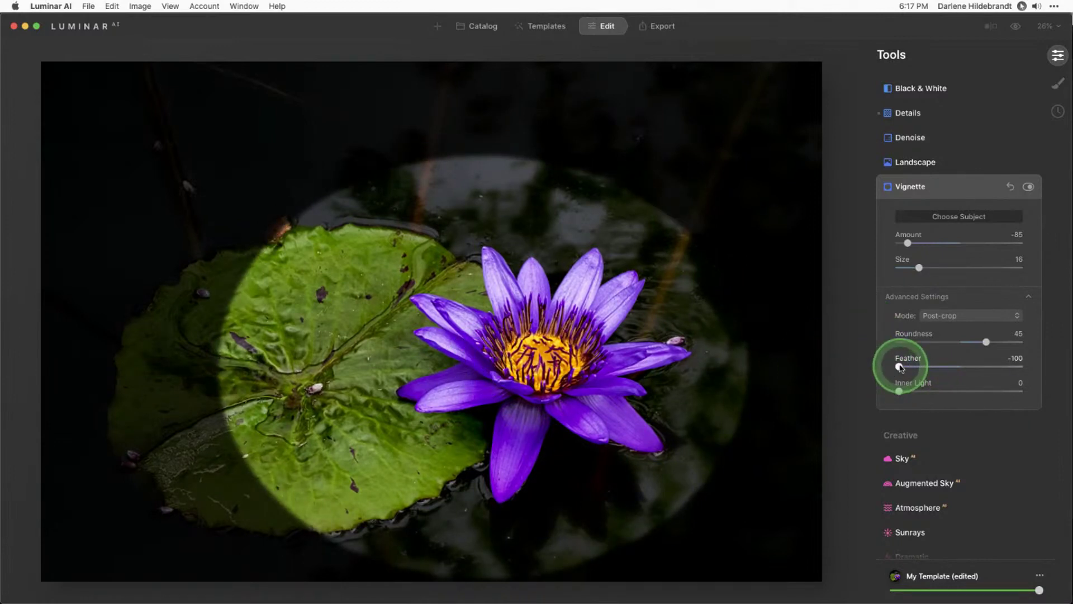
Soften the vignette with Feather 55, Amount -50 and Inner Light 16, then close the Vignette tool.
drag(899, 366, 992, 367)
click(908, 243)
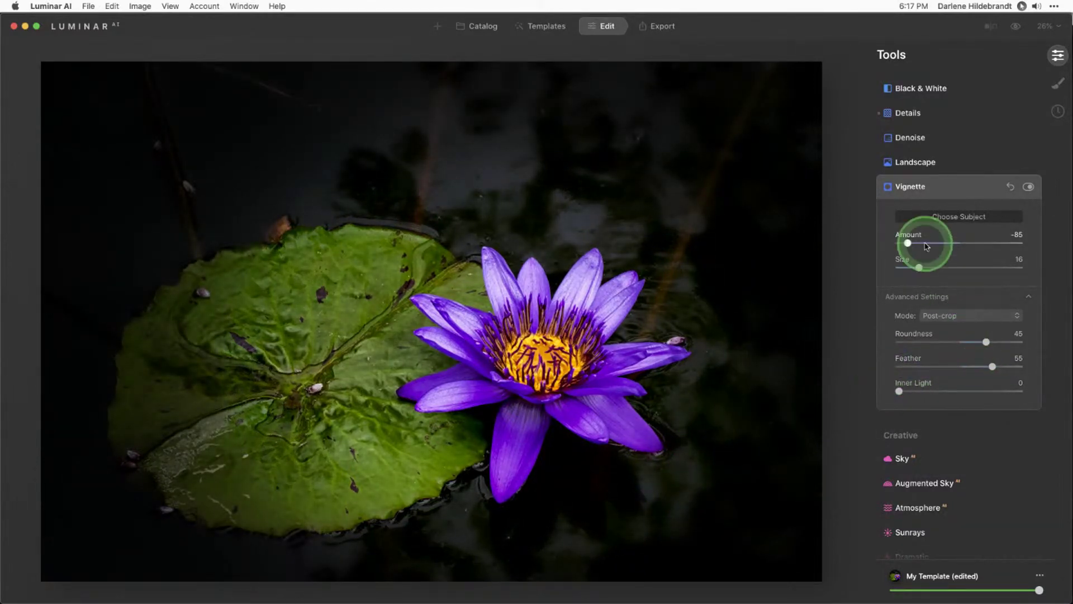
drag(912, 245, 942, 245)
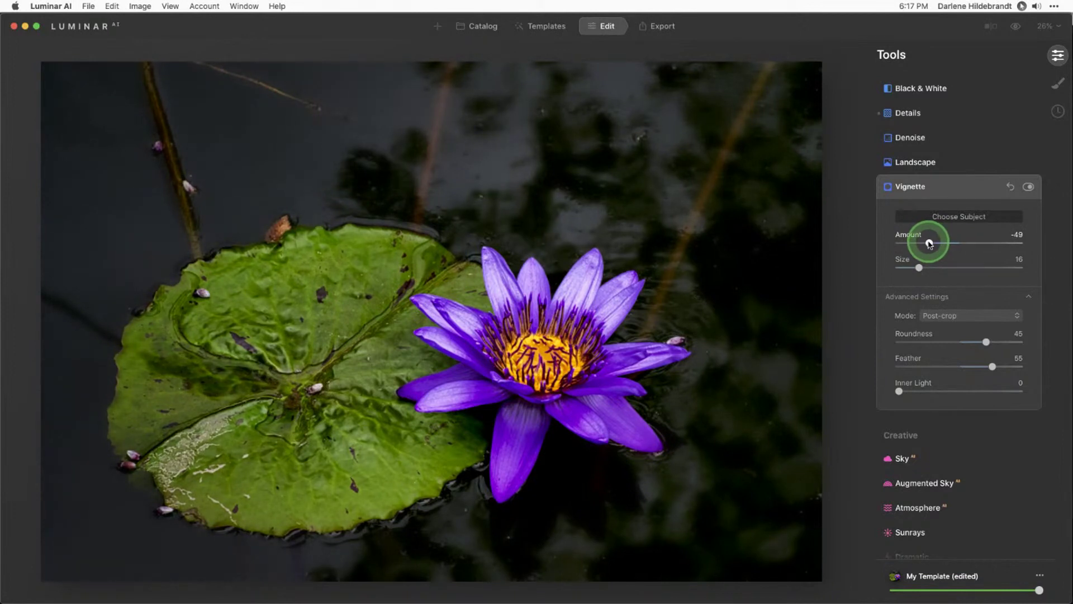
drag(931, 244, 923, 244)
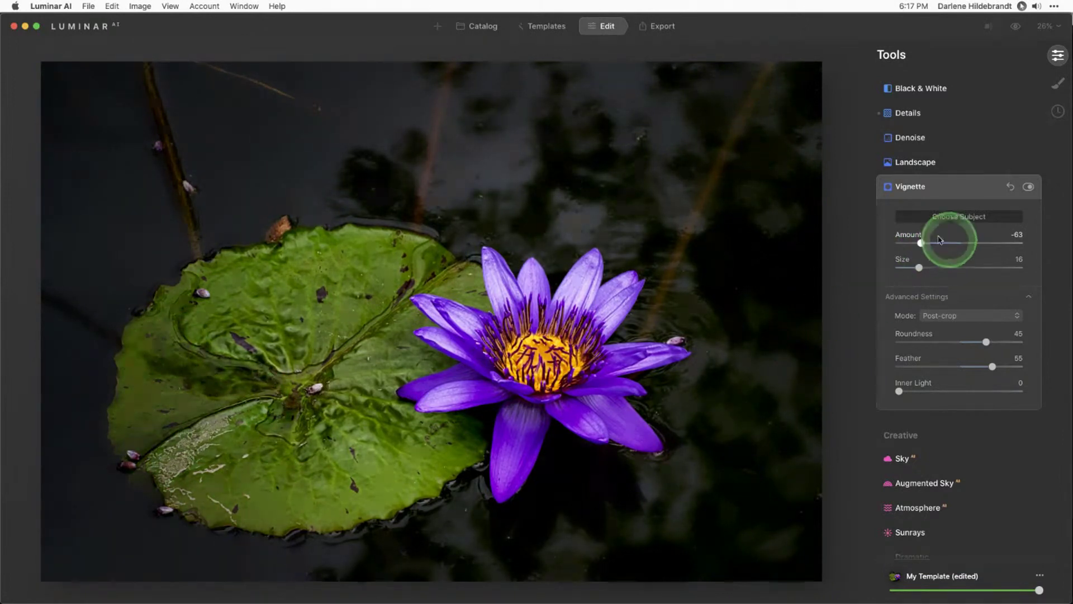
drag(921, 243, 929, 242)
mouse_move(899, 391)
mouse_down()
mouse_move(1003, 389)
mouse_move(920, 390)
mouse_up()
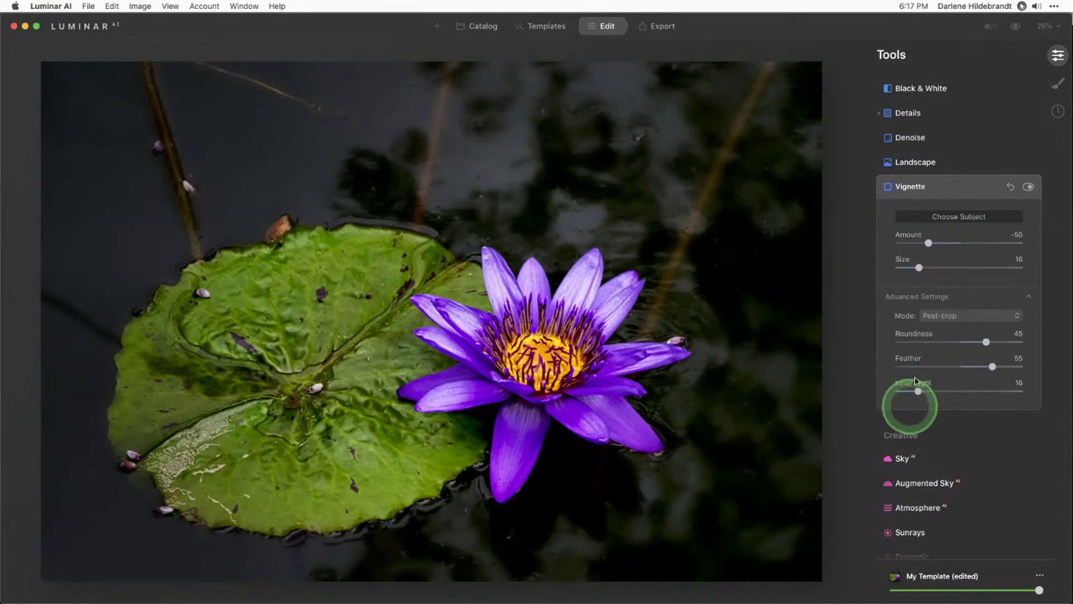
click(955, 186)
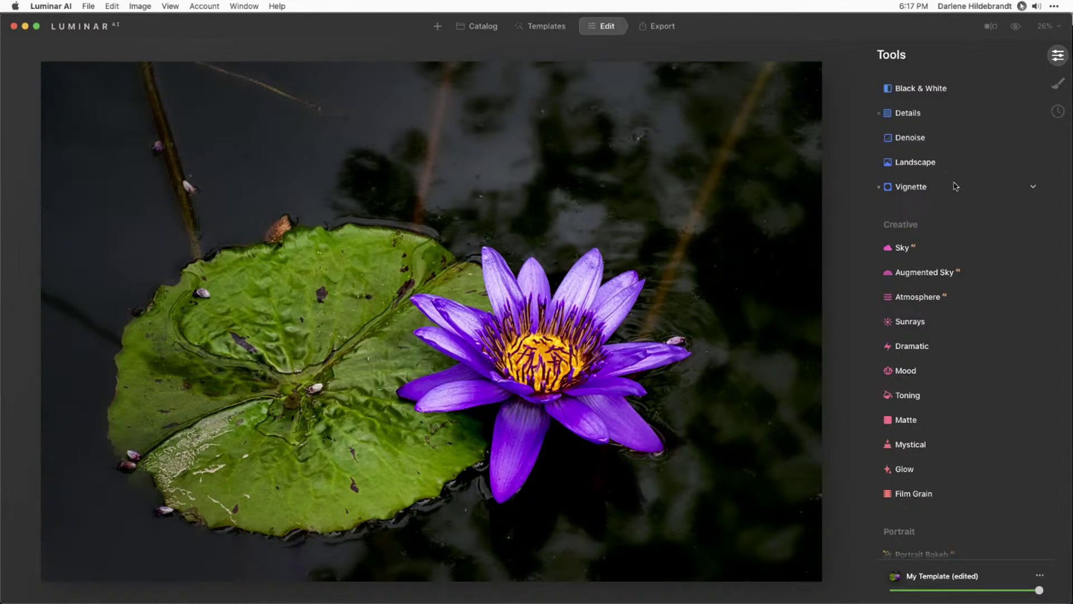
Apply the Mystical effect with Amount 28 and Saturation 25, then close the tool.
scroll(956, 186, up, 3)
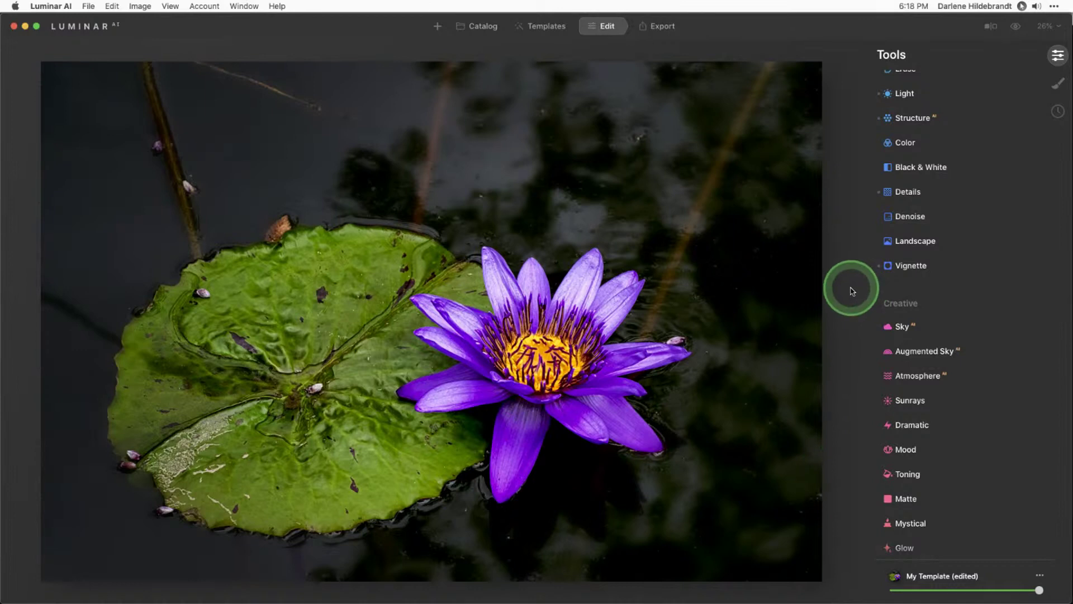
scroll(978, 310, down, 5)
scroll(978, 312, down, 4)
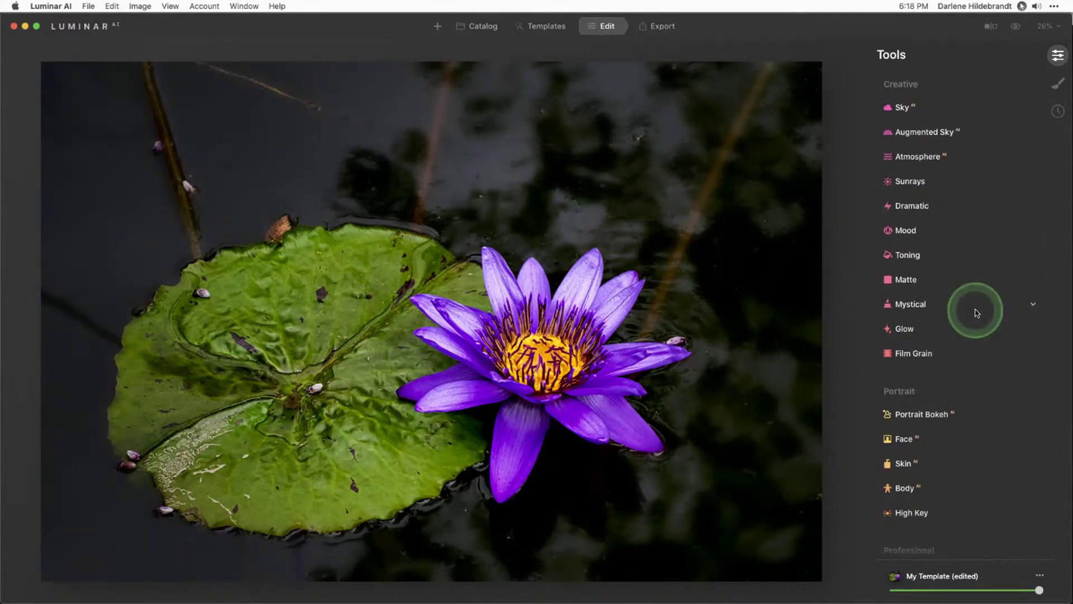
click(915, 309)
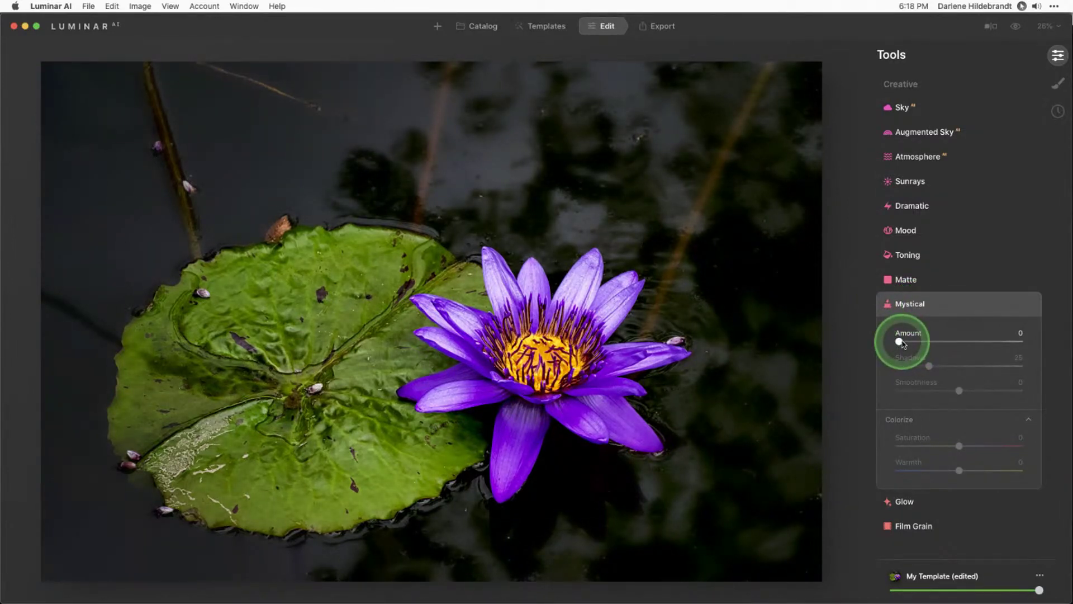
drag(901, 343, 988, 342)
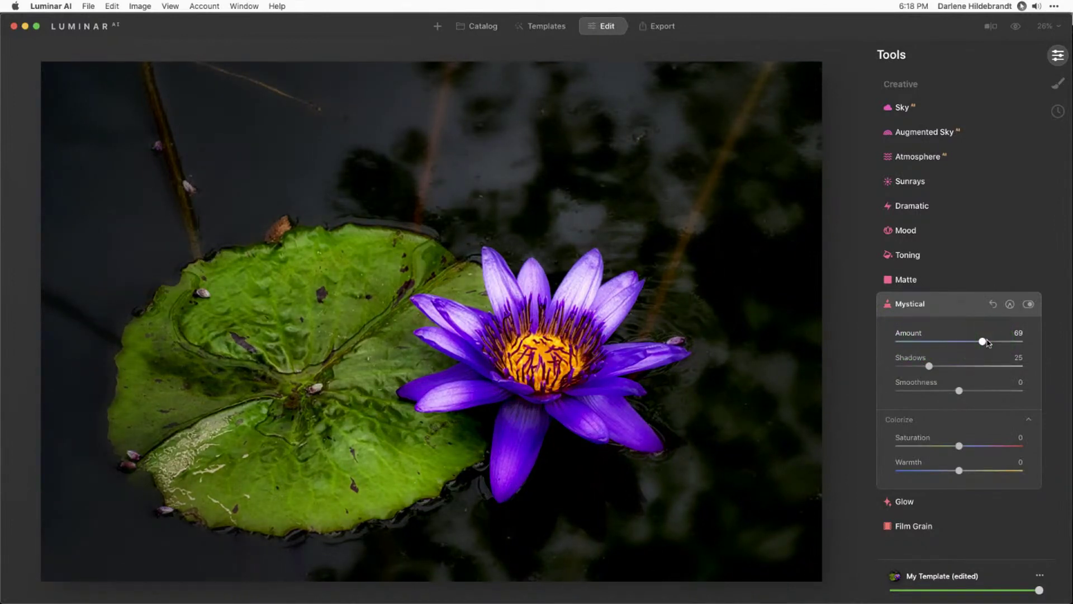
drag(987, 343, 933, 342)
click(966, 461)
drag(959, 446, 974, 446)
click(933, 342)
mouse_move(934, 342)
mouse_down()
mouse_move(954, 341)
mouse_move(914, 341)
mouse_move(934, 341)
mouse_up()
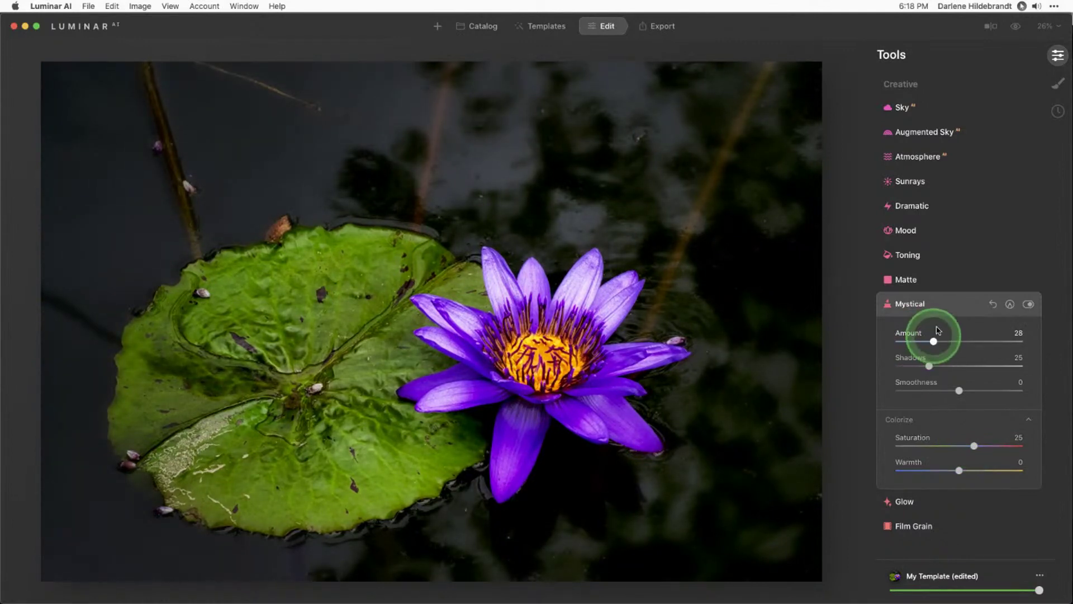
click(946, 306)
Apply a Glow of type Orton Effect with Amount 33, Brightness -35 and Contrast -7.
click(925, 329)
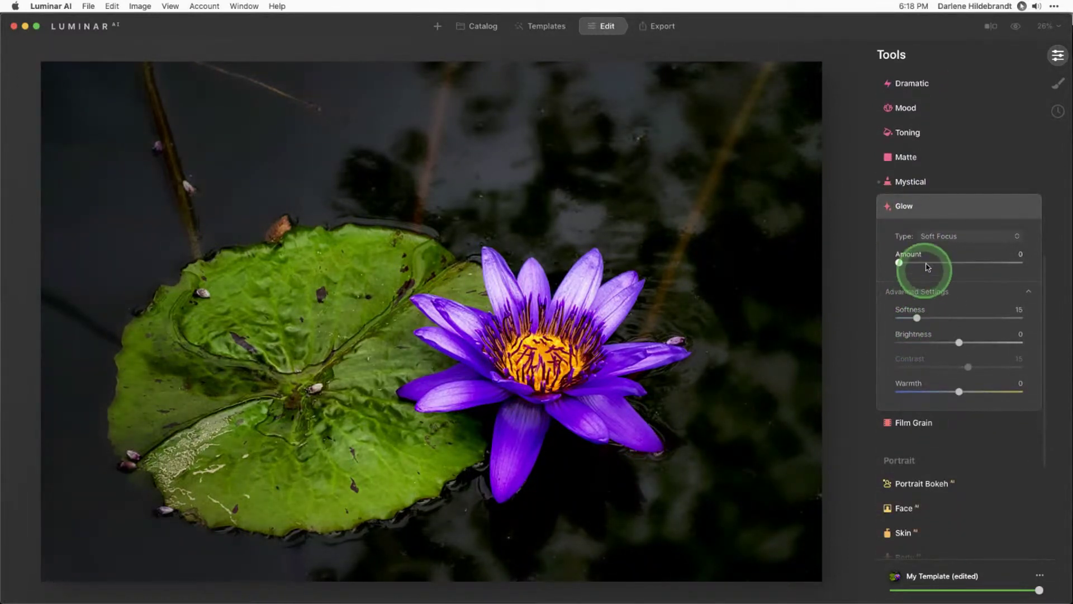
click(954, 238)
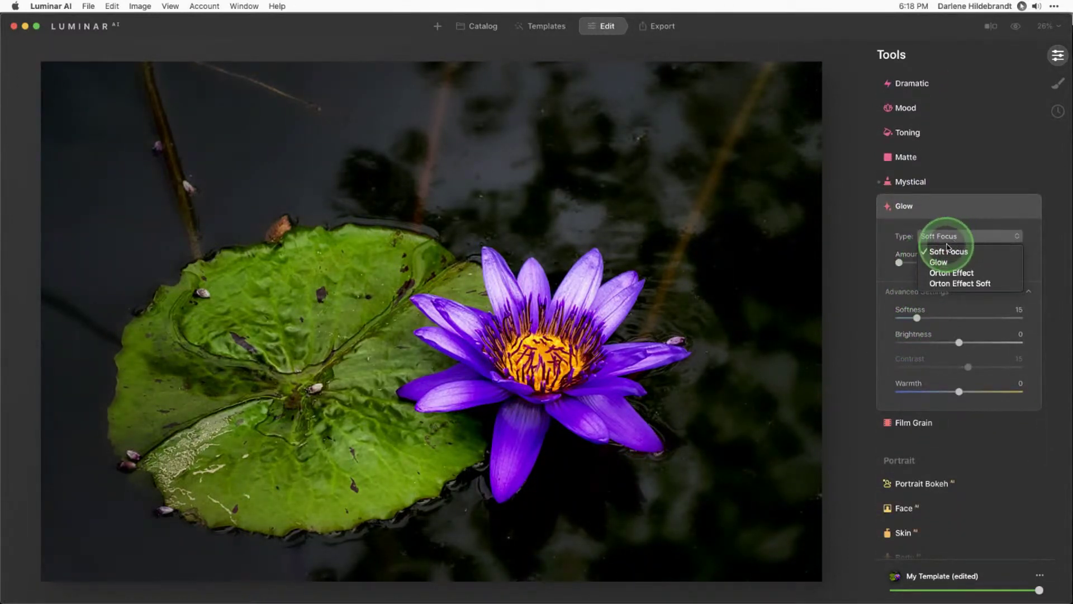
click(952, 274)
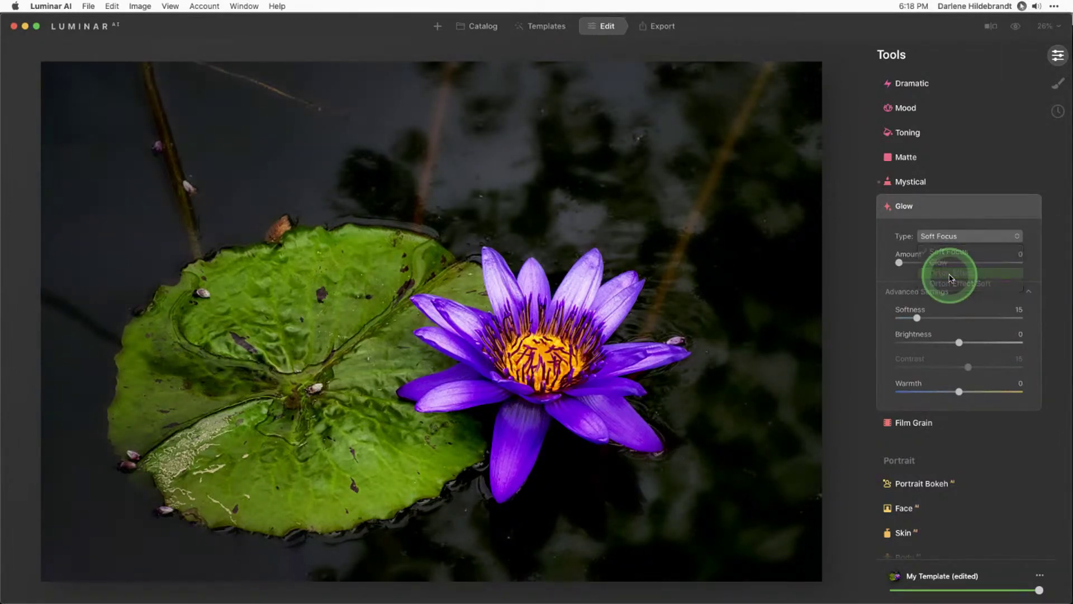
drag(899, 263, 940, 264)
mouse_move(960, 342)
mouse_down()
mouse_move(914, 342)
mouse_move(939, 347)
mouse_up()
click(968, 367)
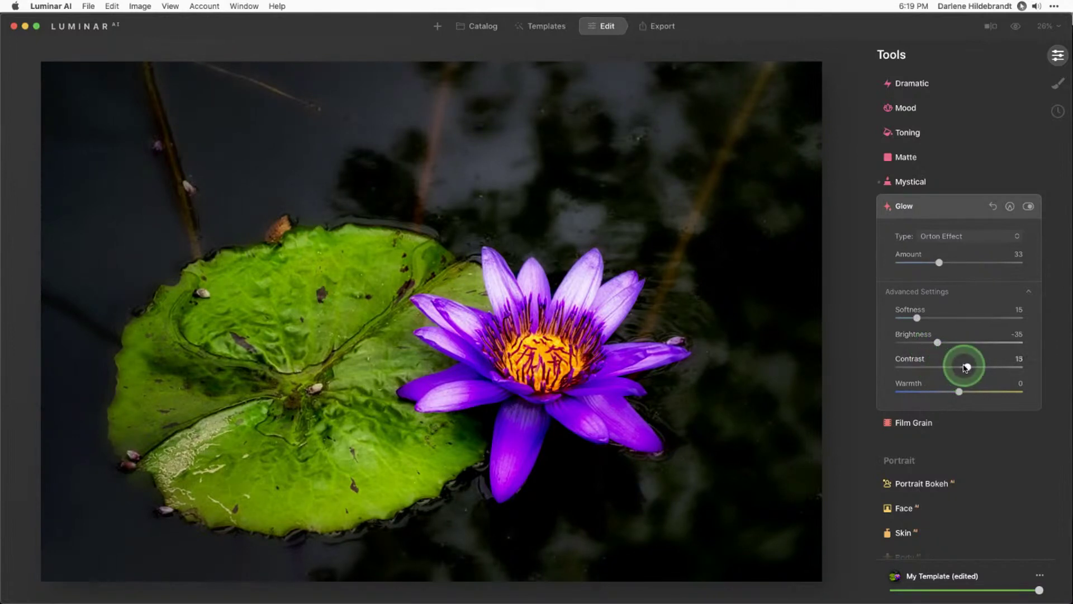
drag(957, 368, 955, 367)
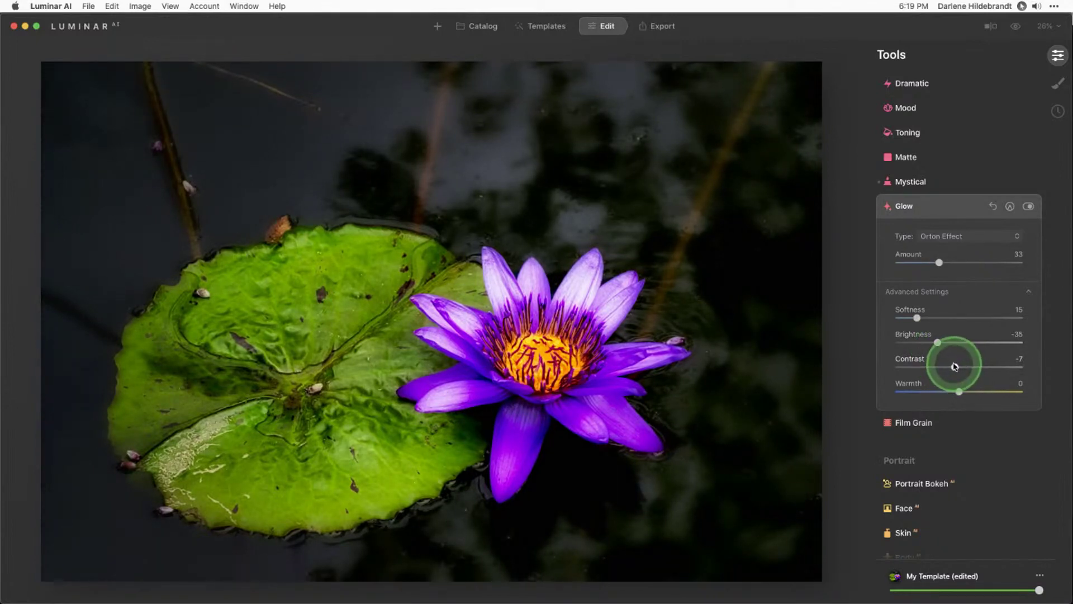
Raise the Orton Effect glow's Amount to 38 and compare the edited photo with the original.
drag(939, 262, 945, 264)
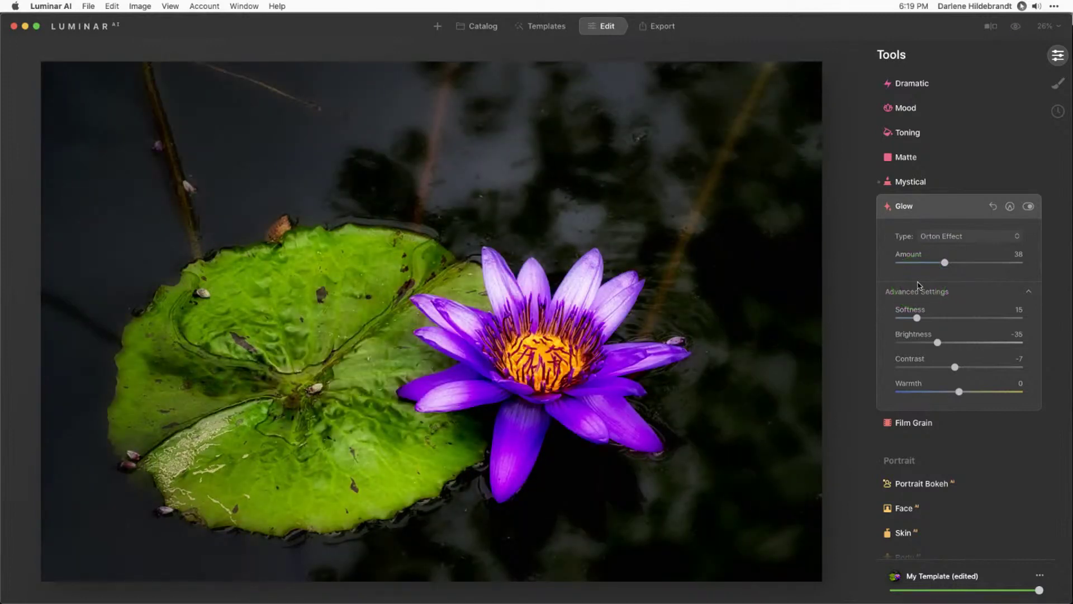
key(backslash)
Open the Color tool and choose Luminance for its HSL adjustments.
scroll(918, 285, down, 5)
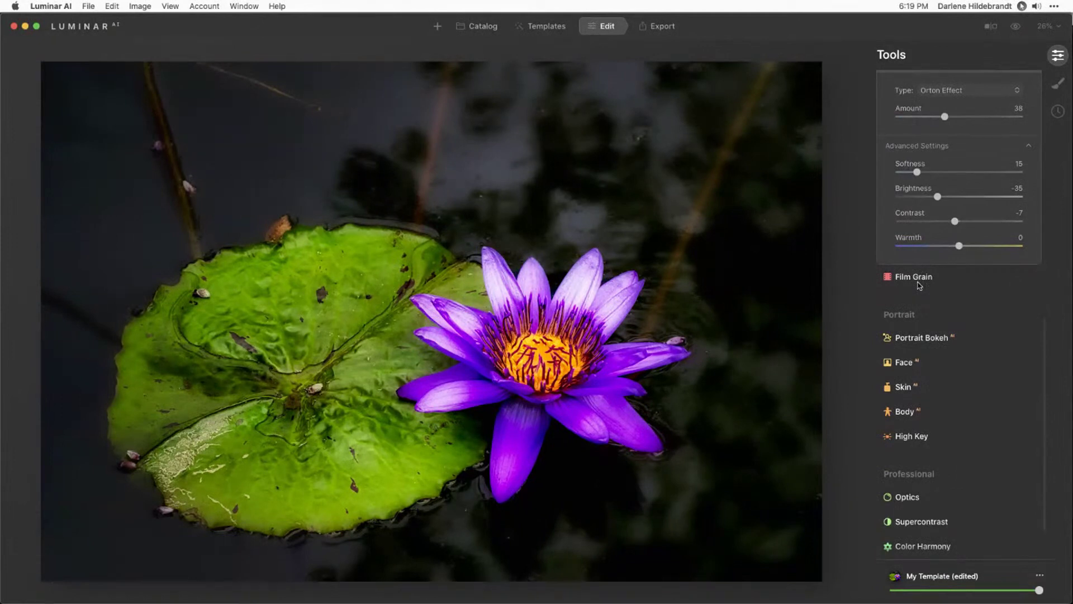
scroll(919, 285, up, 15)
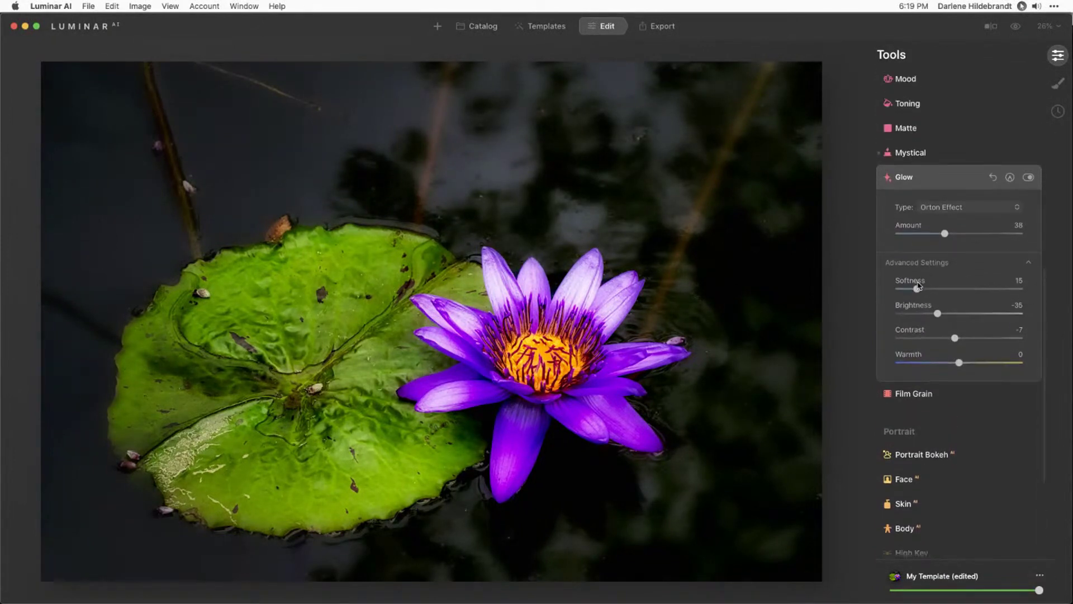
scroll(920, 286, up, 3)
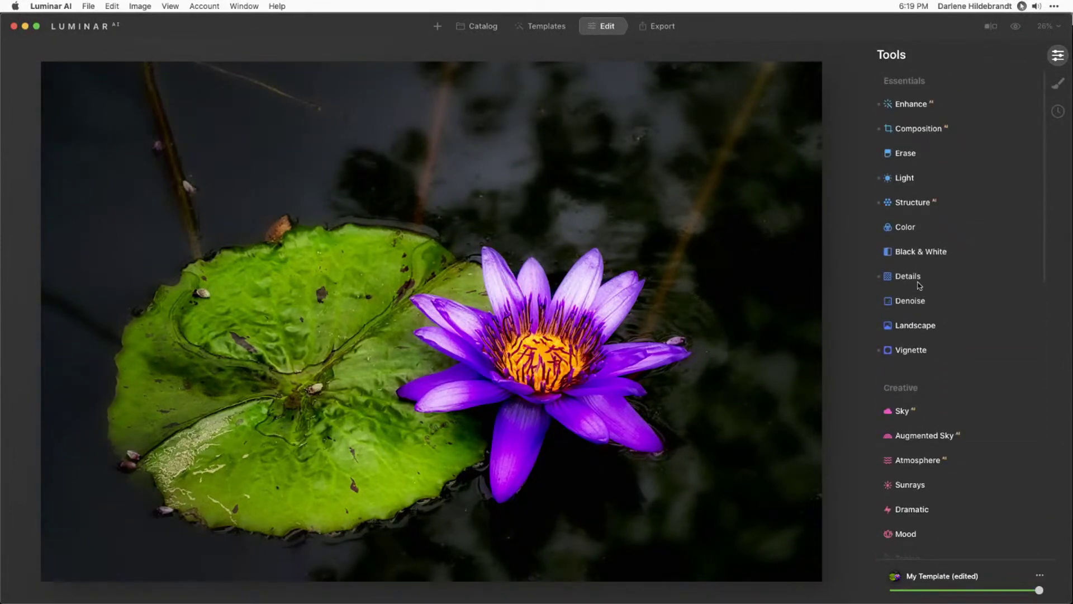
click(905, 227)
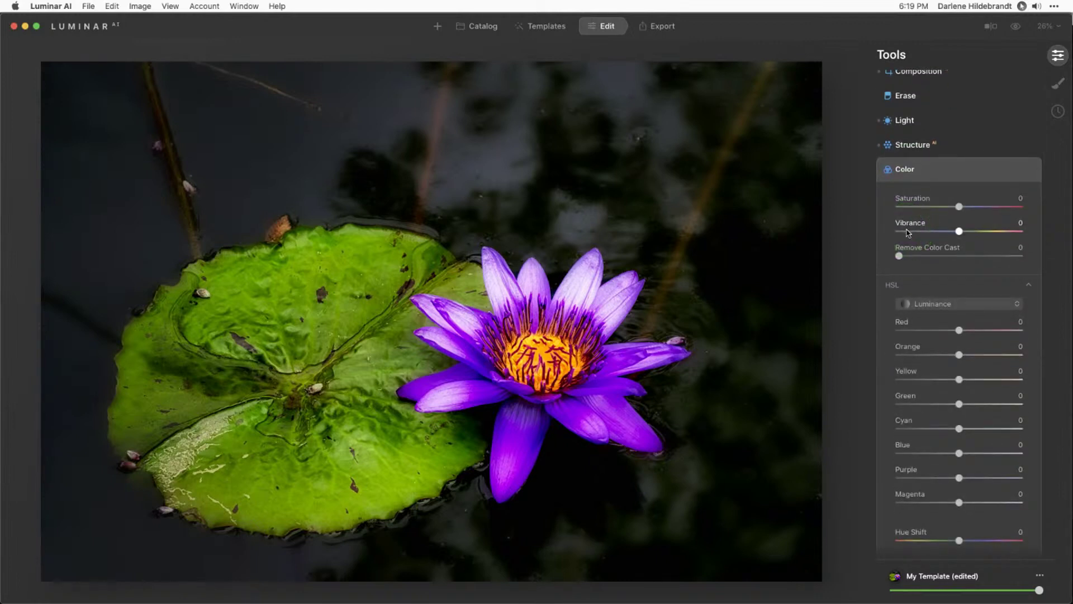
scroll(931, 259, down, 1)
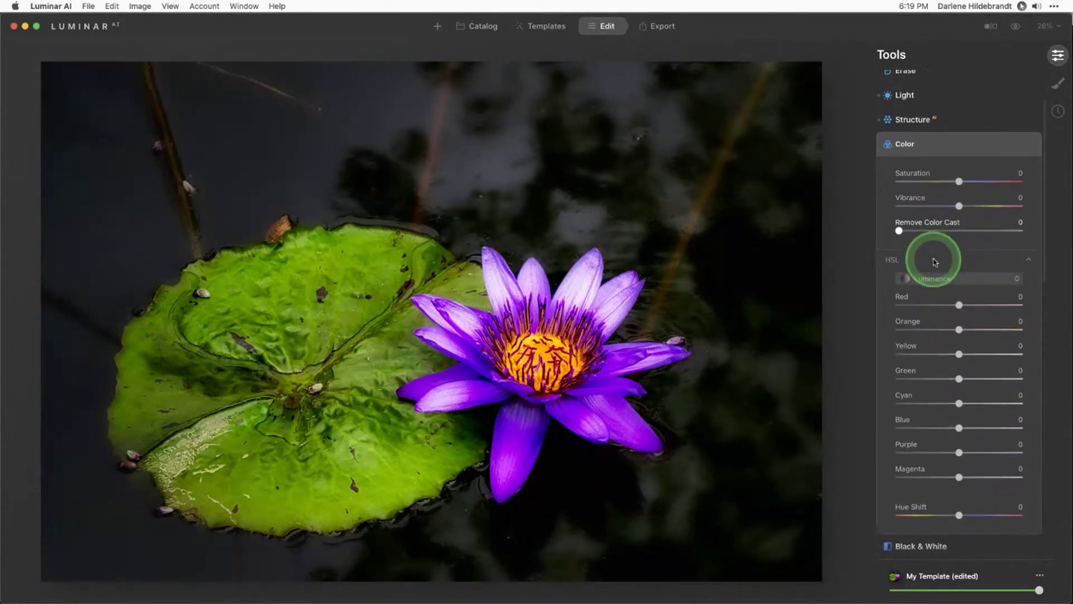
scroll(936, 262, up, 3)
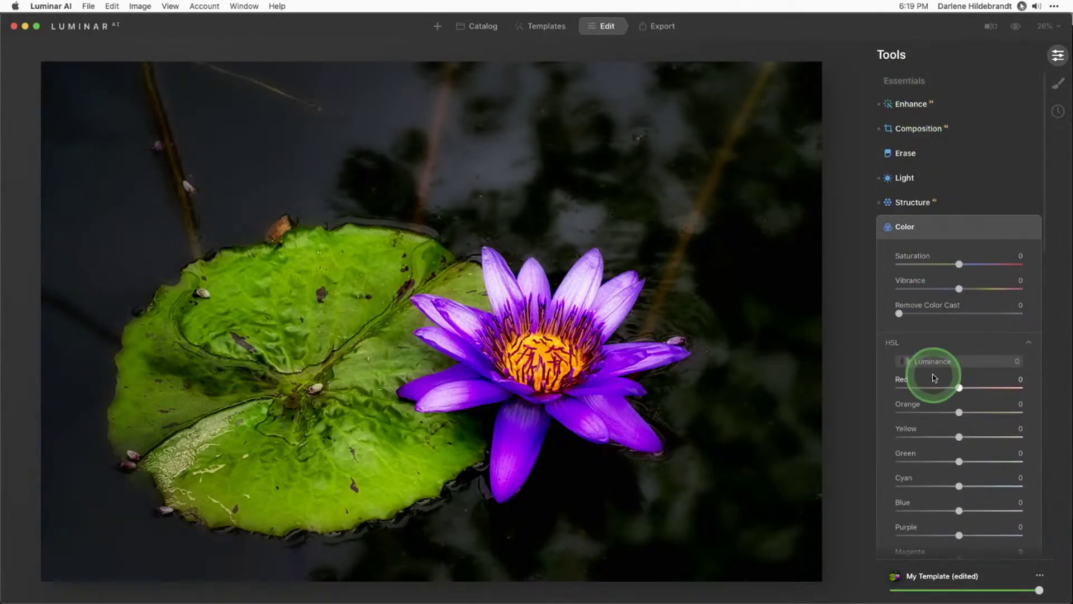
scroll(935, 378, down, 1)
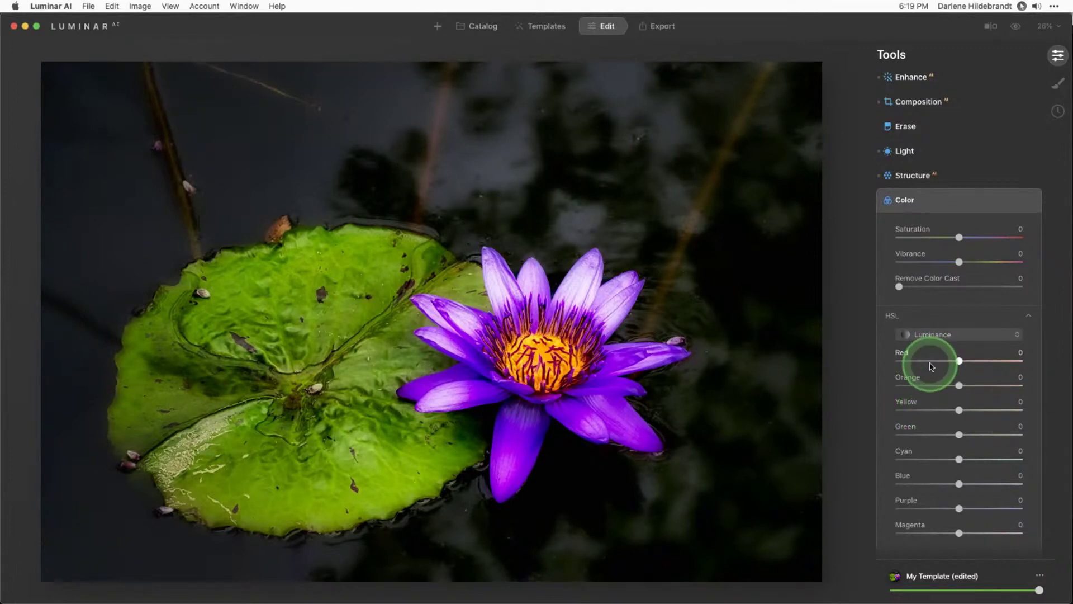
click(931, 335)
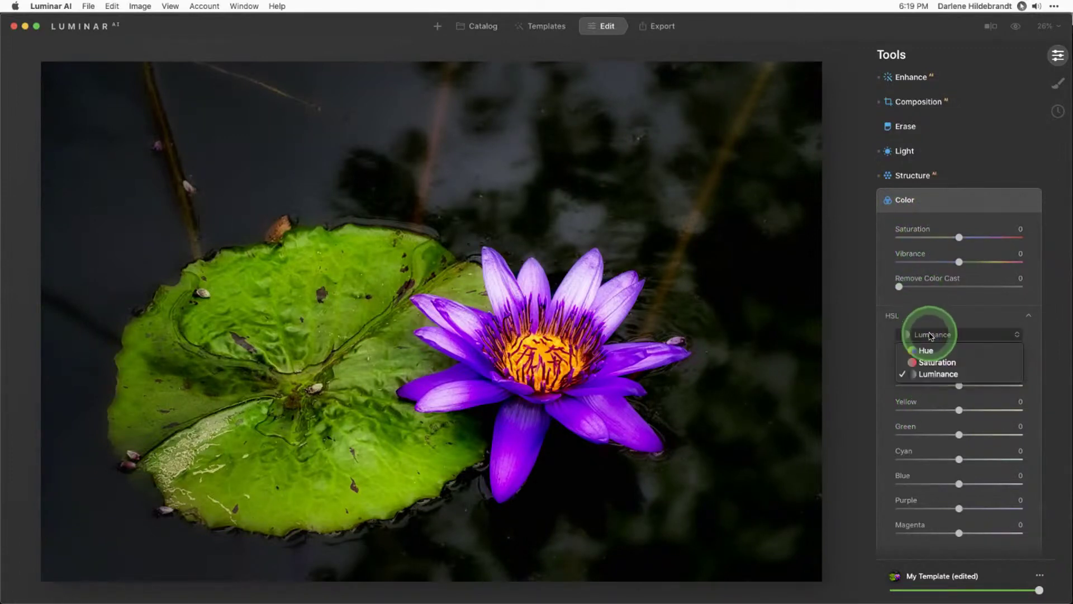
click(937, 374)
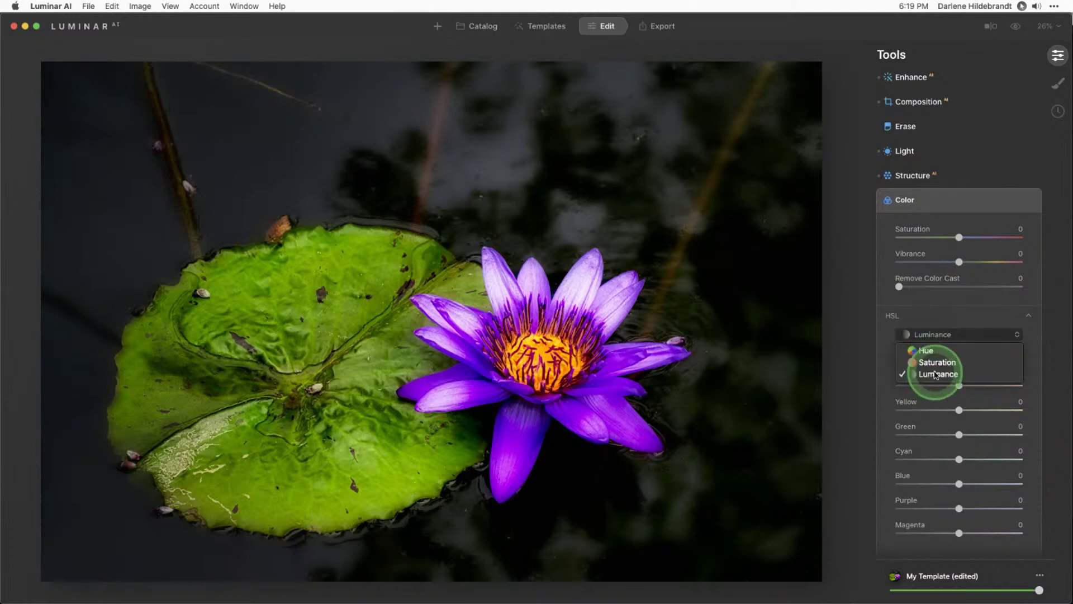
Darken the warm tones by setting HSL luminance to Red -16, Orange -15 and Yellow -17.
scroll(937, 377, down, 2)
click(937, 378)
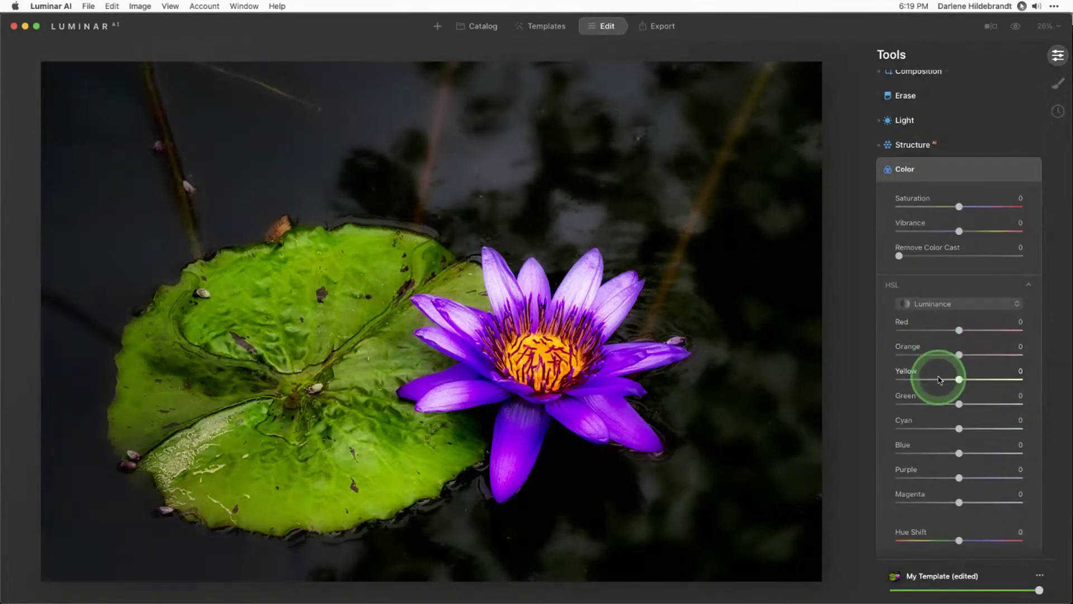
click(939, 354)
click(940, 330)
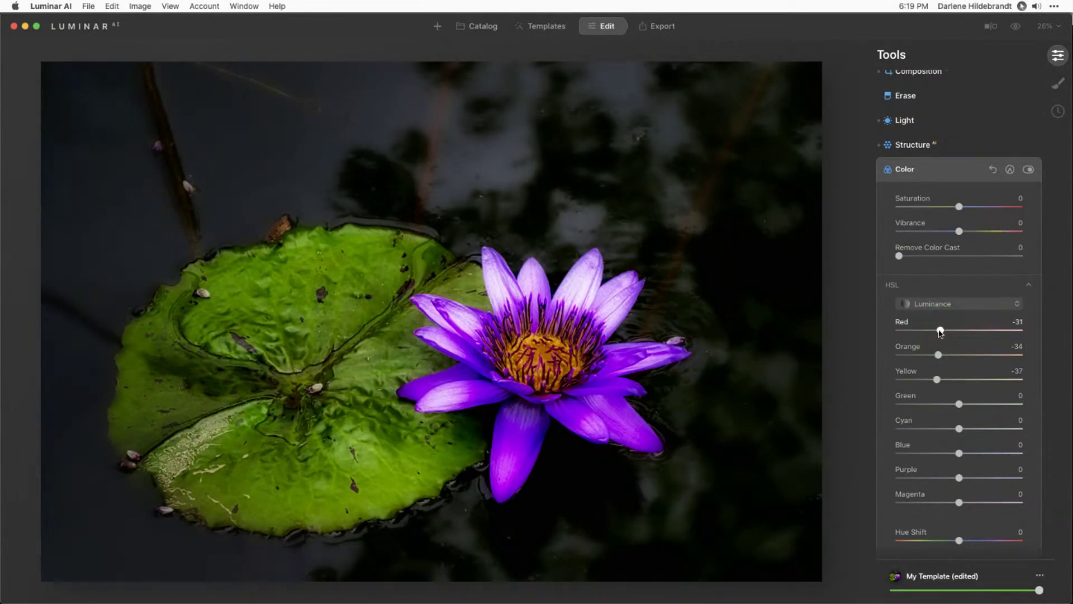
mouse_move(535, 445)
mouse_down()
mouse_move(515, 420)
mouse_move(551, 301)
mouse_up()
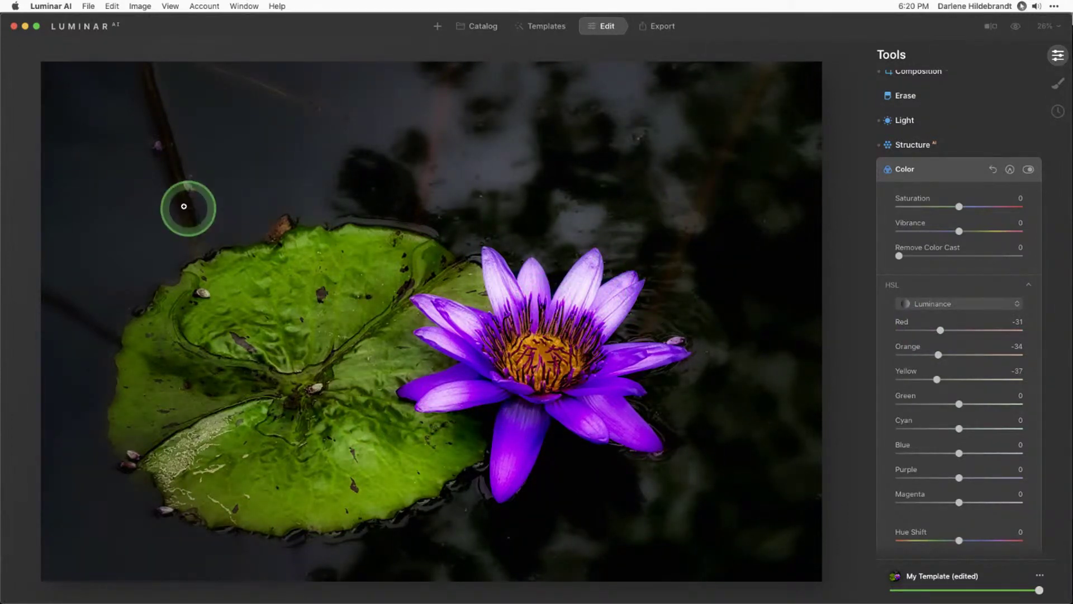
drag(935, 379, 949, 378)
drag(940, 330, 951, 355)
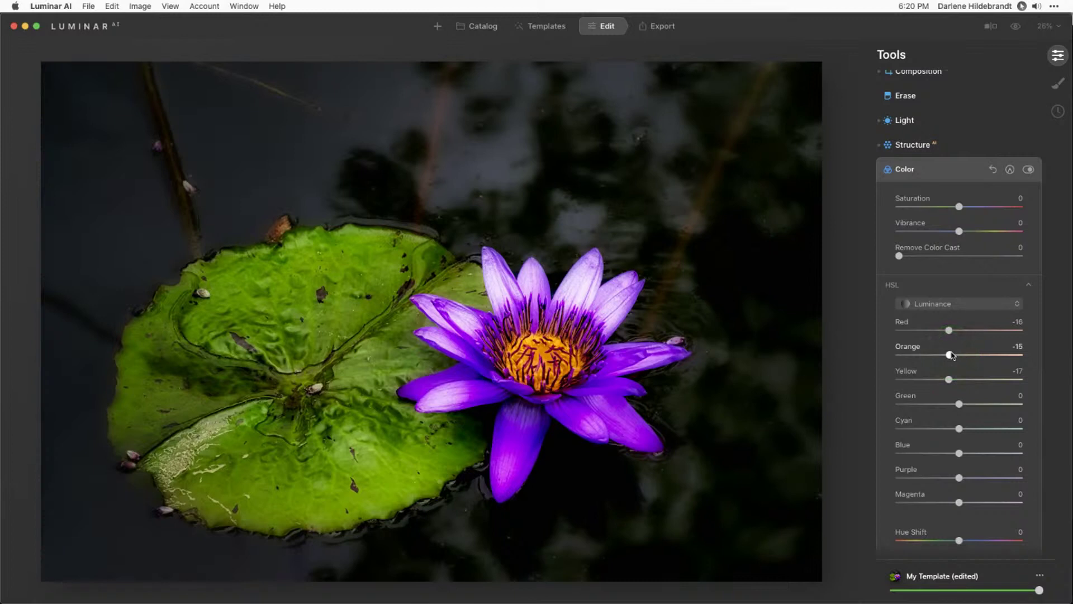
Paste the copied mask onto the Color tool's paint mask and invert it.
click(1011, 170)
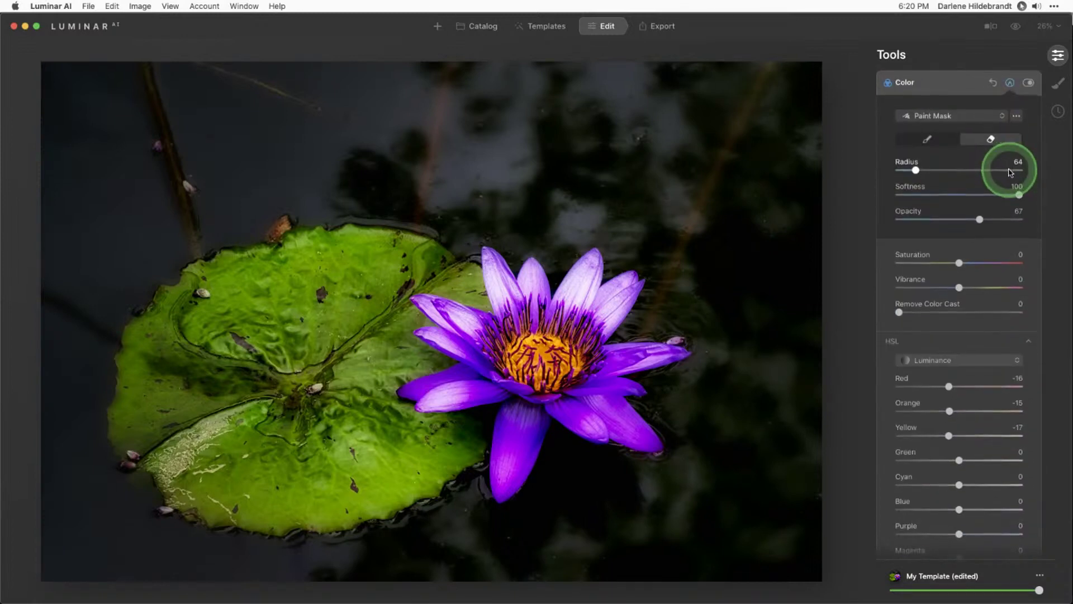
click(1017, 115)
click(959, 179)
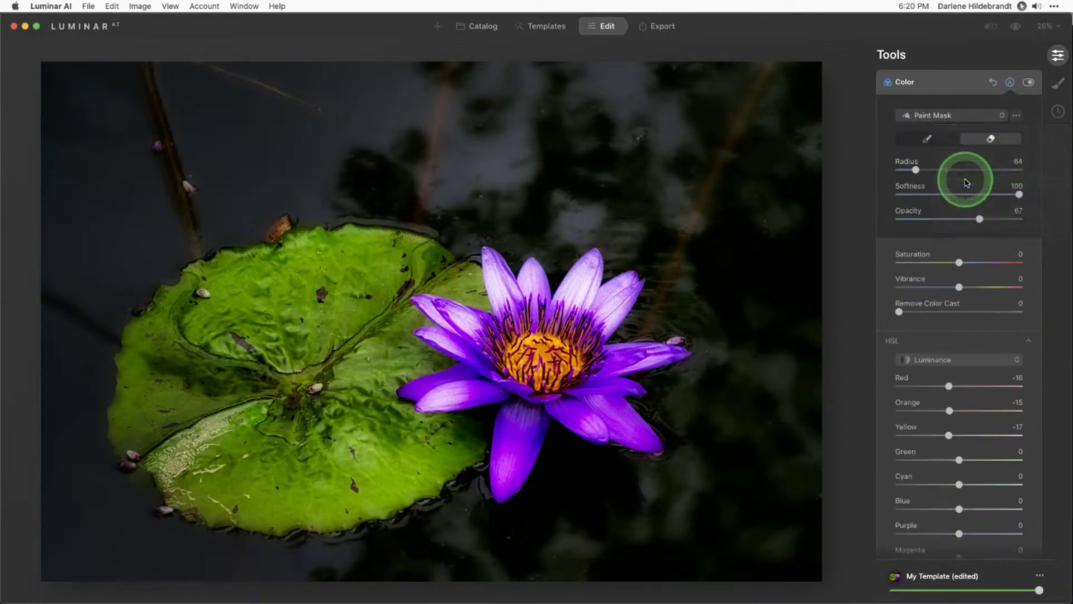
click(1016, 116)
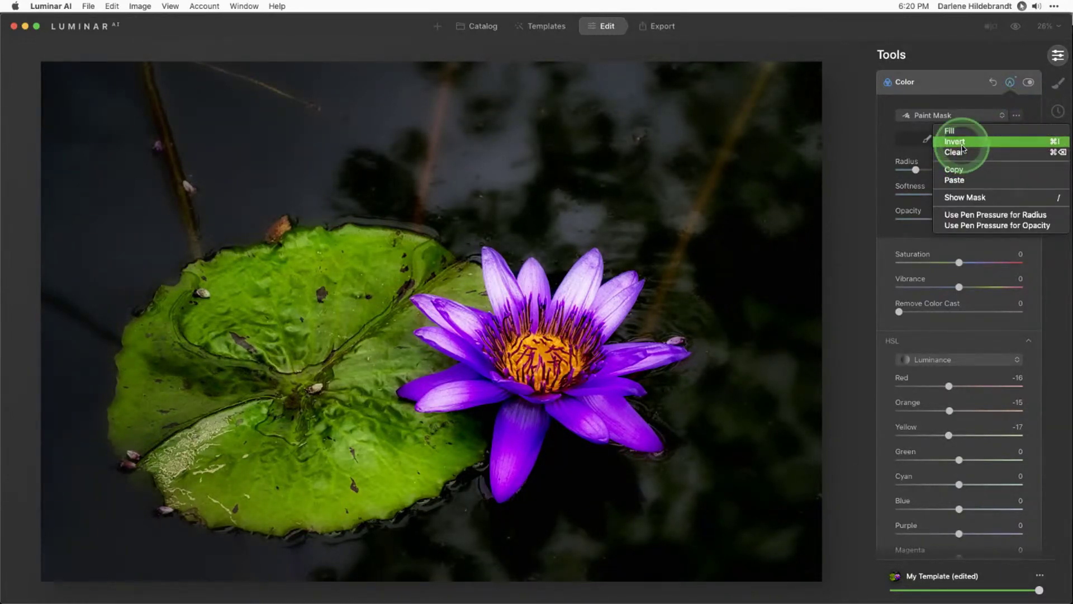
click(961, 143)
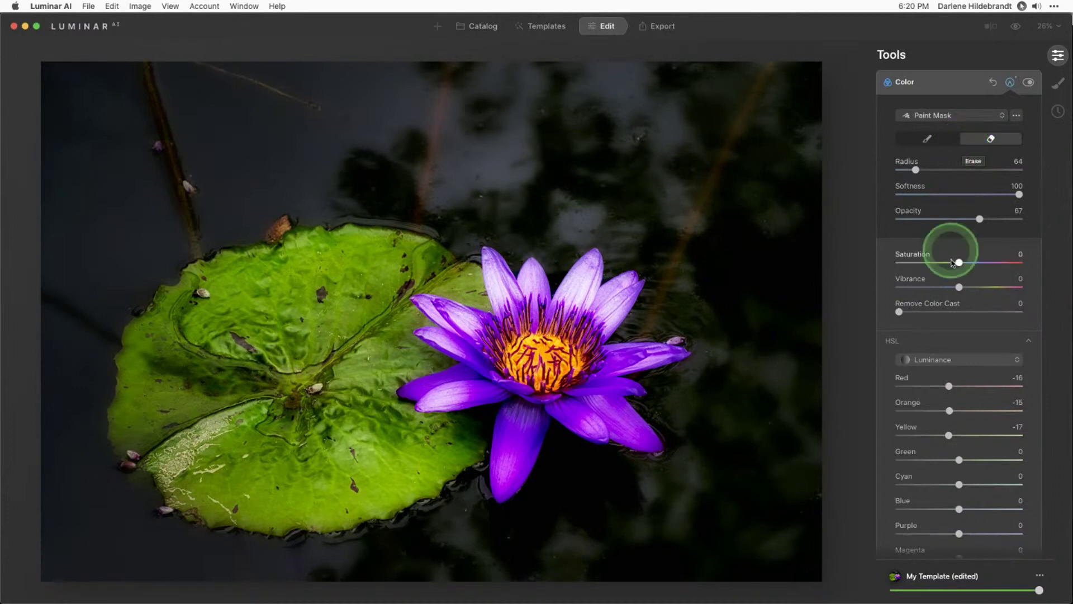
Compare the photo with the Color adjustments off and on, then close the Color tool.
scroll(954, 256, up, 2)
click(1022, 139)
click(1027, 134)
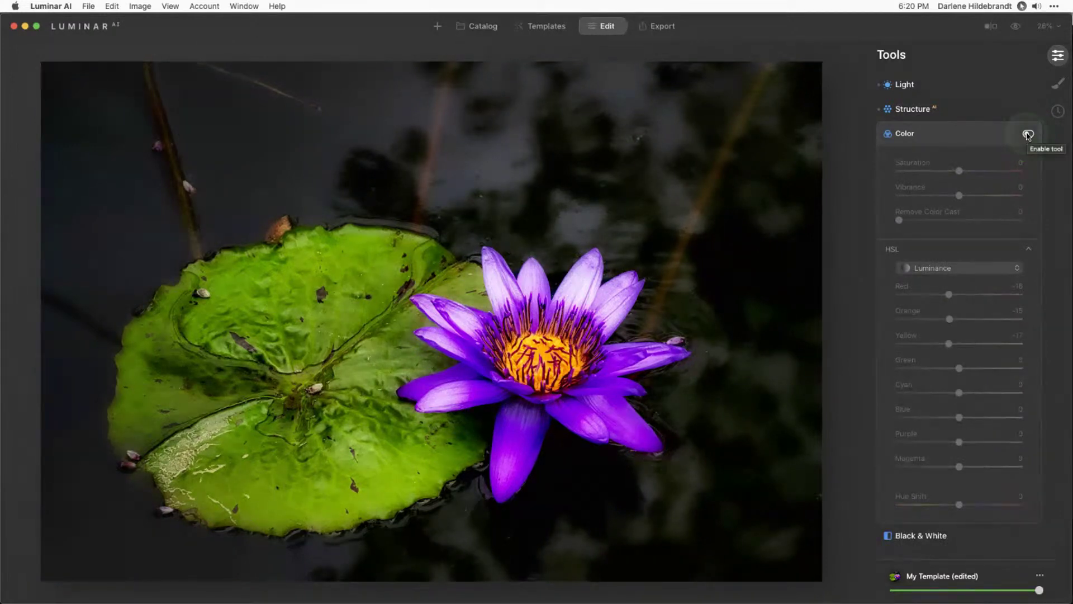
click(1028, 135)
click(949, 146)
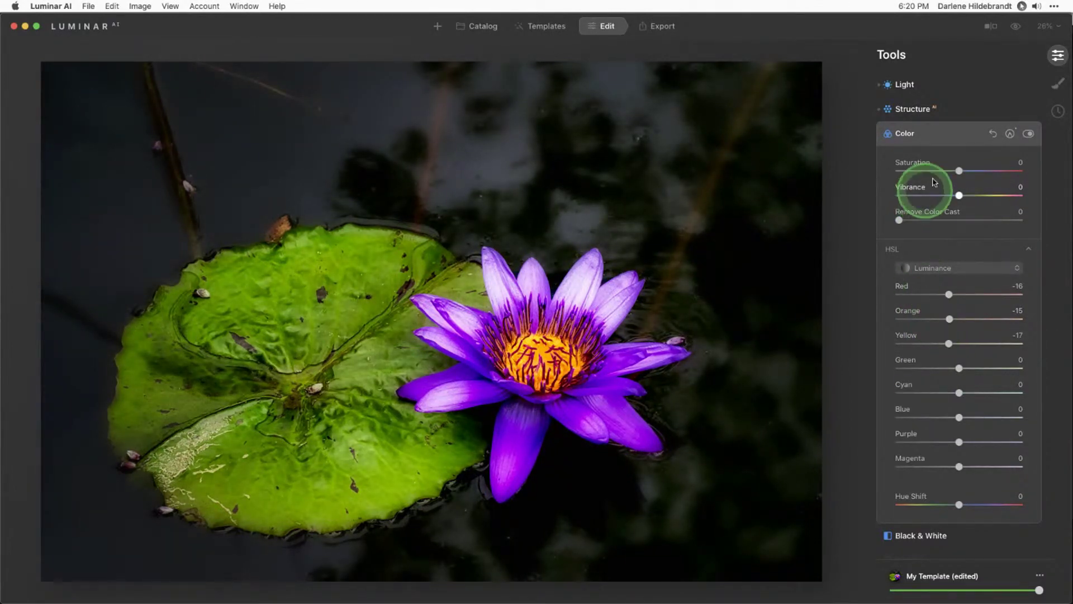
click(949, 140)
scroll(941, 281, up, 3)
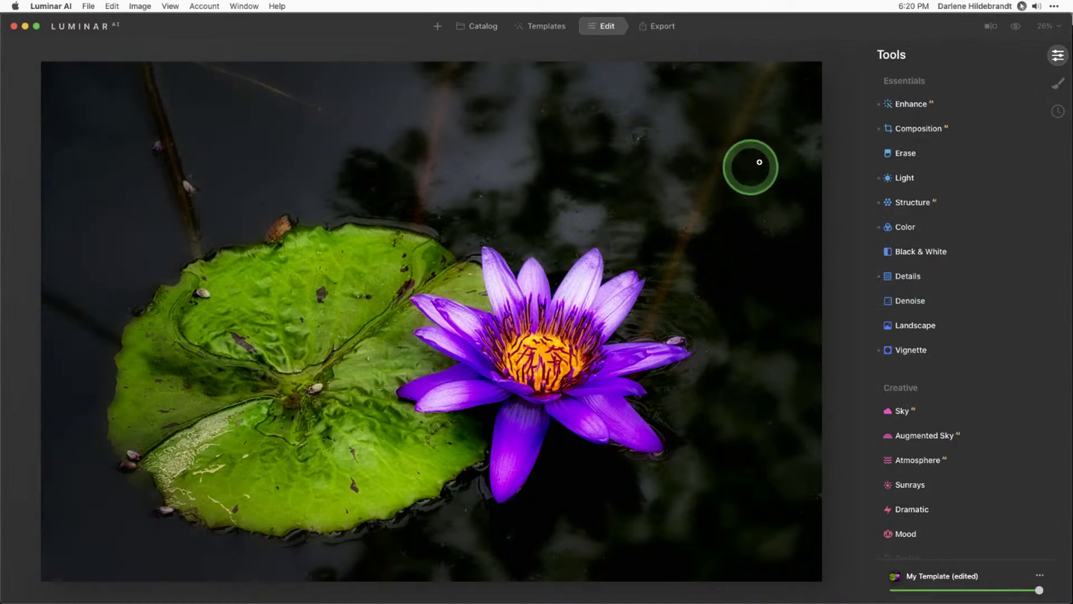
Erase the thin twig in the water near the photo's upper left edge, using a Brush Radius of 34.
click(892, 154)
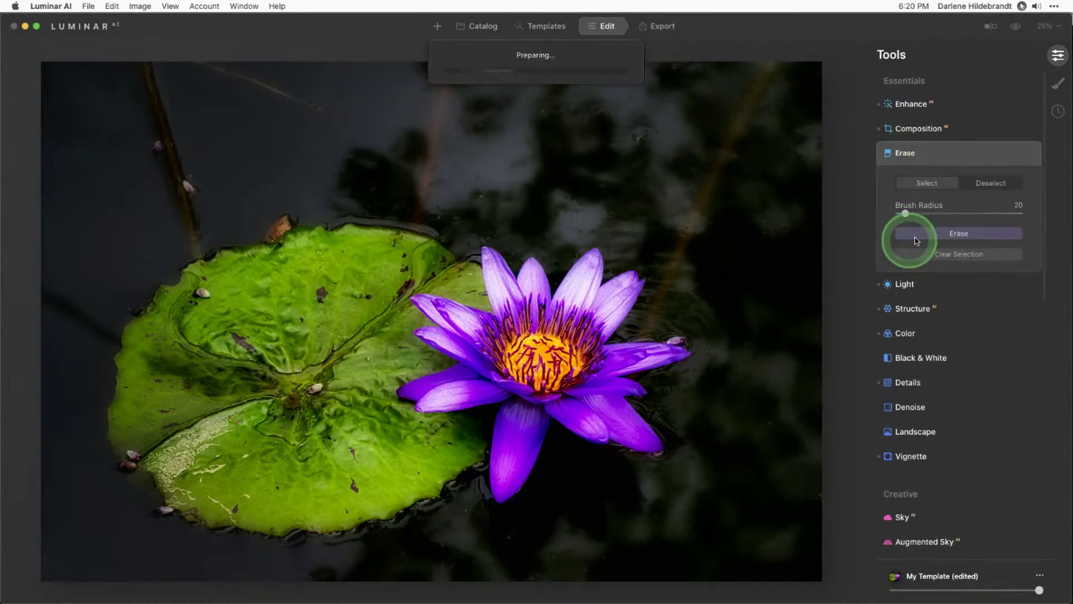
key([)
key(])
key(])
key(])
key(])
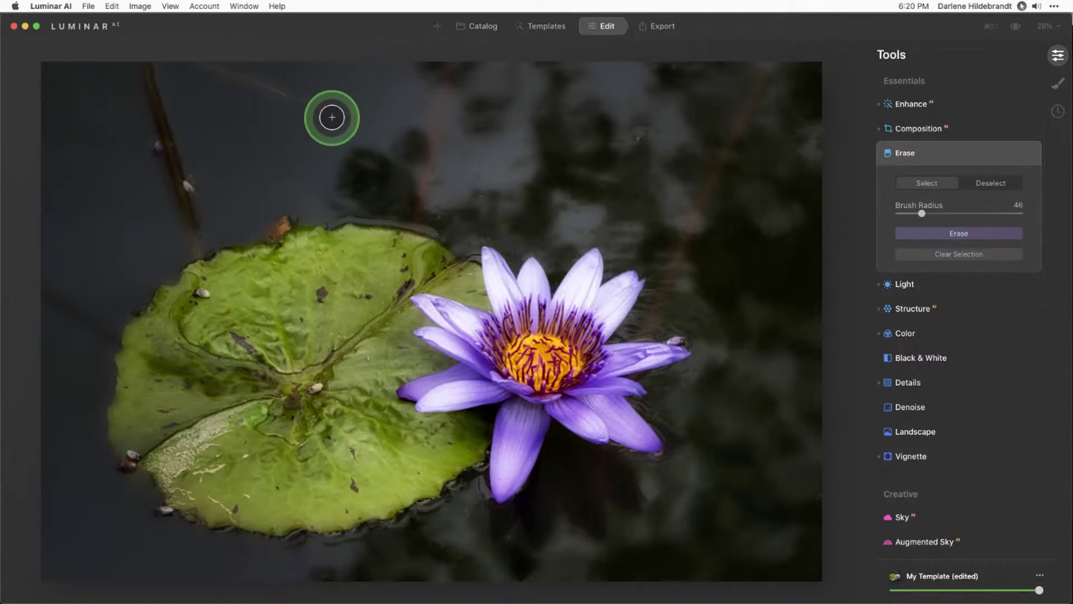
key(])
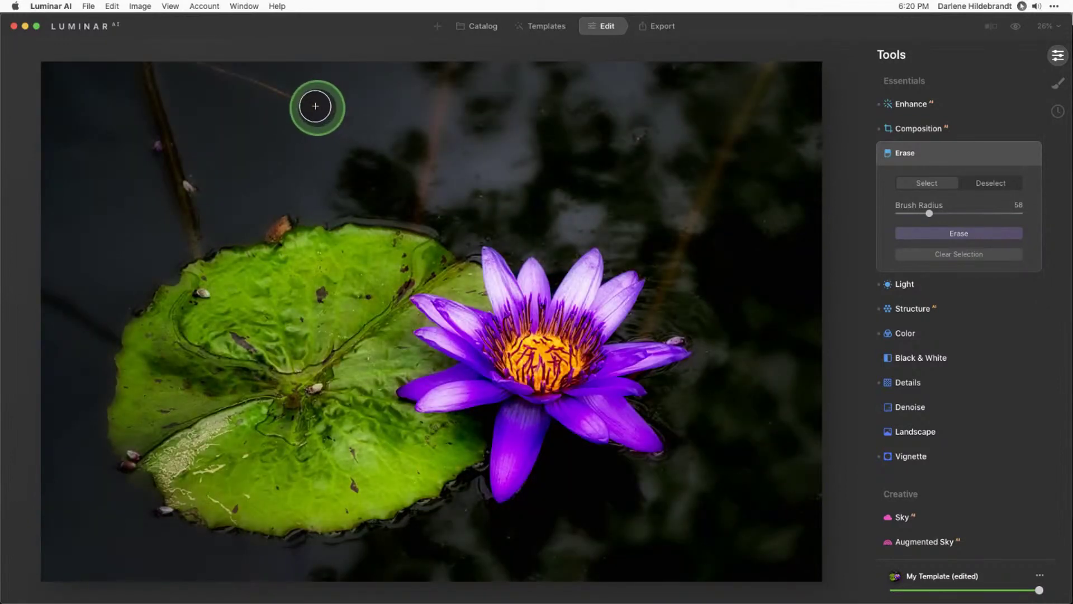
key([)
key([)
key([)
drag(326, 108, 201, 61)
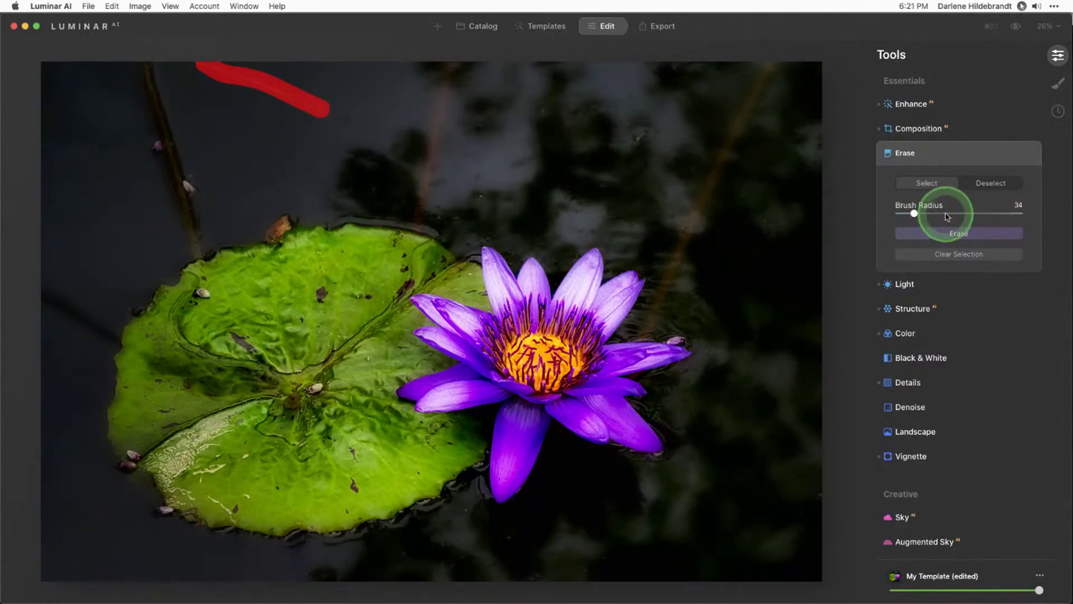
click(959, 233)
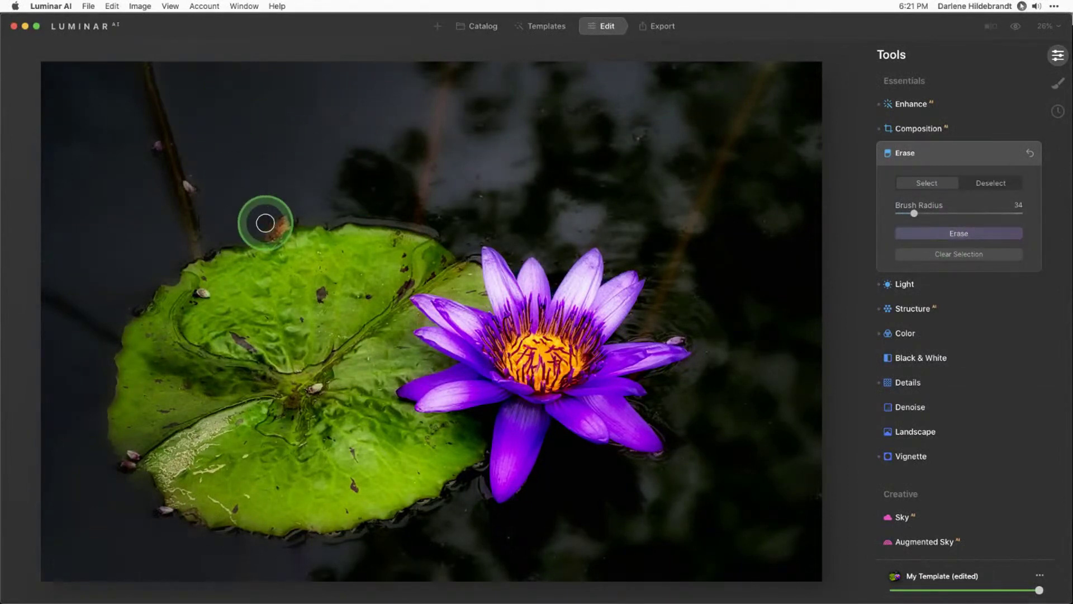
Erase the small bright specks in the dark water and the one on the left stem above the lily pad.
click(345, 115)
click(647, 137)
click(639, 139)
click(481, 197)
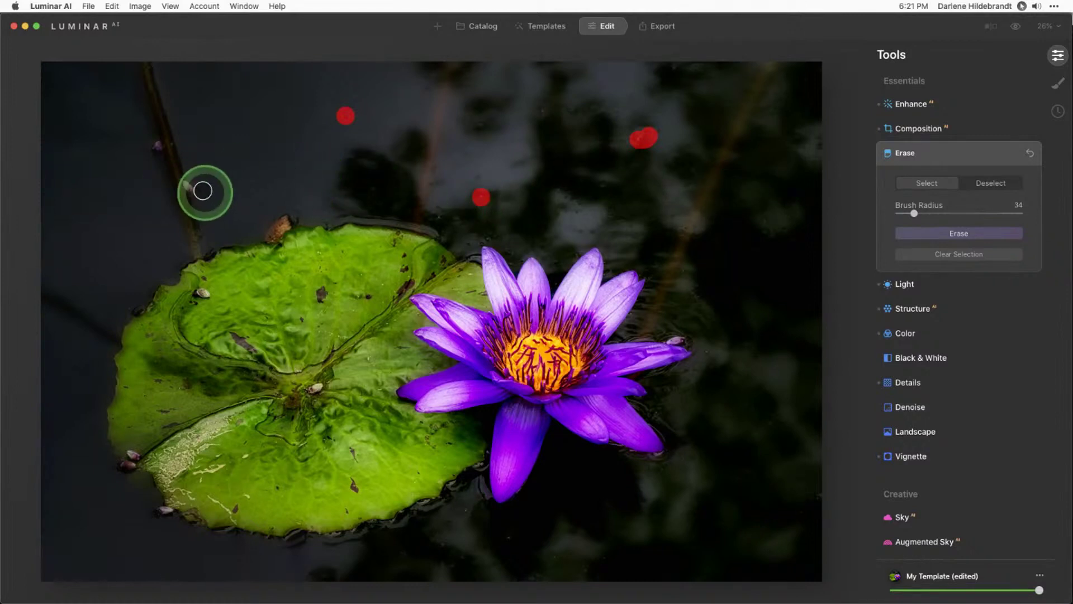
click(183, 185)
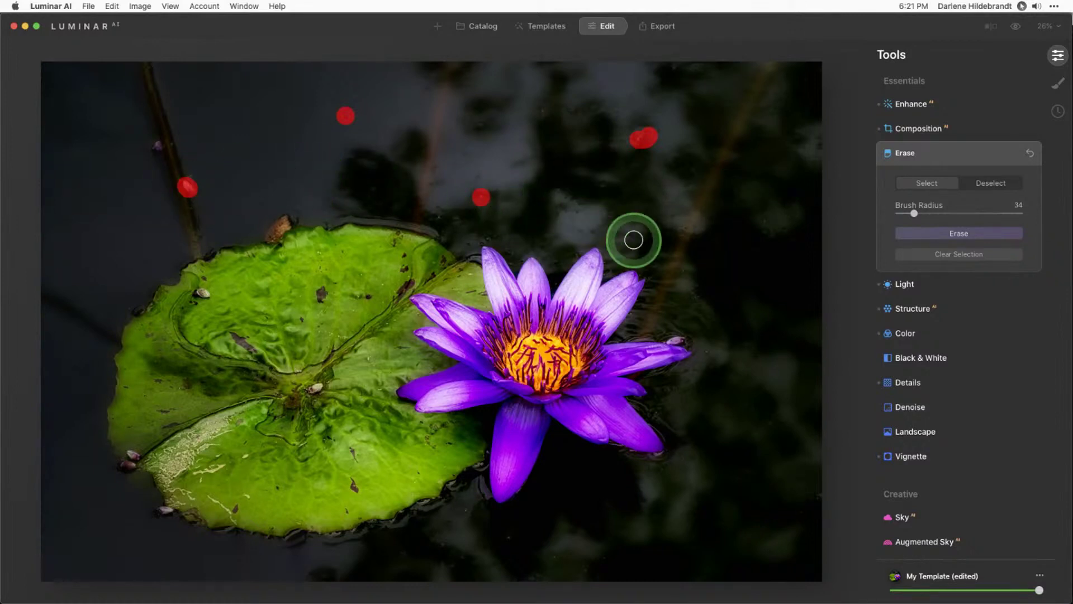
click(950, 233)
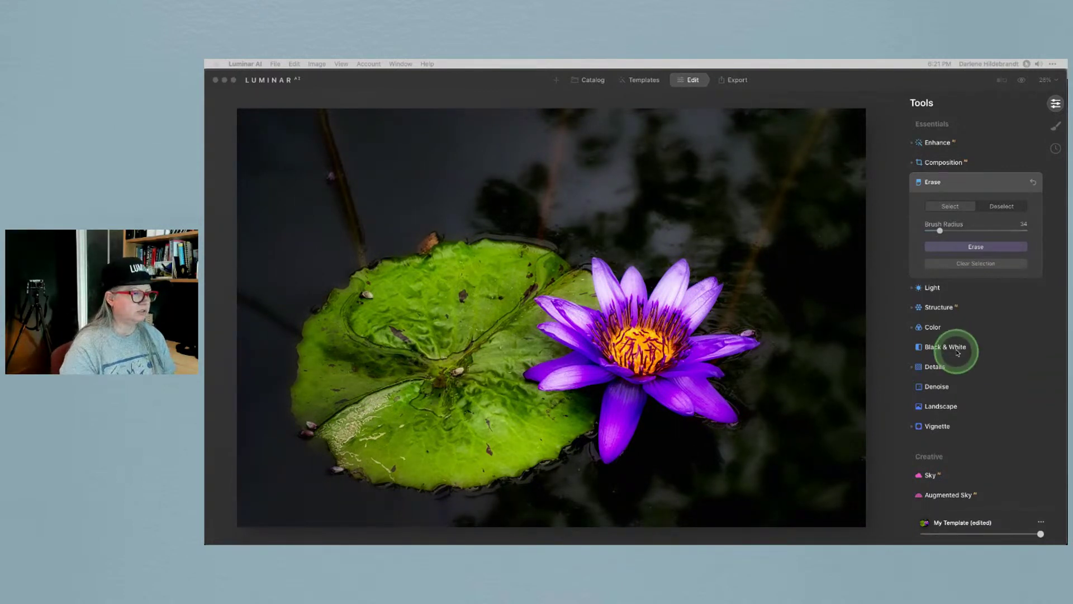
Compare the finished lotus edit with the original photo.
click(890, 266)
key(backslash)
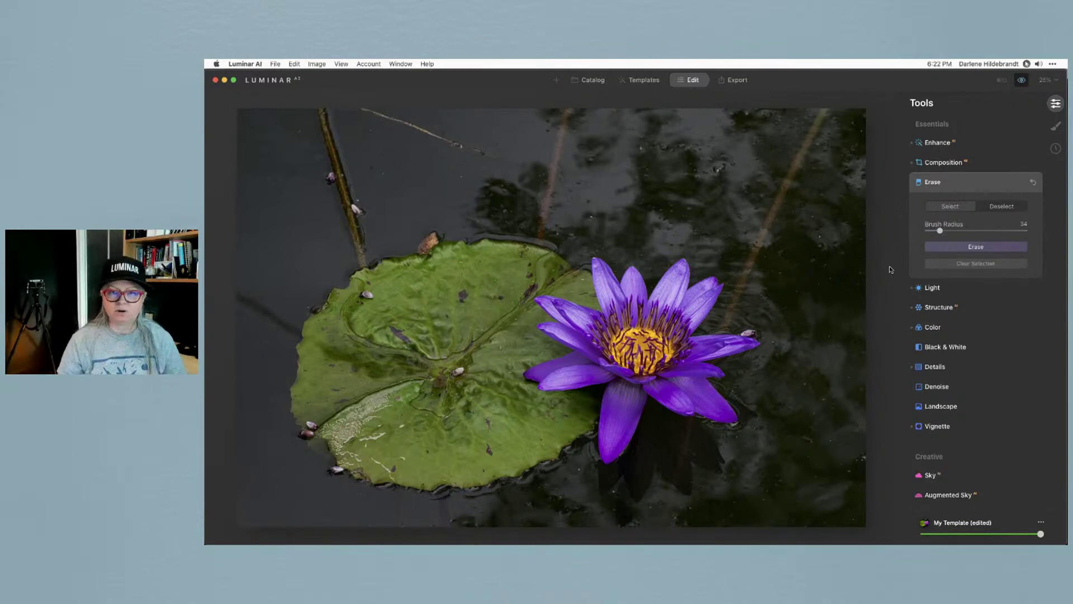
key(backslash)
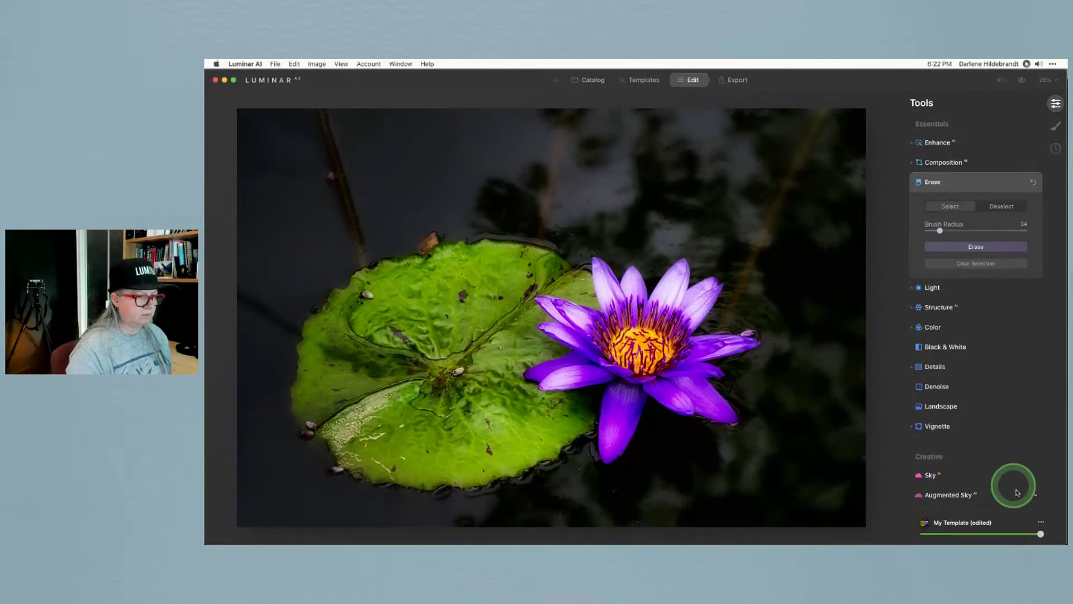
Save the current lotus edit as a new custom template and rename it "Lotus #2" in My Templates.
click(1041, 525)
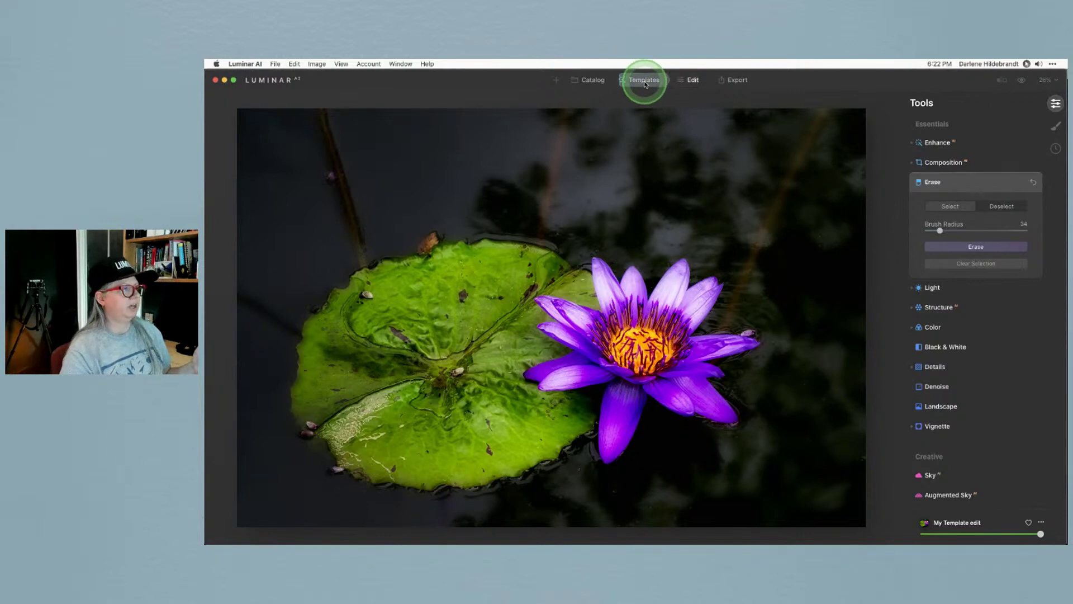
click(644, 83)
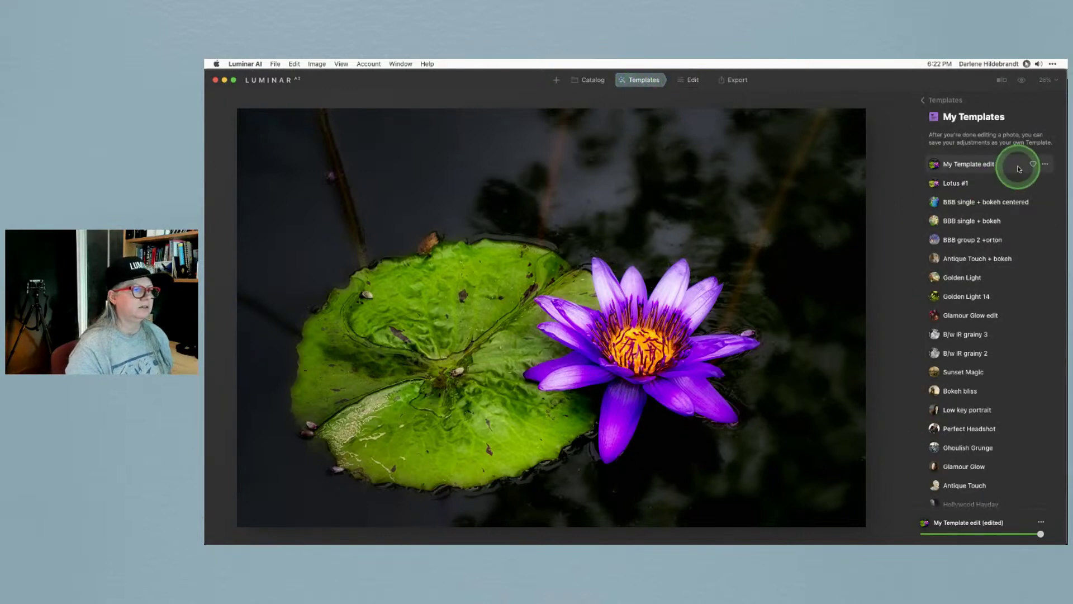
click(1045, 164)
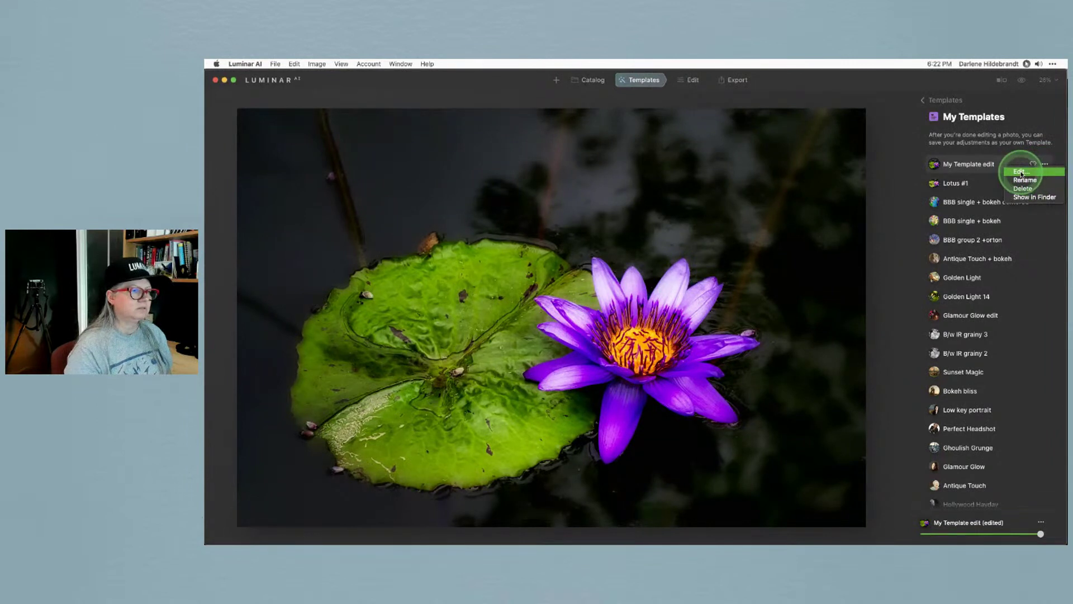
click(1024, 180)
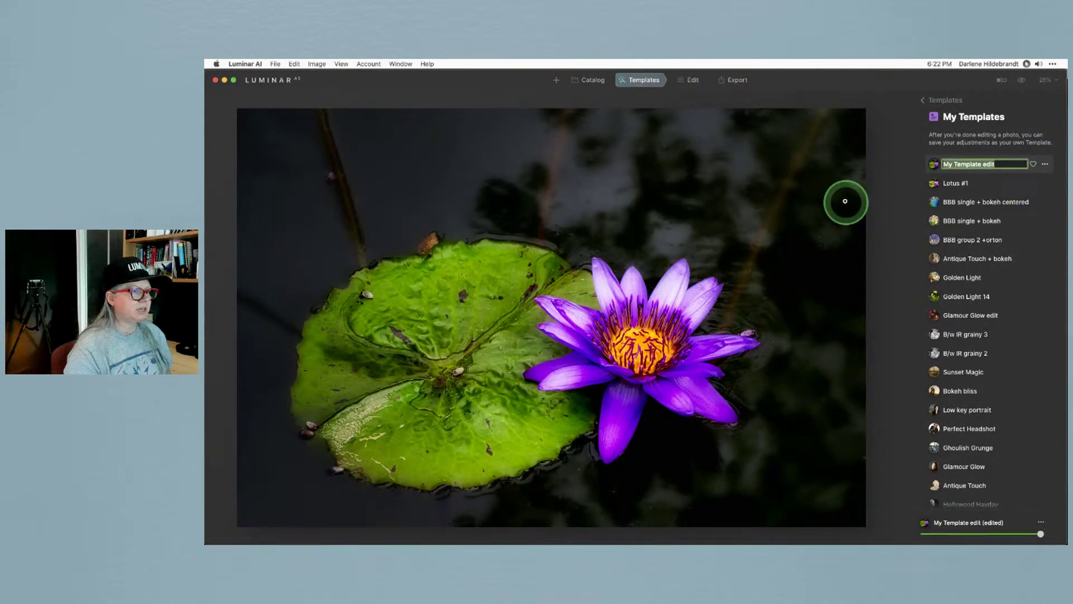
text(Lotus)
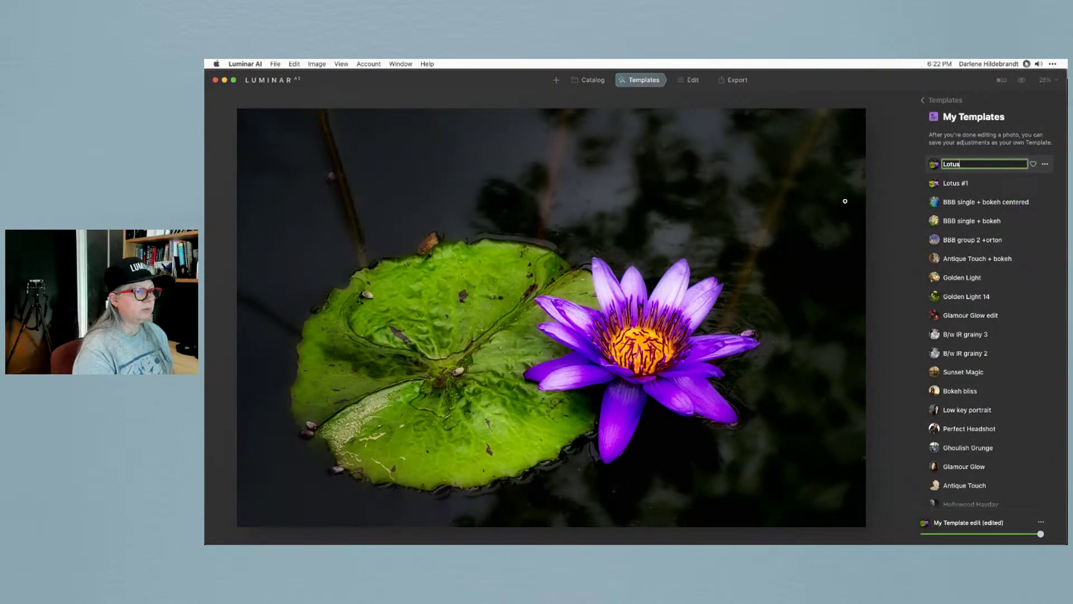
text( #2)
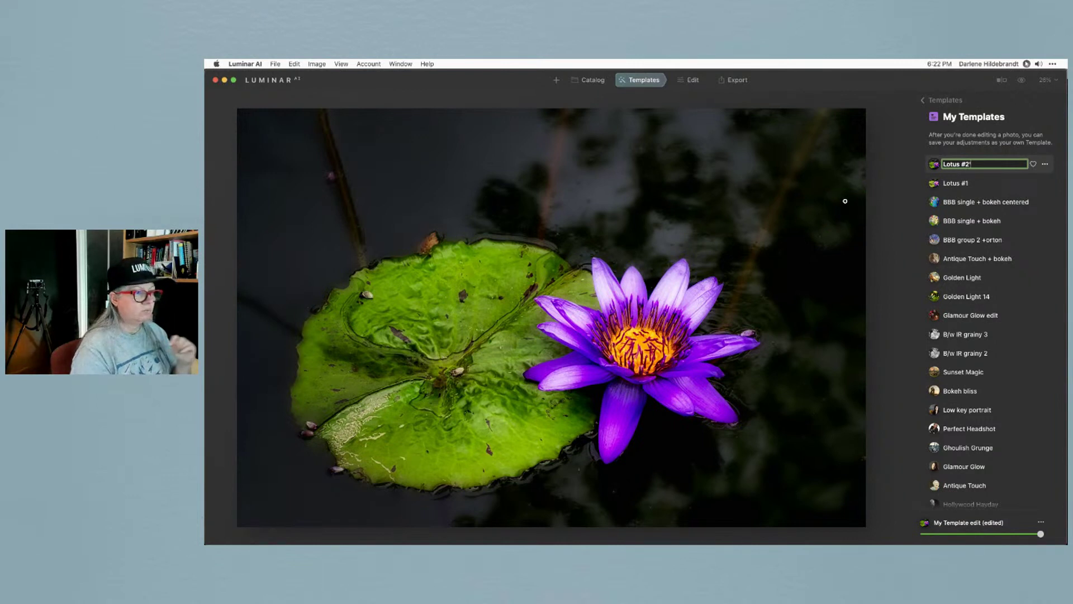
key(Return)
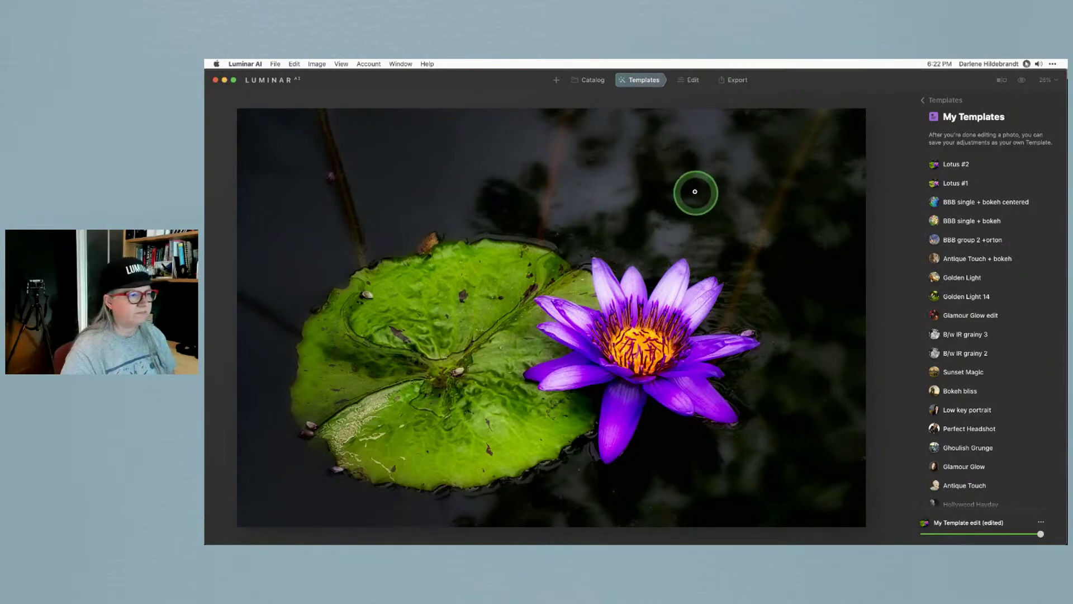
Compare the Lotus #1 and Lotus #2 templates on the purple lotus photo, ending on Lotus #2.
click(953, 186)
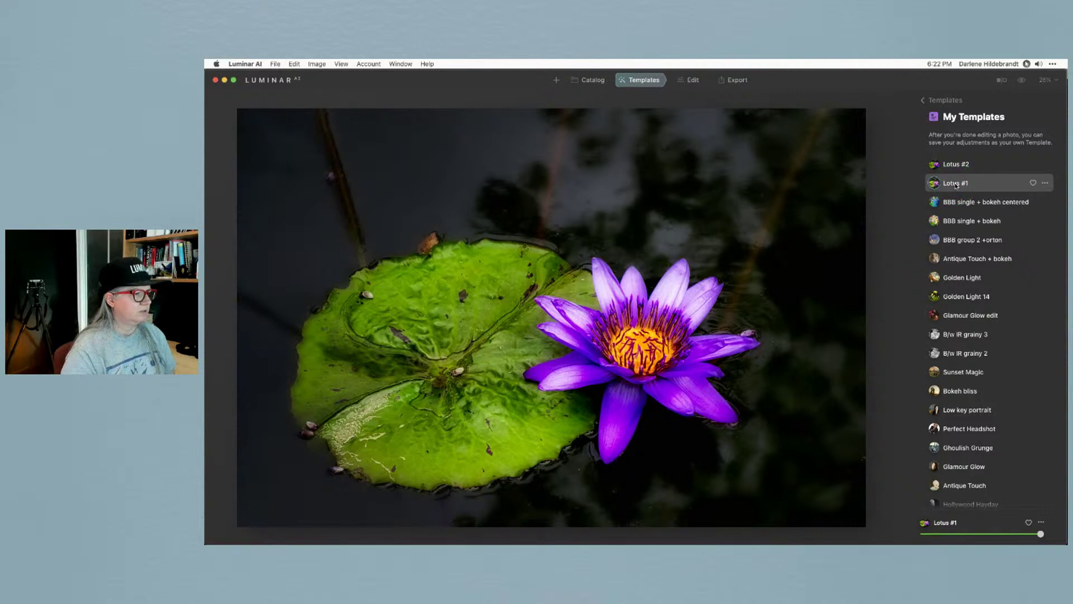
click(955, 185)
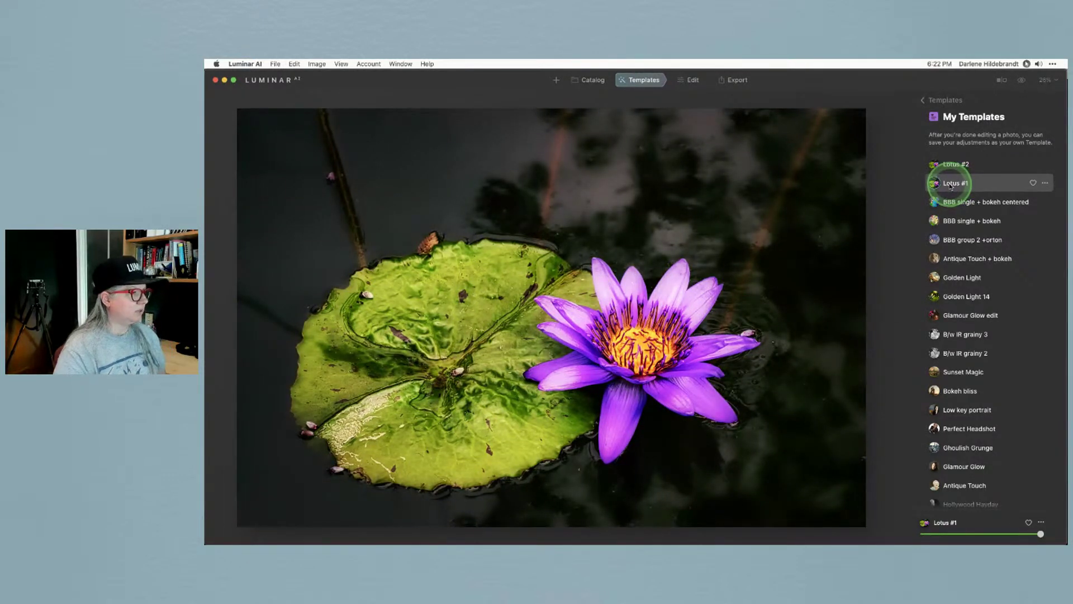
click(956, 167)
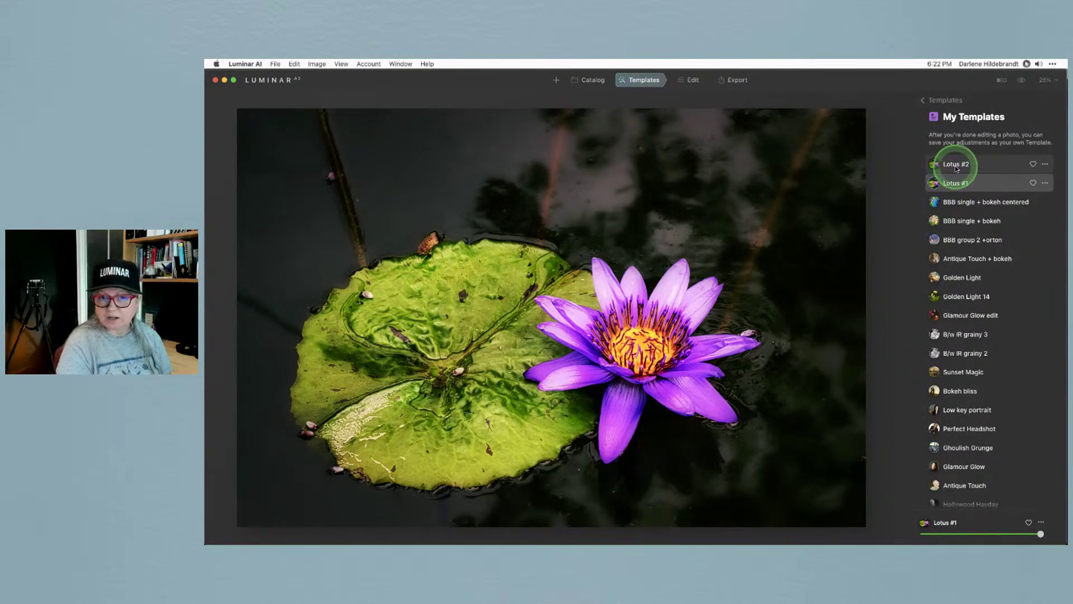
click(956, 166)
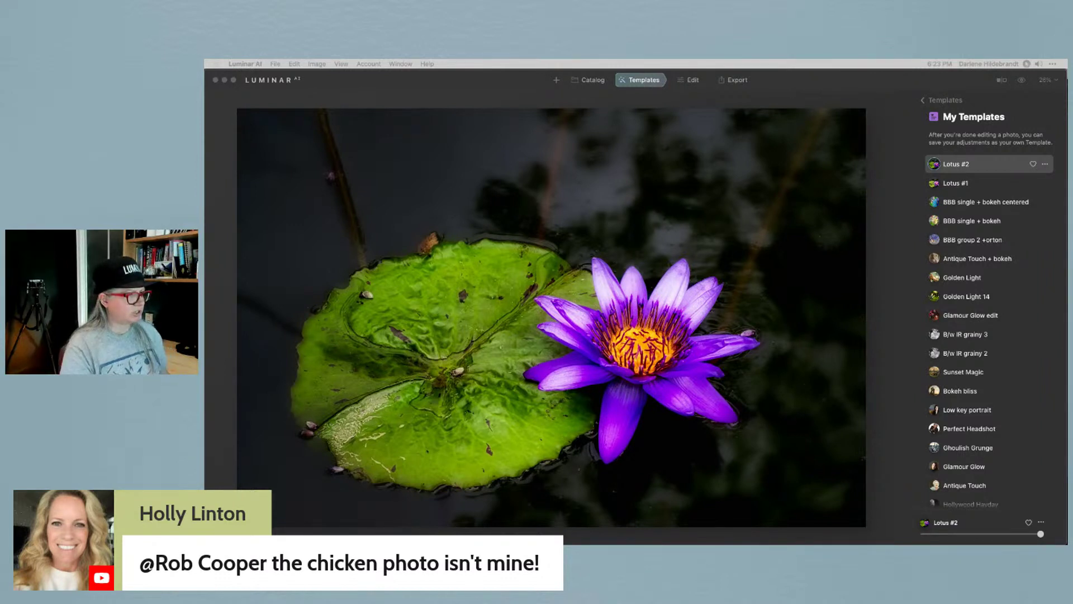
Switch to Lightroom Classic to look over the submitted photos, then return to Luminar AI.
click(883, 221)
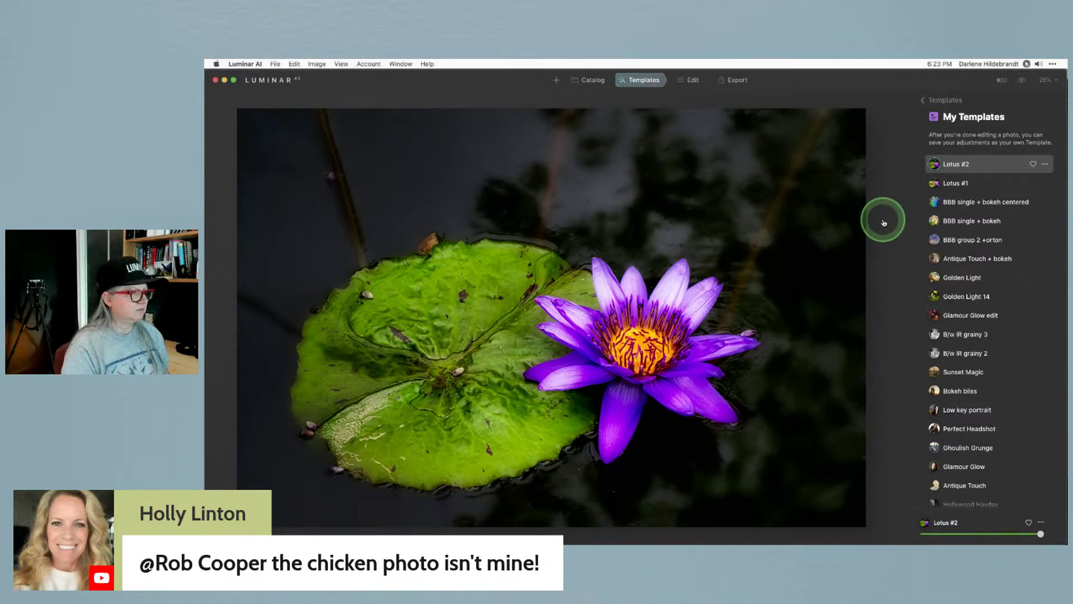
key(super+Tab)
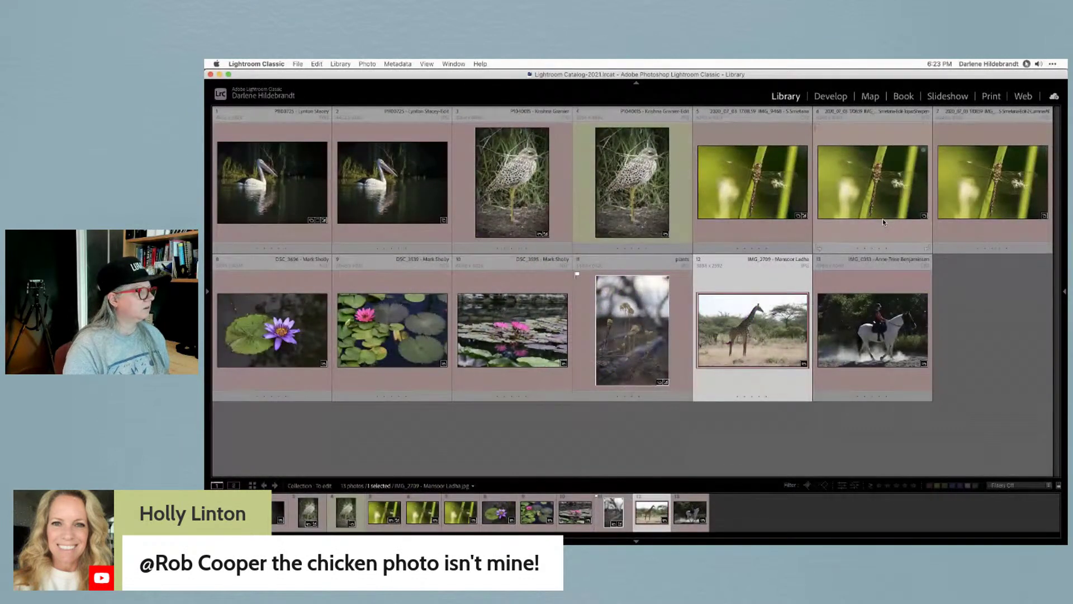
click(607, 222)
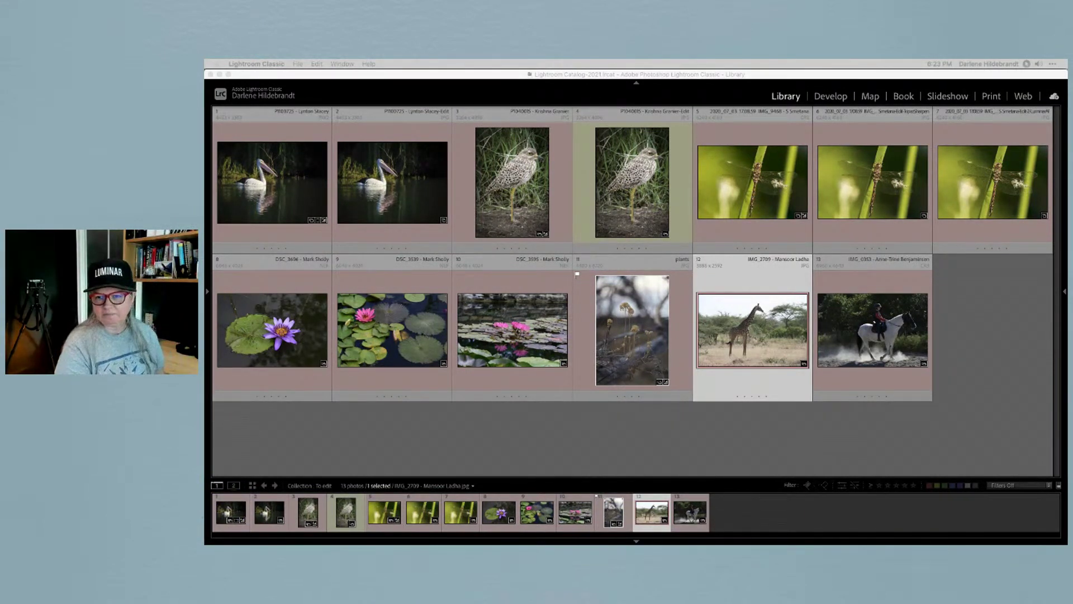
click(823, 440)
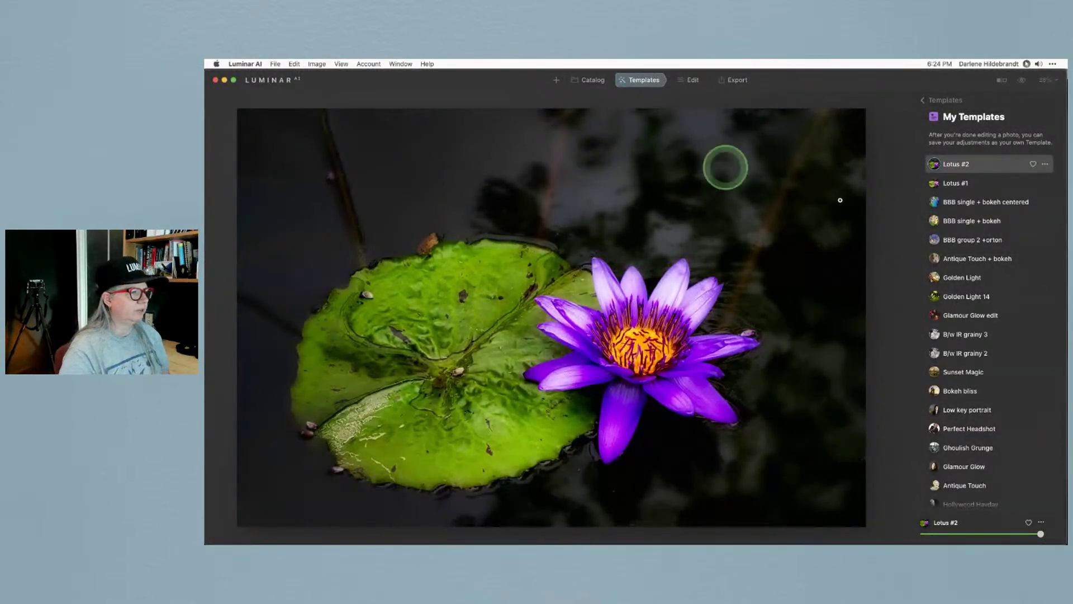
Open the catalog photo of the pink water lily among round lily pads for applying templates.
click(587, 79)
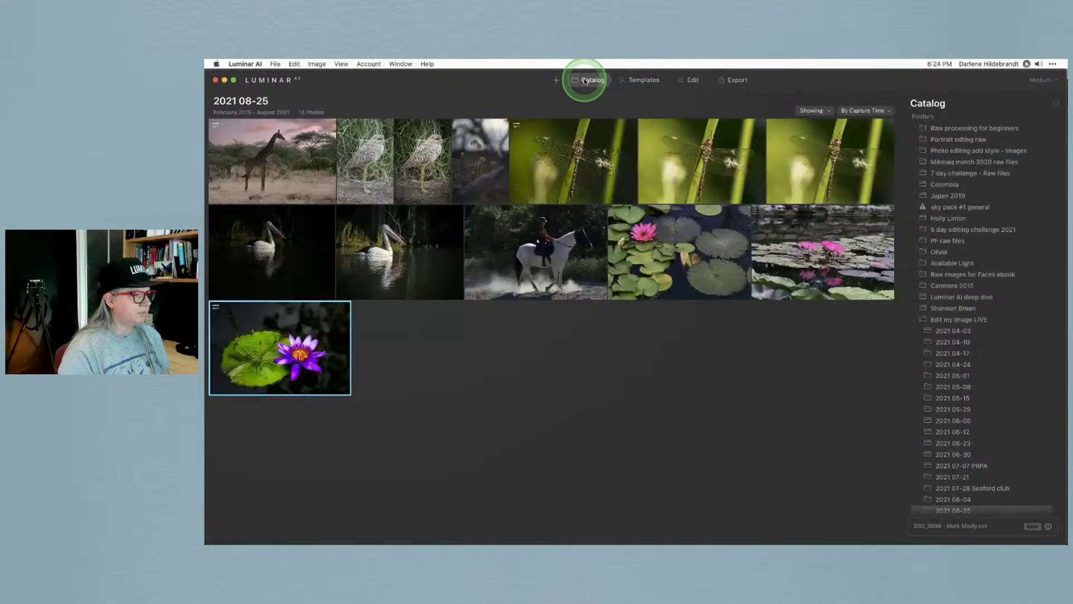
click(662, 241)
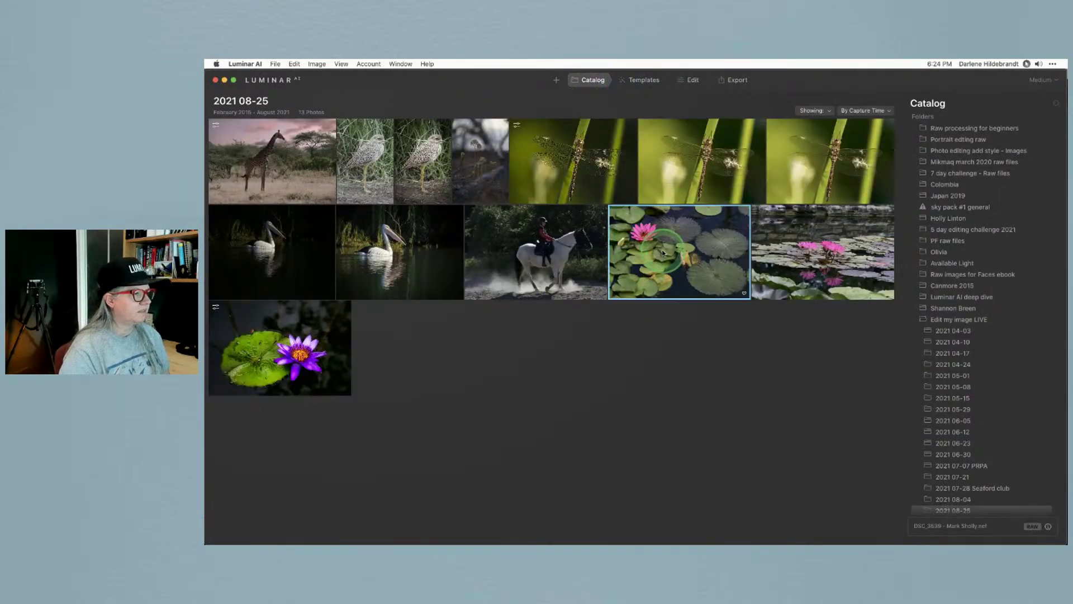
click(634, 80)
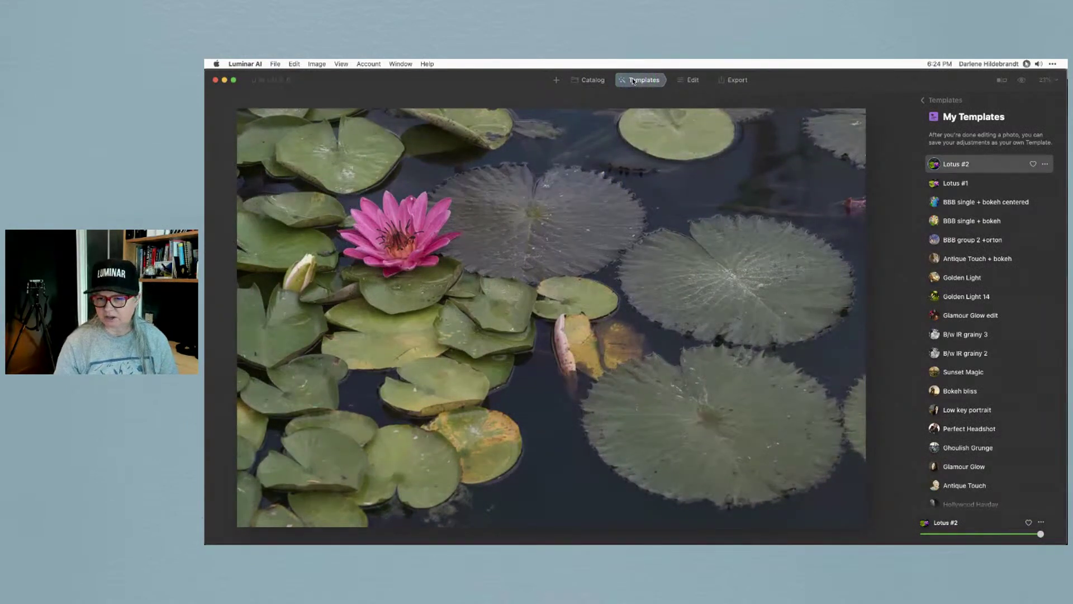
Try the Lotus #1 and Lotus #2 templates on the pink water lily photo and keep Lotus #1 applied.
click(953, 184)
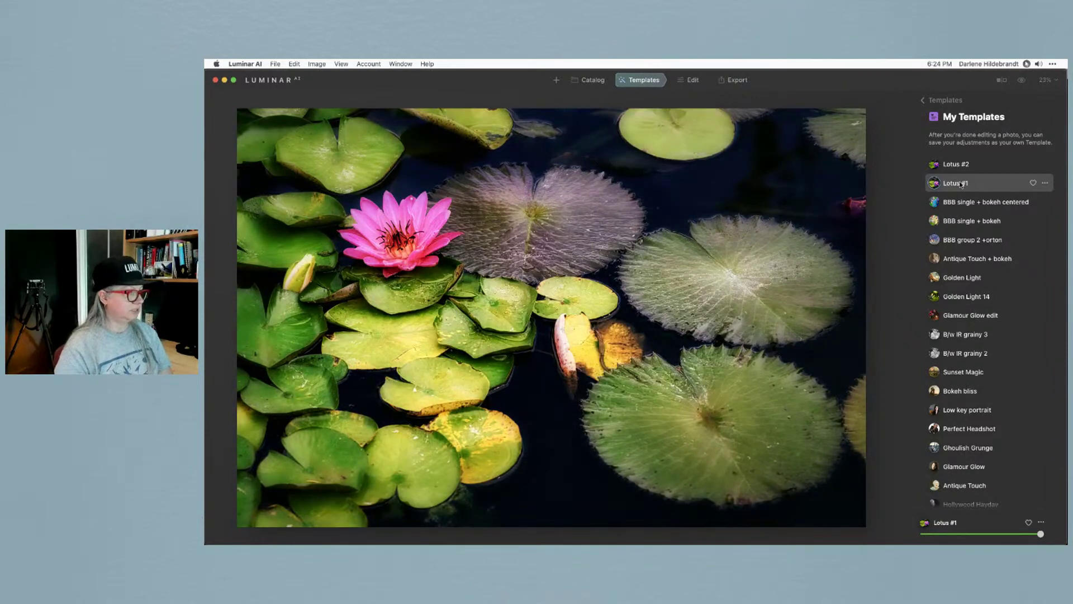
click(961, 183)
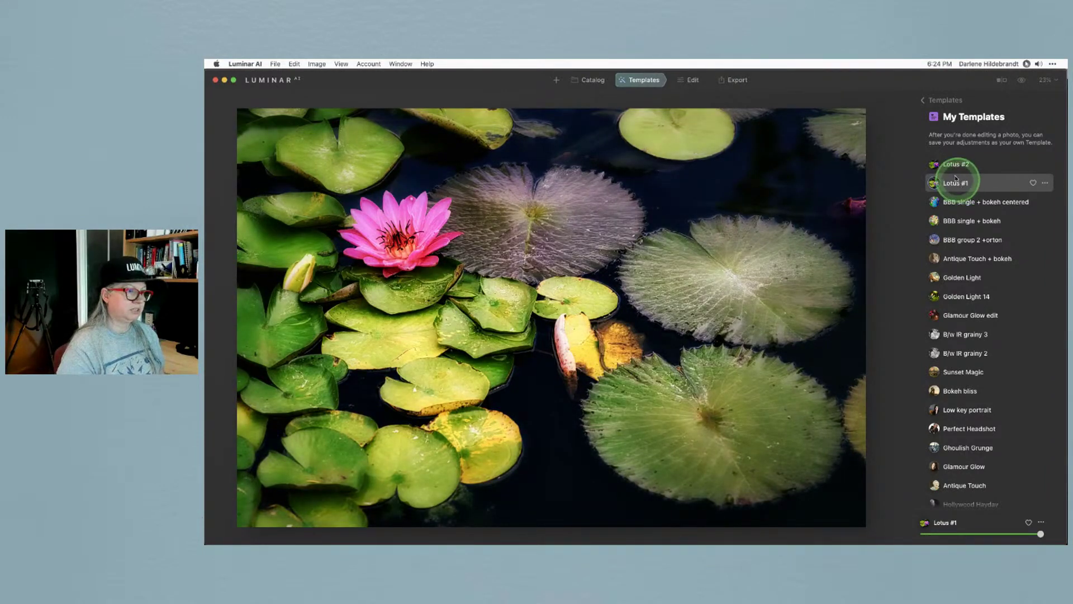
click(957, 166)
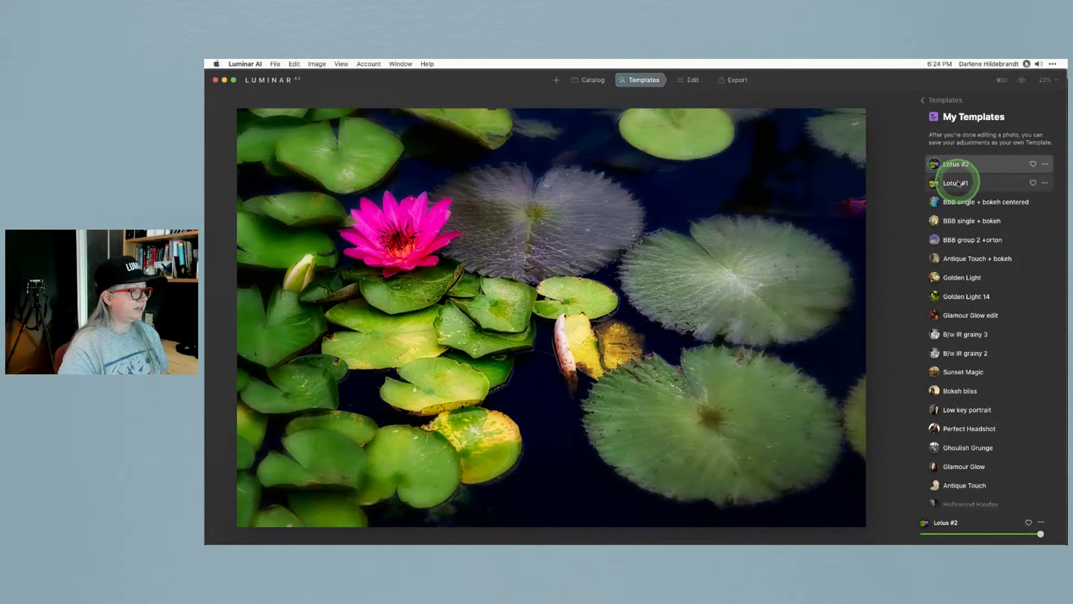
click(958, 185)
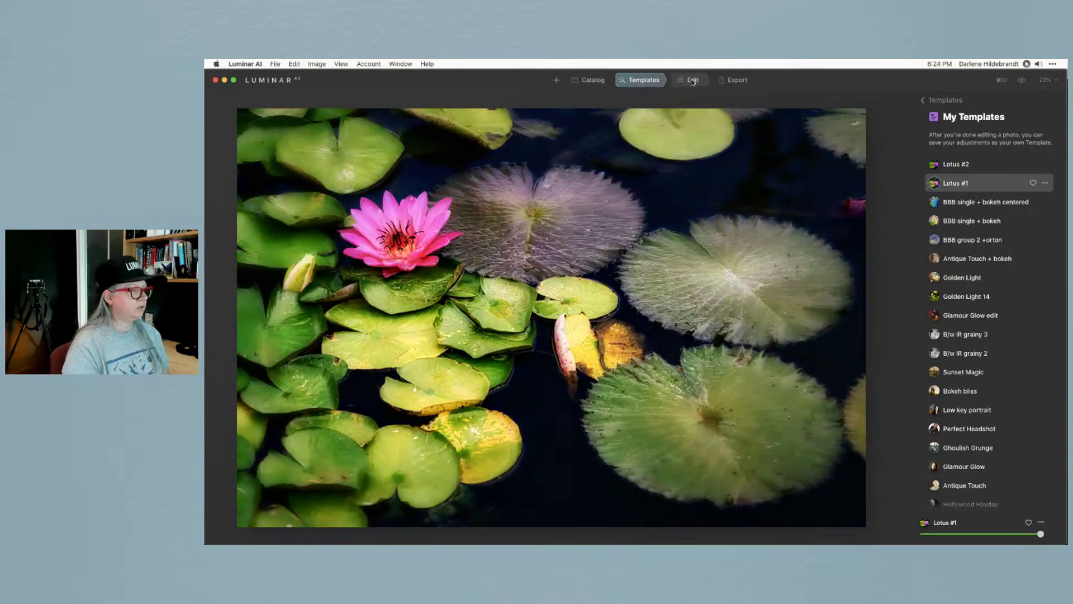
Extend the Details paint mask over the pink flower and the large lily pads, using Opacity 73 and Radius 138.
click(692, 81)
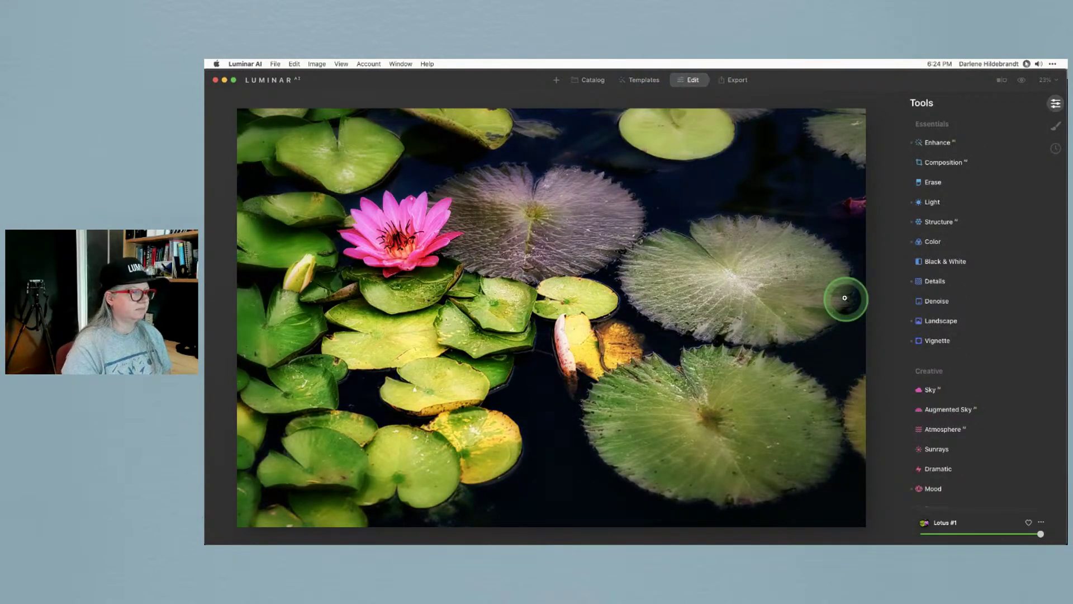
click(935, 281)
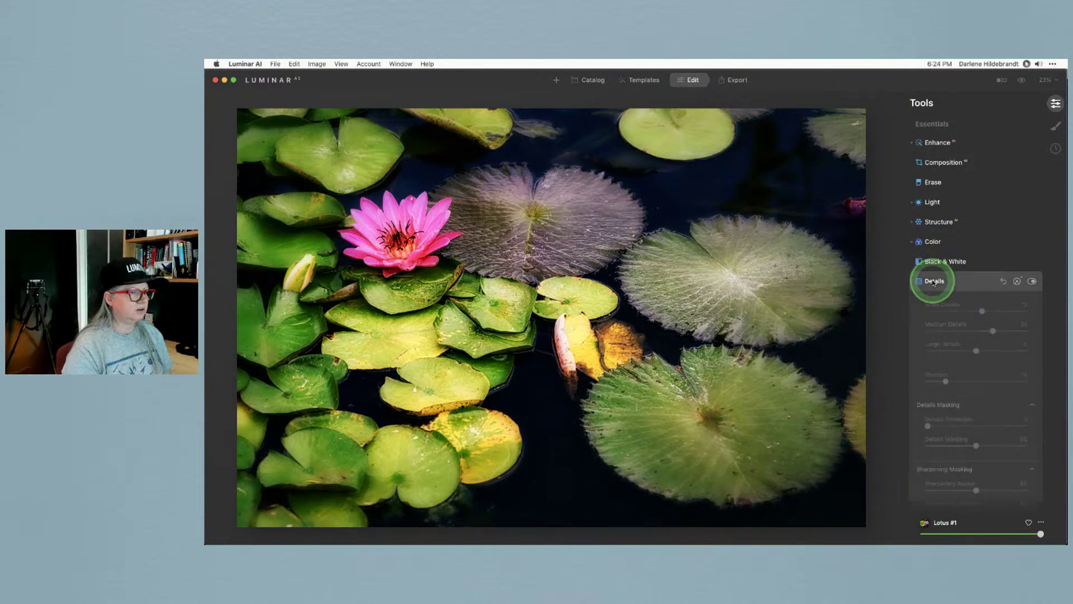
click(1017, 266)
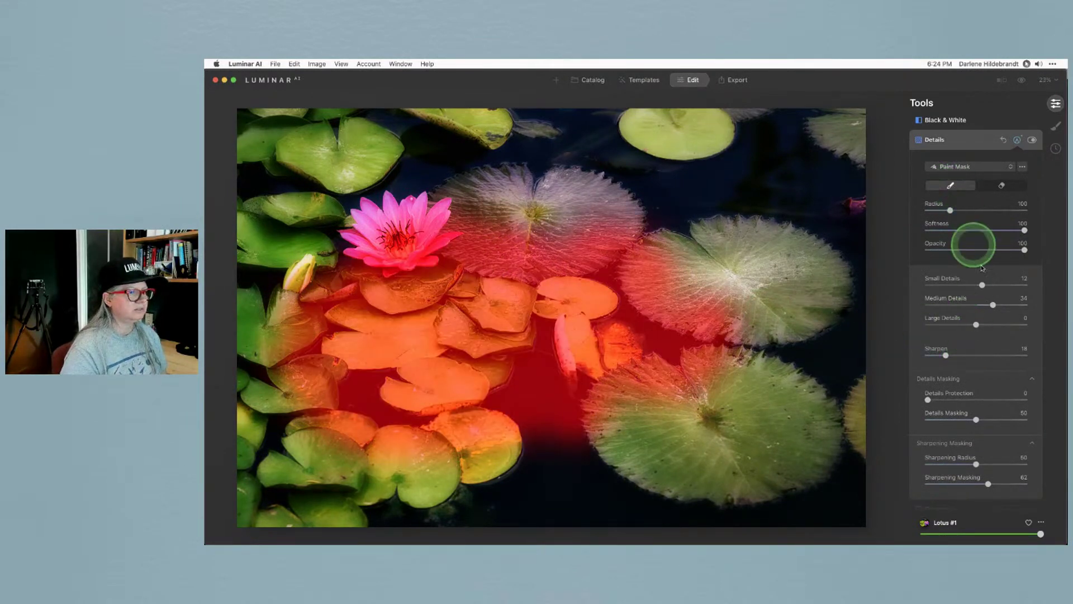
drag(1025, 249, 998, 250)
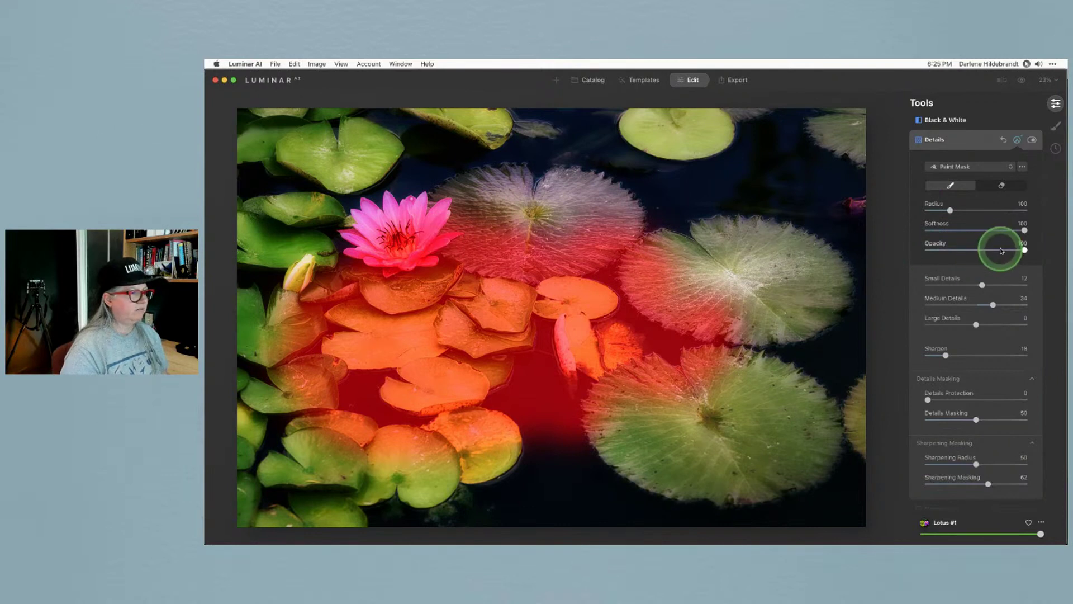
key(bracketright)
mouse_move(371, 247)
mouse_down()
mouse_move(440, 215)
mouse_move(362, 214)
mouse_move(530, 199)
mouse_move(603, 227)
mouse_move(603, 205)
mouse_move(511, 195)
mouse_move(575, 196)
mouse_move(586, 228)
mouse_move(514, 251)
mouse_move(670, 251)
mouse_move(733, 318)
mouse_move(789, 311)
mouse_move(670, 250)
mouse_move(778, 250)
mouse_move(809, 292)
mouse_move(712, 321)
mouse_move(768, 401)
mouse_move(657, 433)
mouse_move(623, 387)
mouse_move(692, 410)
mouse_move(756, 383)
mouse_move(688, 441)
mouse_move(625, 446)
mouse_move(536, 396)
mouse_move(474, 442)
mouse_up()
key(bracketright)
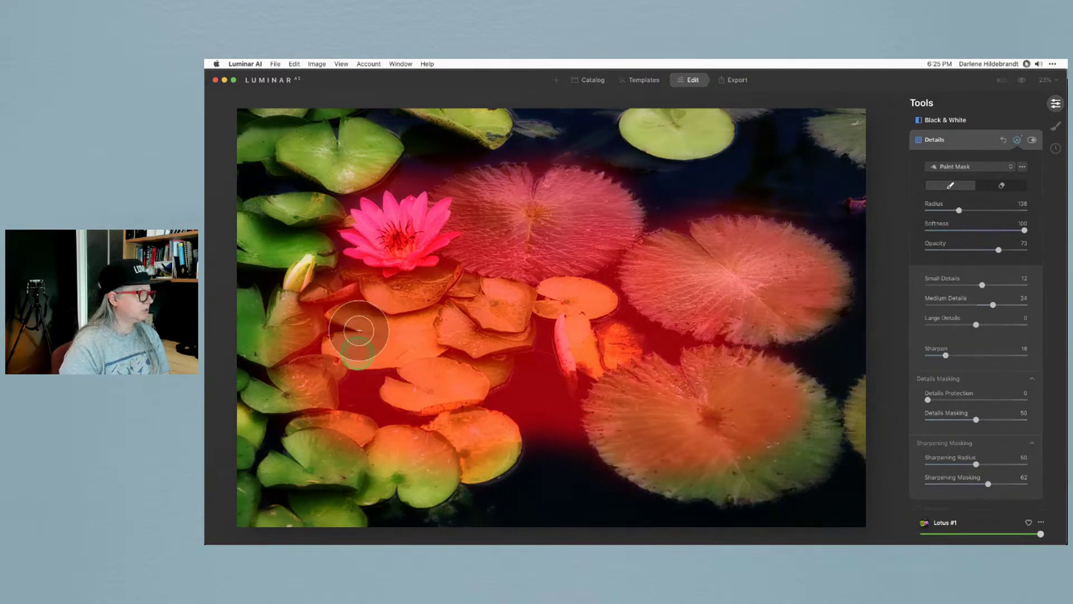
Copy the Details tool's paint mask and close its masking options.
click(1022, 167)
click(1003, 210)
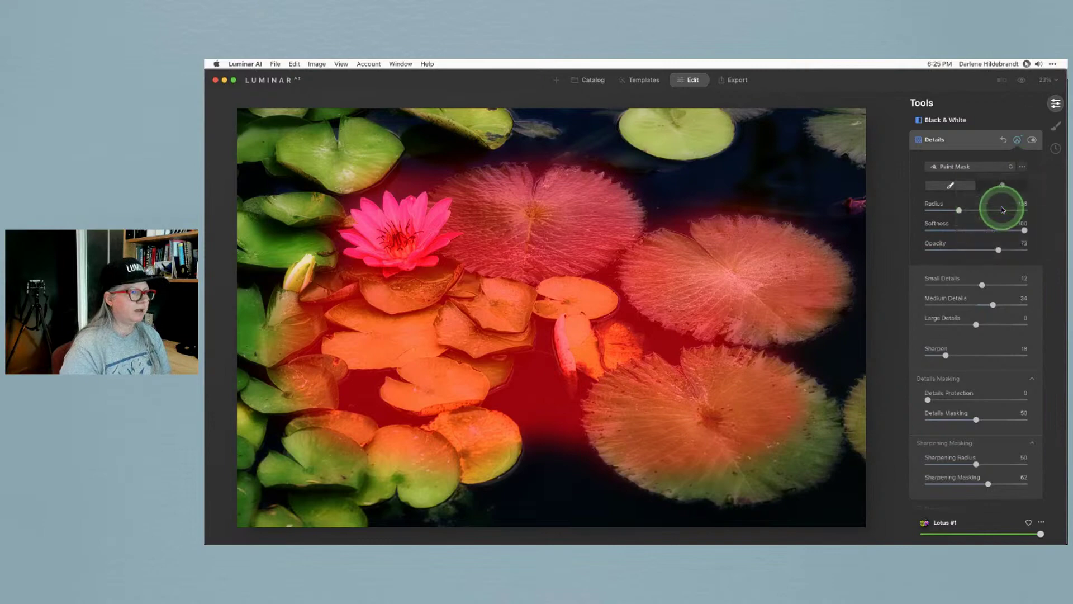
click(1017, 140)
scroll(958, 204, up, 5)
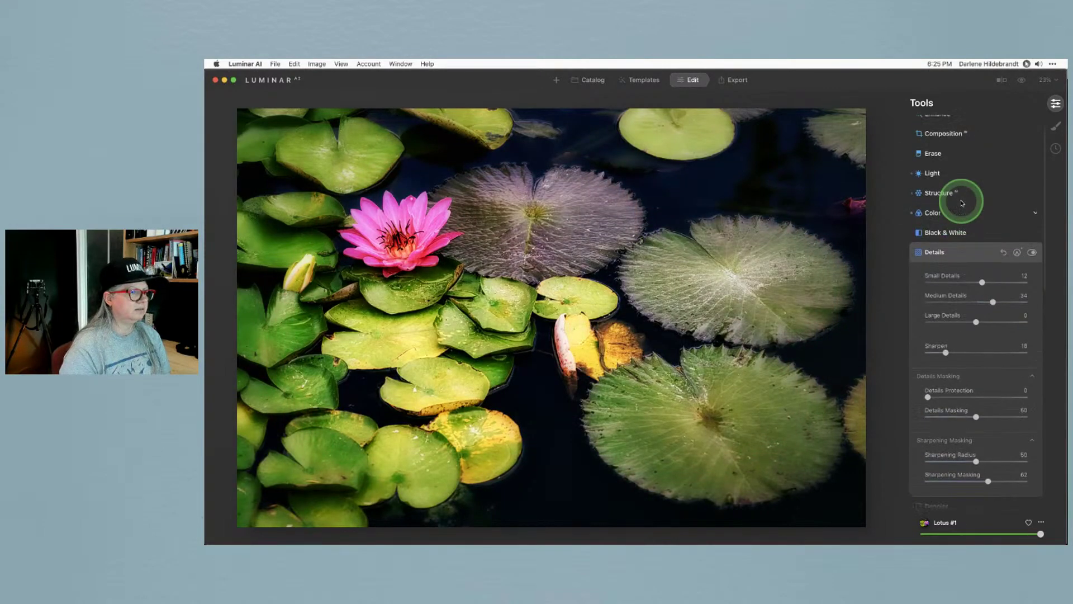
Replace the Structure tool's mask with the copied Details mask and invert it.
click(986, 222)
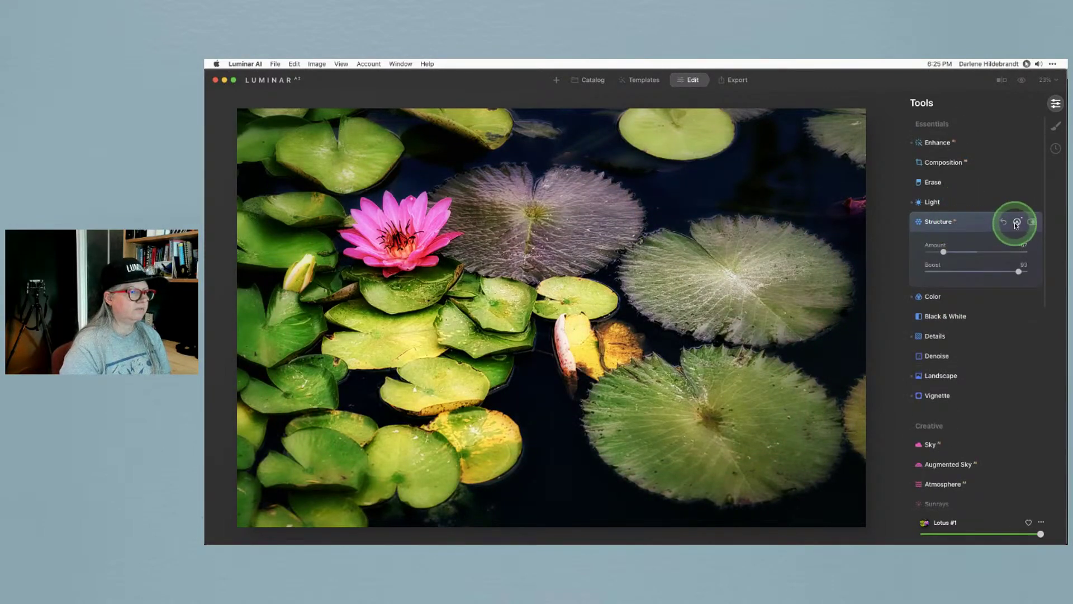
click(1018, 222)
click(1022, 249)
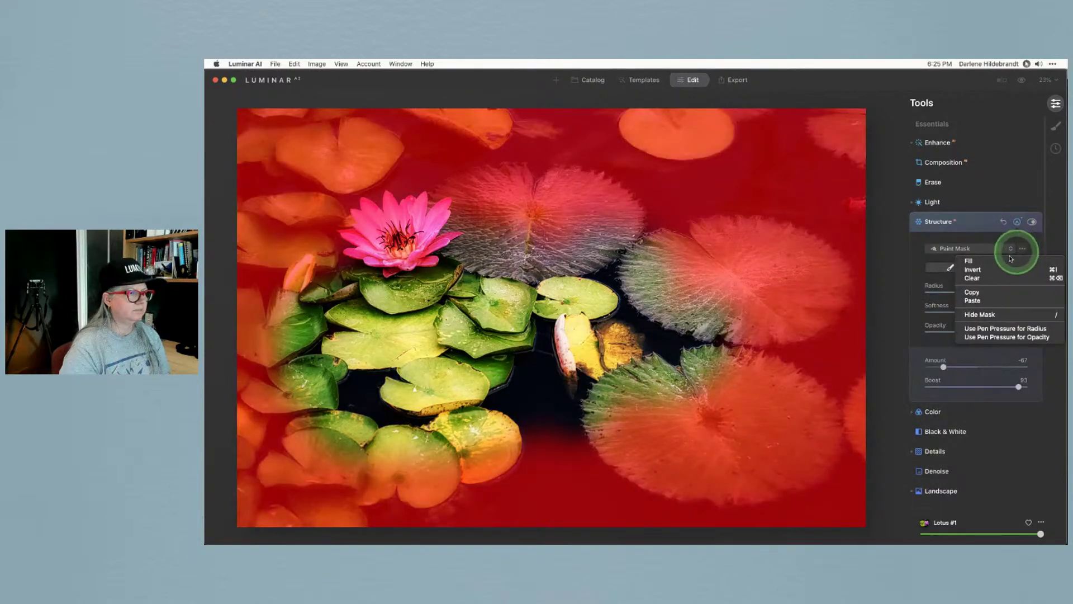
click(984, 299)
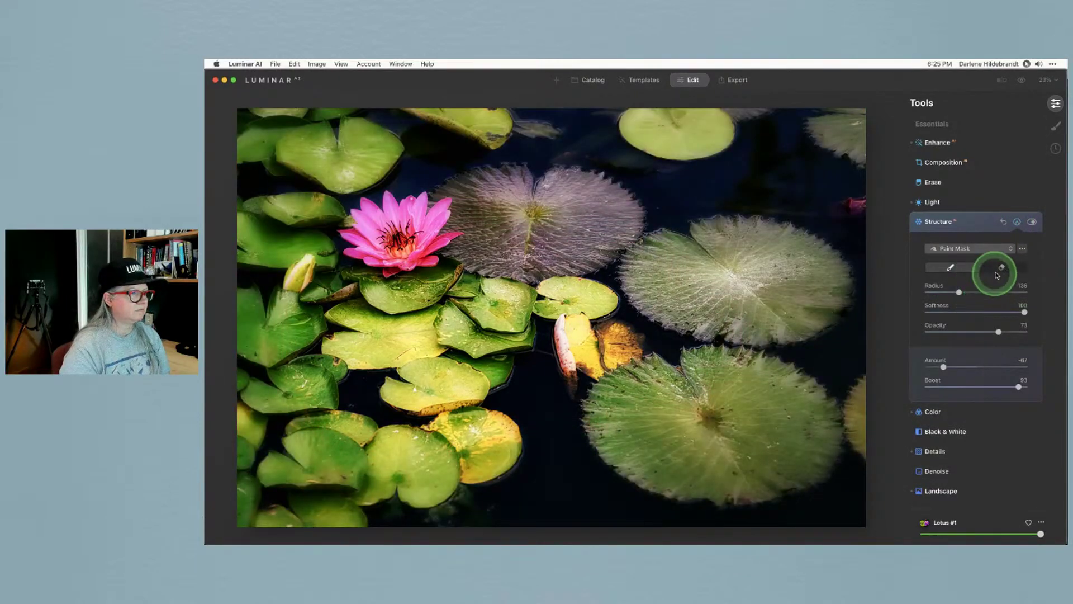
click(1021, 248)
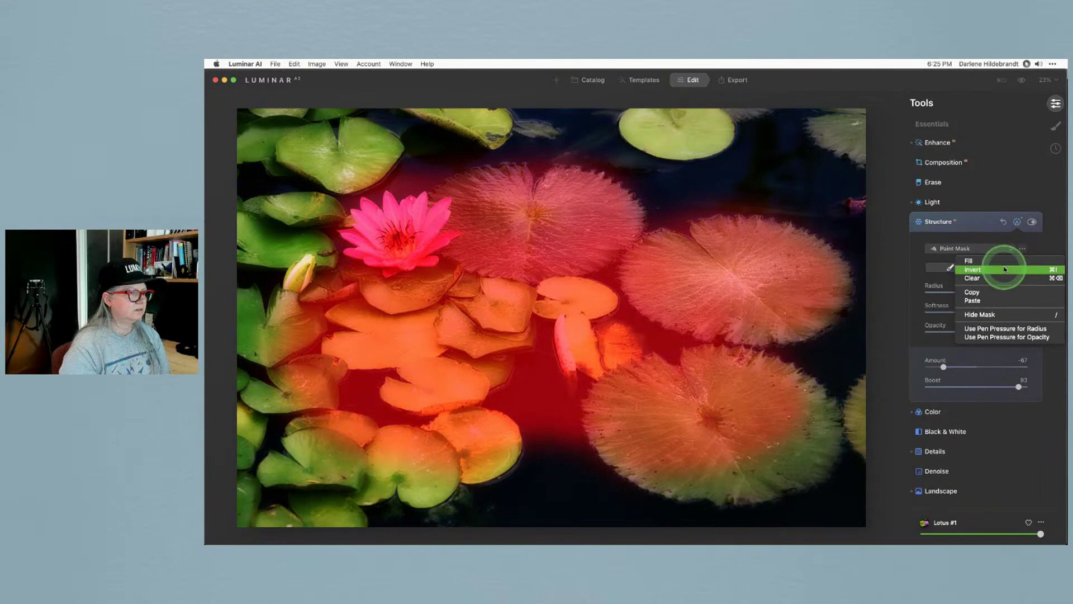
click(1004, 269)
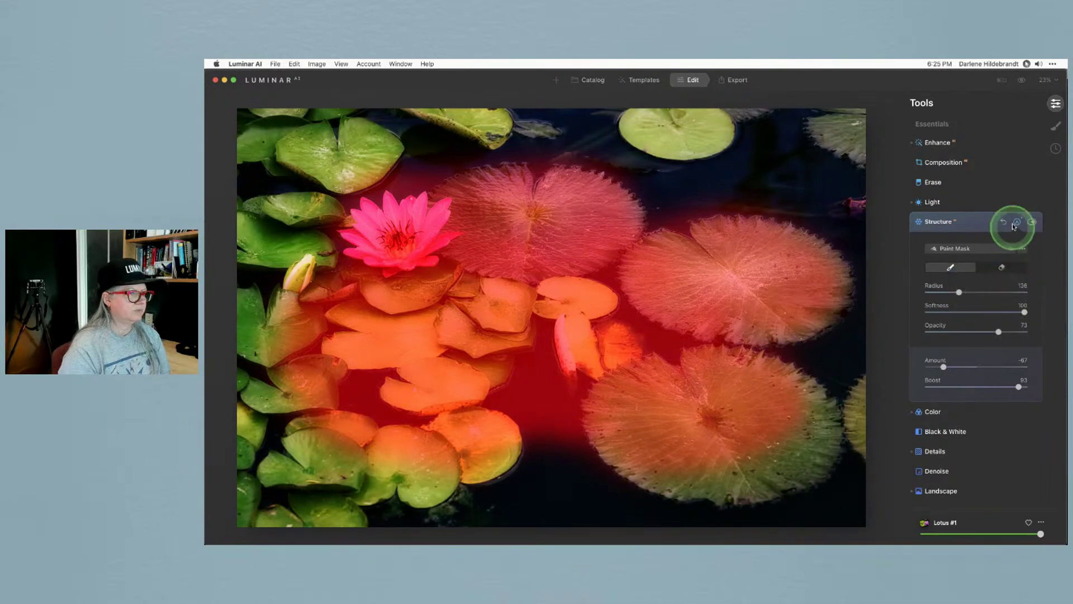
Close the Structure tool and toggle the Color tool off and on to compare its effect on the photo.
click(975, 222)
scroll(965, 233, down, 1)
click(960, 235)
click(1033, 197)
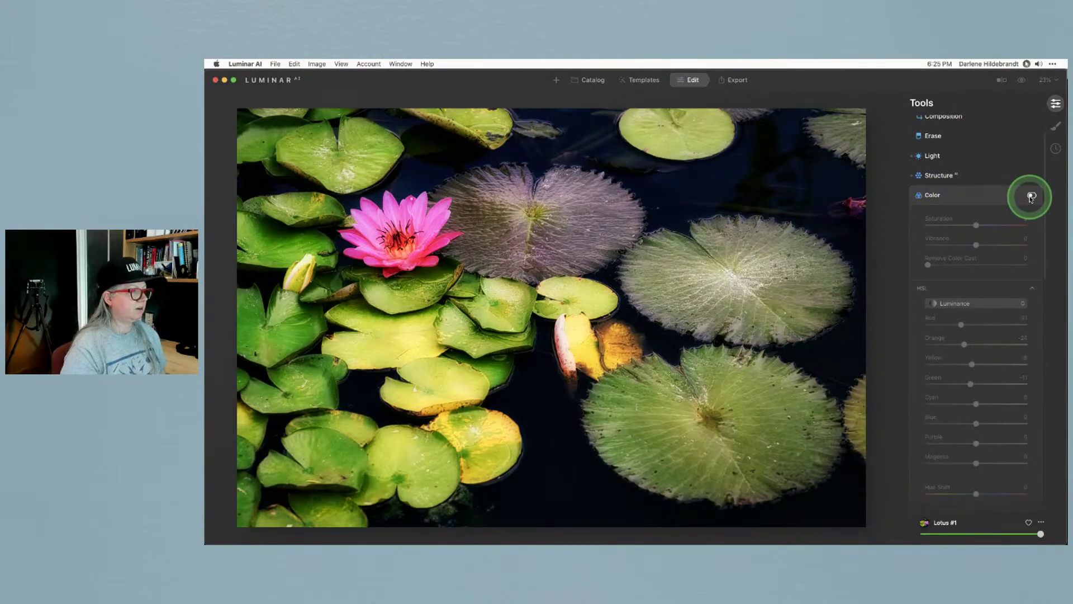
click(1032, 197)
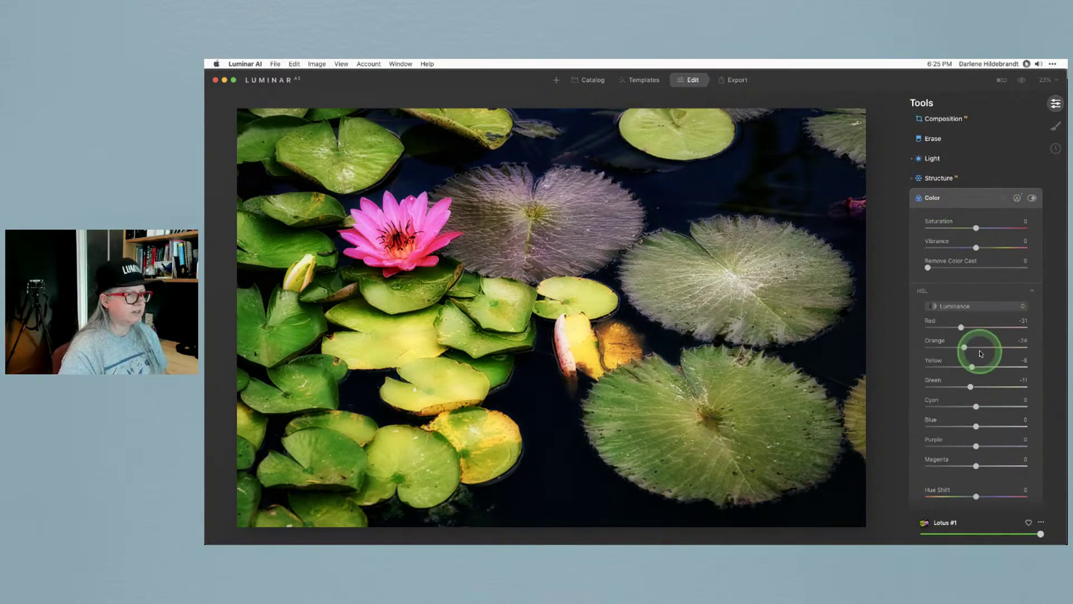
Reset the Color tool and set its HSL Luminance to Orange -18, Yellow -32 and Green -34.
click(1016, 198)
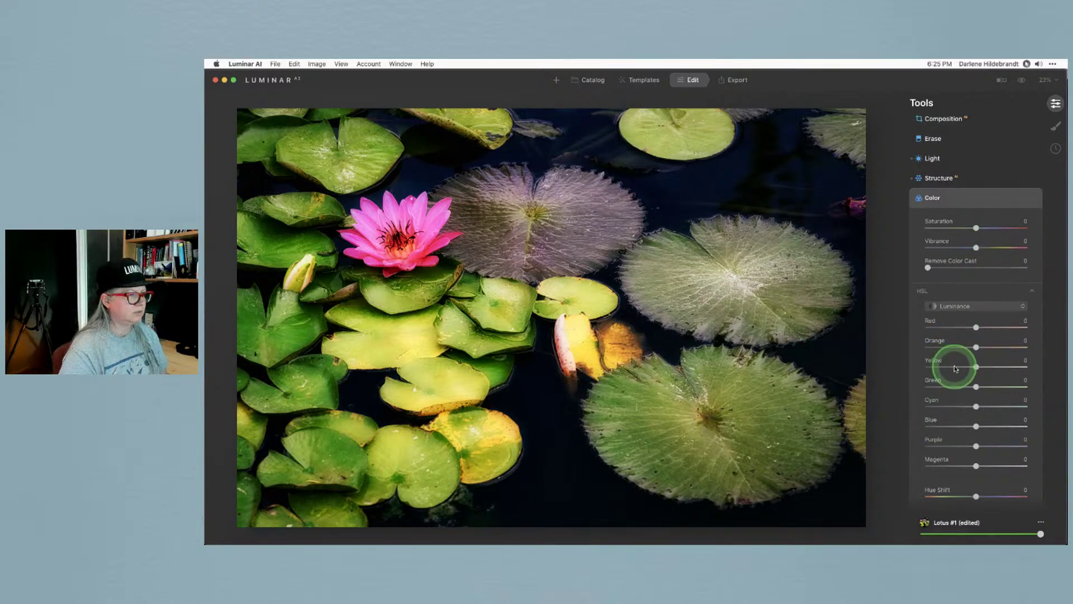
drag(961, 388, 963, 378)
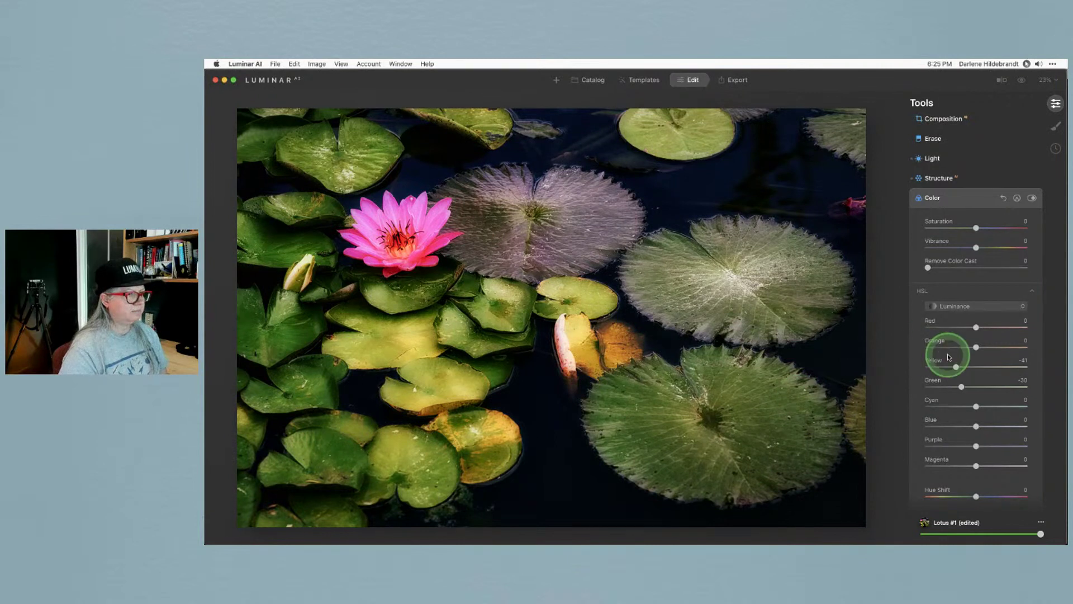
drag(959, 367, 960, 387)
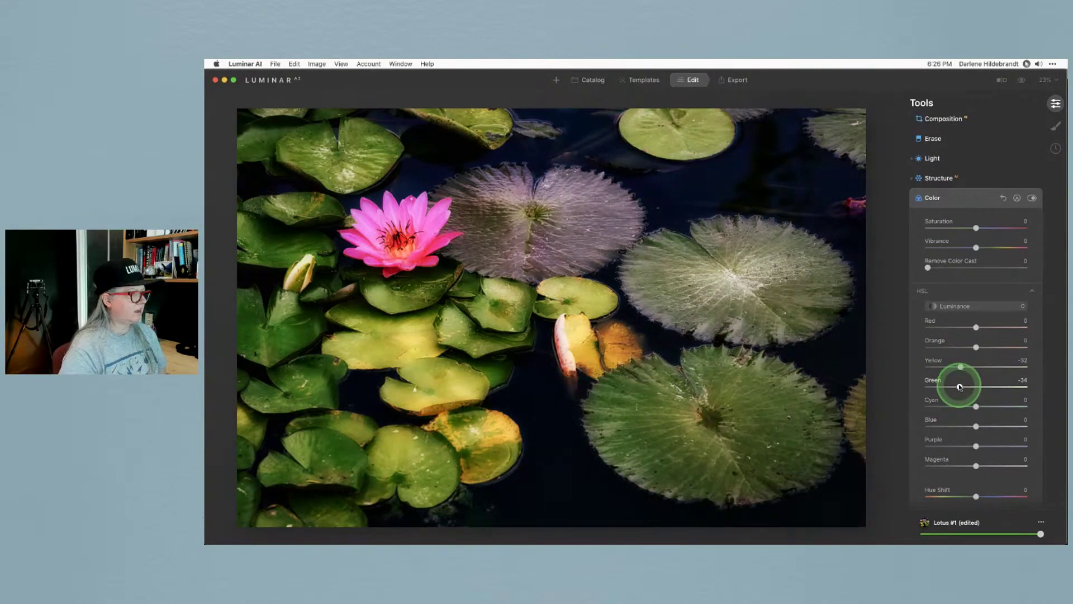
click(976, 347)
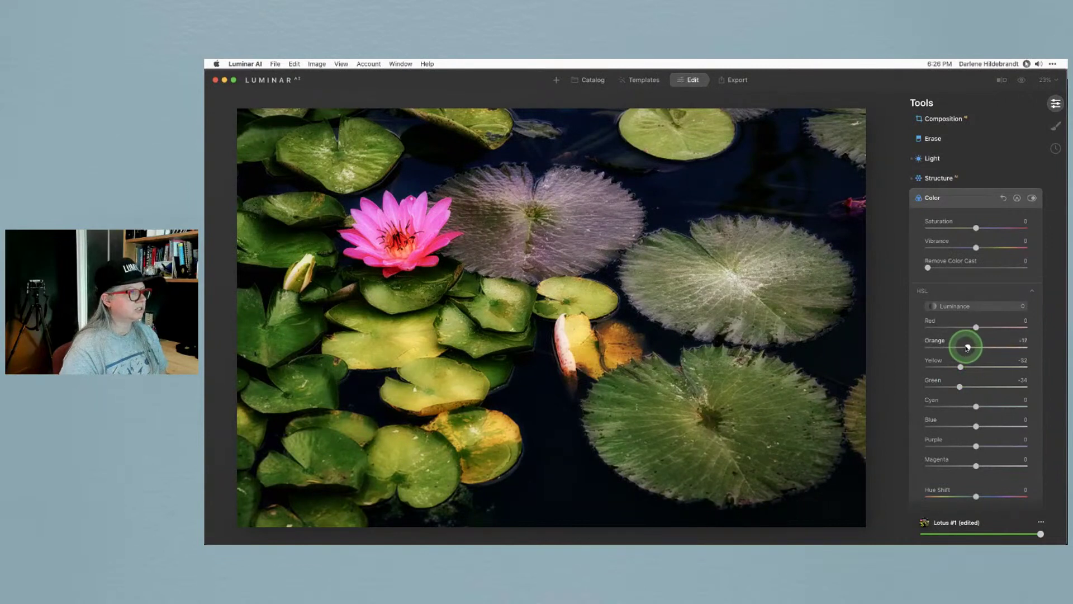
drag(967, 347, 966, 347)
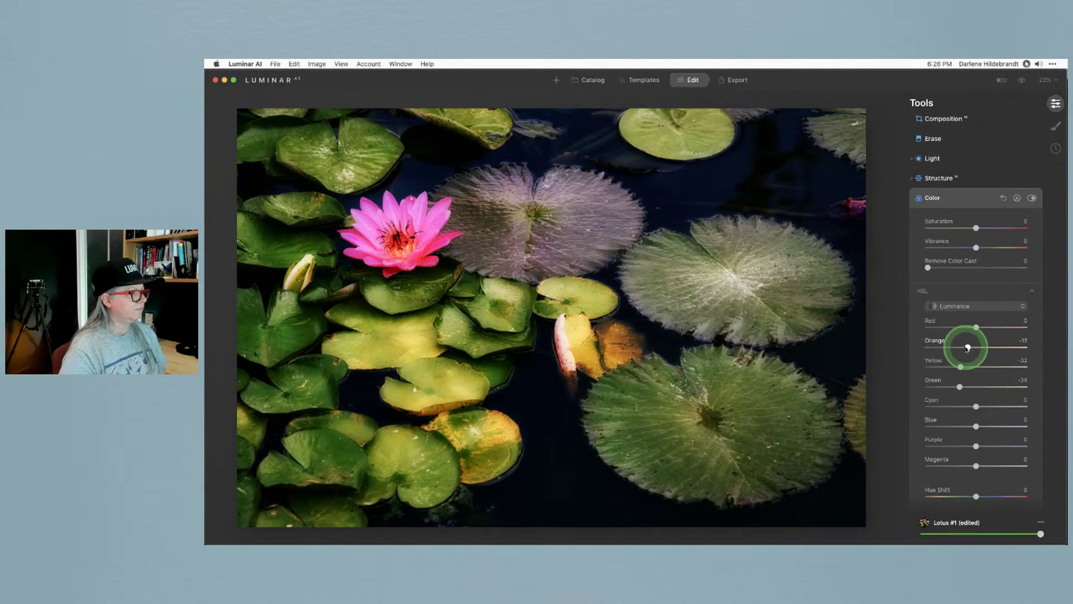
Paint a Color mask over the lily pads along the photo's upper edge at Radius 138, using Opacity 50 and 88.
click(1017, 200)
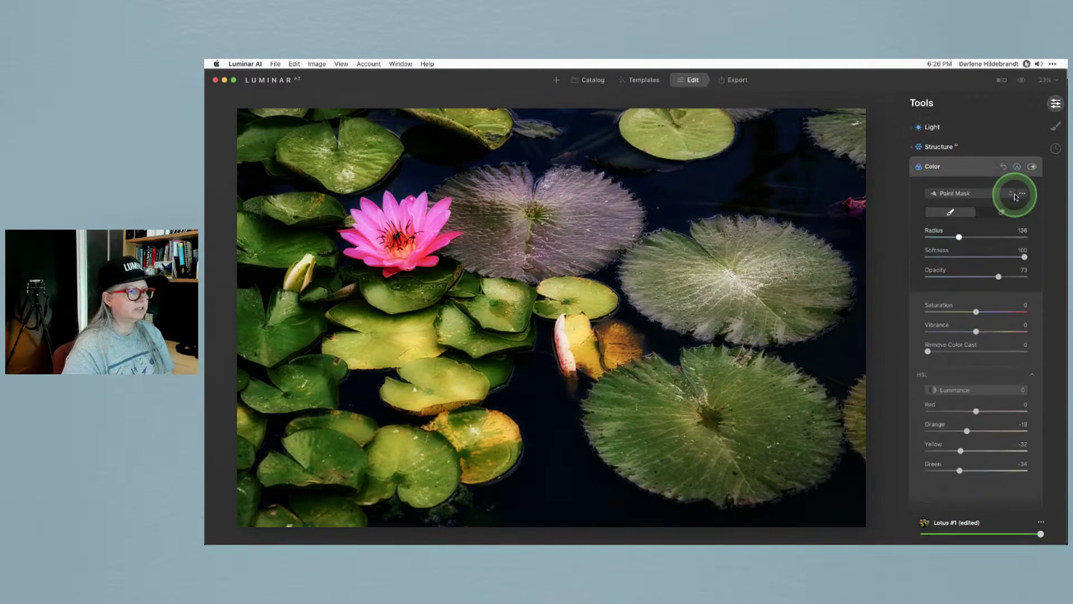
click(976, 235)
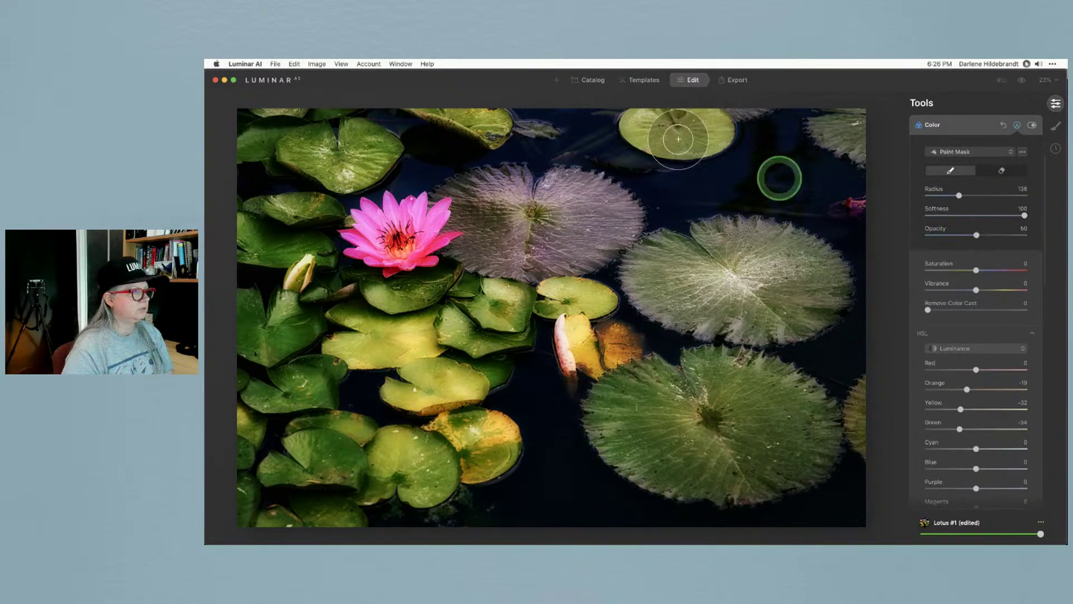
mouse_move(679, 132)
mouse_down()
mouse_move(734, 128)
mouse_move(623, 144)
mouse_move(734, 146)
mouse_move(678, 131)
mouse_move(609, 147)
mouse_move(720, 132)
mouse_move(397, 115)
mouse_move(490, 119)
mouse_move(465, 137)
mouse_move(514, 117)
mouse_move(740, 115)
mouse_up()
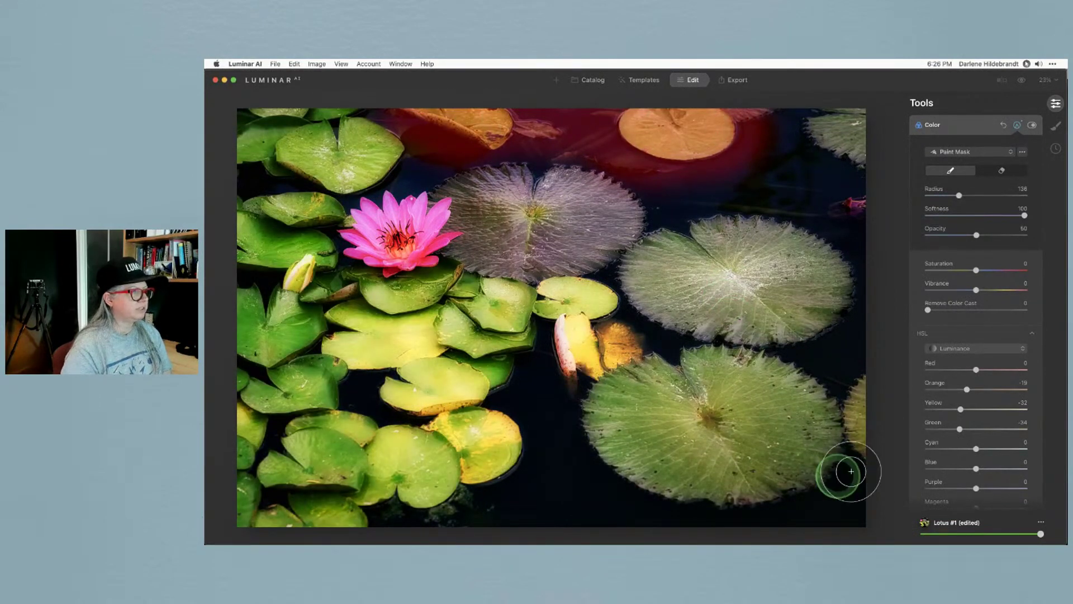
click(1016, 235)
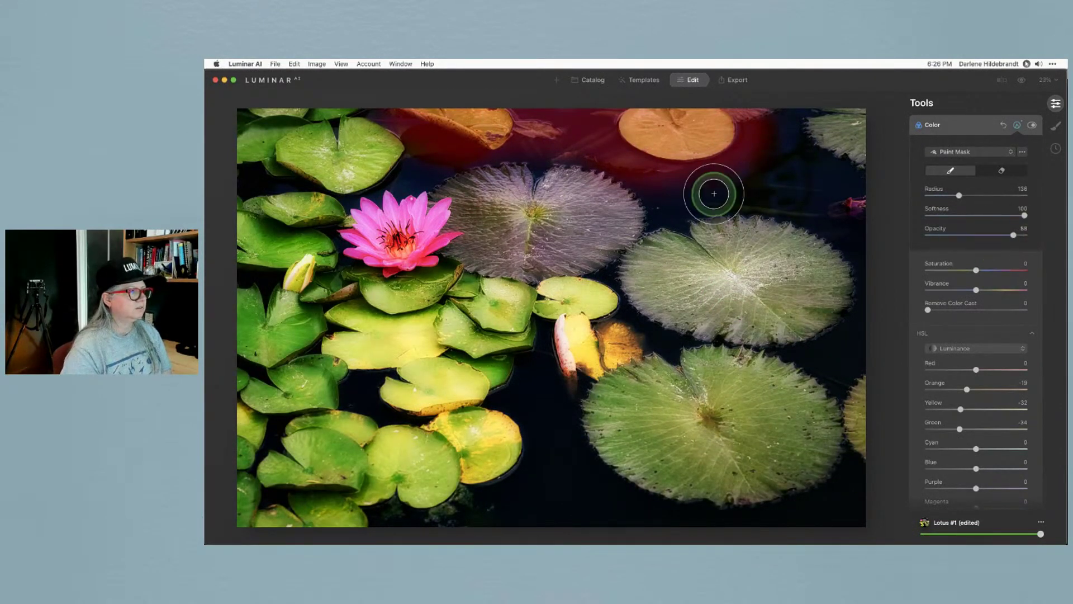
mouse_move(744, 121)
mouse_down()
mouse_move(643, 136)
mouse_move(734, 117)
mouse_move(610, 133)
mouse_move(447, 135)
mouse_move(613, 137)
mouse_up()
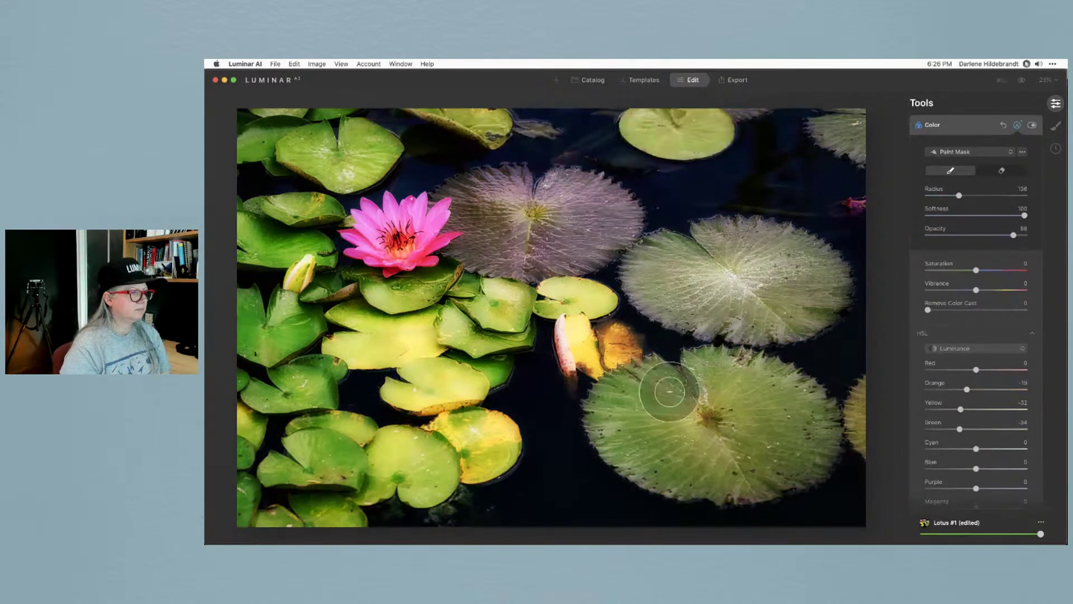
Extend the Color mask over the large lower pad and the left-hand pads, enlarging the brush Radius to 288, and close the Color tool.
mouse_move(856, 460)
mouse_down()
mouse_move(766, 469)
mouse_move(731, 455)
mouse_move(760, 455)
mouse_move(606, 449)
mouse_move(743, 407)
mouse_move(762, 371)
mouse_move(603, 414)
mouse_move(534, 473)
mouse_up()
key(bracketright)
key(bracketright)
key(bracketright)
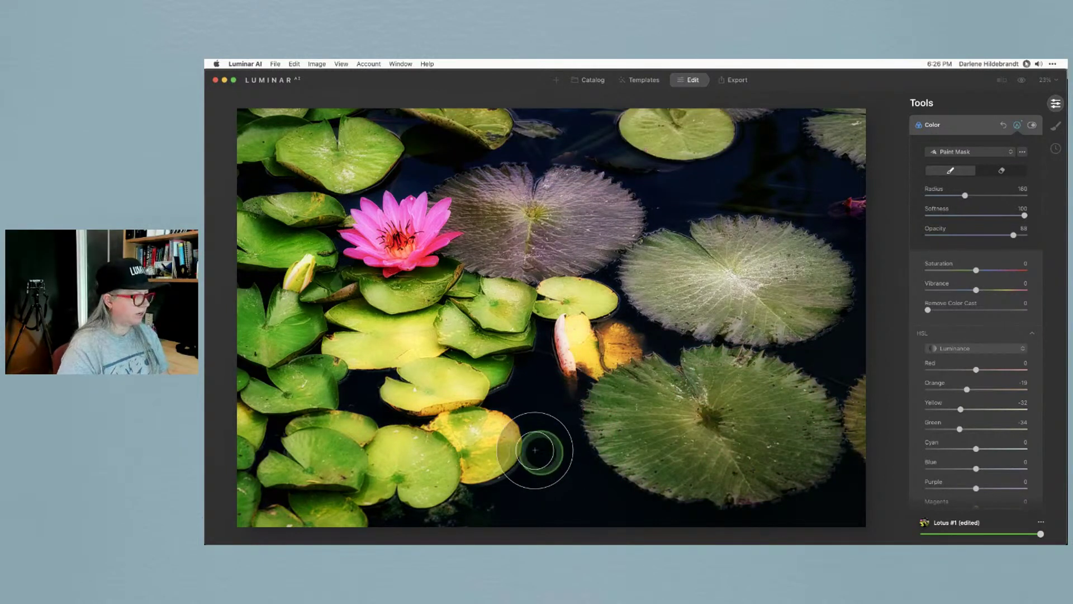
key(bracketright)
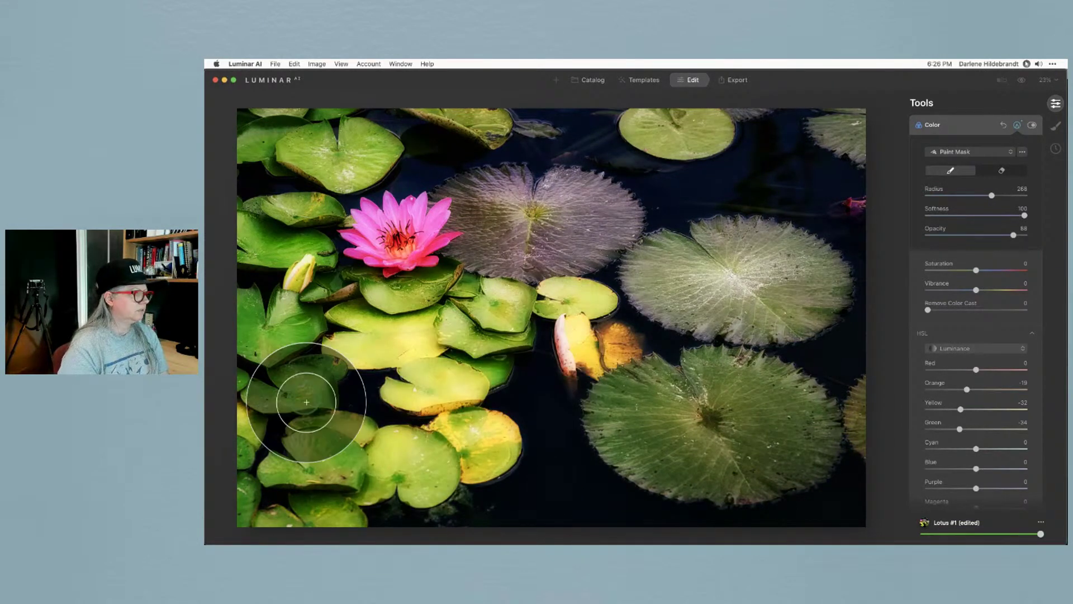
click(951, 326)
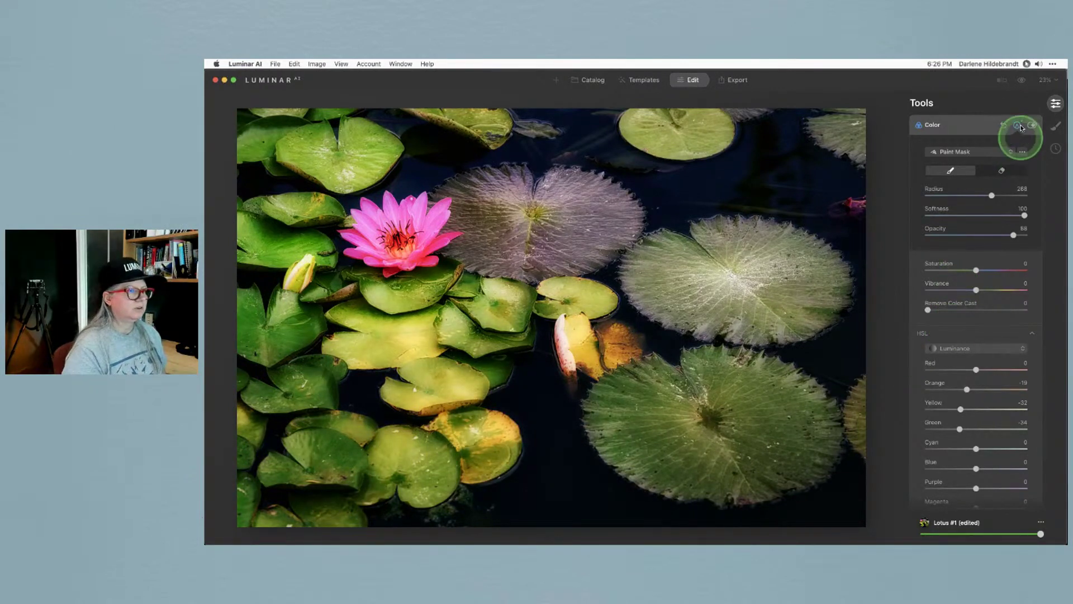
click(1018, 124)
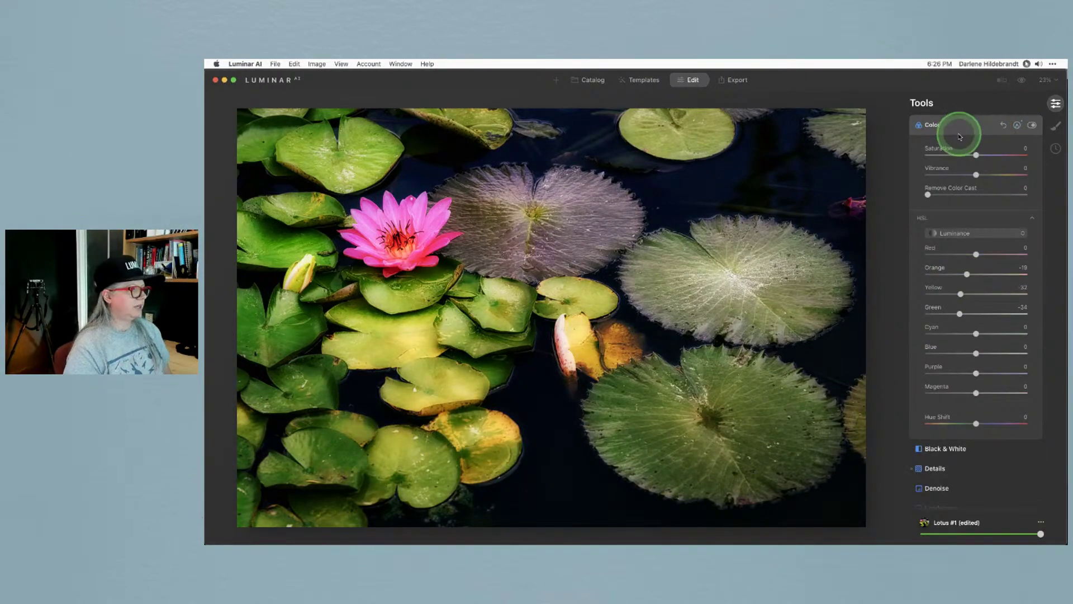
click(957, 126)
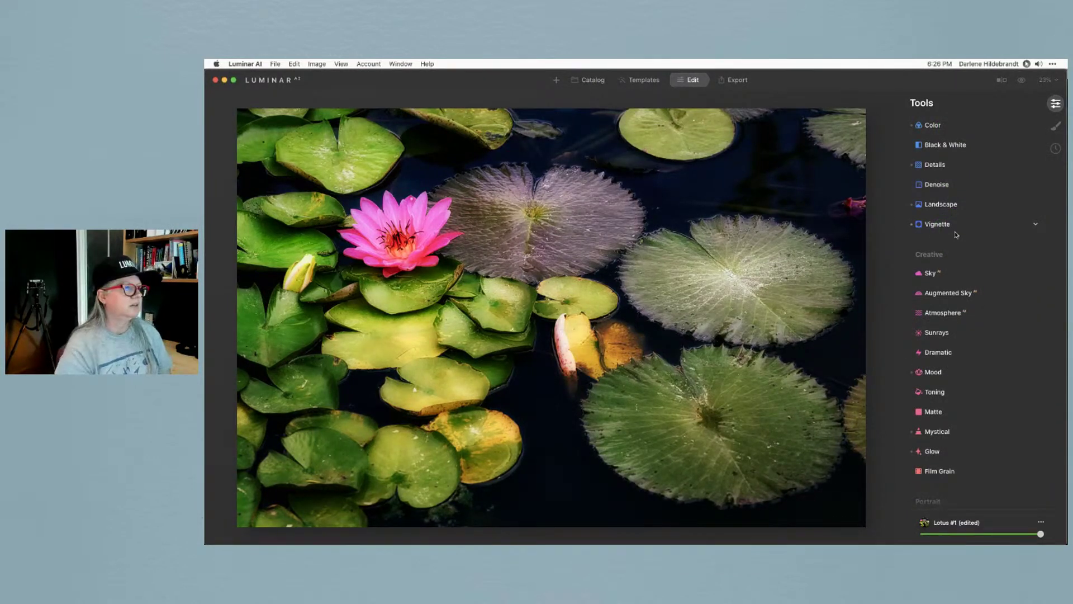
Go to the next catalog photo, the pink lotus group near the stone wall, and open it for editing.
click(585, 81)
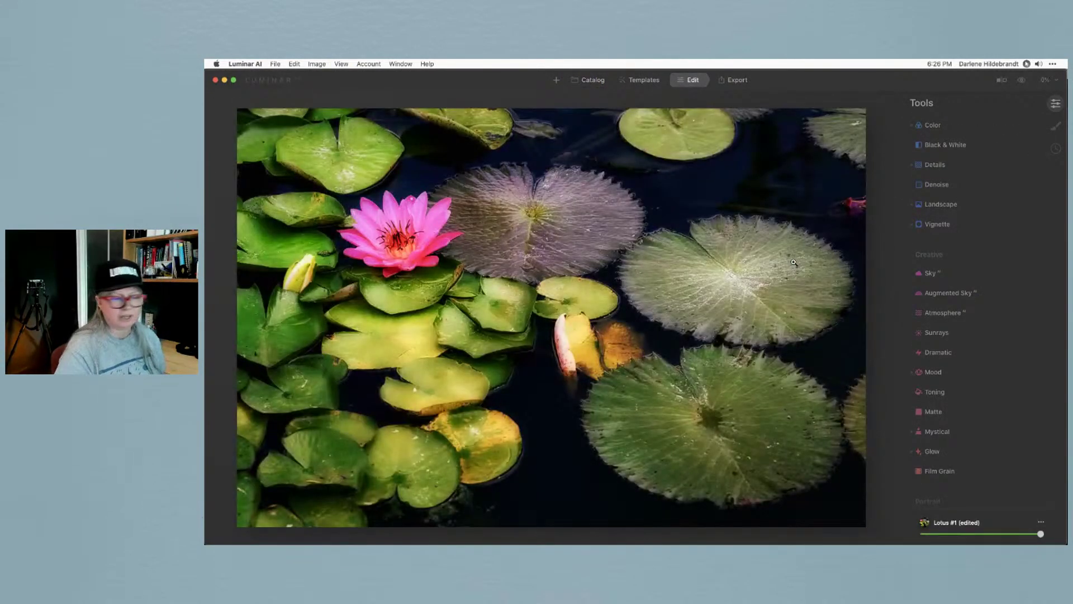
click(591, 79)
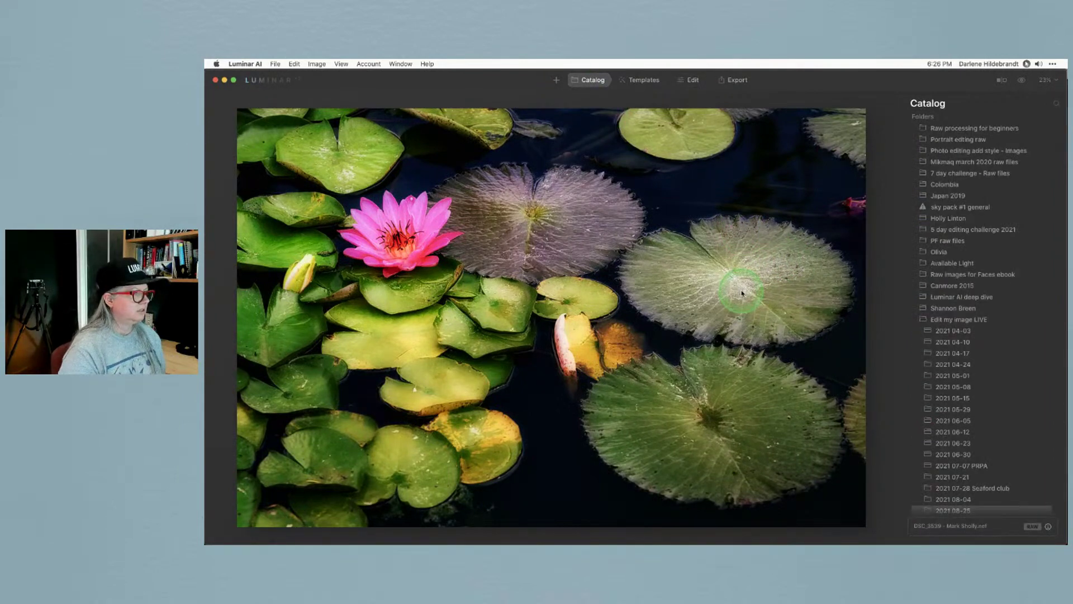
key(Right)
click(691, 83)
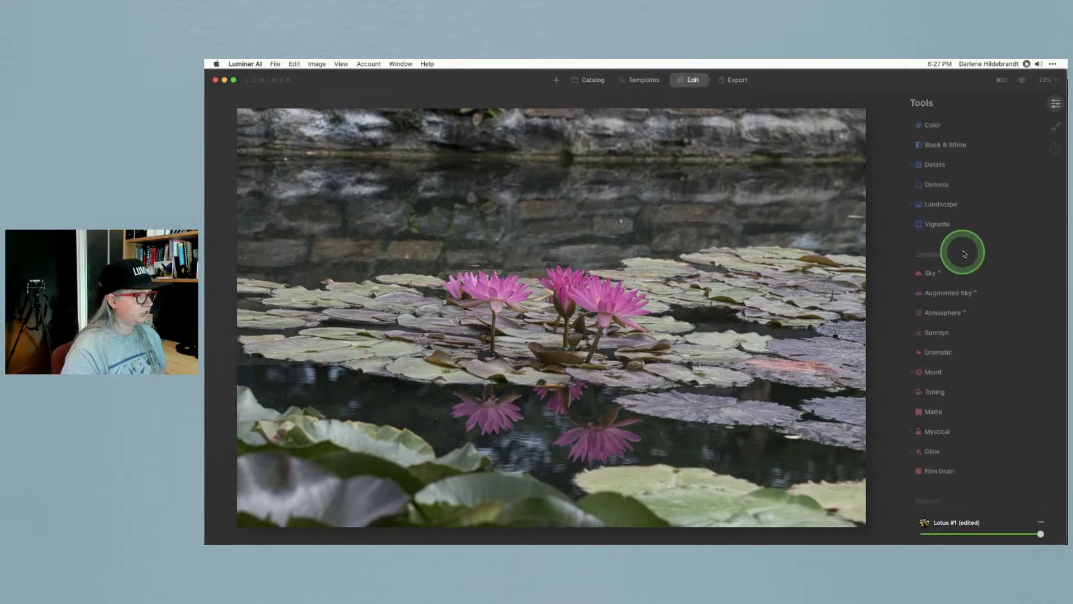
Crop the photo in the original ratio, removing the stone ledge above the water and placing the flowers slightly right of centre.
scroll(964, 253, up, 5)
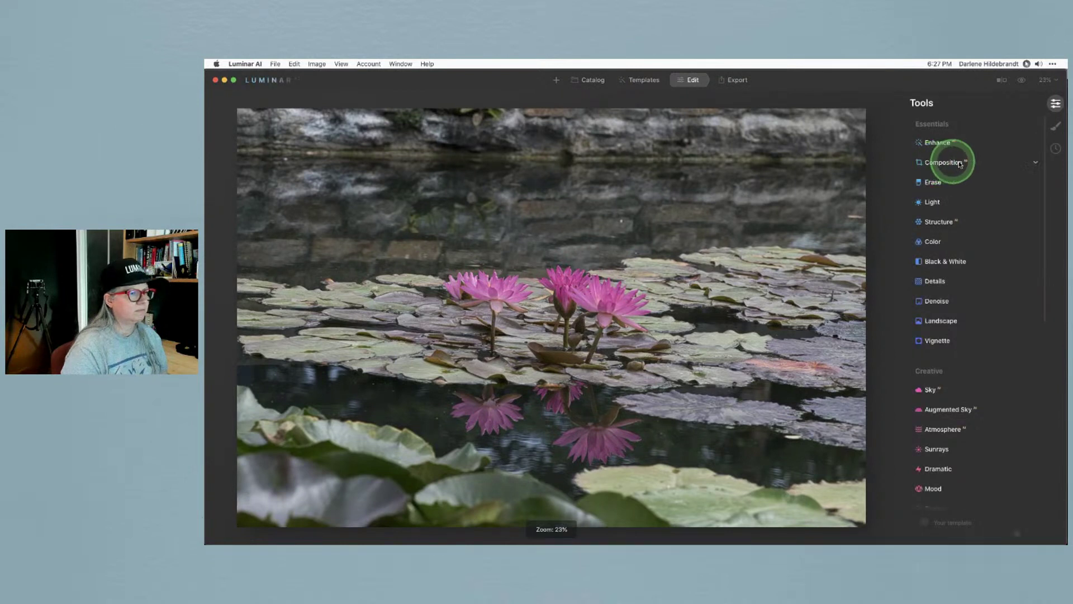
click(949, 162)
click(966, 188)
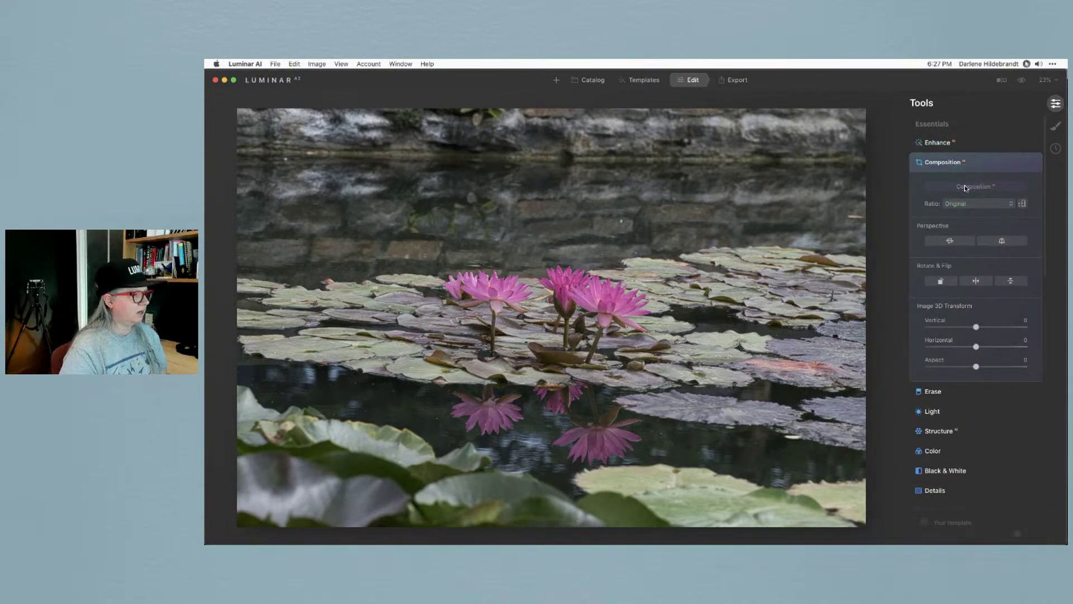
click(967, 188)
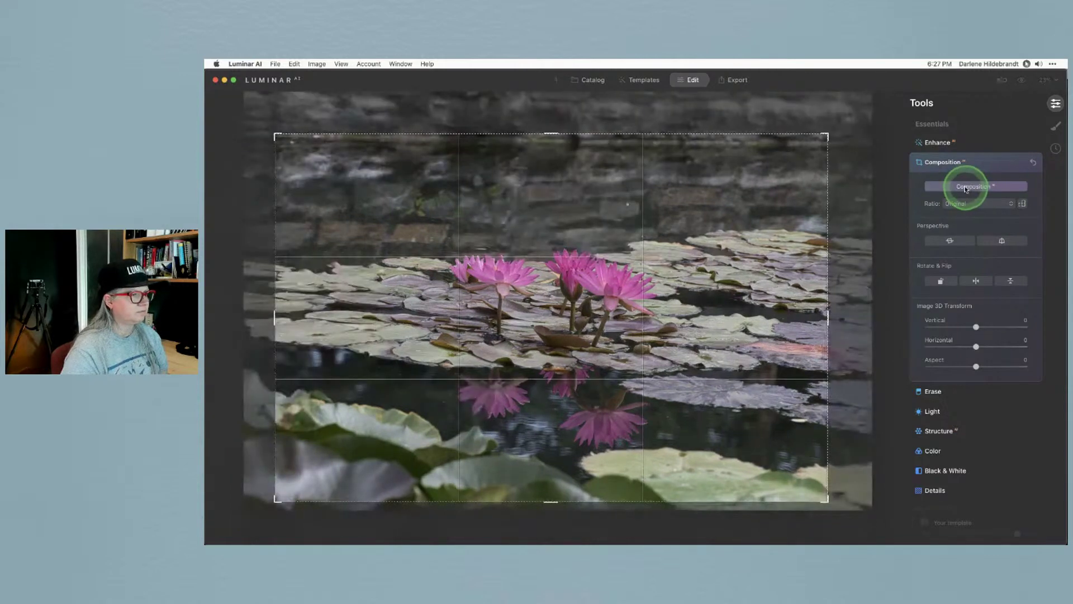
drag(503, 175, 498, 240)
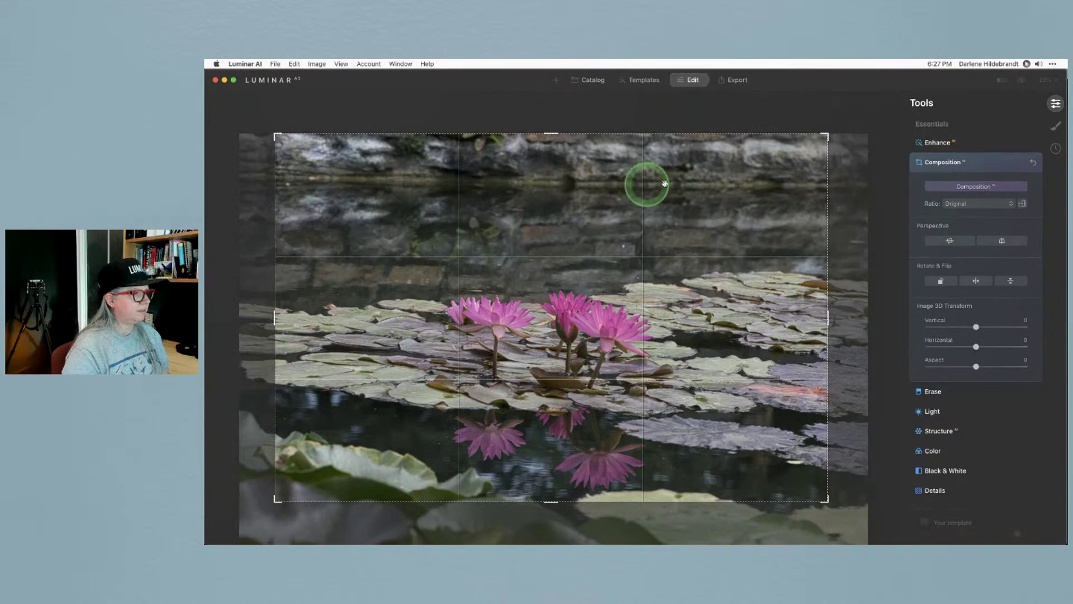
drag(846, 119, 843, 113)
drag(579, 387, 660, 342)
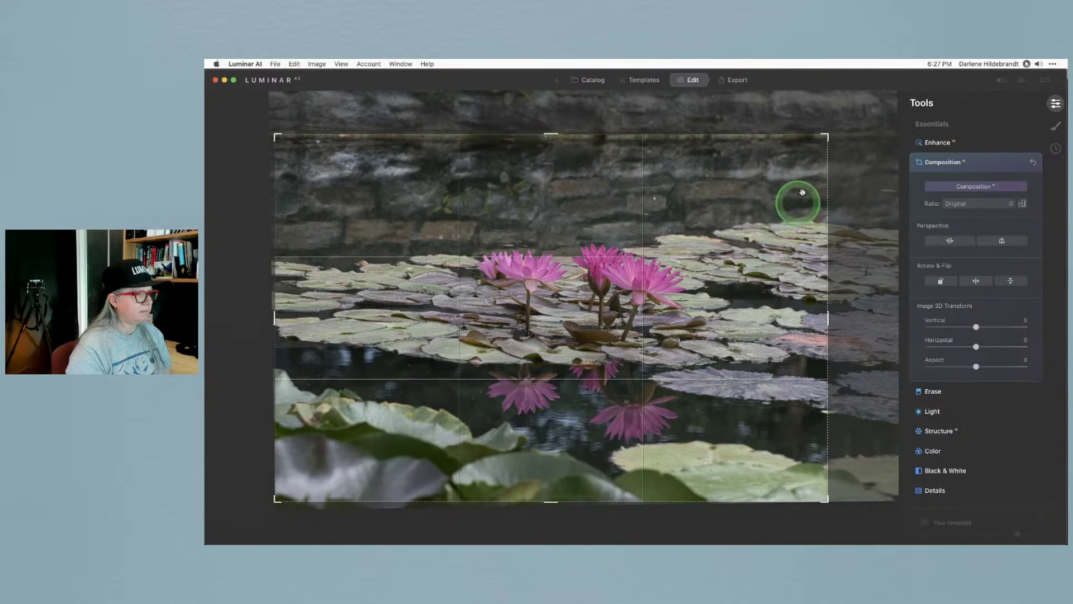
drag(825, 134, 818, 142)
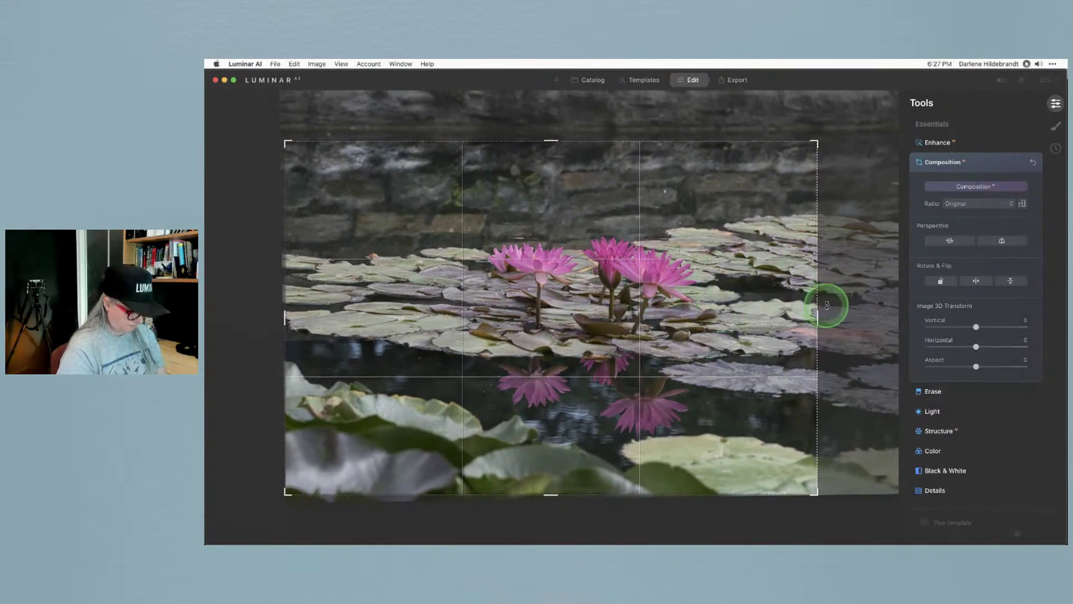
key(Return)
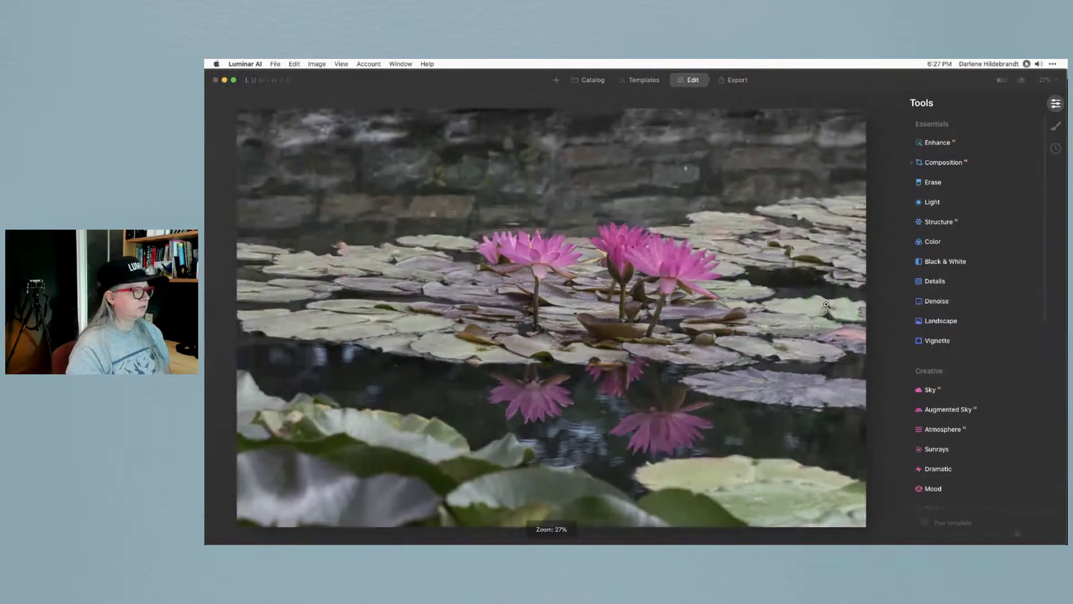
Try the saved Lotus #2 template on the cropped photo and apply Lotus #1 instead.
click(646, 77)
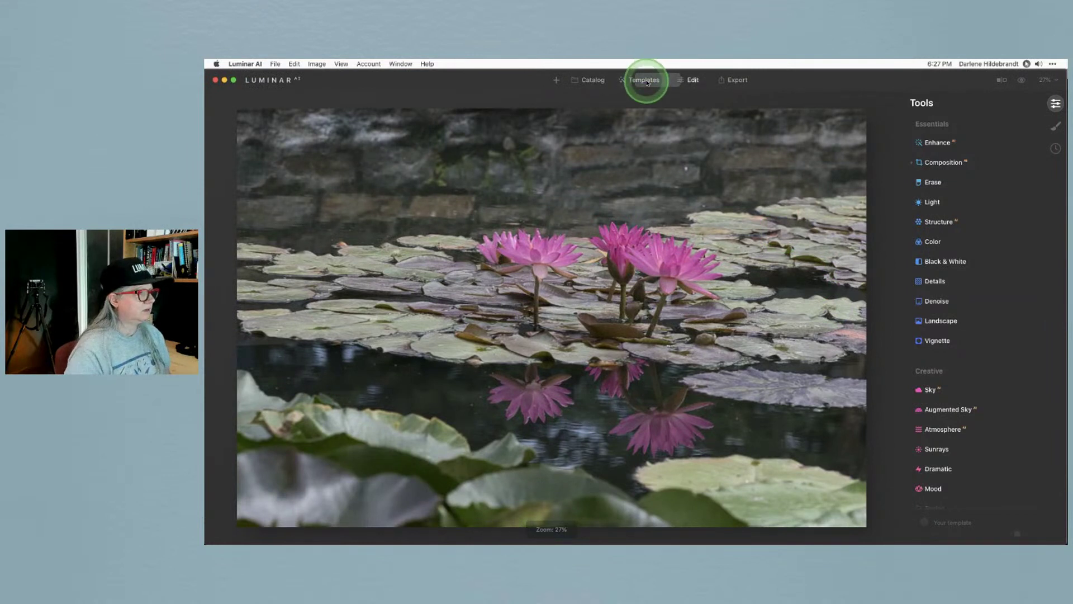
click(952, 166)
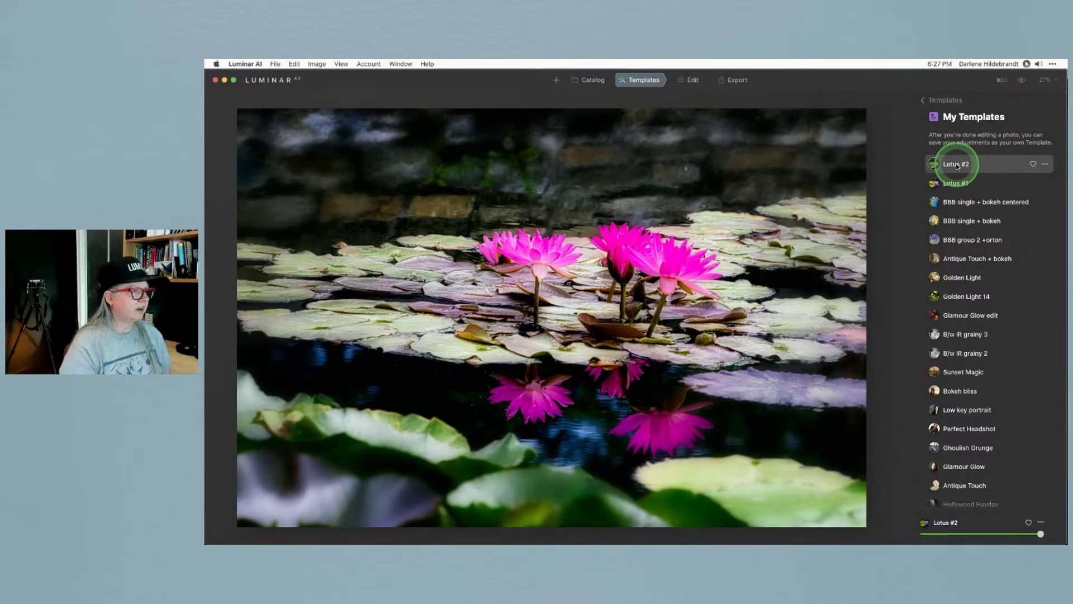
click(956, 184)
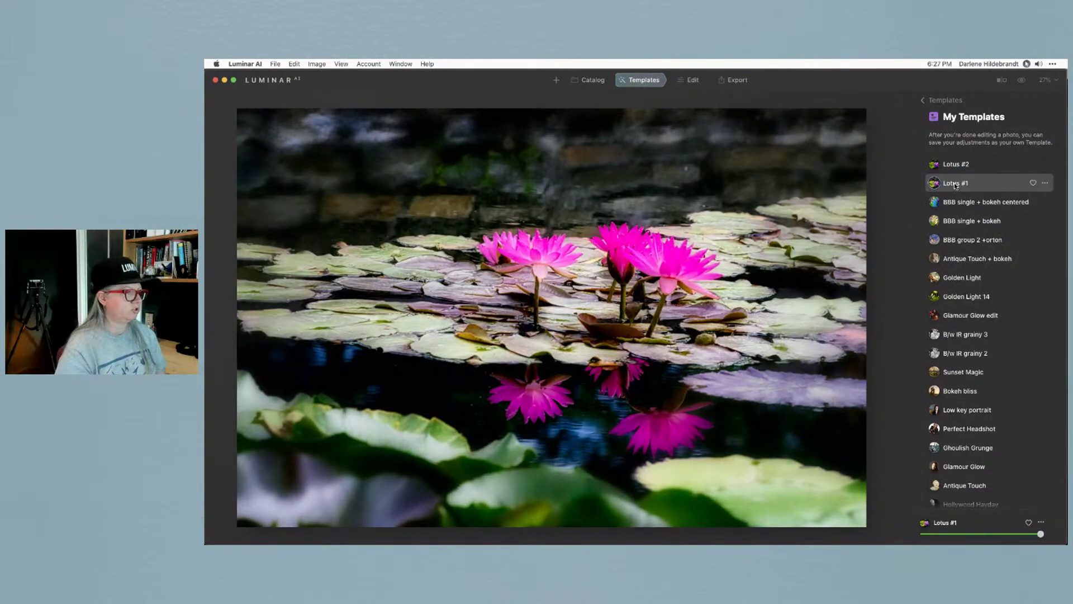
click(958, 184)
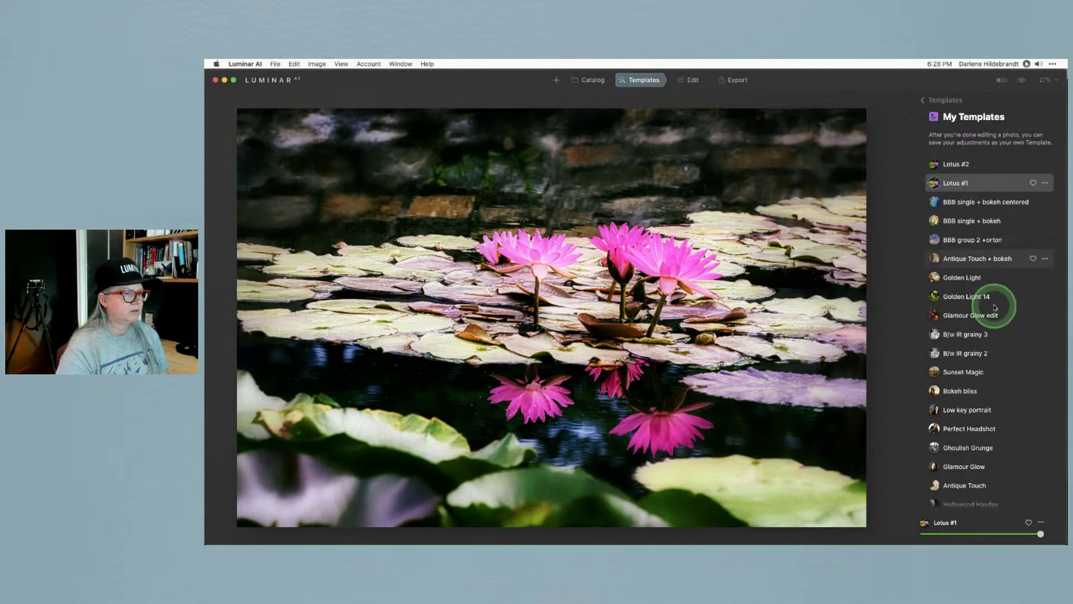
scroll(995, 306, down, 1)
scroll(996, 307, down, 1)
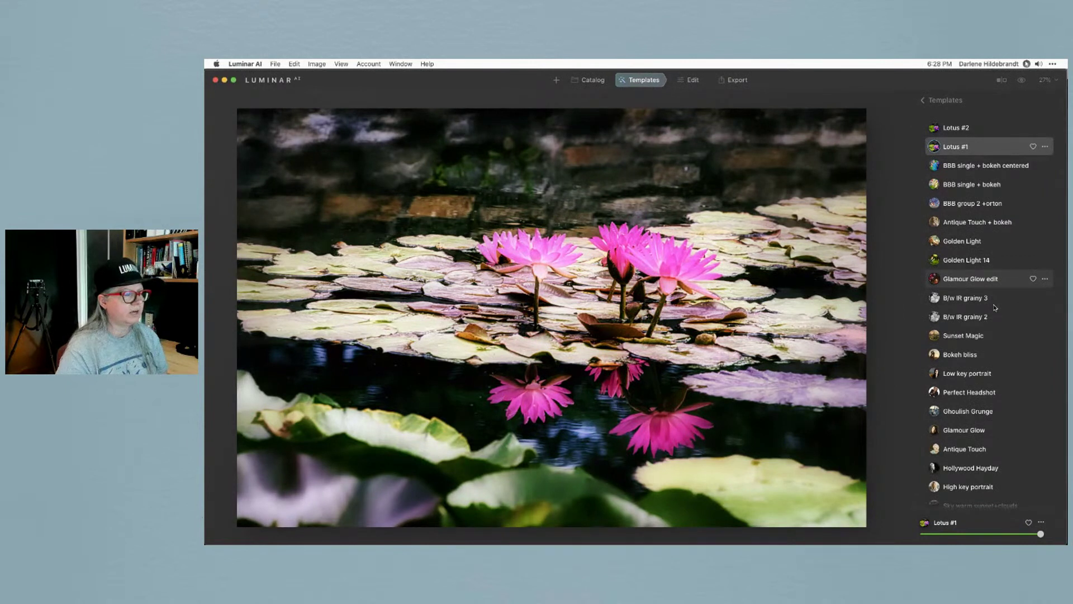
scroll(995, 307, up, 2)
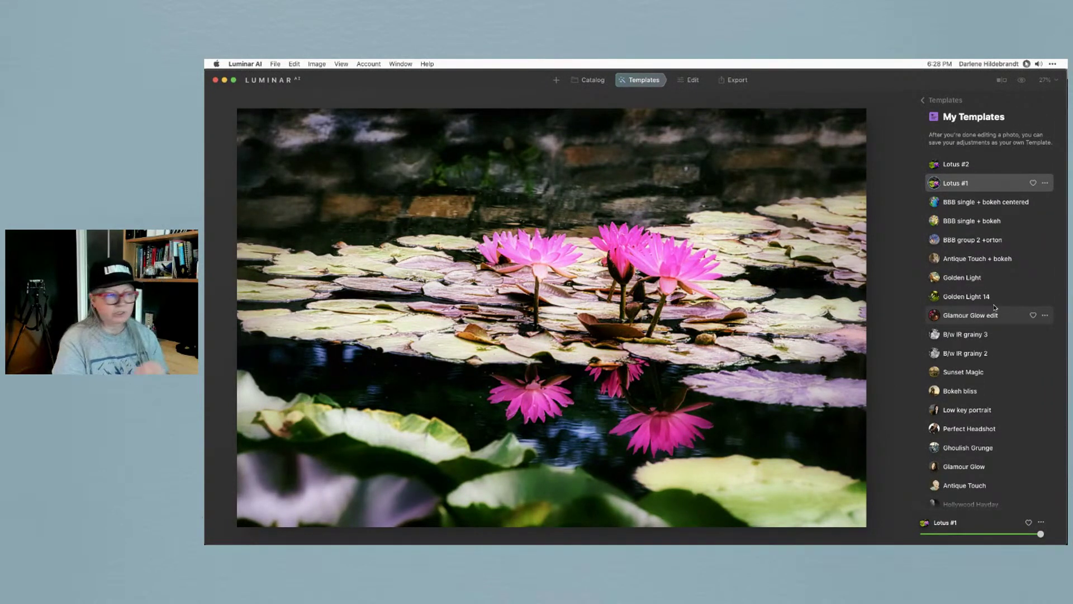
click(993, 295)
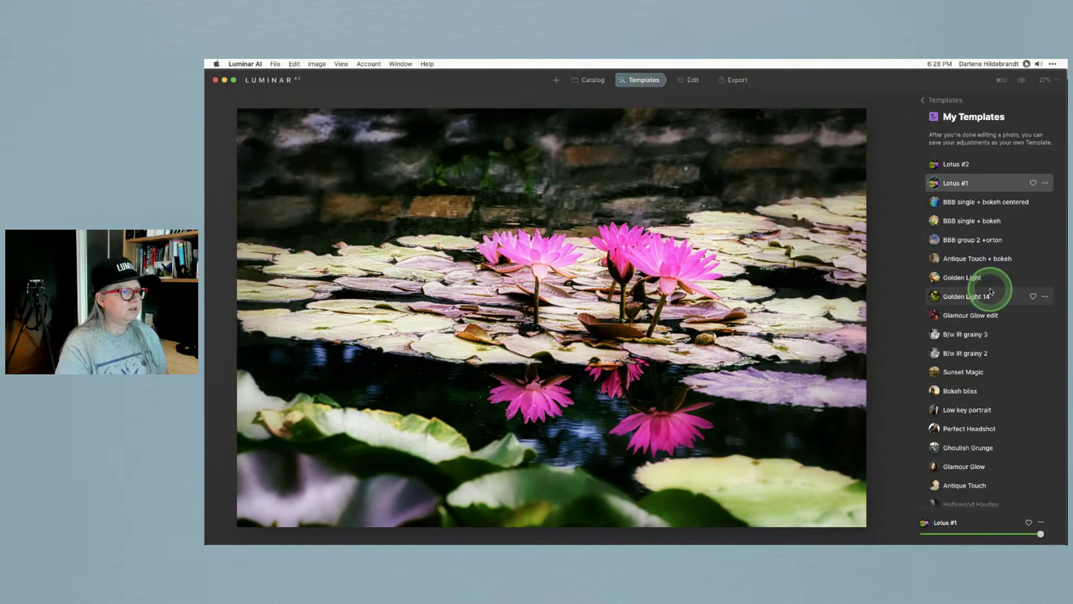
scroll(991, 288, down, 3)
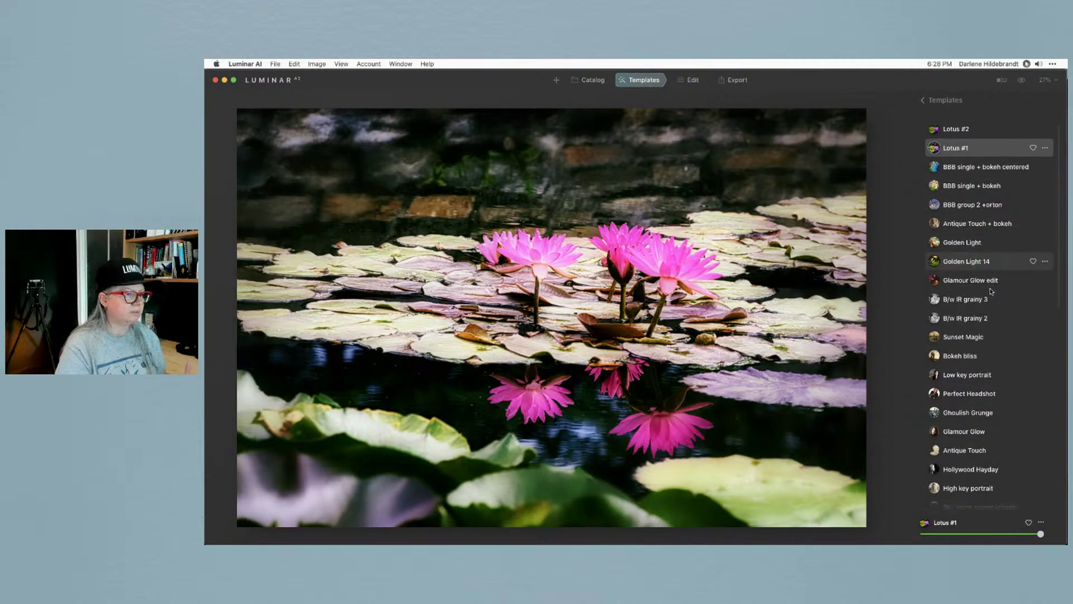
Try the saved Hollywood Hayday template on the cropped pink lotus photo.
scroll(990, 291, down, 3)
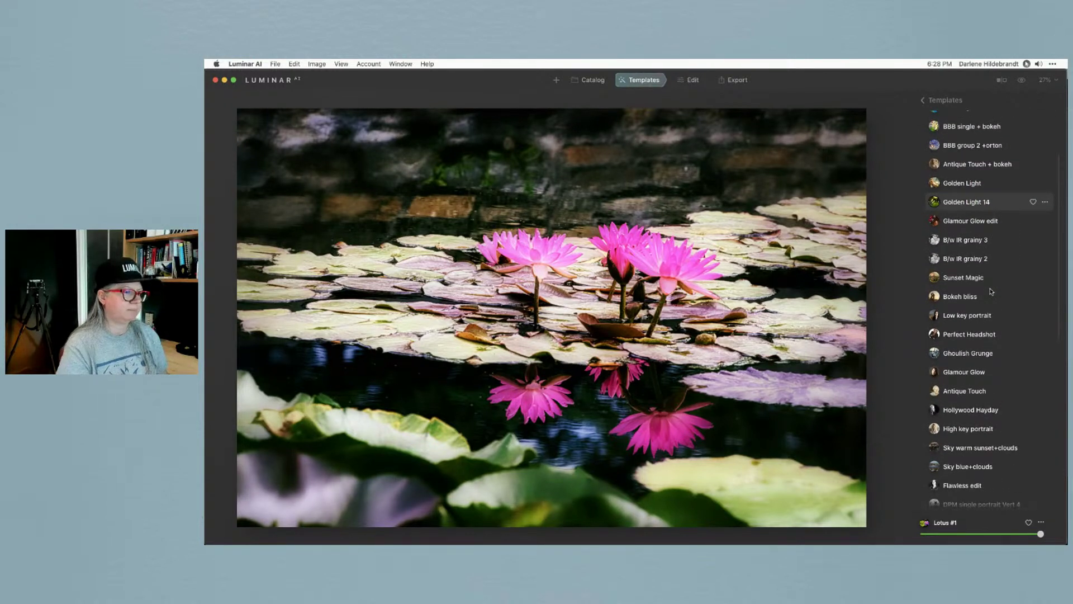
scroll(990, 291, down, 4)
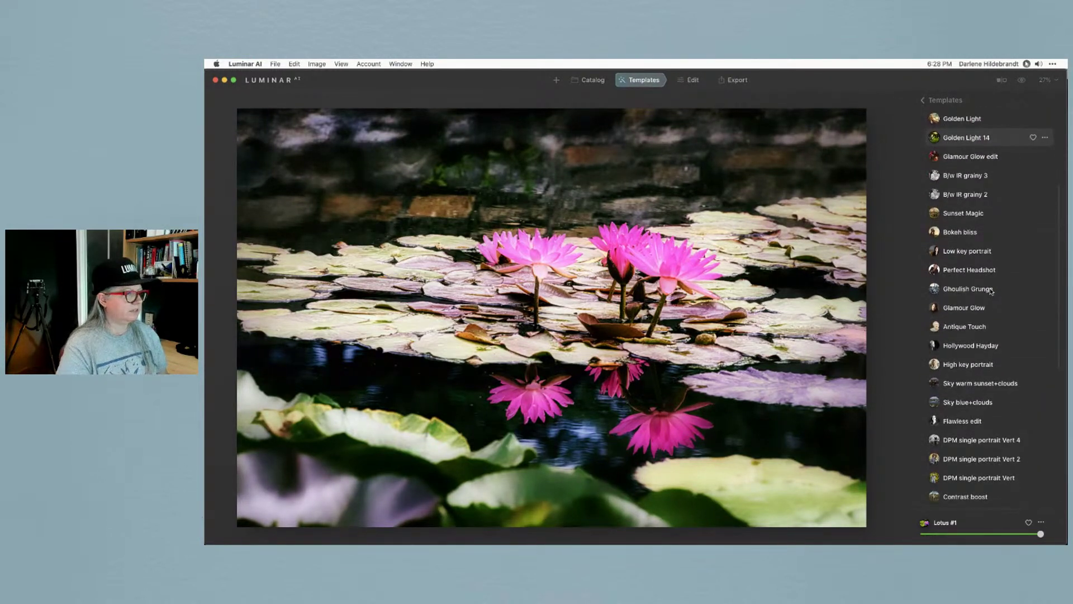
click(966, 310)
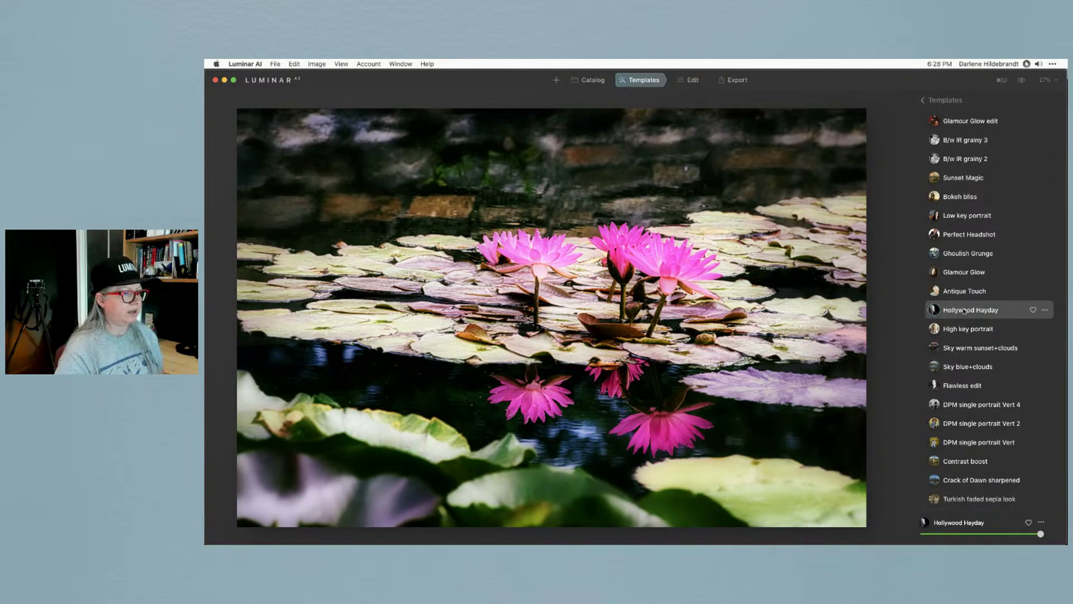
click(964, 311)
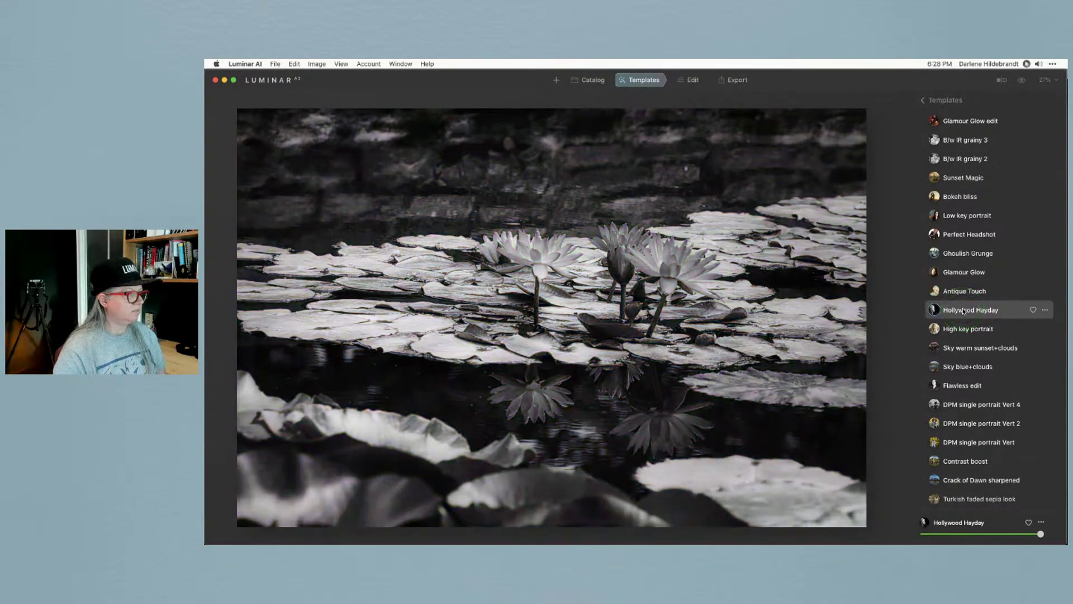
click(693, 80)
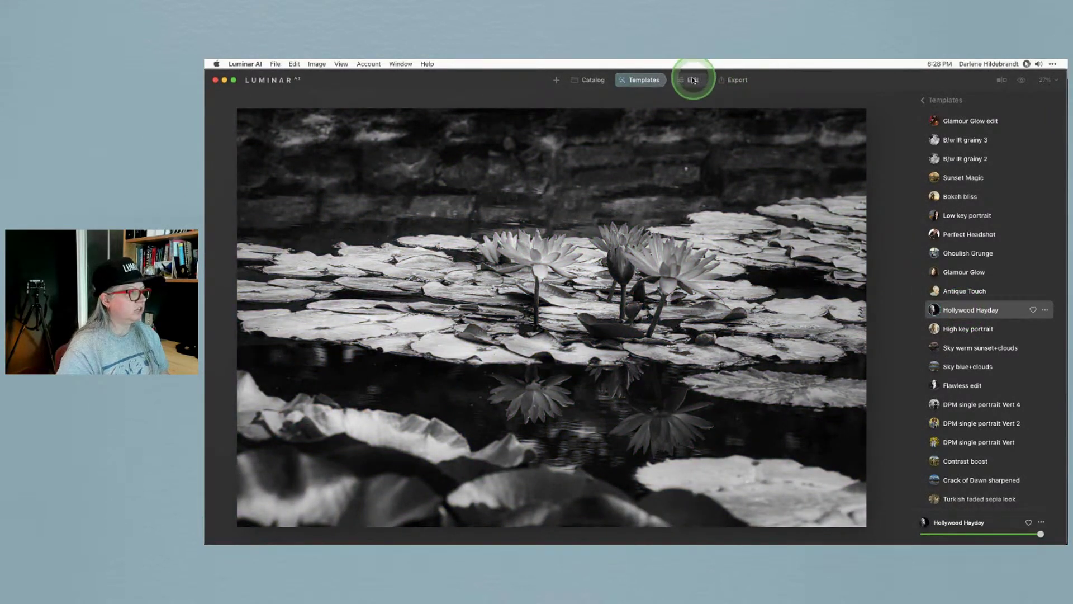
click(997, 317)
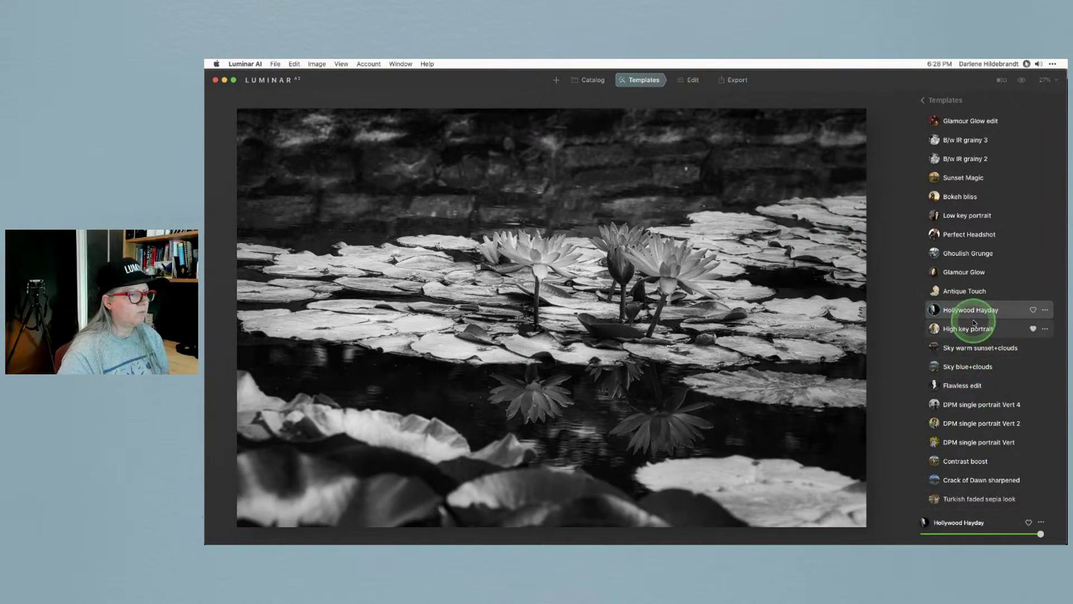
Apply the saved Bokeh bliss template to the pink lotus photo.
scroll(974, 335, up, 3)
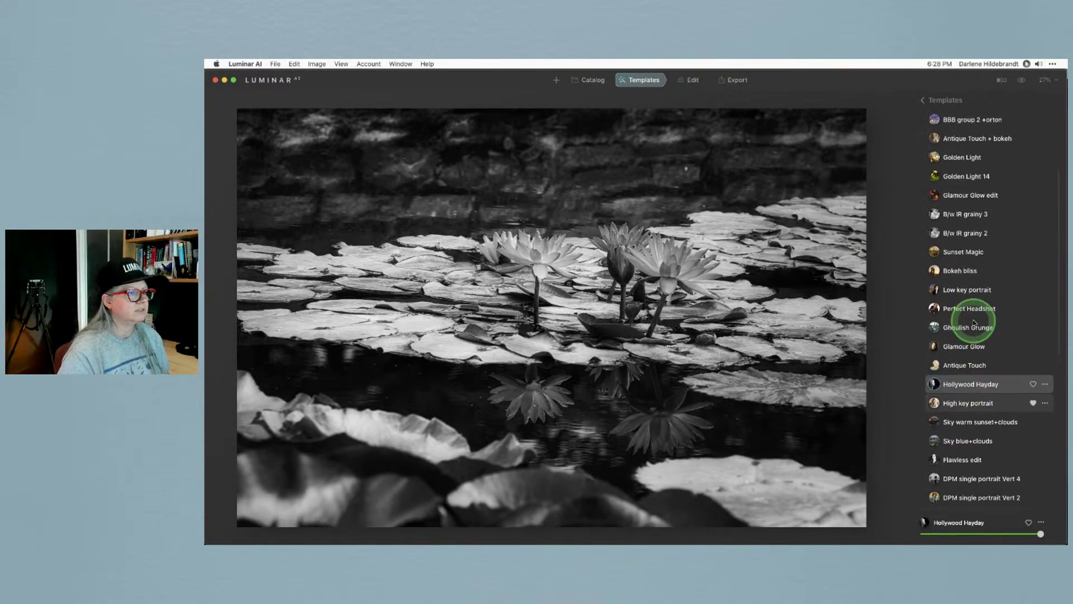
click(971, 272)
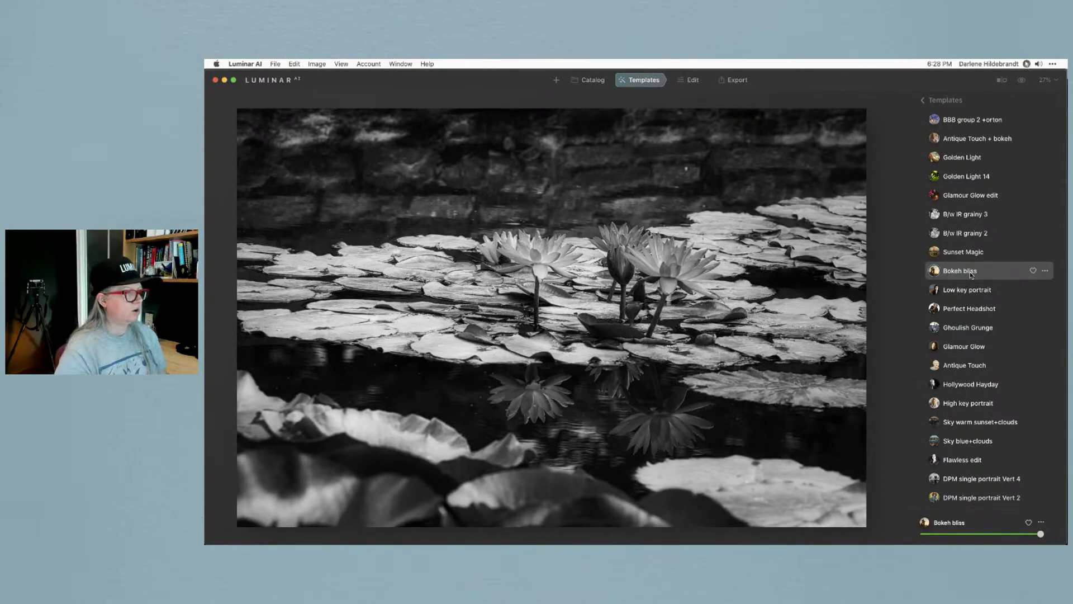
click(971, 273)
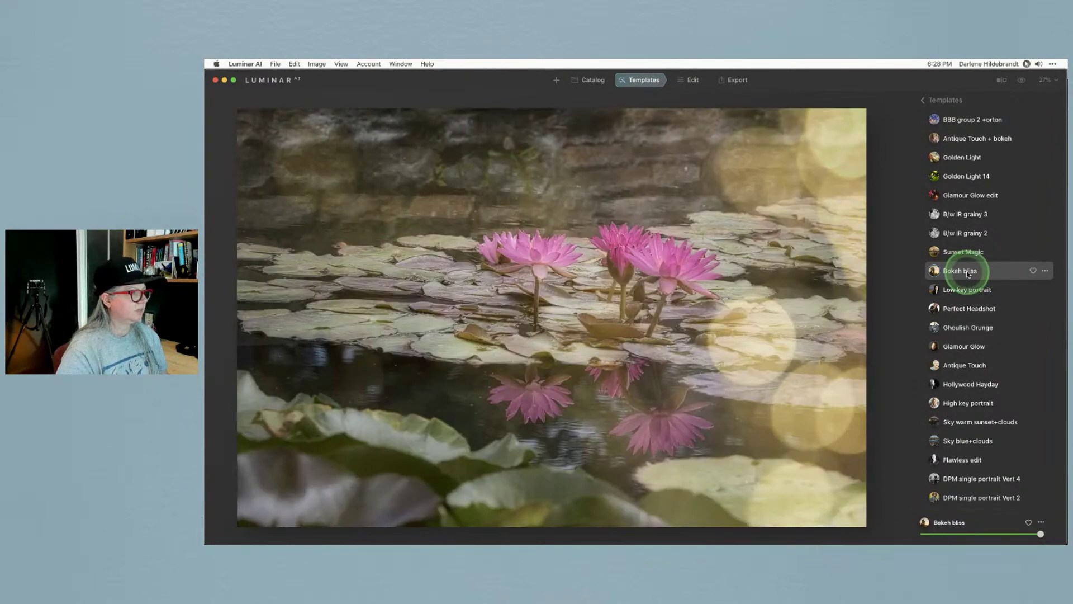
Flip the bokeh texture horizontally in Local Masking and set its Opacity to 59.
click(692, 81)
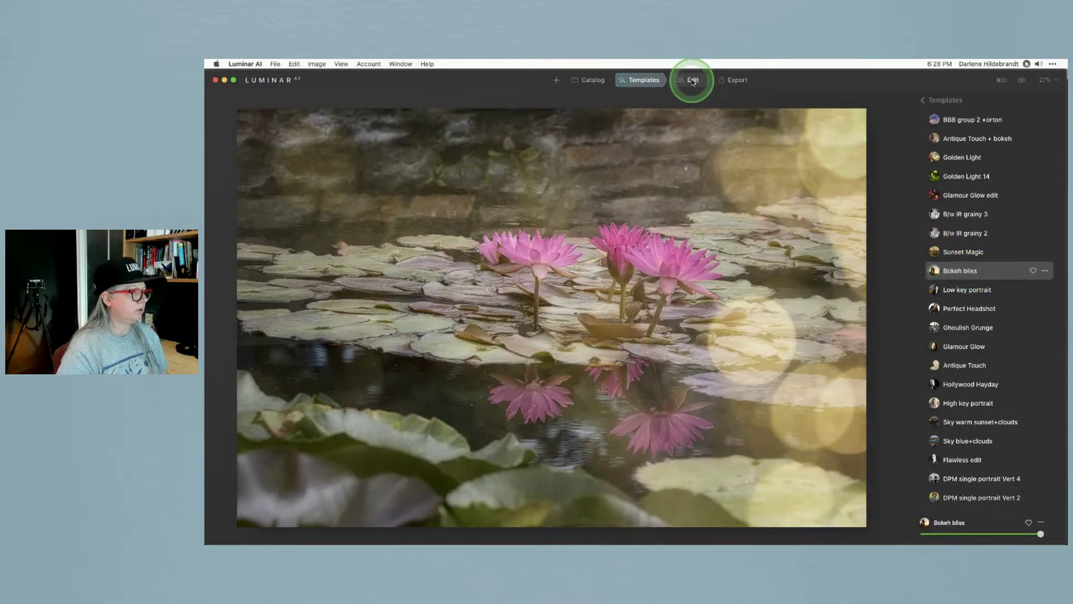
click(693, 81)
click(1023, 136)
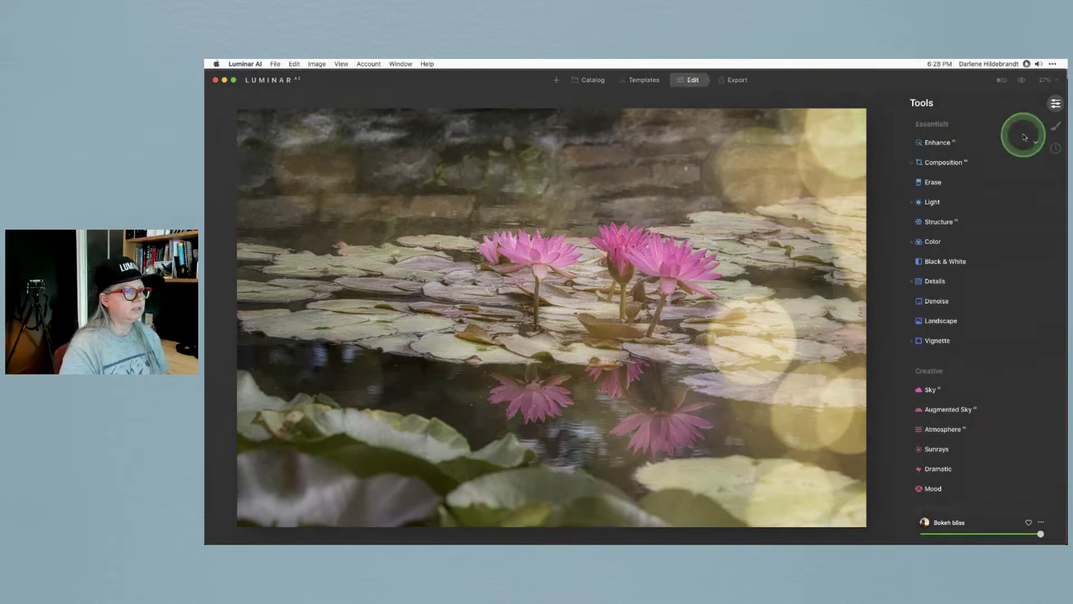
click(1055, 126)
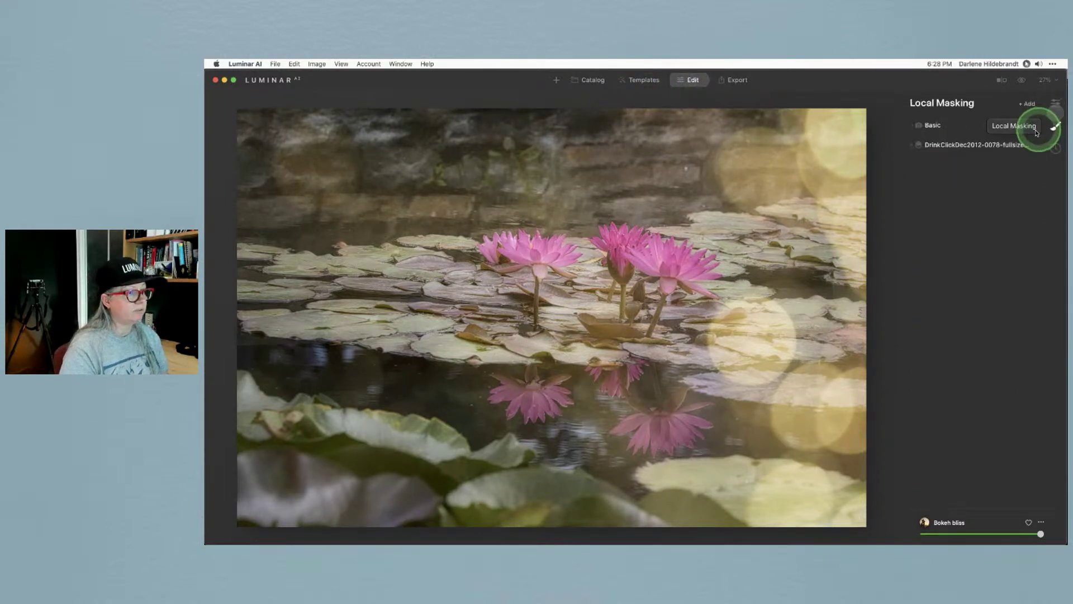
click(945, 146)
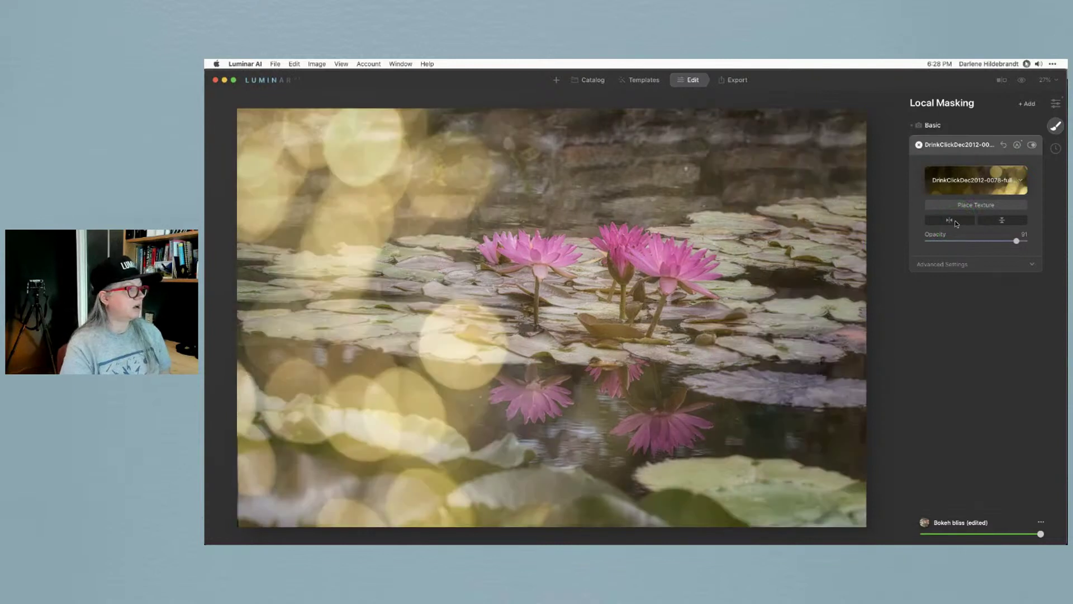
drag(963, 241, 985, 240)
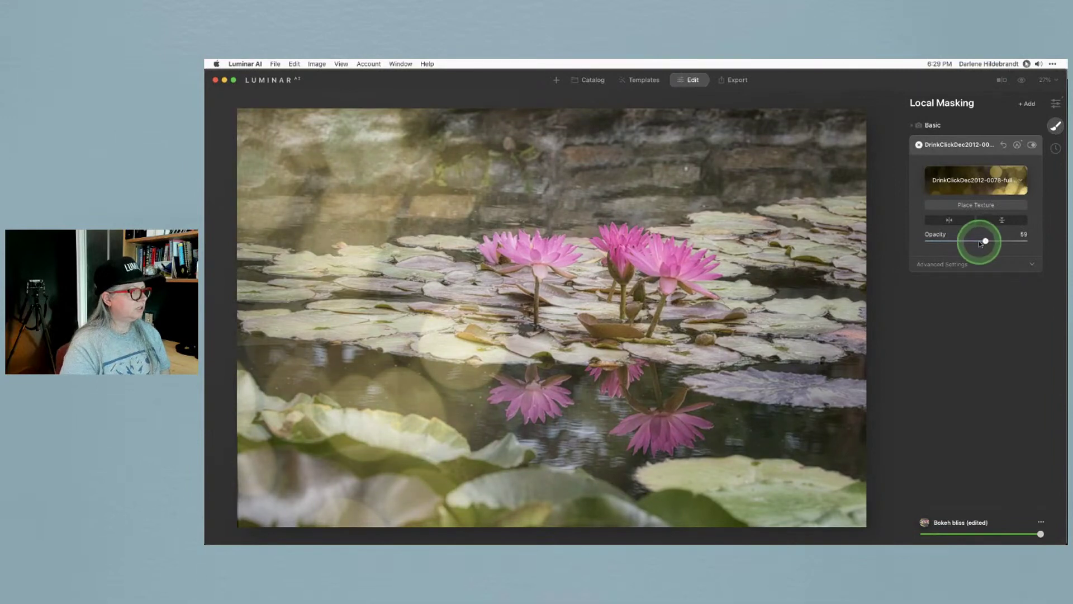
Return to the photo catalog and switch to Lightroom Classic.
click(594, 80)
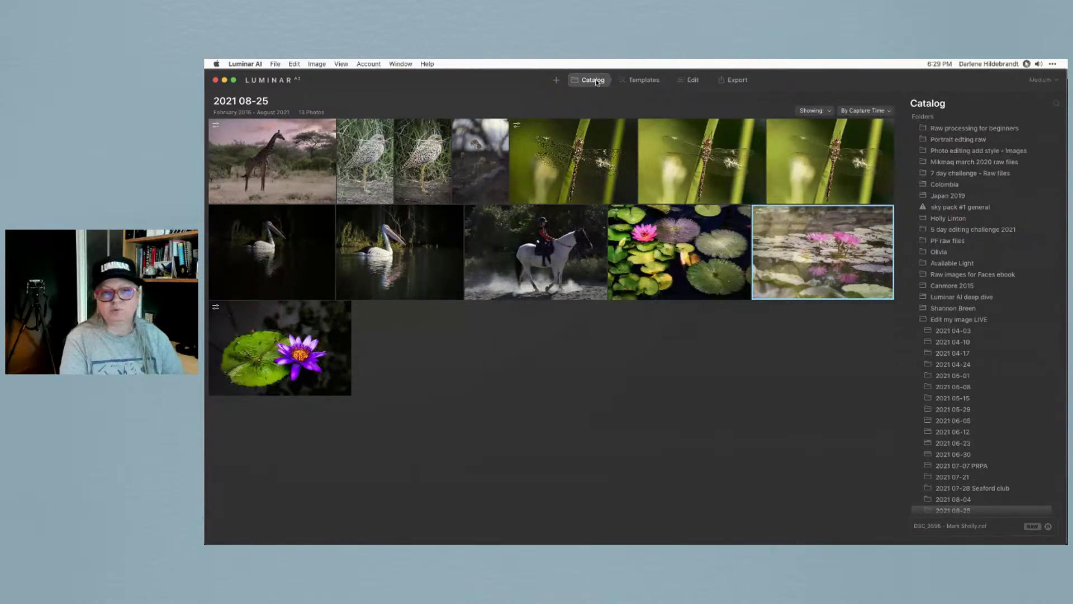
click(1037, 412)
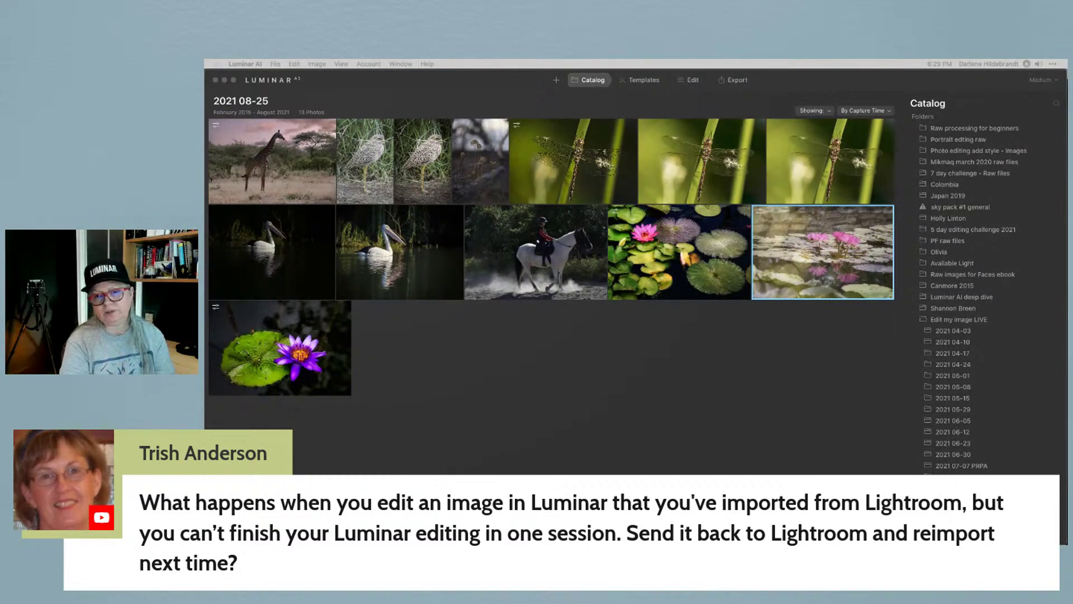
click(579, 382)
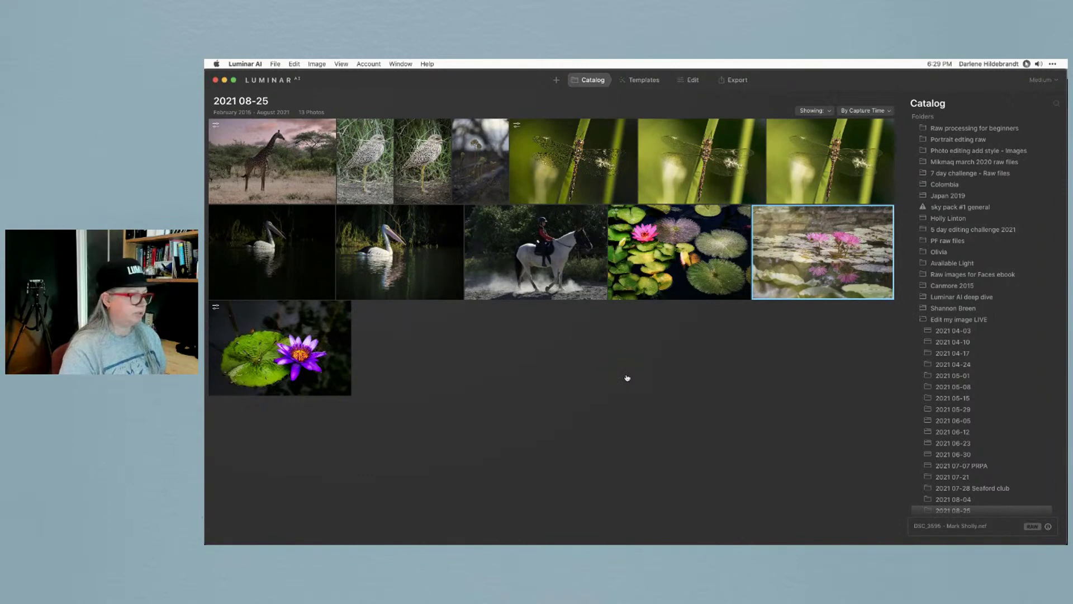
key(super+Tab)
mouse_move(627, 377)
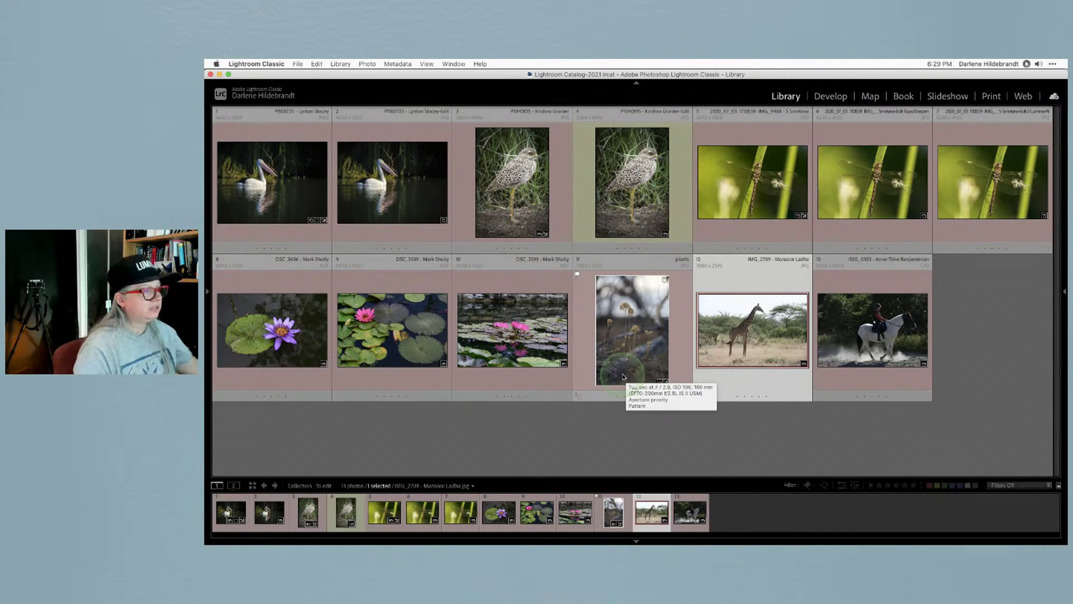
Send the vertical dried plants photo from the Lightroom library to Luminar AI for editing.
click(730, 335)
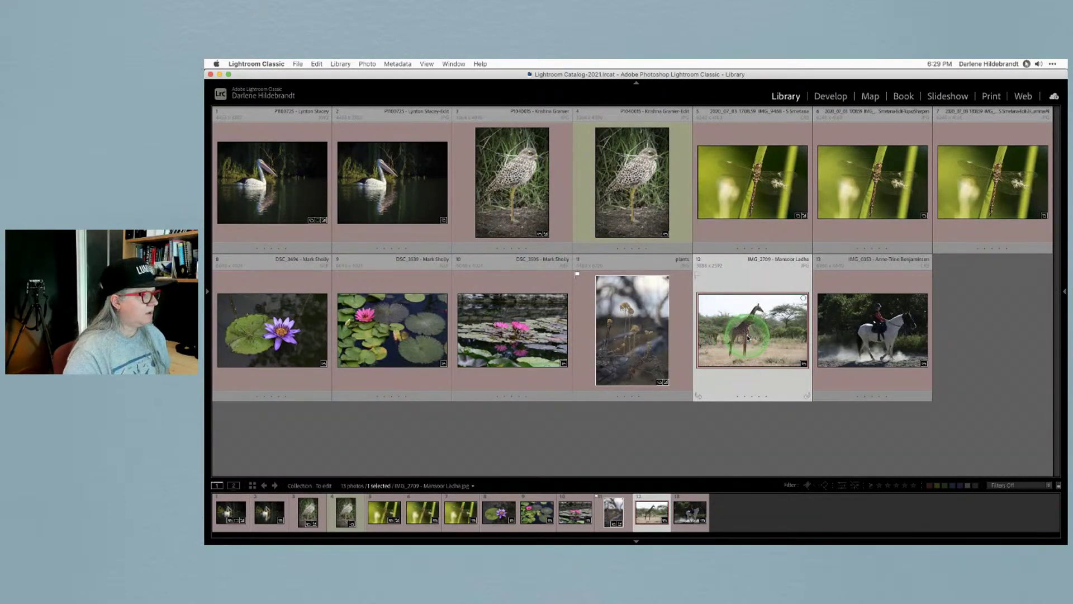
right_click(744, 334)
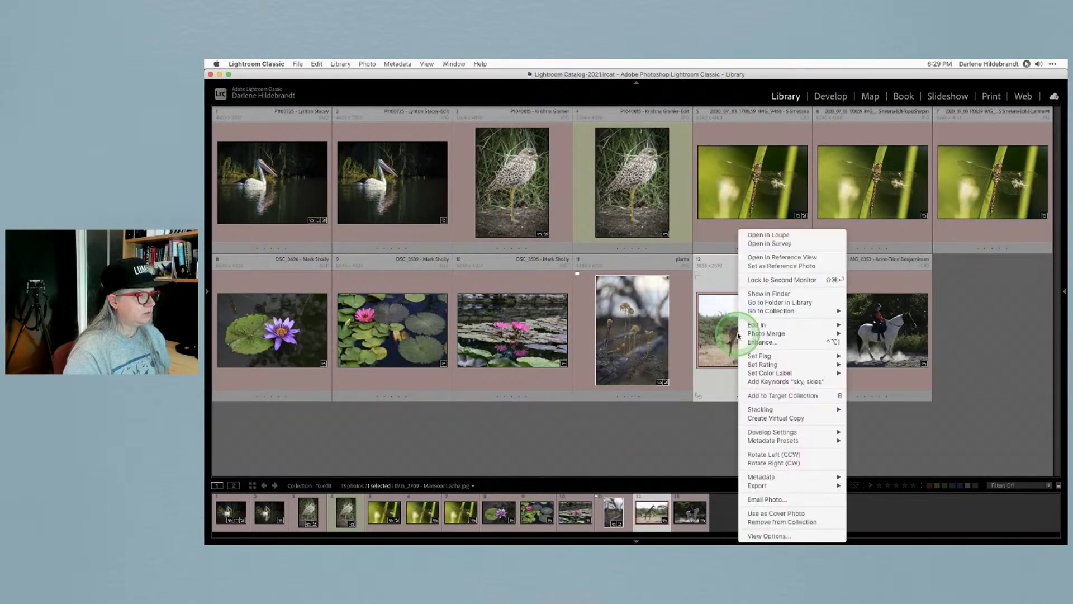
click(619, 329)
click(620, 329)
right_click(620, 324)
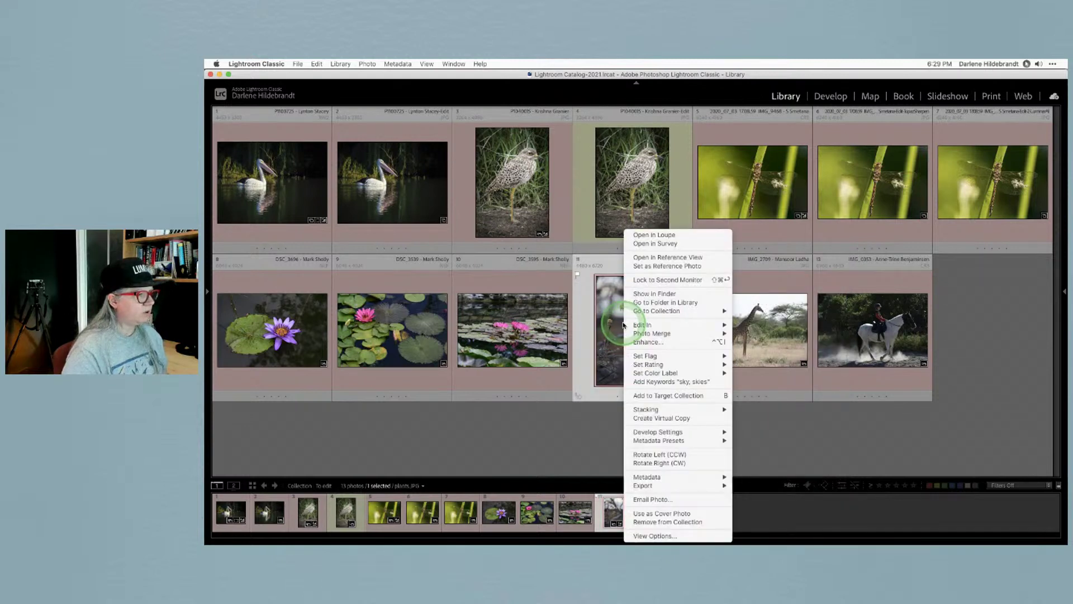
mouse_move(638, 326)
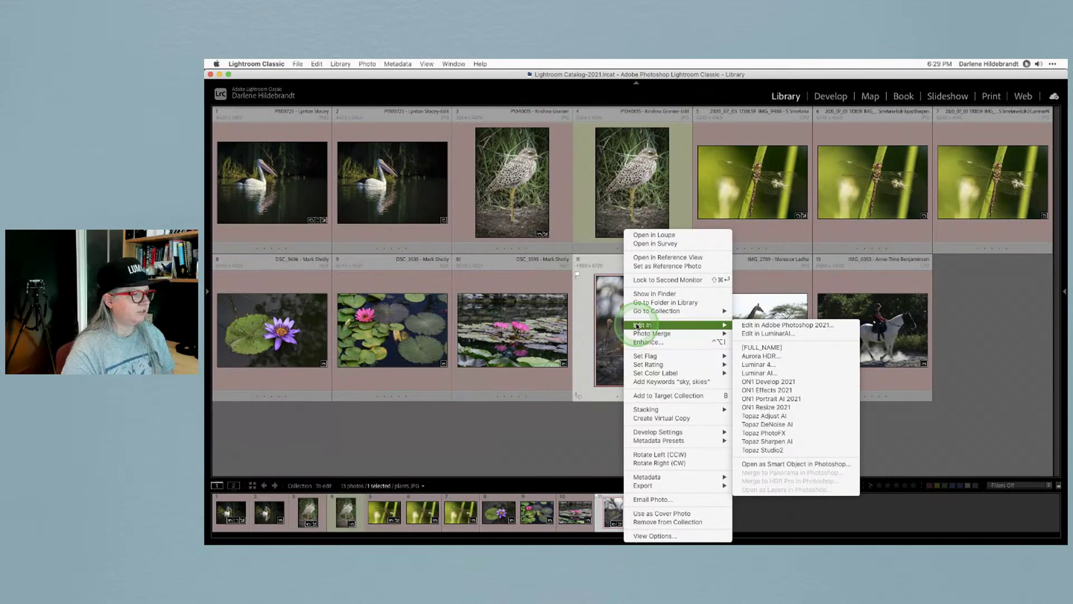
click(759, 373)
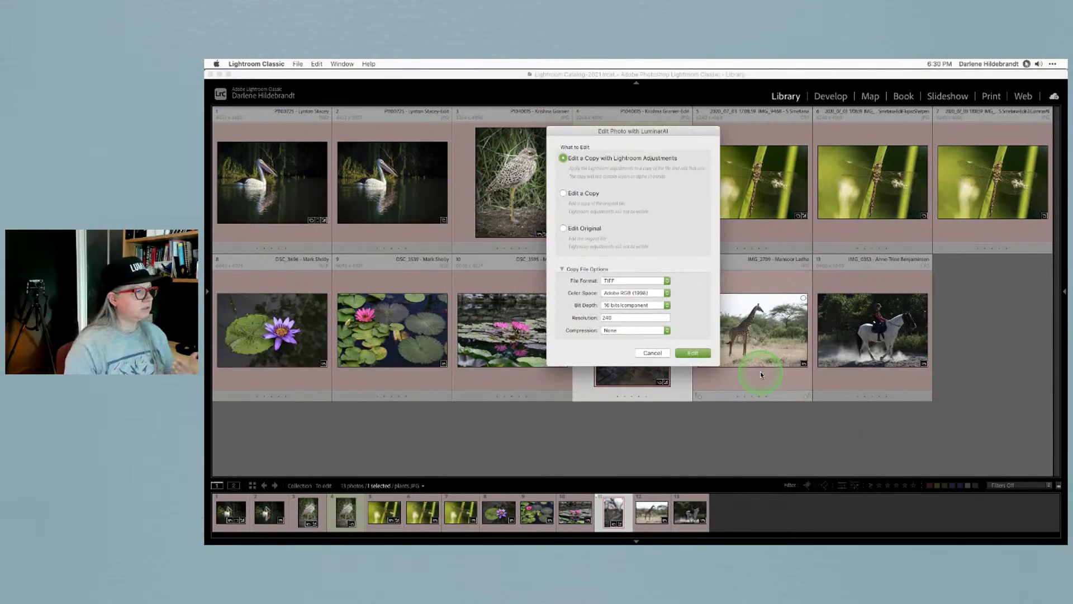
Set the copy's file format to JPEG and start editing a copy with Lightroom adjustments.
click(624, 281)
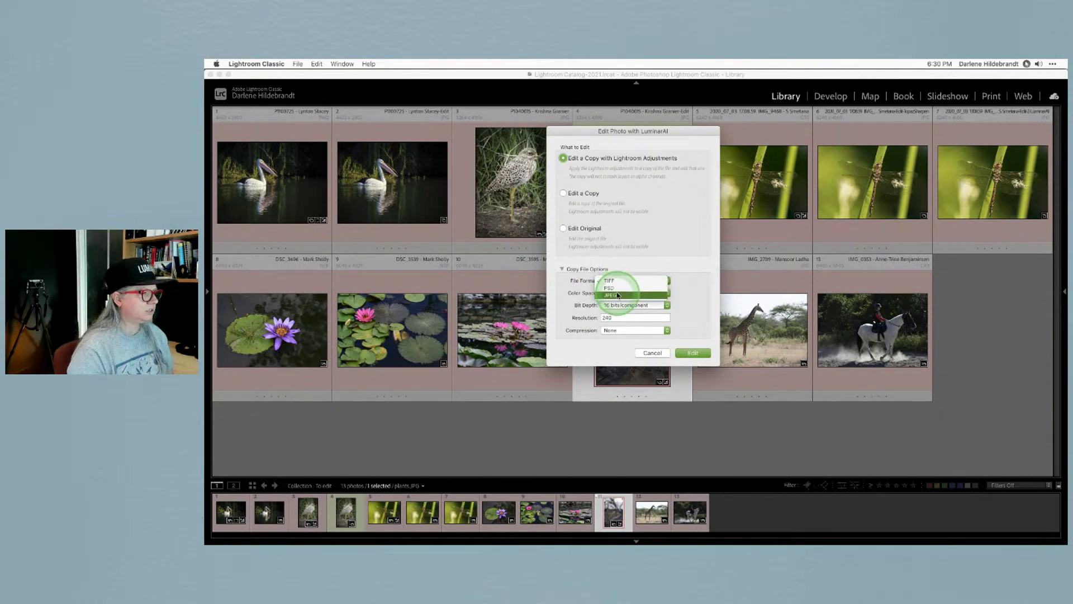
click(618, 295)
click(618, 293)
click(619, 307)
click(691, 353)
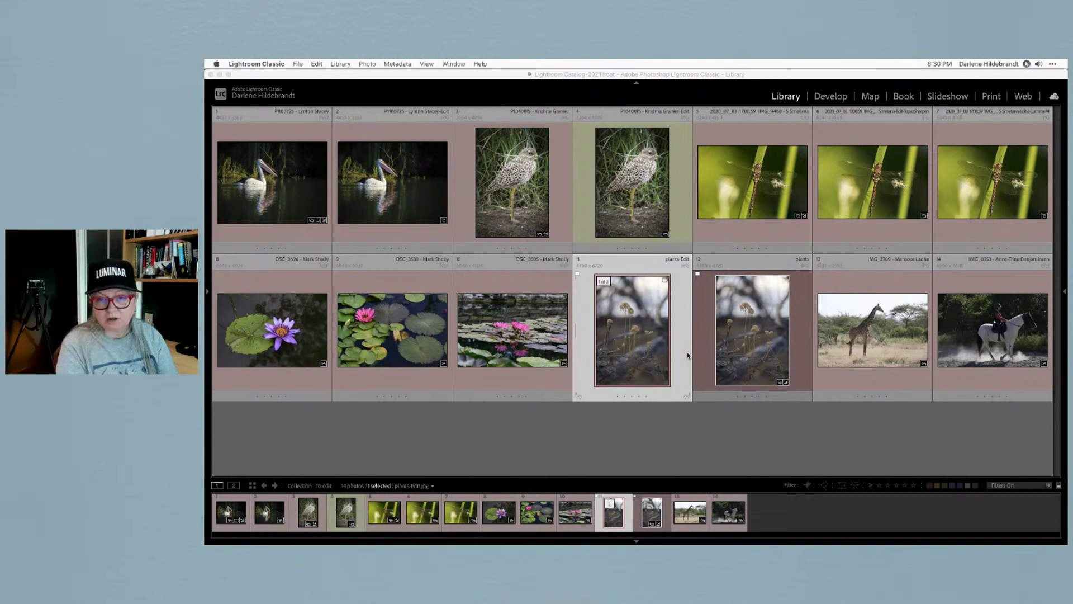
Ignore the non-responsive applications notice and switch to Luminar AI with the dried plants photo.
click(684, 352)
click(737, 337)
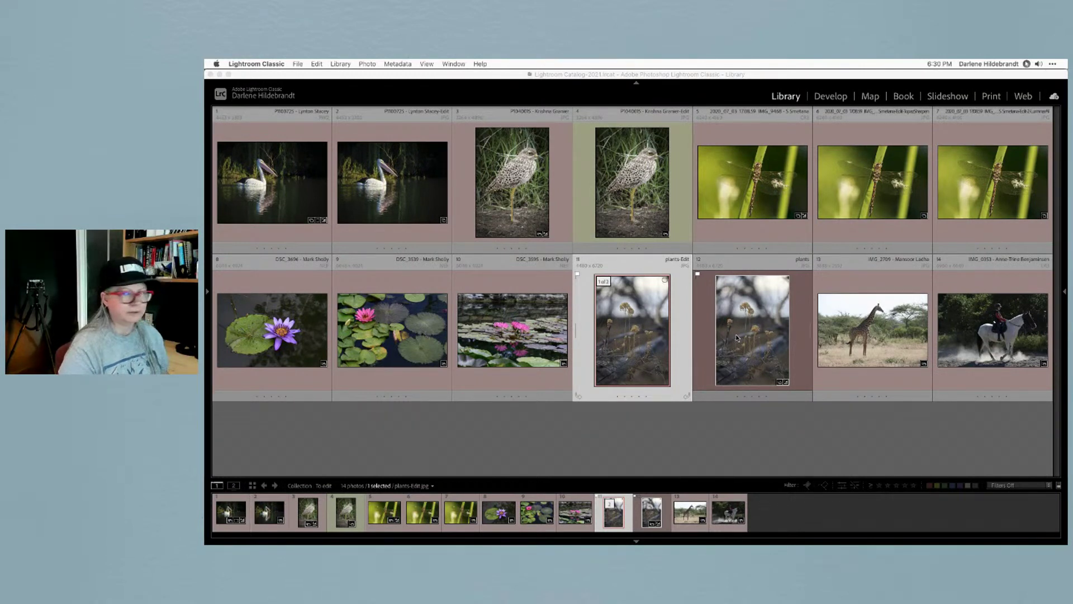
click(765, 326)
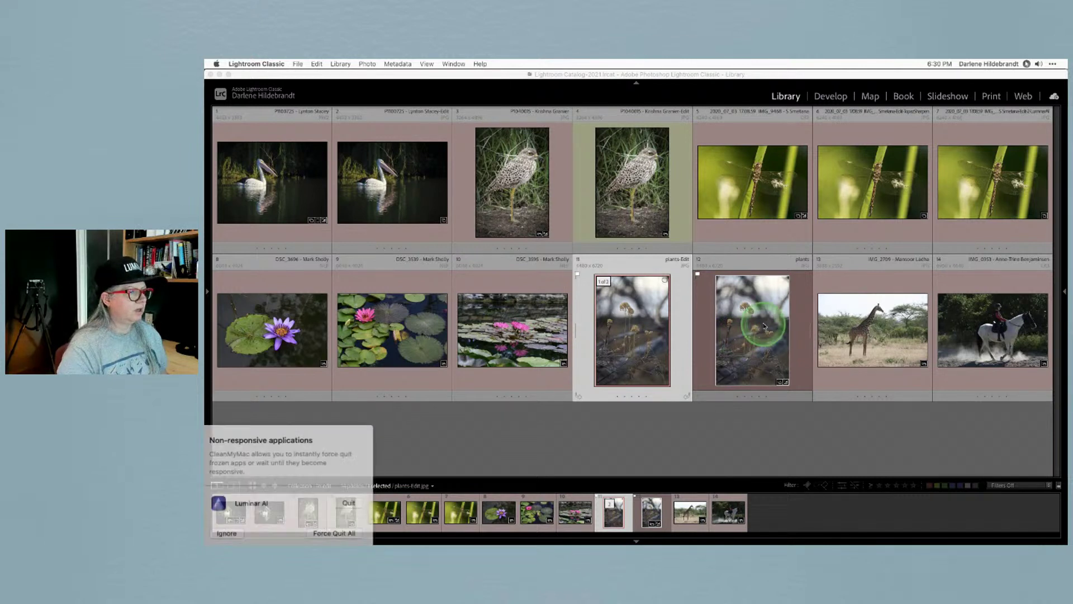
click(229, 527)
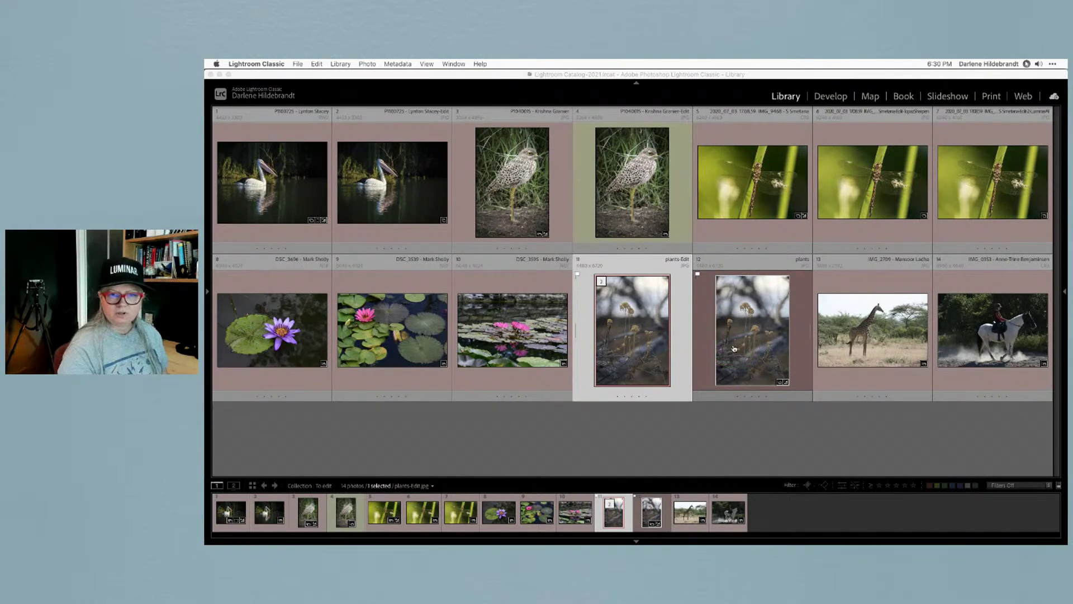
key(super+Tab)
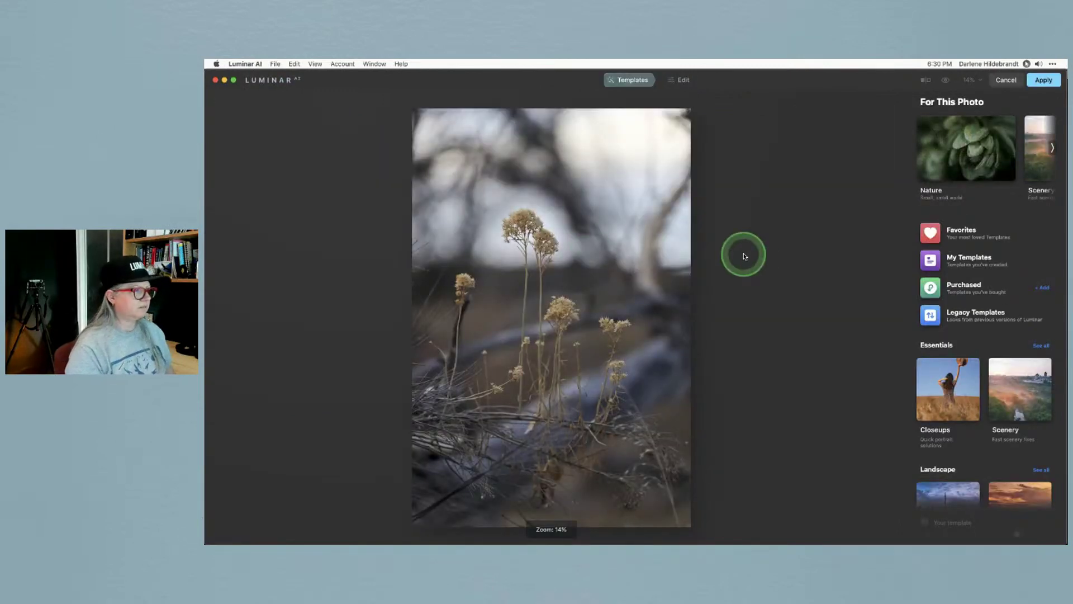
Use the Golden Light template from My Templates on the dried plants photo and apply the edit back to Lightroom.
click(935, 261)
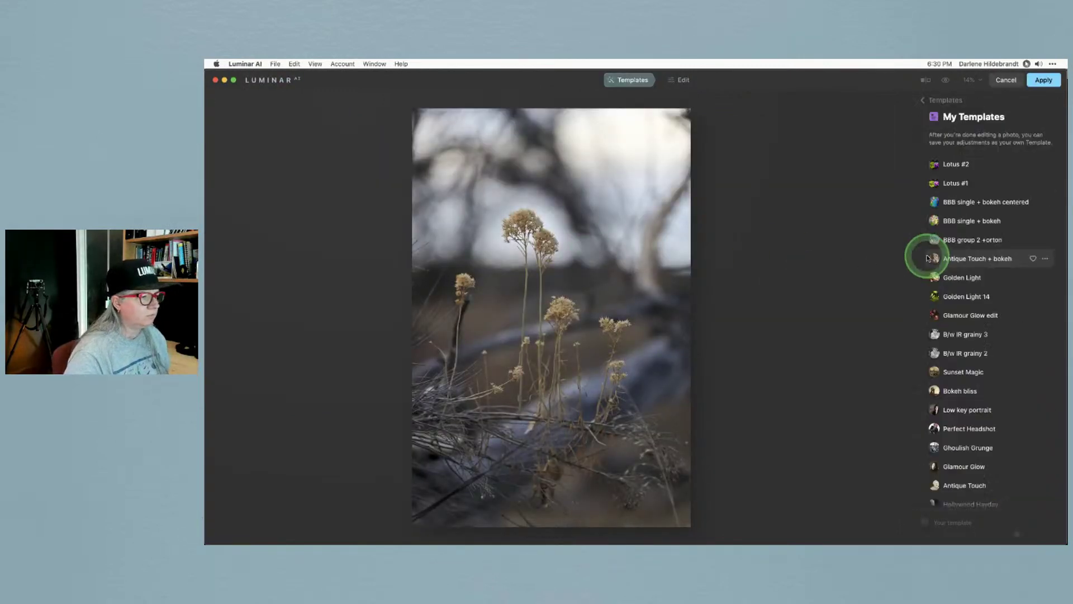
click(957, 279)
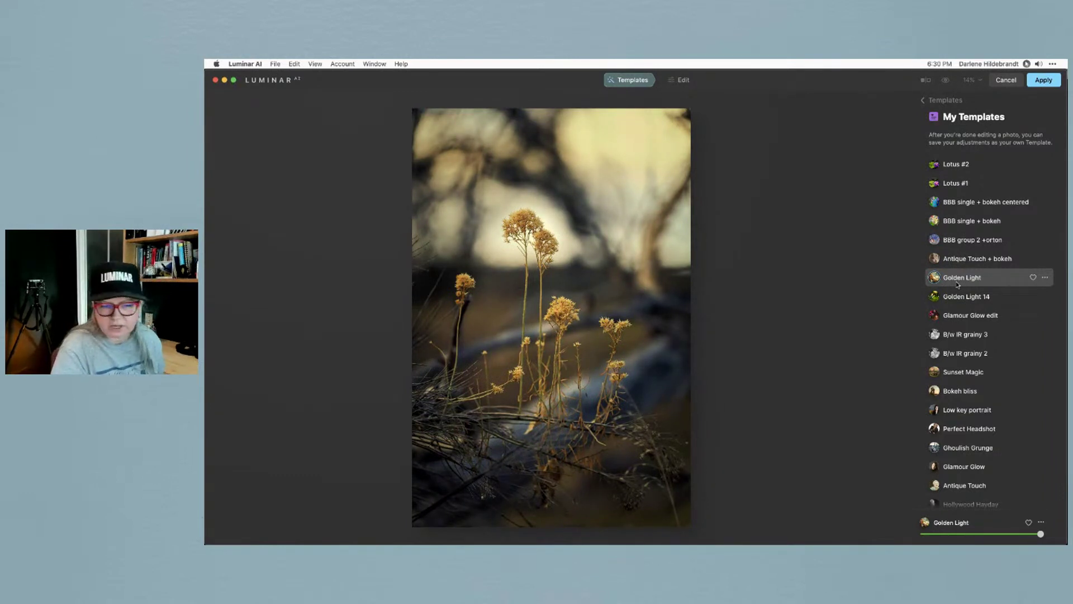
click(973, 285)
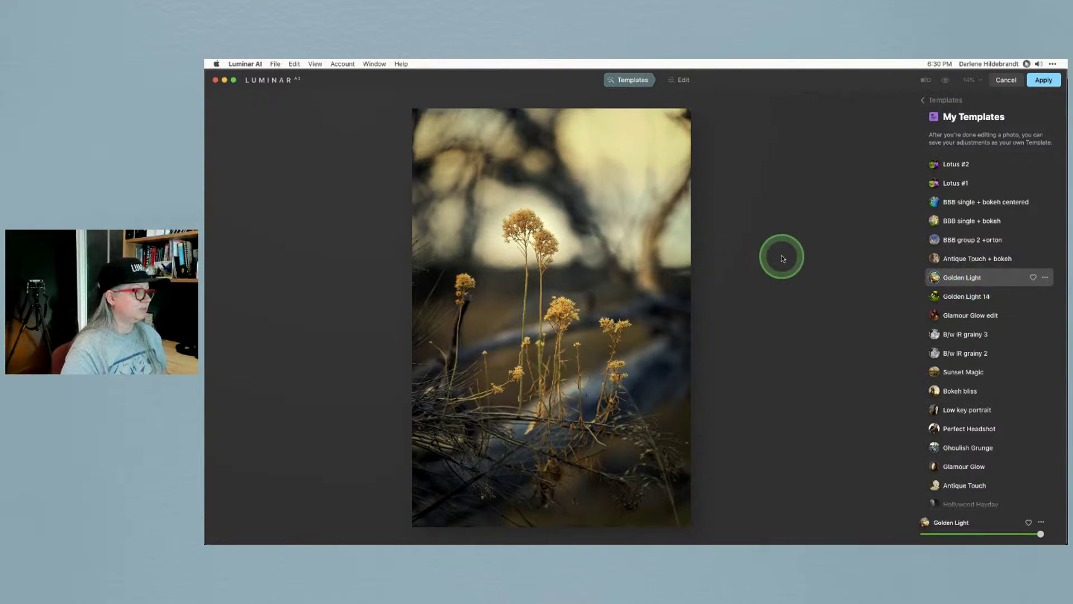
click(1044, 80)
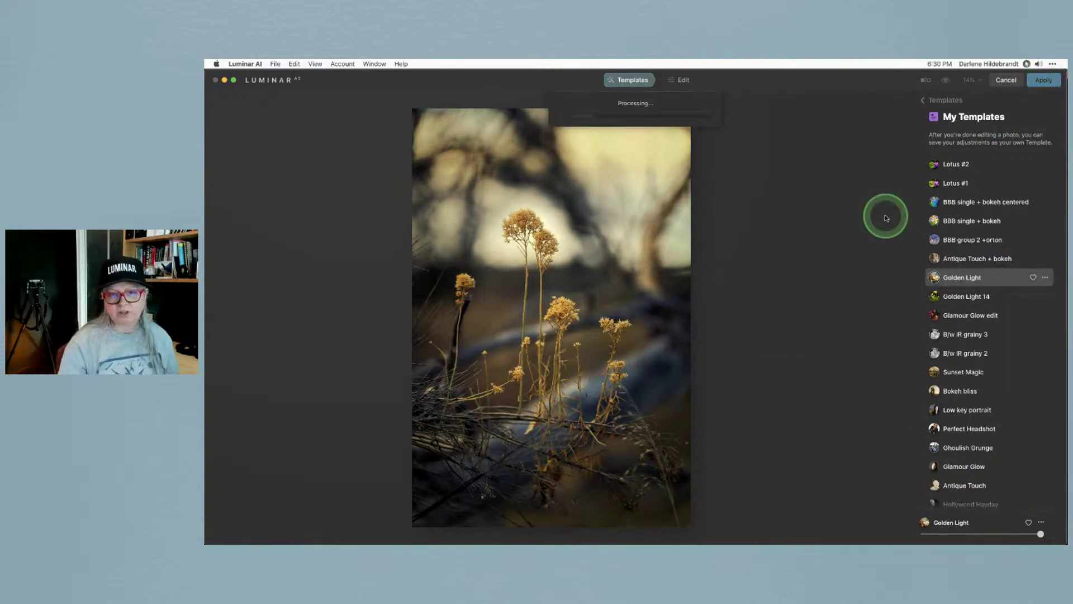
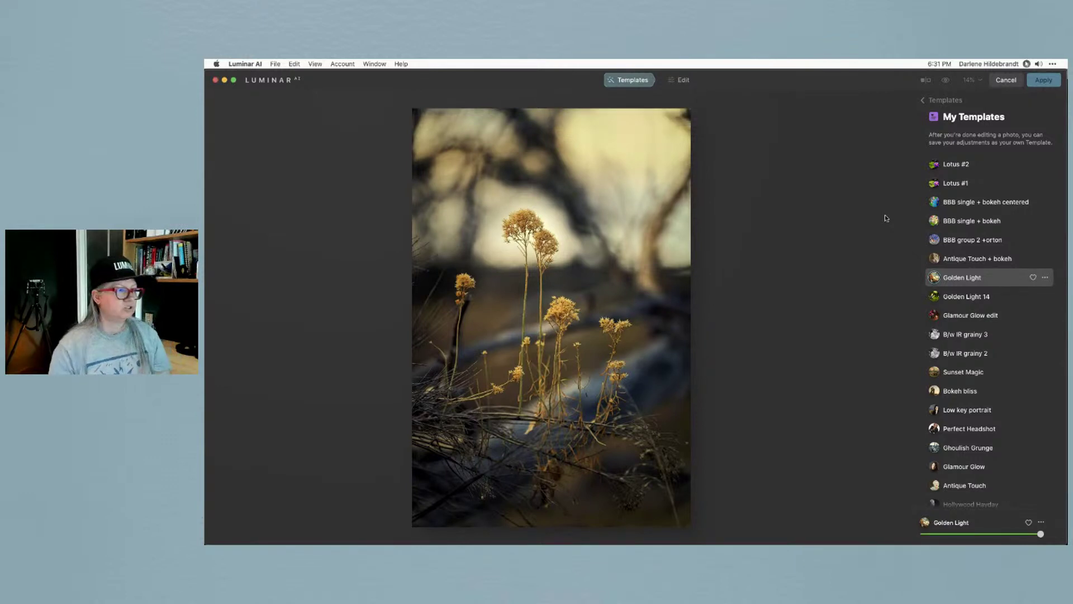
double_click(799, 215)
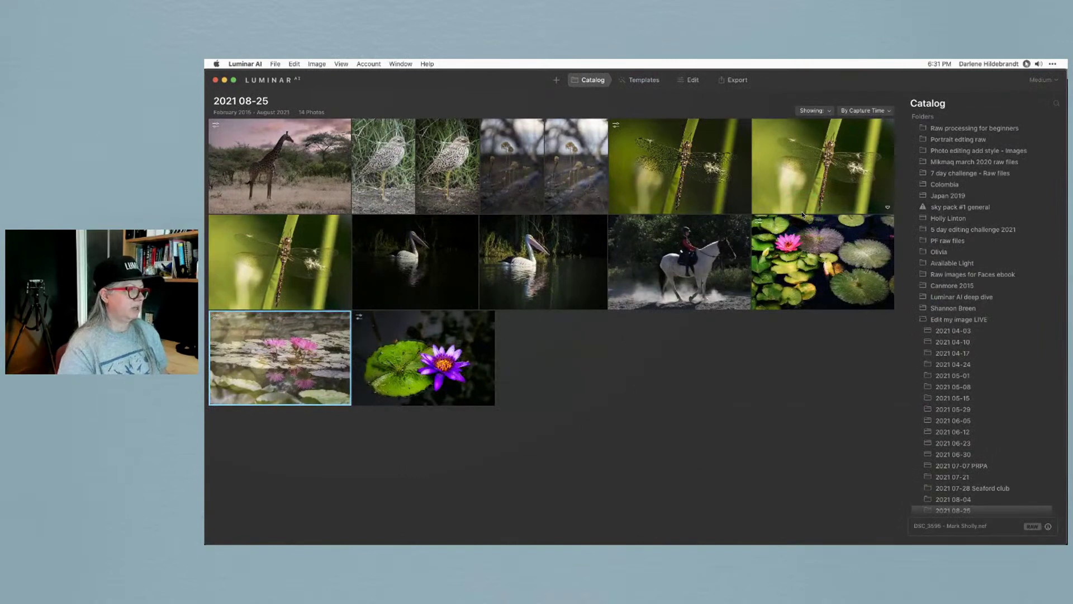
Switch to Lightroom Classic and open the original, unedited plants photo as a Smart Object in Photoshop.
click(803, 214)
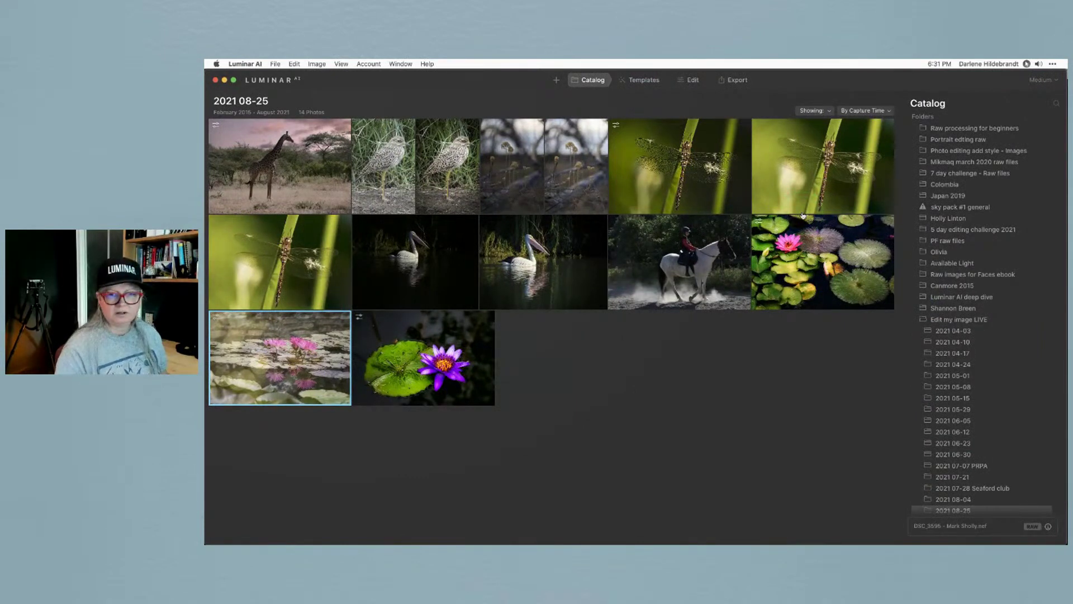
key(super+Tab)
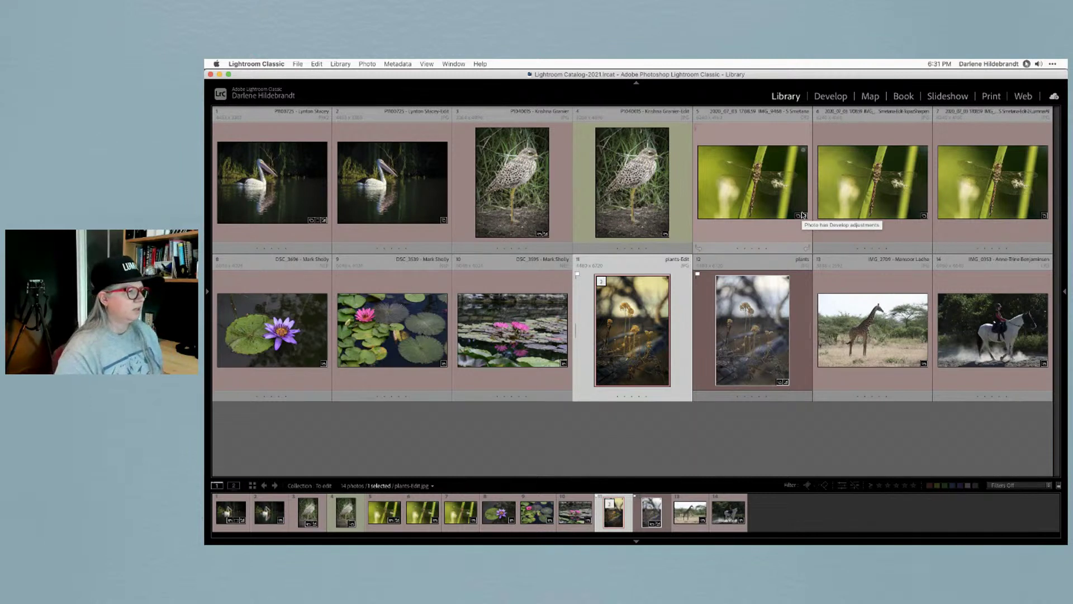
click(727, 341)
click(742, 328)
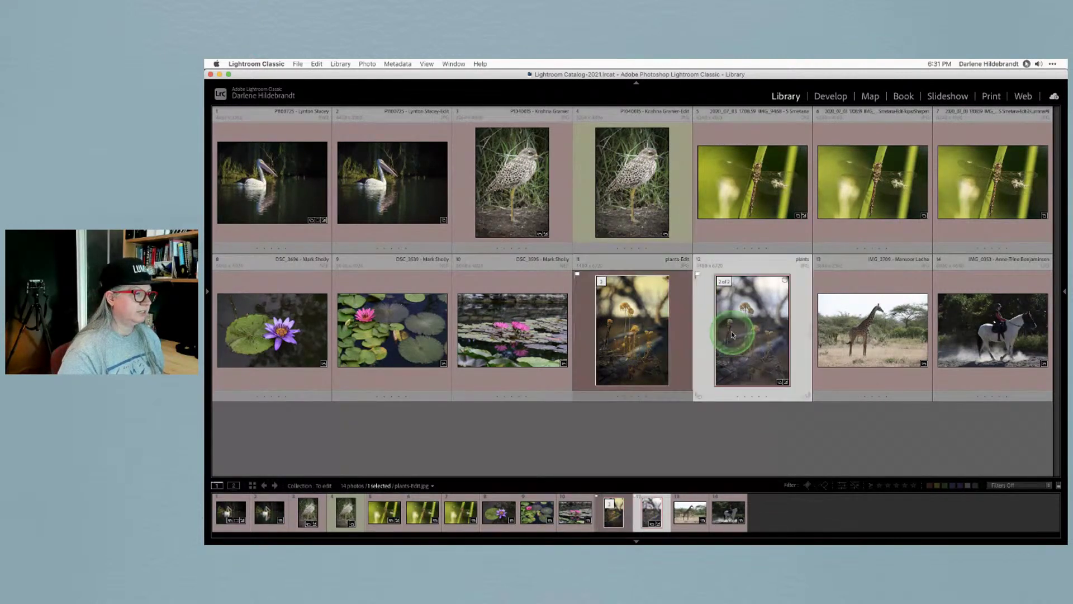
click(749, 311)
right_click(750, 311)
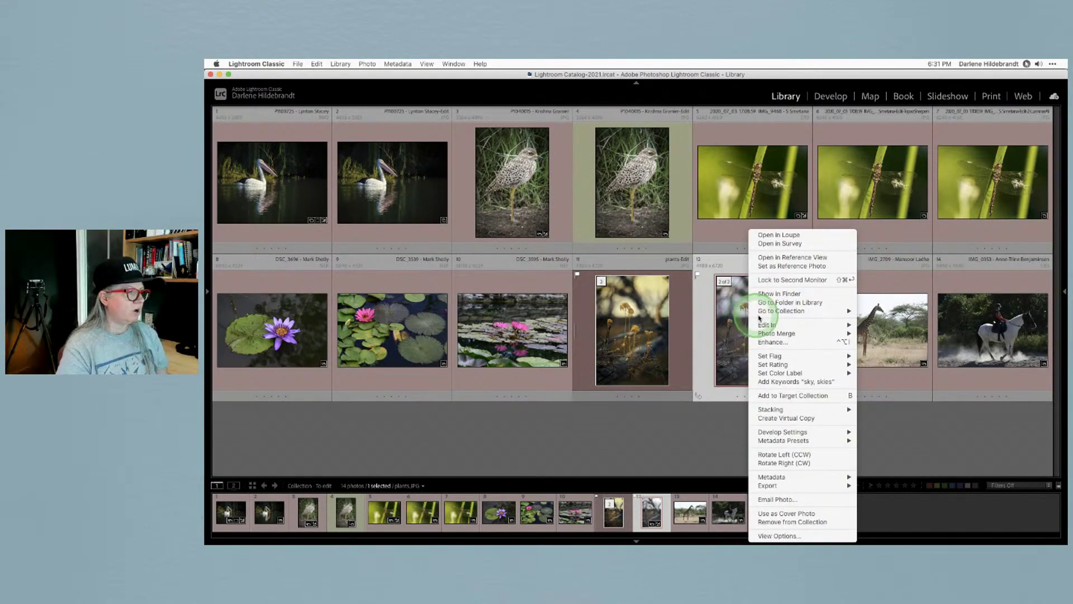
click(768, 326)
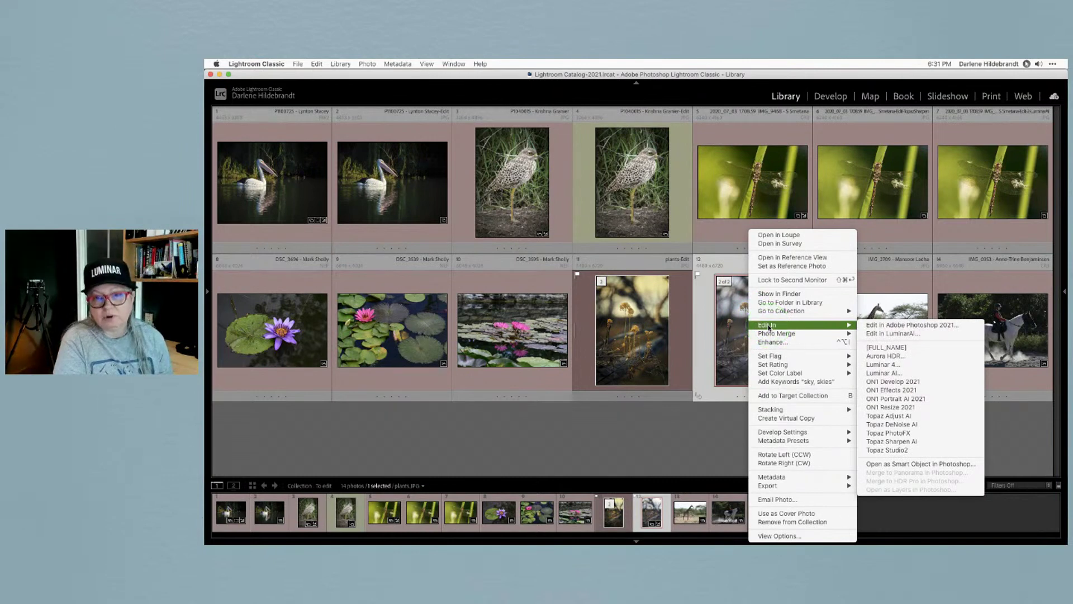
click(770, 326)
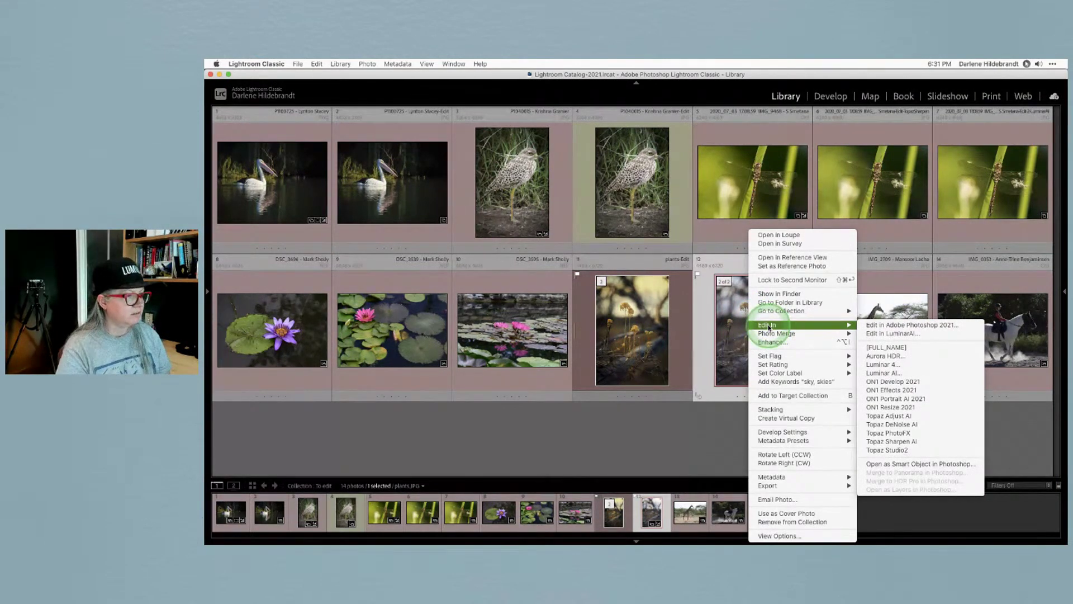
click(772, 326)
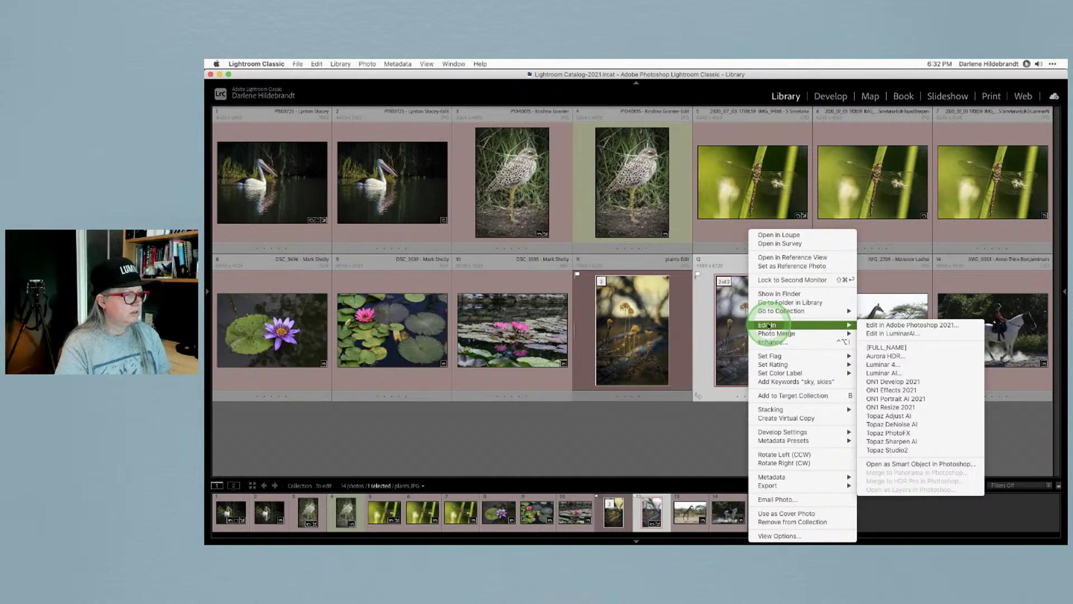
click(907, 464)
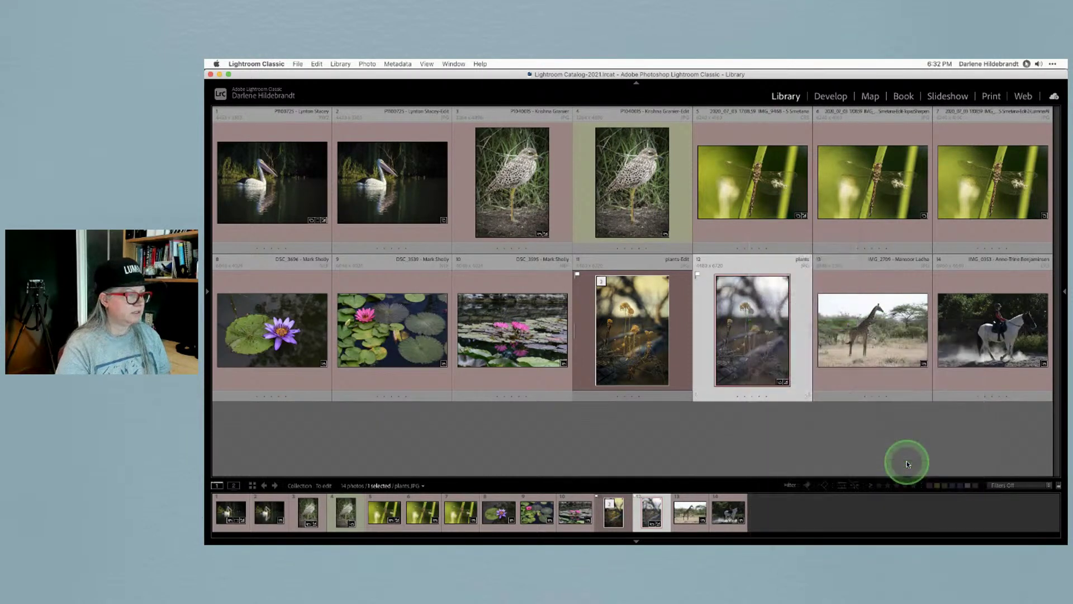
click(806, 394)
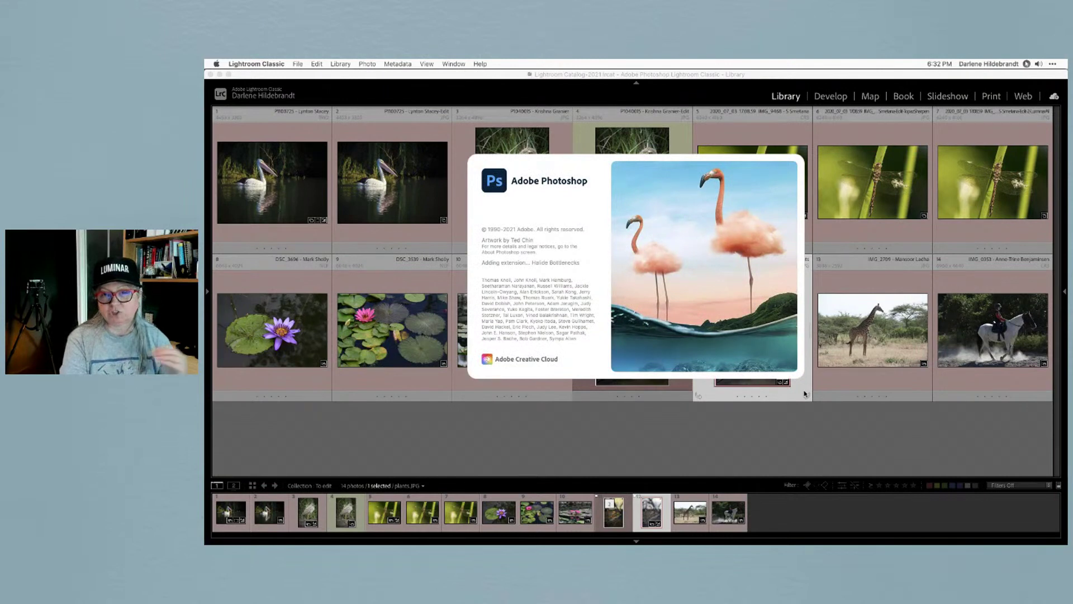
click(805, 393)
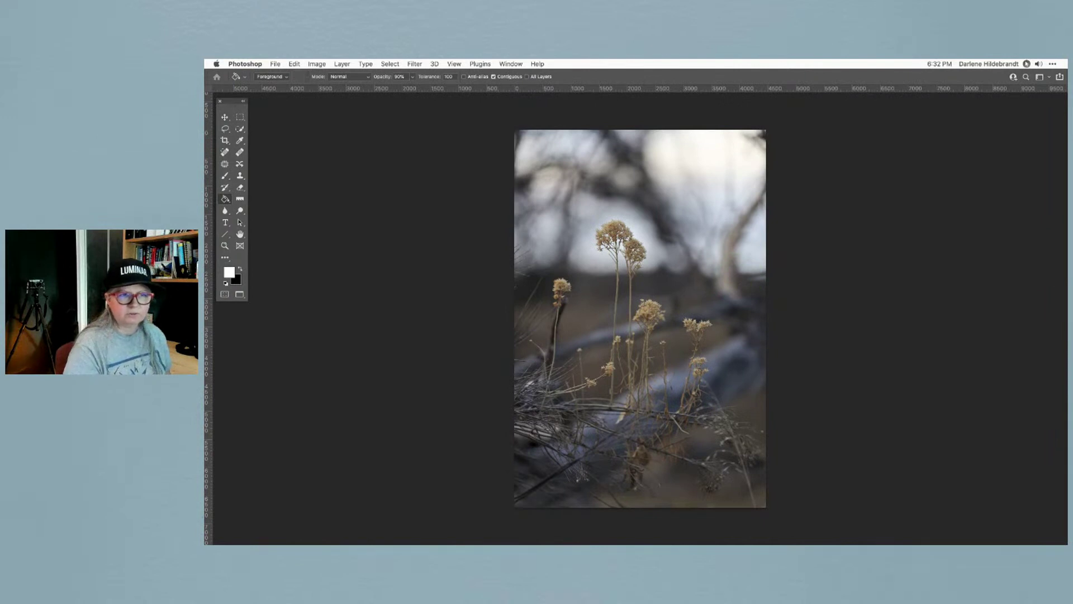
Reposition the layers list beside the photo and set its layer previews to Large Thumbnails.
drag(810, 120, 941, 118)
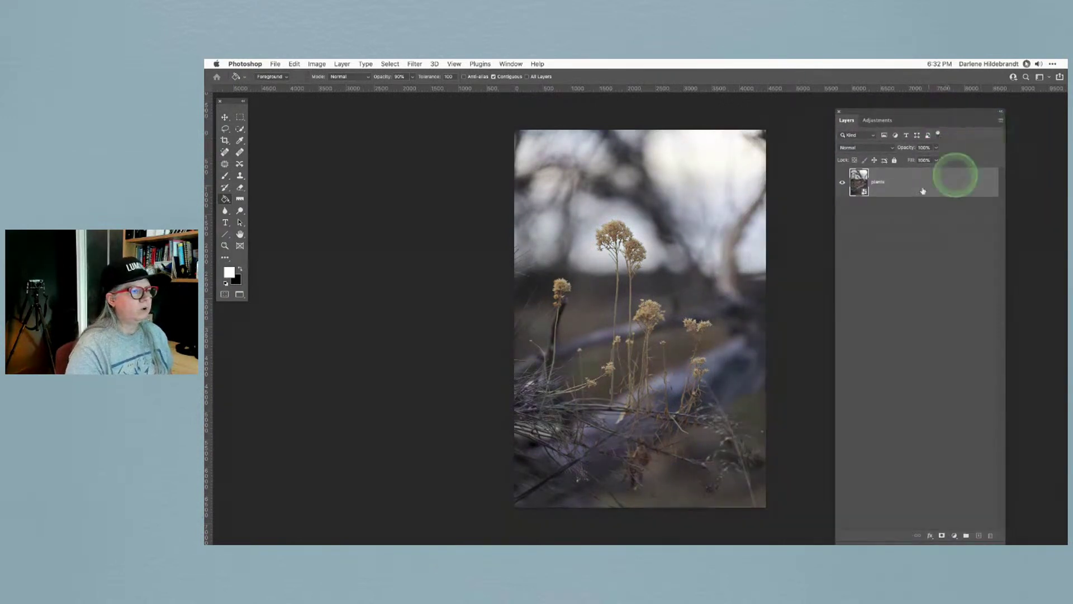
right_click(931, 178)
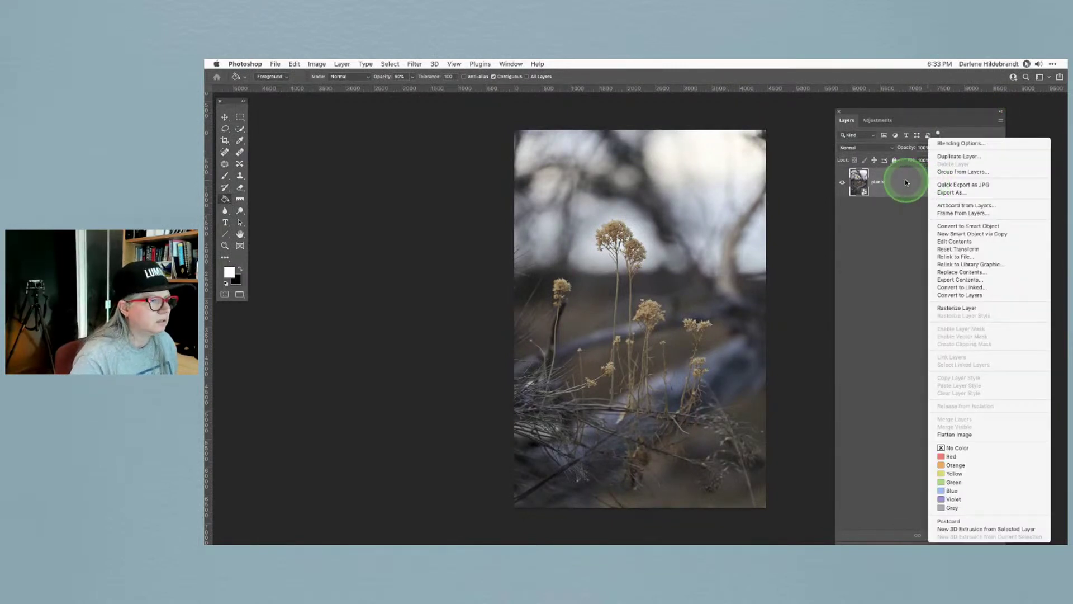
click(905, 181)
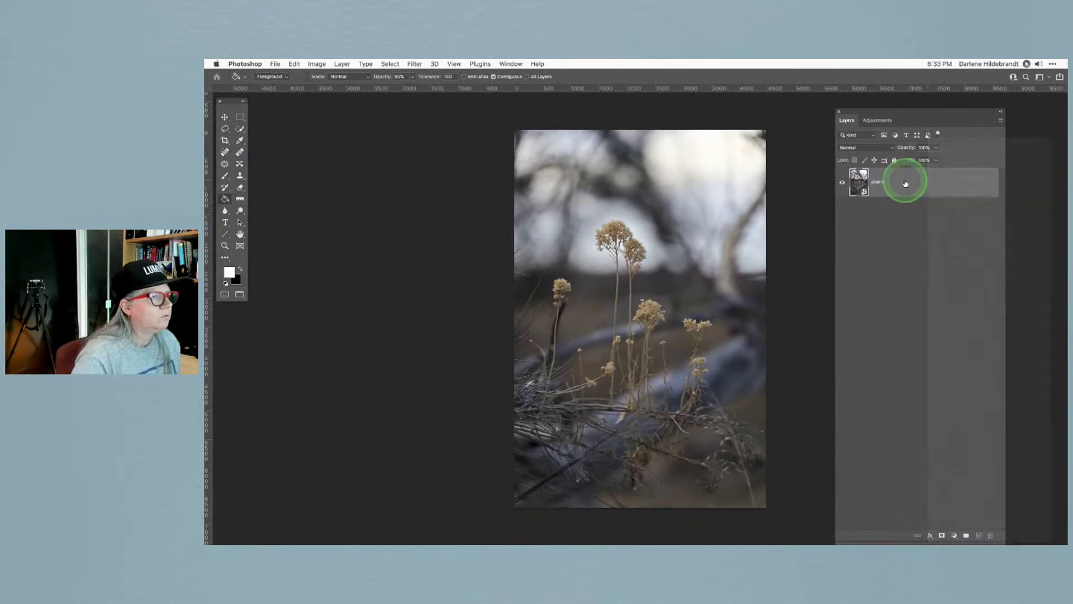
click(999, 123)
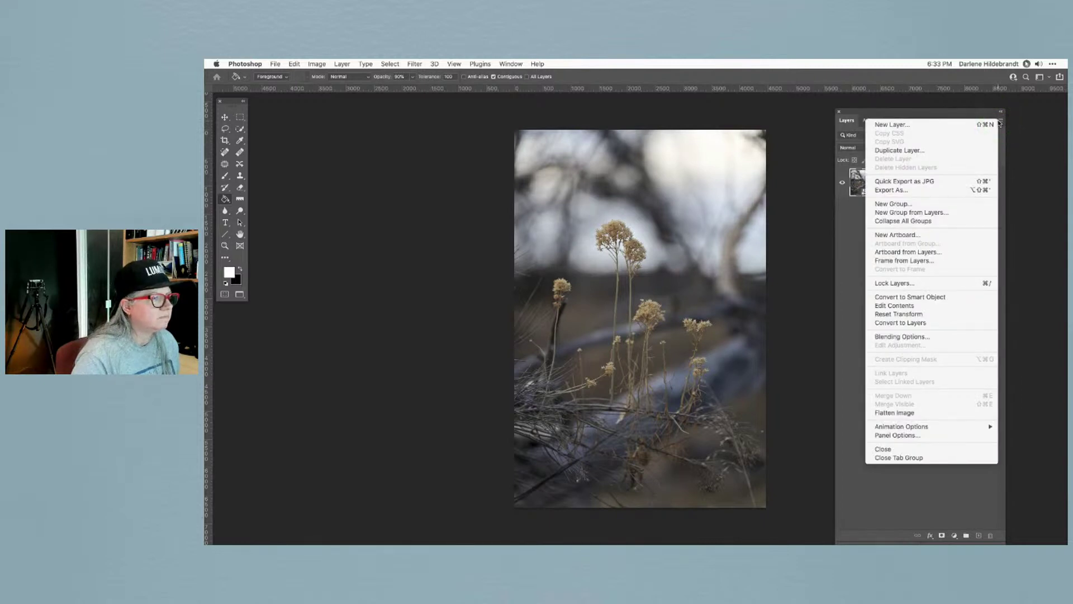
click(845, 219)
right_click(861, 188)
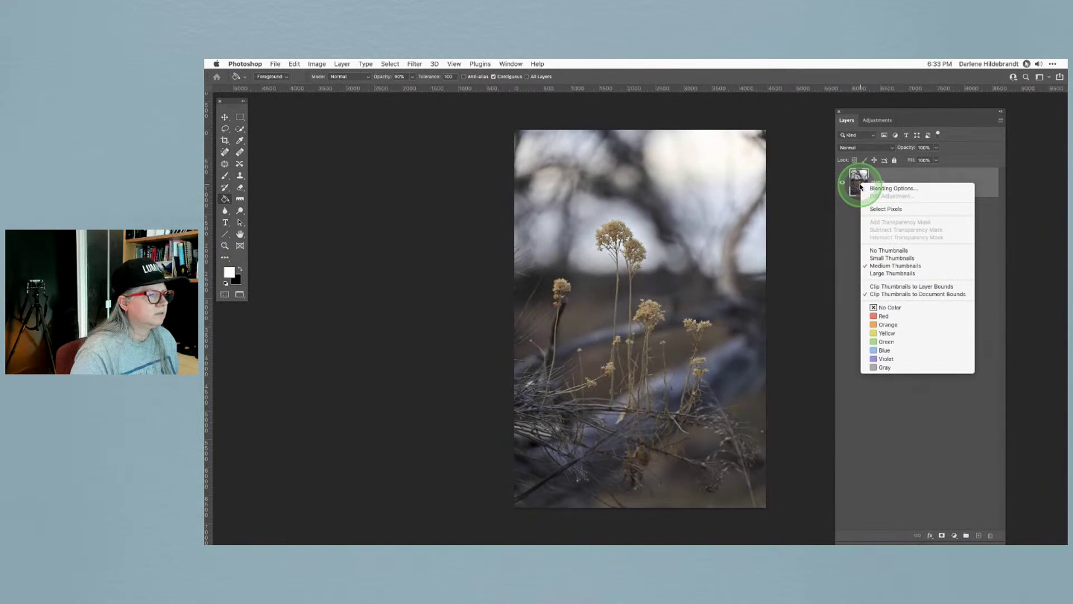
click(889, 273)
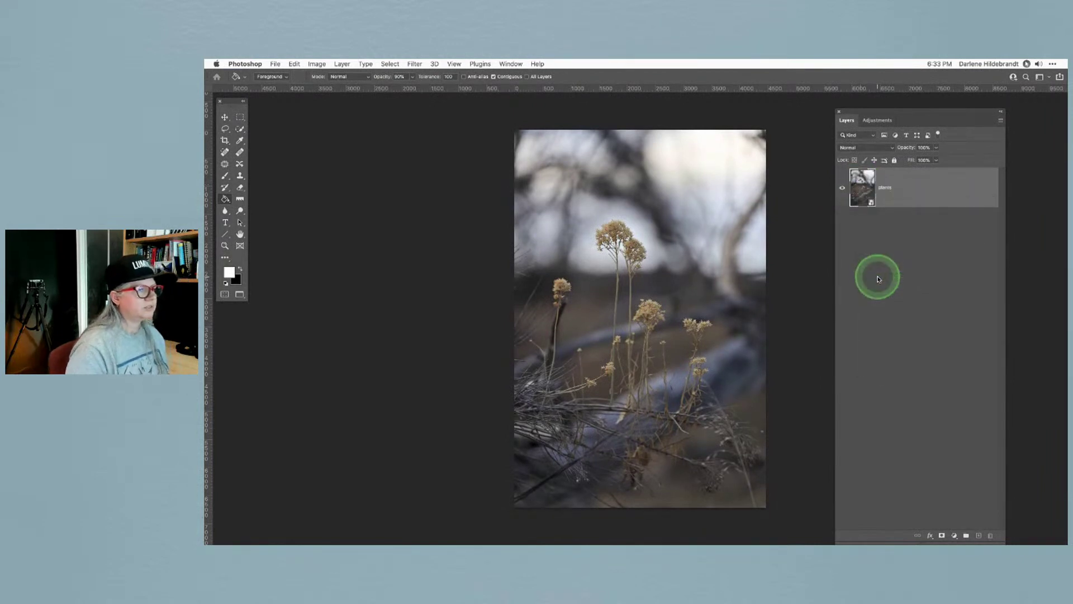
click(873, 208)
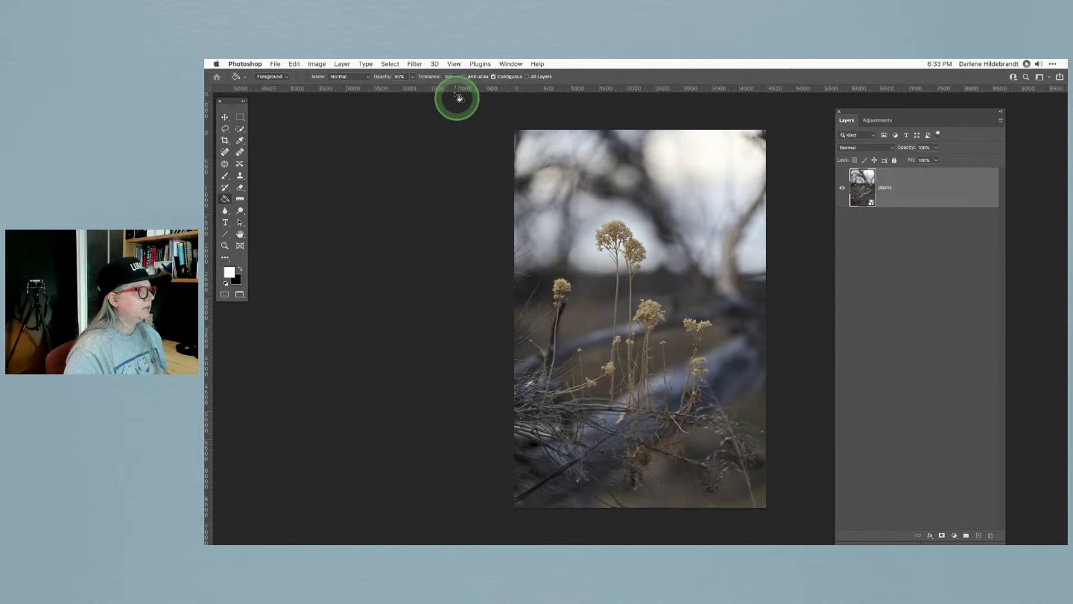
Run the Skylum Software Luminar AI filter on the plants Smart Object layer.
click(417, 64)
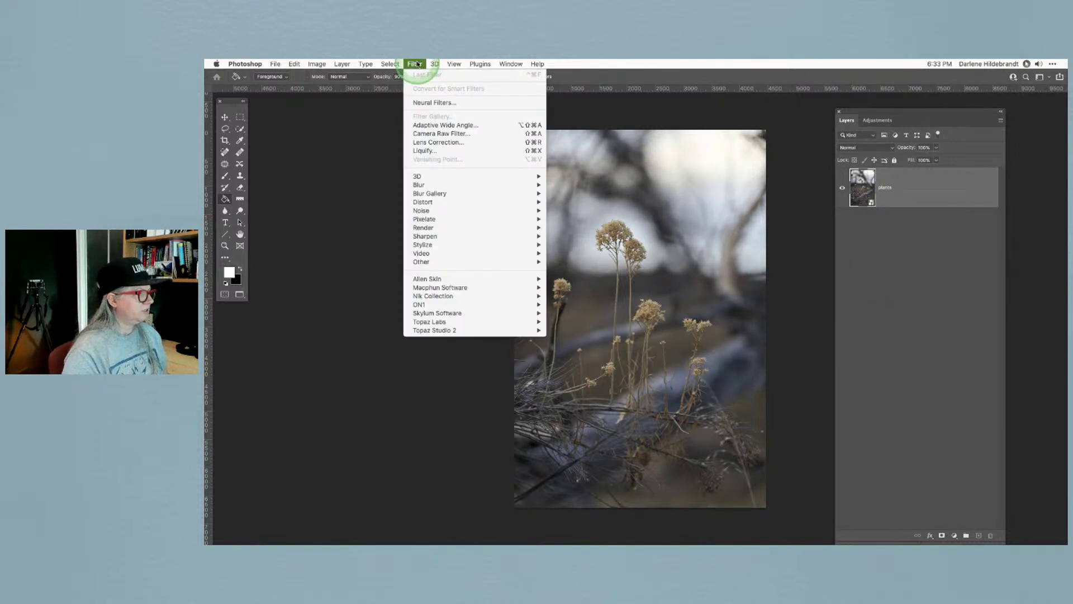
mouse_move(439, 315)
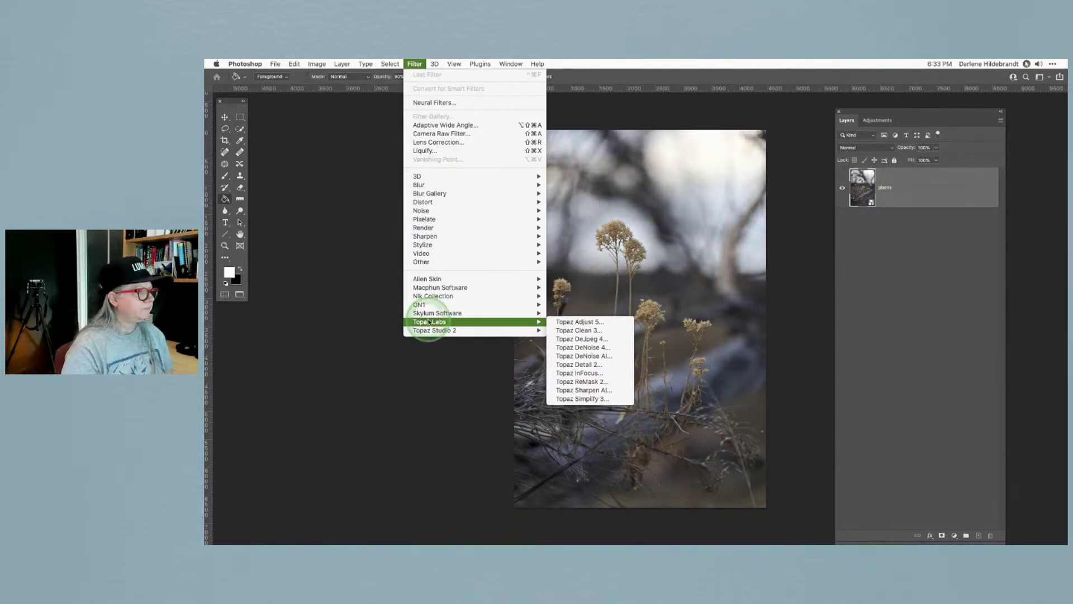
click(460, 299)
drag(460, 298, 576, 332)
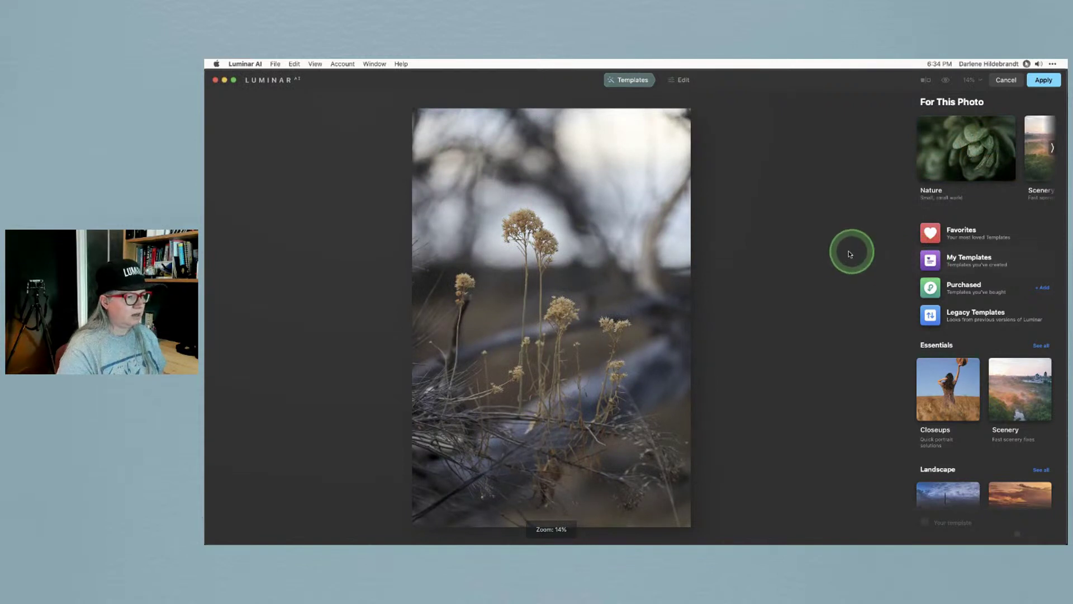
Look through My Templates, and try the Newt Noir and Sunny Small templates from the Nature collection on the photo.
click(930, 260)
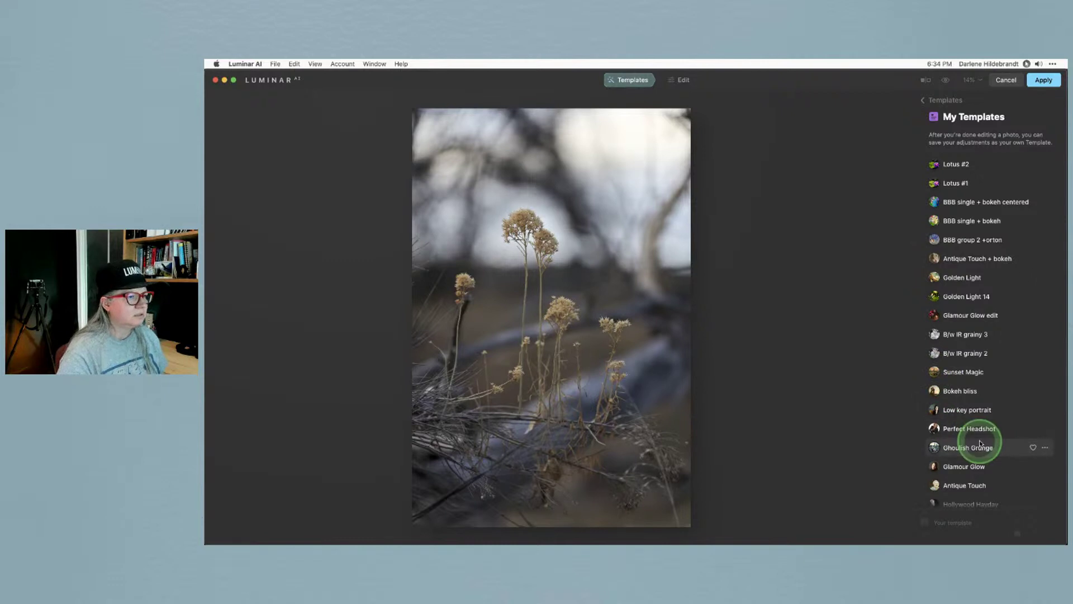
click(945, 100)
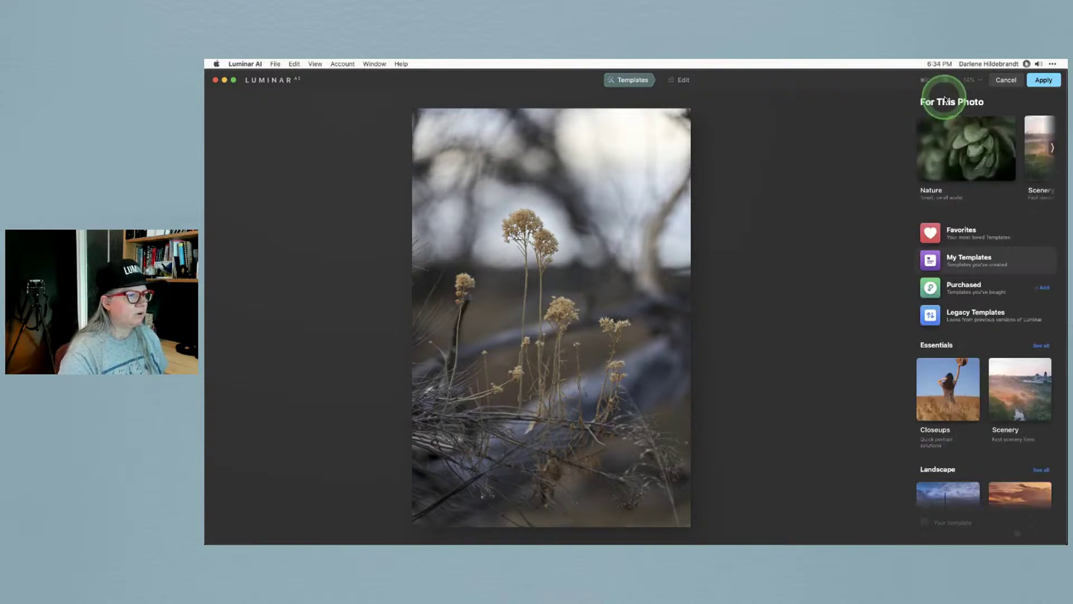
click(950, 146)
click(940, 242)
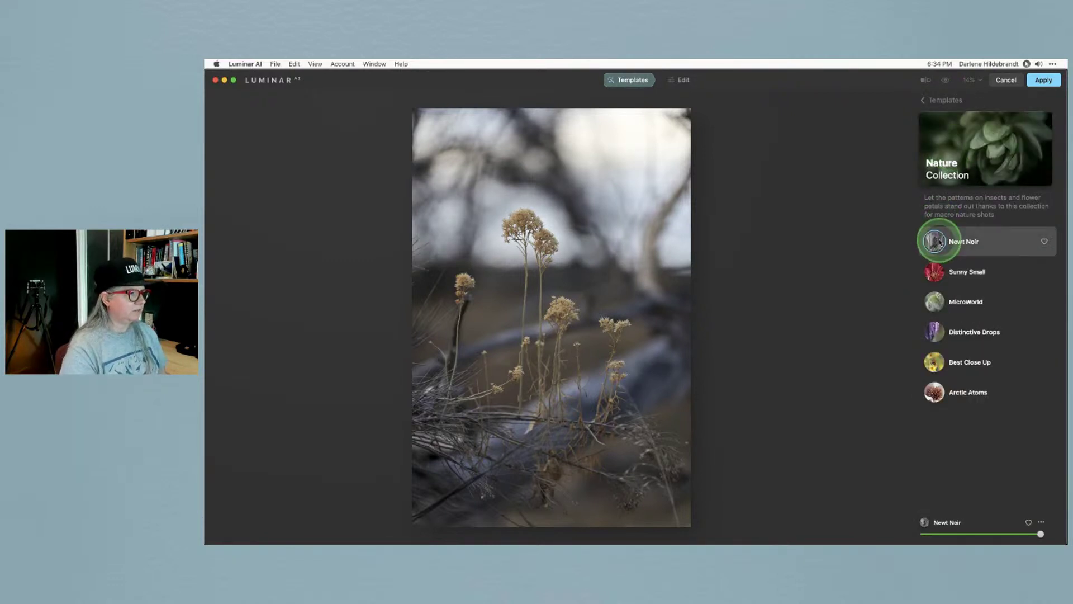
click(941, 241)
click(962, 242)
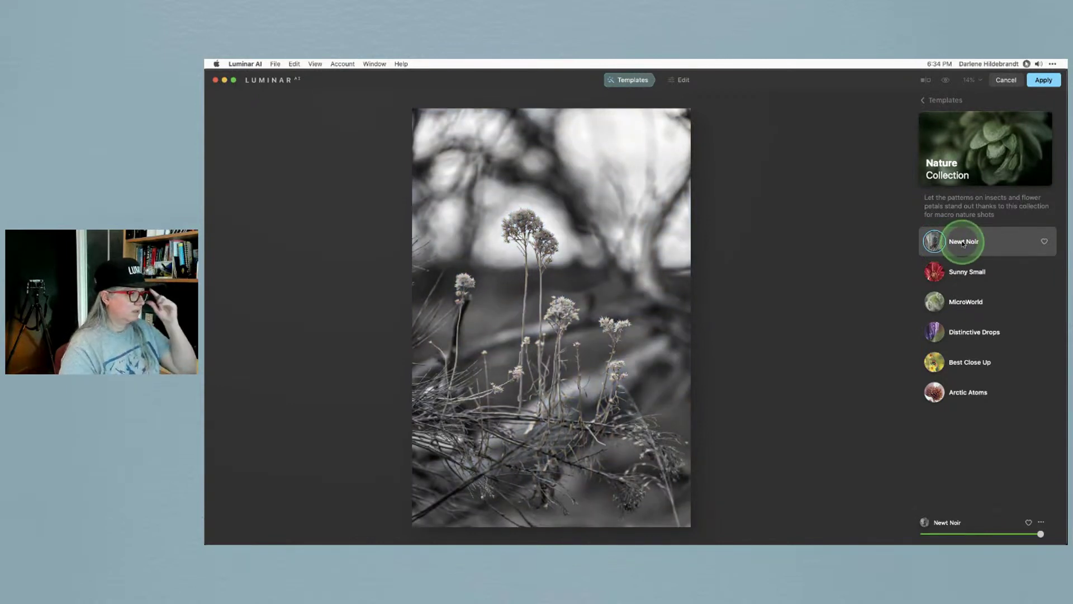
click(962, 258)
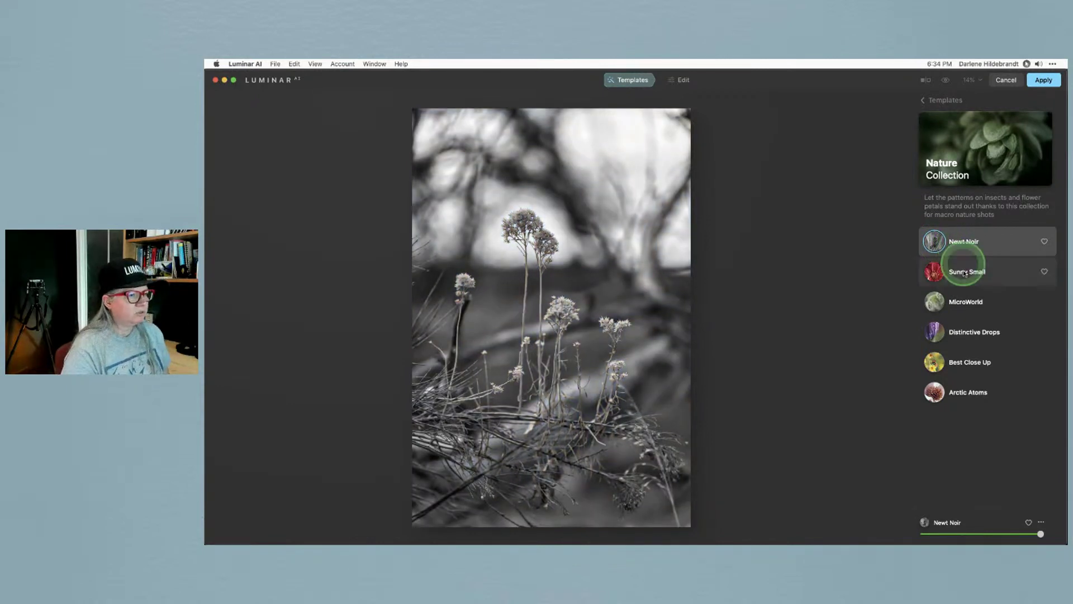
click(964, 270)
click(786, 256)
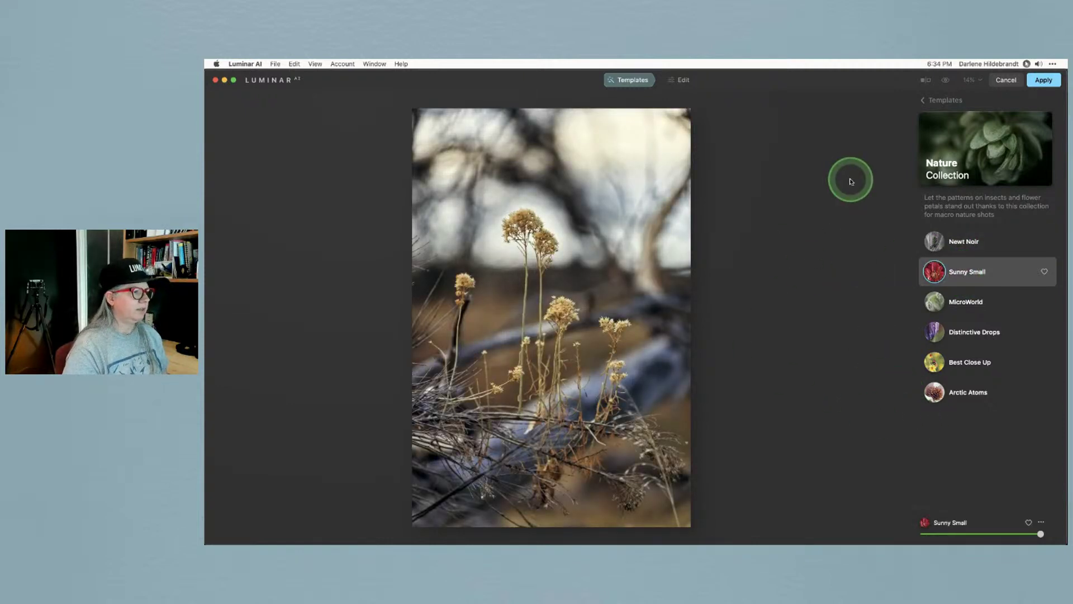
Try More Volume from the Scenery collection, settle on the Pleasing Touch template and apply the edit back to Photoshop.
click(935, 101)
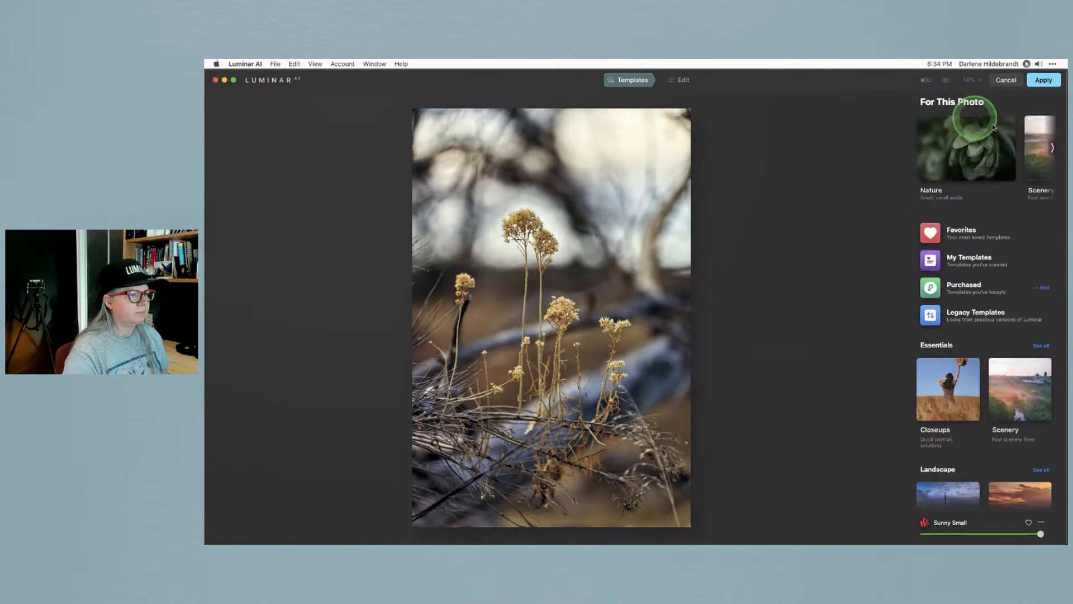
click(1039, 140)
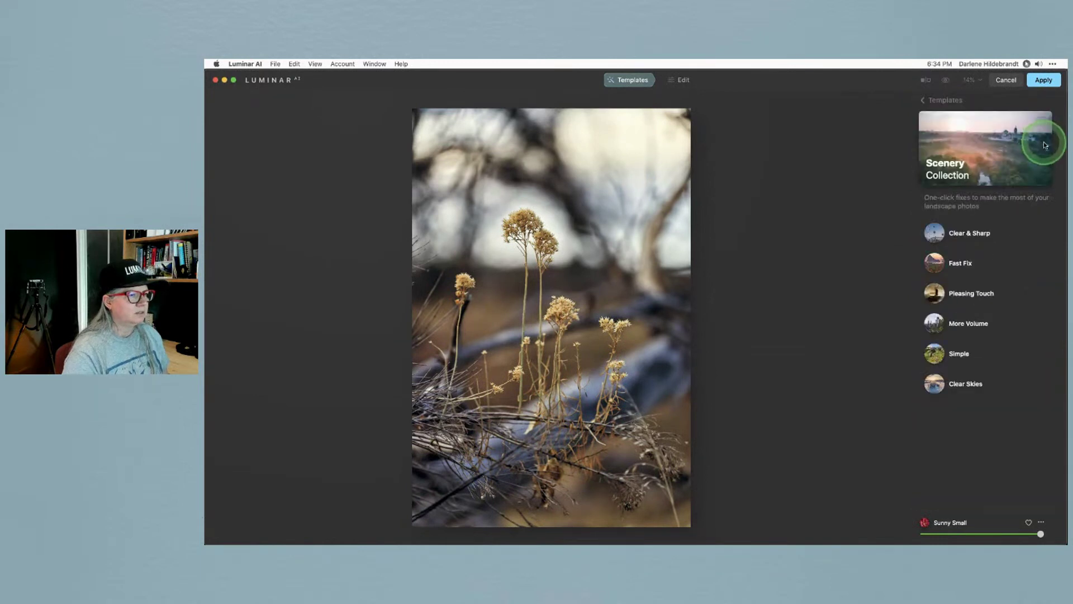
click(960, 292)
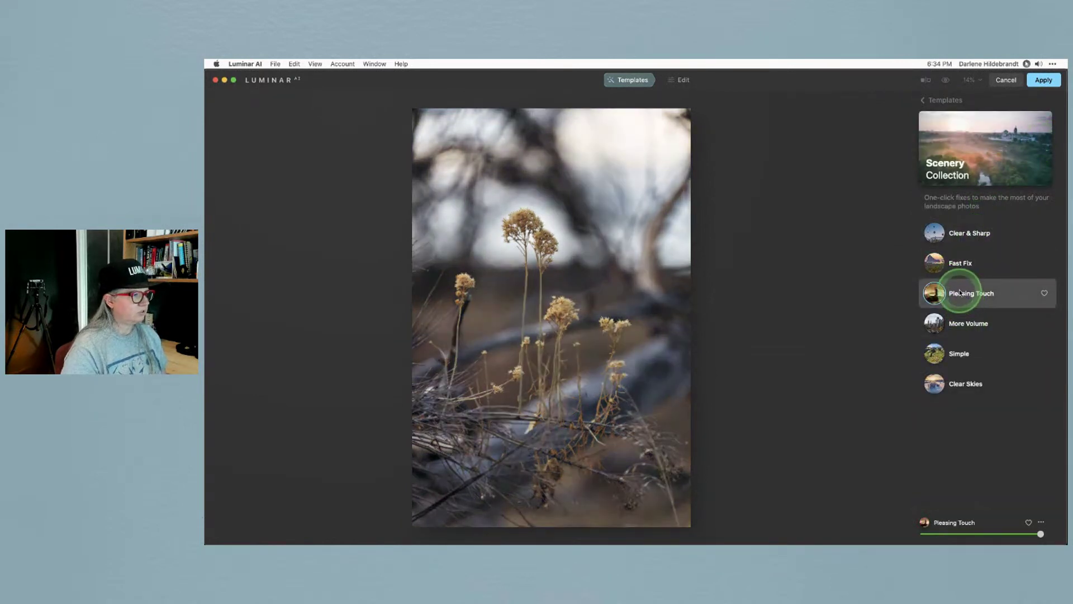
click(962, 327)
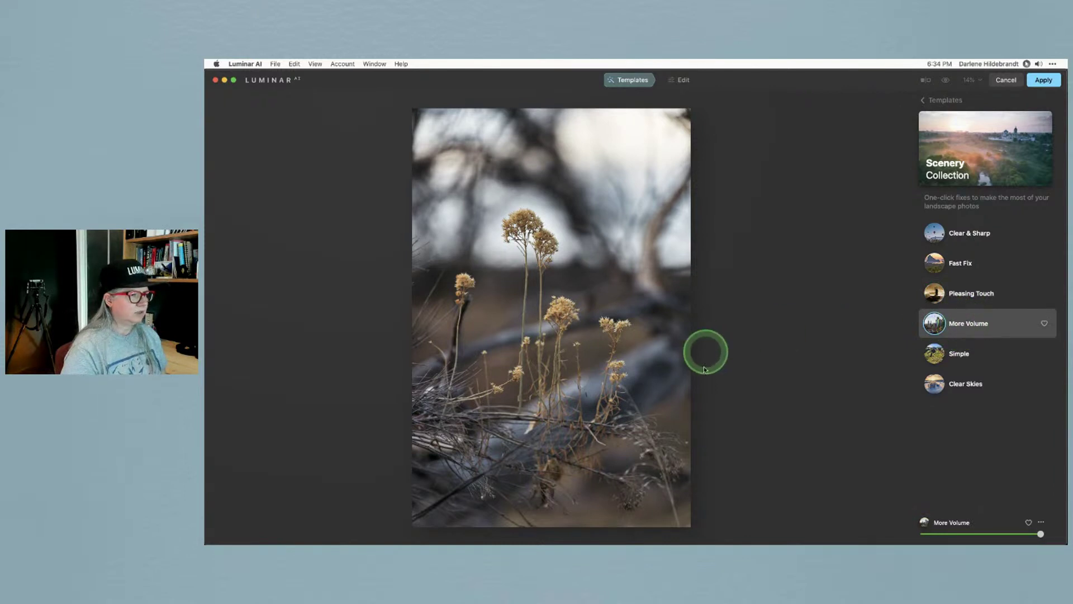
click(1044, 79)
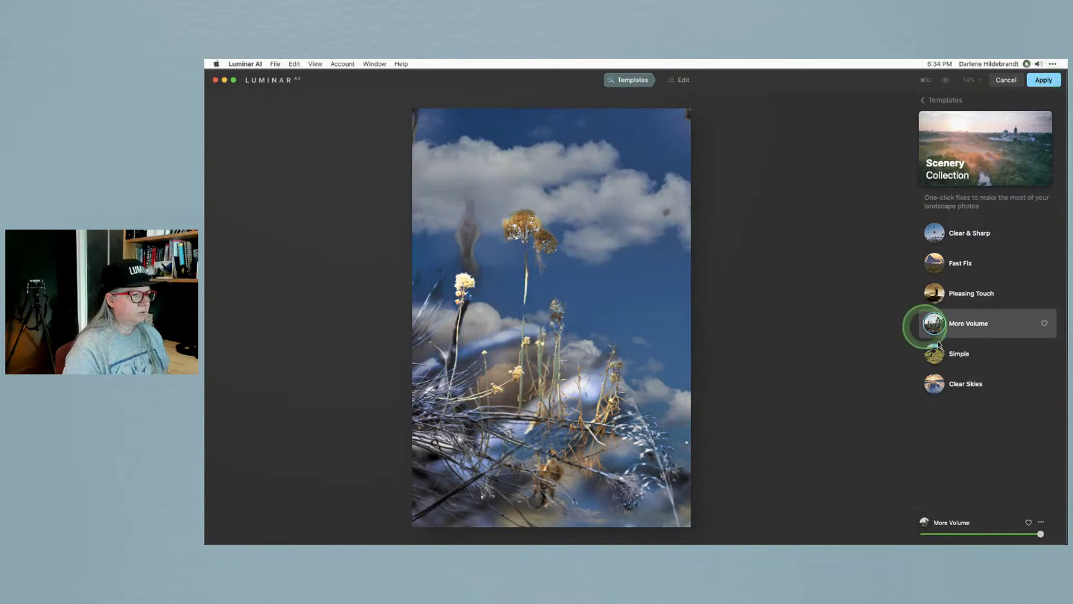
click(969, 291)
click(1043, 80)
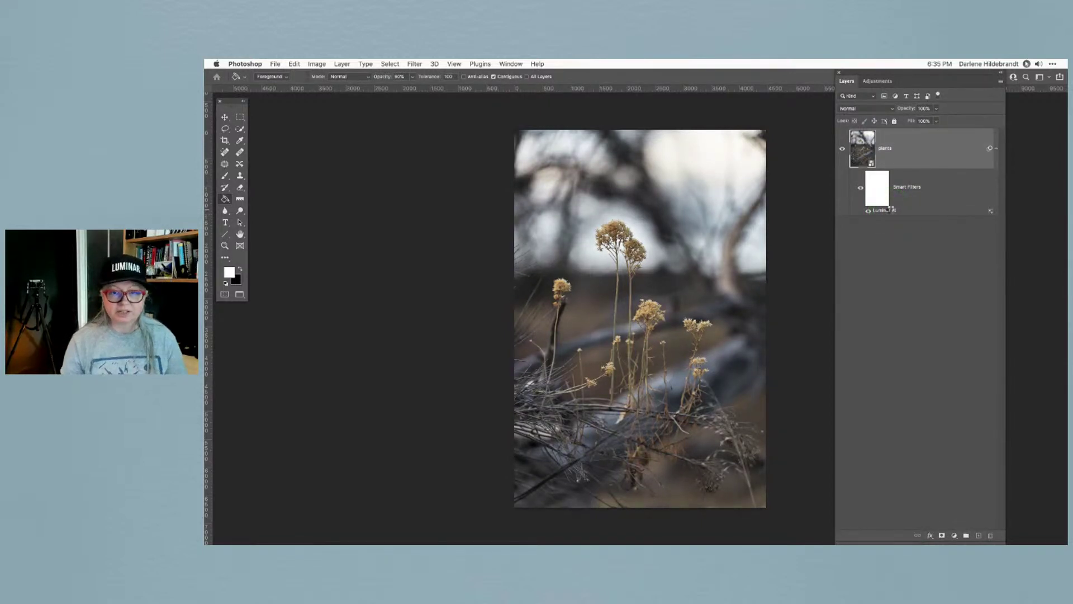
Reopen the Luminar AI smart filter on the plants layer for editing.
double_click(891, 210)
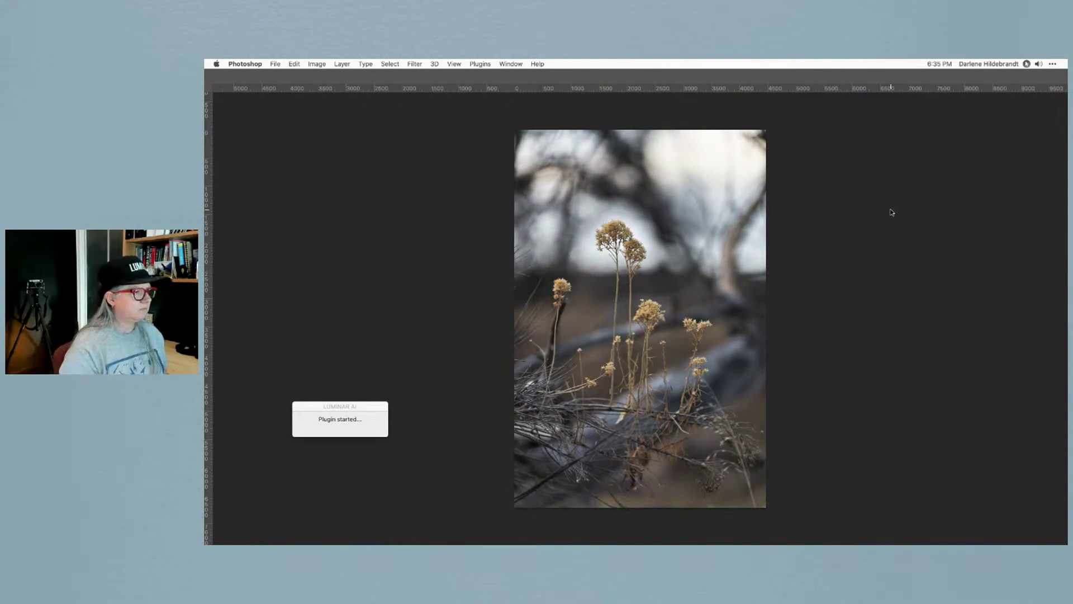
click(866, 211)
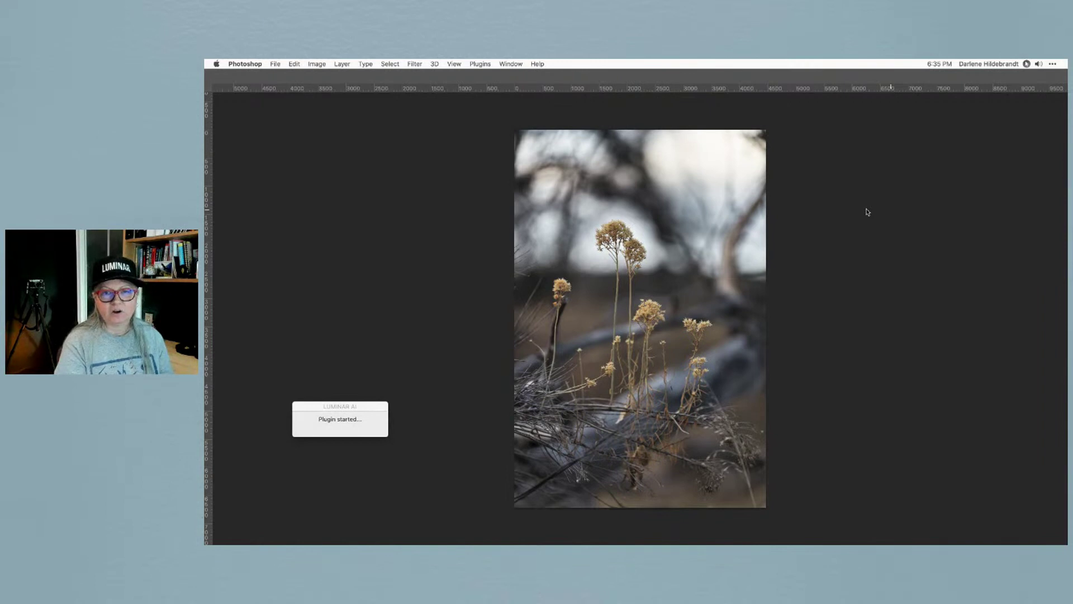
click(866, 211)
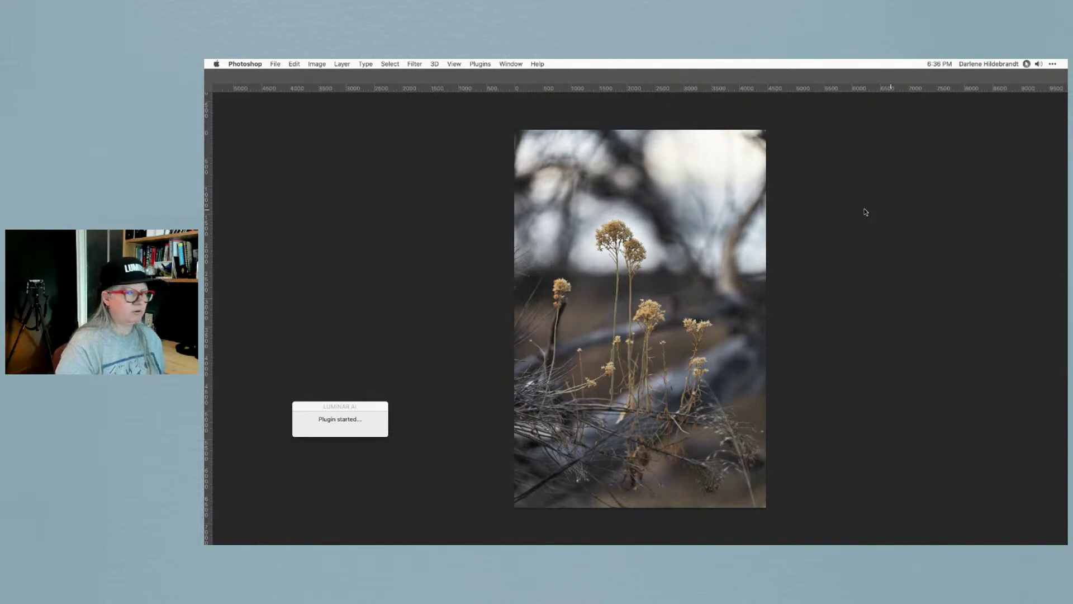
click(869, 212)
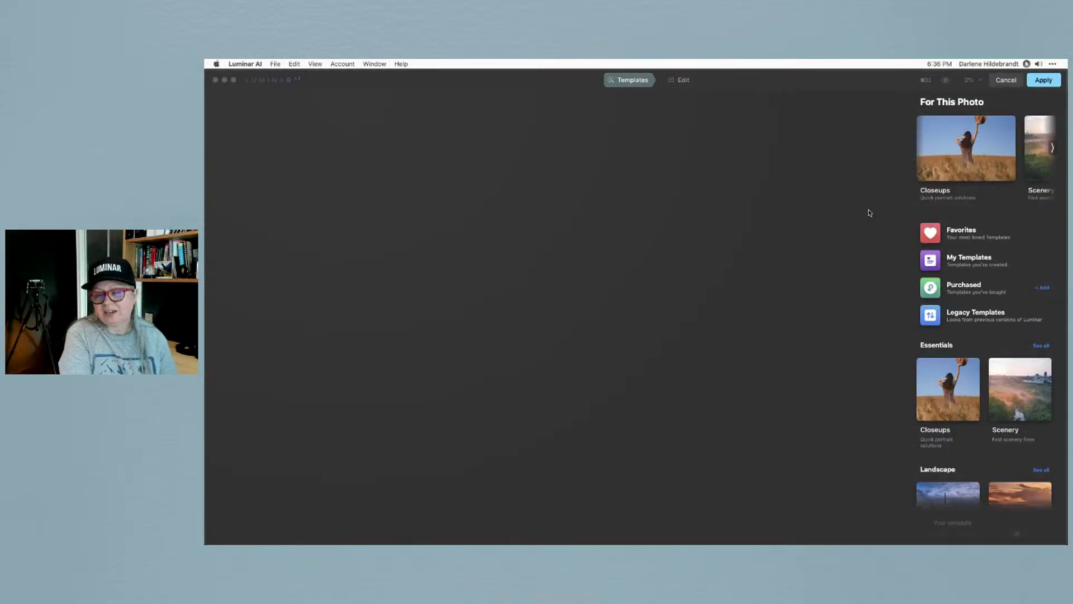
click(868, 215)
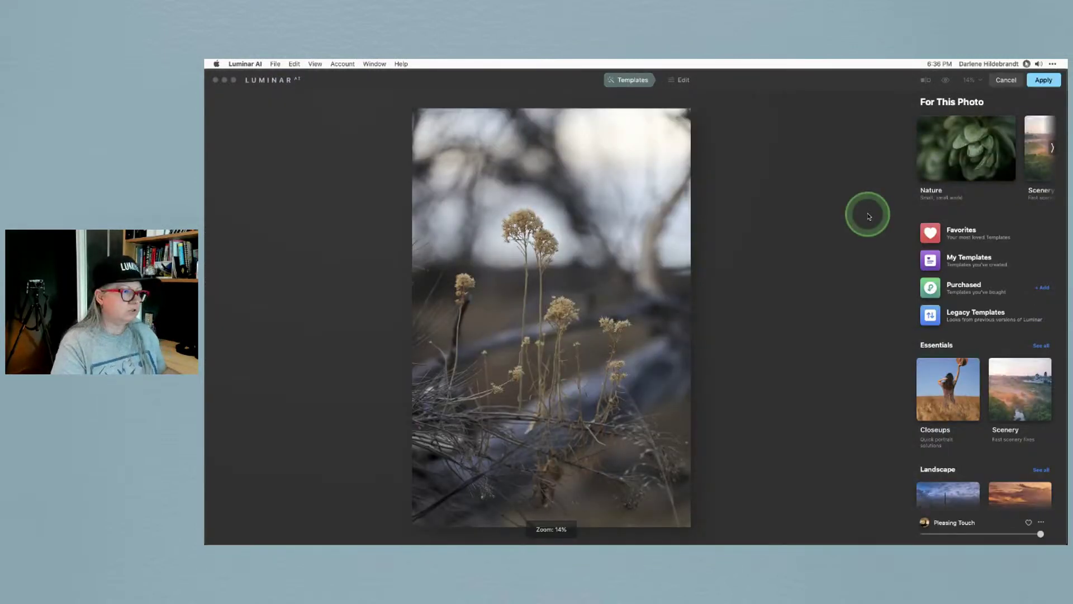
Replace the template with Shanghai from the Favorites collection and apply the edit back to Photoshop.
click(931, 259)
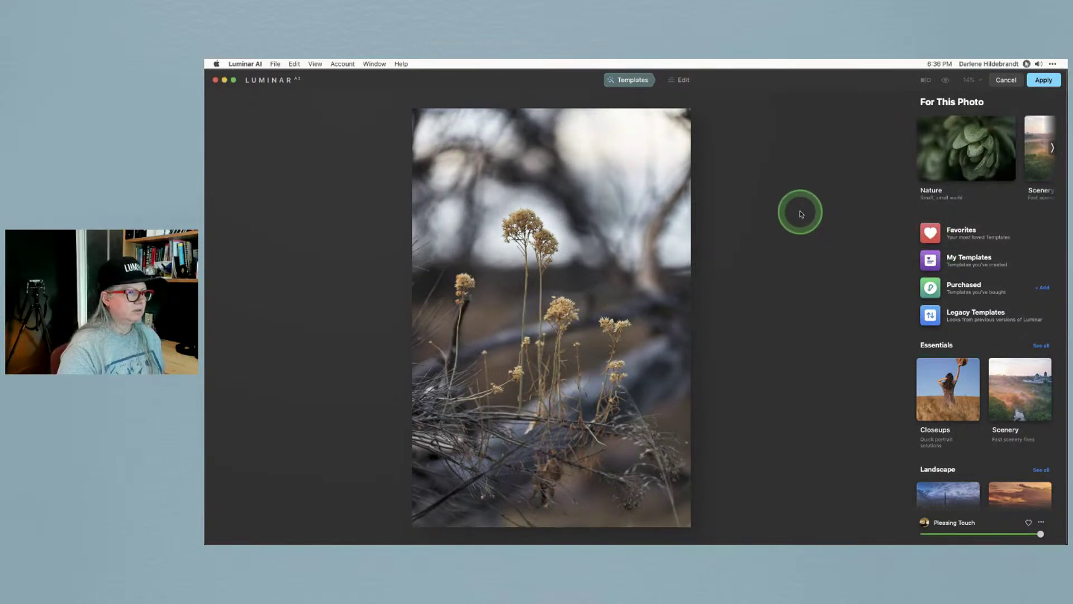
click(963, 232)
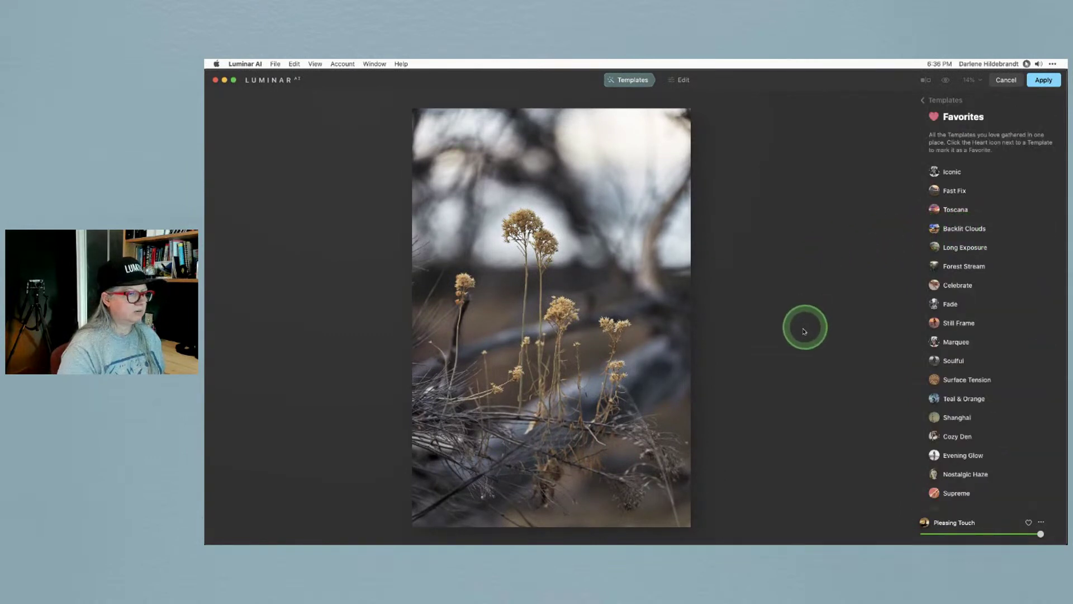
click(938, 417)
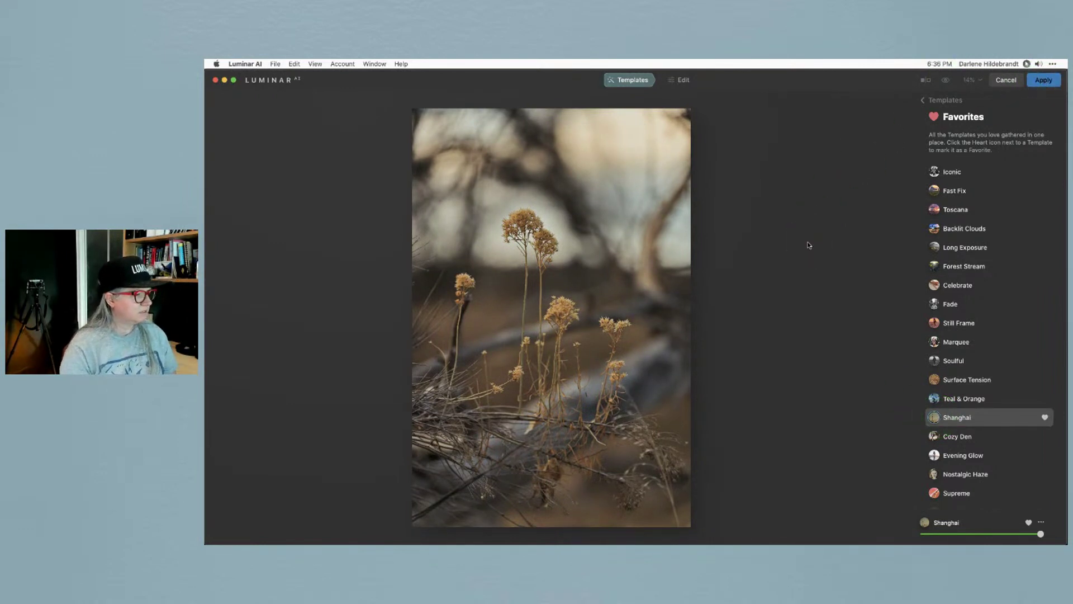
key(Return)
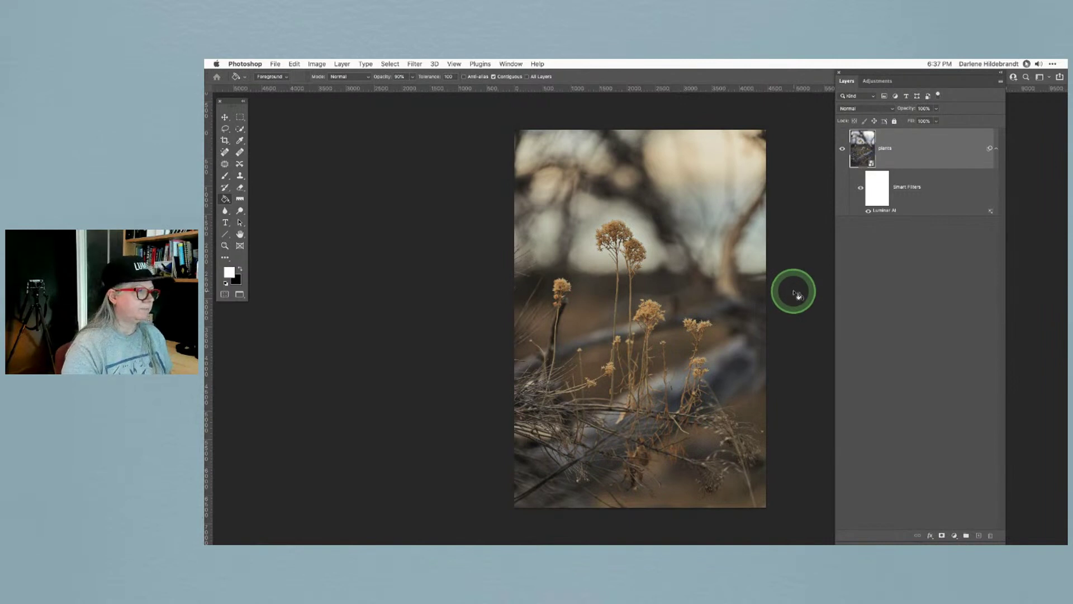
Deselect the plants layer and save the document with its Luminar AI smart filter.
click(885, 303)
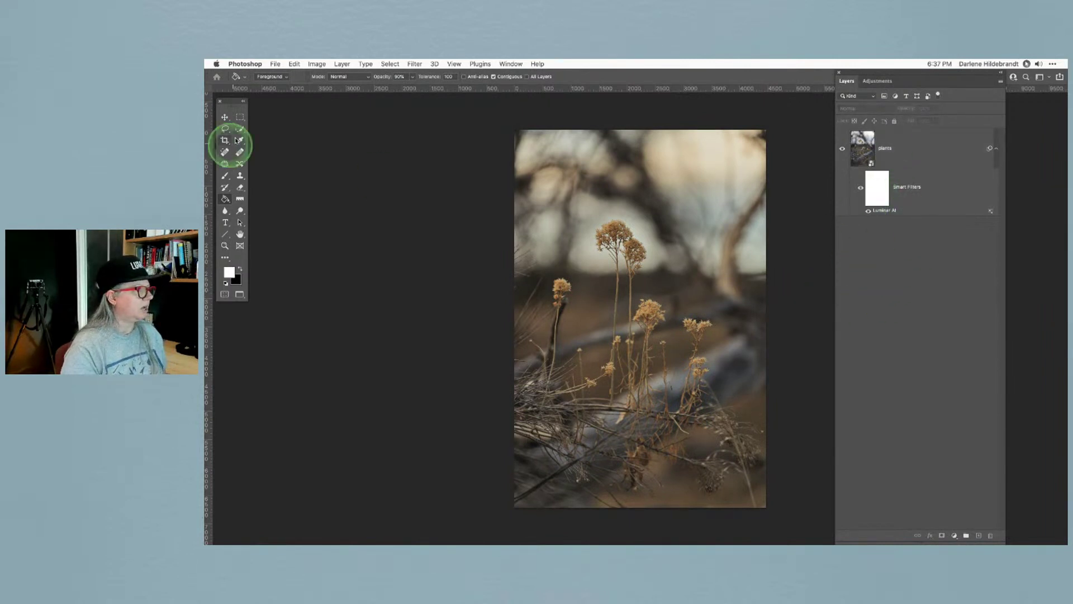
click(274, 64)
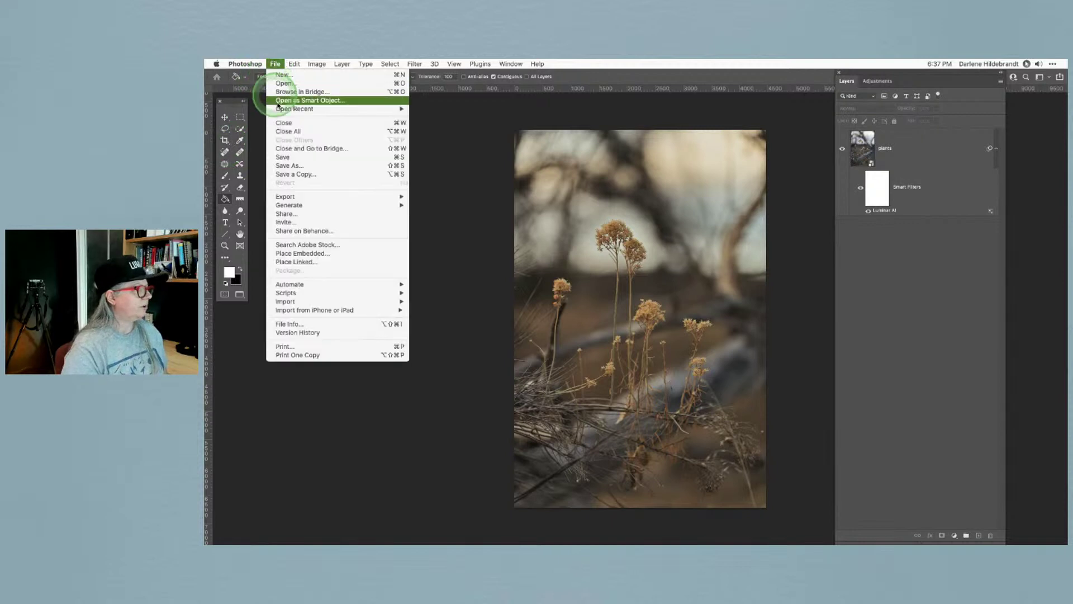
click(285, 161)
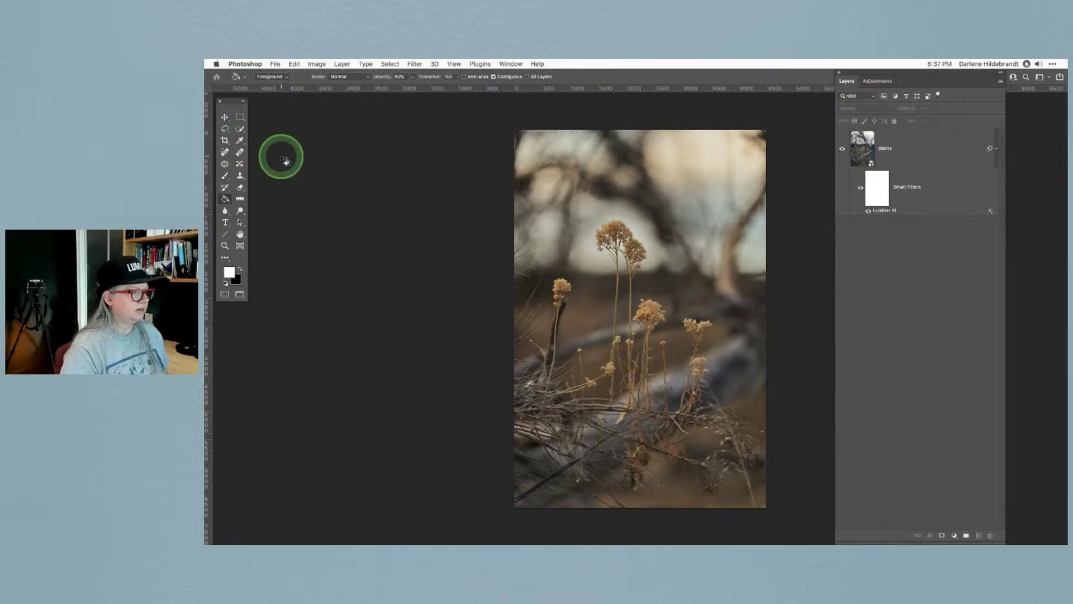
Close the plant photo's document in Photoshop and switch to the Lightroom Classic photo library.
click(275, 63)
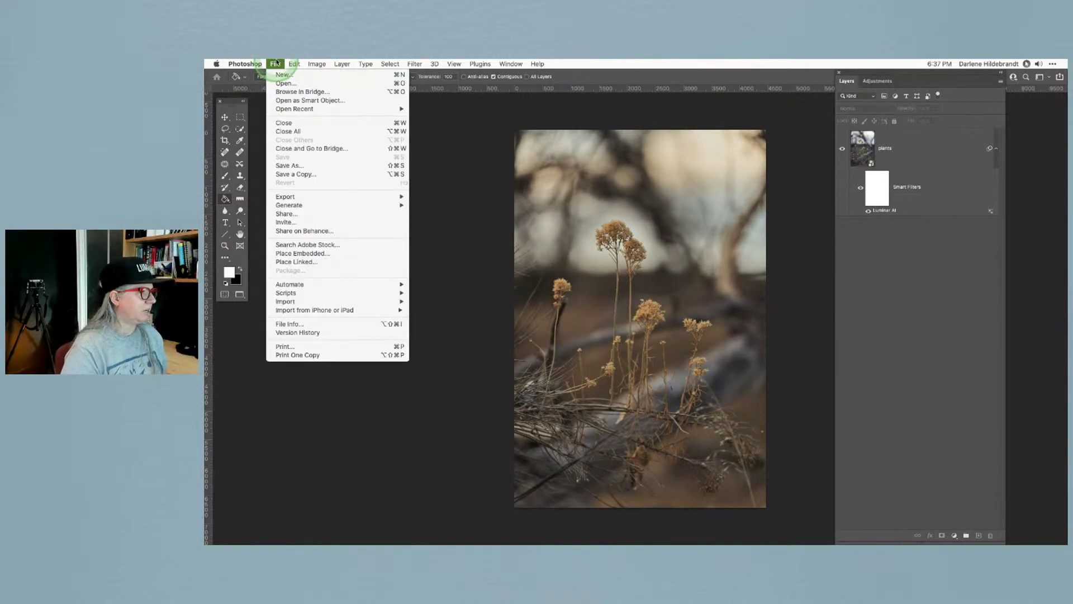
click(280, 116)
click(283, 123)
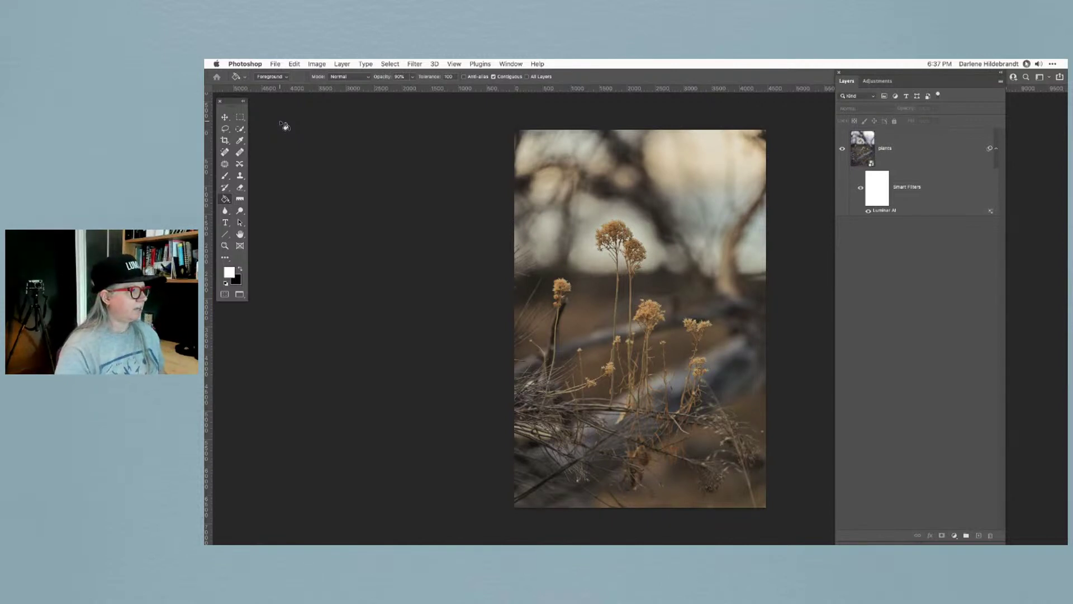
click(283, 125)
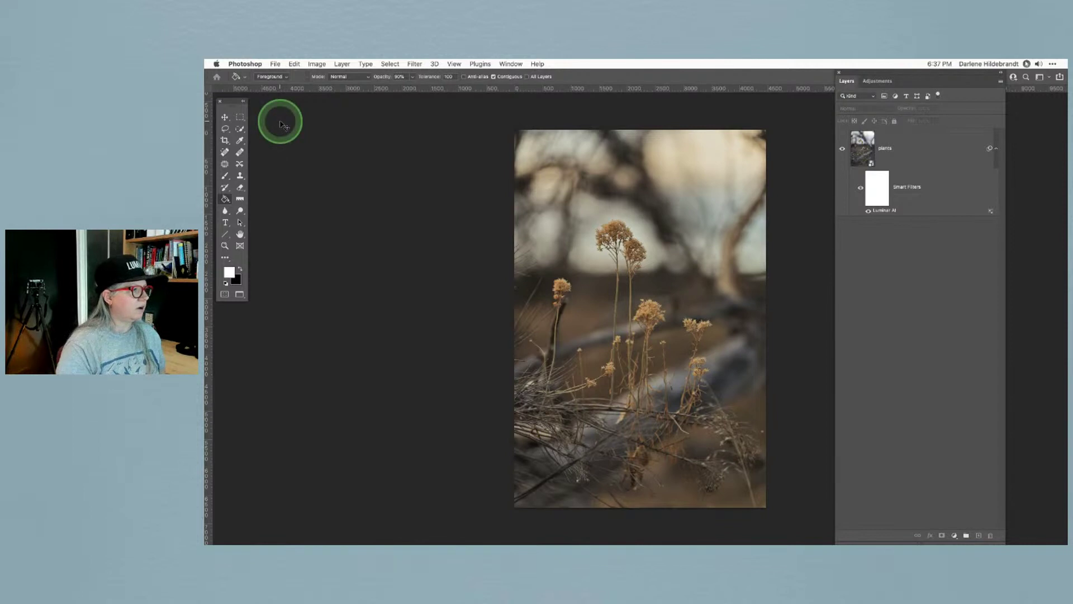
key(super+Tab)
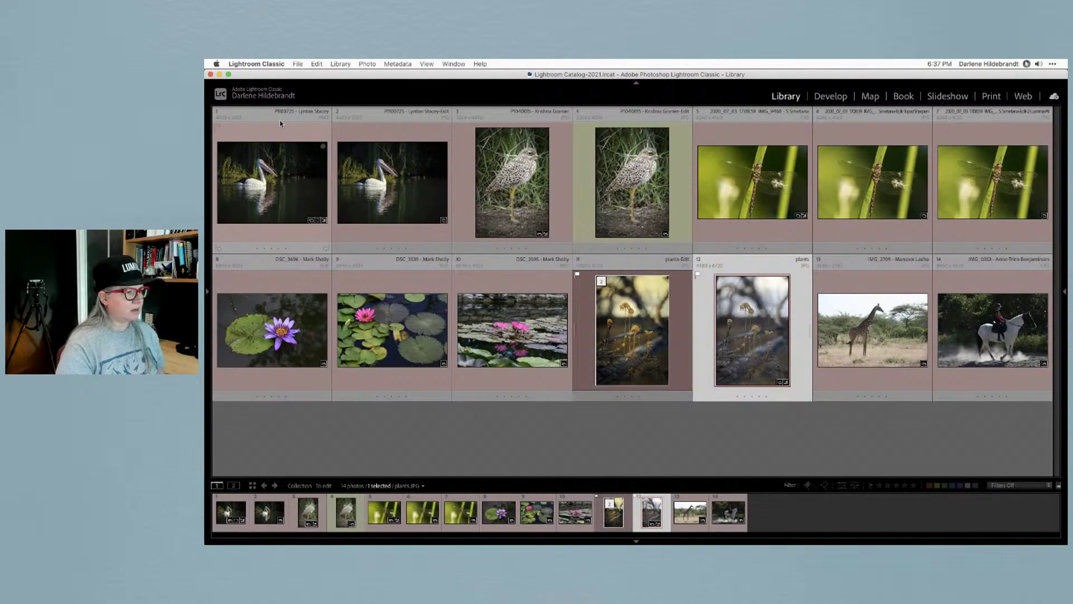
click(810, 400)
click(822, 431)
click(772, 423)
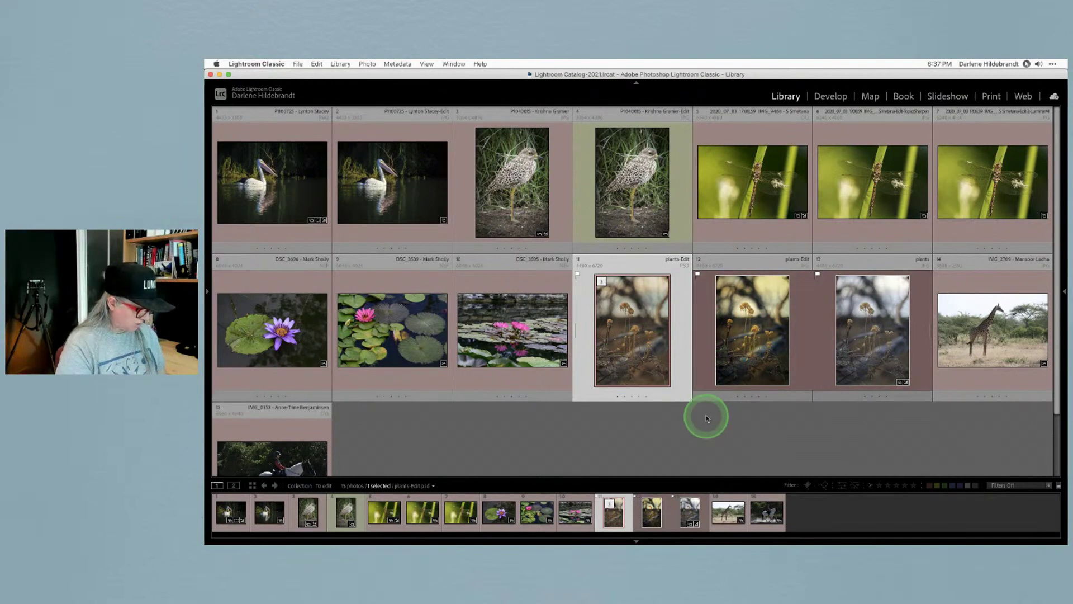
Show the photo grid's toolbar and sort the collection by File Name.
key(t)
click(381, 468)
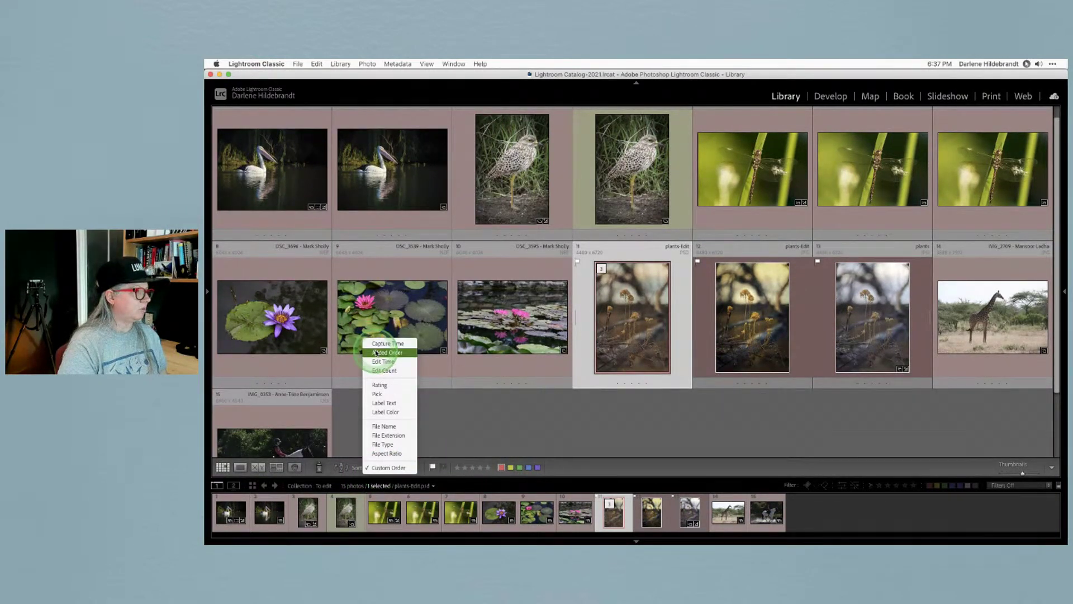
click(715, 427)
scroll(715, 426, down, 3)
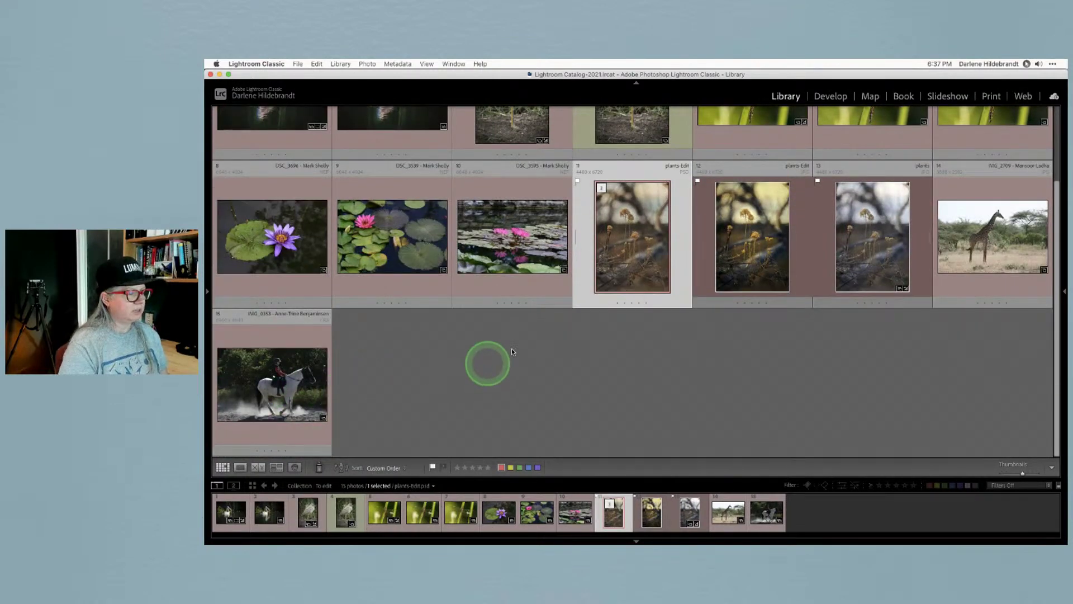
scroll(591, 389, up, 2)
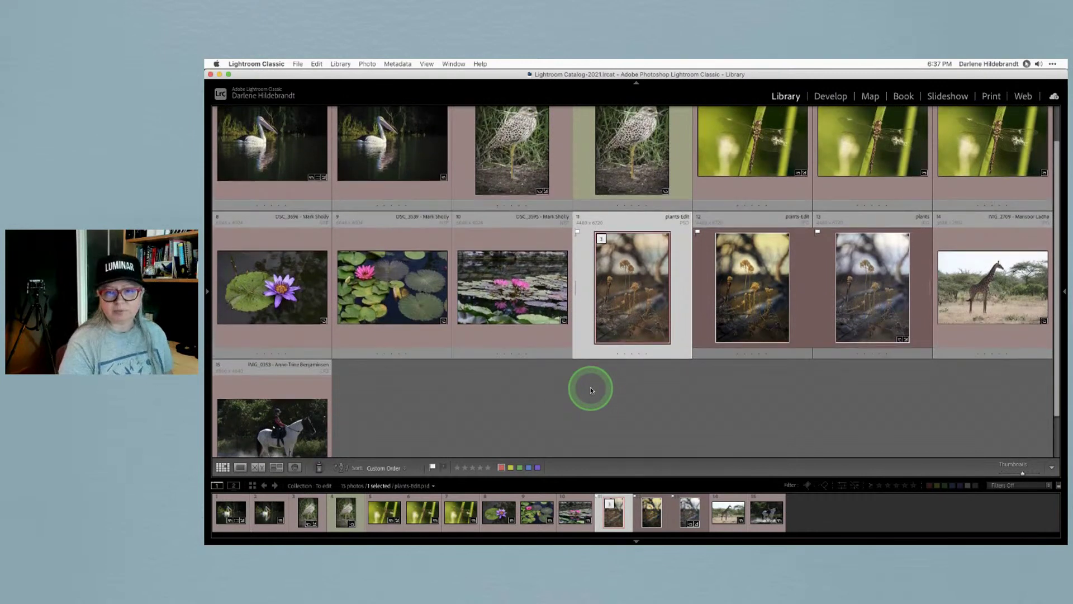
scroll(592, 389, down, 2)
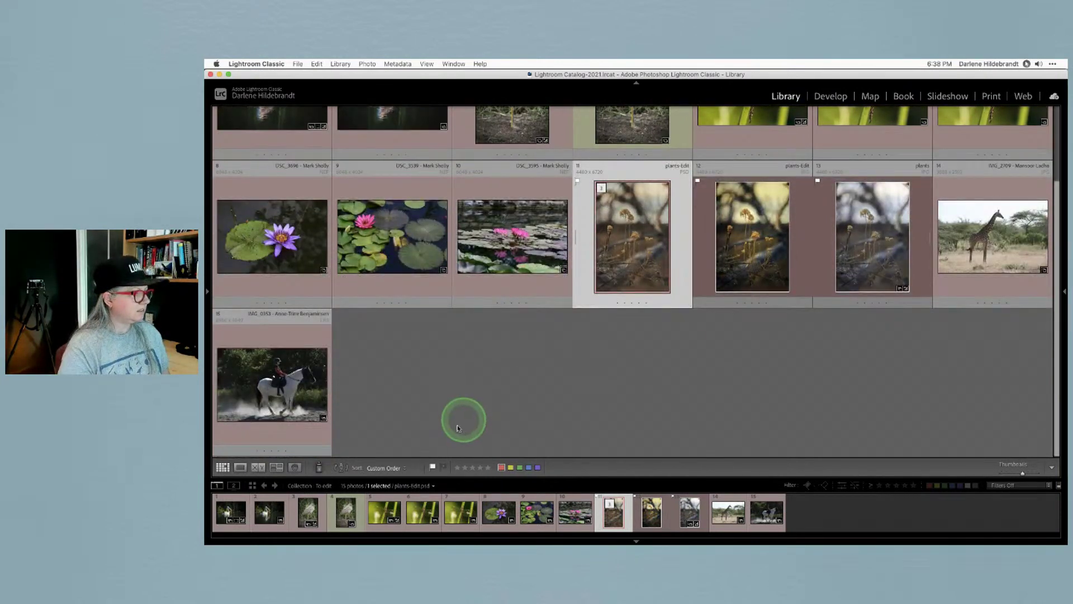
click(386, 467)
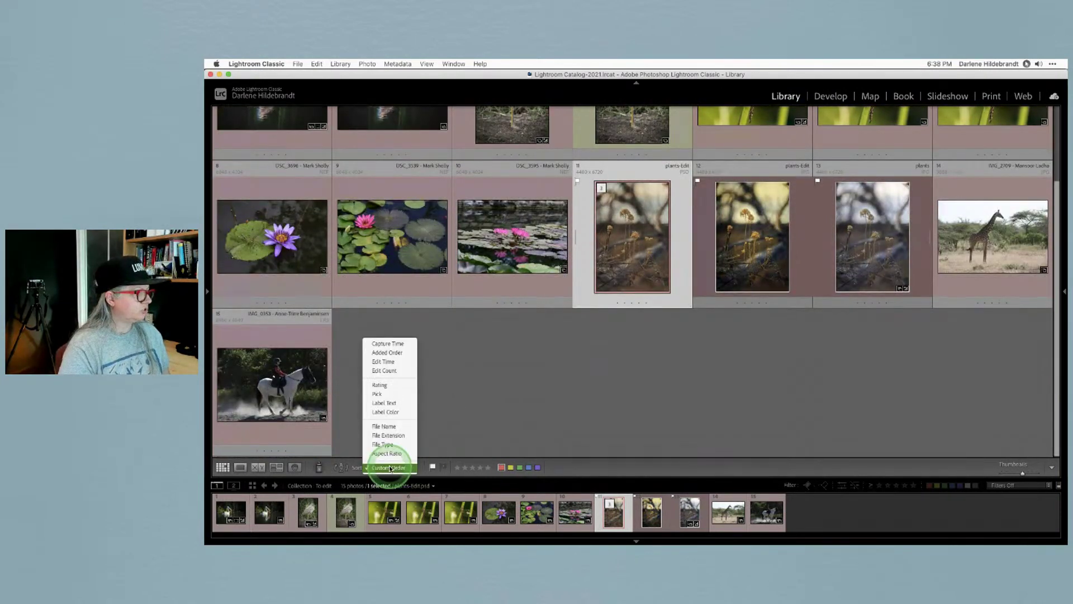
click(384, 426)
scroll(642, 431, up, 2)
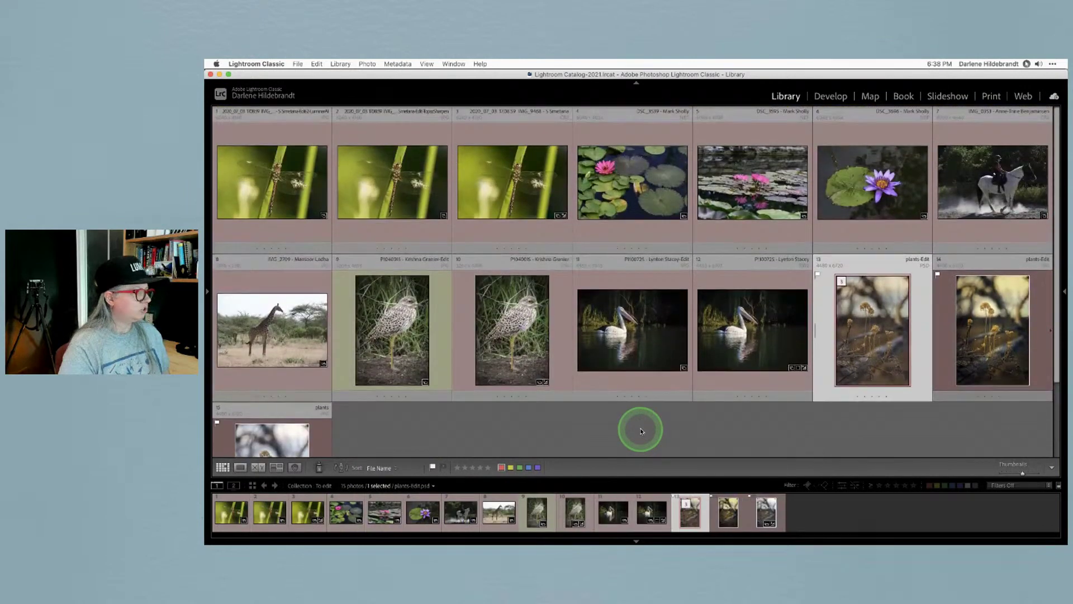
scroll(727, 425, down, 3)
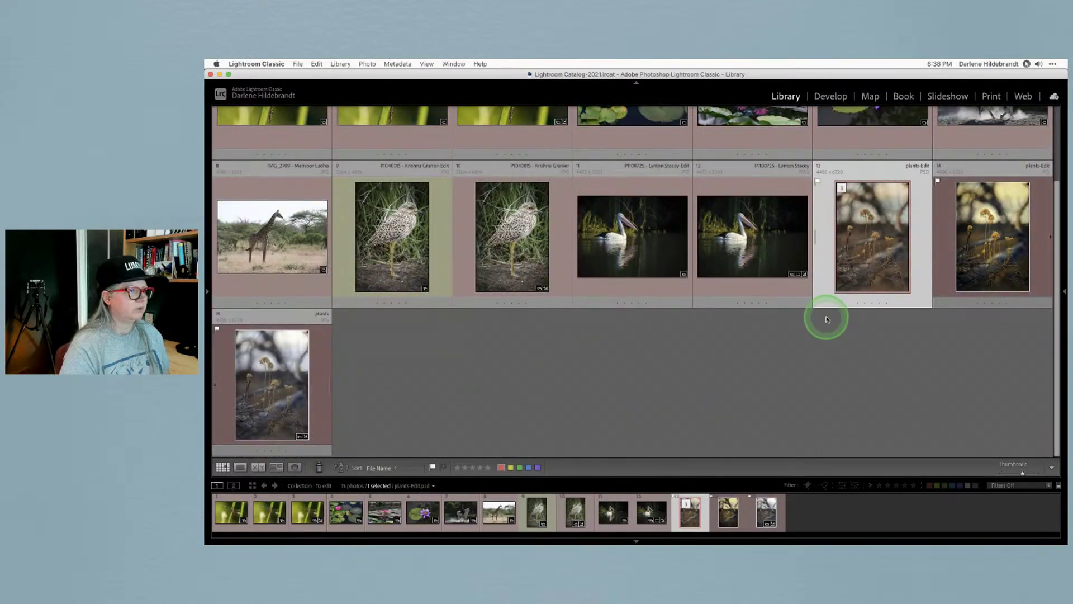
Enlarge plants-Edit.psd in Loupe view, show the info overlay with file name and lens, and hide the toolbar.
double_click(877, 242)
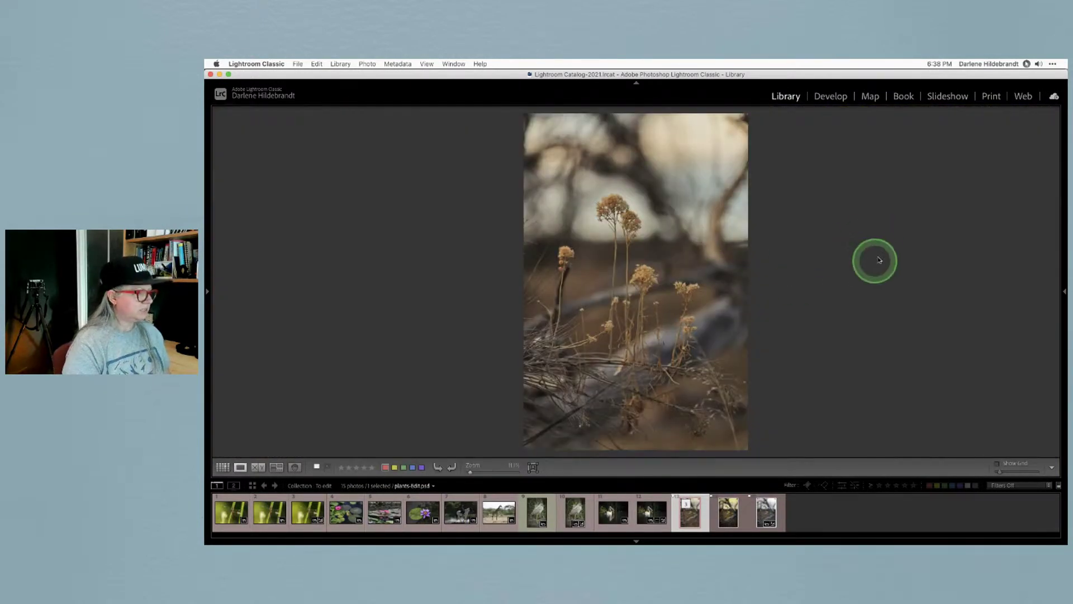
key(i)
key(i)
key(i)
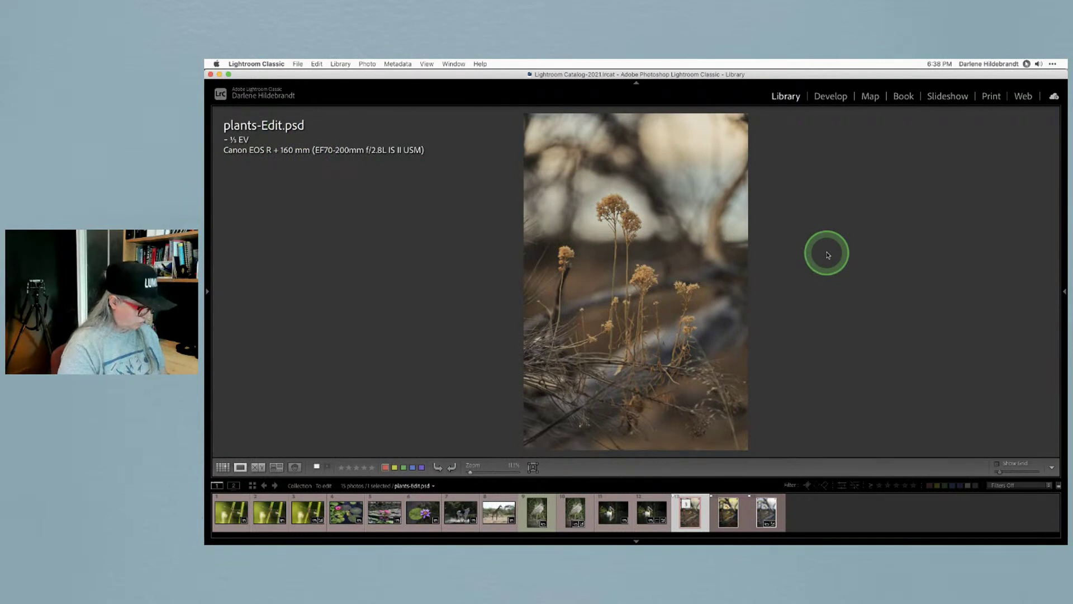
key(t)
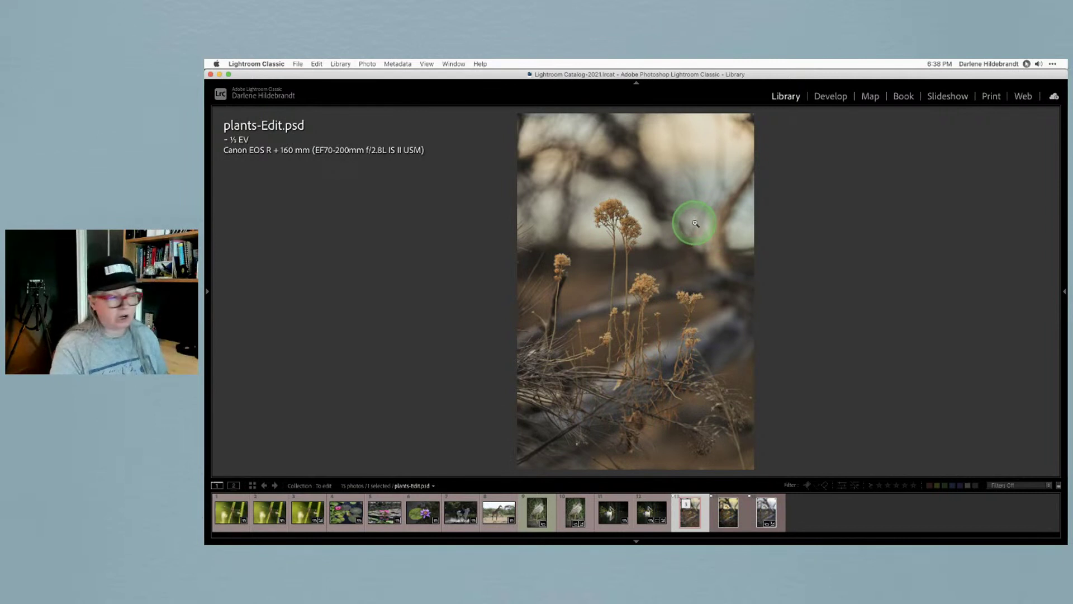
Open plants-Edit.psd in Adobe Photoshop 2021 using Edit Original and display it in full-screen mode.
right_click(639, 225)
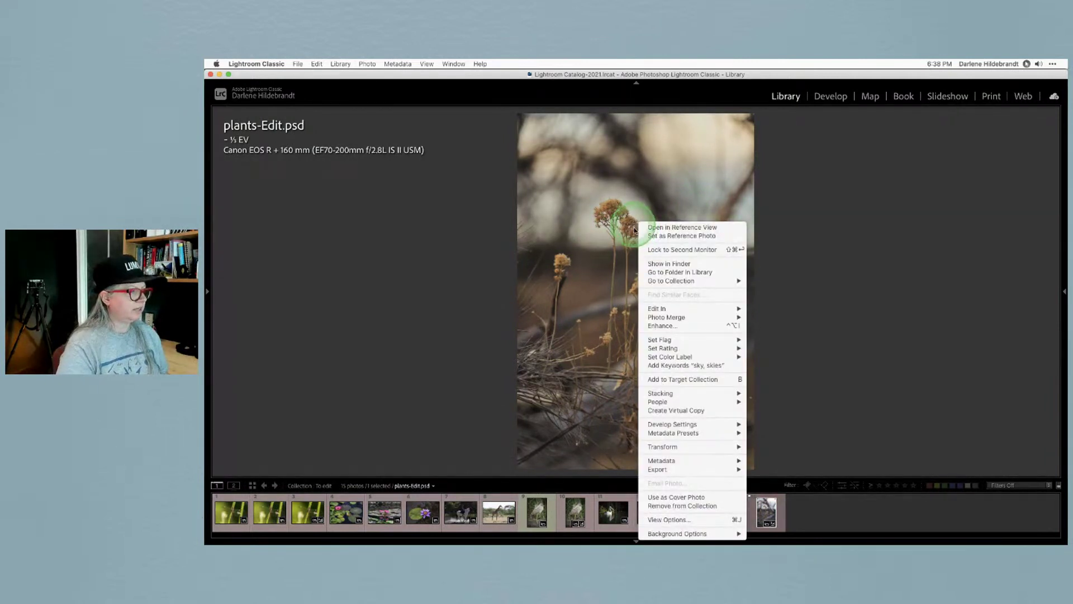
mouse_move(672, 310)
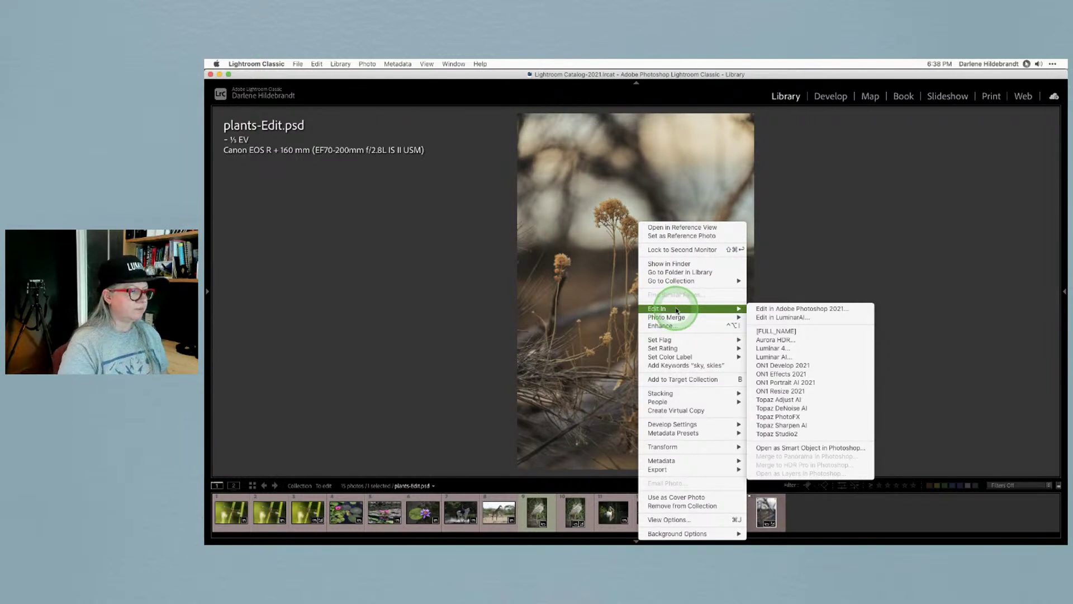
click(793, 309)
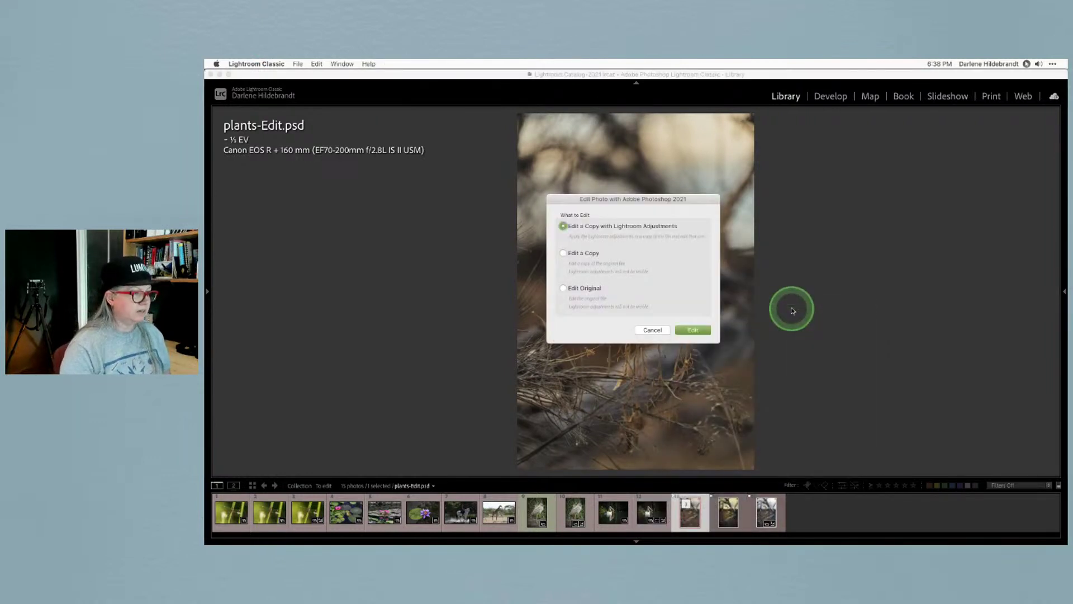
click(592, 287)
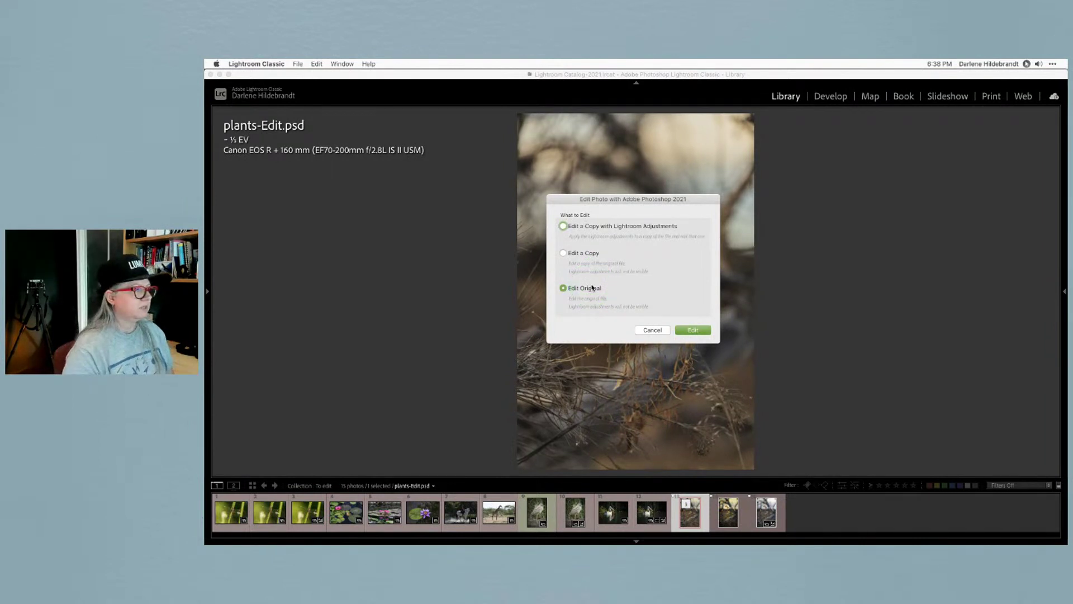
click(693, 329)
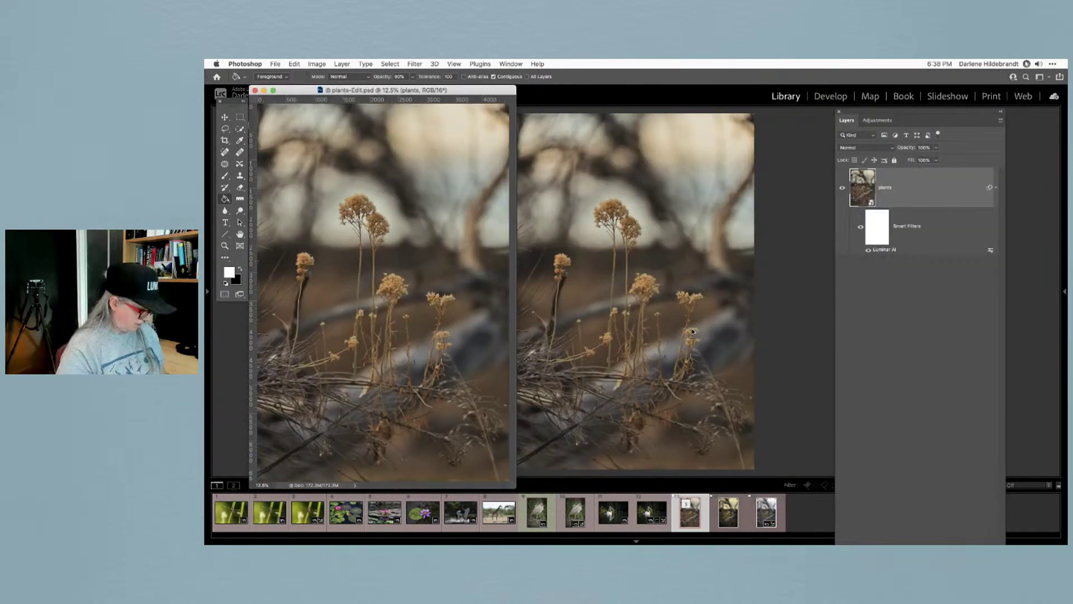
key(f)
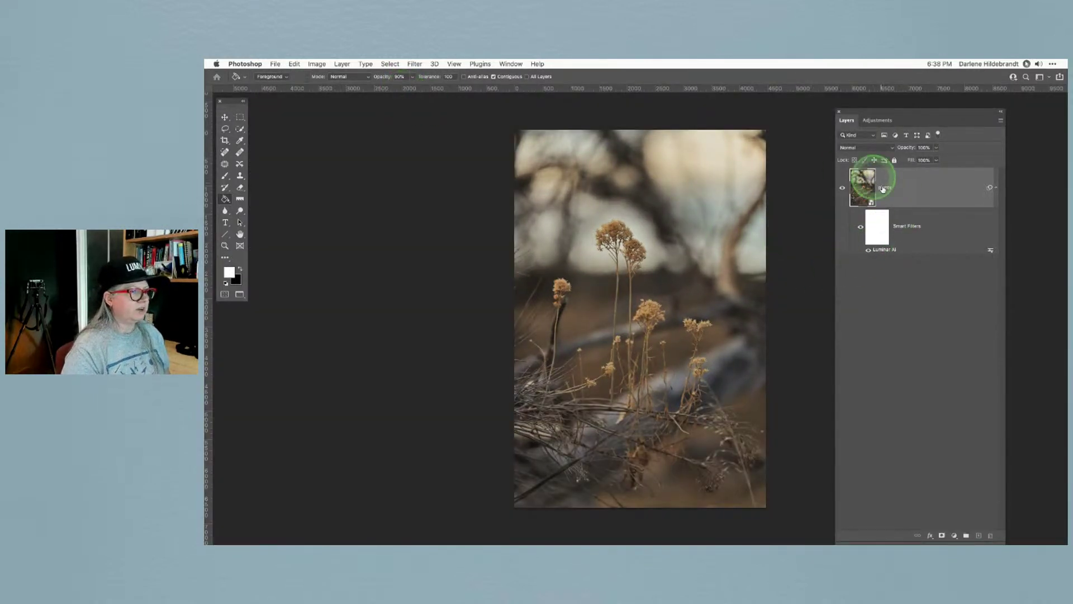
Close the plants-Edit.psd document in Photoshop and return to the photo grid in Lightroom Classic.
double_click(879, 251)
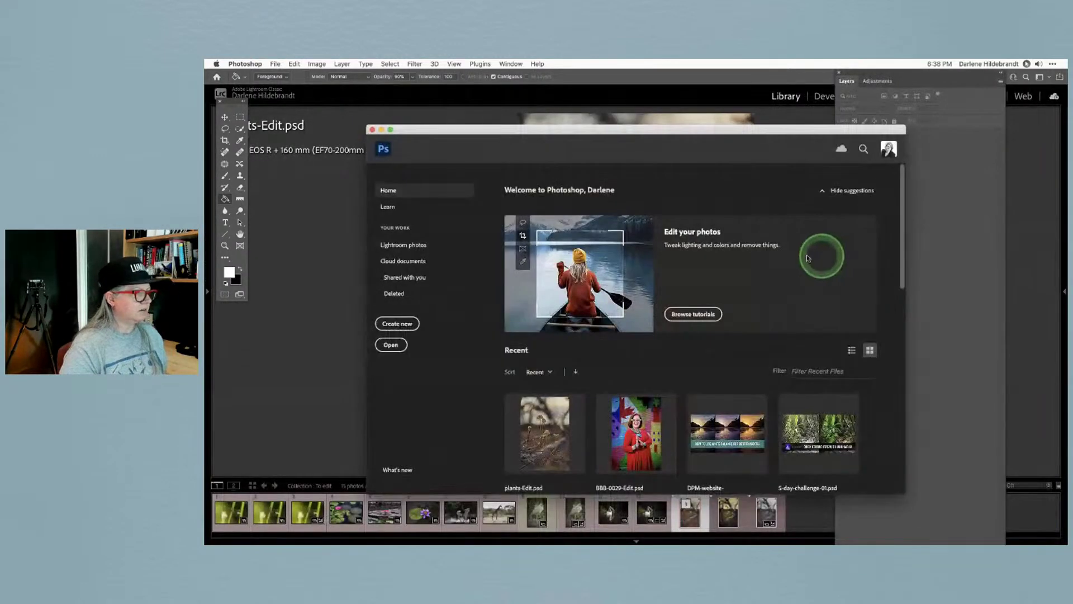
click(333, 224)
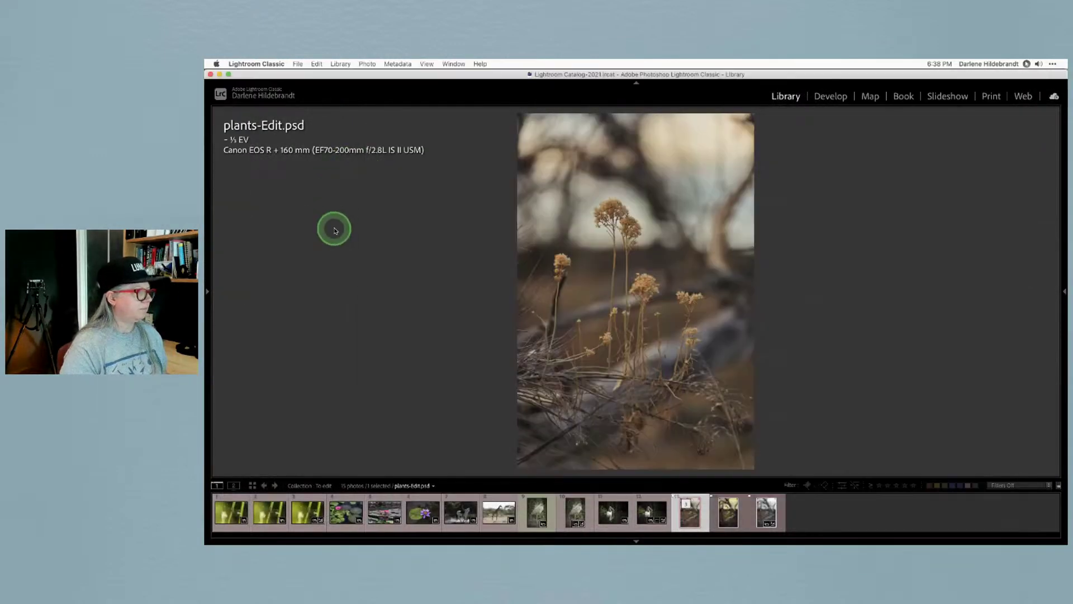
double_click(442, 259)
click(685, 357)
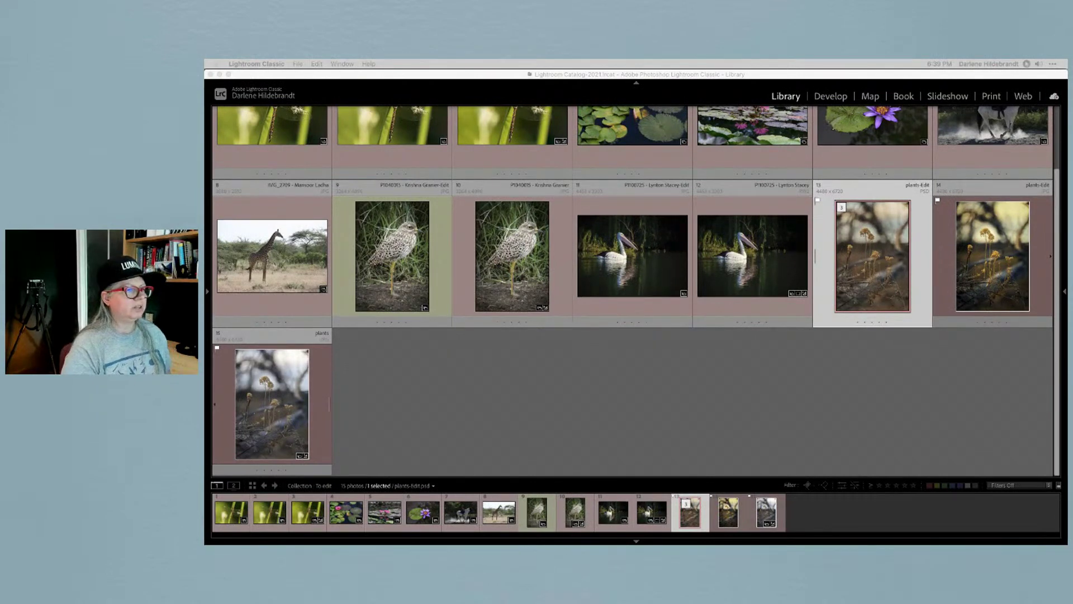
View plants-Edit.jpg enlarged in Loupe view and go back to the photo grid.
double_click(982, 276)
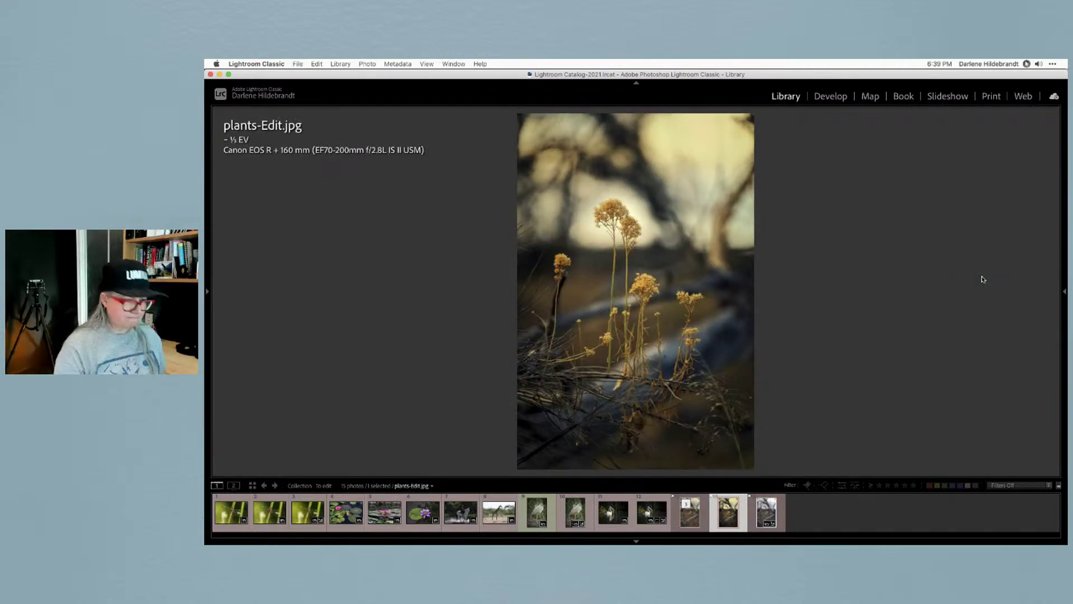
key(g)
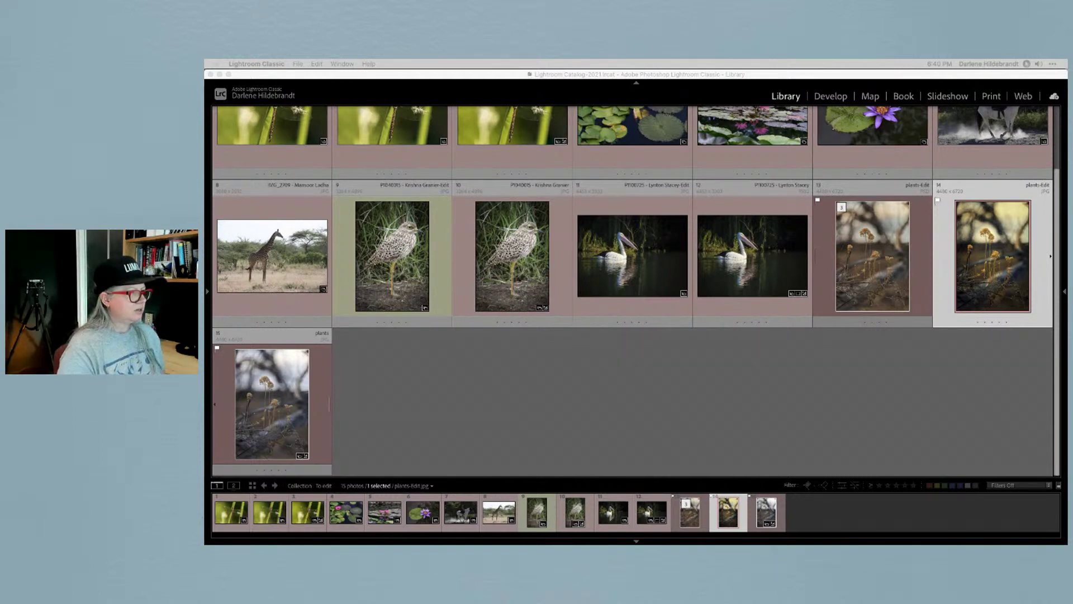
click(777, 398)
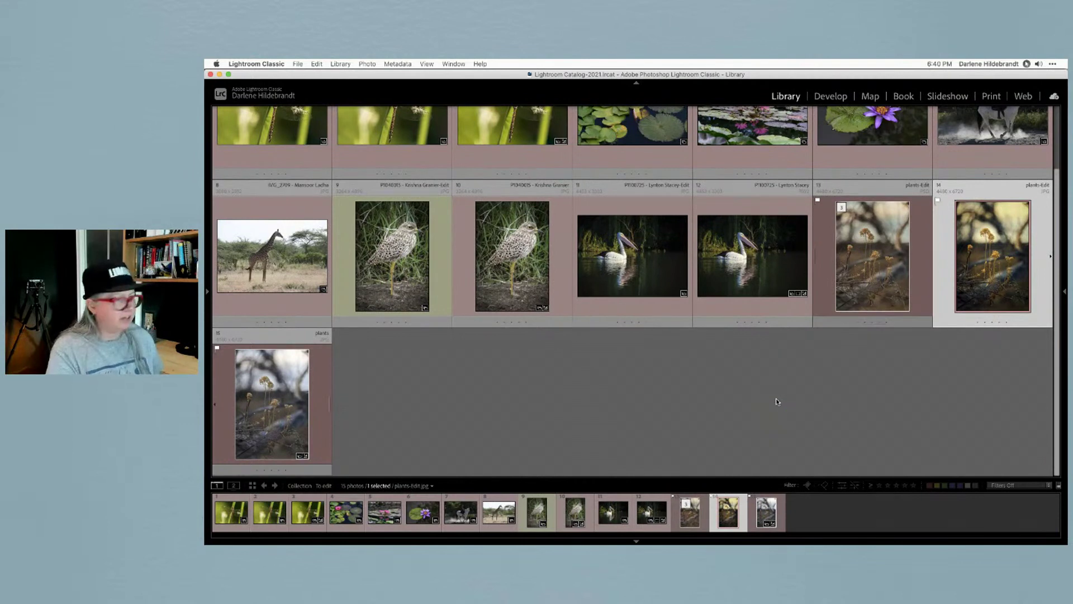
Open the RW2 pelican photo in the Develop module and switch its info overlay to the exposure details.
scroll(776, 401, up, 2)
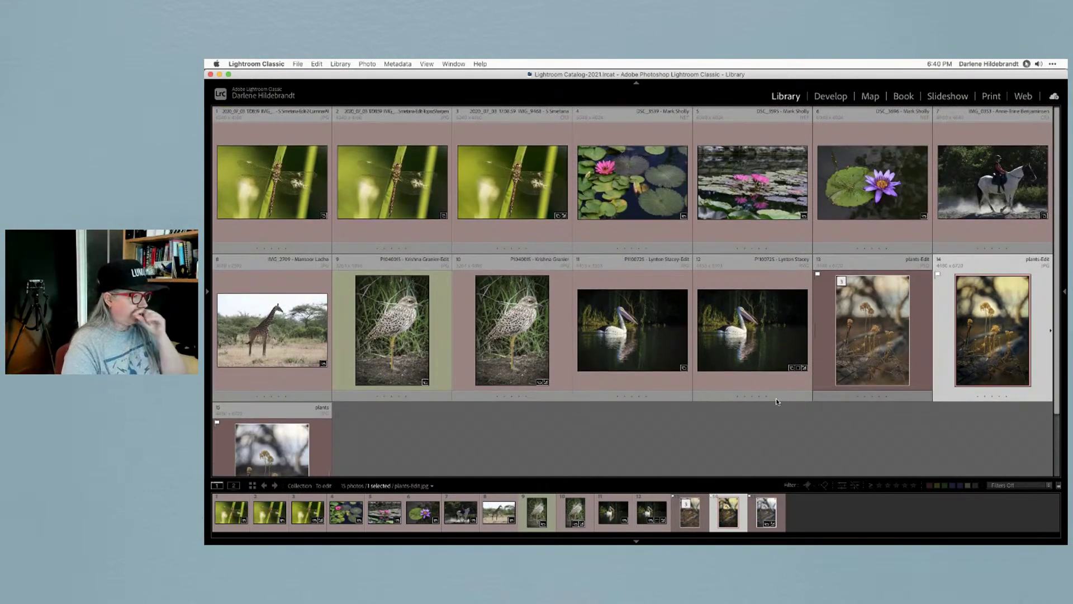
mouse_move(776, 401)
mouse_down()
mouse_move(630, 348)
mouse_move(636, 355)
mouse_up()
double_click(739, 348)
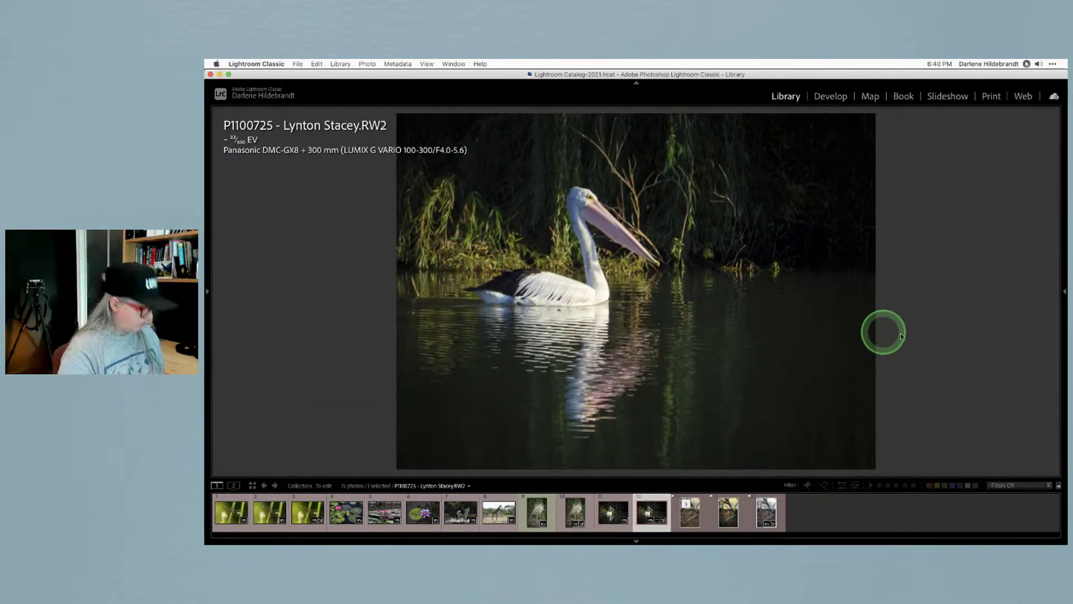
key(d)
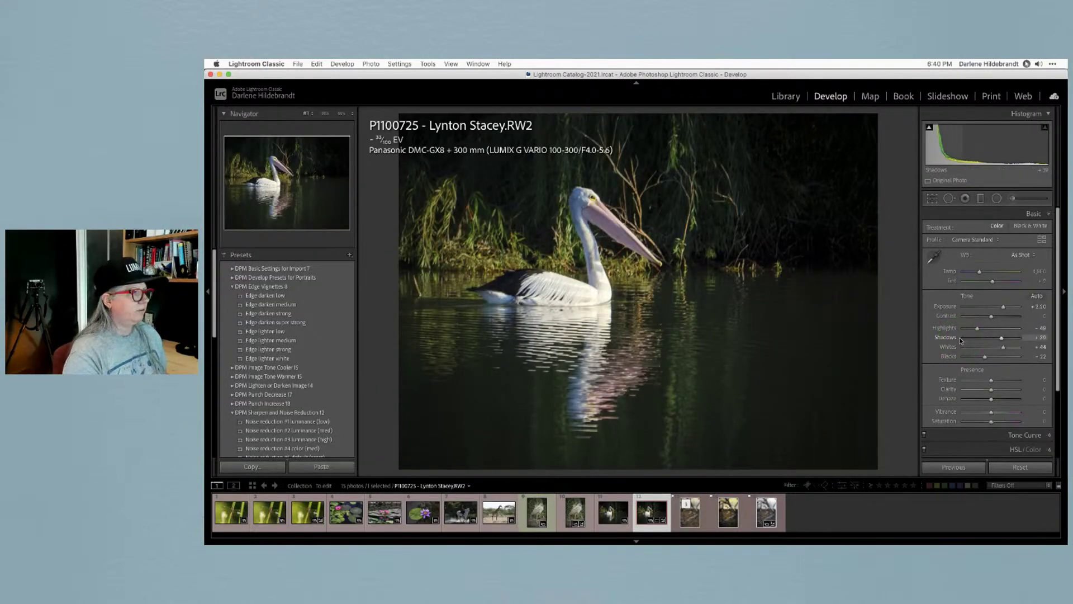
key(i)
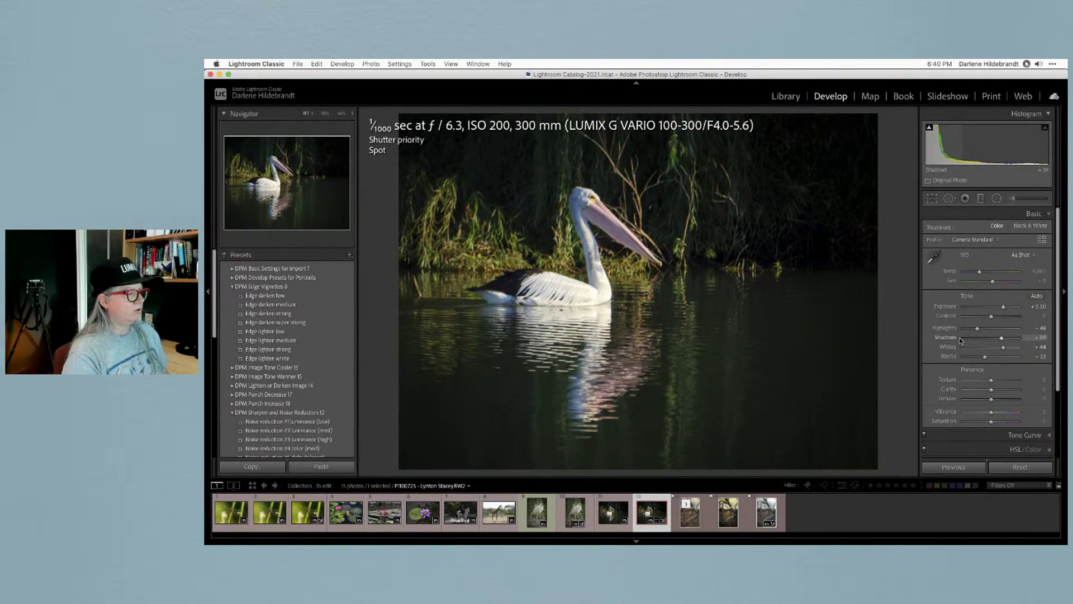
Compare the pelican photo before and after its adjustments and examine the bird's head at closer magnification.
key(backslash)
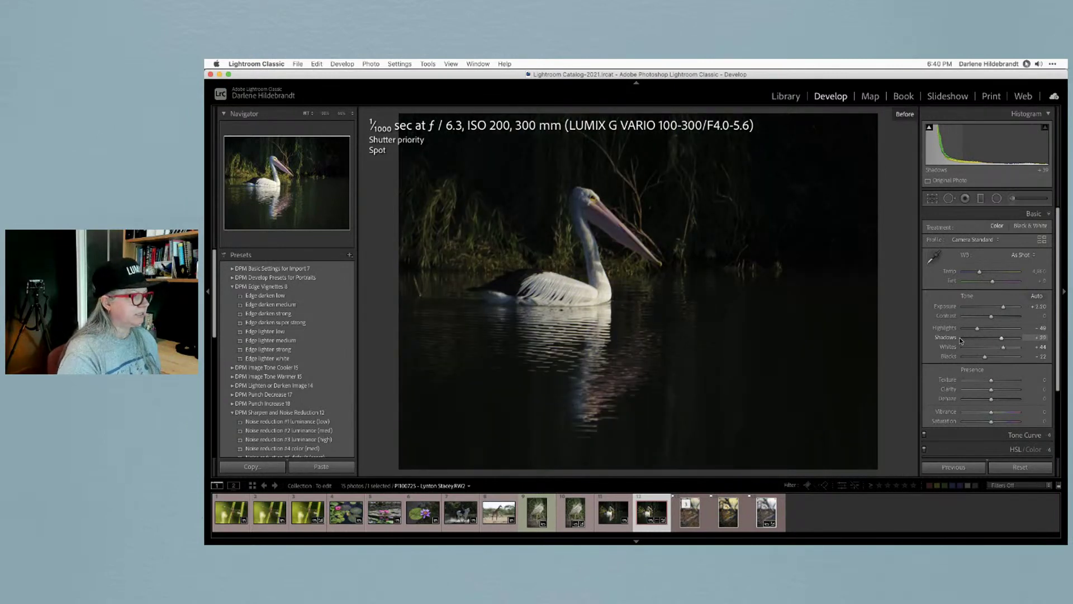
key(backslash)
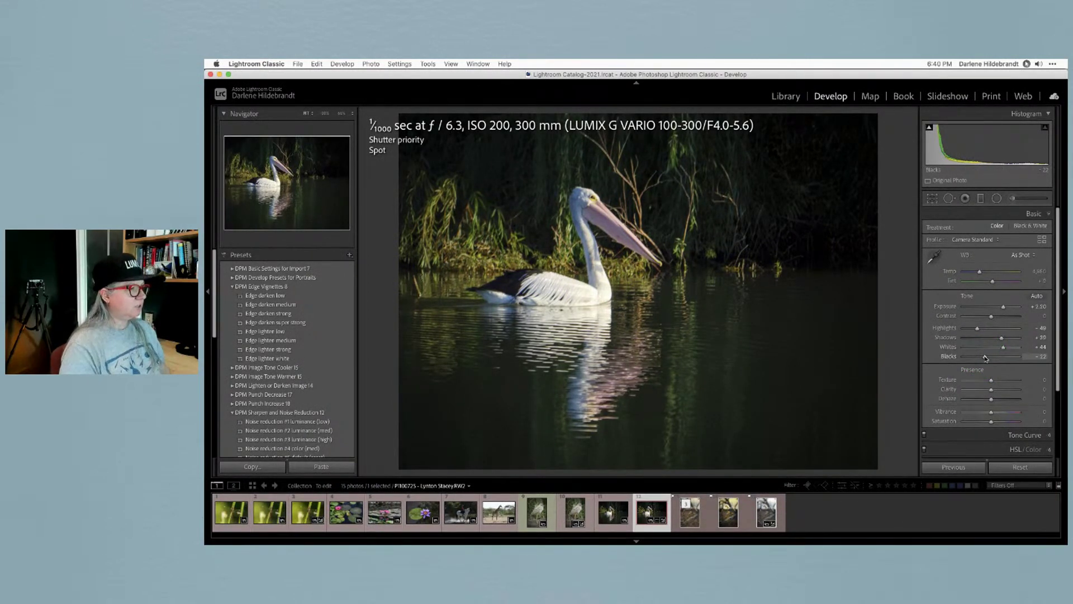
click(595, 225)
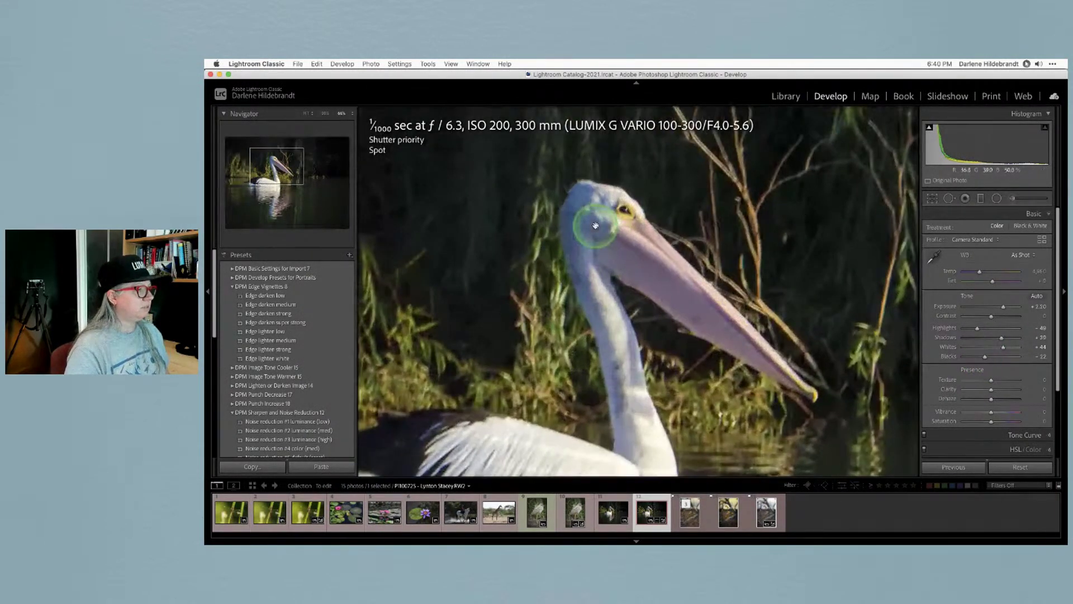
click(325, 114)
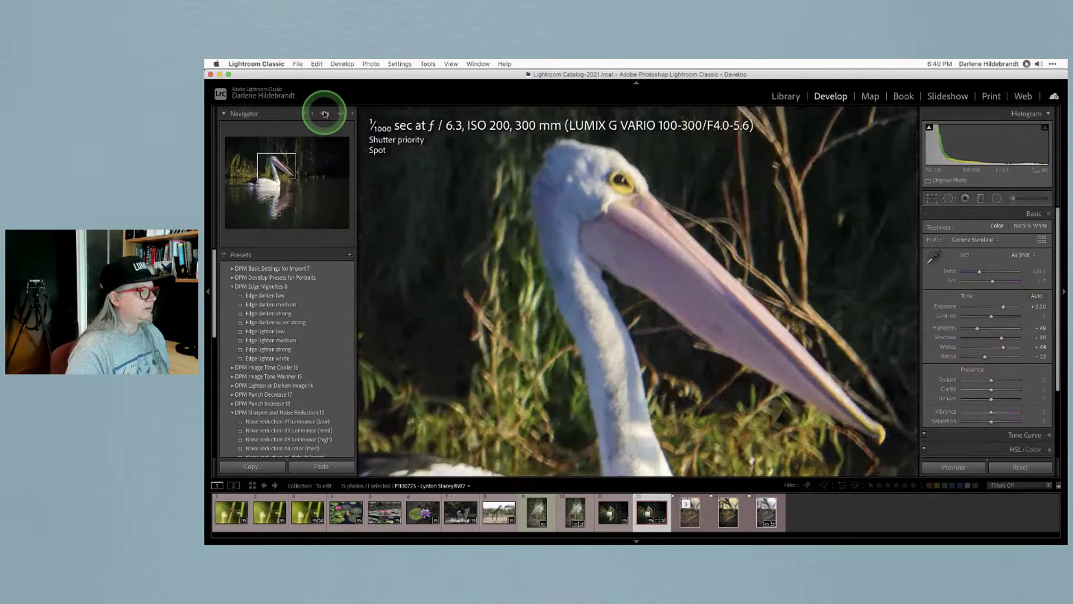
Reposition the enlarged pelican head, switch the photo to Library Loupe view with the side panels shown, and examine its EXIF metadata.
drag(503, 269, 526, 274)
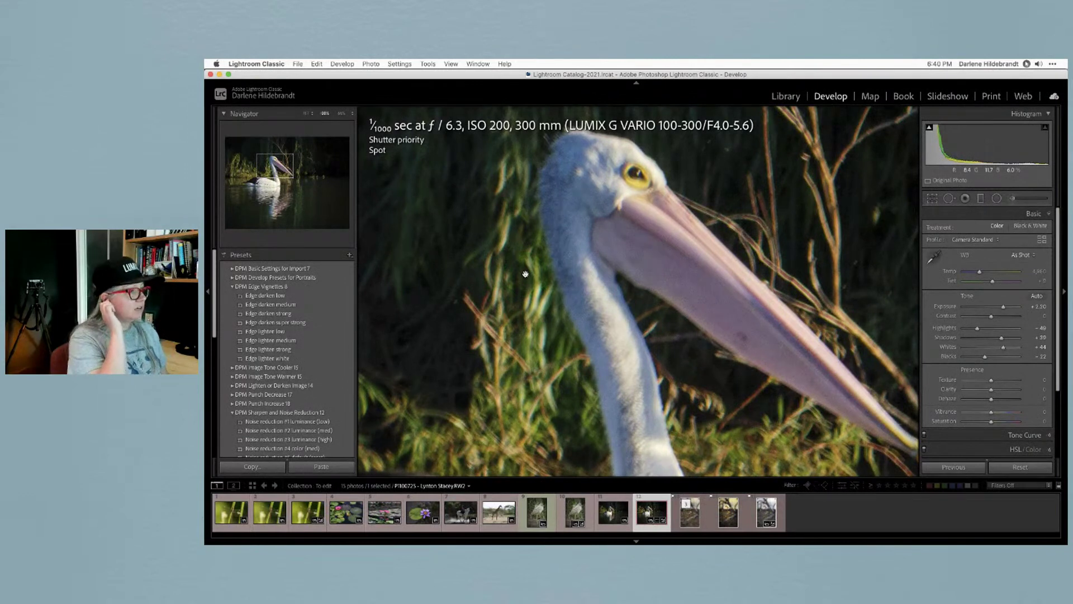
drag(526, 274, 452, 222)
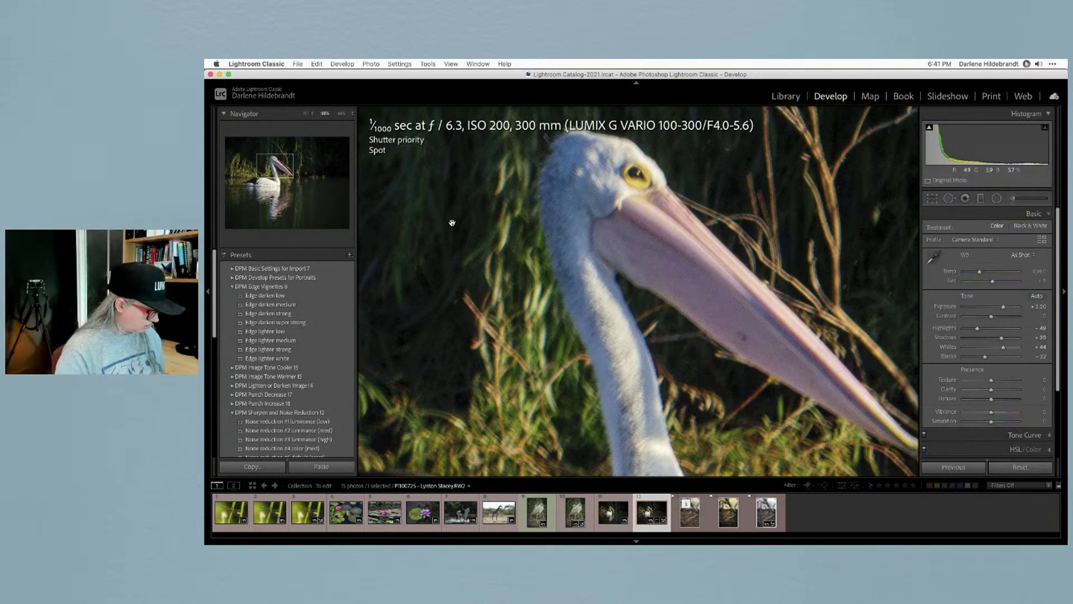
key(e)
drag(451, 223, 447, 223)
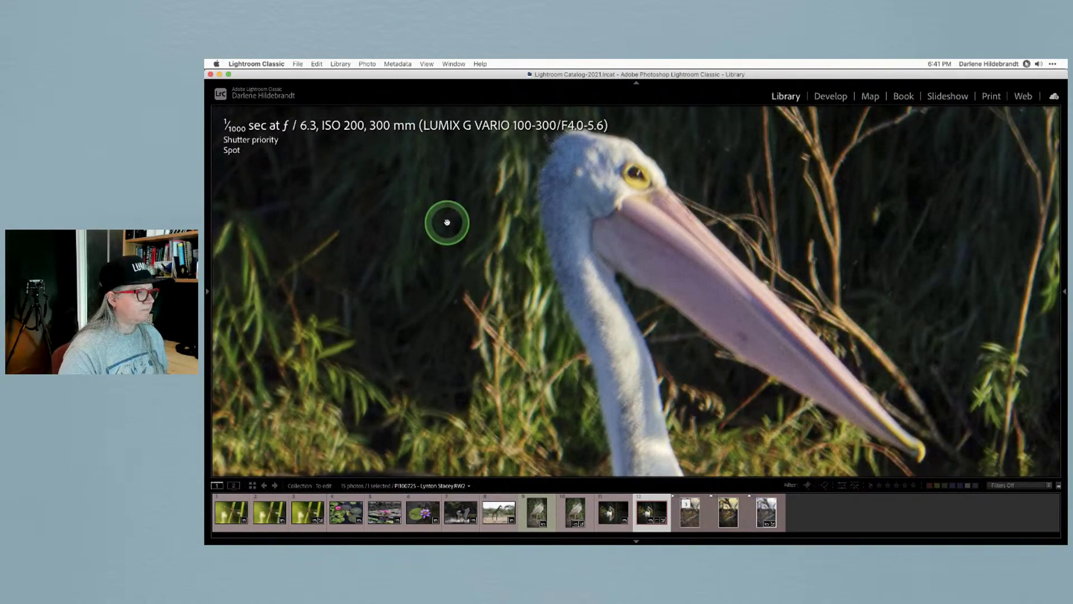
key(Tab)
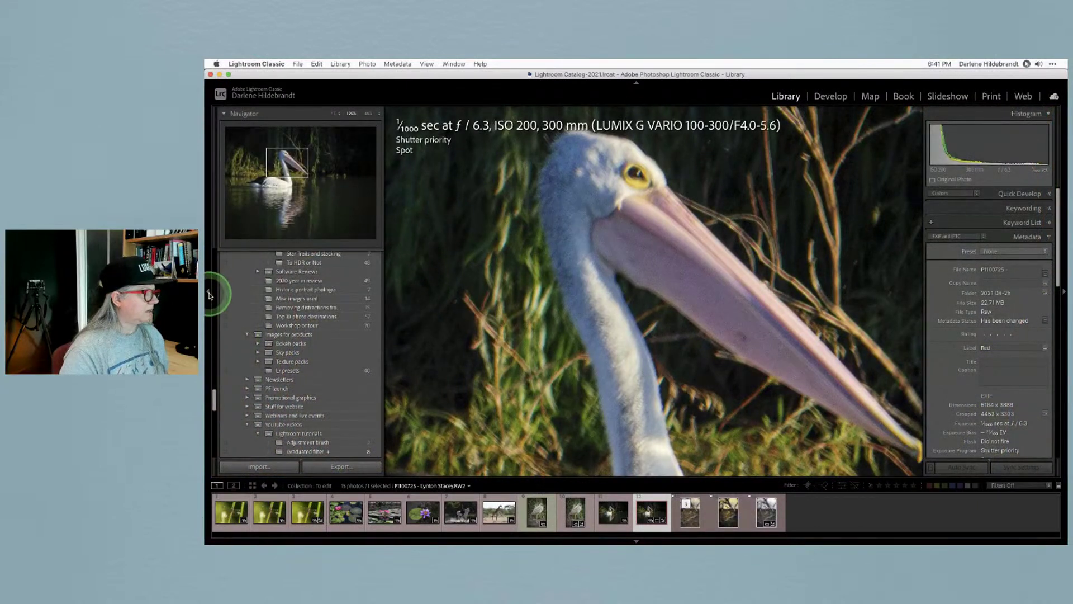
scroll(952, 286, down, 2)
scroll(952, 286, down, 5)
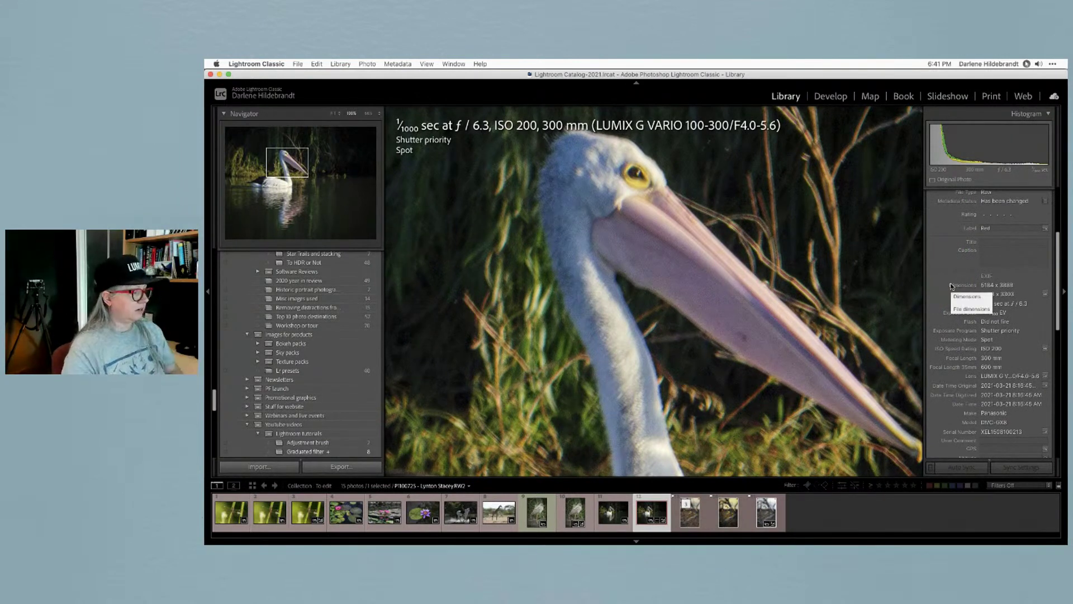
scroll(952, 286, down, 1)
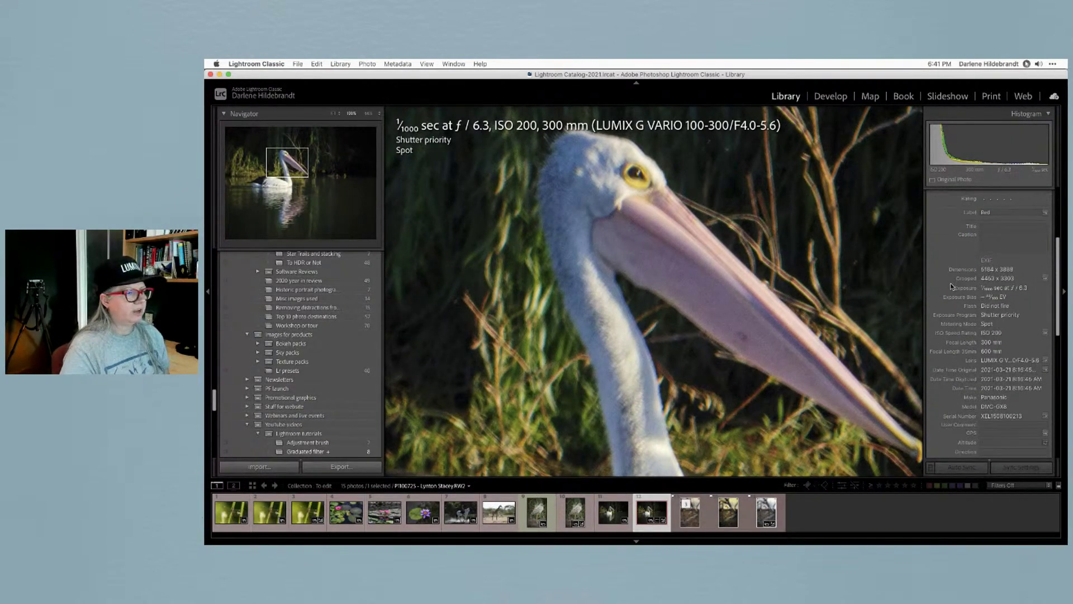
scroll(952, 286, down, 2)
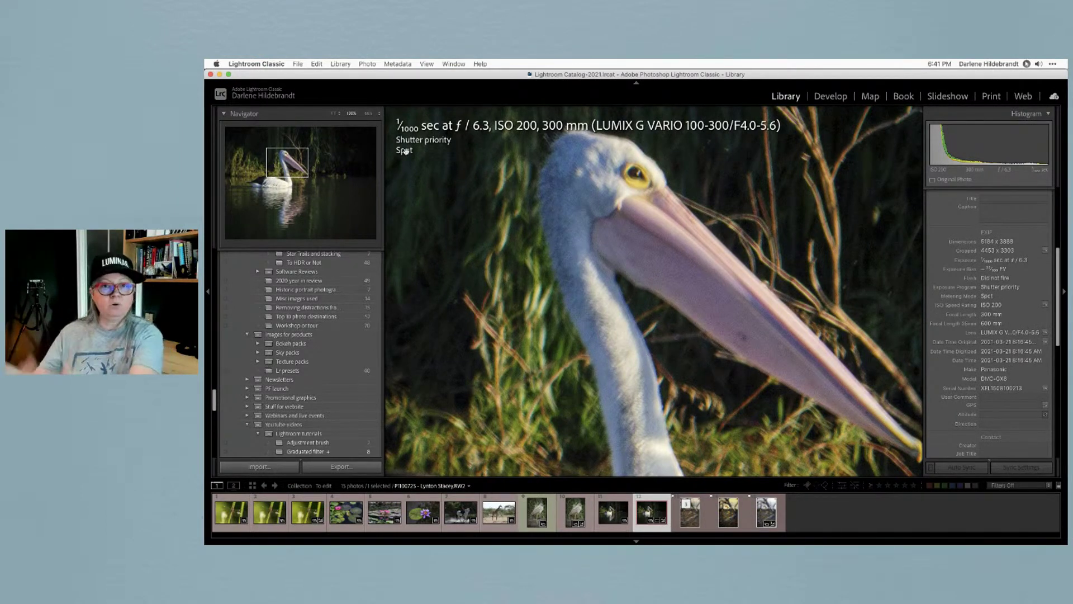
Fit the whole pelican photo in view, return it to the Develop module and compare it before and after its adjustments.
click(526, 304)
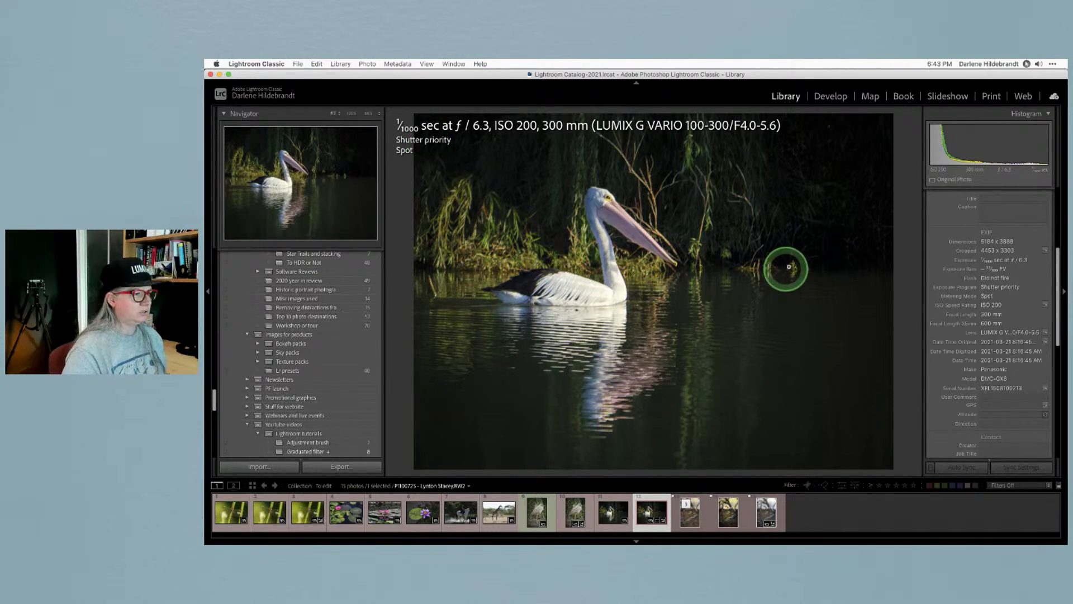
key(d)
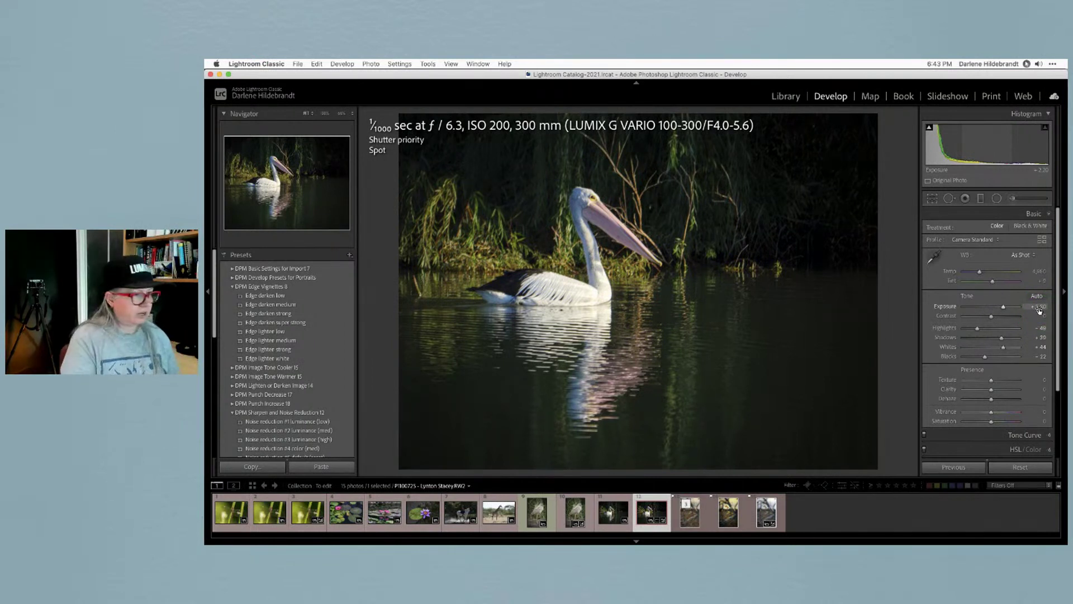
key(backslash)
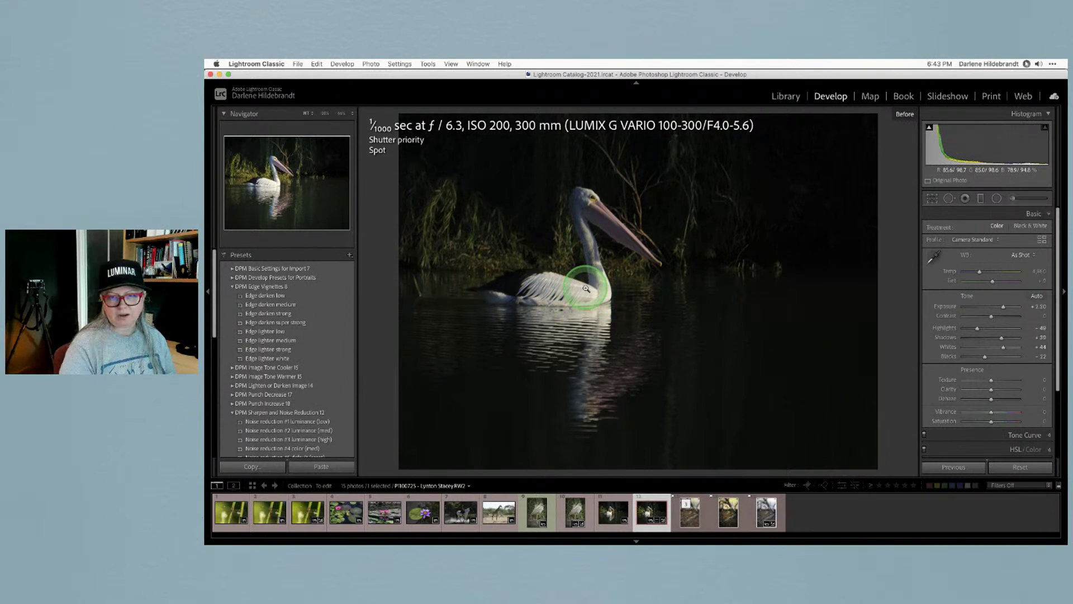
key(backslash)
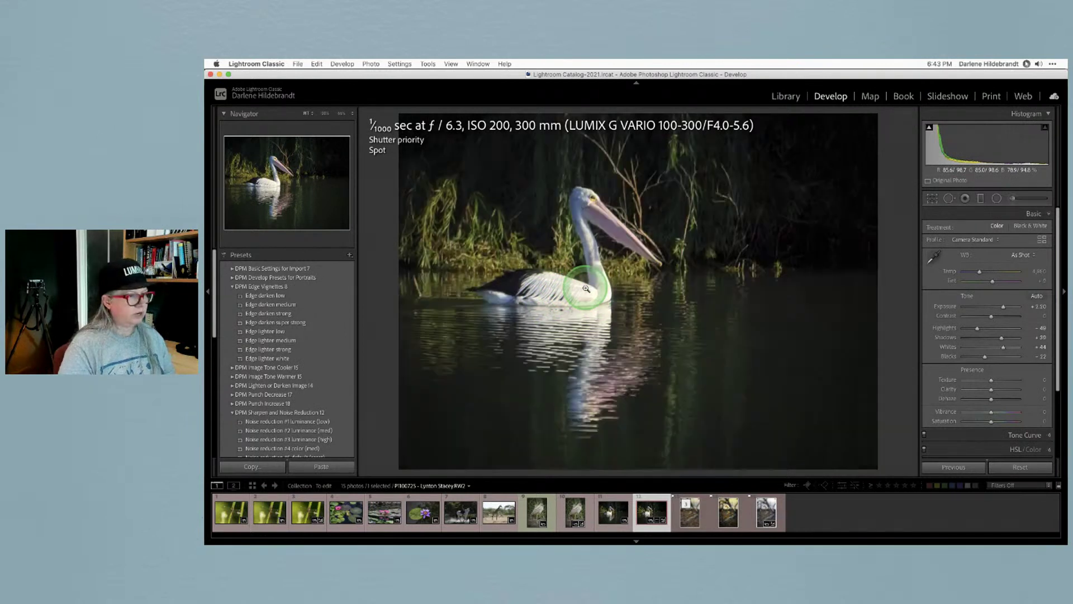
Reset all Develop settings of the pelican photo to inspect the original exposure and framing, and undo the reset.
click(1016, 469)
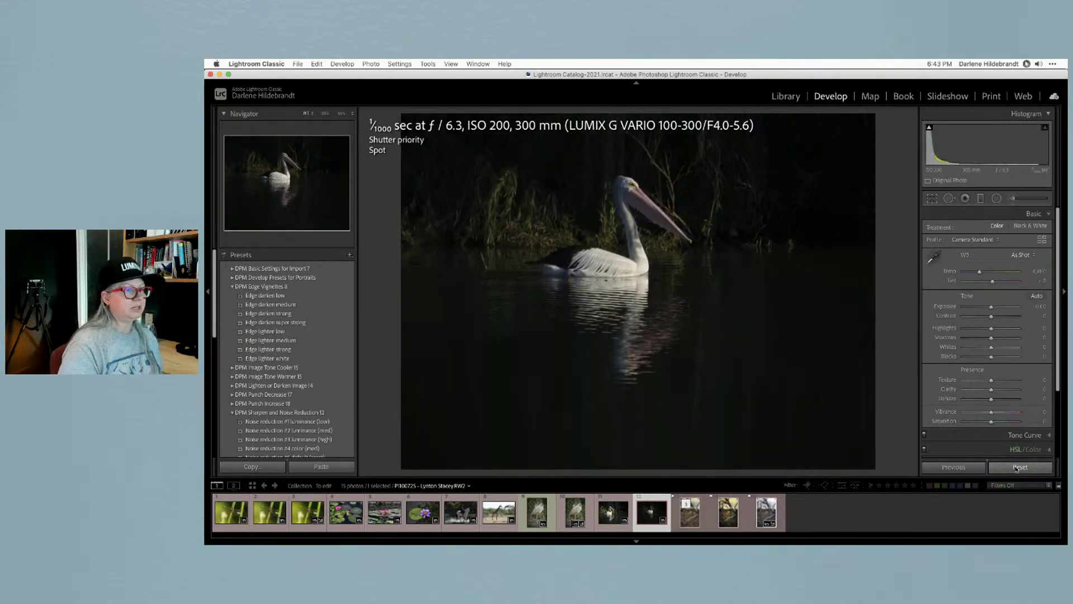
click(1040, 167)
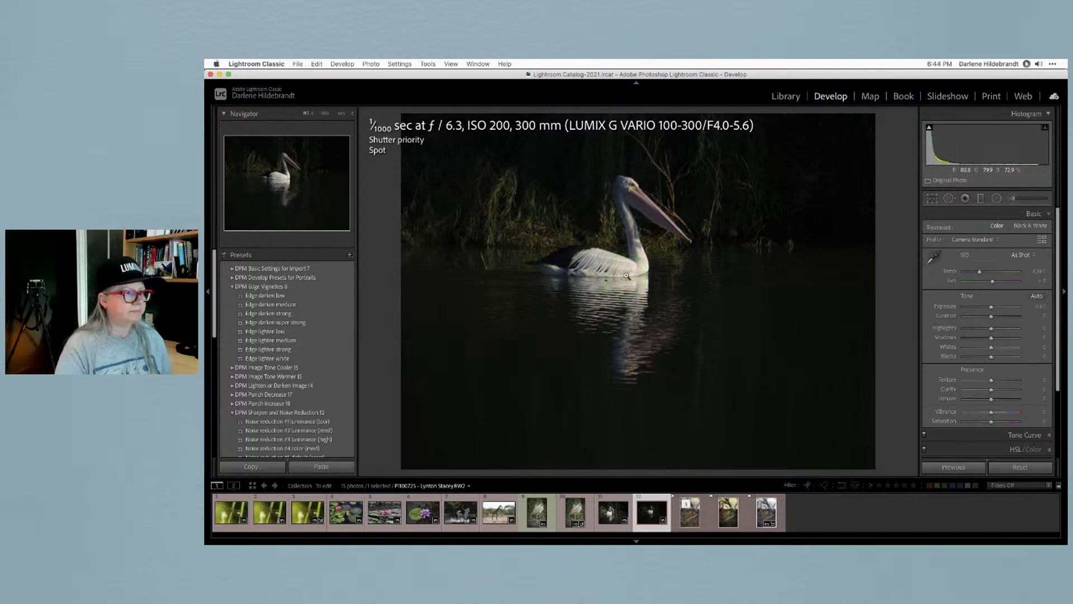
key(super+z)
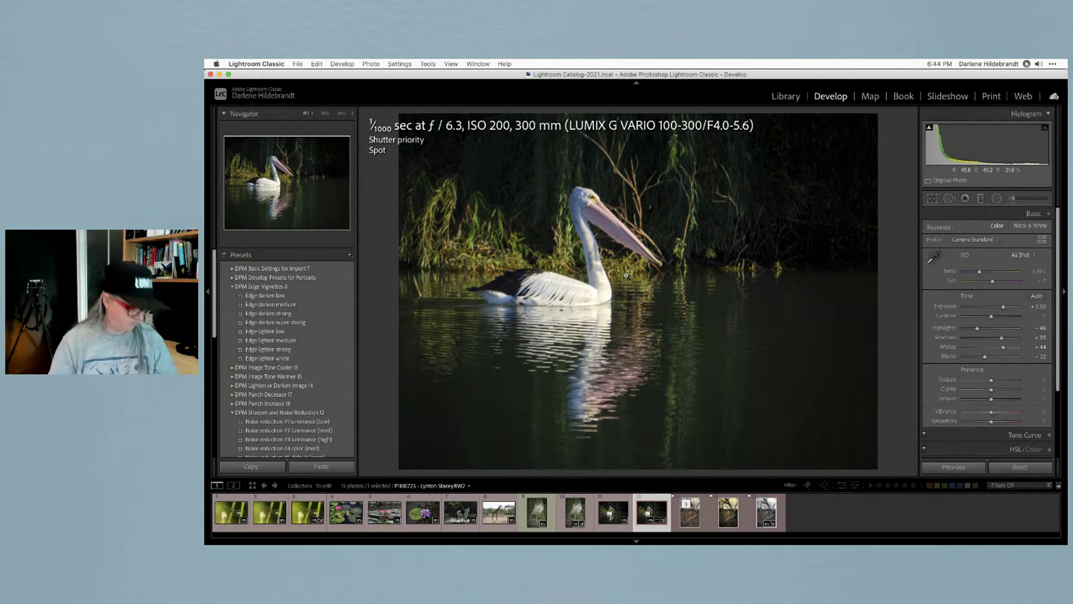
Hide the info overlay, reset the pelican photo's crop and crop tighter around the bird in the original aspect ratio.
key(i)
key(r)
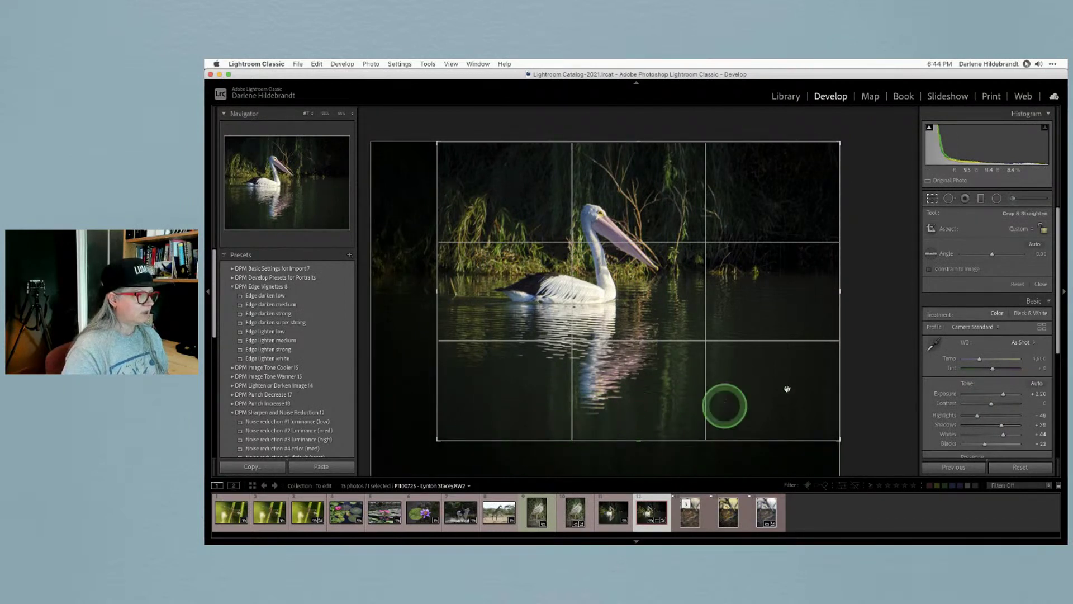
click(1017, 285)
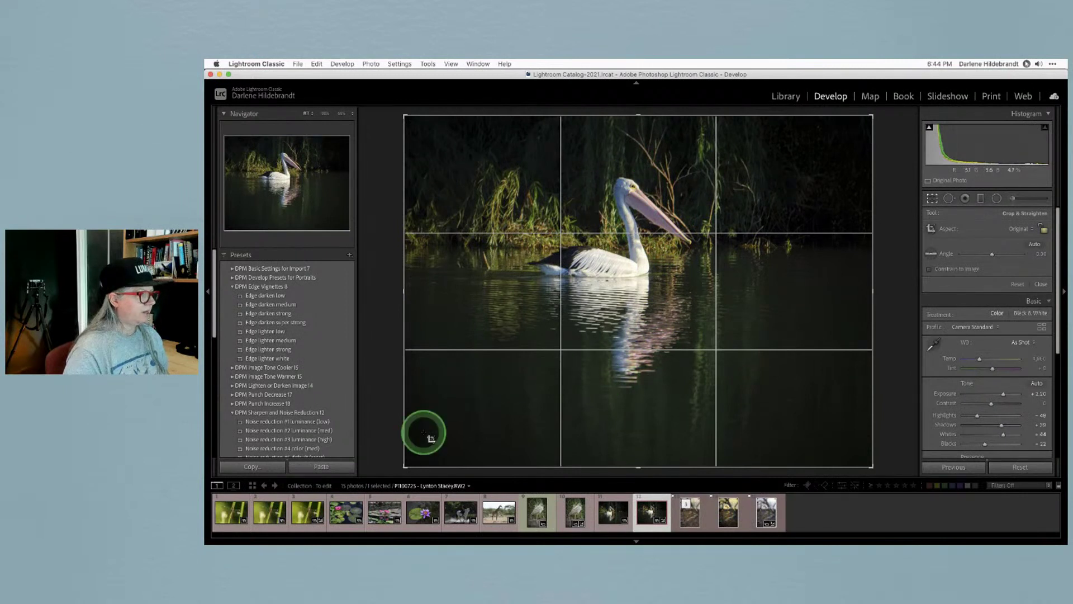
drag(405, 465, 441, 444)
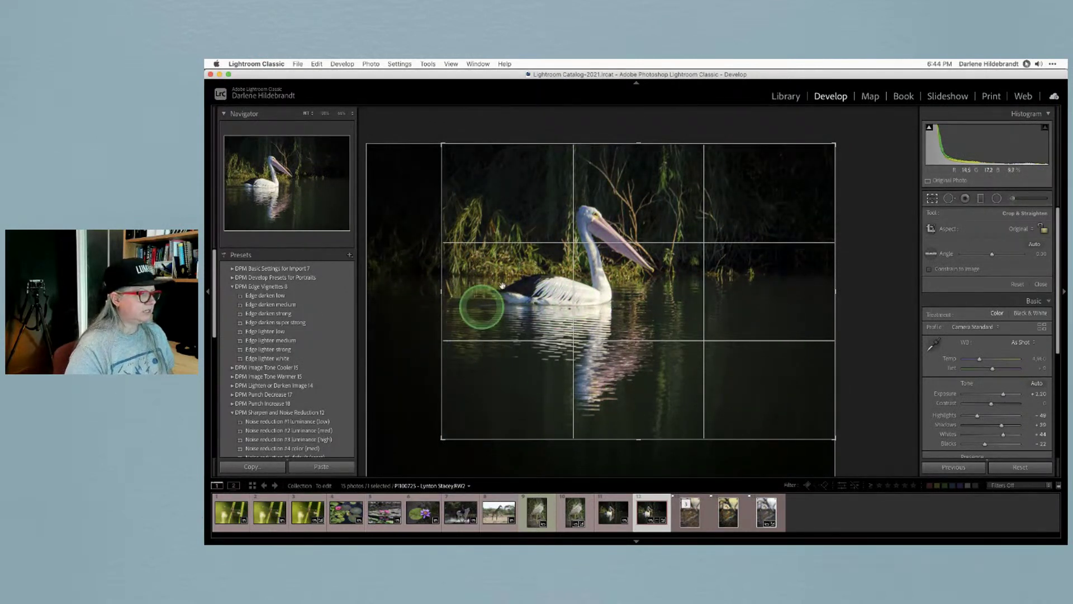
Cycle through the crop guide overlays back to the rule-of-thirds grid and apply the crop.
key(o)
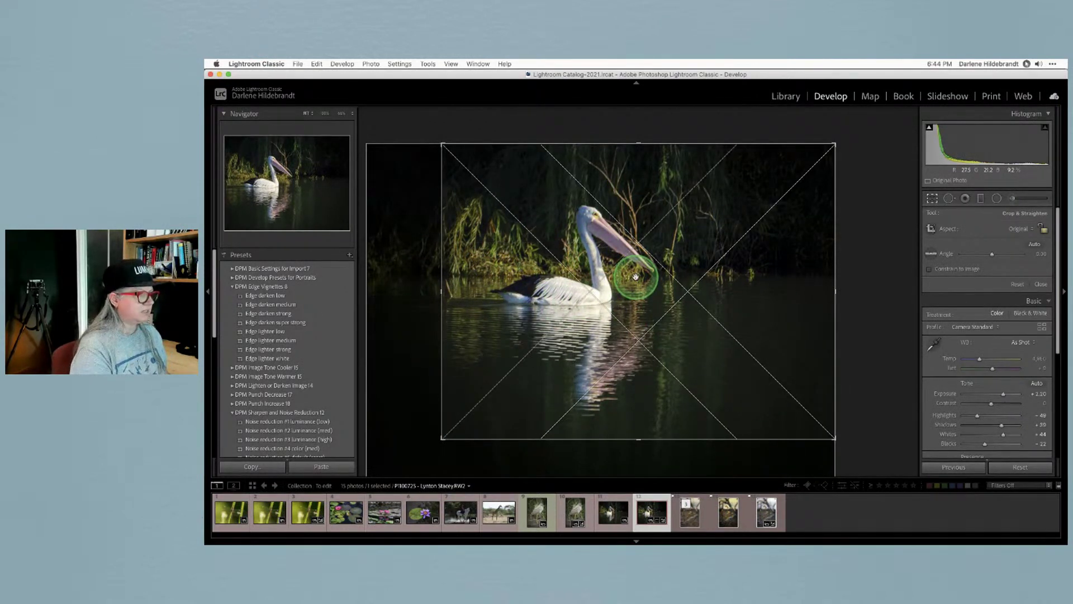
key(o)
key(o)
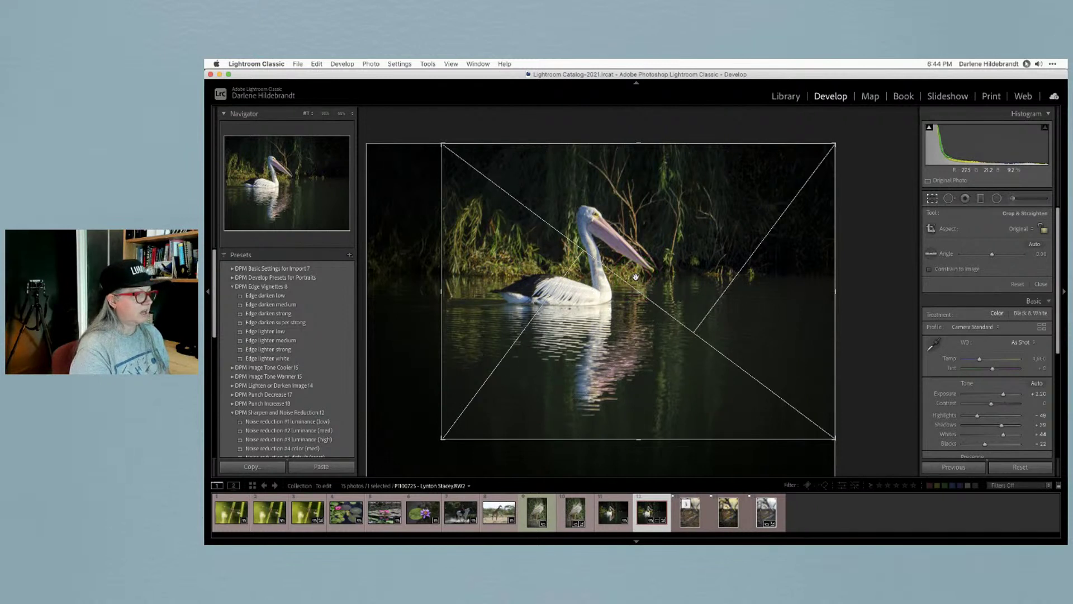
key(o)
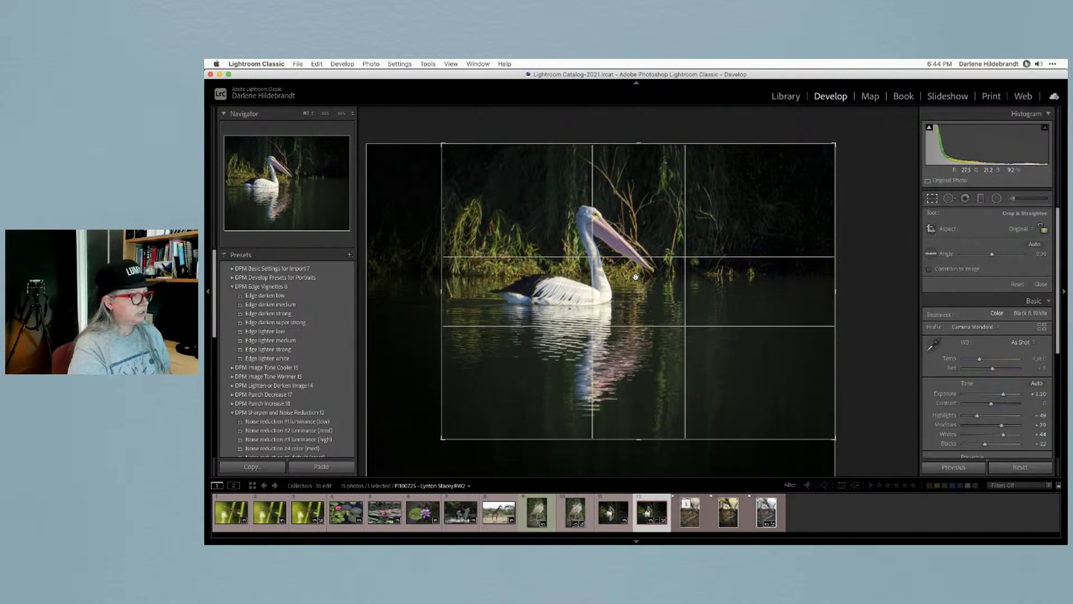
key(o)
key(o)
key(o)
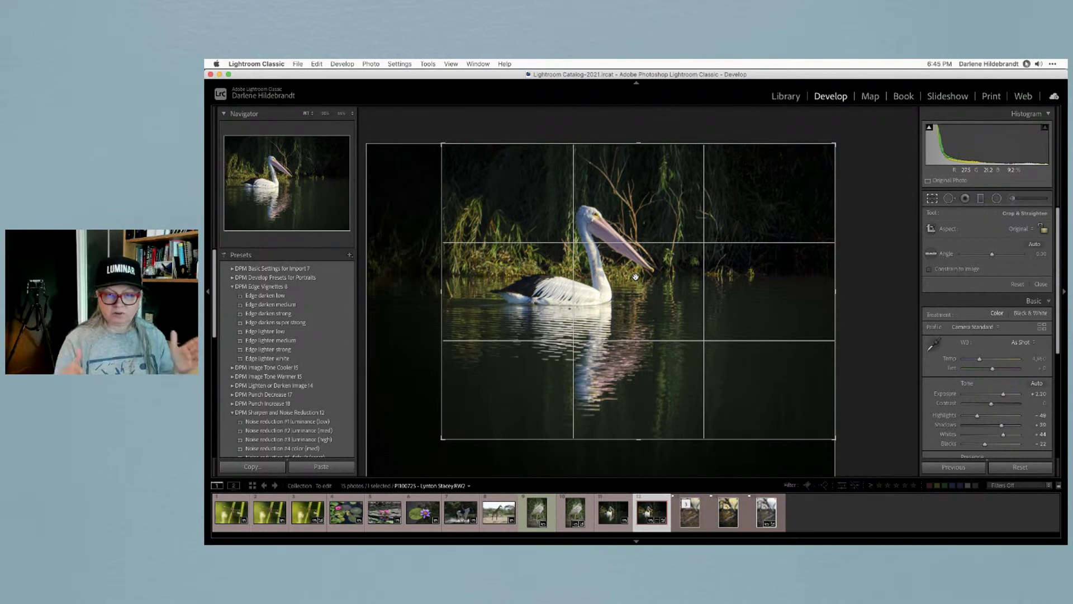
key(o)
key(o)
key(o)
key(o)
key(o)
key(o)
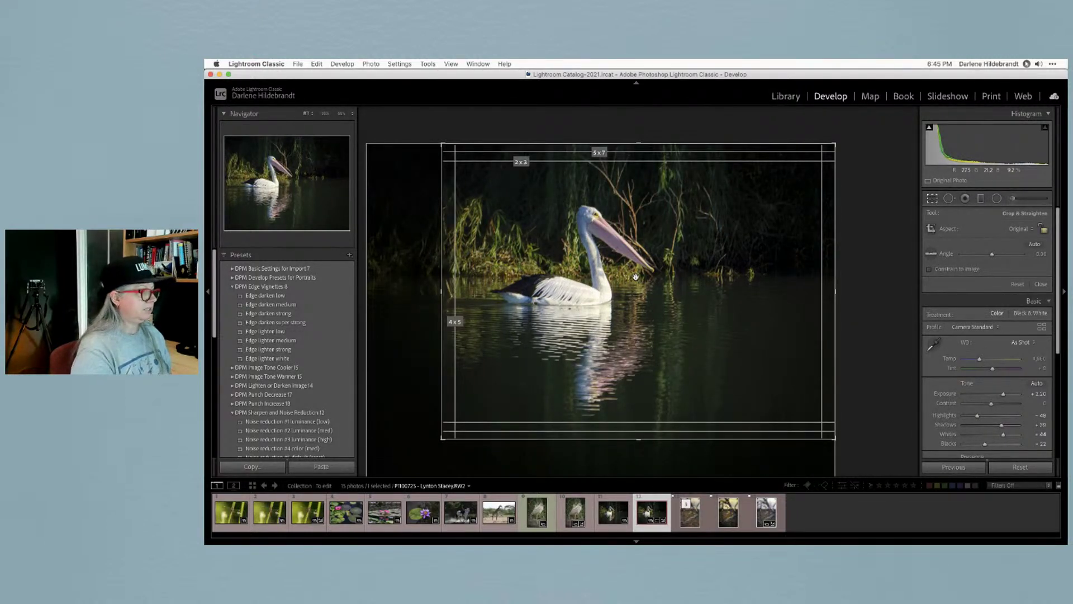
key(o)
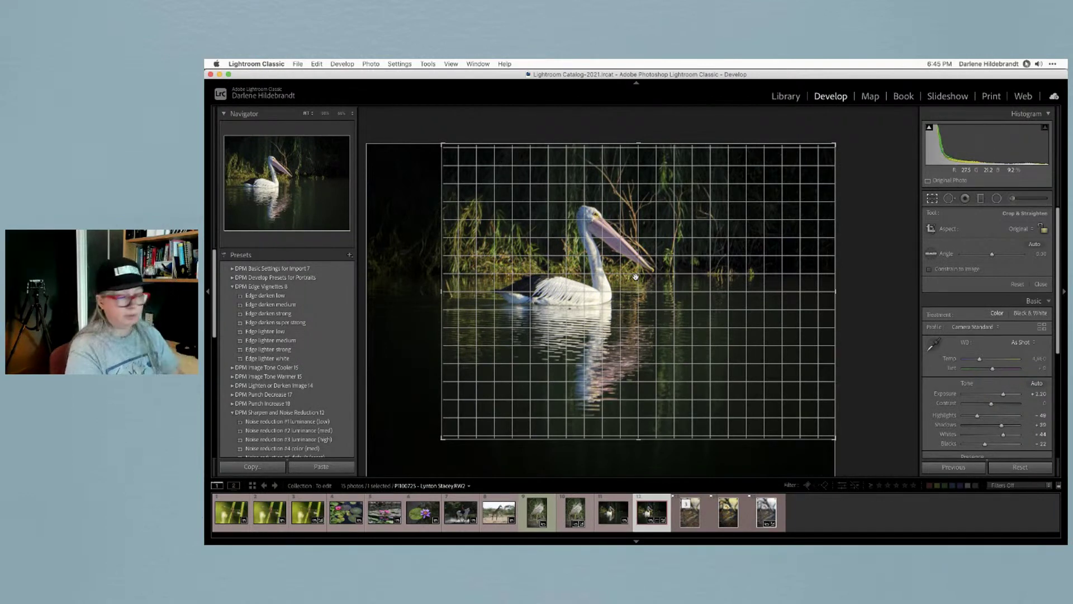
key(o)
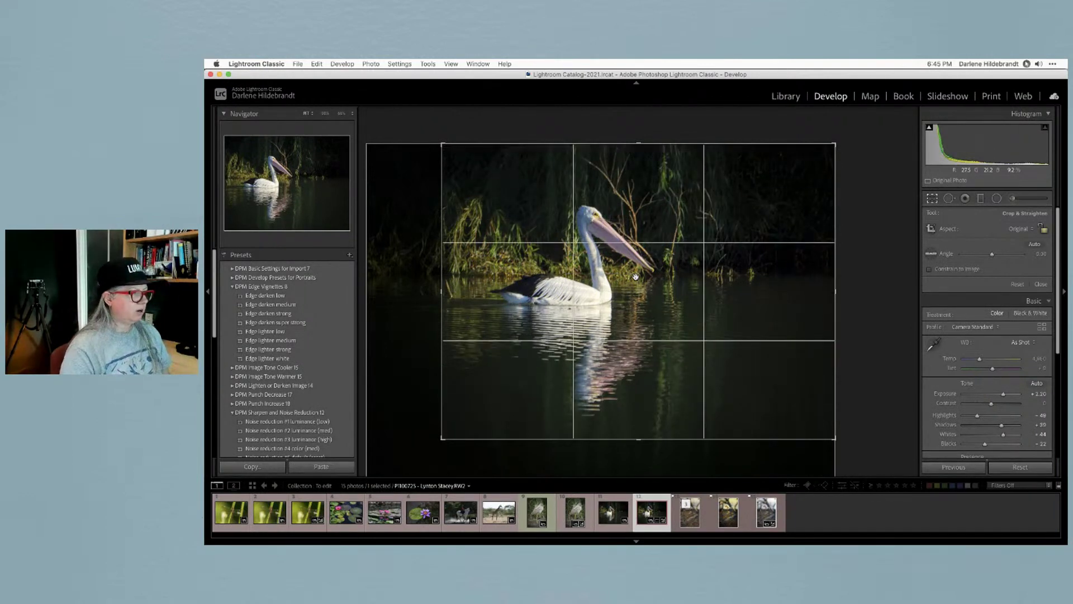
key(Return)
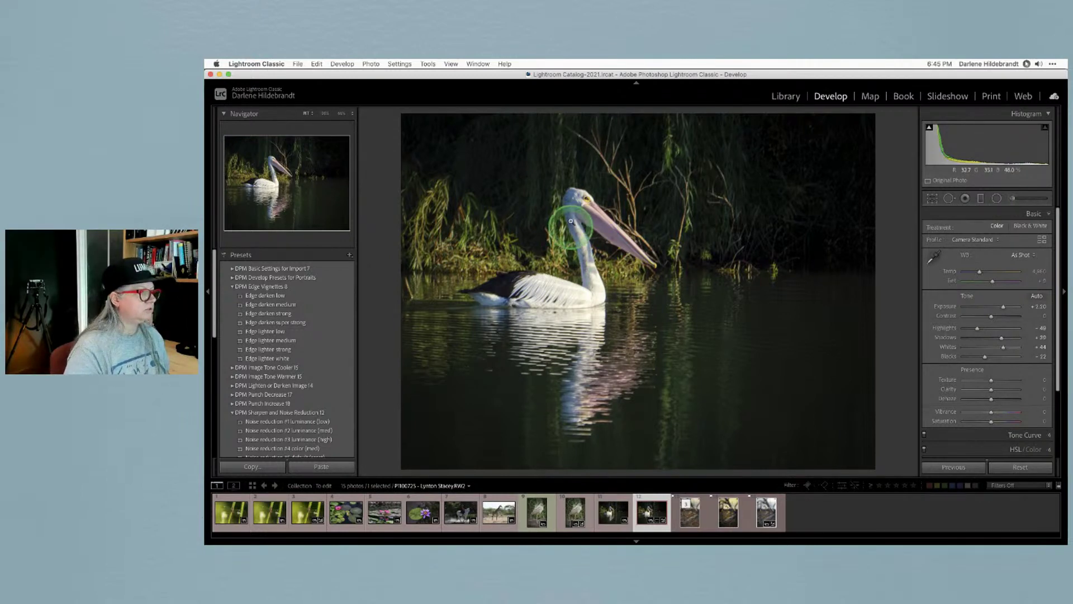
Enlarge the pelican's head and set the Detail sharpening Amount to about 110 and Masking to about 45.
key(z)
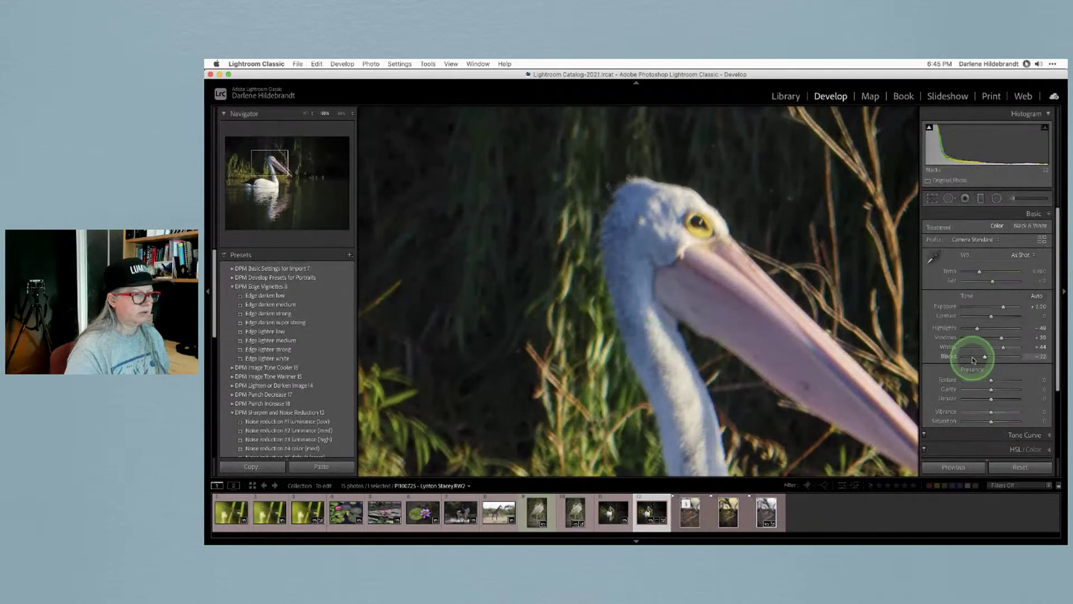
scroll(972, 358, down, 4)
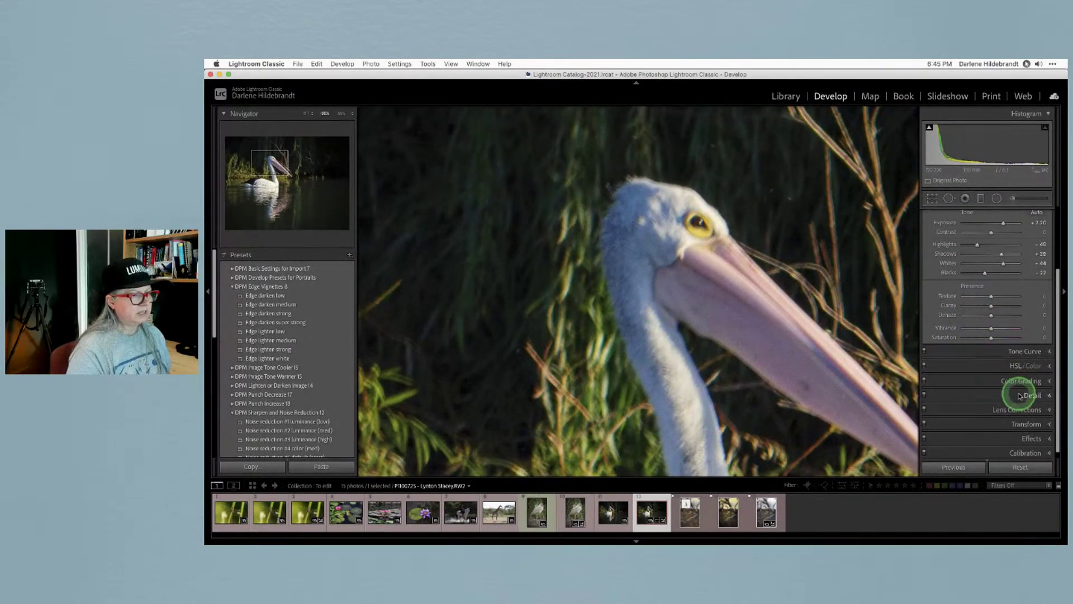
click(1010, 395)
drag(983, 356, 1006, 349)
click(964, 379)
drag(964, 379, 1011, 378)
key(alt)
drag(1011, 378, 988, 377)
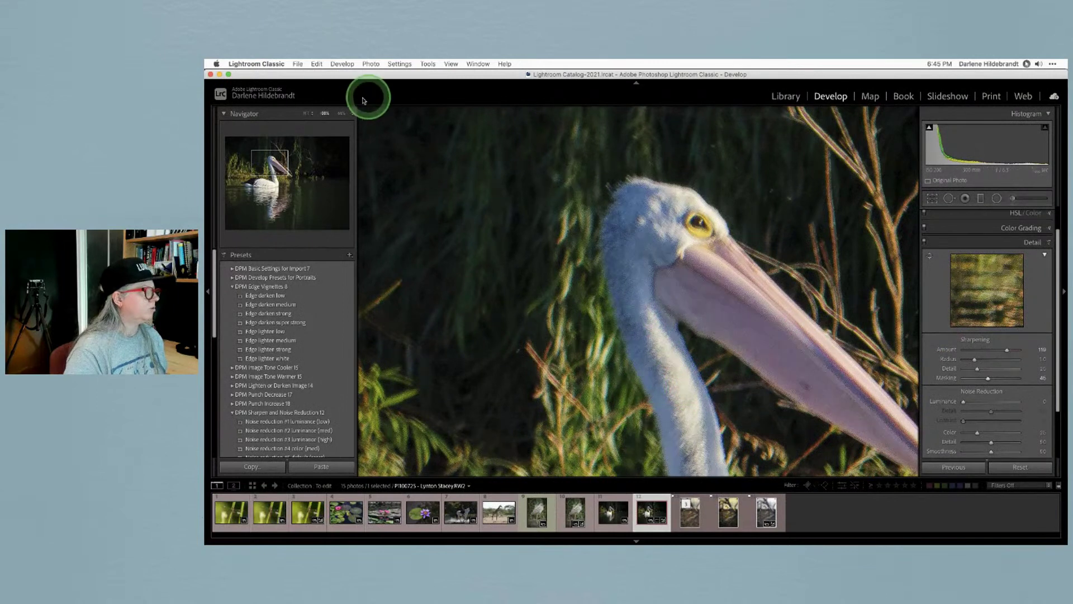
Magnify the pelican's head to 200% and show the exposure details overlay.
click(351, 113)
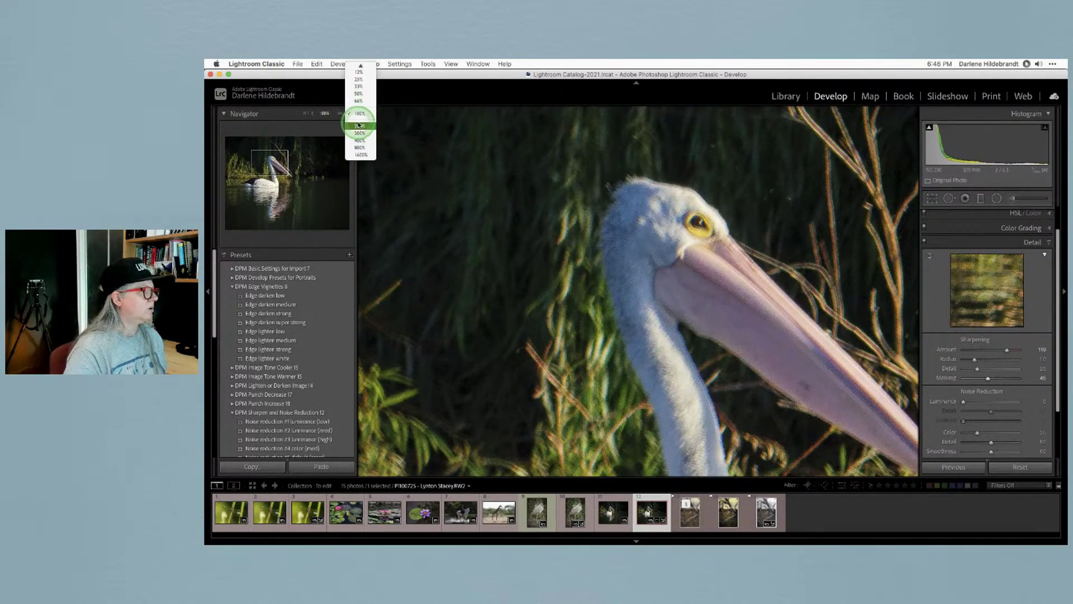
click(359, 125)
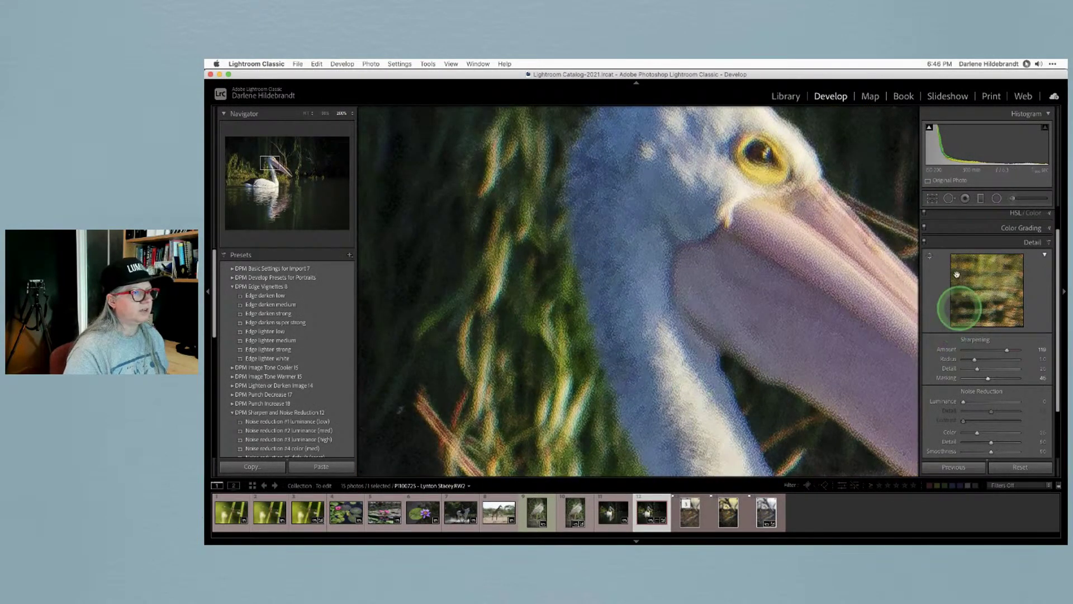
key(i)
key(i)
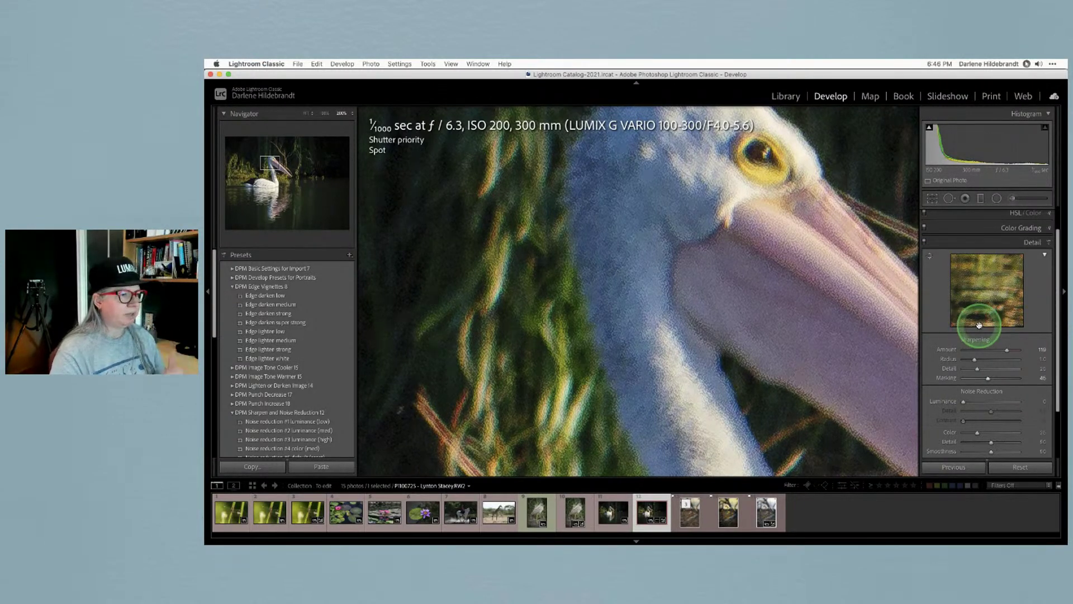
Set the Luminance noise reduction for the pelican photo to 34.
scroll(979, 324, down, 3)
click(990, 364)
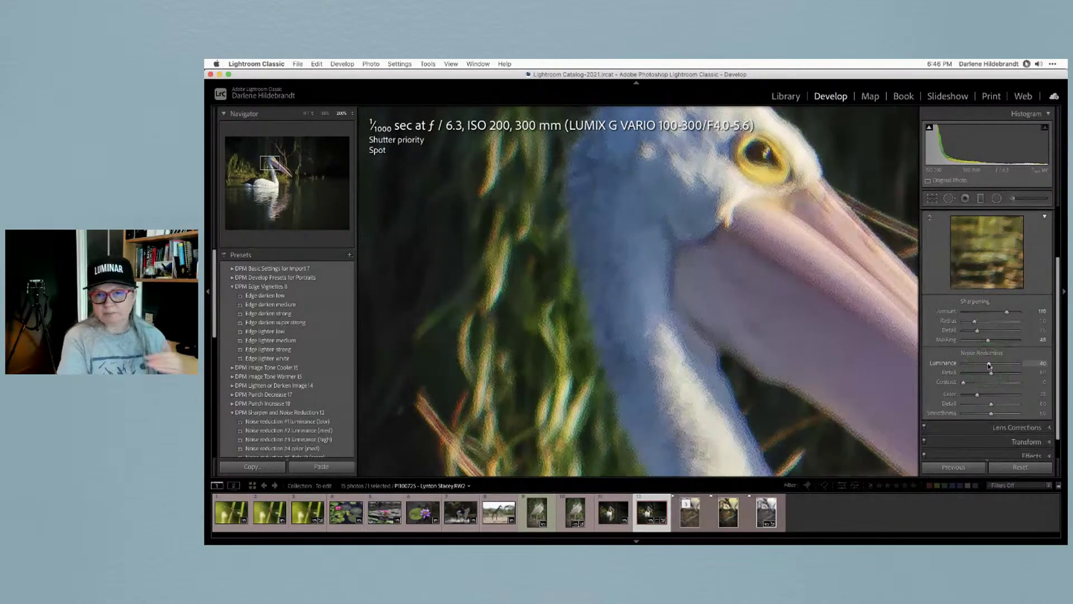
click(985, 366)
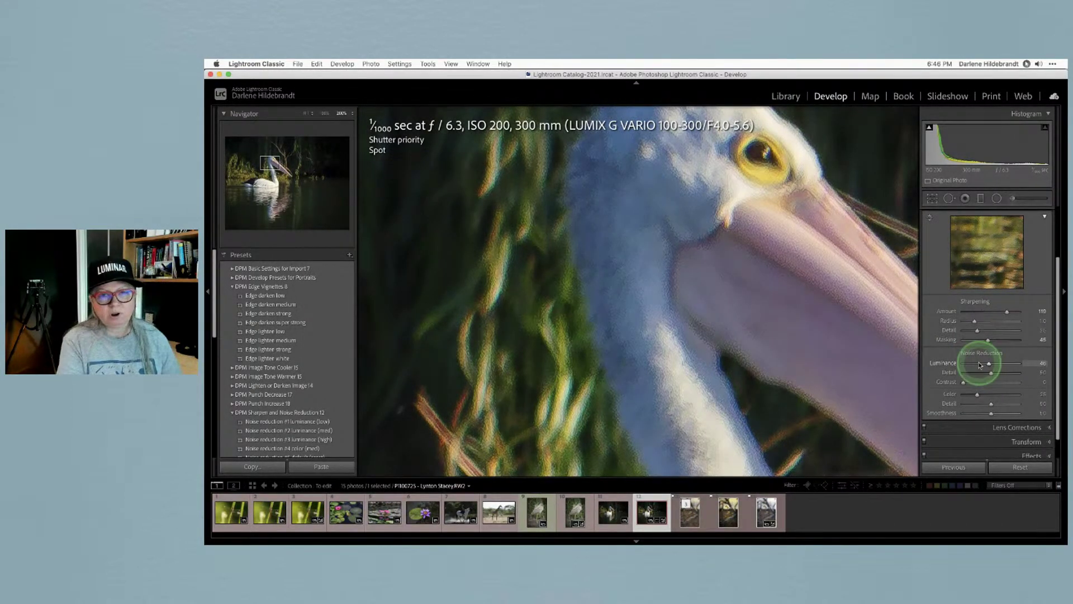
click(983, 366)
click(990, 366)
mouse_move(990, 366)
mouse_down()
mouse_move(956, 365)
mouse_move(1030, 367)
mouse_move(957, 364)
mouse_move(983, 365)
mouse_up()
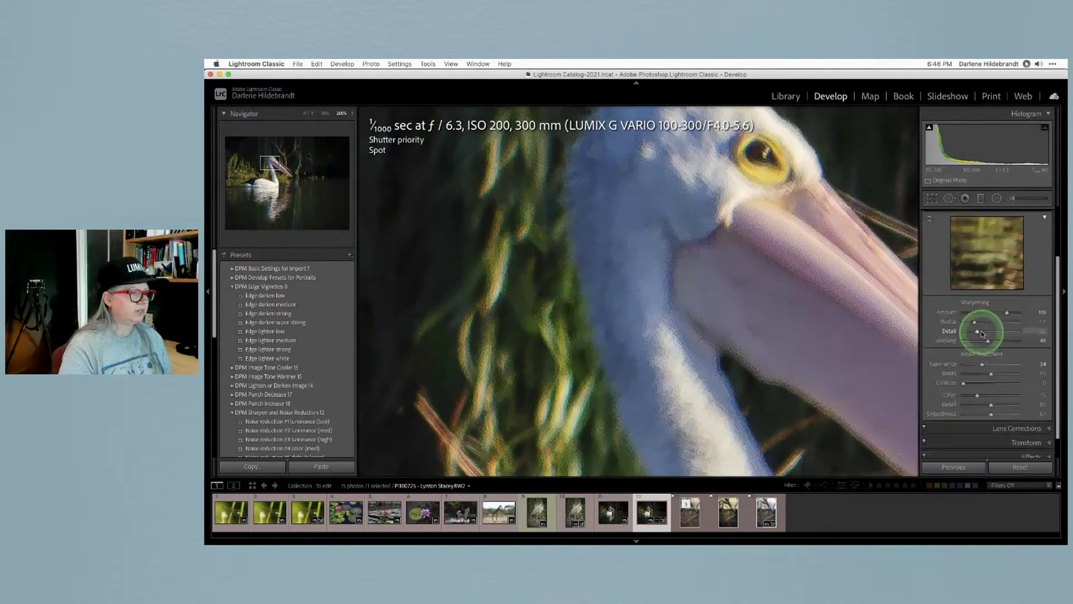
Turn off the Detail adjustments to view the pelican's head without sharpening and noise reduction.
scroll(982, 330, up, 2)
scroll(982, 334, up, 1)
click(926, 239)
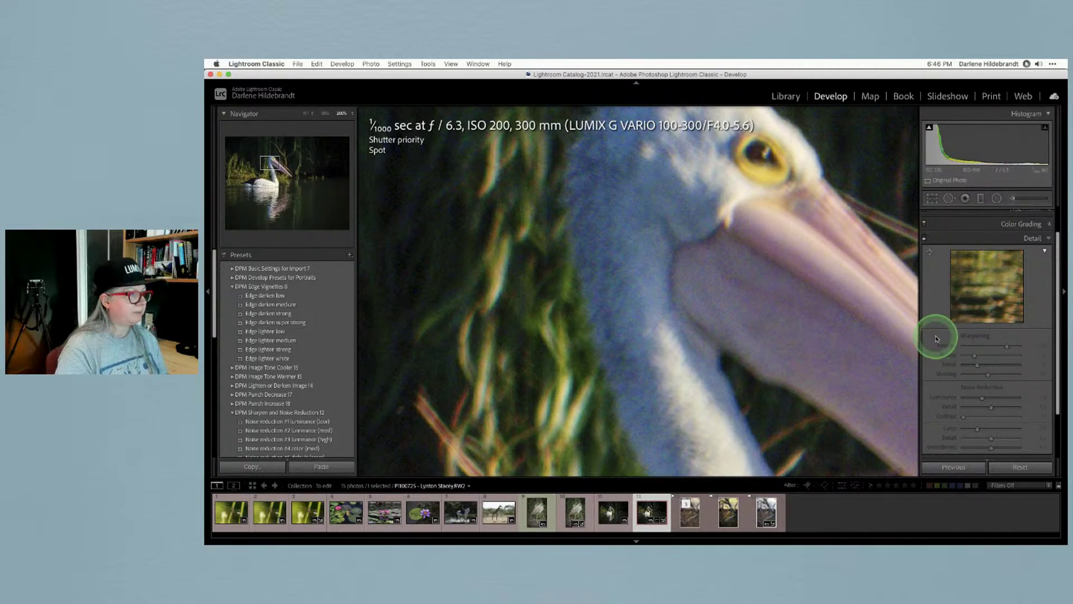
Turn the pelican photo's Detail adjustments back on and return to the Library grid.
click(926, 239)
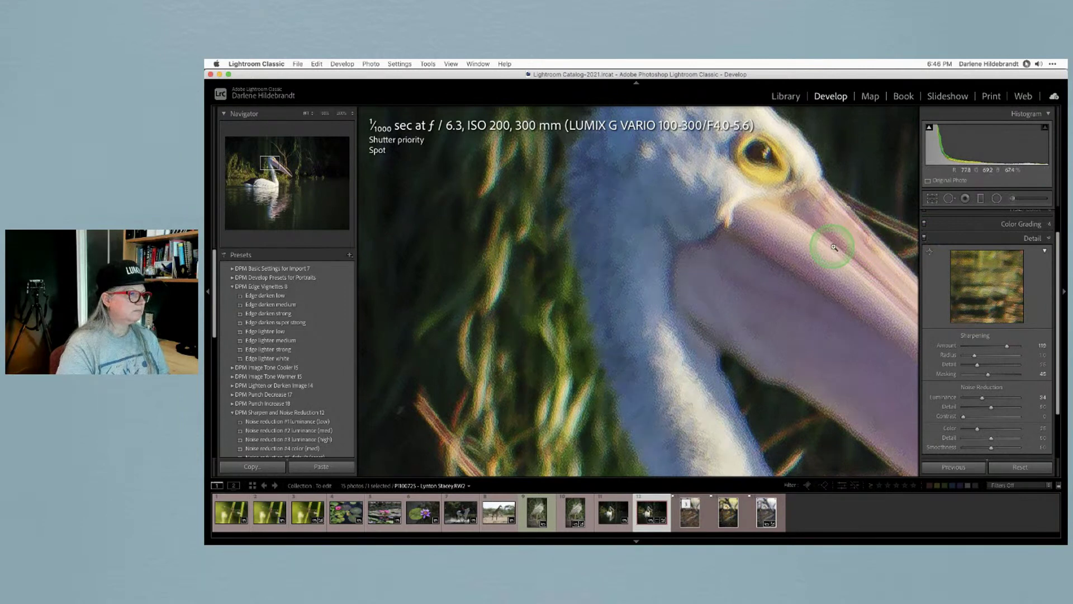
click(910, 261)
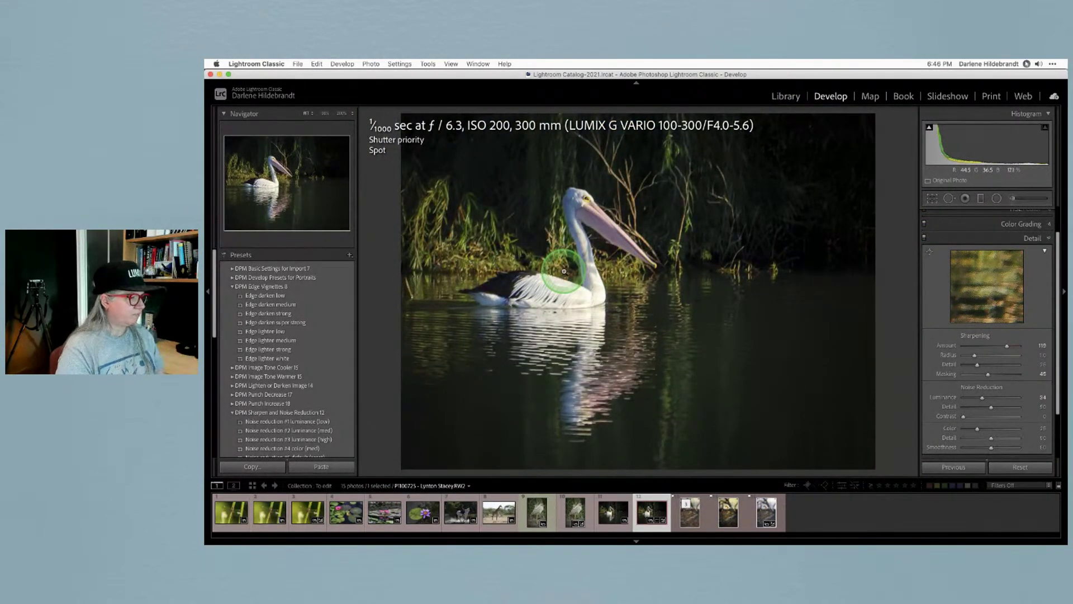
key(g)
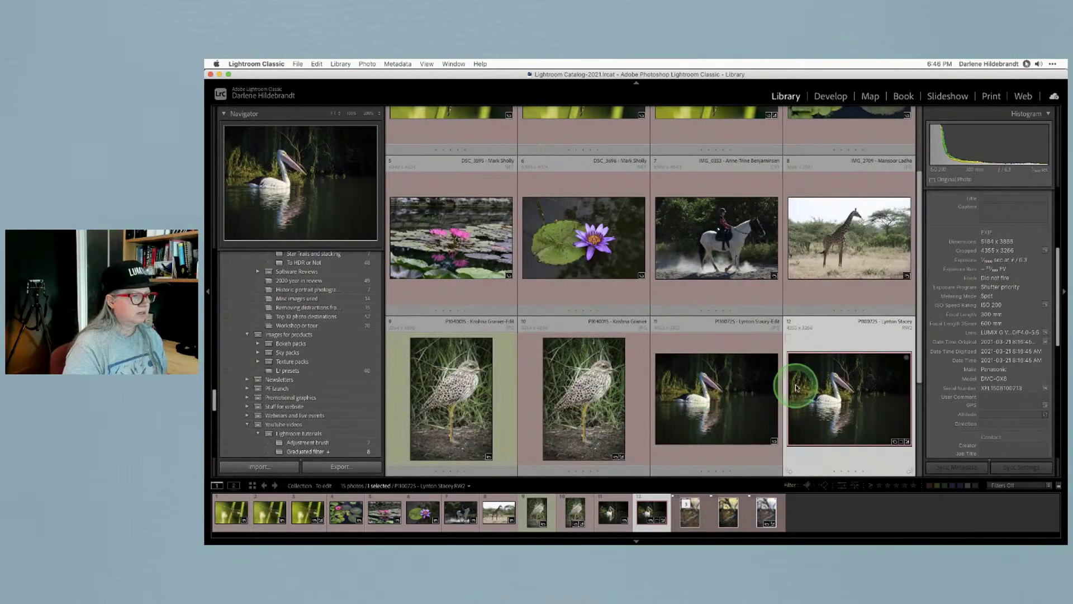
Open a JPEG copy of the raw pelican photo with Lightroom adjustments in Topaz Sharpen AI.
right_click(827, 392)
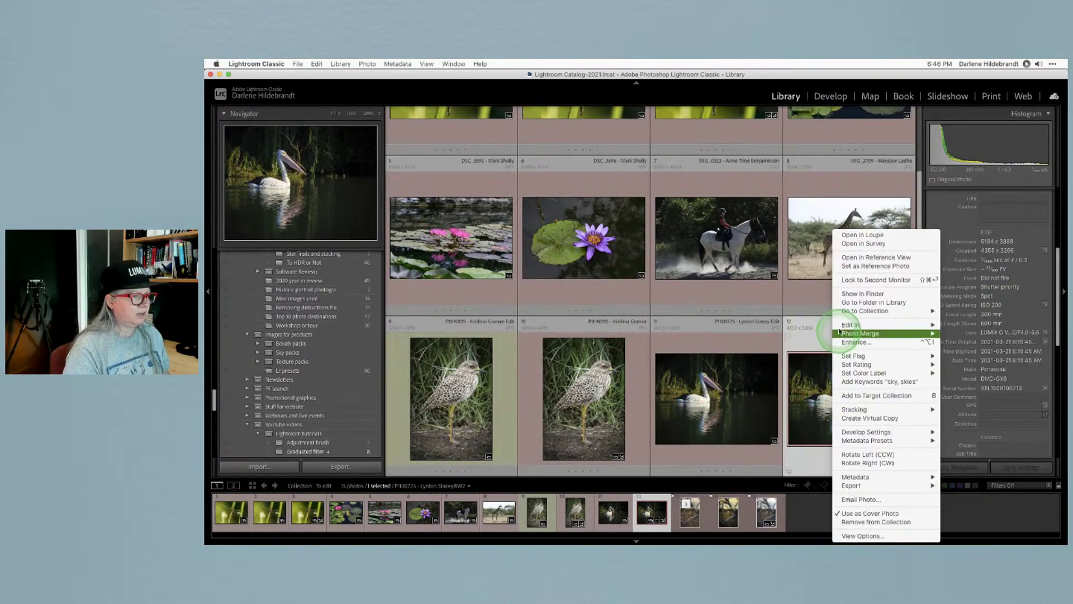
mouse_move(842, 327)
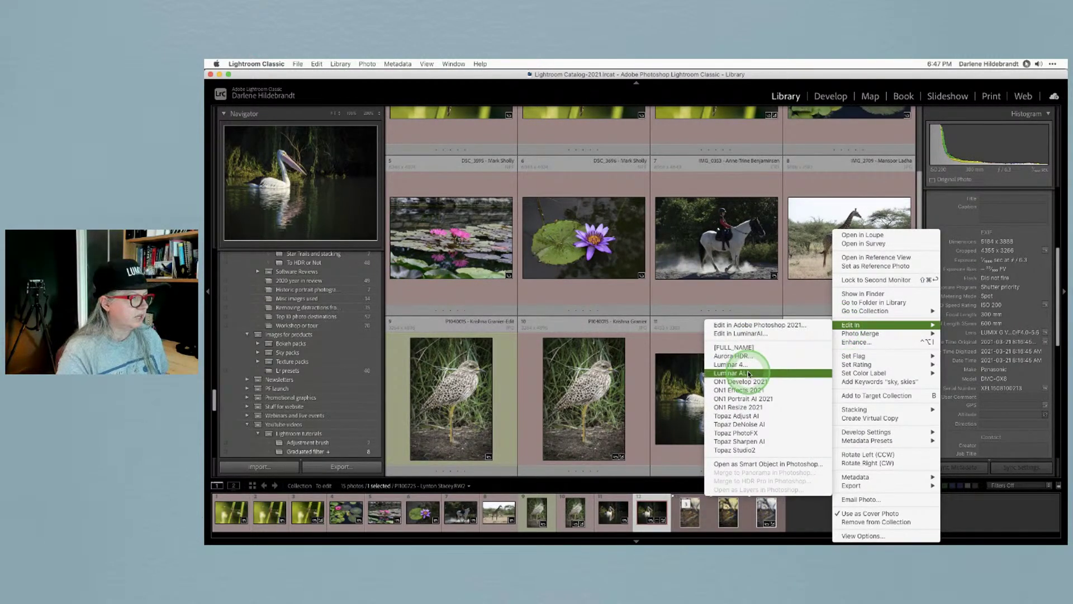
click(741, 441)
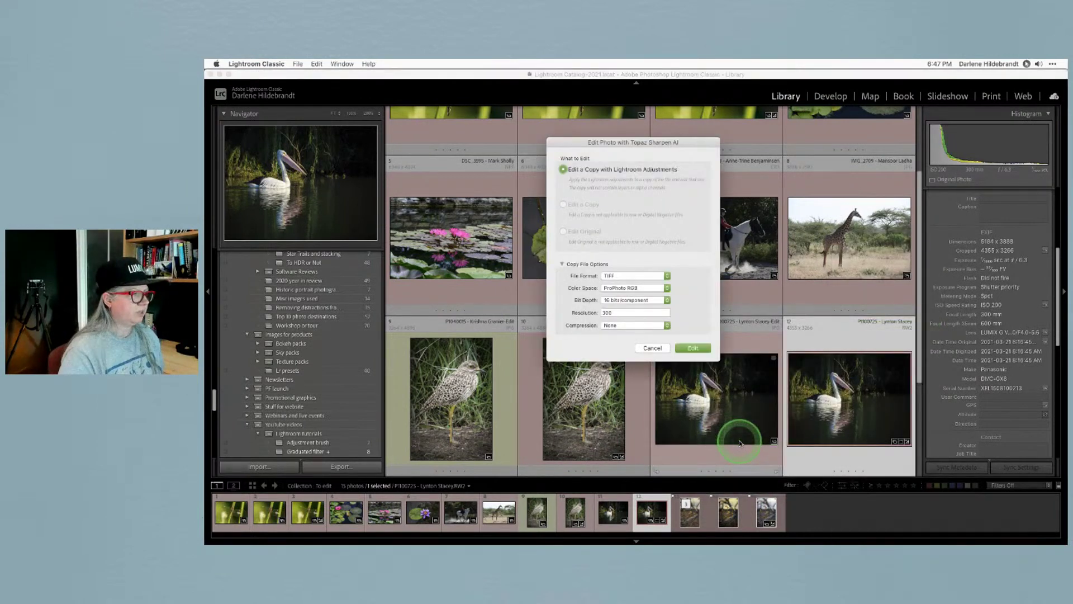
click(628, 278)
click(620, 291)
click(624, 288)
click(610, 309)
click(692, 348)
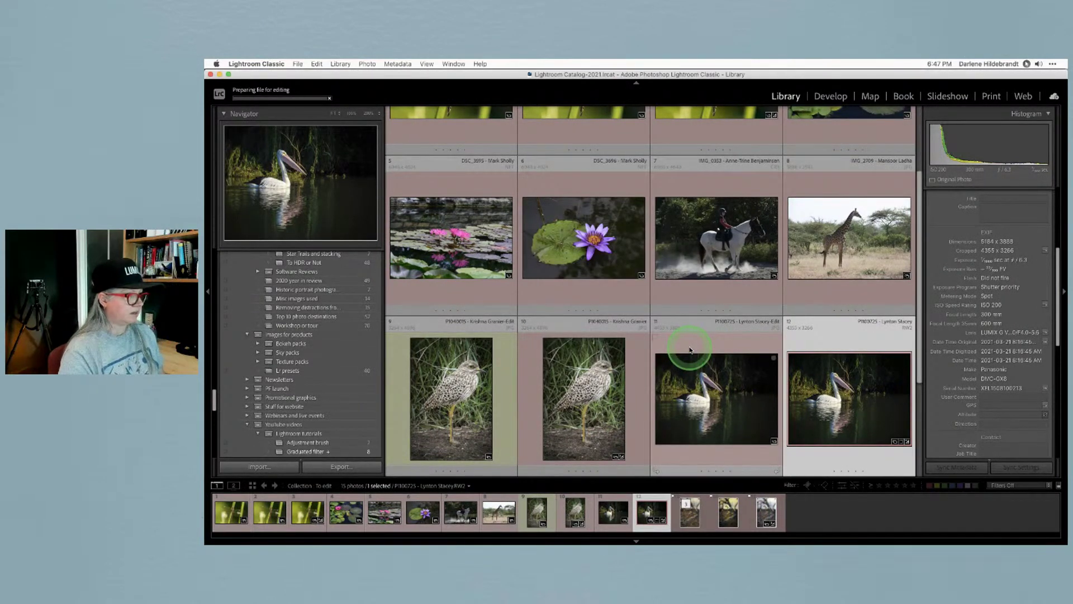
click(813, 344)
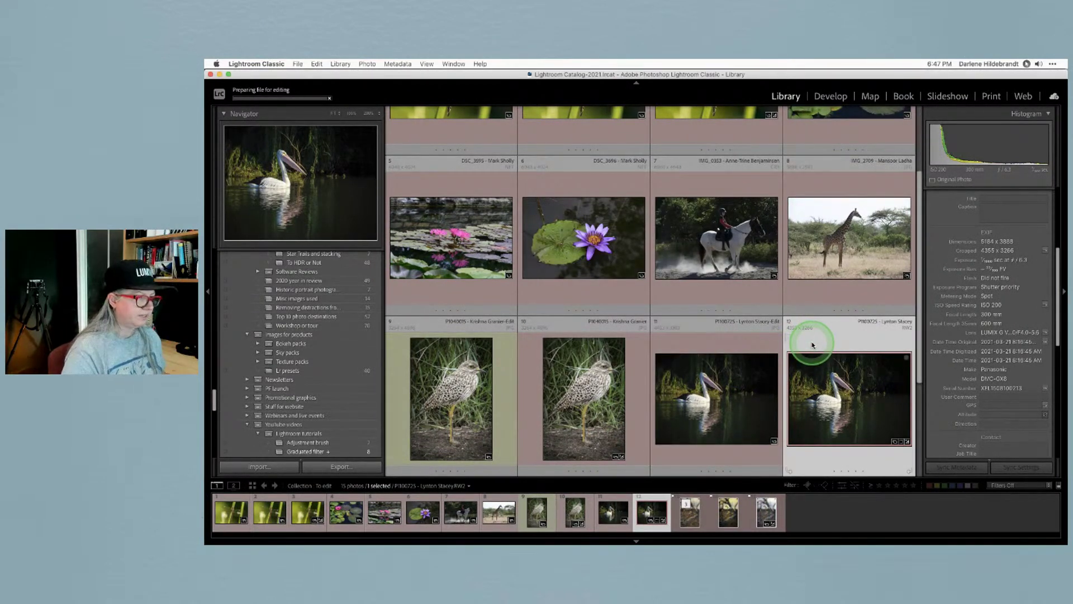
click(721, 371)
click(871, 381)
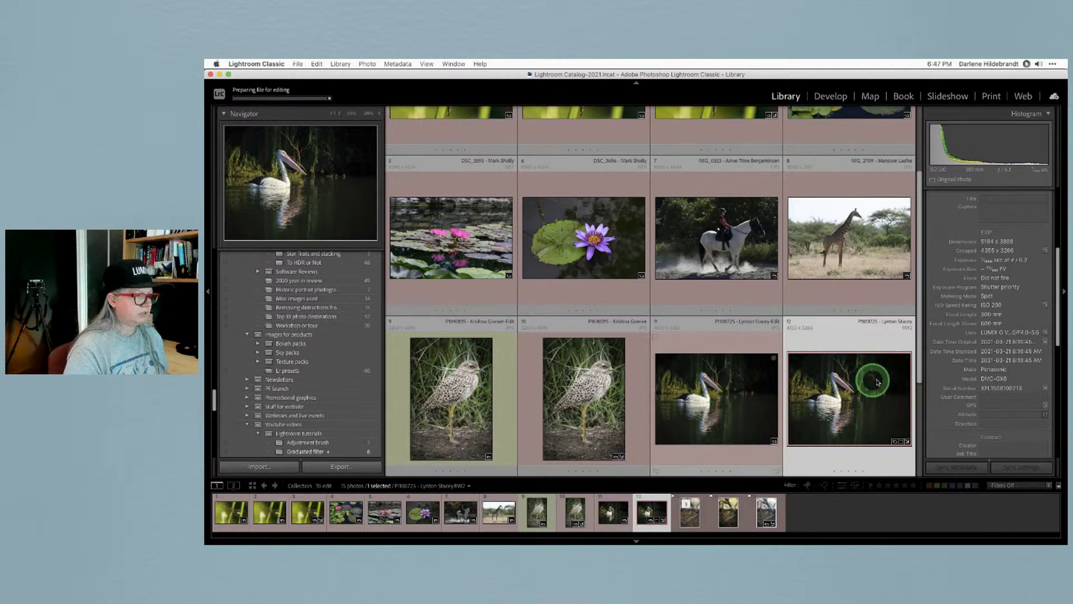
click(780, 289)
click(815, 253)
drag(815, 253, 675, 246)
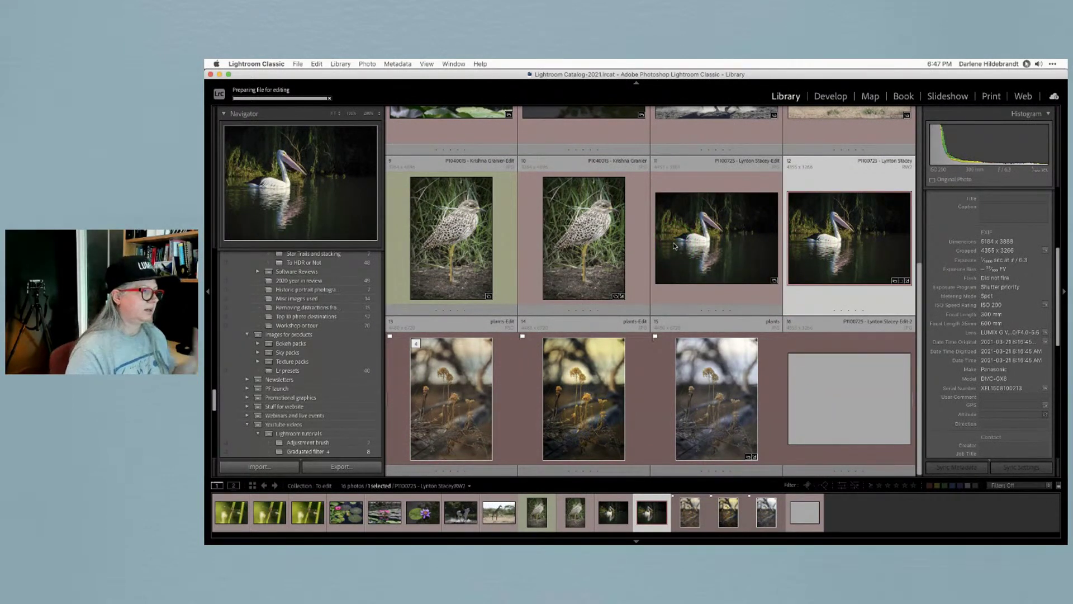
click(630, 210)
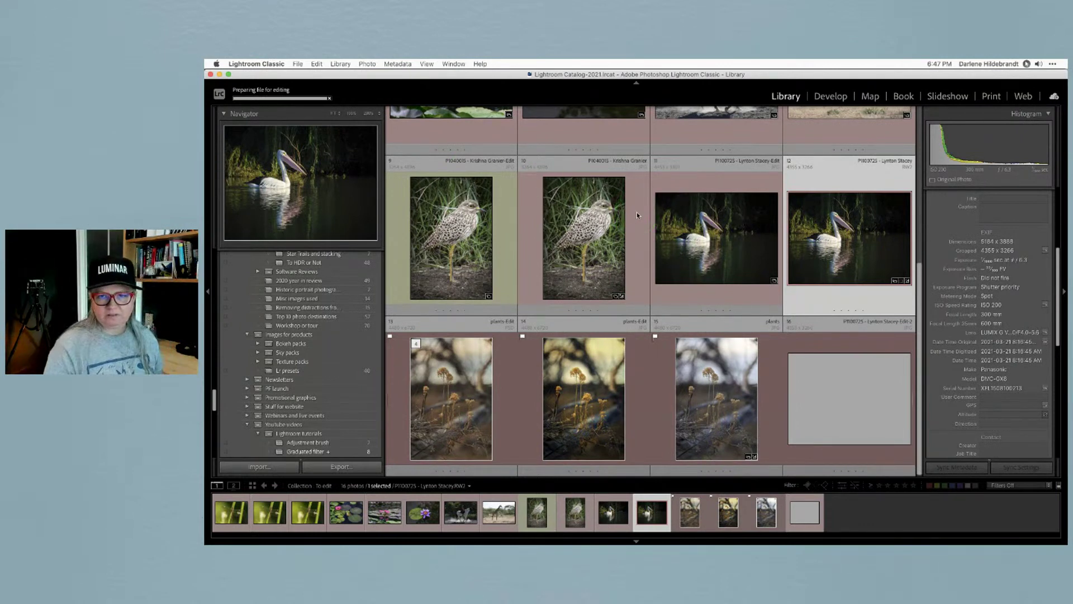
click(604, 243)
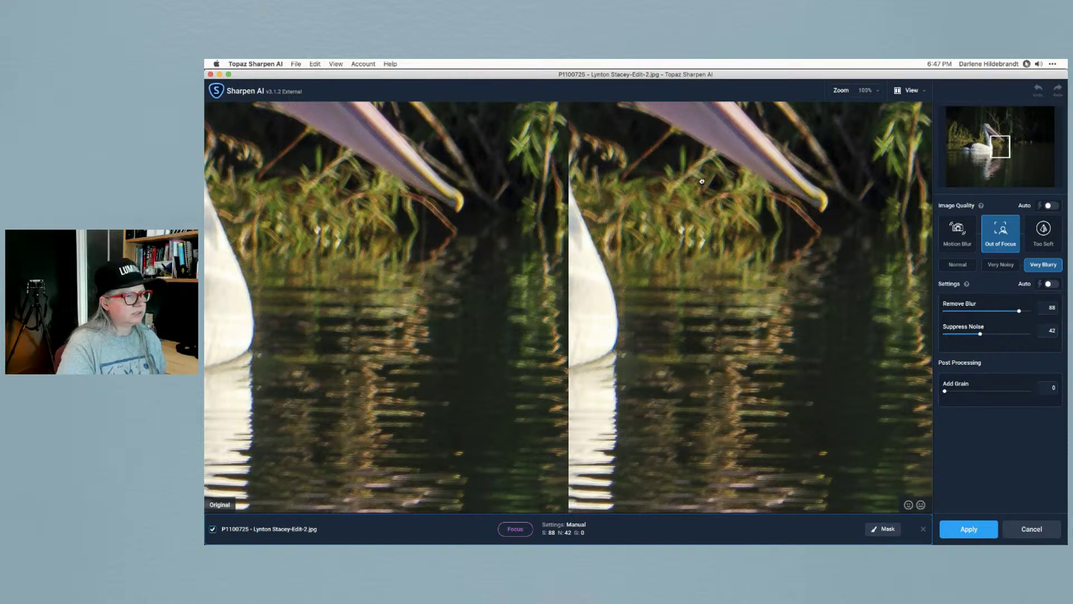
Compare the original pelican head with the Out of Focus, Very Blurry sharpening preview.
scroll(699, 177, up, 10)
drag(680, 175, 759, 247)
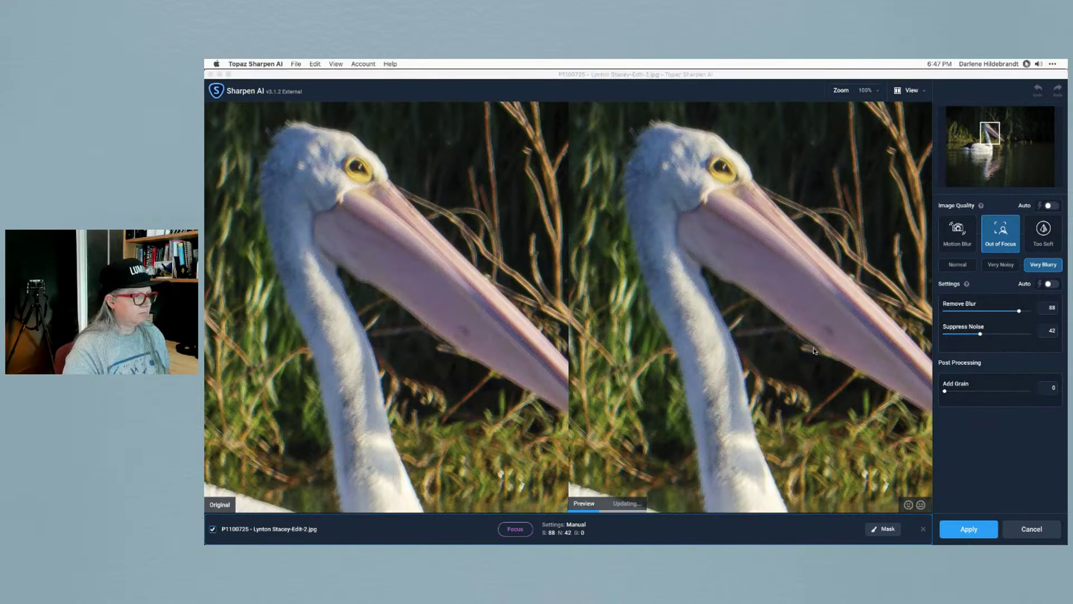
click(689, 275)
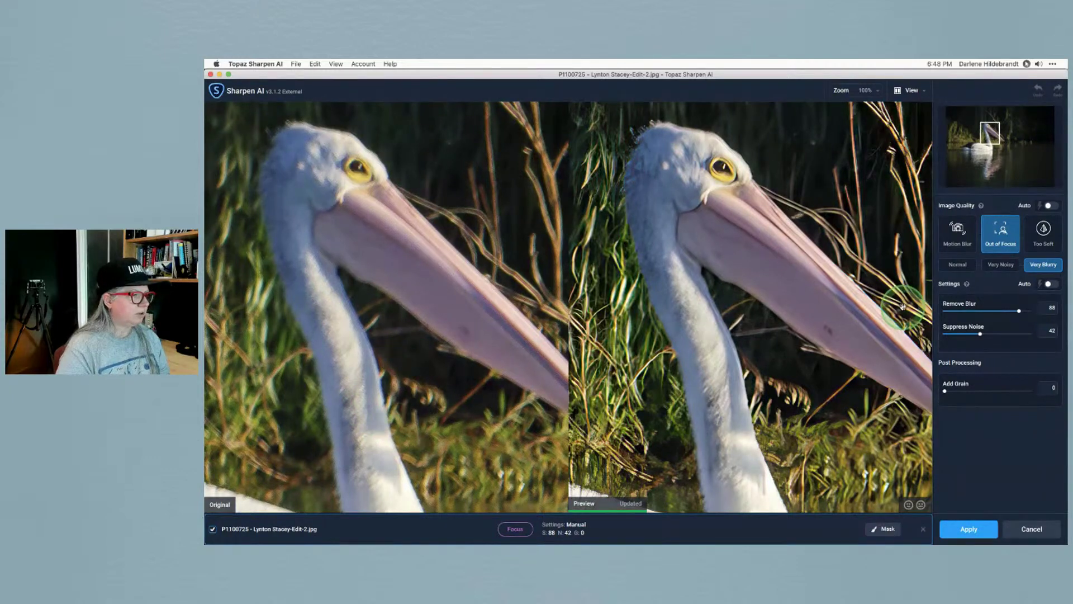
Try the Motion Blur sharpening model on the pelican's head and close Sharpen AI without saving.
click(957, 231)
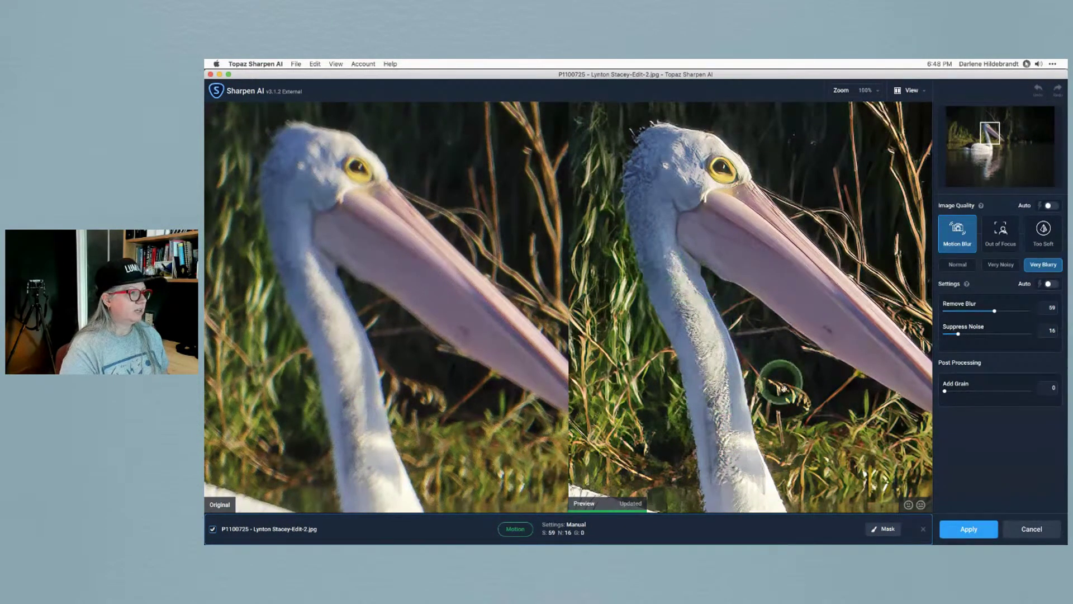
click(1031, 529)
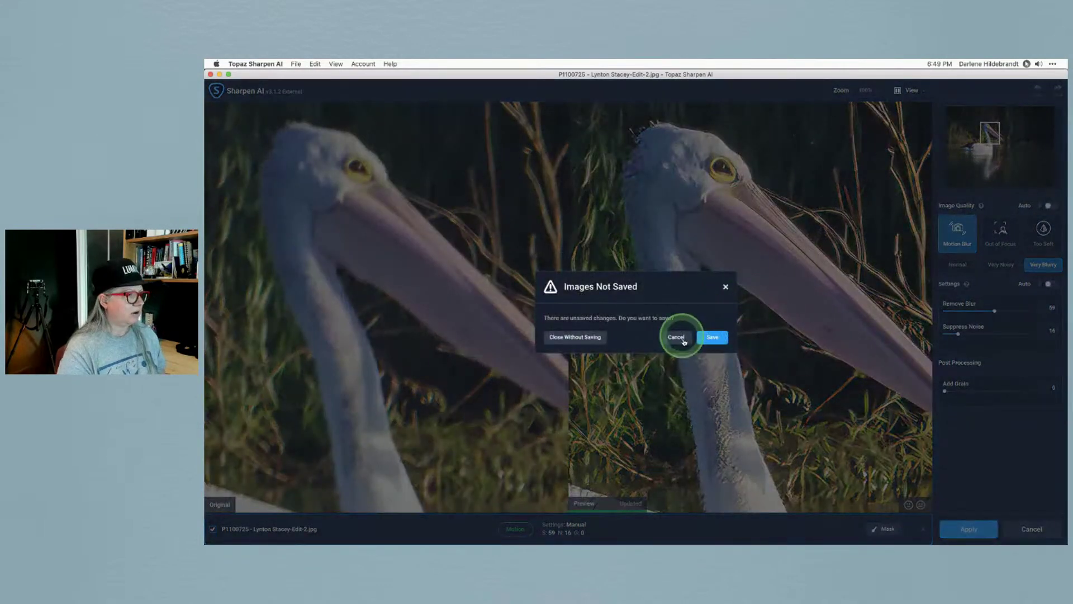
click(560, 338)
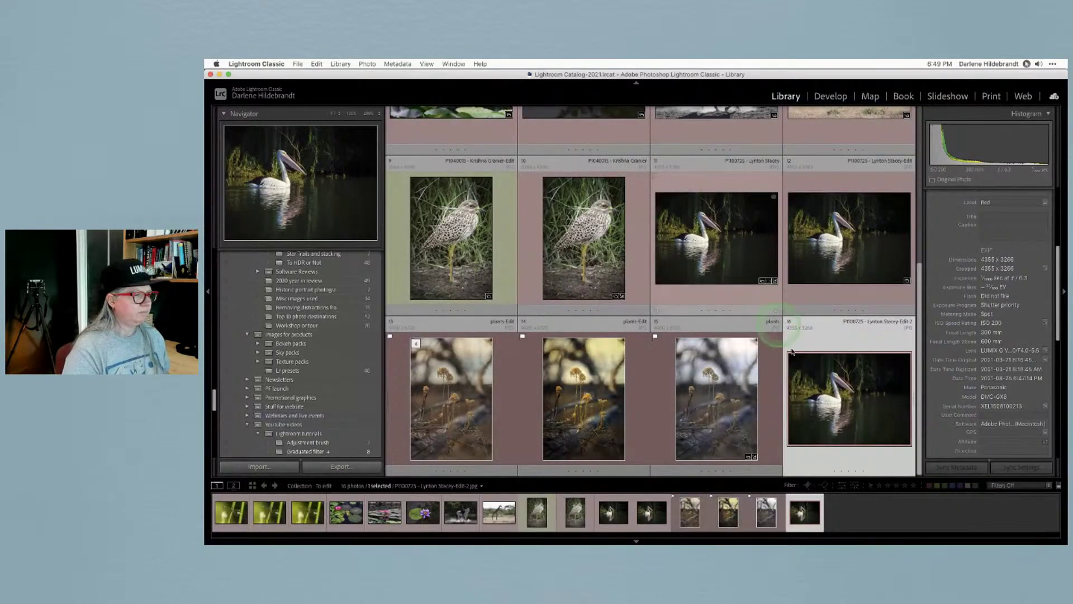
Place the new JPEG copy after the earlier pelican edit and compare the raw photo with that earlier edit.
drag(828, 386, 894, 251)
super+click(816, 247)
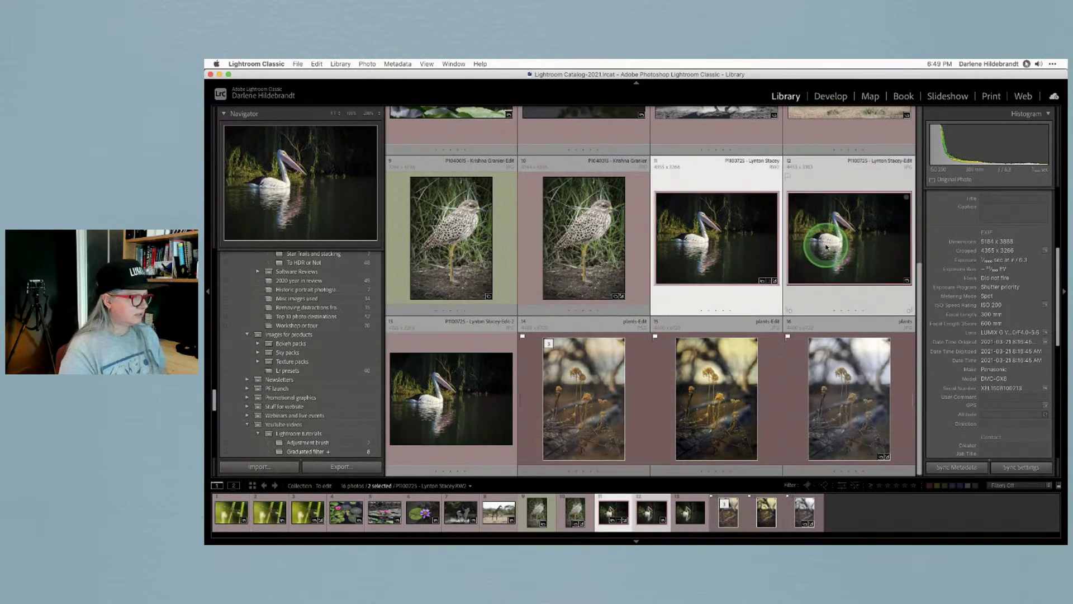
key(c)
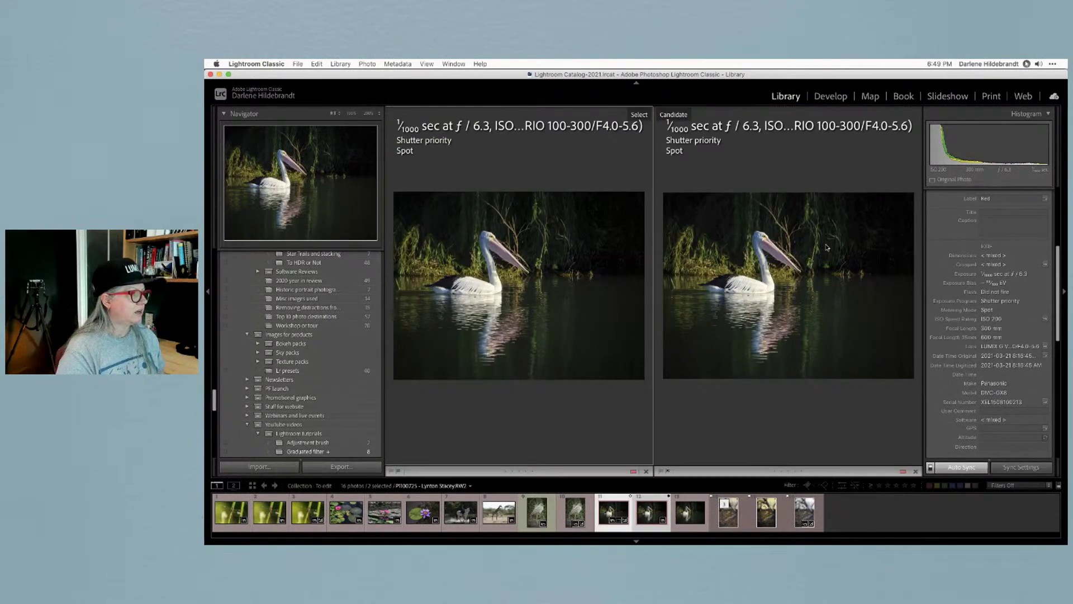
Hide the exposure overlay and side panels and compare the pelican's head enlarged in both versions.
key(Tab)
key(i)
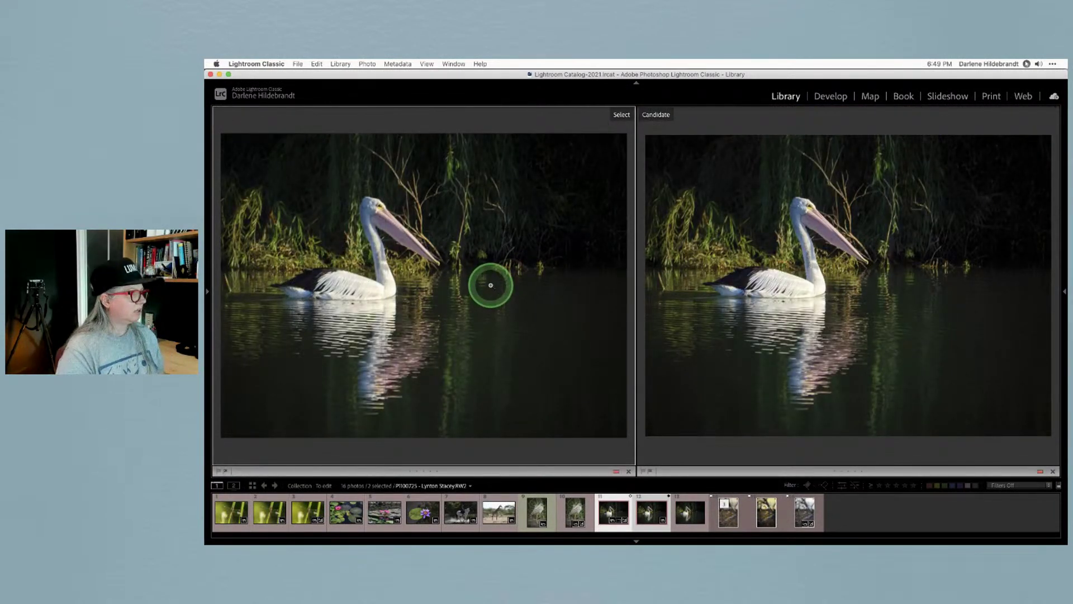
key(Tab)
click(345, 113)
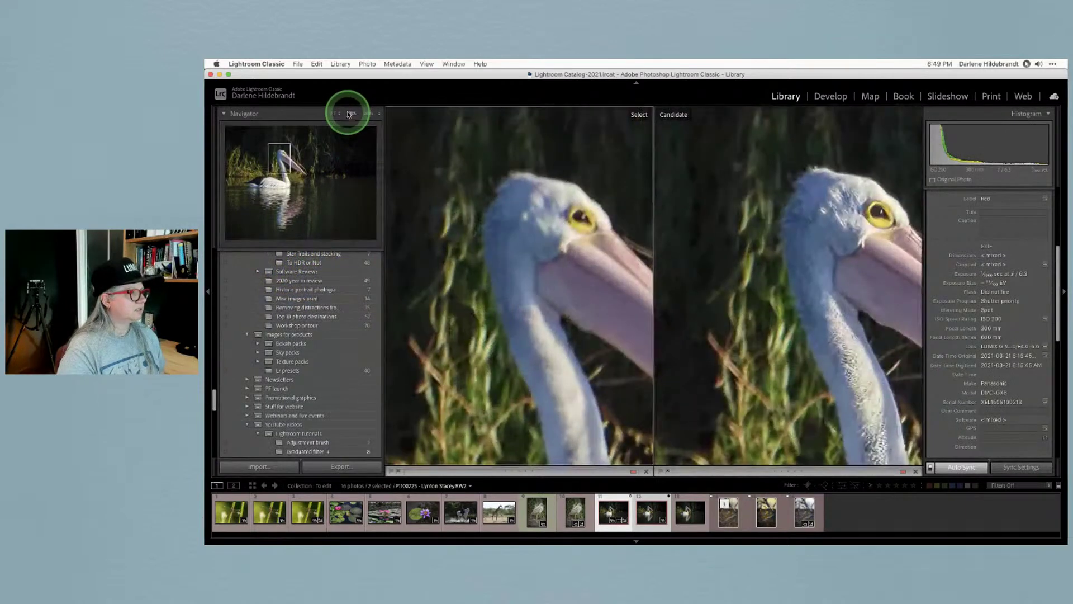
key(Tab)
drag(447, 280, 376, 242)
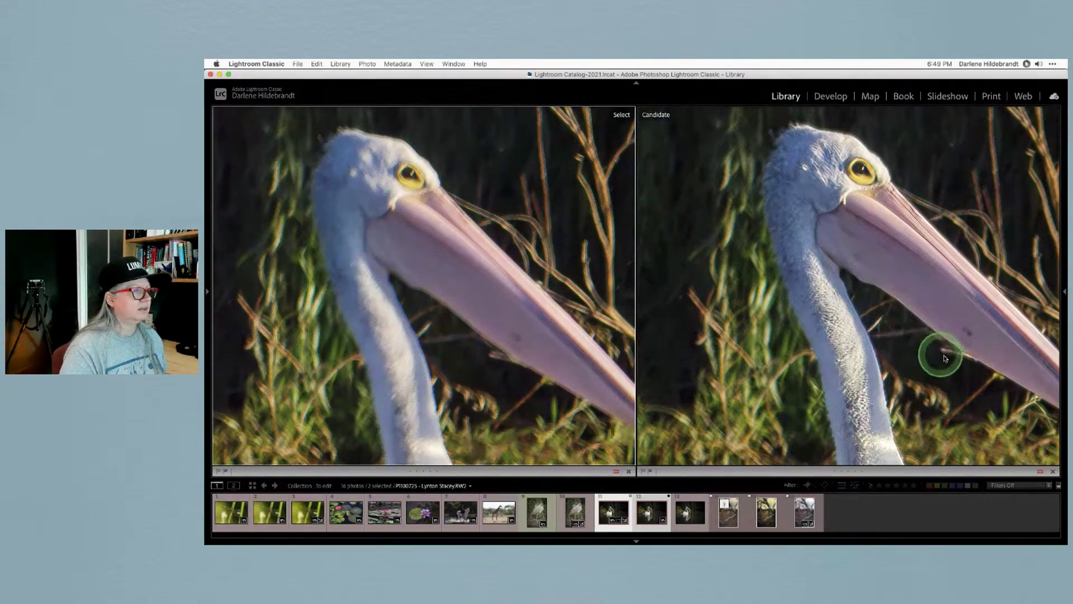
Compare the pelican's neck and wing feathers in the raw photo and the earlier edit.
drag(937, 397, 926, 198)
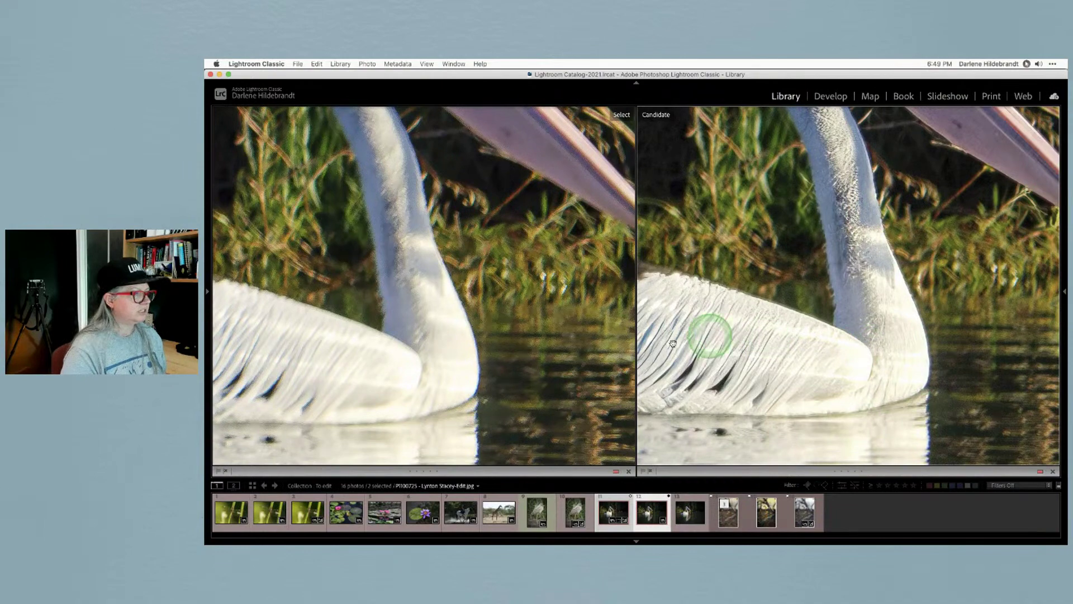
drag(309, 320, 481, 320)
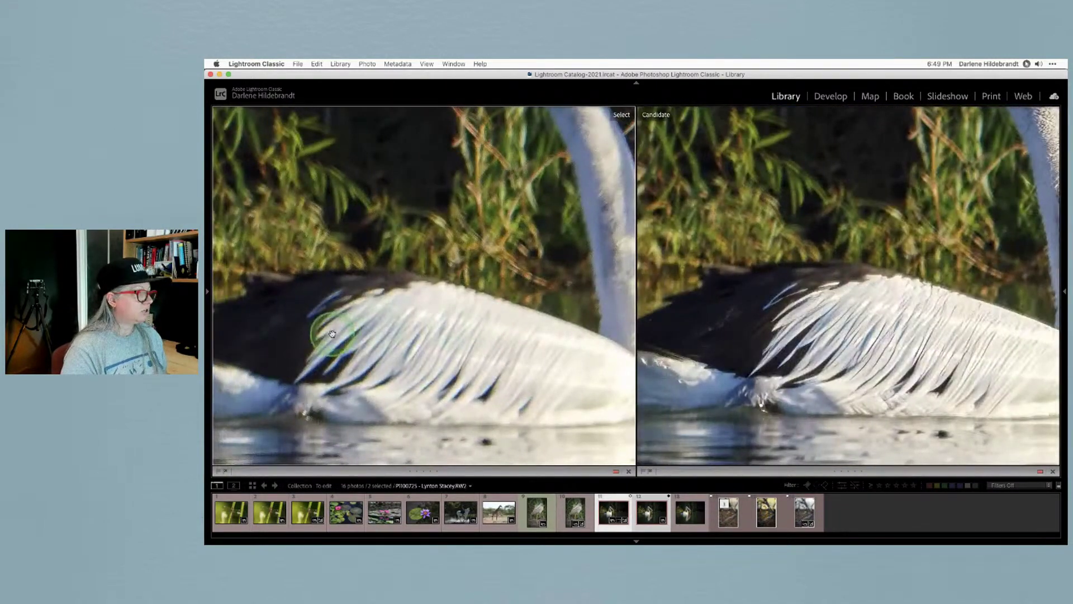
drag(332, 334, 361, 314)
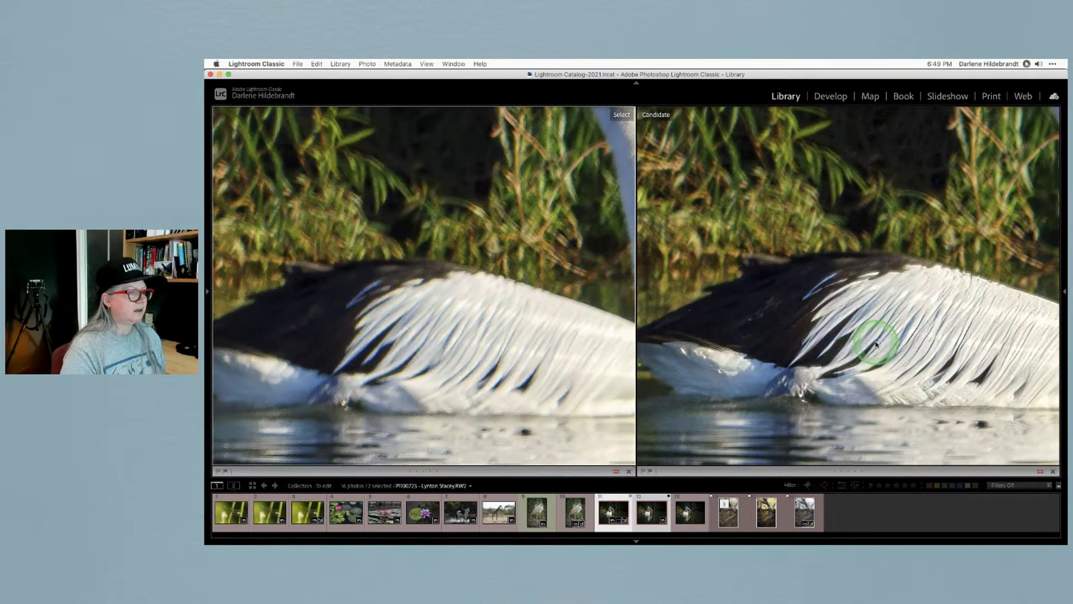
Return to the Library grid and deselect the pelican photos.
key(g)
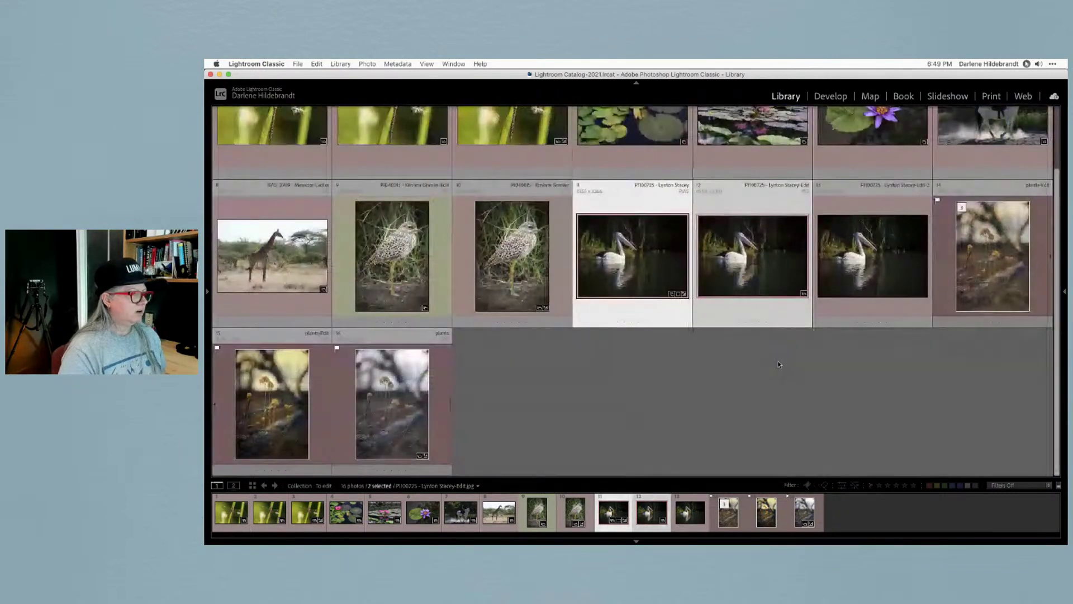
click(758, 398)
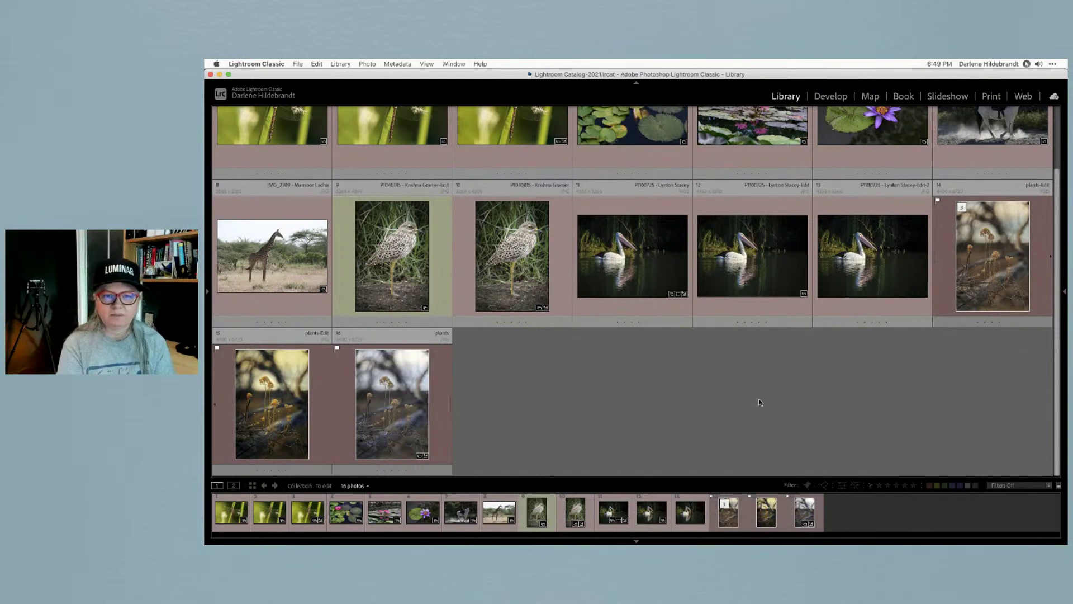
click(760, 402)
click(983, 527)
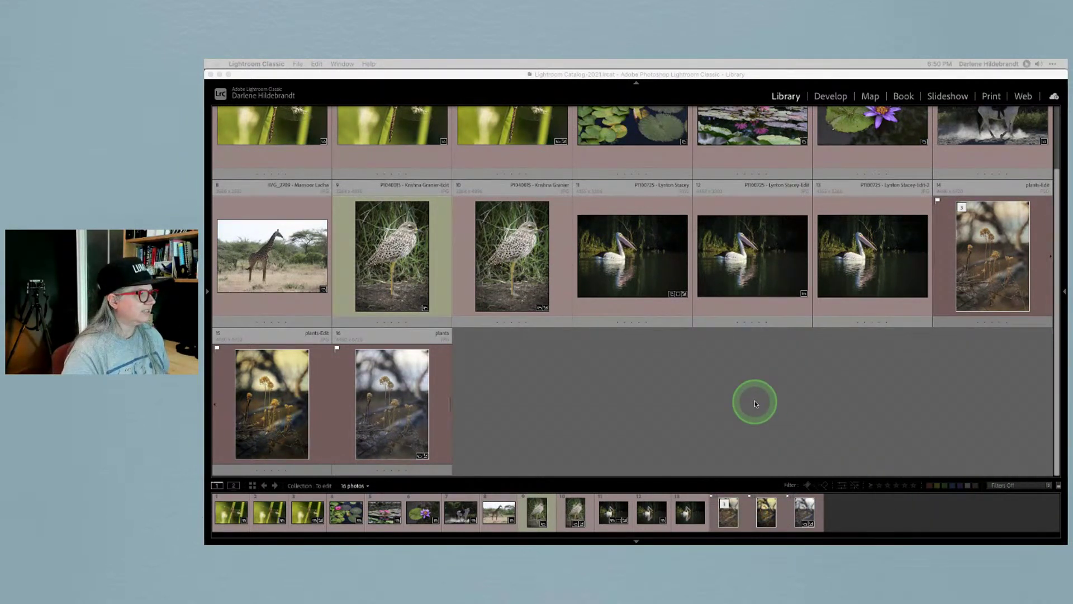
click(728, 397)
Move the original speckled bird photo ahead of its green-labelled edited copy and open it in Develop.
click(509, 273)
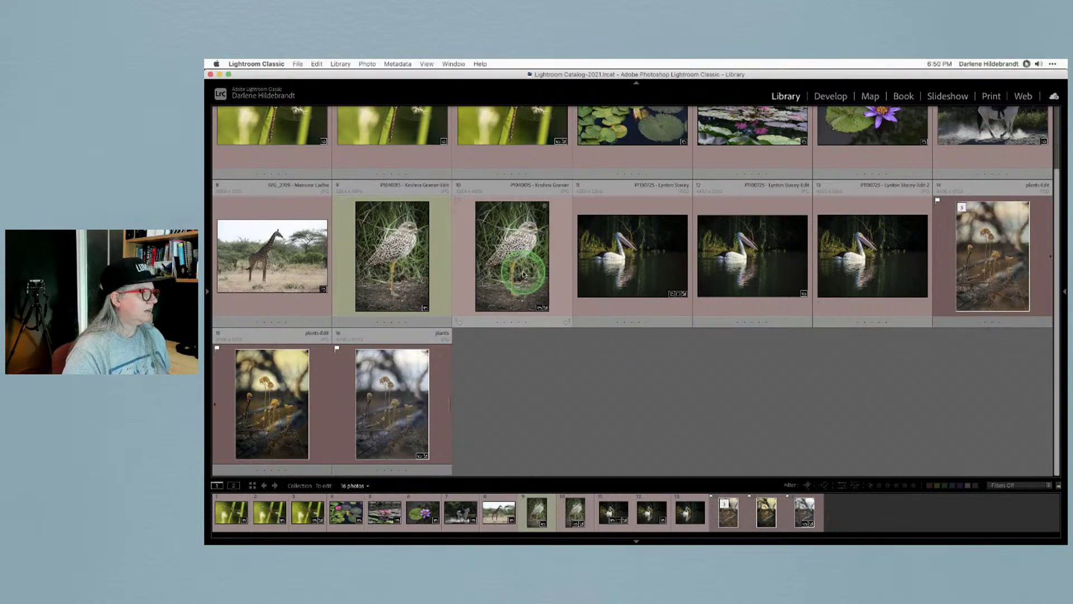
drag(411, 272, 409, 268)
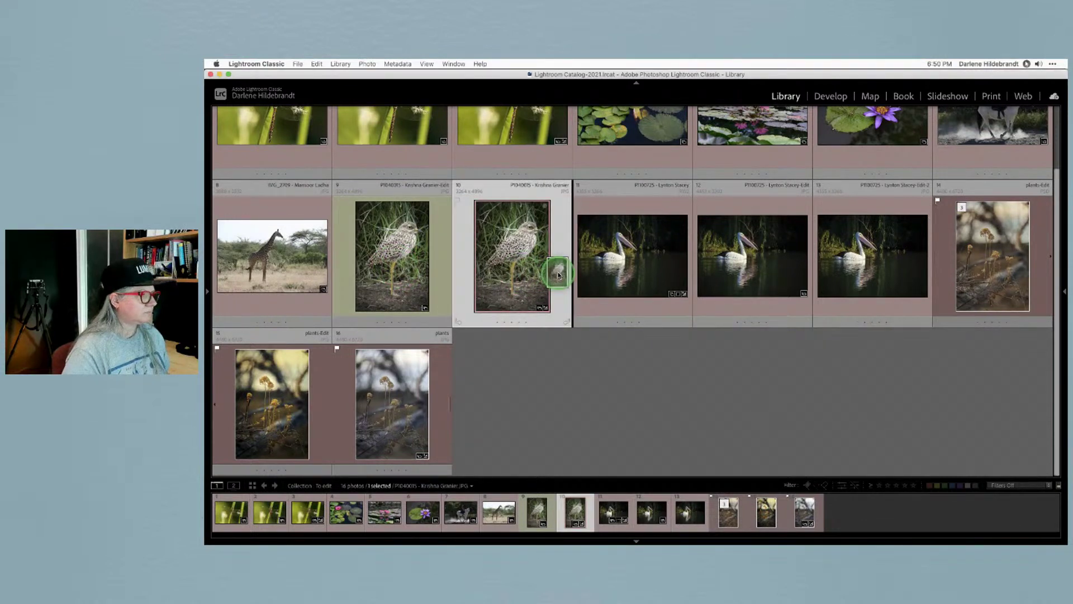
key(d)
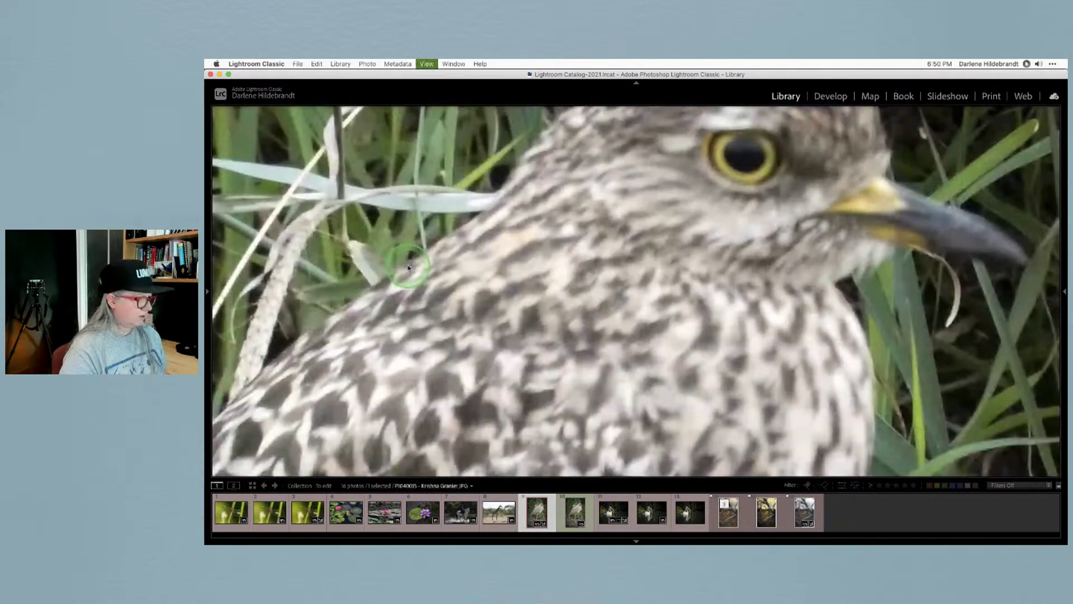
View the whole speckled bird photo and show its version before the Develop adjustments.
click(449, 276)
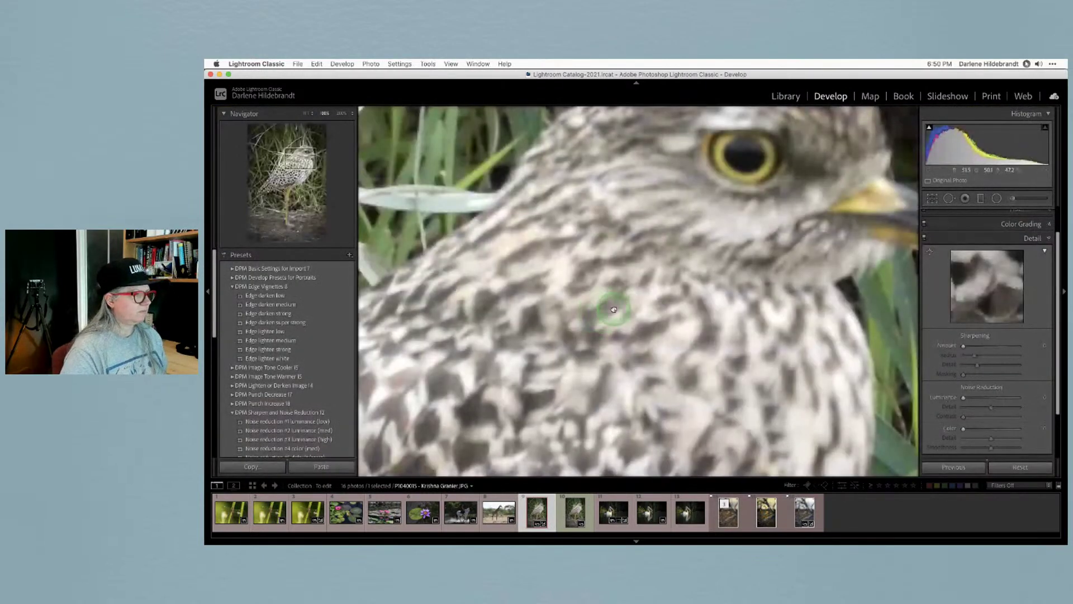
click(611, 307)
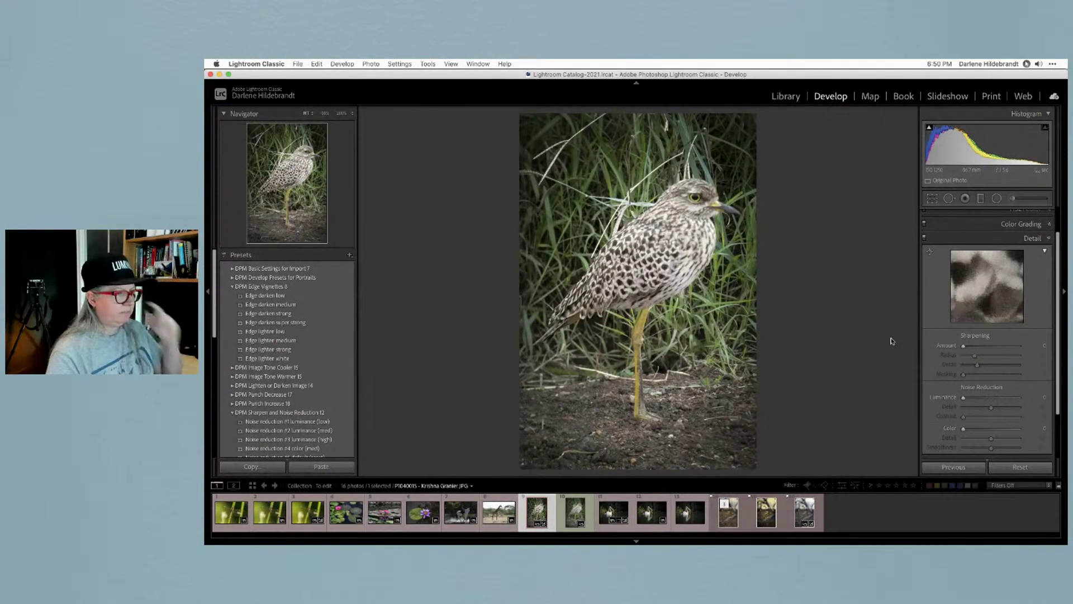
key(backslash)
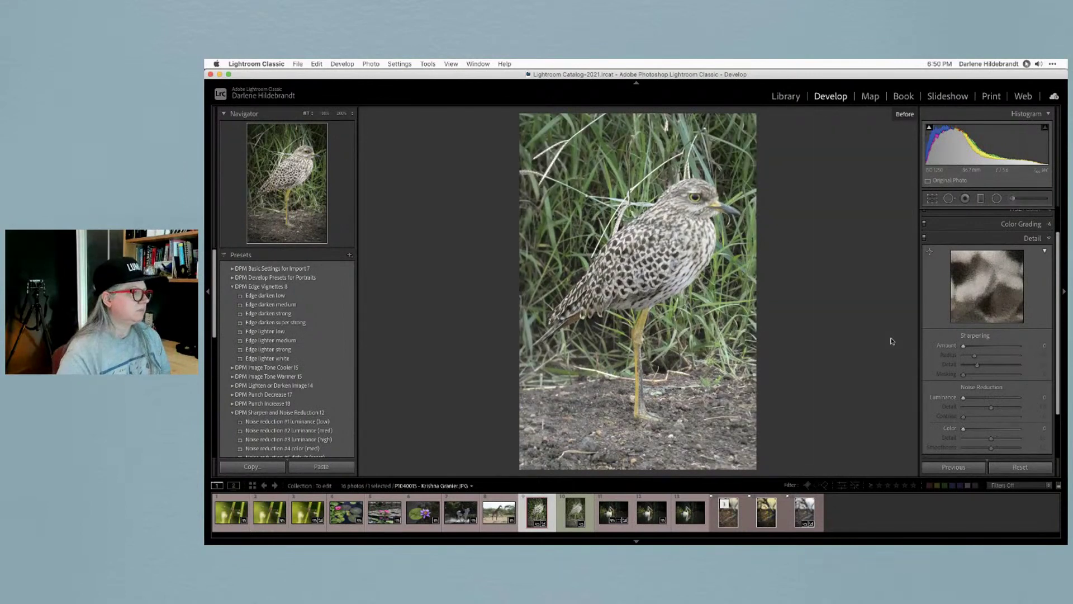
scroll(1007, 257, up, 1)
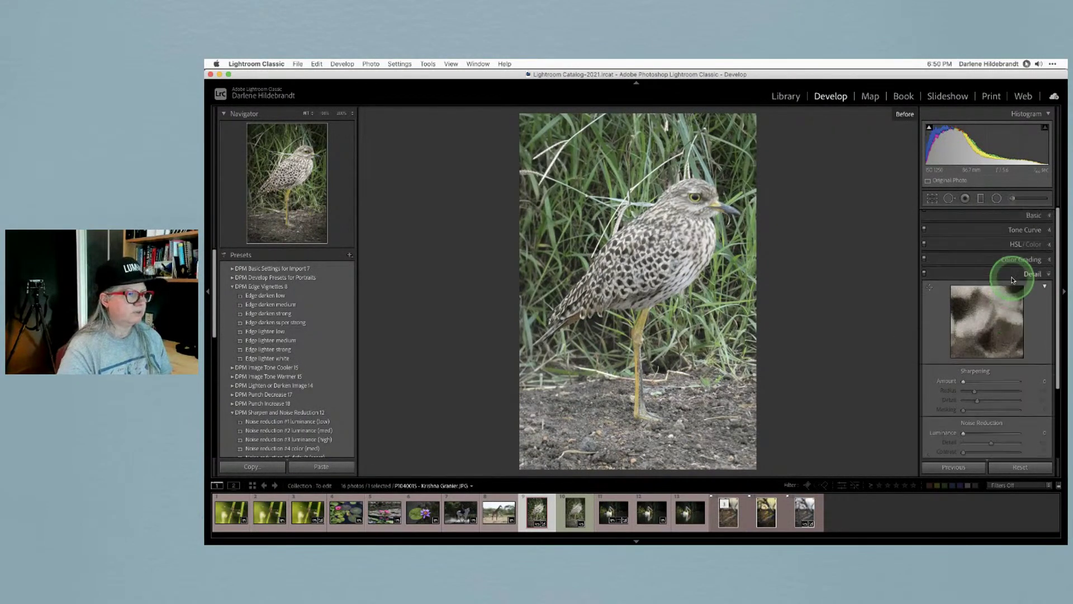
Return the speckled bird photo to its edited version and show the mask overlay of the radial filter around the bird.
click(1026, 214)
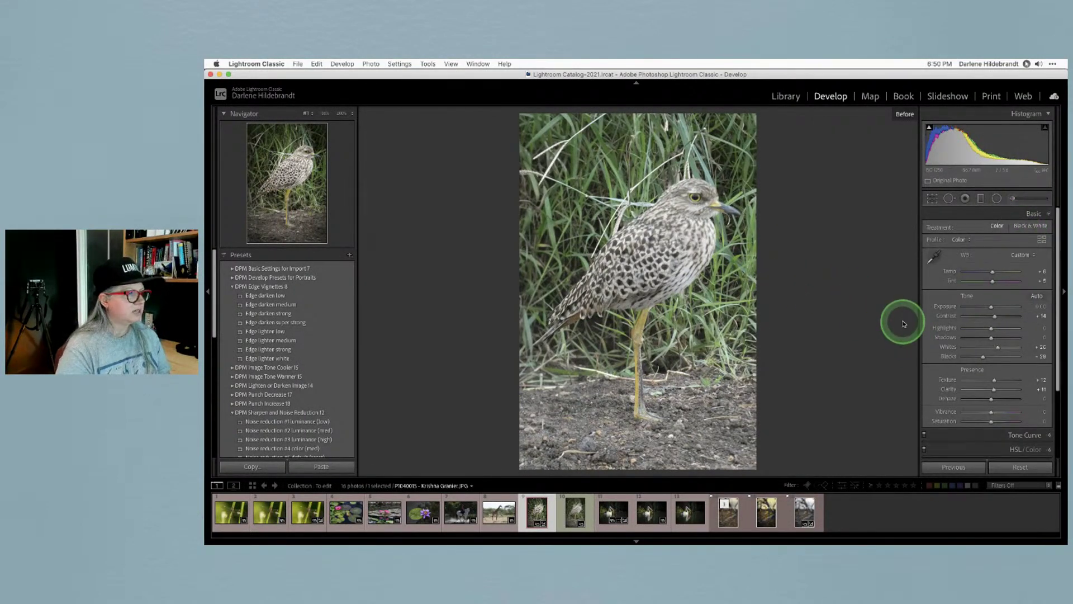
key(backslash)
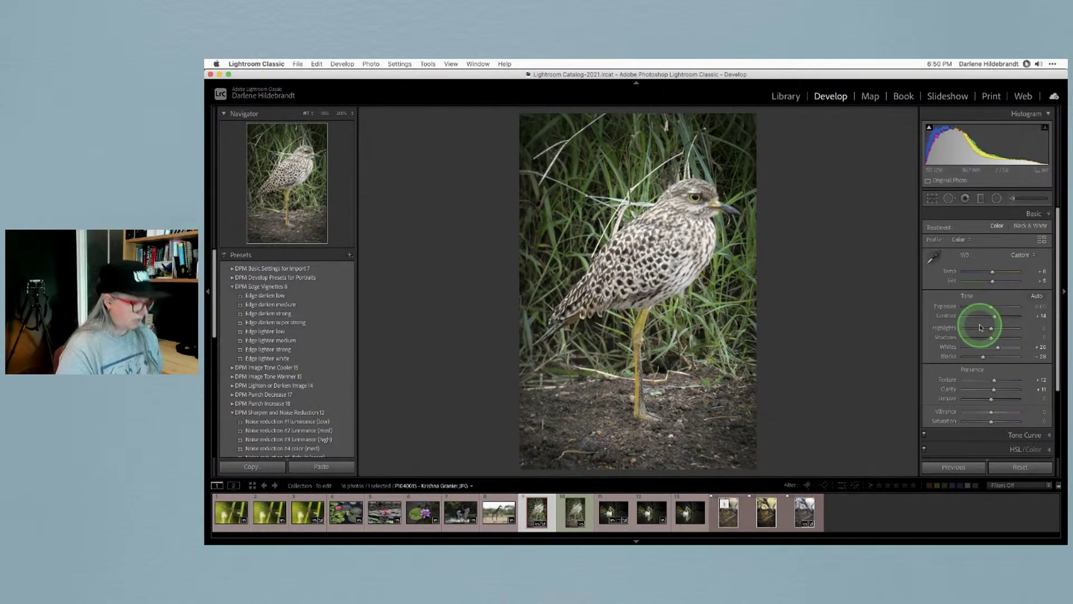
key(shift+m)
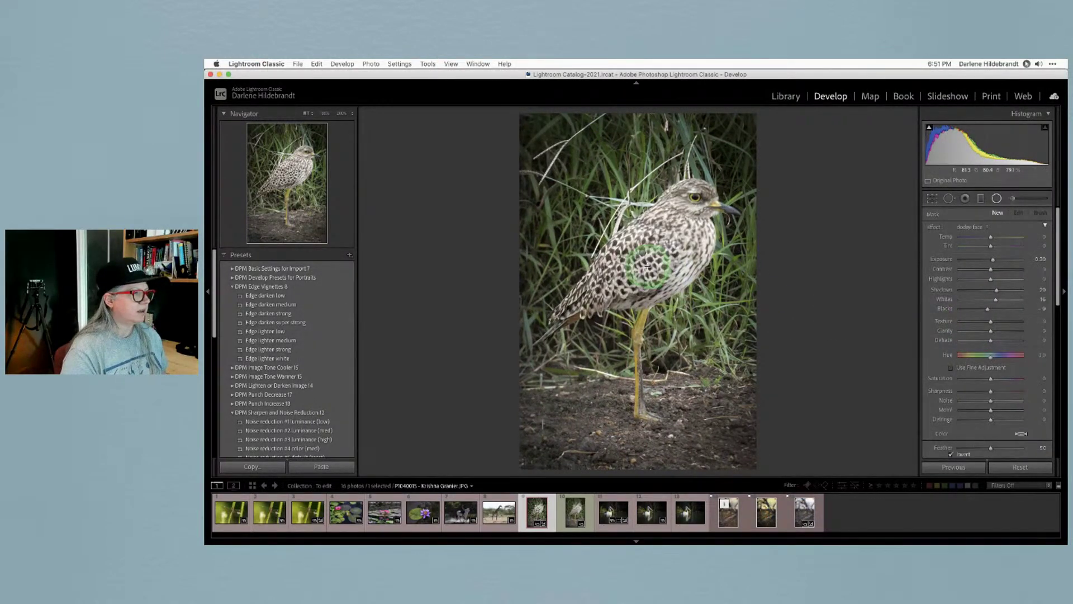
click(641, 252)
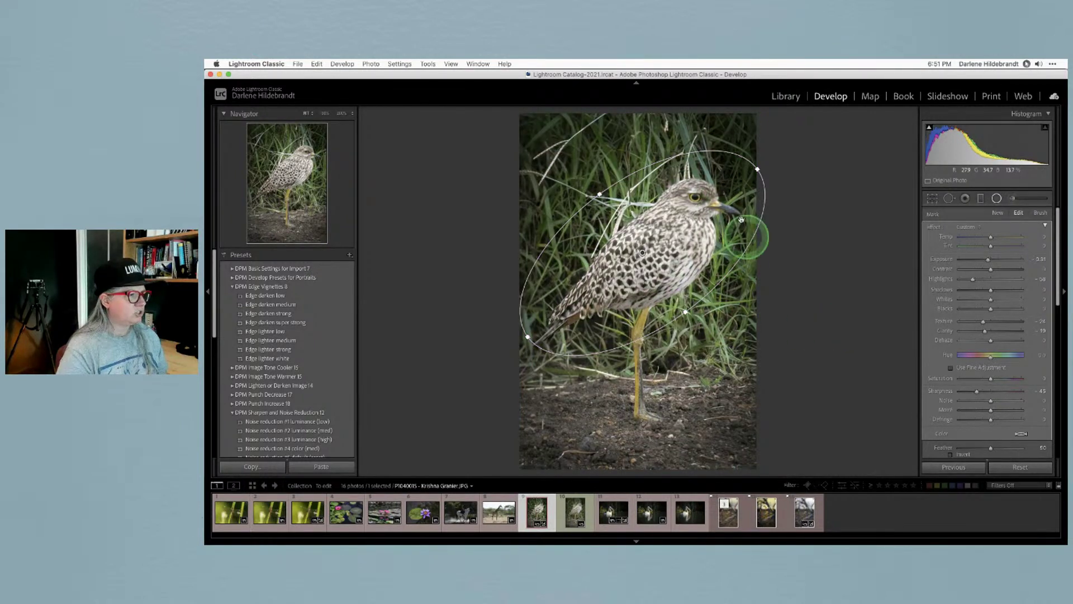
key(o)
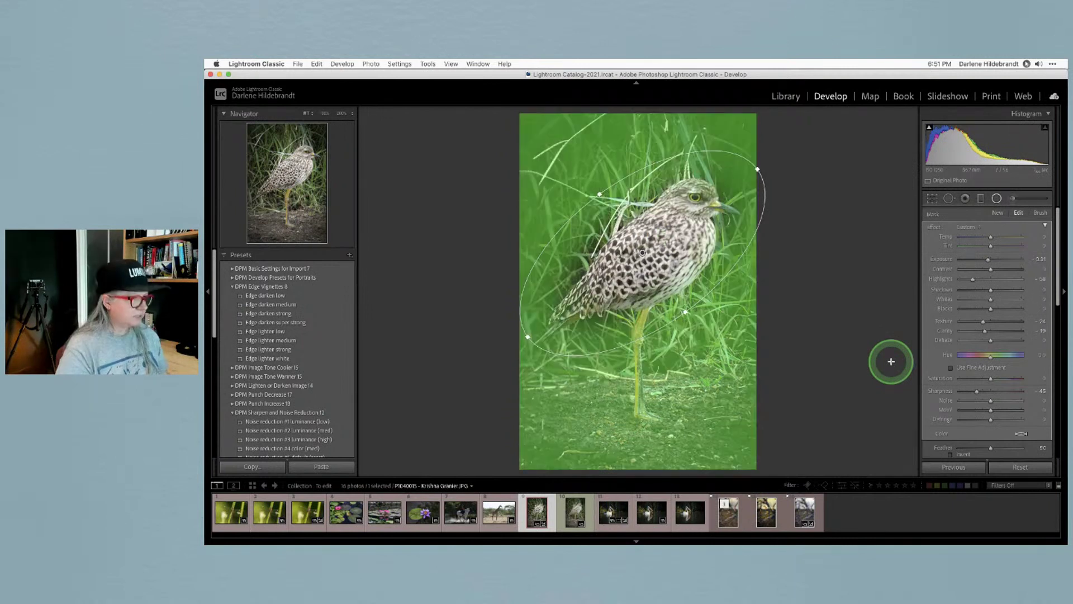
click(769, 337)
click(745, 387)
click(798, 269)
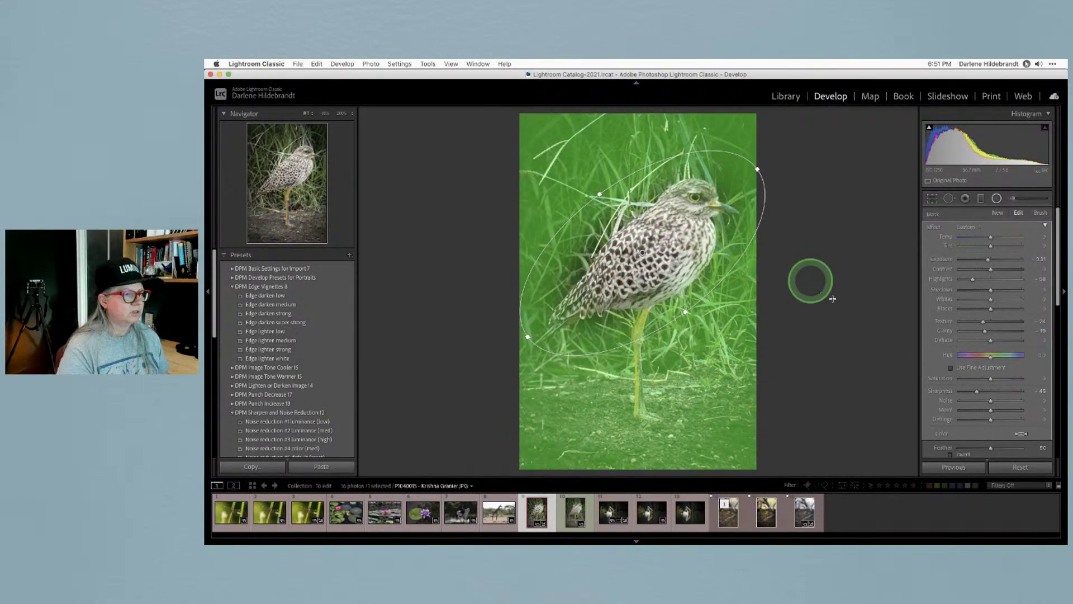
Hide the mask overlay and compare the bird photo with the radial filter adjustments switched off and on.
scroll(932, 422, down, 2)
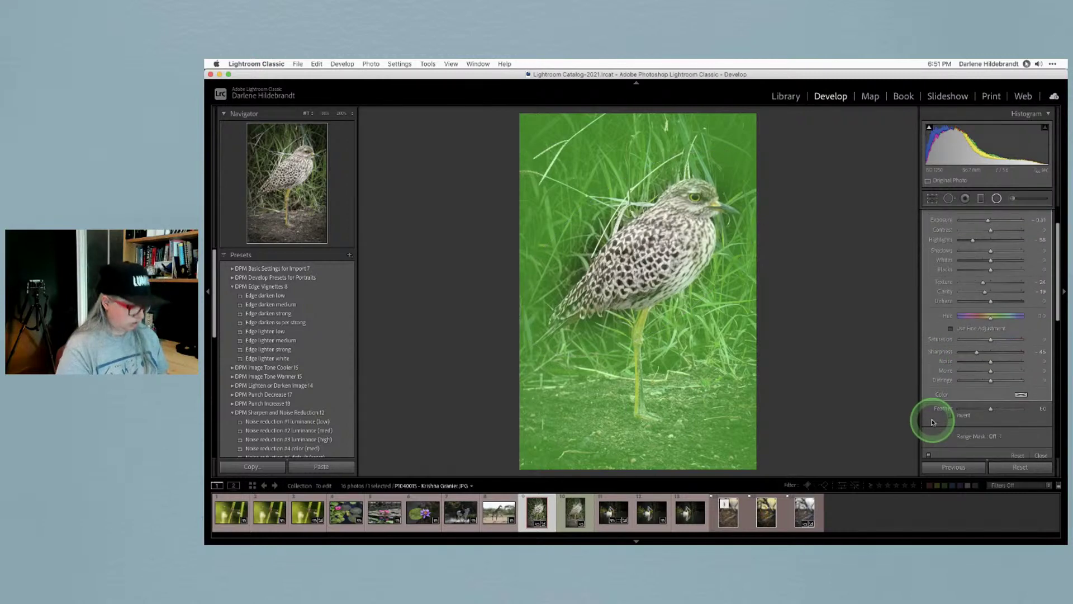
key(o)
scroll(933, 392, down, 2)
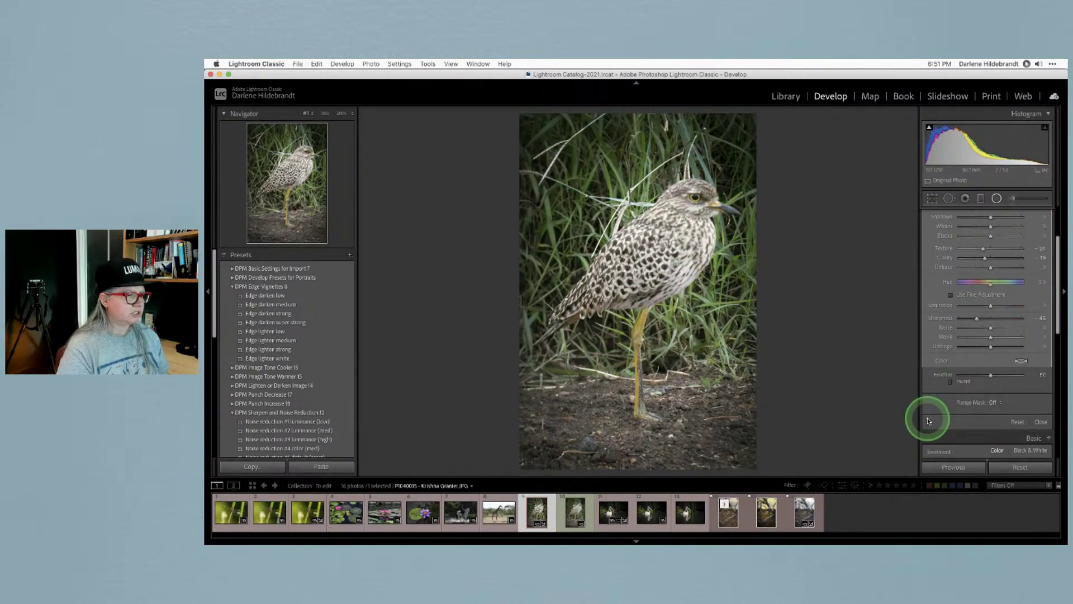
click(928, 421)
click(930, 422)
click(929, 423)
click(930, 424)
click(931, 425)
click(931, 425)
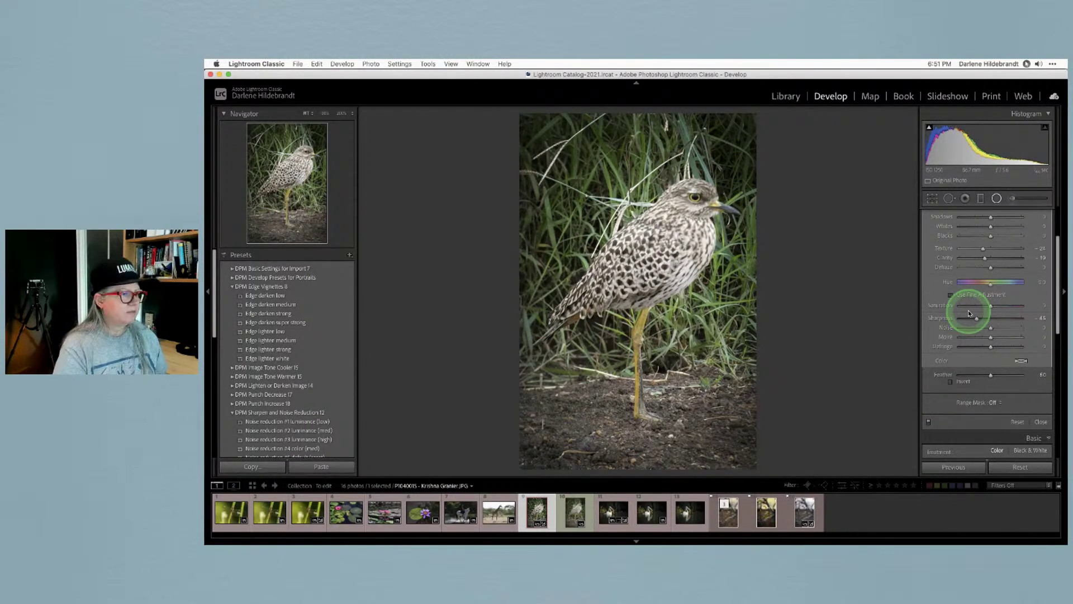
Close the radial filter and review the Basic adjustments of the bird photo.
scroll(972, 285, up, 3)
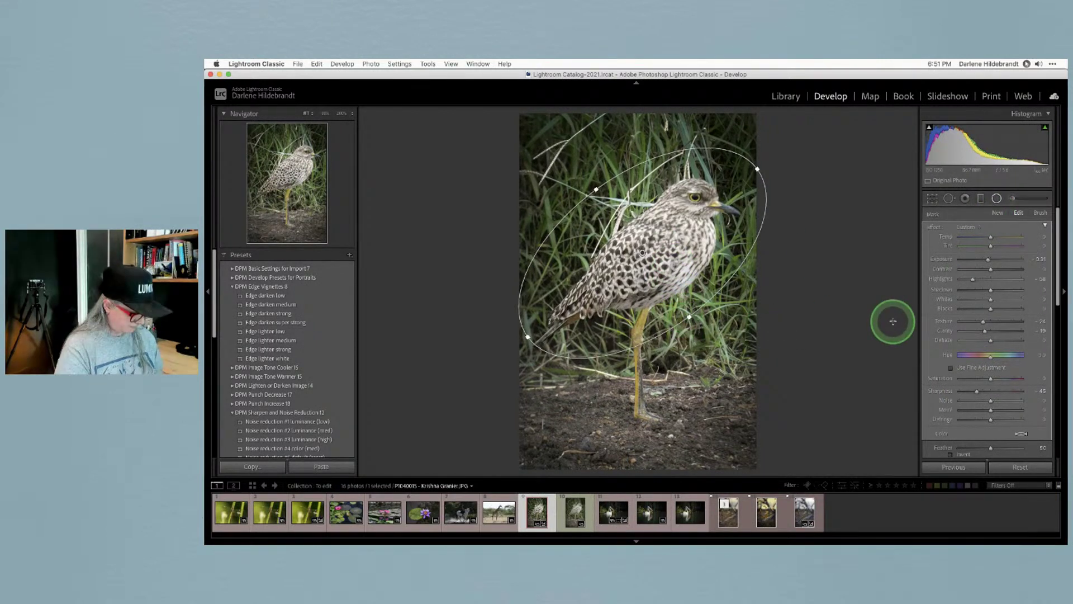
key(shift+m)
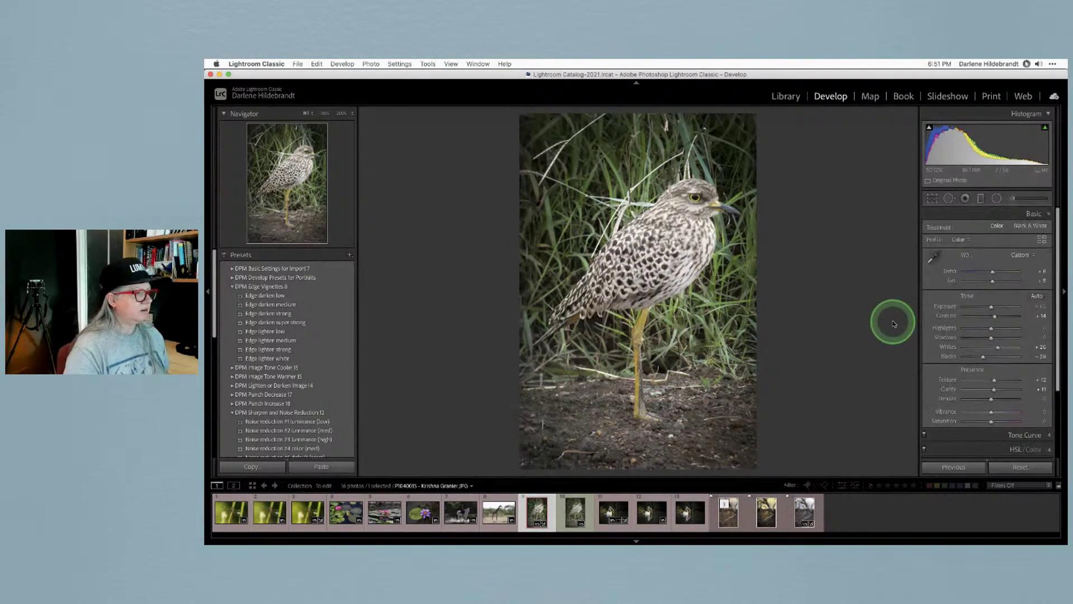
scroll(984, 333, down, 3)
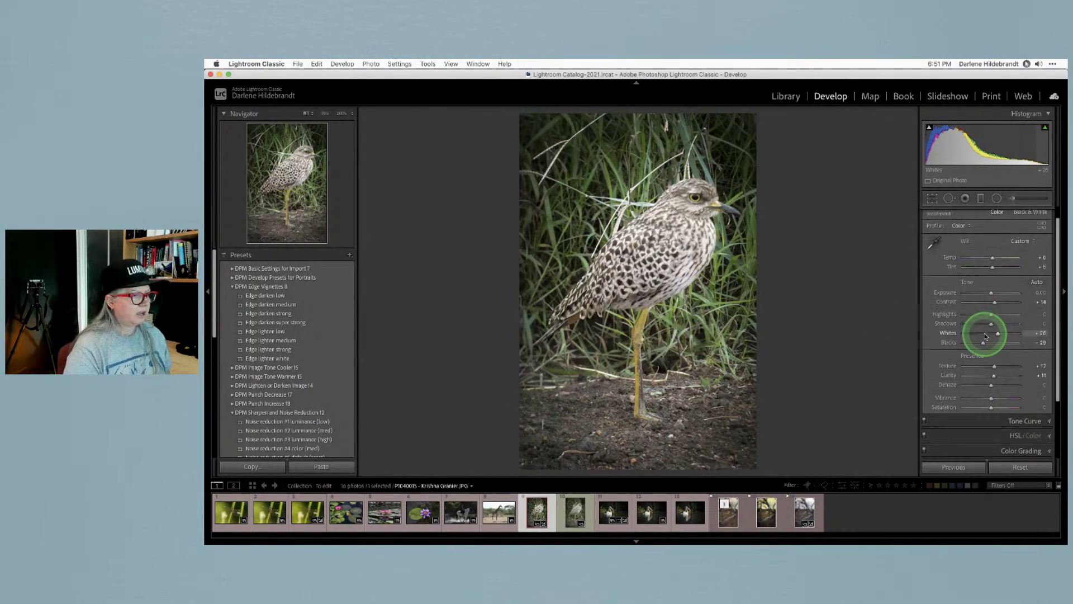
scroll(986, 336, up, 2)
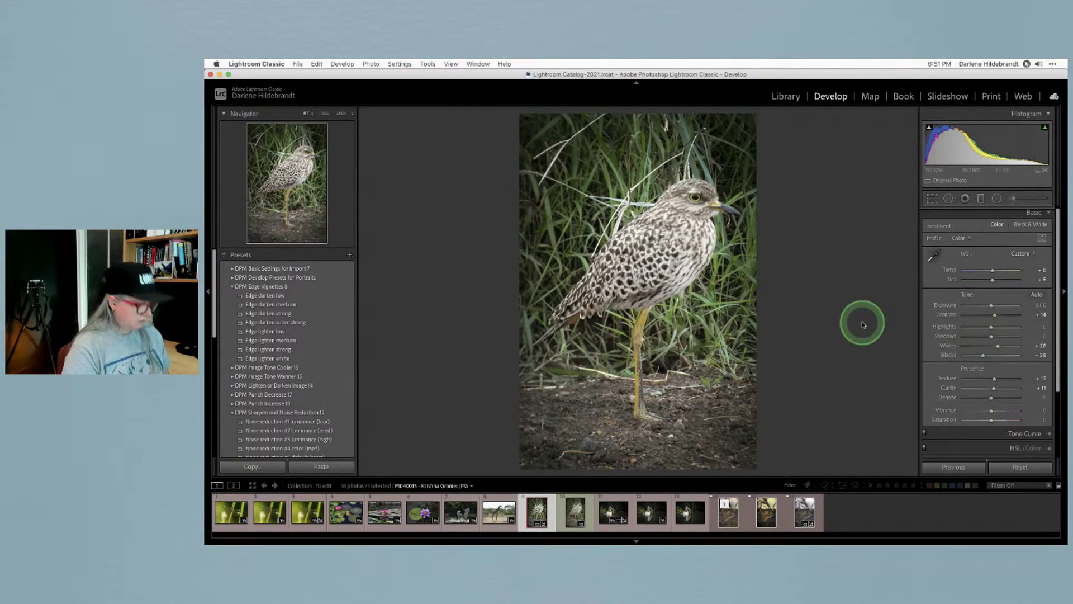
Reopen the radial filter around the bird, set its Clarity to -37 and lower its Texture and Sharpness to soften the background.
key(shift+m)
drag(725, 258, 627, 249)
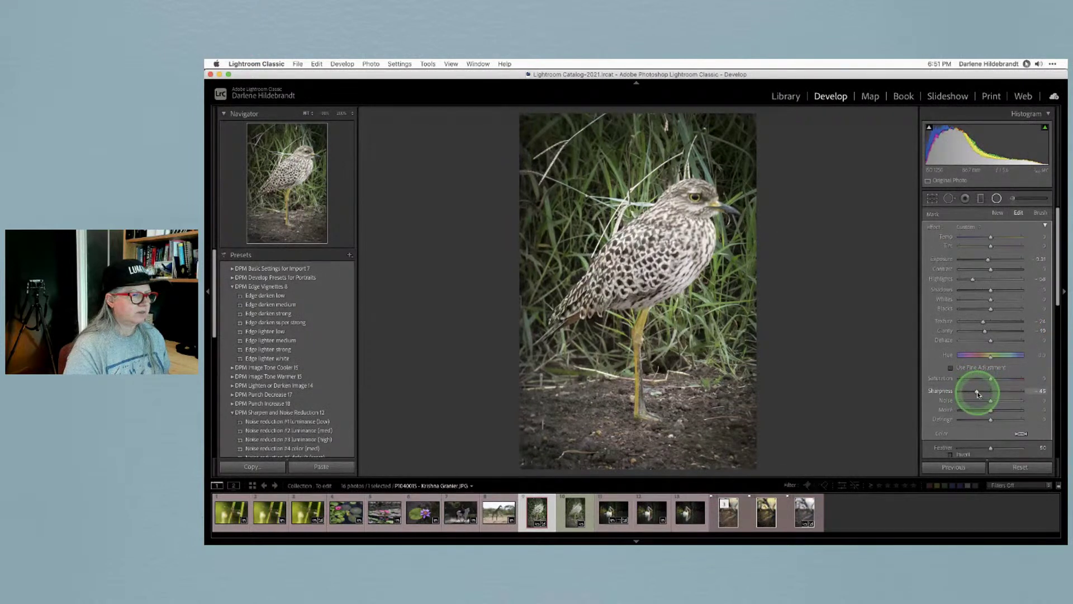
drag(974, 392, 928, 390)
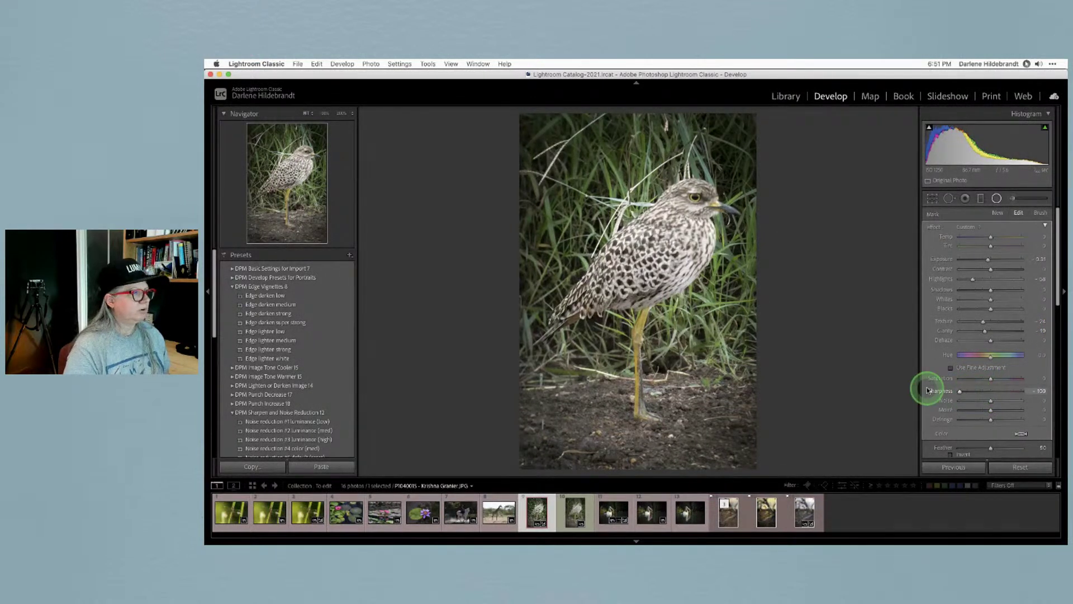
drag(983, 321, 951, 331)
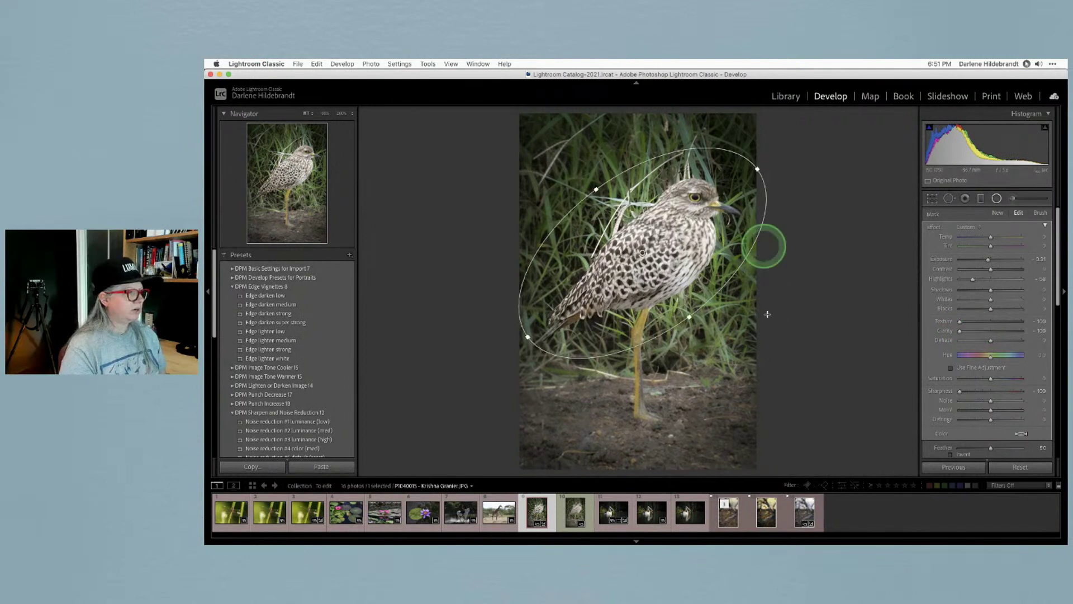
mouse_move(960, 331)
mouse_down()
mouse_move(980, 334)
mouse_move(974, 321)
mouse_up()
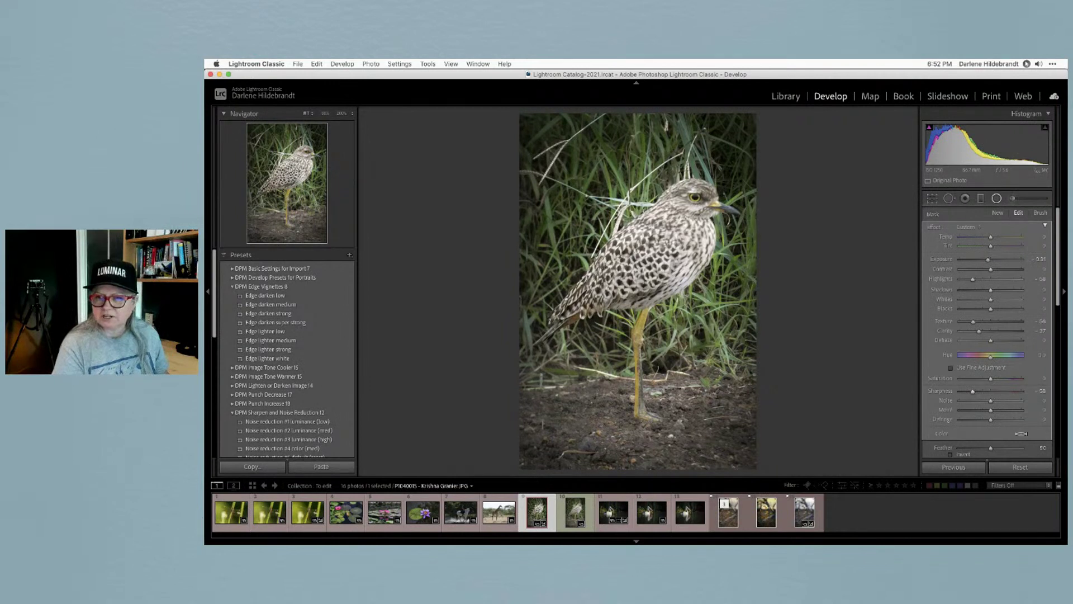
key(super+e)
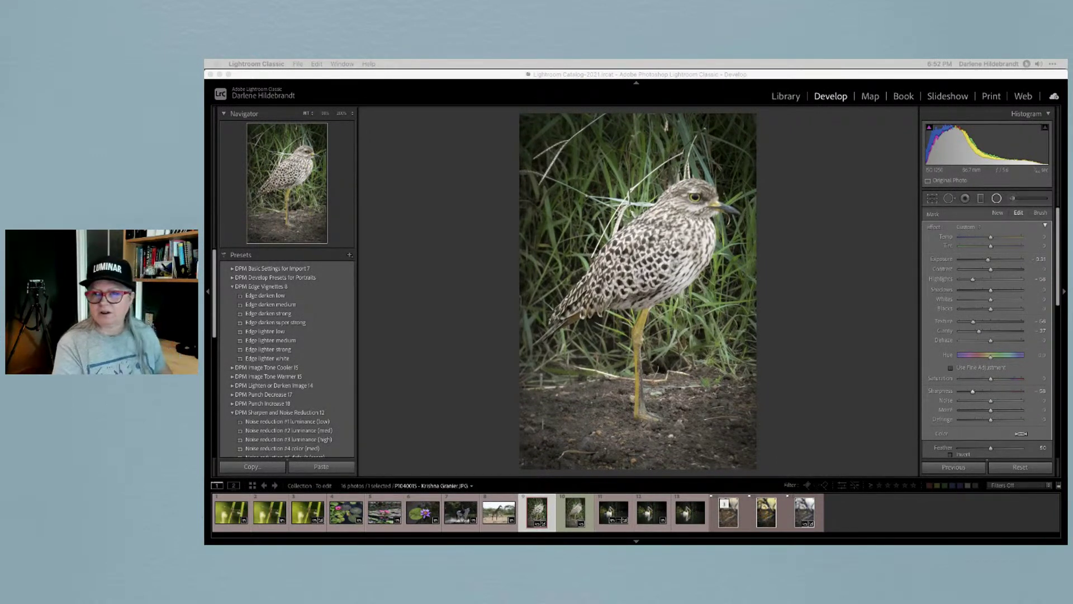
click(824, 216)
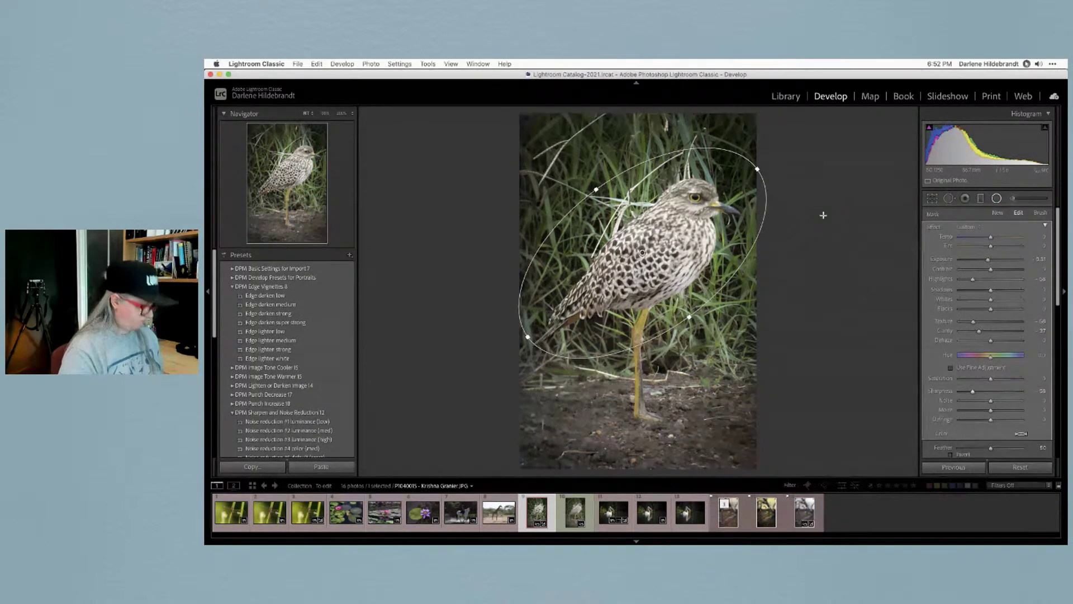
Close the radial filter and open the original bird photo and its edited copy side by side in Compare view.
click(823, 215)
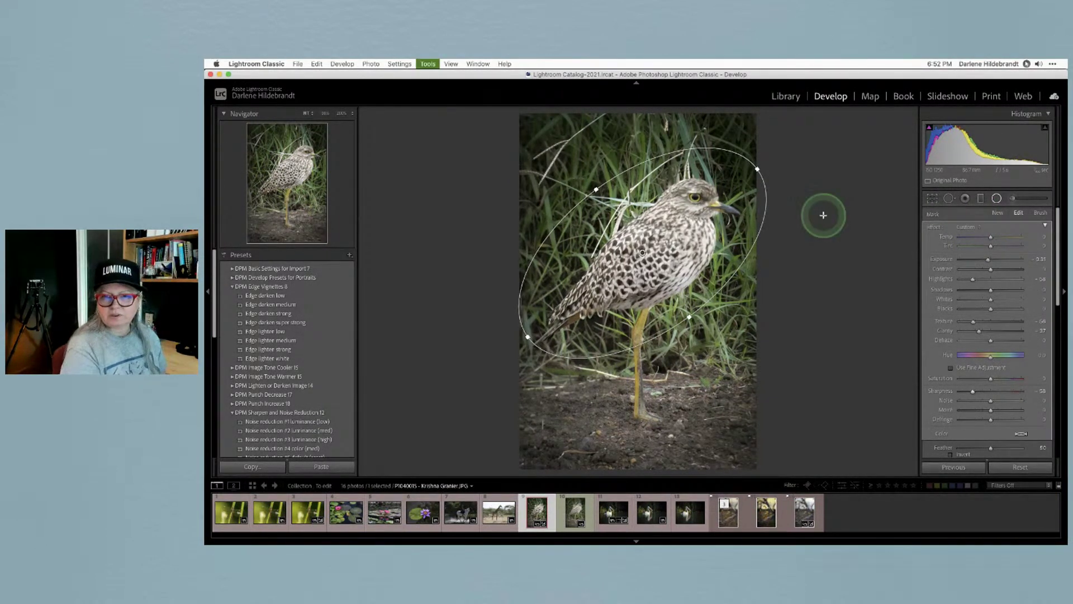
click(823, 215)
click(703, 234)
click(575, 512)
super+click(576, 511)
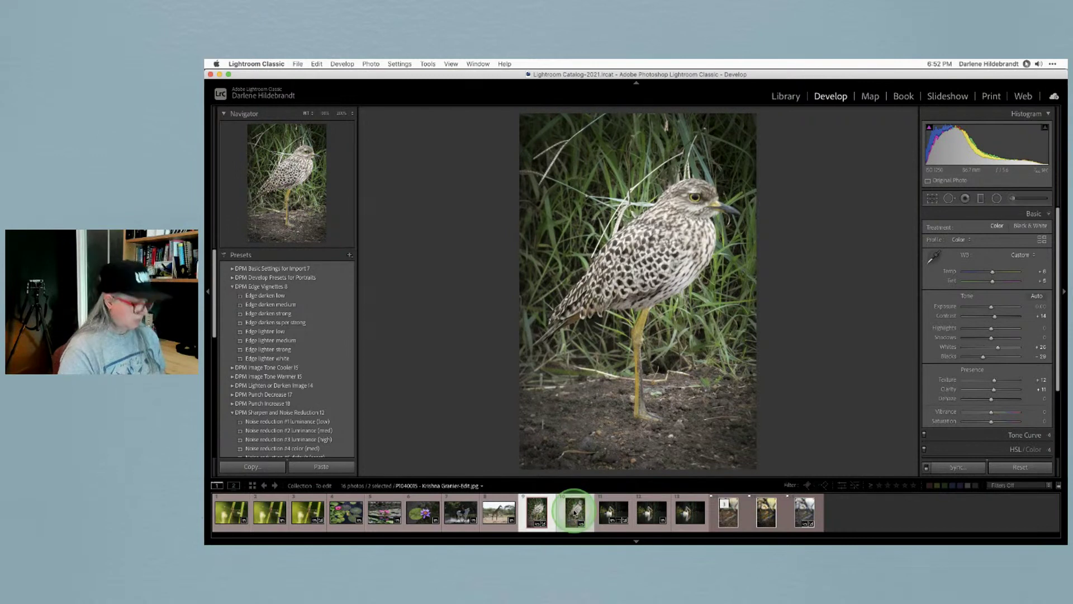
key(c)
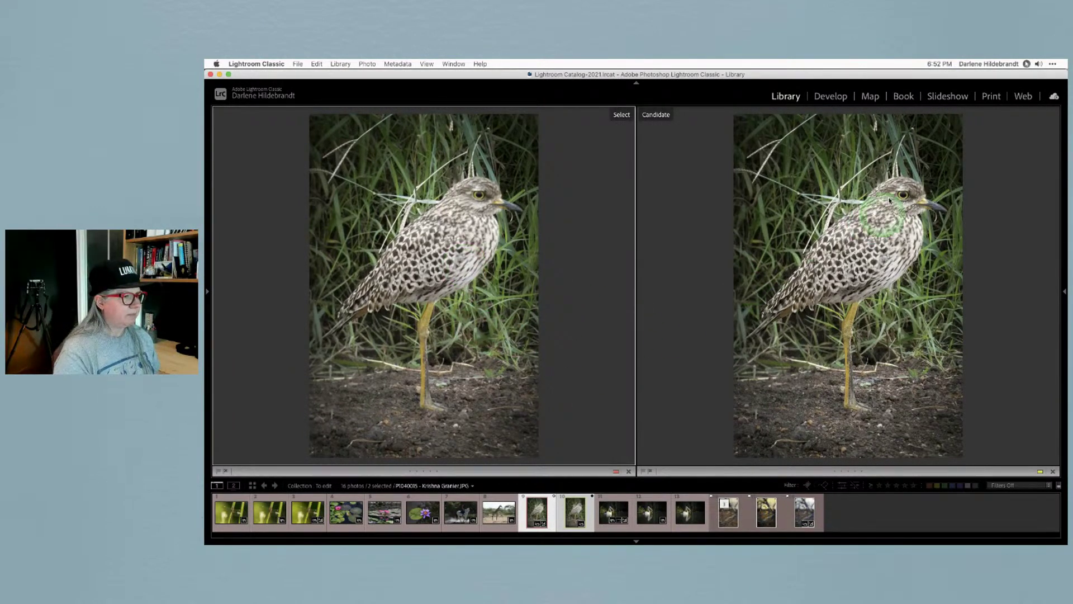
Compare the bird's leg, foot and the surrounding soil in both versions at 66% zoom.
click(839, 357)
drag(838, 357, 843, 172)
key(Tab)
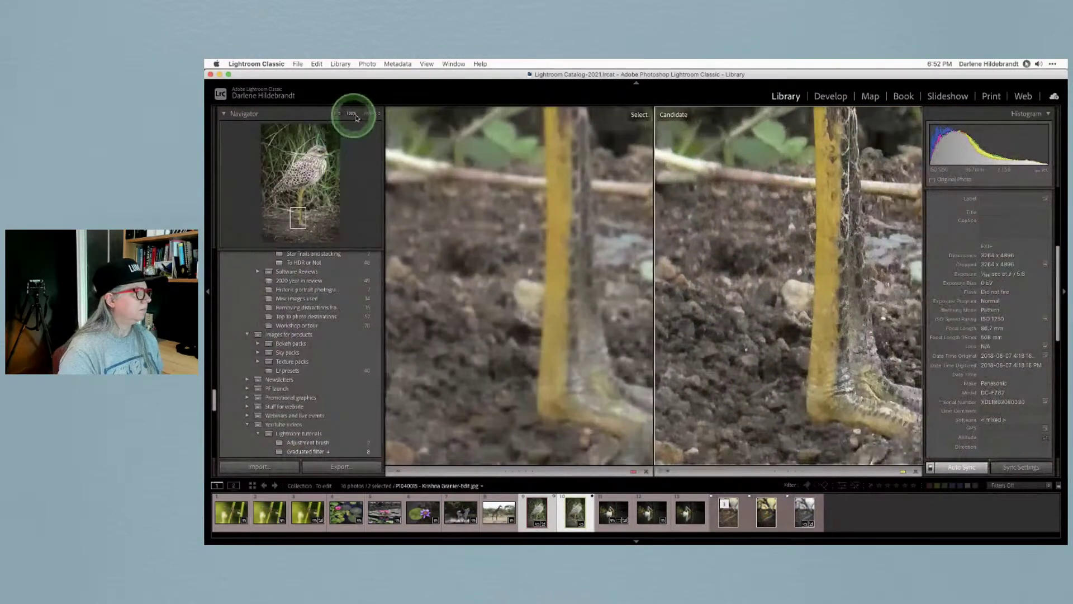
click(378, 114)
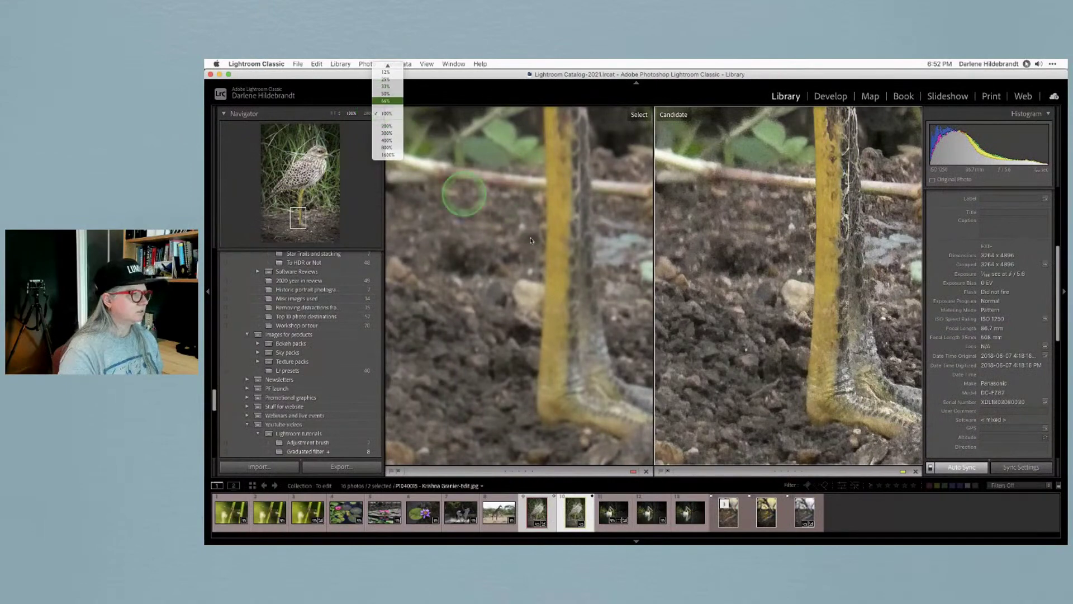
click(385, 100)
key(Tab)
drag(775, 311, 736, 305)
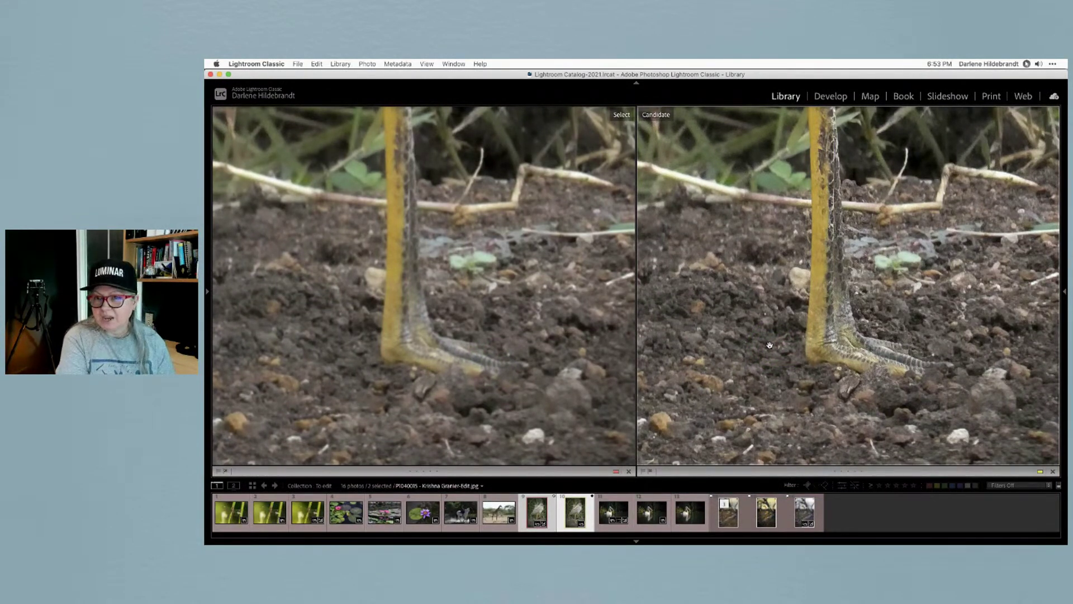
Compare the bird's body feathers, chest and head in both versions, and return to the view of the whole photos.
drag(766, 267, 764, 408)
drag(773, 245, 822, 398)
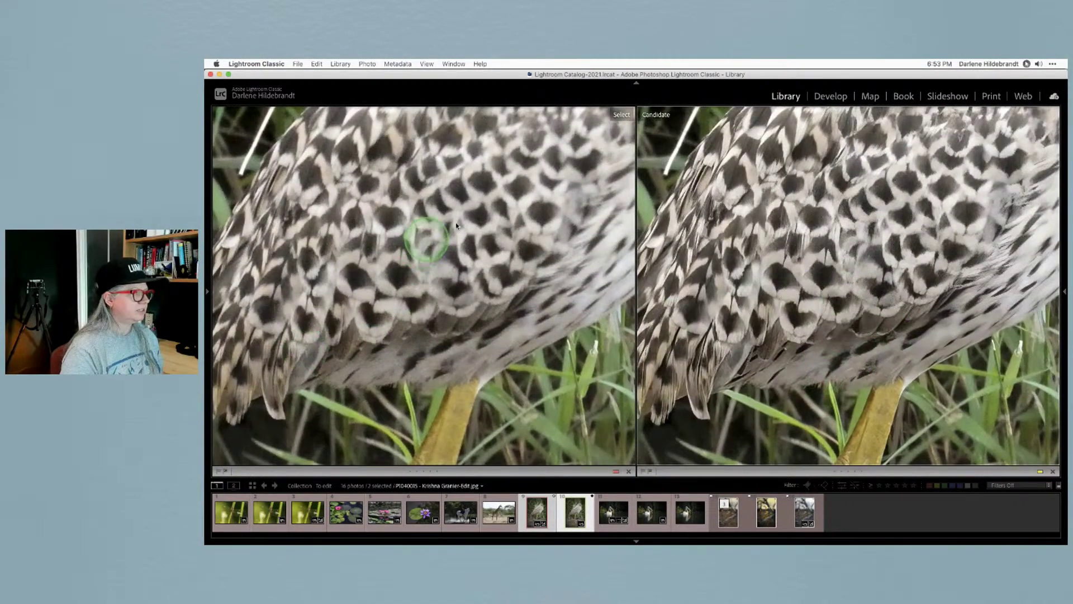
drag(833, 244, 785, 356)
drag(874, 240, 905, 313)
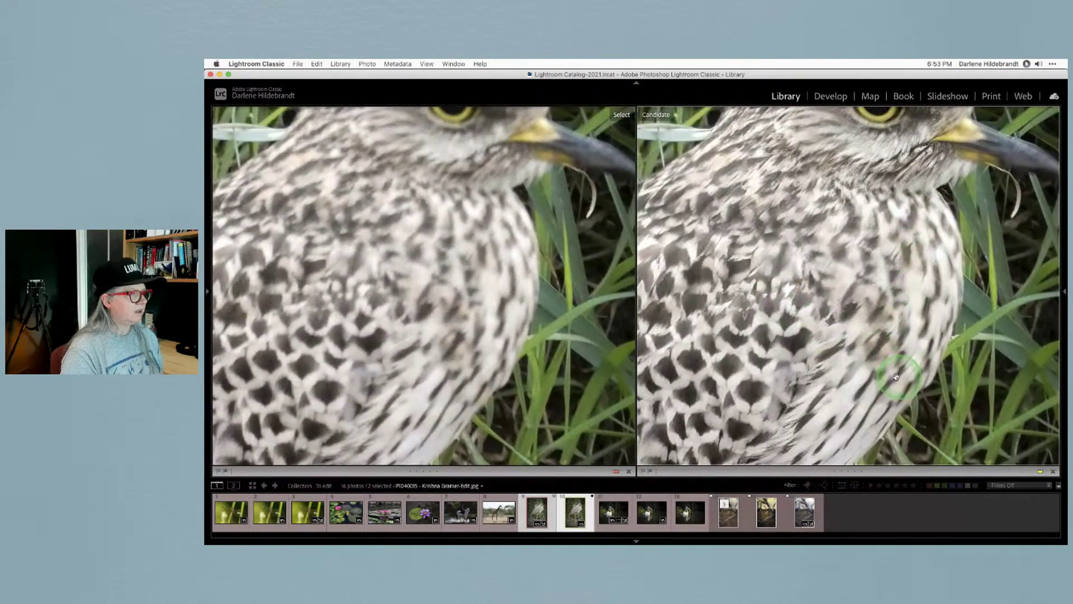
drag(778, 211, 719, 307)
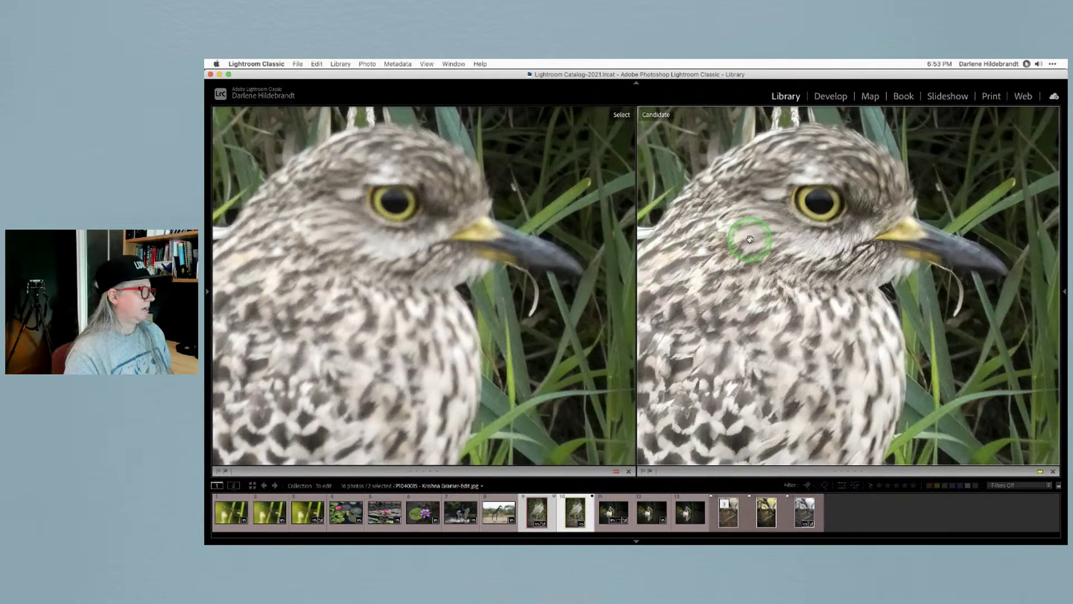
mouse_move(738, 300)
mouse_down()
mouse_move(745, 283)
mouse_move(755, 289)
mouse_up()
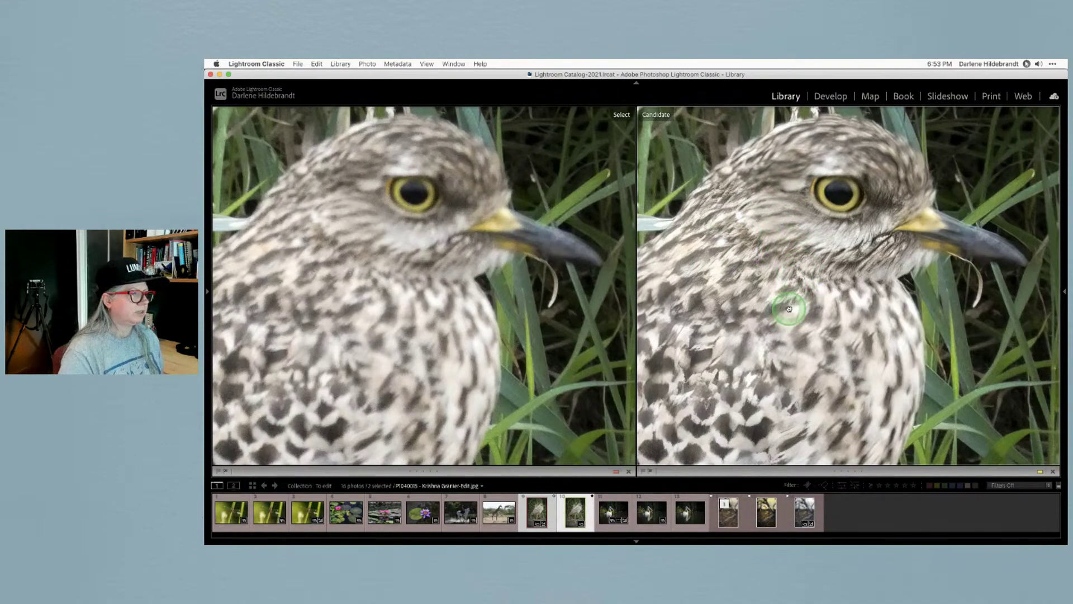
drag(783, 307, 792, 302)
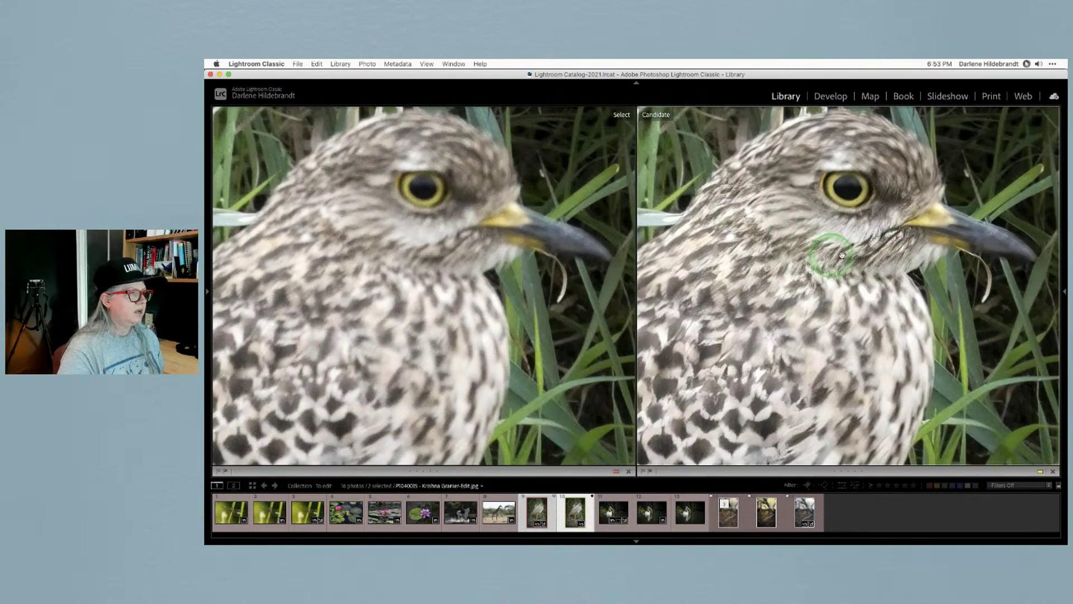
click(758, 356)
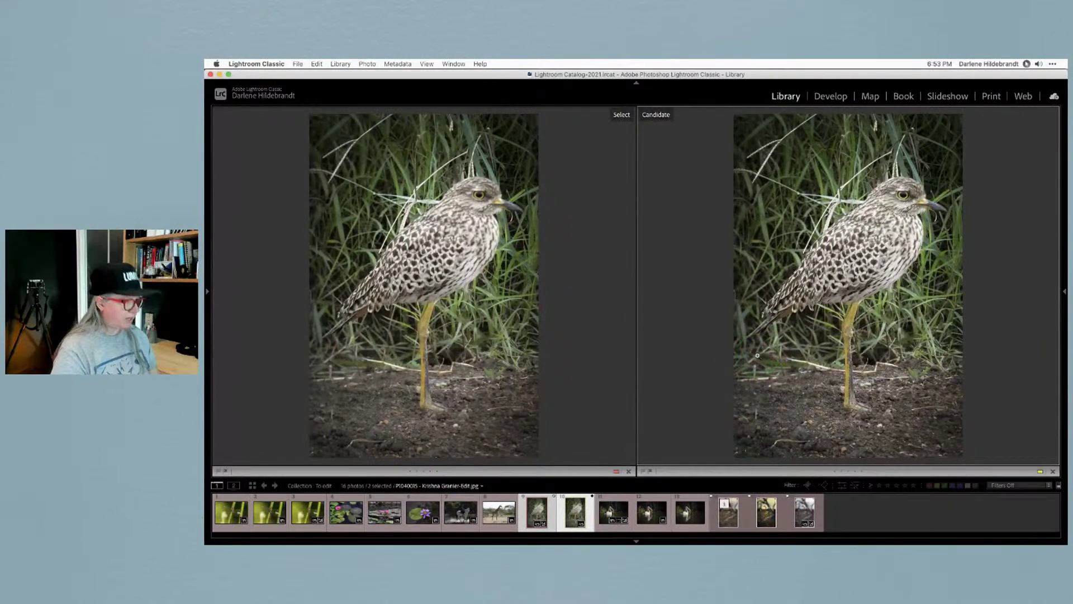
Return to the Library grid and open the LuminarAI and TopazSharpen versions of the dragonfly photo side by side in Compare view.
key(g)
scroll(760, 369, up, 2)
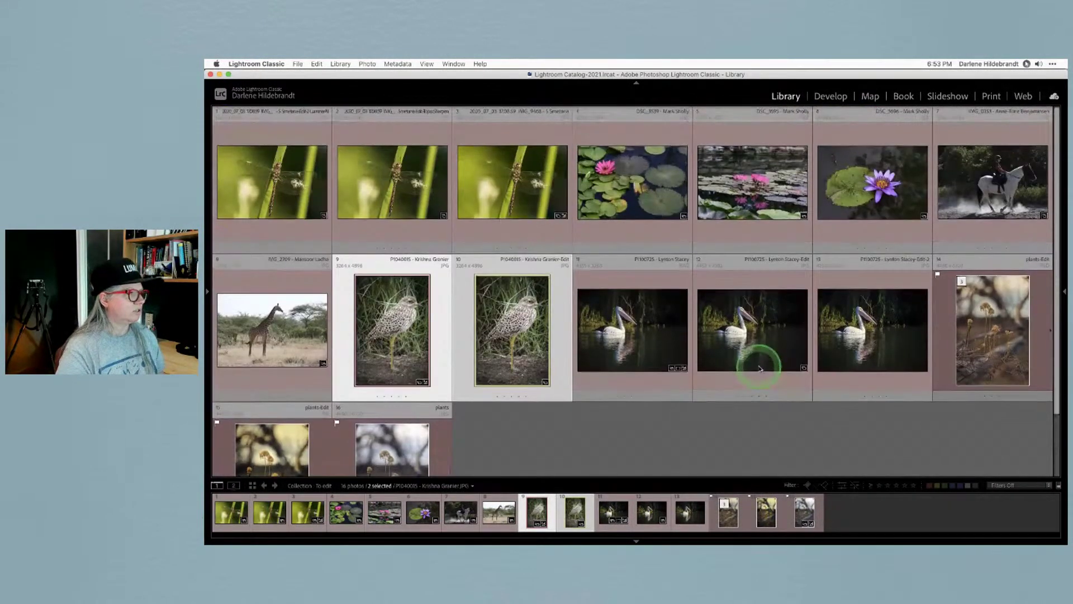
double_click(276, 190)
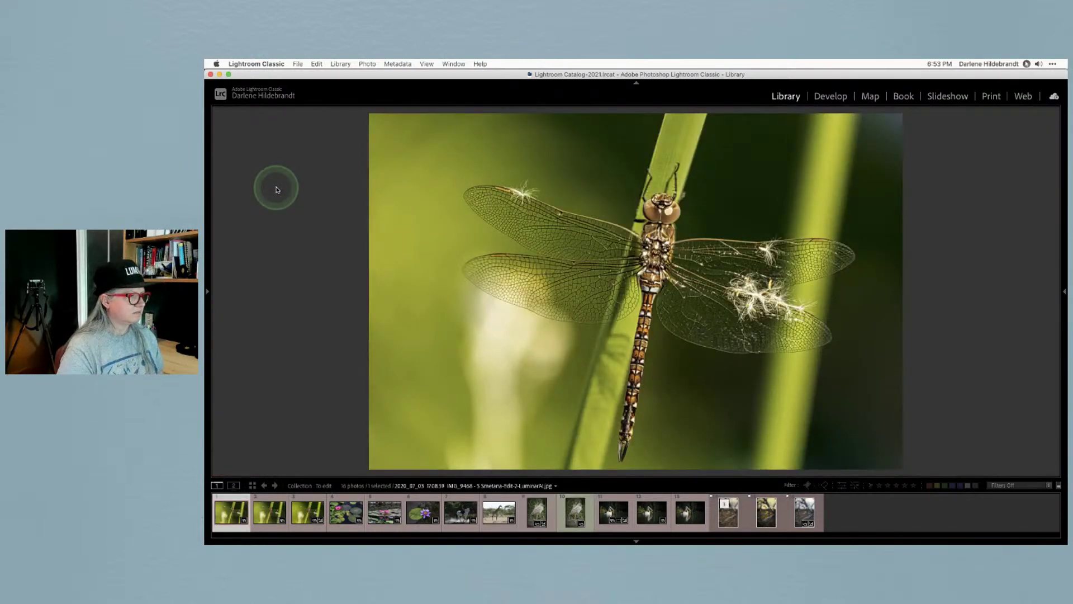
click(276, 510)
super+click(269, 513)
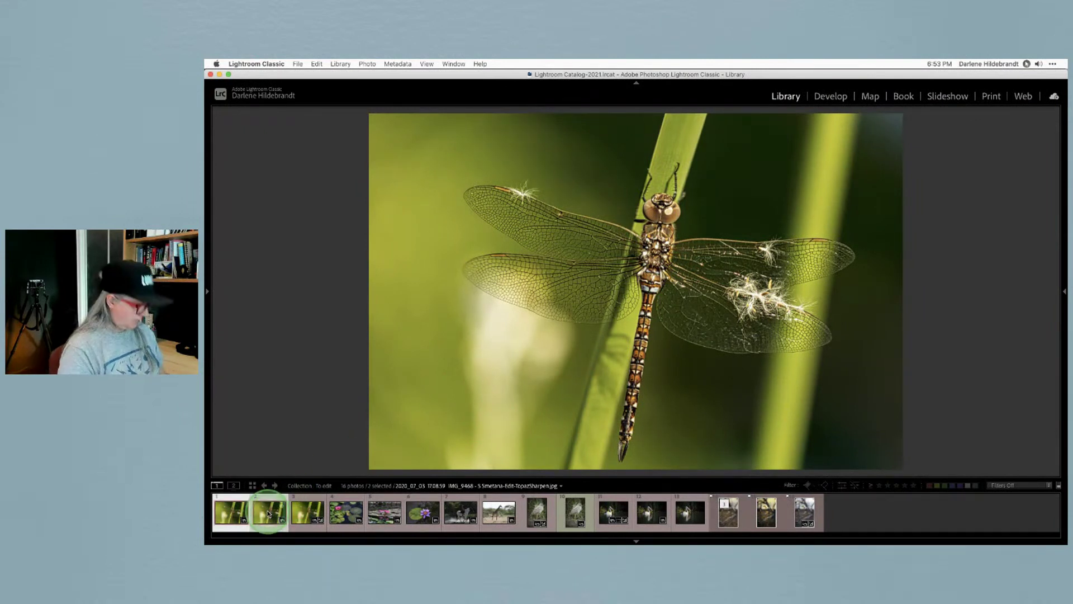
key(c)
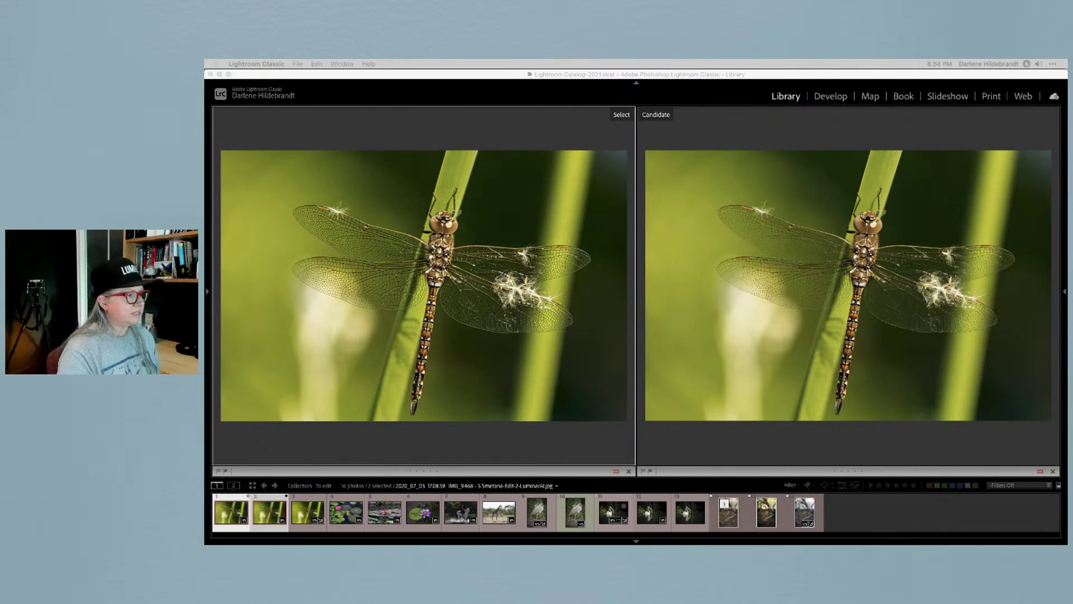
Compare the dragonfly's head, thorax and wing bases in the LuminarAI and TopazSharpen versions close up, briefly substituting the original as candidate.
click(737, 127)
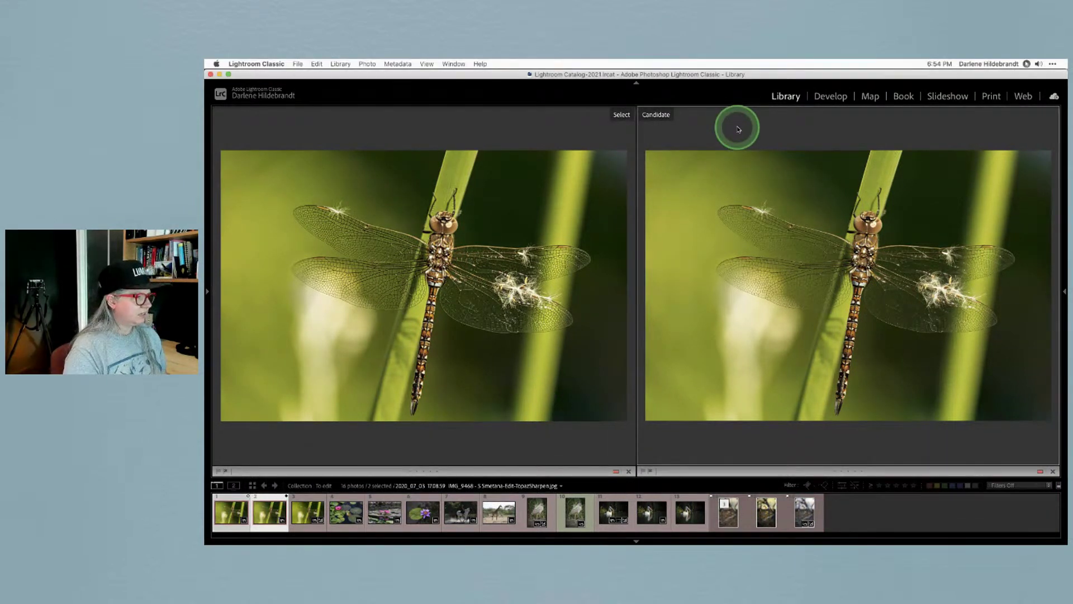
click(411, 281)
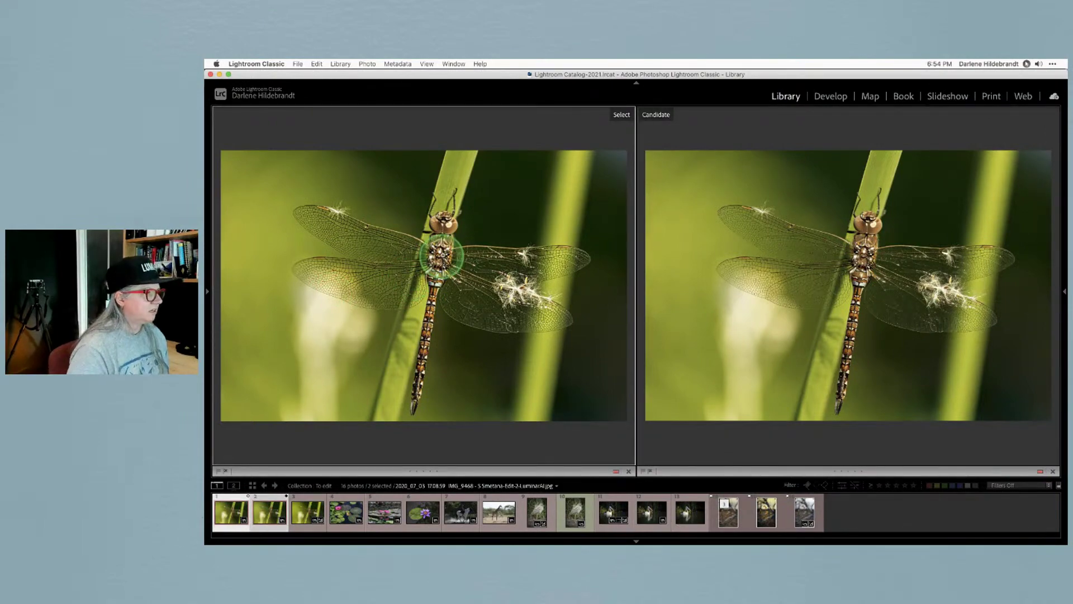
click(440, 256)
drag(440, 257, 481, 274)
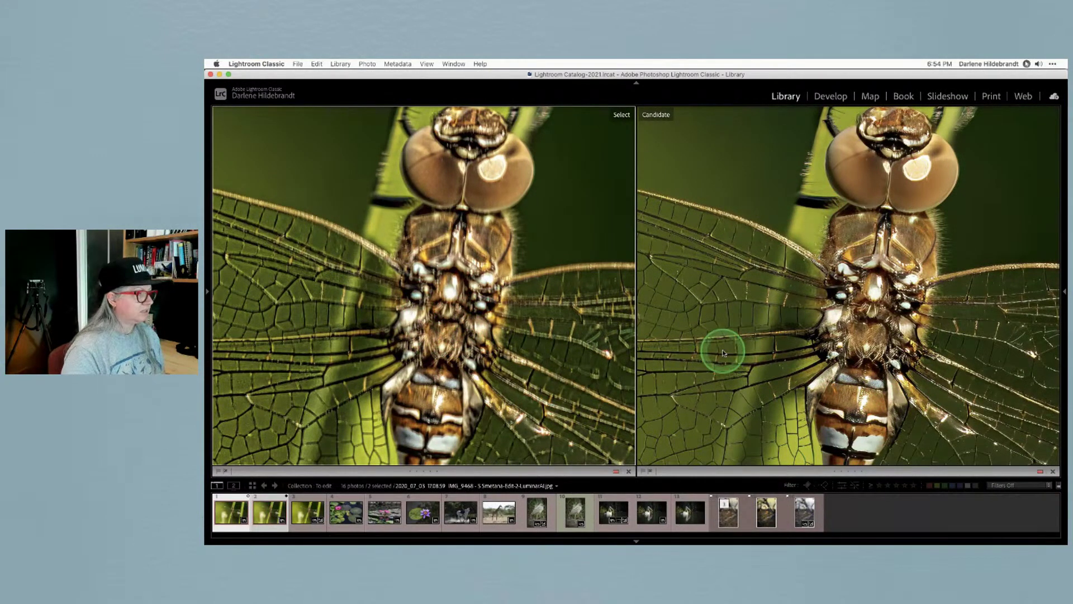
key(Right)
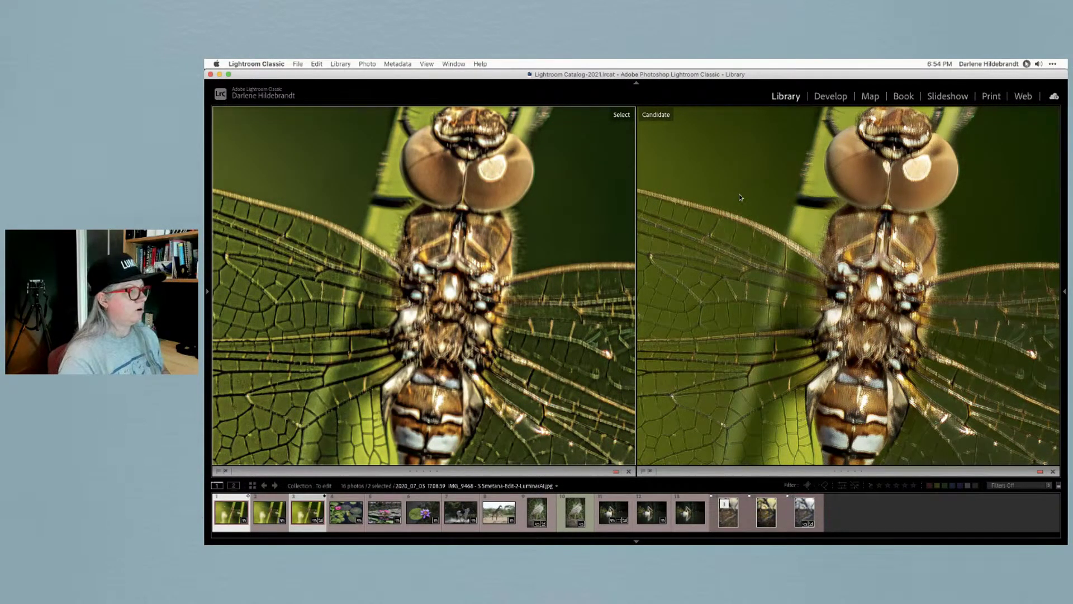
key(Left)
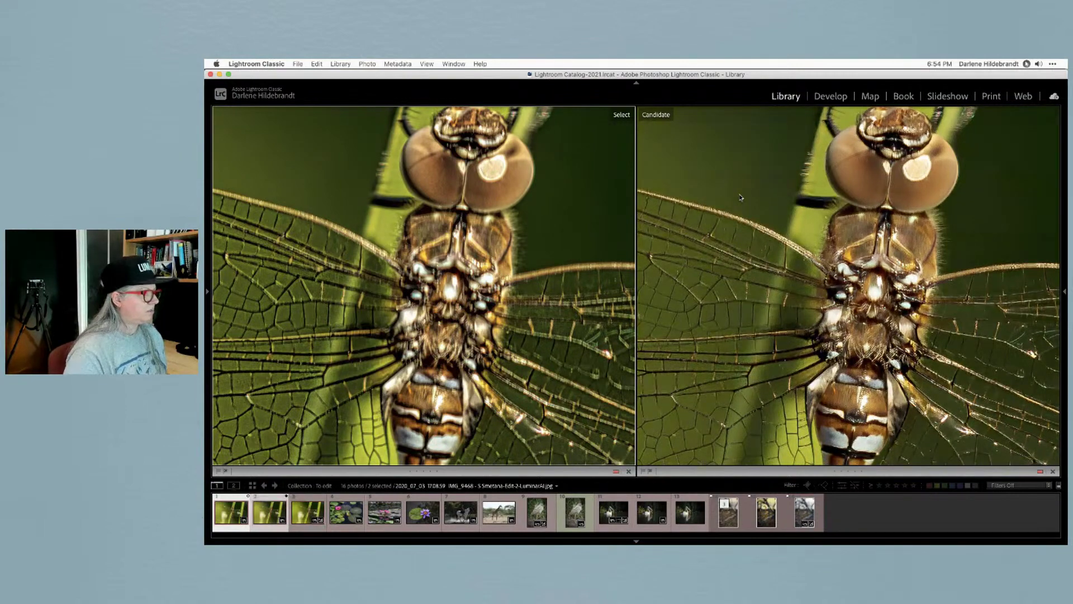
Compare the dragonfly's abdomen and tail tip in both versions, and return to the view of the whole photos.
scroll(738, 278, down, 10)
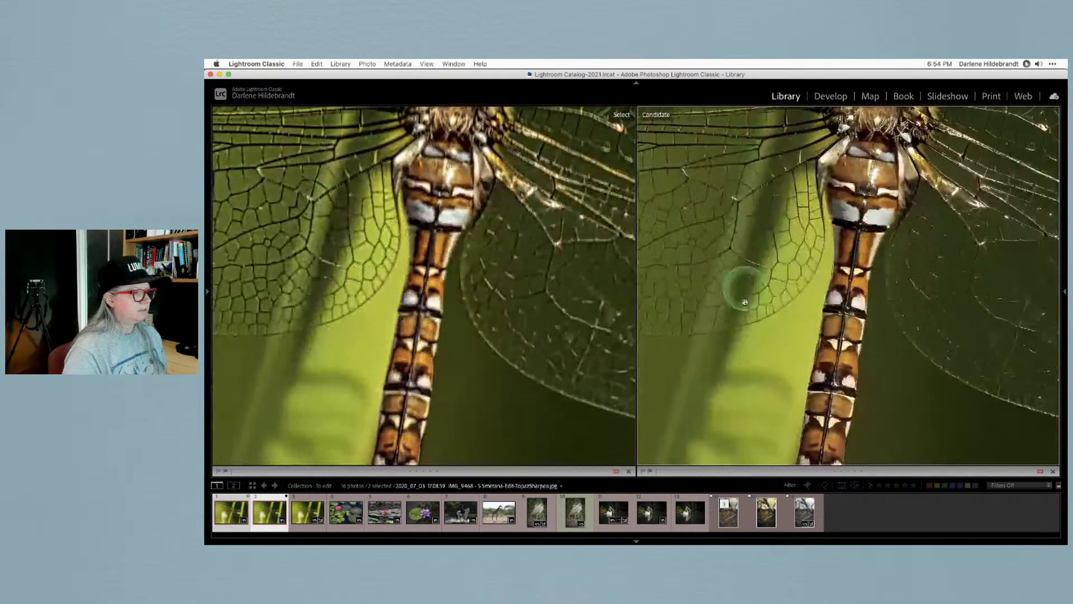
scroll(755, 200, down, 10)
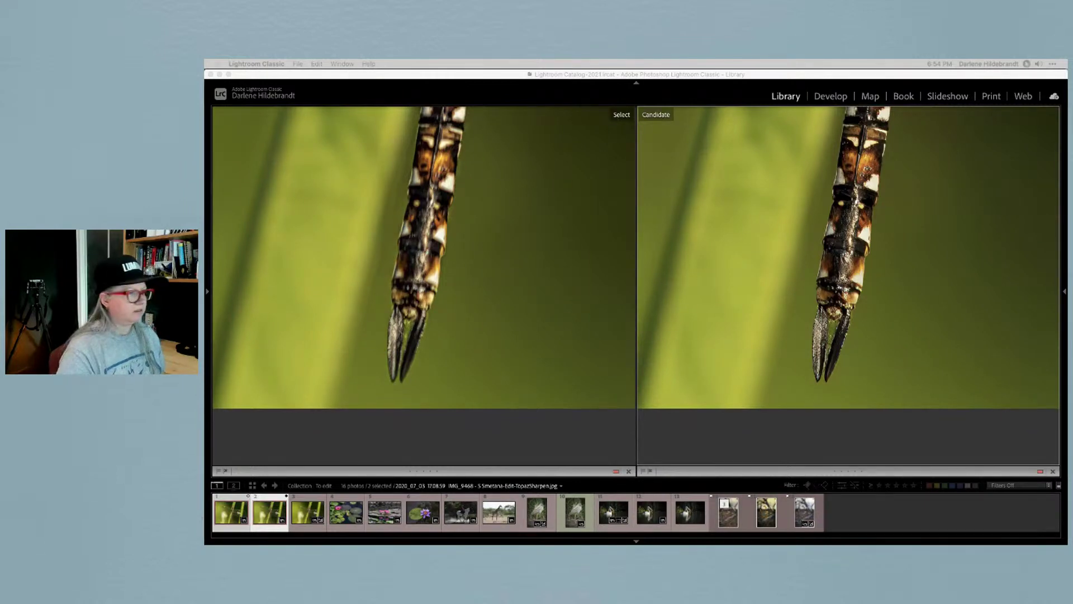
click(834, 335)
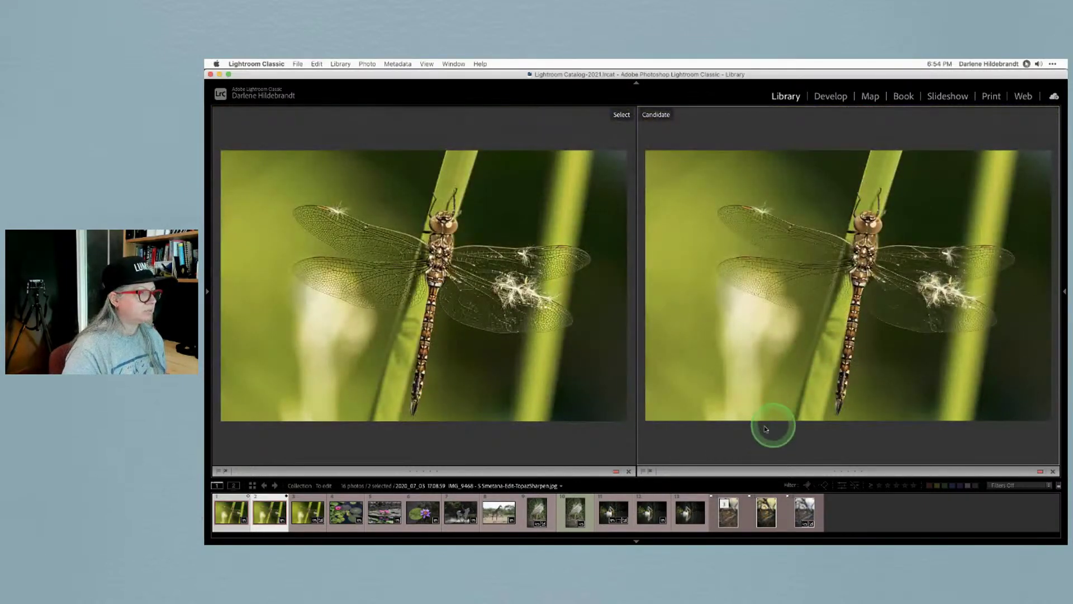
Open the LuminarAI dragonfly version in the Develop module and move on to the original CR3 version.
click(449, 358)
key(d)
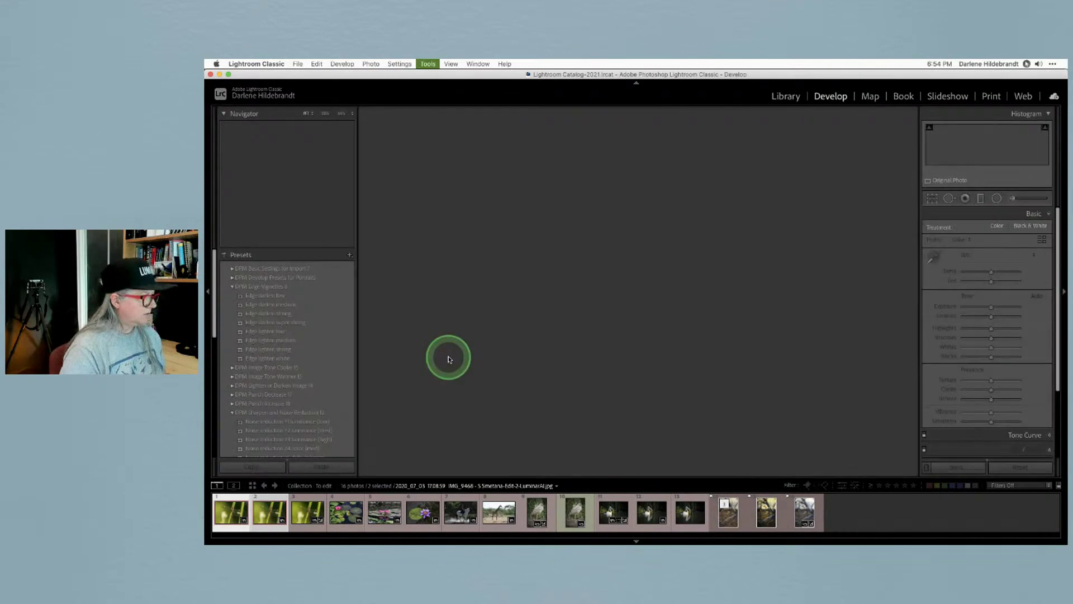
click(232, 520)
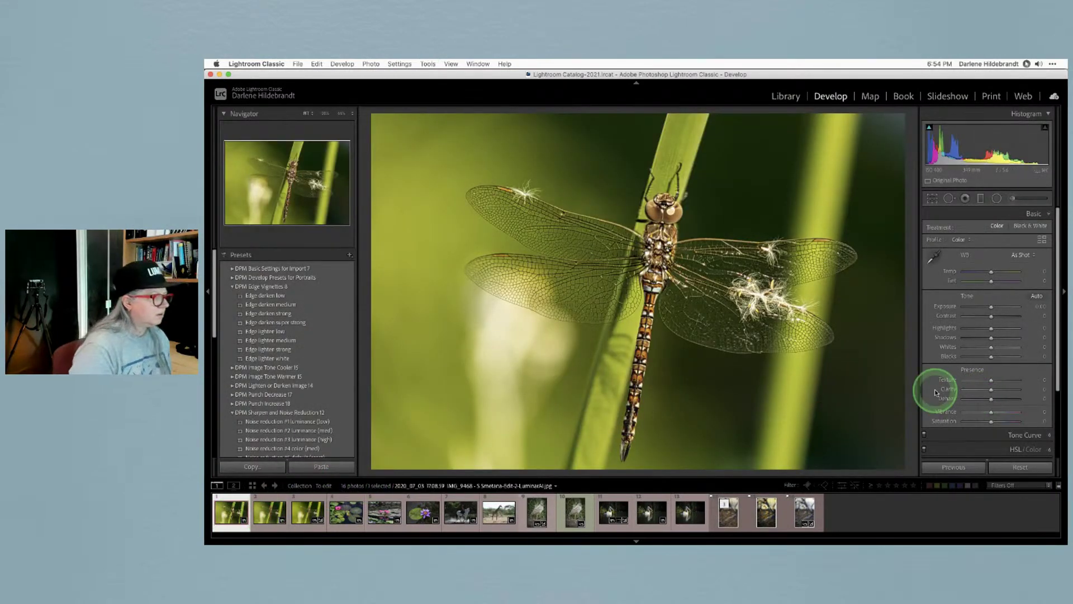
key(Right)
key(Right)
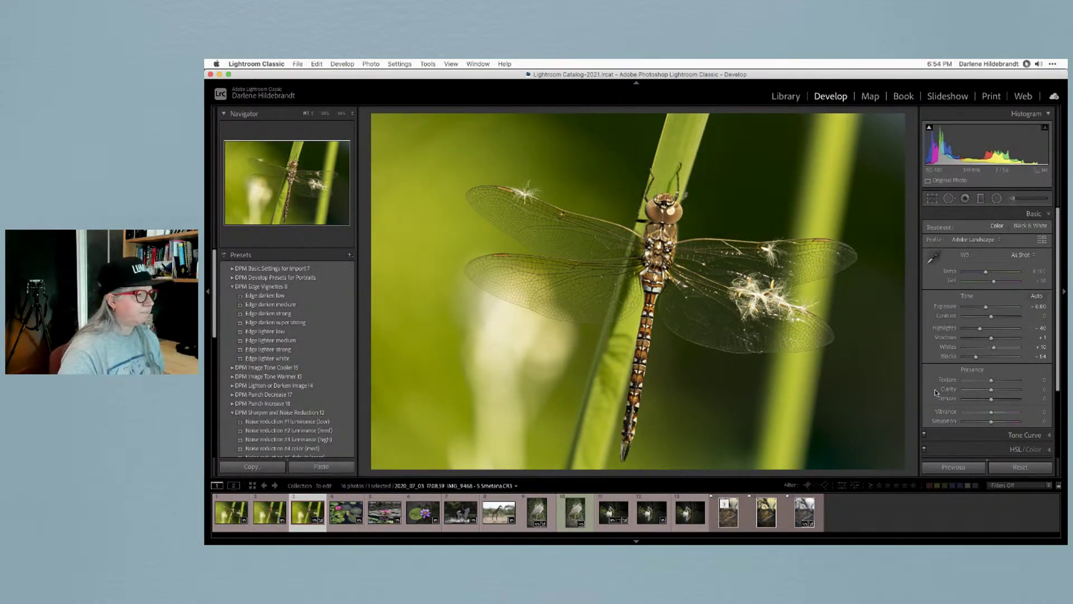
key(super+e)
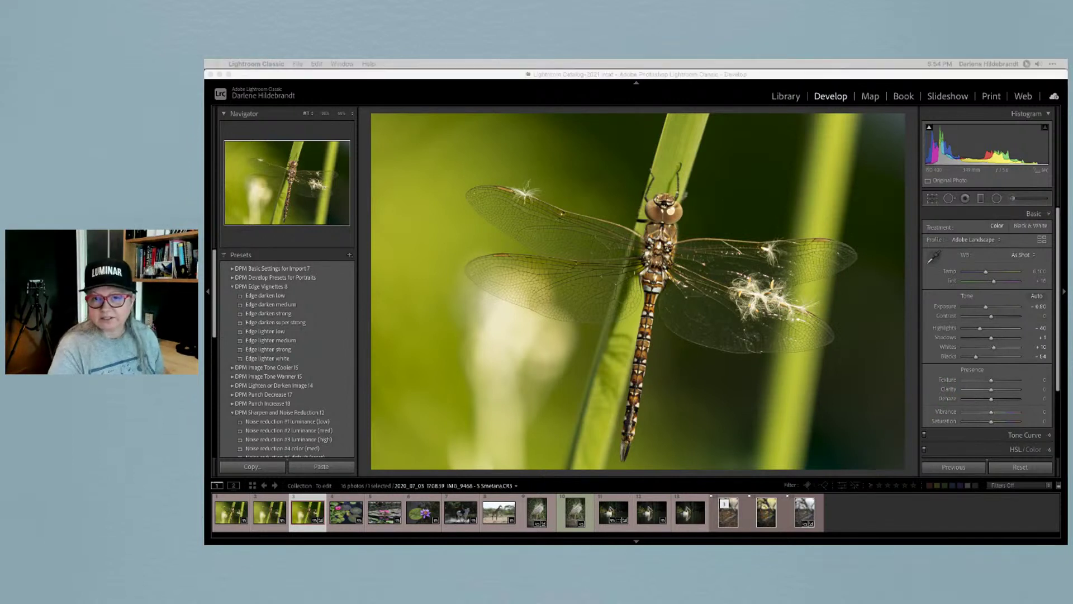
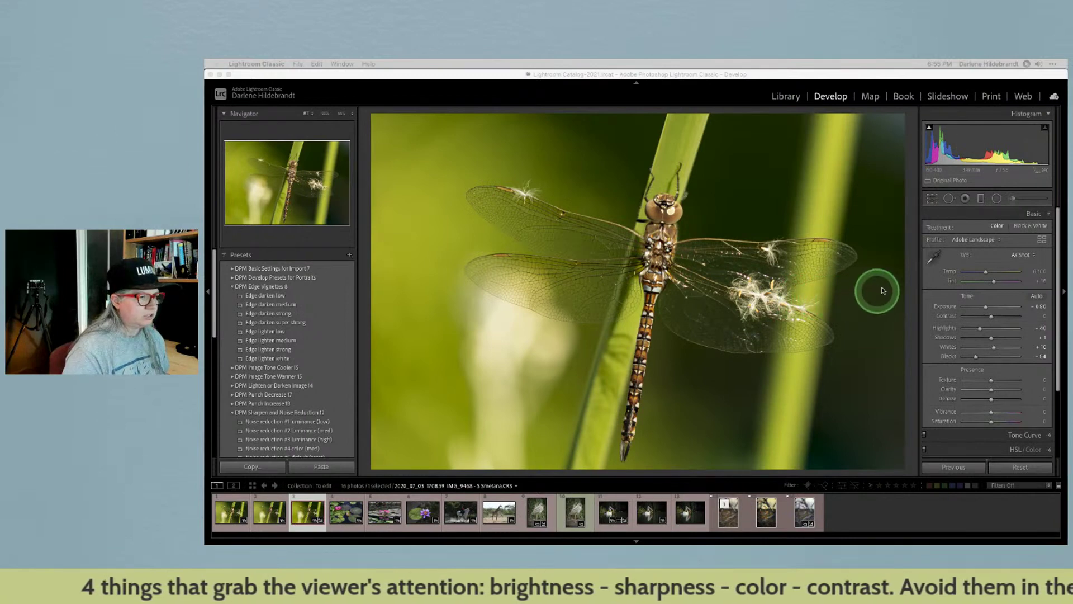
Check the CR3 dragonfly photo's unedited state and create a virtual copy of it with all Develop settings reset.
click(907, 285)
key(backslash)
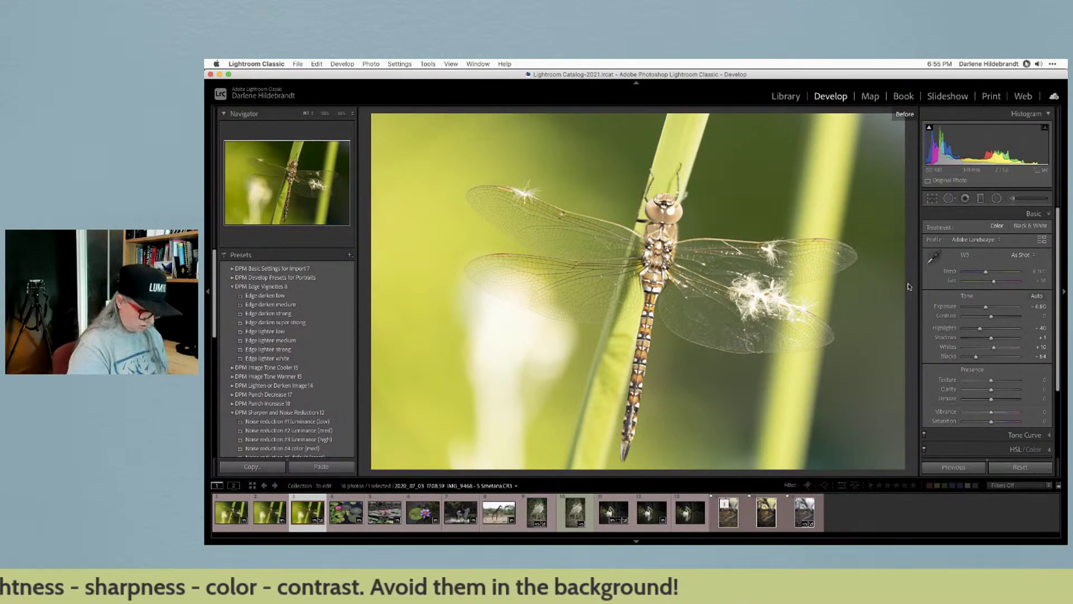
key(backslash)
key(super+apostrophe)
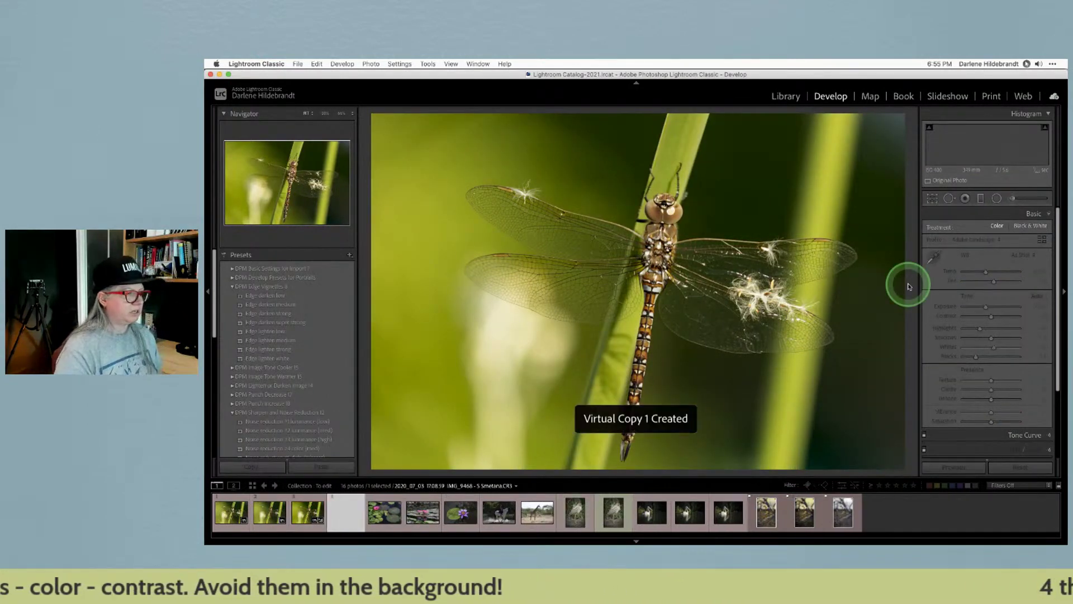
click(1007, 467)
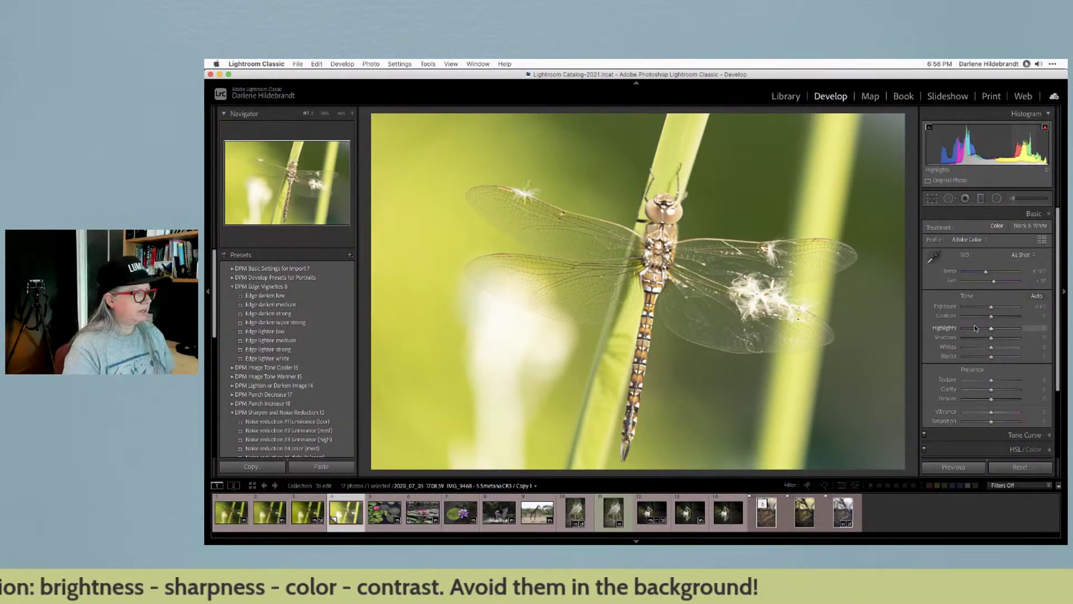
Return to the edited CR3 dragonfly photo and reset all of its Tone settings.
key(Left)
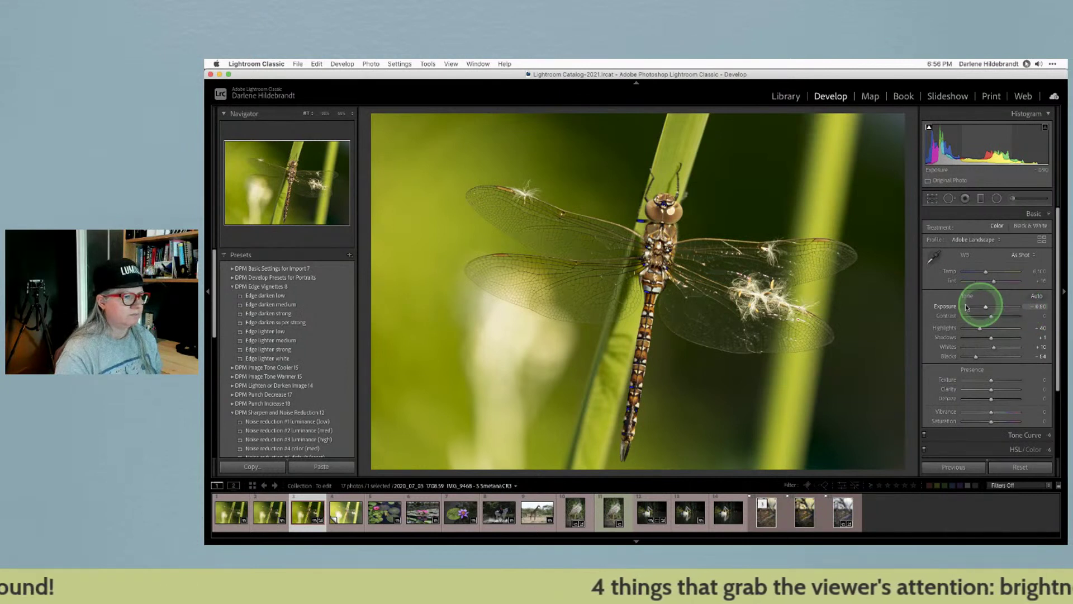
alt+click(980, 330)
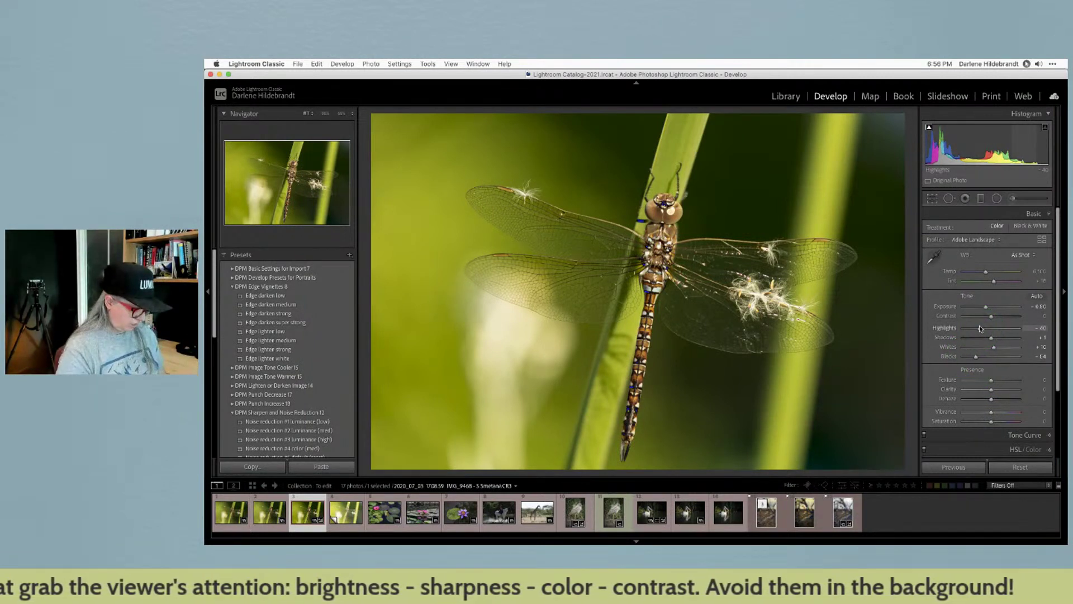
key(alt)
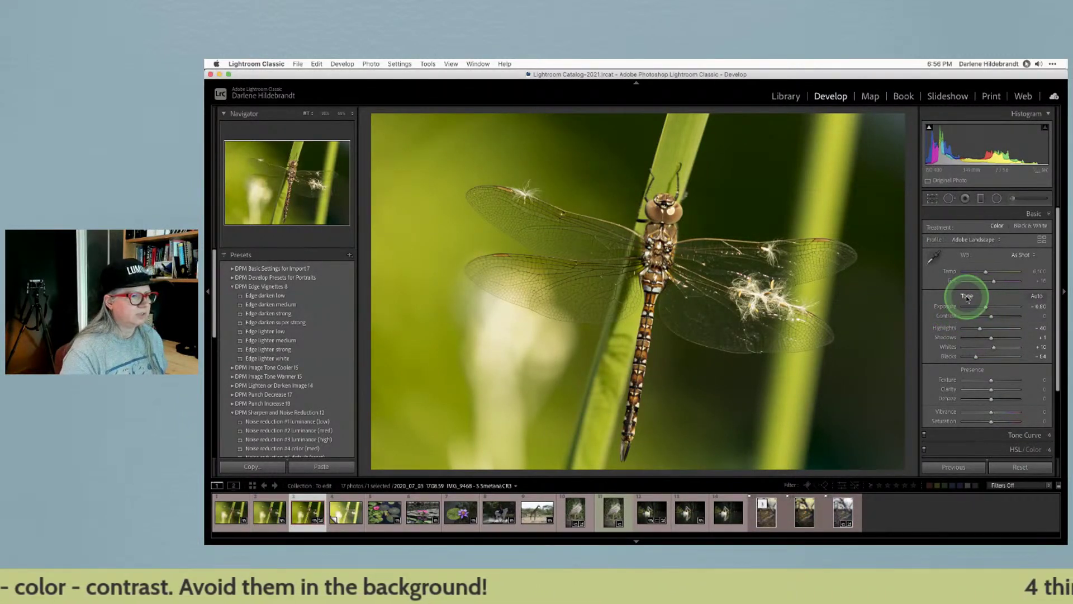
alt+click(966, 297)
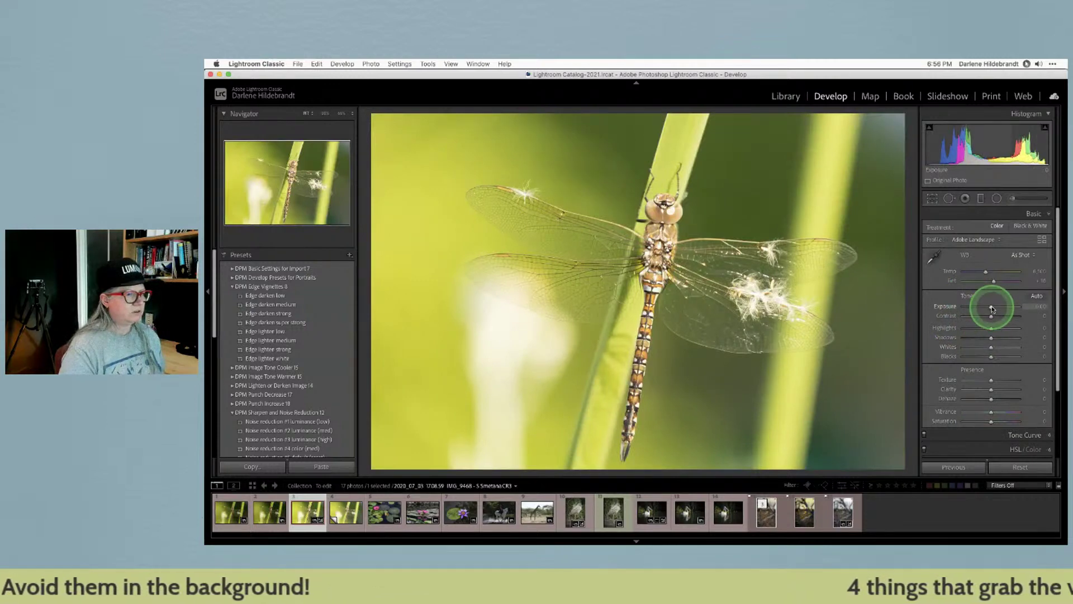
Try a lower Exposure and reset it, and set Exposure to -1.08 using the histogram.
drag(991, 307, 984, 307)
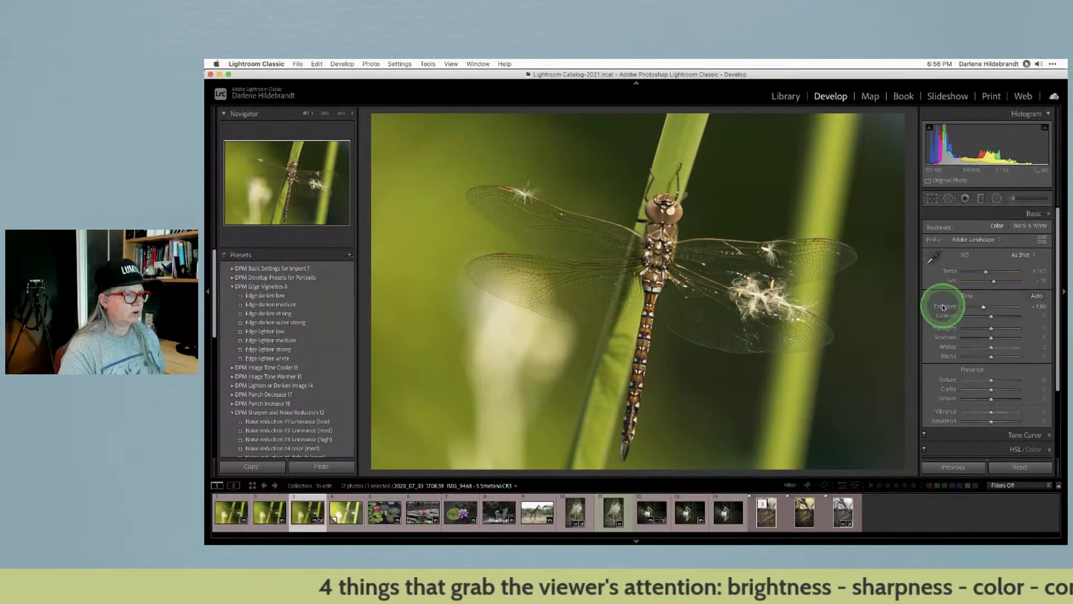
double_click(944, 305)
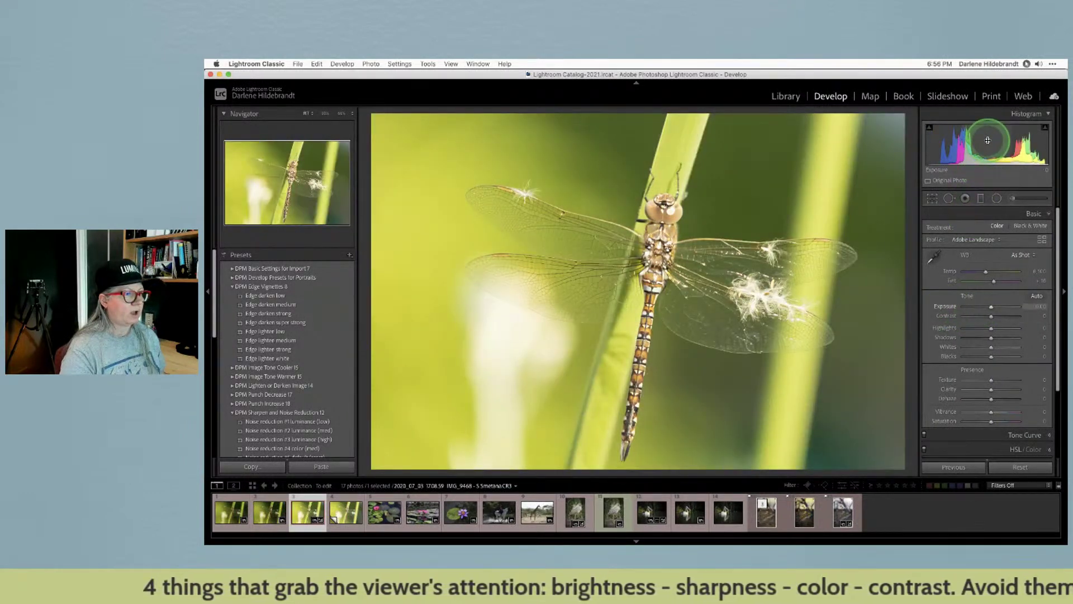
drag(987, 141, 961, 144)
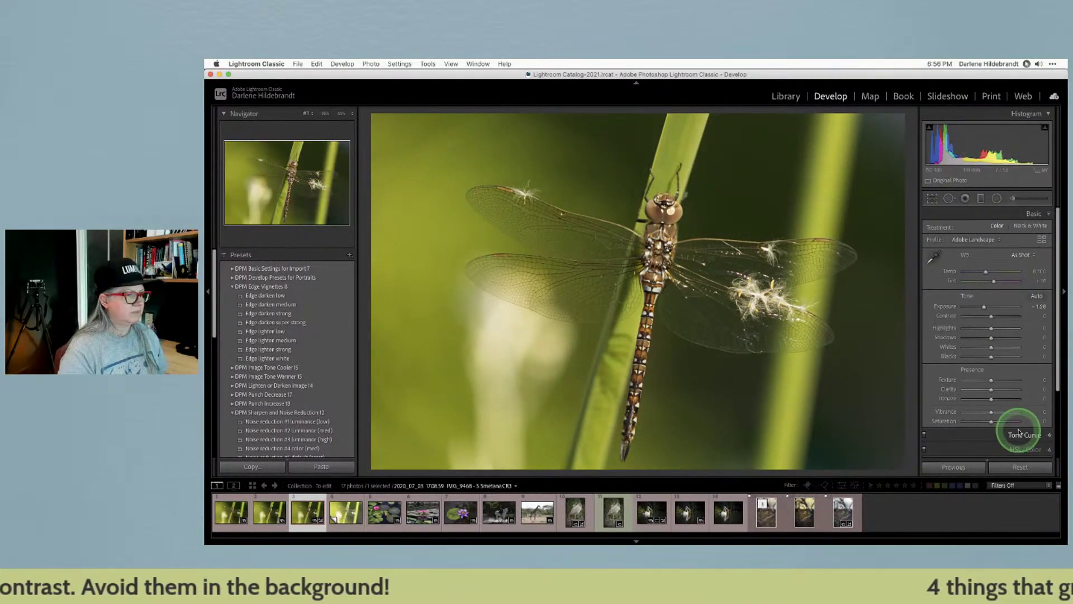
Raise the dragonfly photo's Whites to +12 while checking the highlight clipping preview.
alt+click(992, 351)
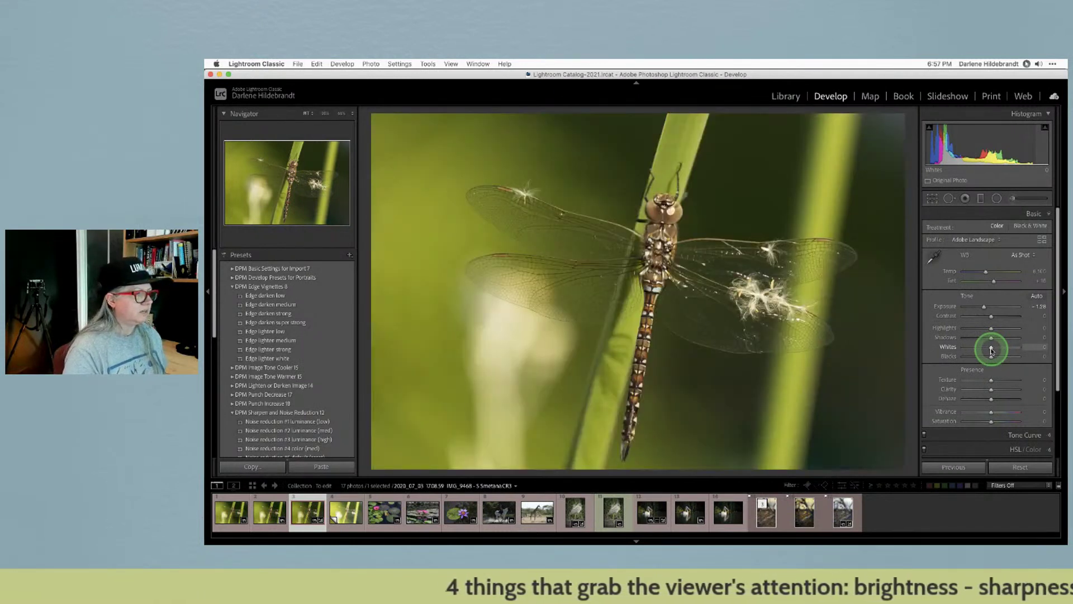
alt+click(992, 351)
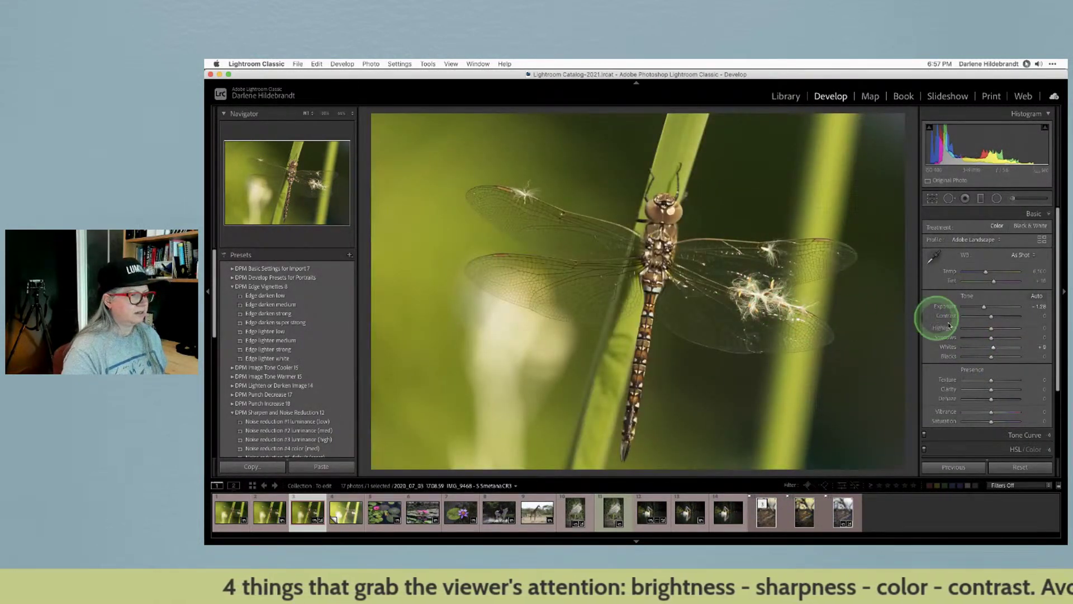
alt+click(992, 348)
mouse_move(995, 348)
alt+mouse_down()
mouse_move(1029, 343)
mouse_move(1002, 345)
alt+mouse_up()
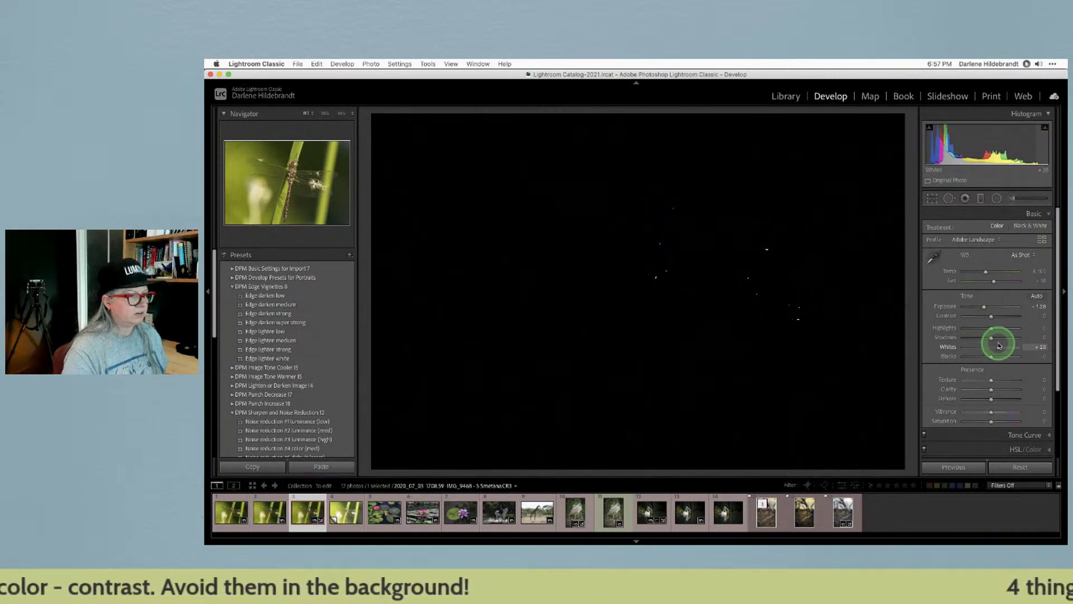
alt+drag(994, 346, 993, 358)
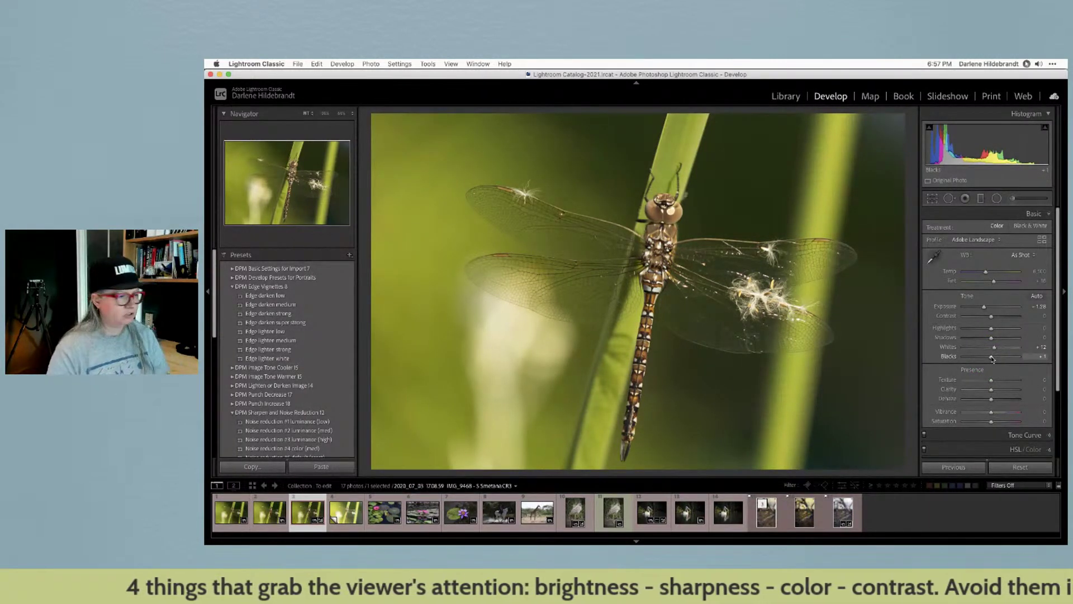
Try out darker Blacks with the shadow clipping preview, undo the trial and set Blacks to -81.
alt+drag(992, 359, 978, 359)
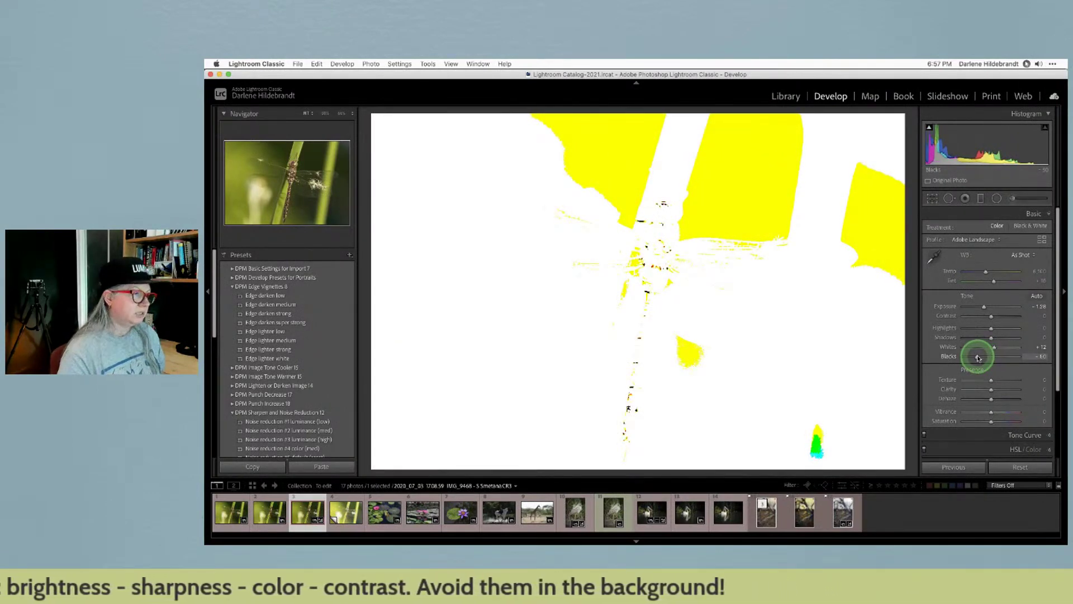
alt+drag(978, 358, 977, 358)
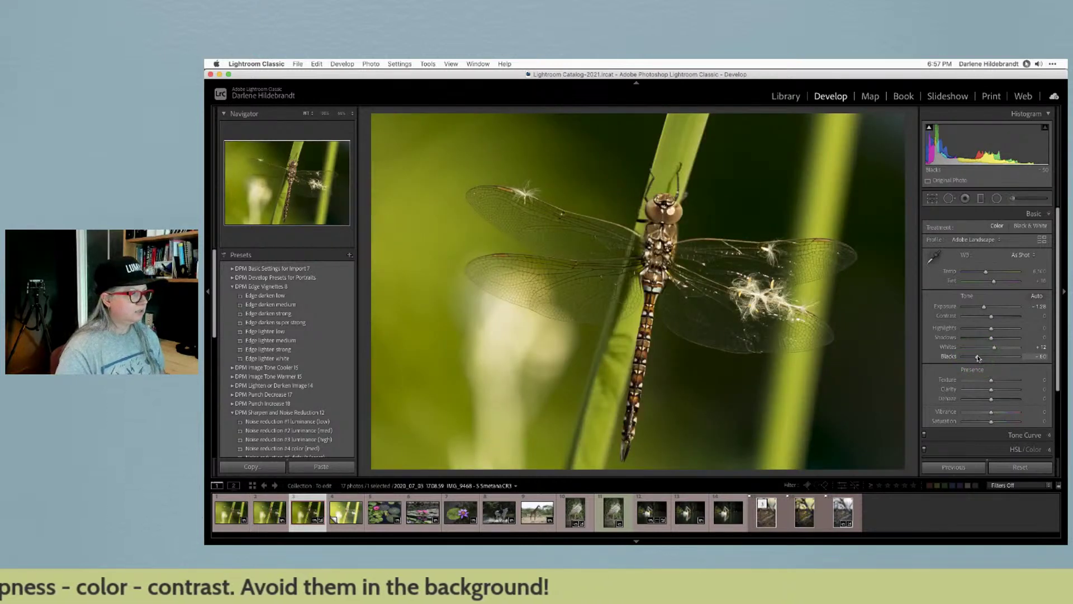
click(961, 357)
key(super+z)
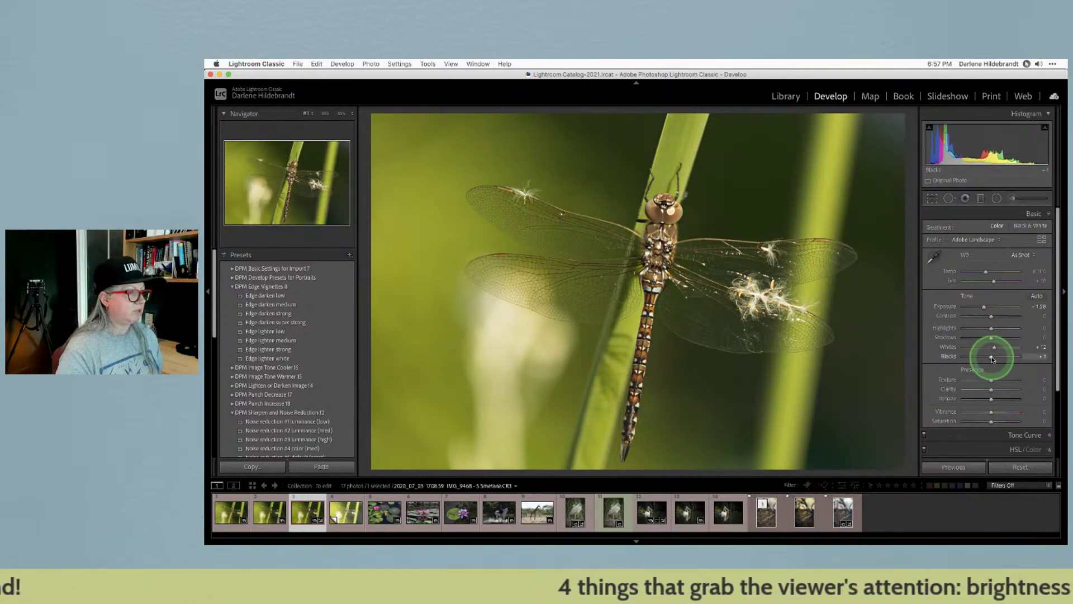
drag(991, 359, 975, 357)
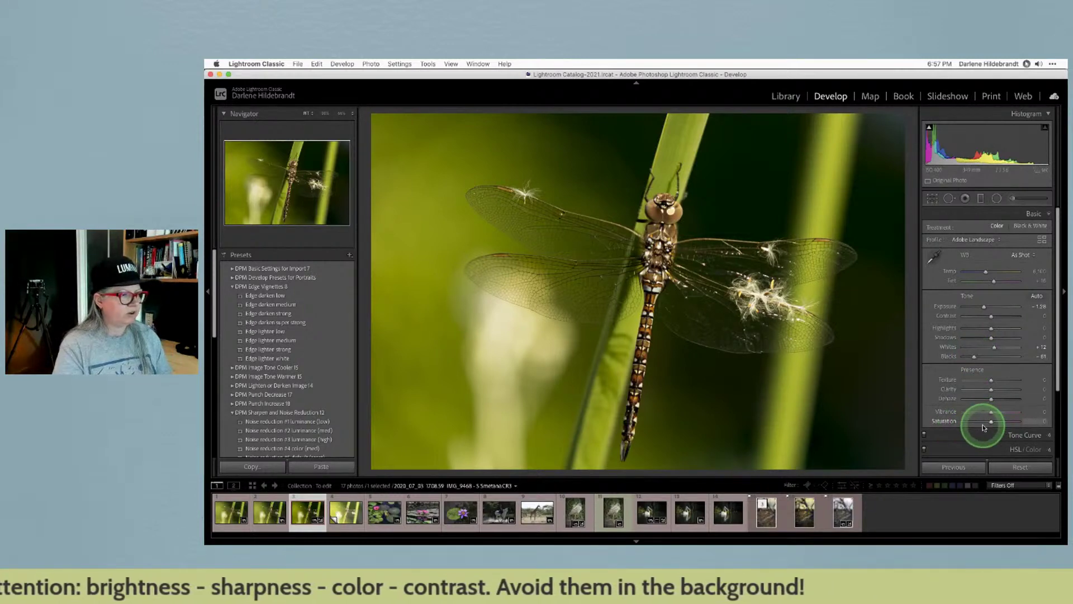
alt+click(974, 358)
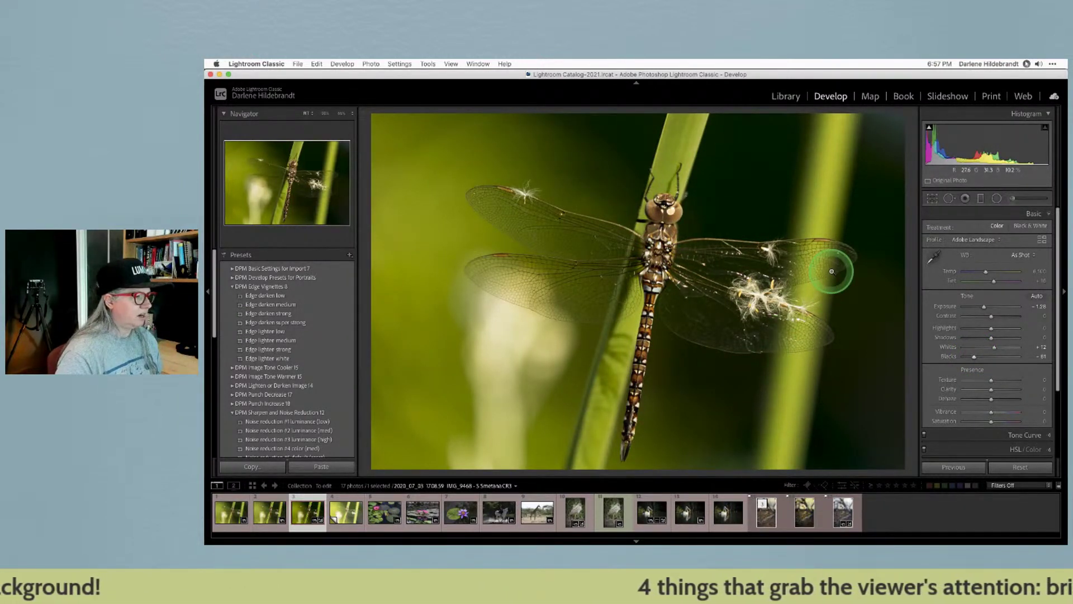
Switch to Luminar AI and open the second dragonfly photo of the 2021 08-25 folder in single-image view.
key(super+Tab)
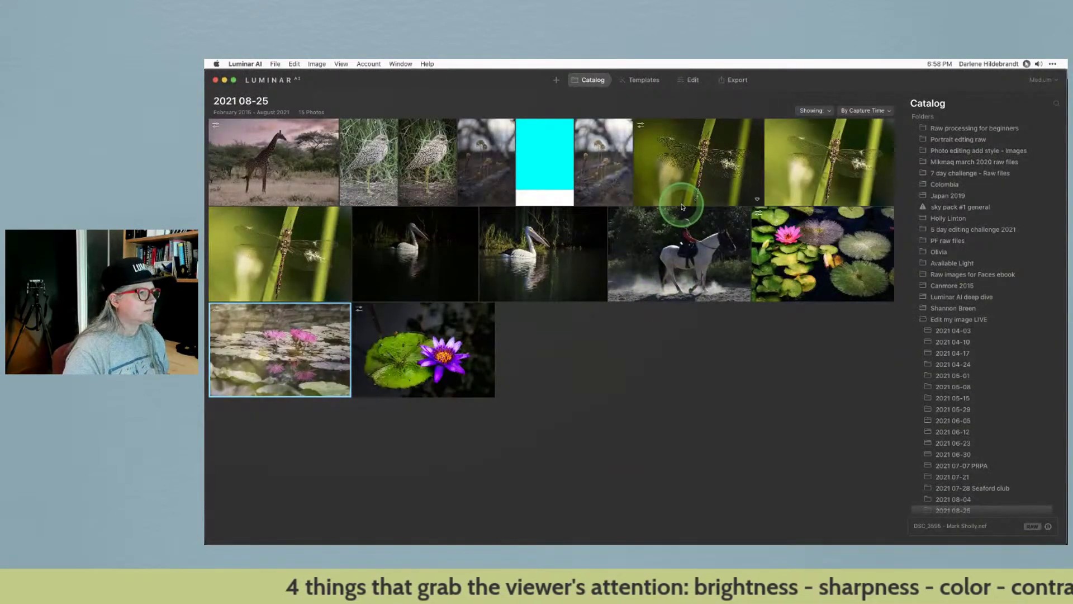
click(687, 168)
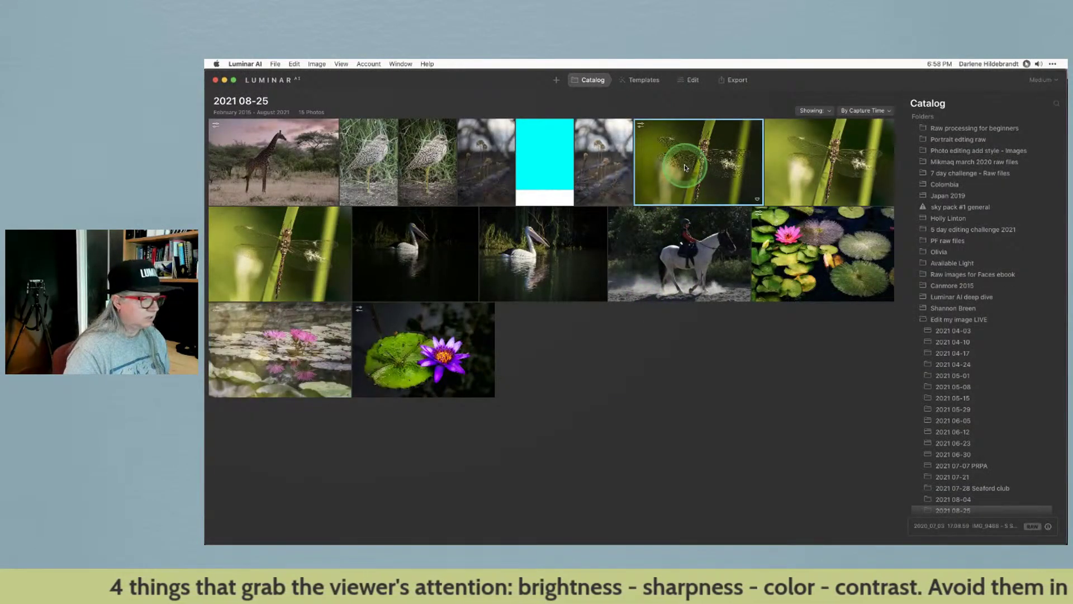
click(798, 166)
double_click(798, 166)
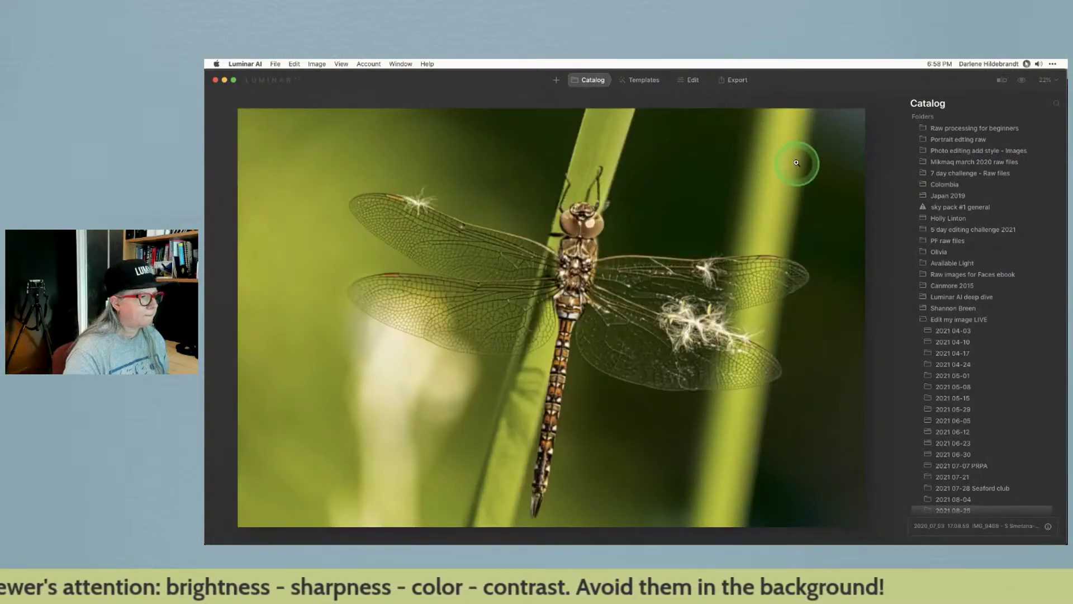
Open the dragonfly photo for editing with the full tools list and inspect its body detail at 100% zoom before returning to the full view.
click(687, 80)
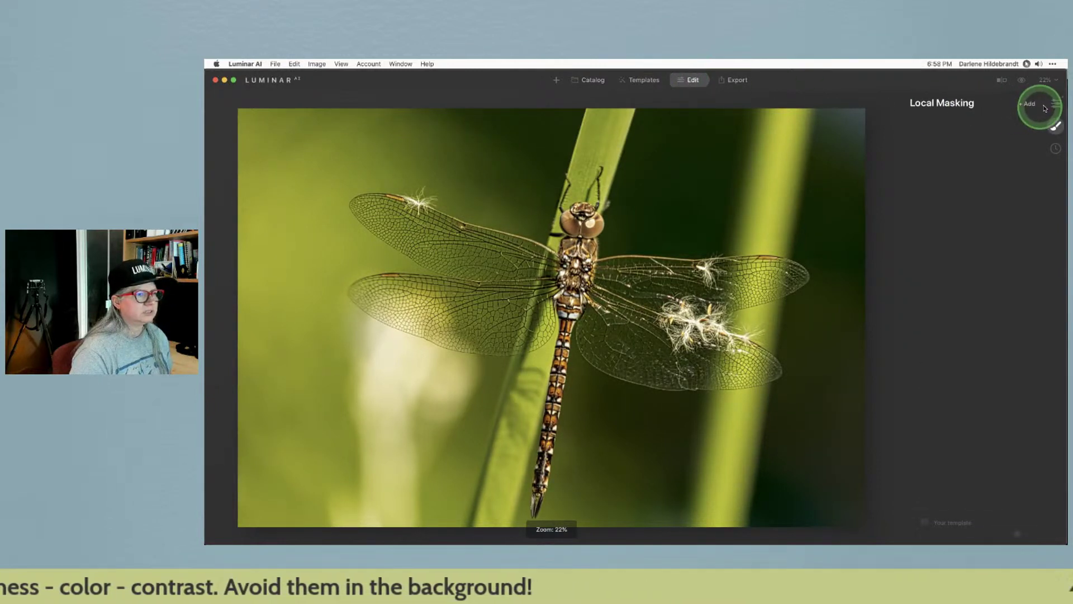
click(1055, 105)
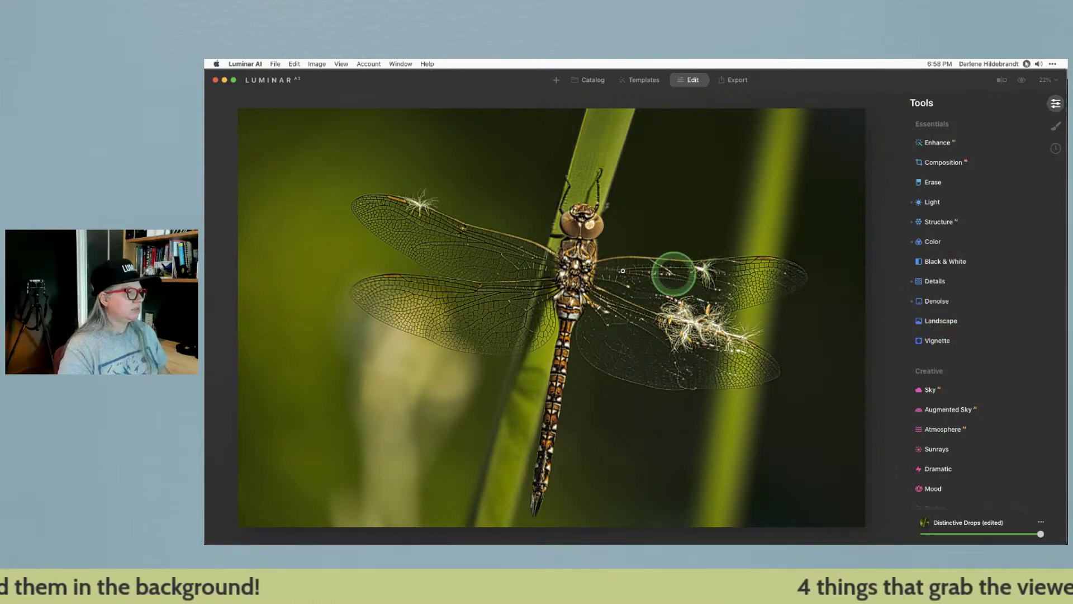
click(586, 267)
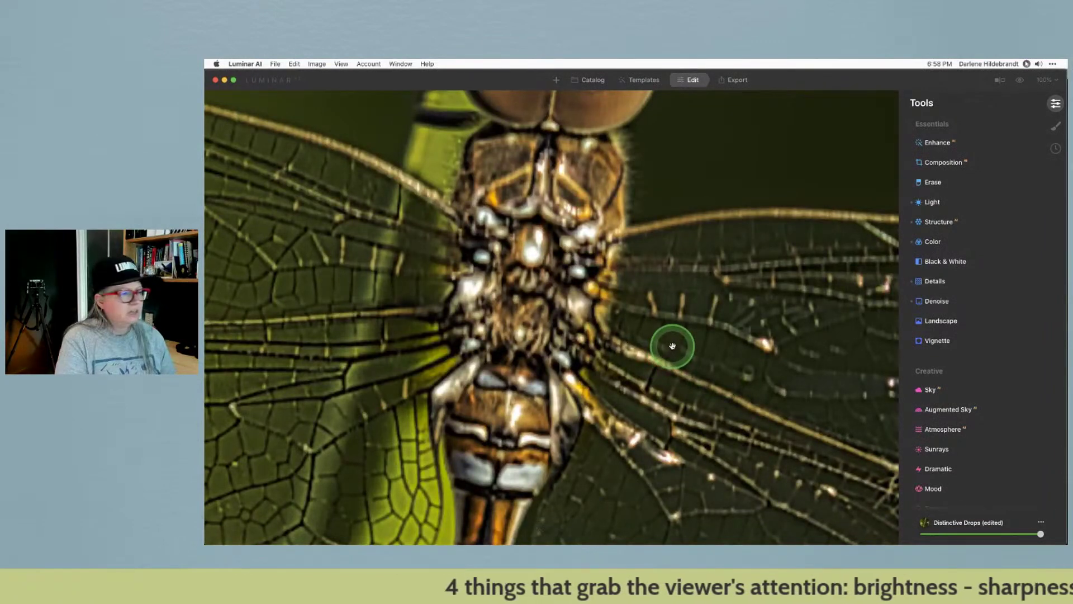
click(664, 347)
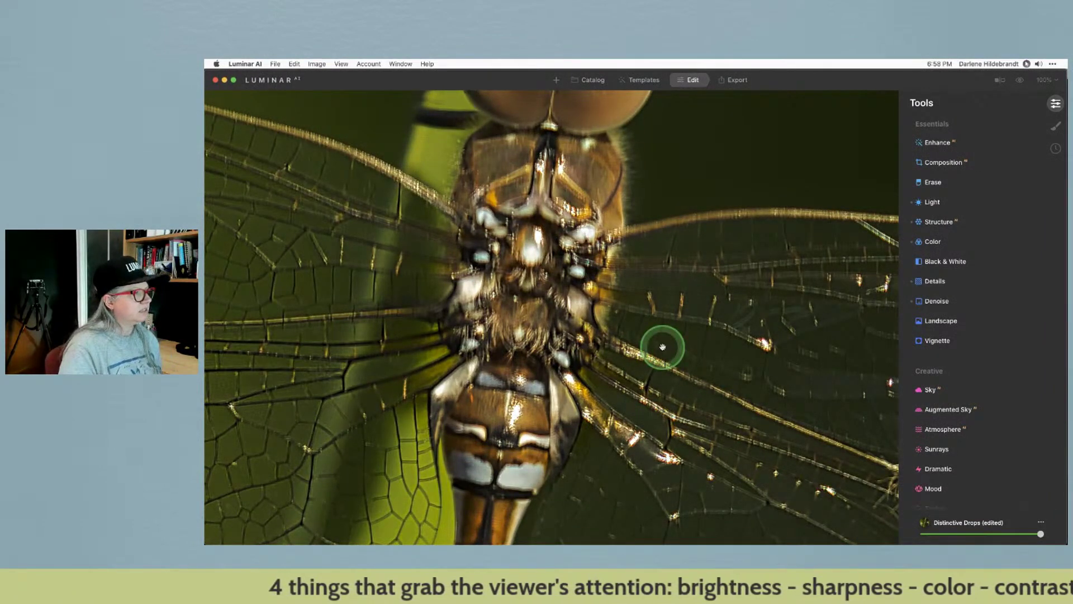
click(926, 305)
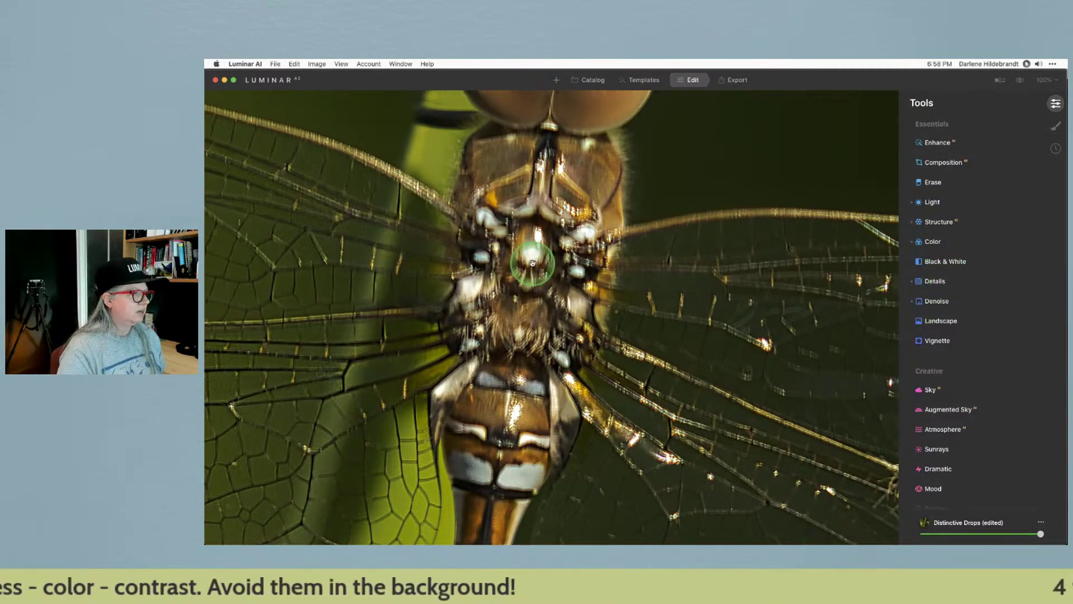
key(super+0)
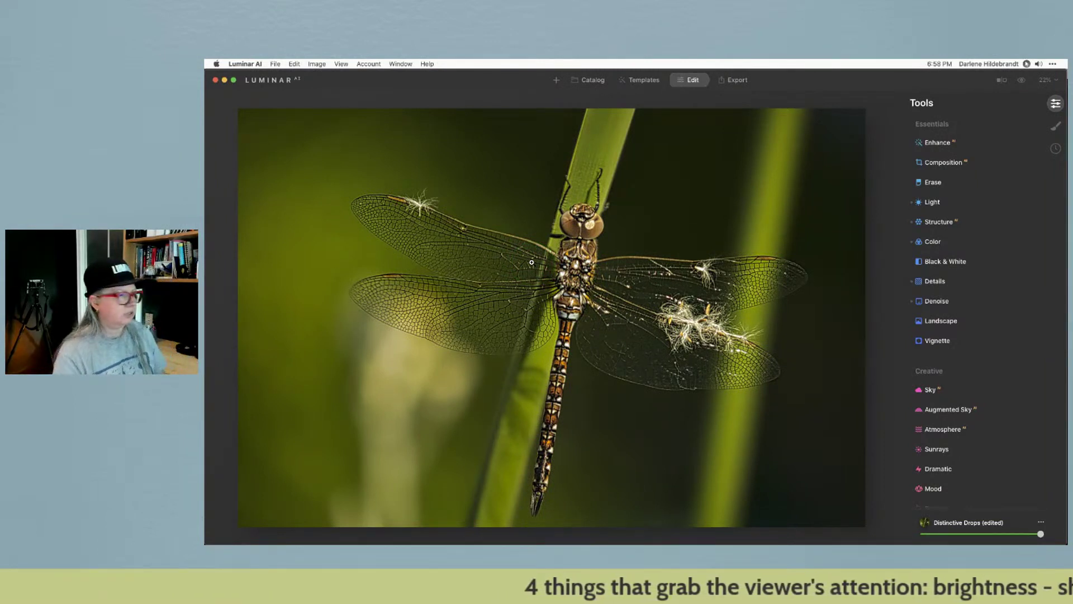
scroll(973, 320, down, 5)
scroll(973, 321, down, 8)
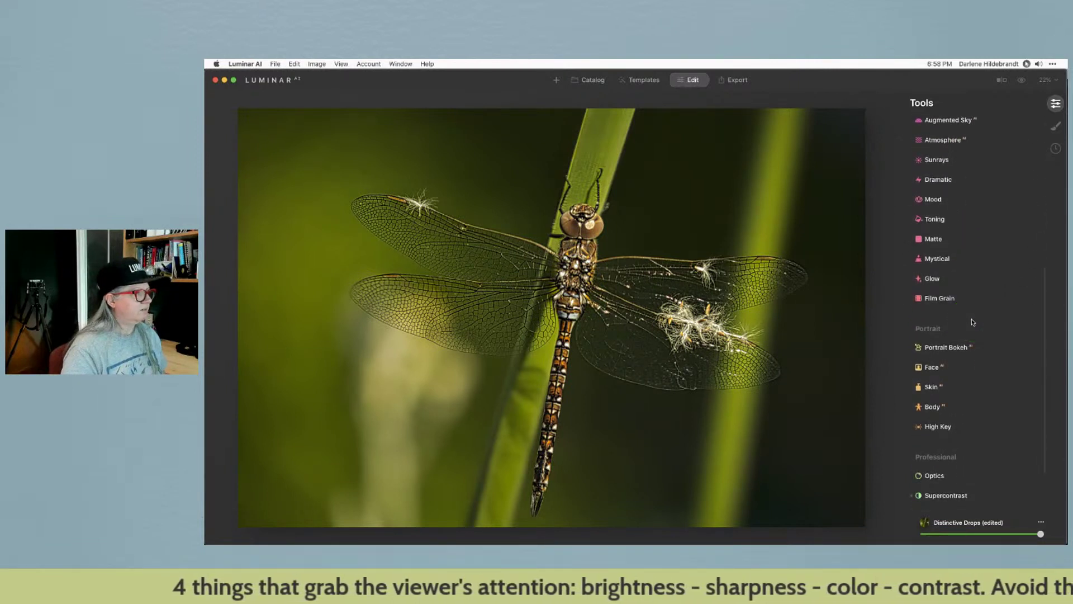
scroll(973, 322, up, 10)
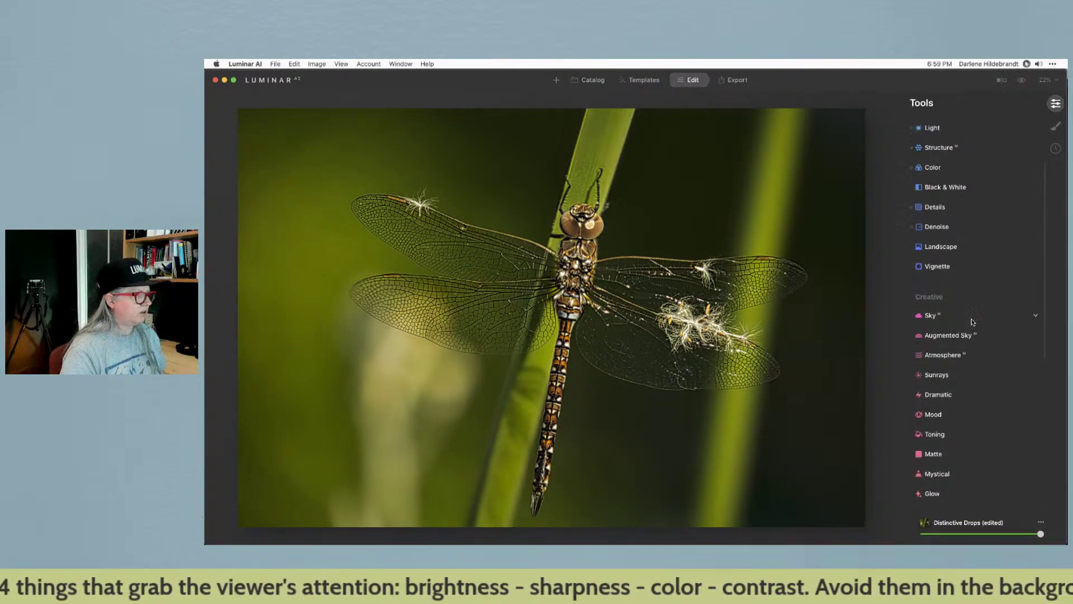
scroll(973, 322, down, 10)
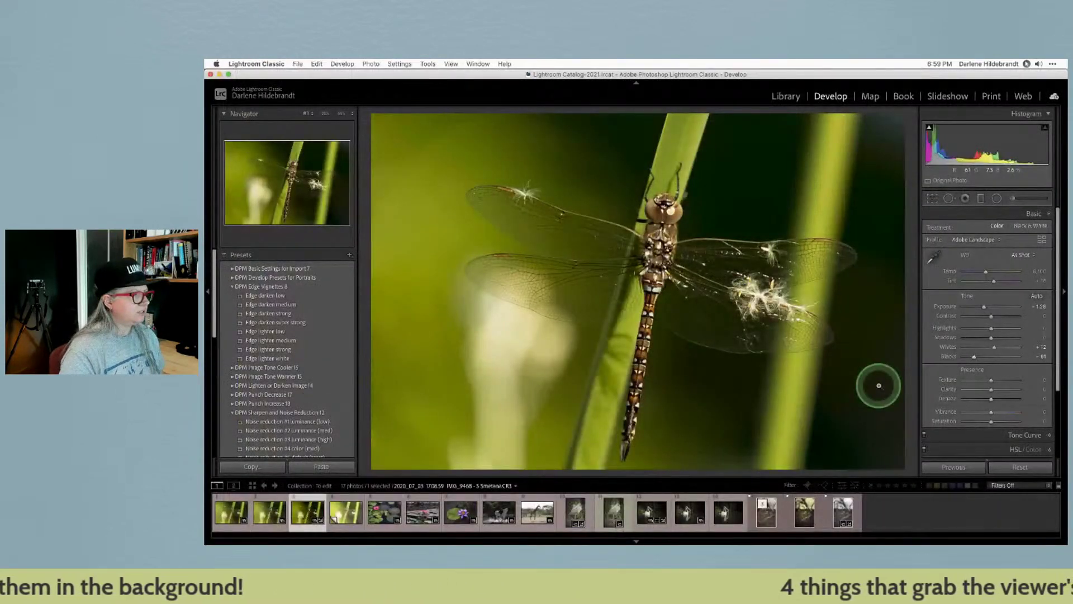
In Lightroom Classic, lower the dragonfly photo's HSL luminance for Yellow to about -29 and for Green to -24.
scroll(1007, 369, down, 5)
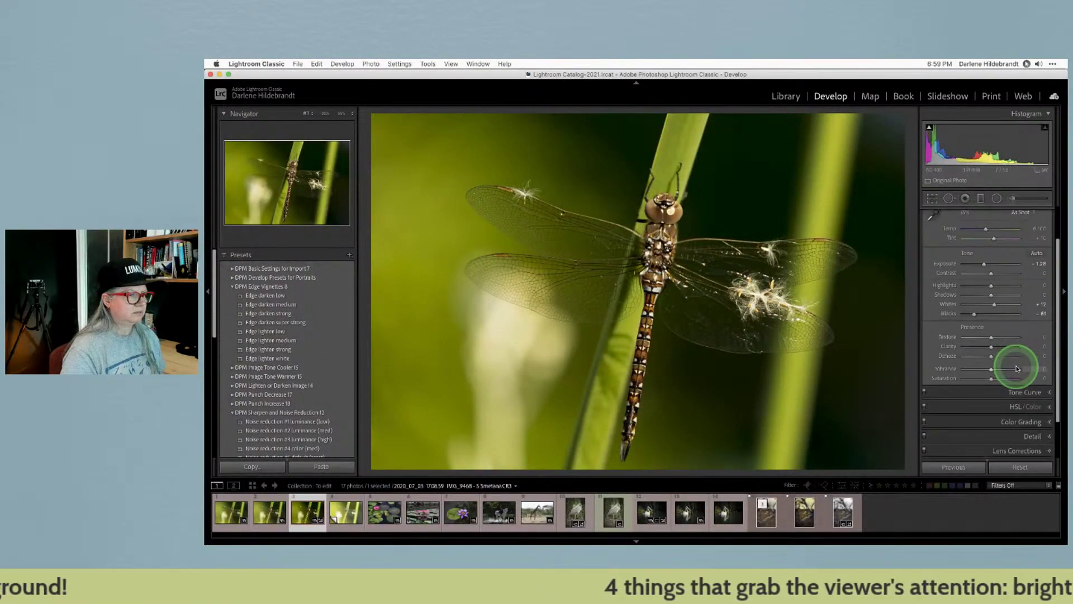
click(979, 395)
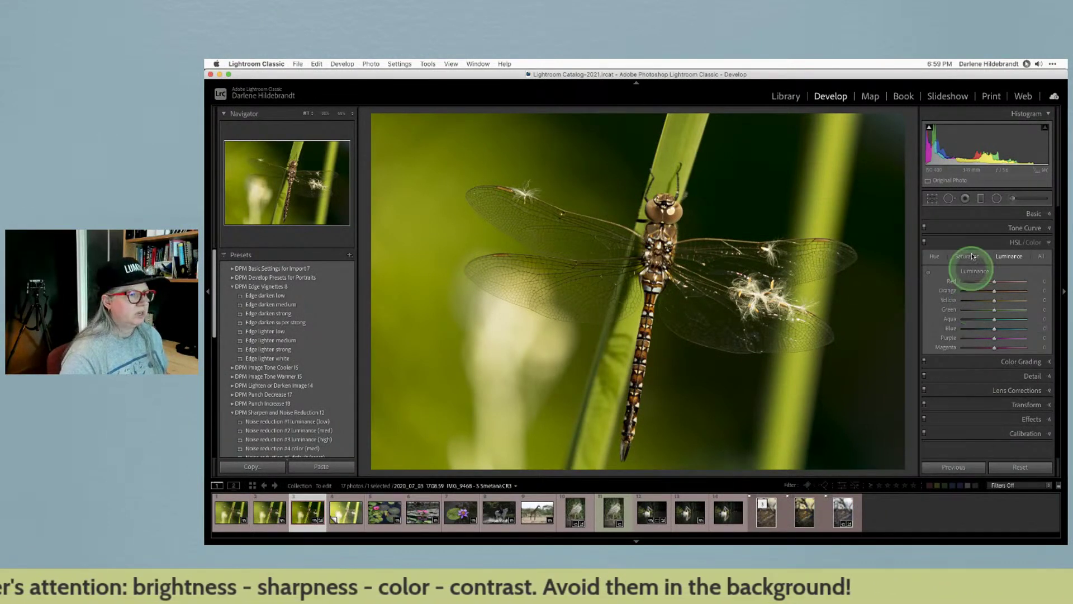
click(982, 301)
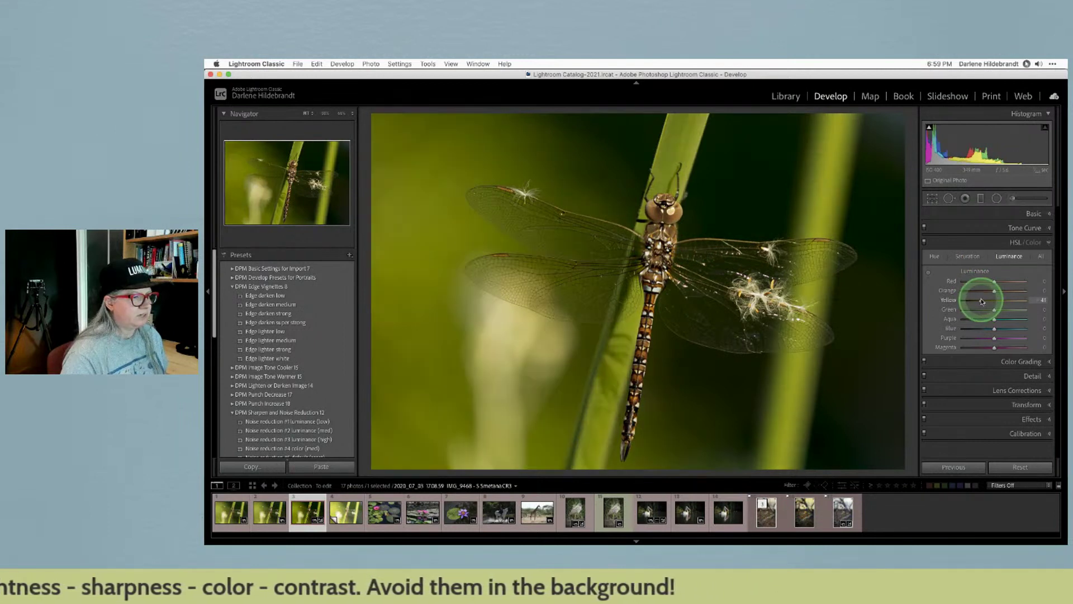
click(983, 309)
click(985, 300)
click(987, 310)
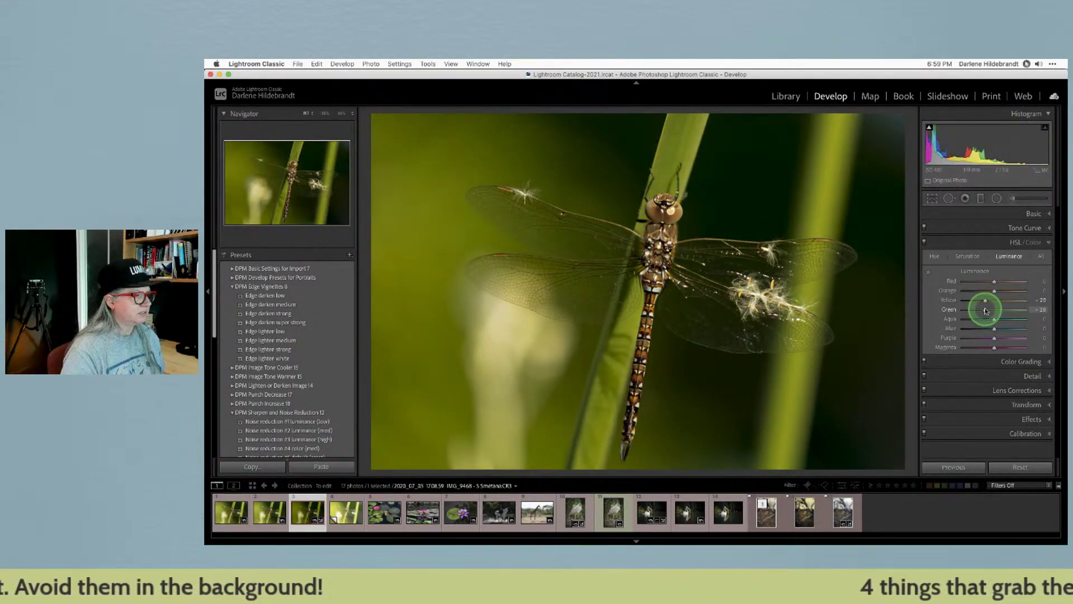
click(988, 311)
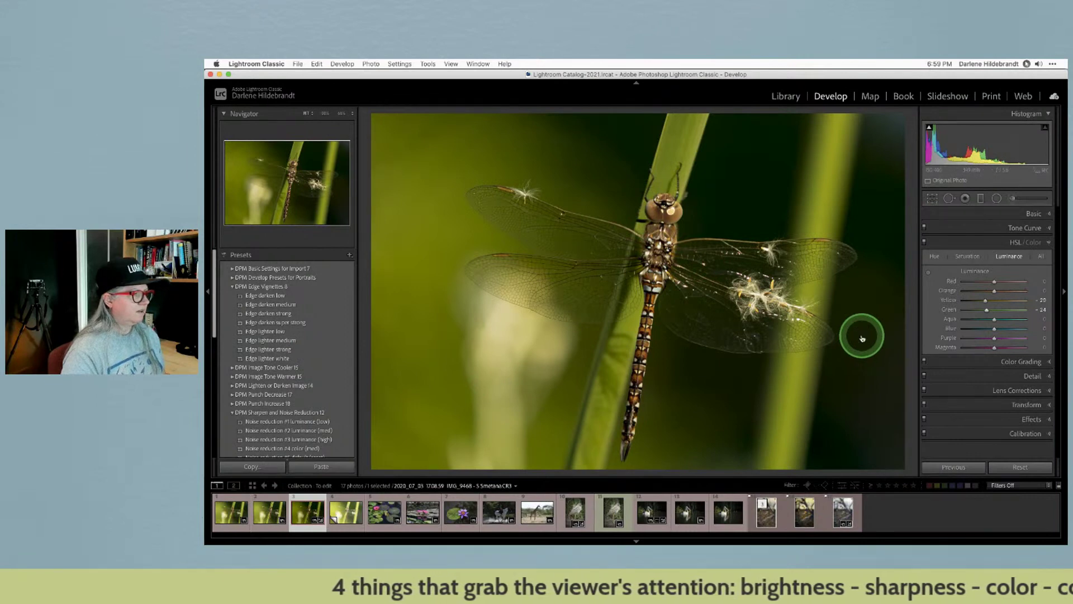
Switch to Luminar AI and set the Color tool's HSL luminance to -19 for Yellow and -16 for Green.
key(super+Tab)
scroll(968, 274, down, 5)
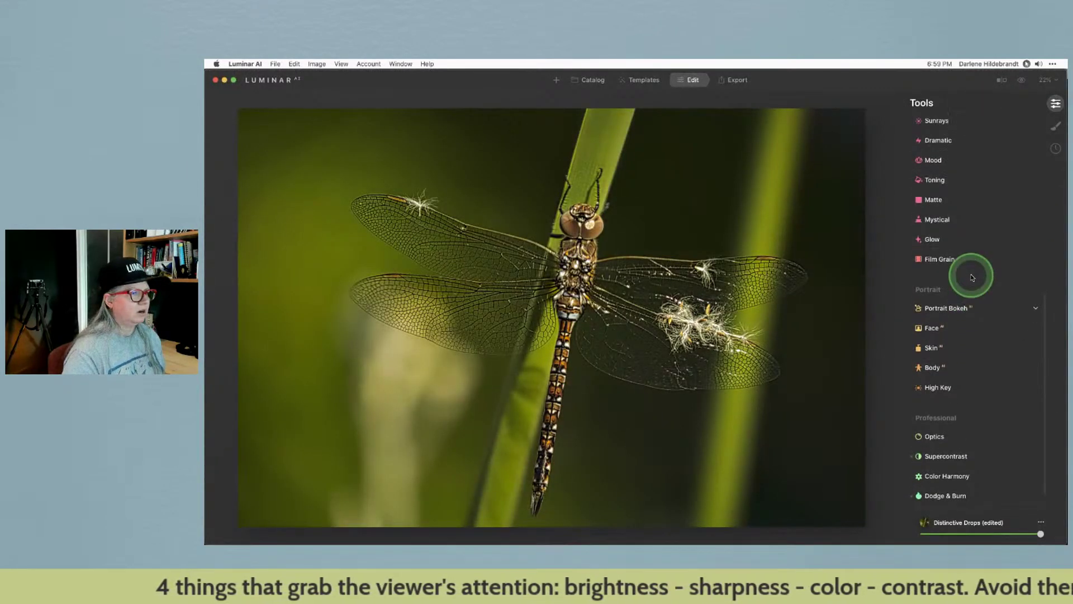
scroll(950, 224, up, 10)
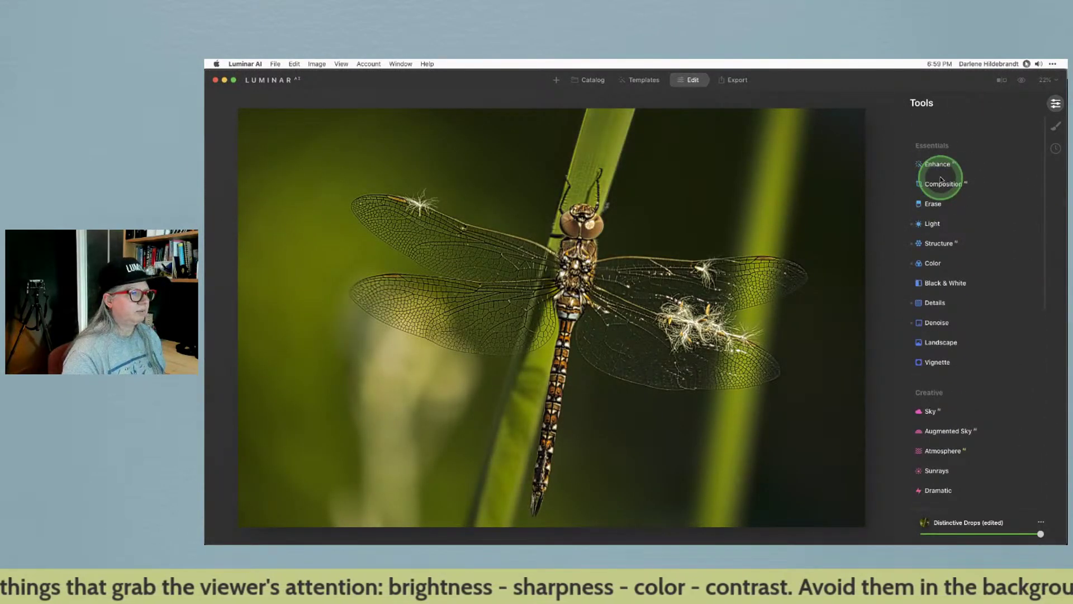
click(945, 235)
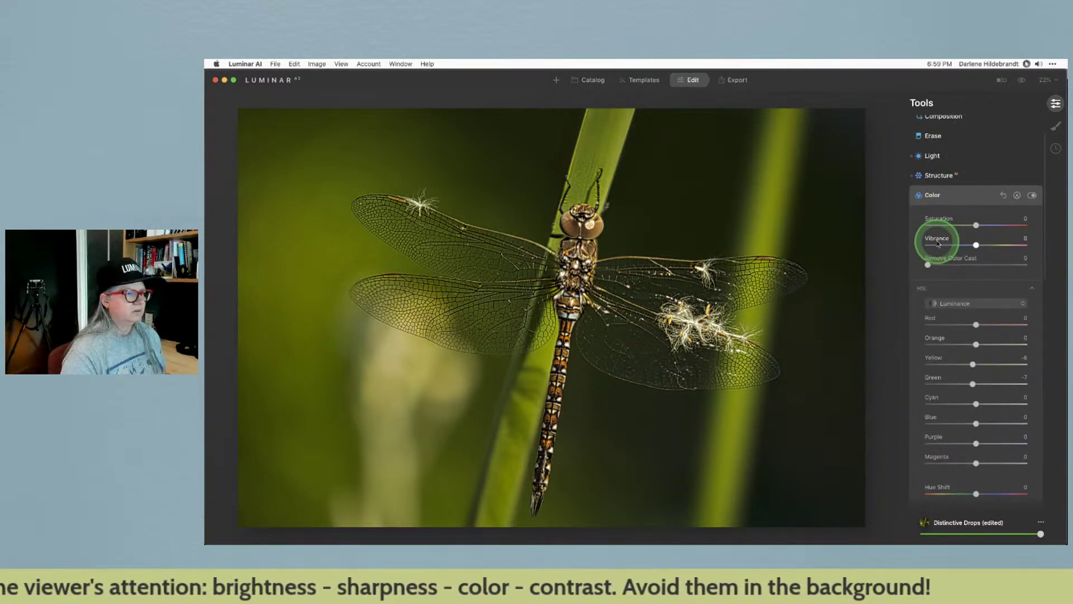
drag(973, 366, 967, 384)
drag(971, 364, 967, 365)
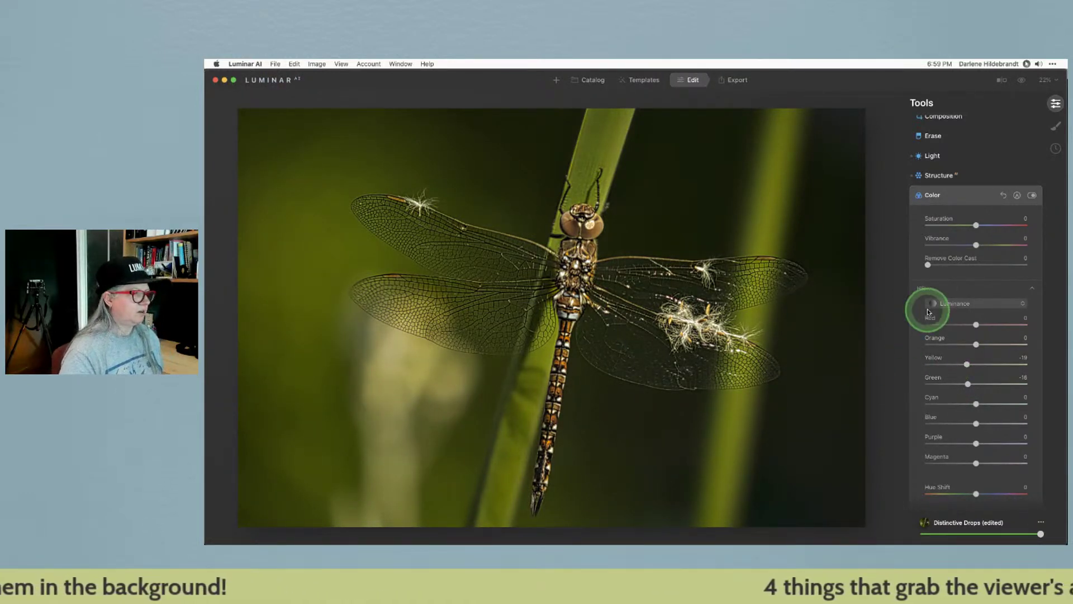
Start a paint mask for the Color adjustment, enlarge the brush to a radius of 400 and paint the green background beside the dragonfly's left wings.
click(1018, 195)
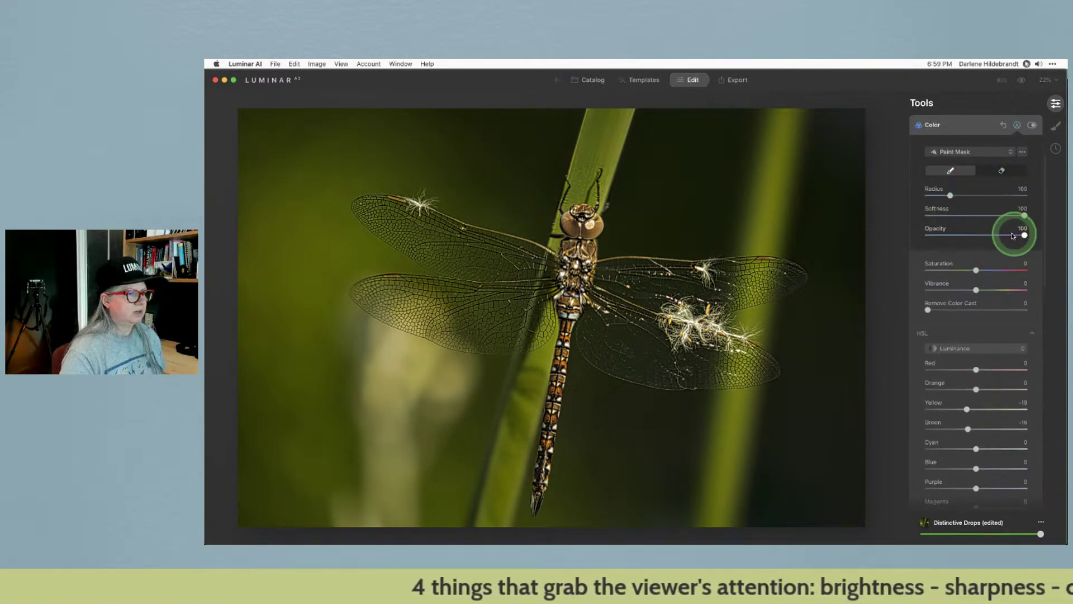
key(bracketright)
key(bracketright)
key(bracketright)
key(bracketright)
key(bracketright)
key(bracketright)
key(bracketright)
key(bracketright)
key(bracketright)
key(bracketright)
key(bracketright)
key(bracketright)
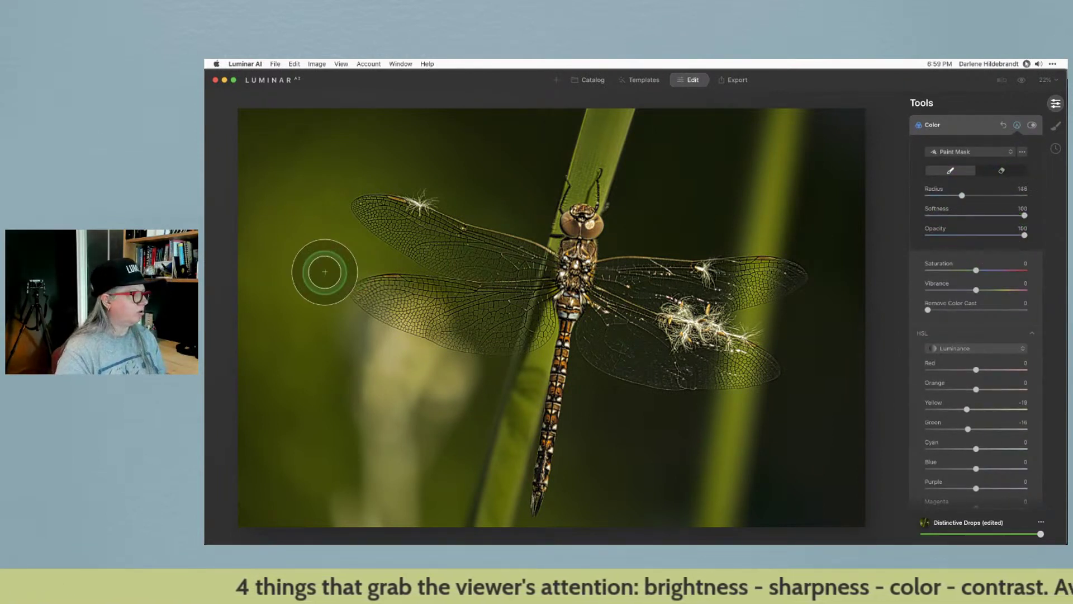
key(bracketright)
key(bracketright)
key(bracketright)
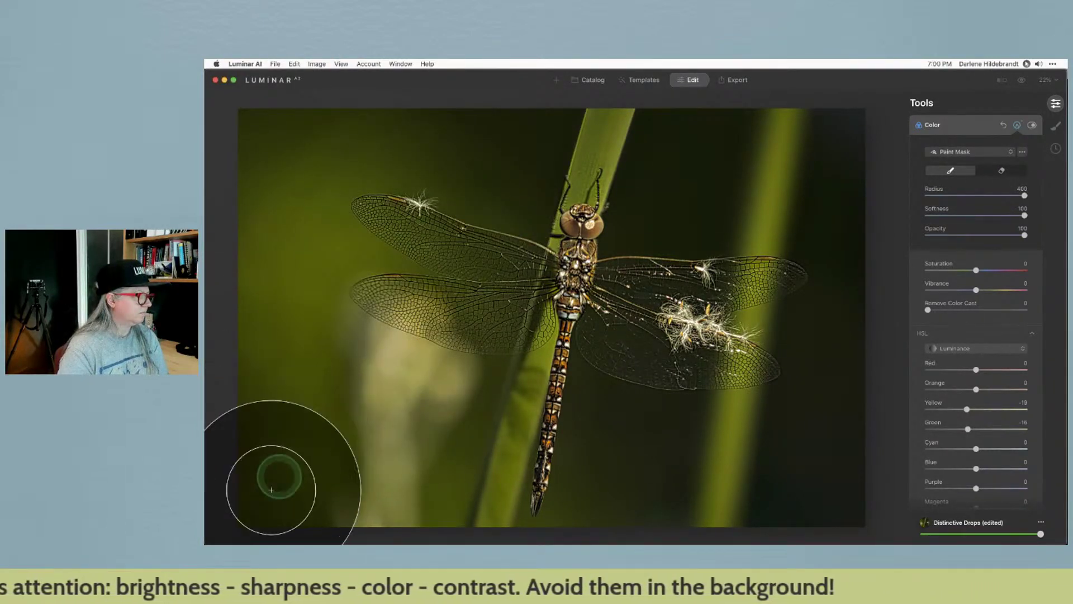
mouse_move(264, 490)
mouse_down()
mouse_move(382, 491)
mouse_move(374, 456)
mouse_move(458, 149)
mouse_move(319, 165)
mouse_move(336, 184)
mouse_up()
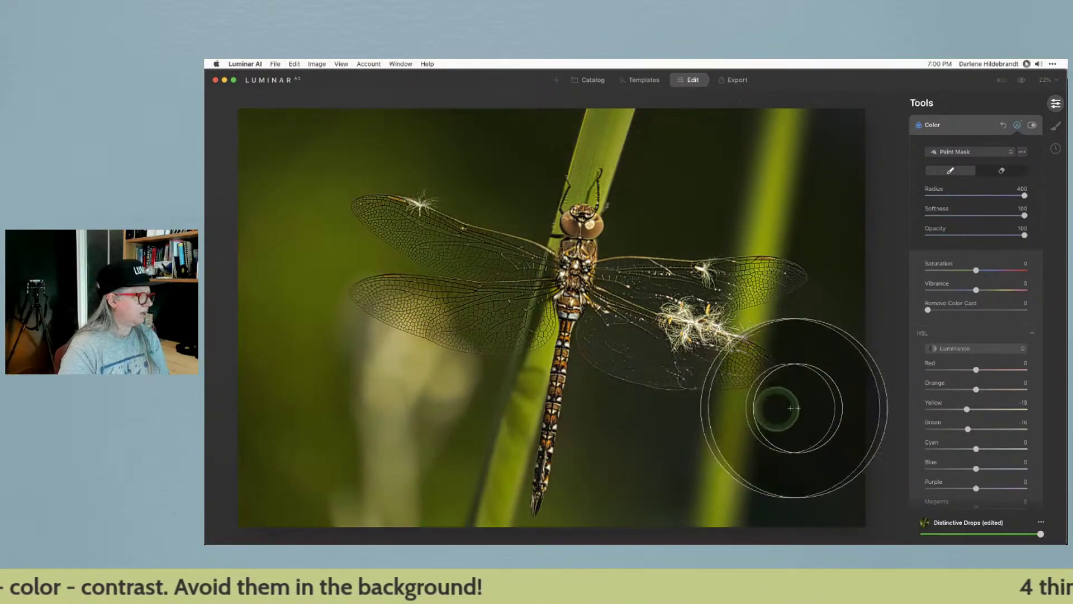
Reduce the brush radius, set its opacity to 45, paint the Color mask along the blurred stalk behind the right wings and close the mask.
key(bracketleft)
key(bracketleft)
click(973, 239)
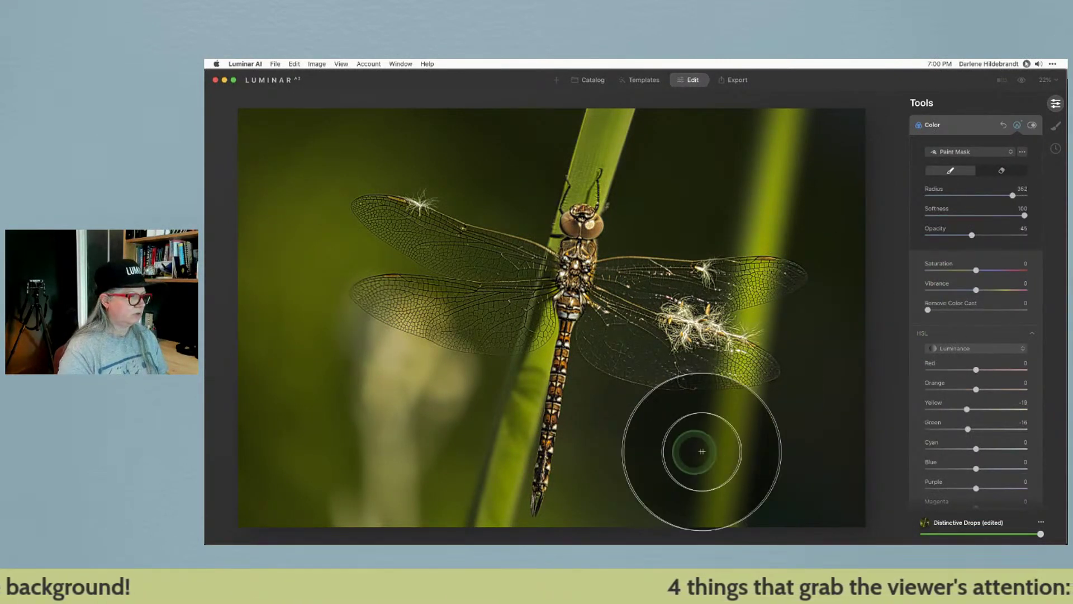
key(bracketleft)
key(bracketleft)
key(bracketleft)
key(bracketleft)
key(bracketleft)
key(bracketleft)
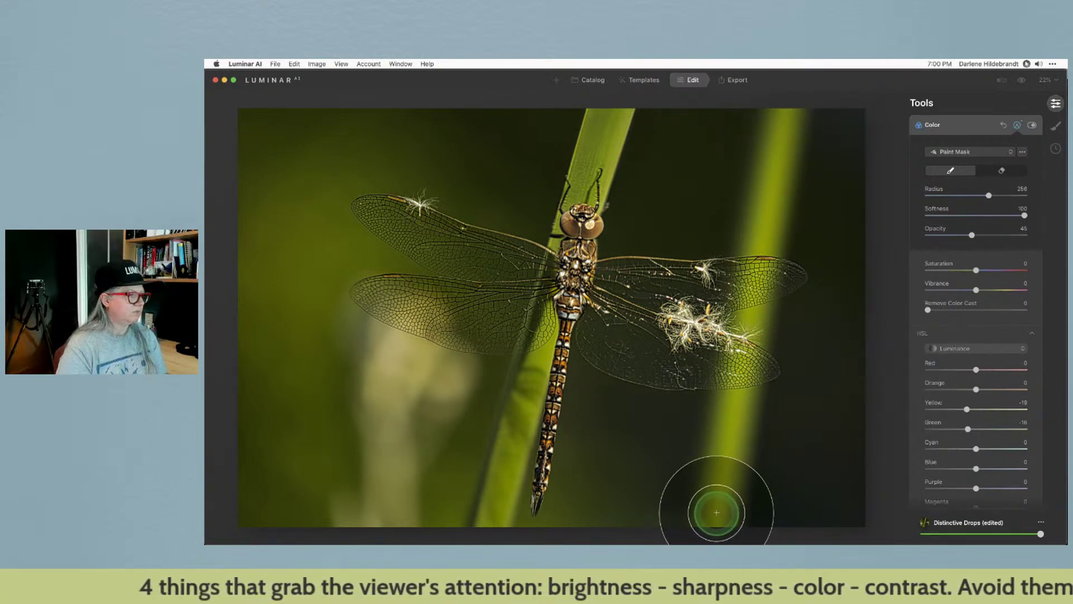
mouse_move(717, 510)
mouse_down()
mouse_move(784, 117)
mouse_move(814, 140)
mouse_up()
click(1004, 333)
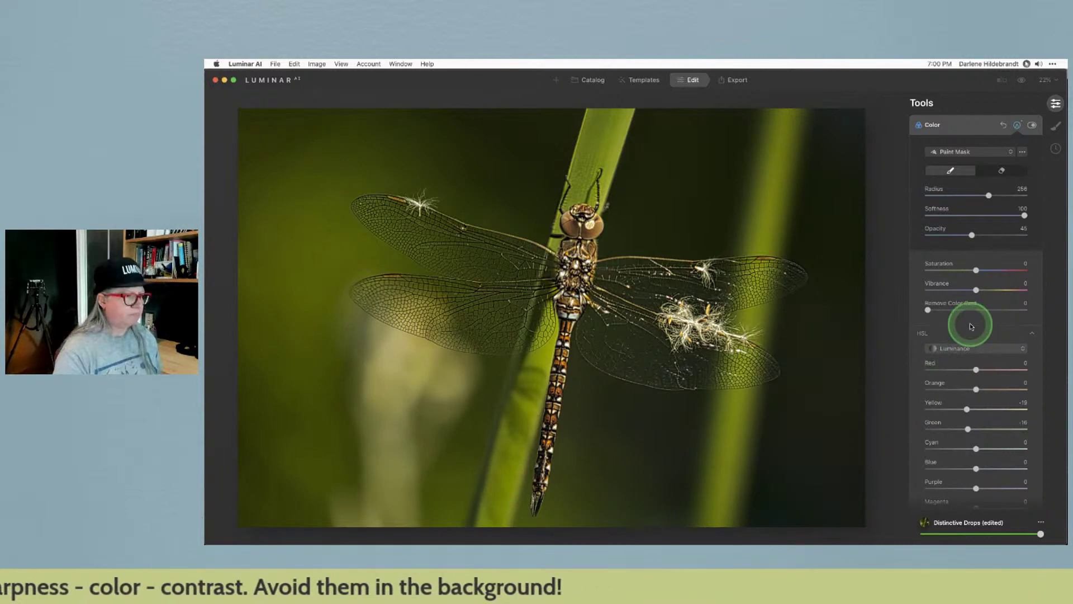
click(1018, 127)
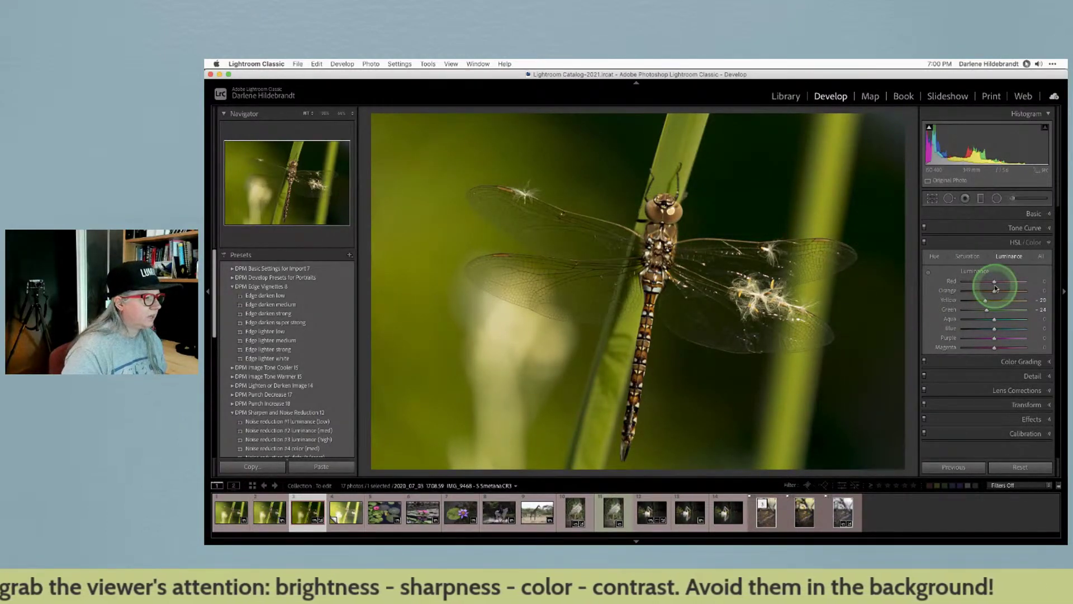
Return to Luminar AI from Lightroom Classic and reset the photo's Supercontrast settings.
key(super+Tab)
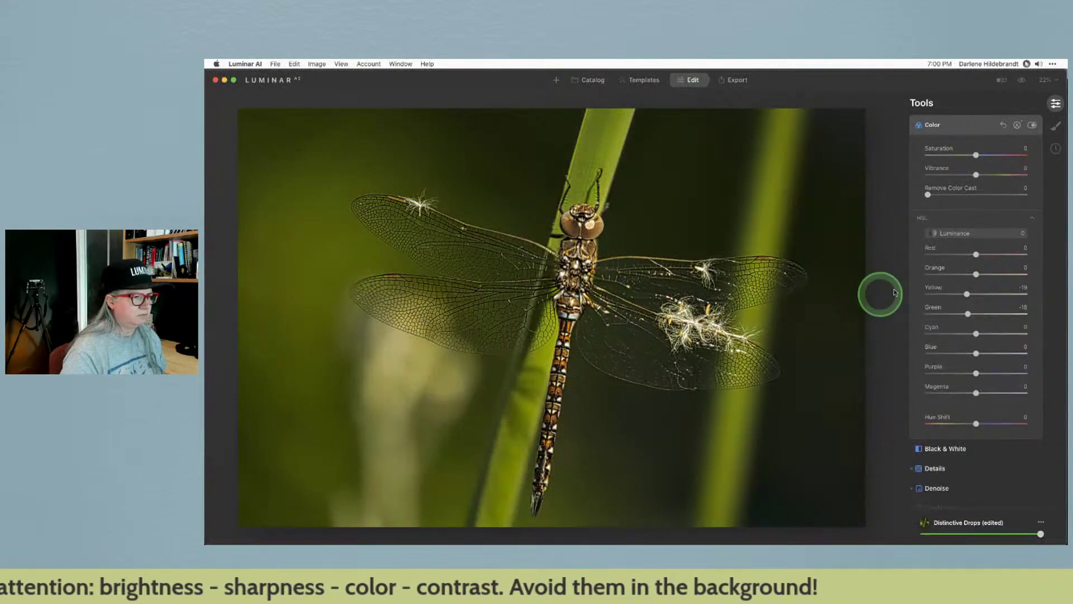
scroll(931, 291, down, 10)
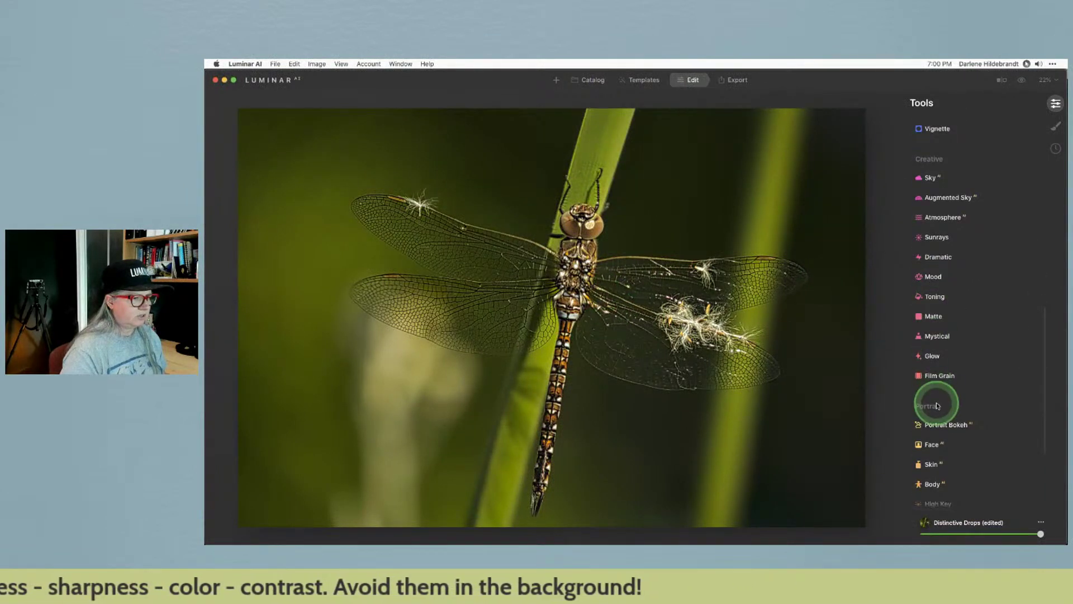
scroll(938, 405, down, 3)
click(939, 426)
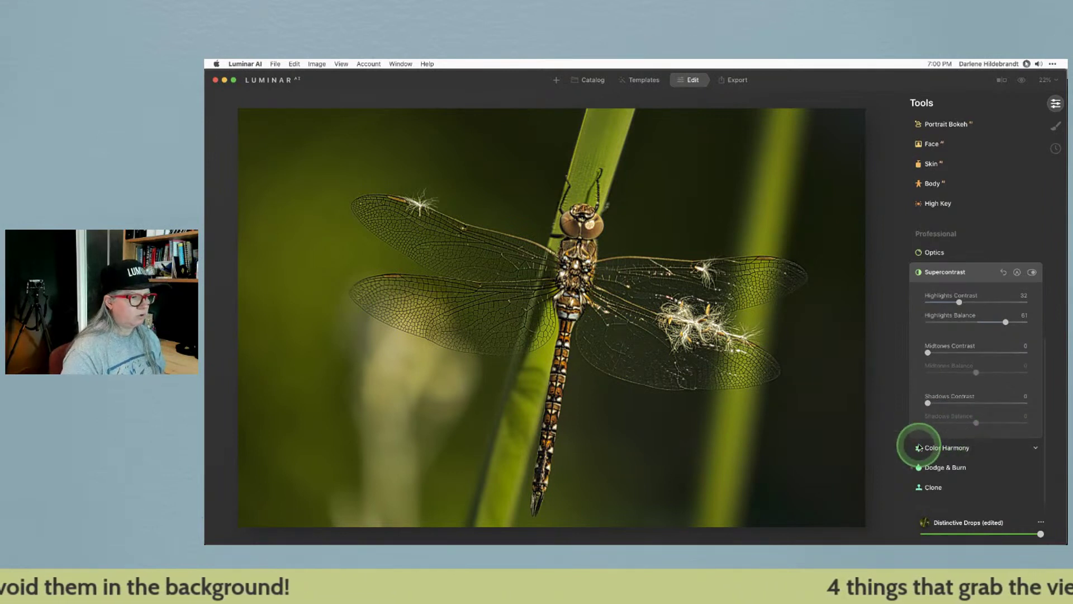
click(1004, 274)
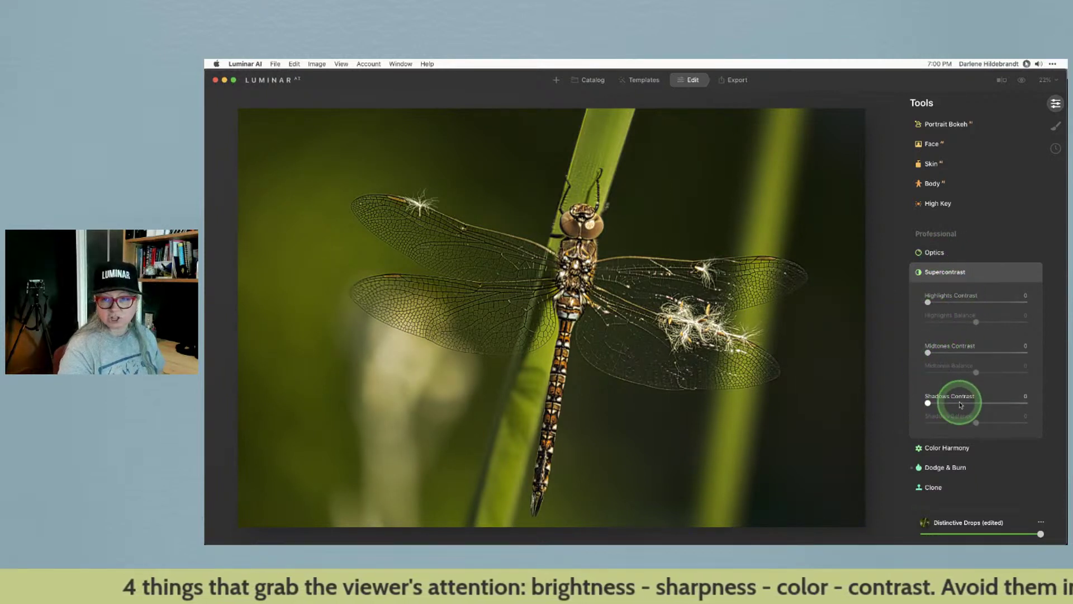
Set Supercontrast's Highlights Contrast to 52, Highlights Balance to 32 and Midtones Contrast to 43.
drag(929, 302, 450, 328)
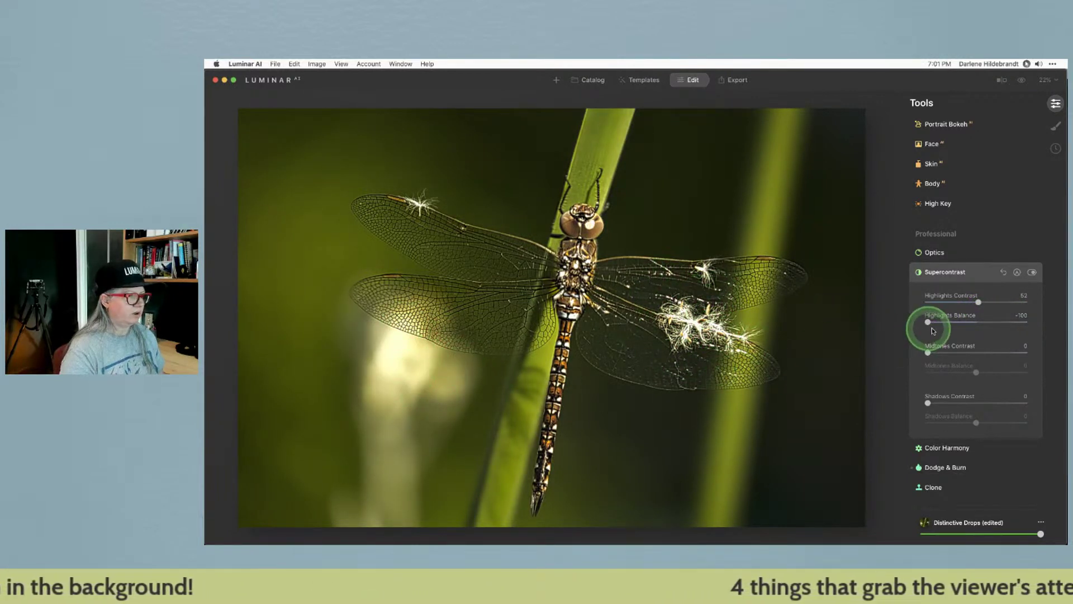
drag(931, 321, 993, 316)
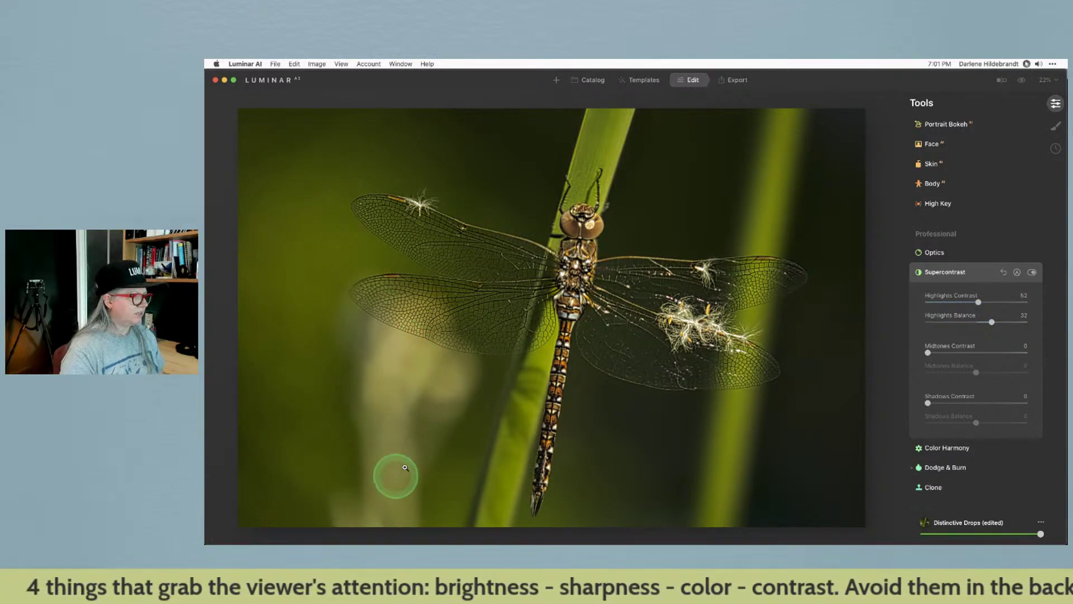
mouse_move(989, 351)
mouse_down()
mouse_move(928, 348)
mouse_move(981, 348)
mouse_move(970, 351)
mouse_up()
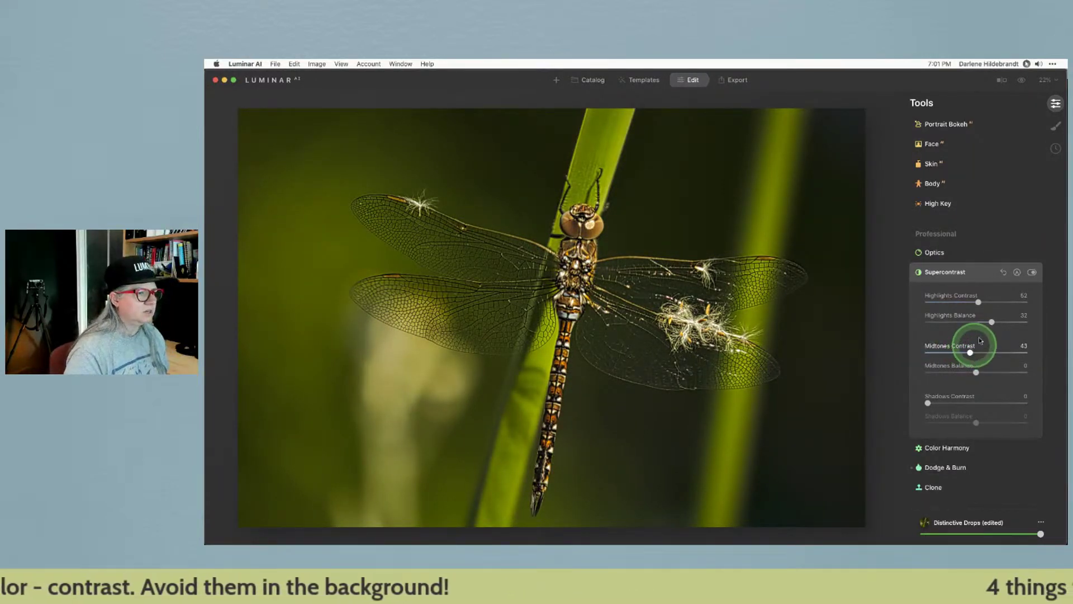
Open a paint mask for Supercontrast, set the brush to opacity 72 and radius 88, and brush over the dragonfly's thorax and right wings.
click(1017, 273)
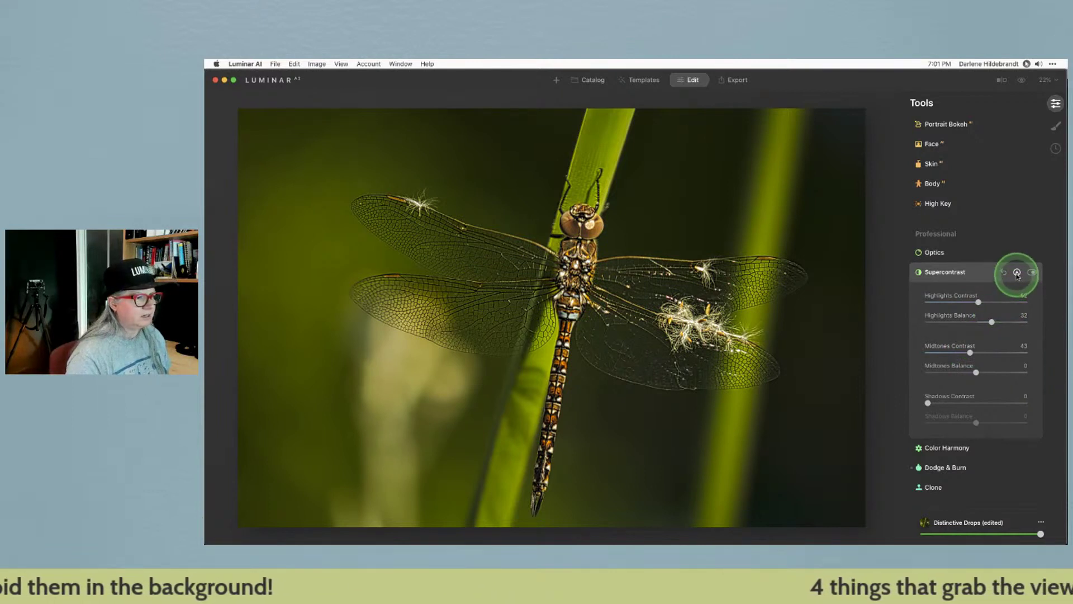
click(1017, 274)
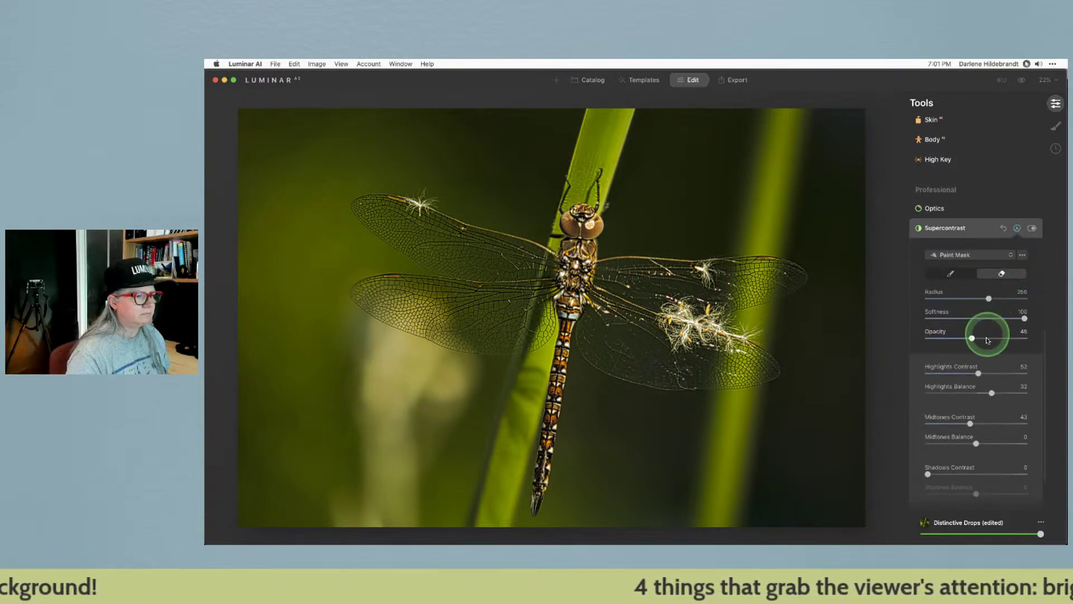
drag(993, 339, 998, 338)
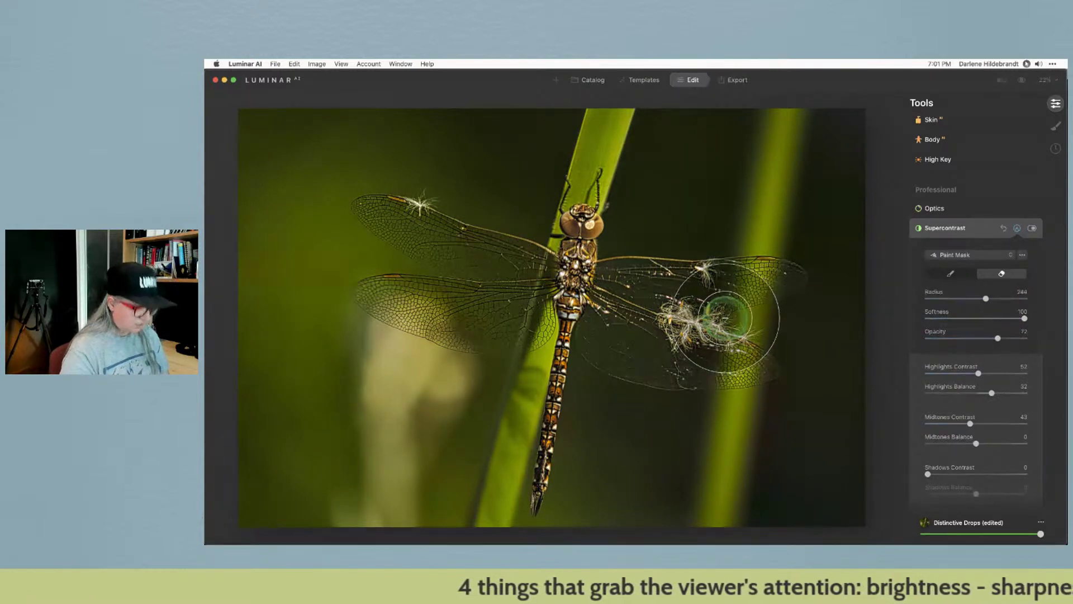
key(bracketleft)
key(bracketleft)
key(bracketleft)
key(bracketleft)
key(bracketleft)
key(bracketleft)
key(bracketleft)
key(bracketleft)
key(bracketleft)
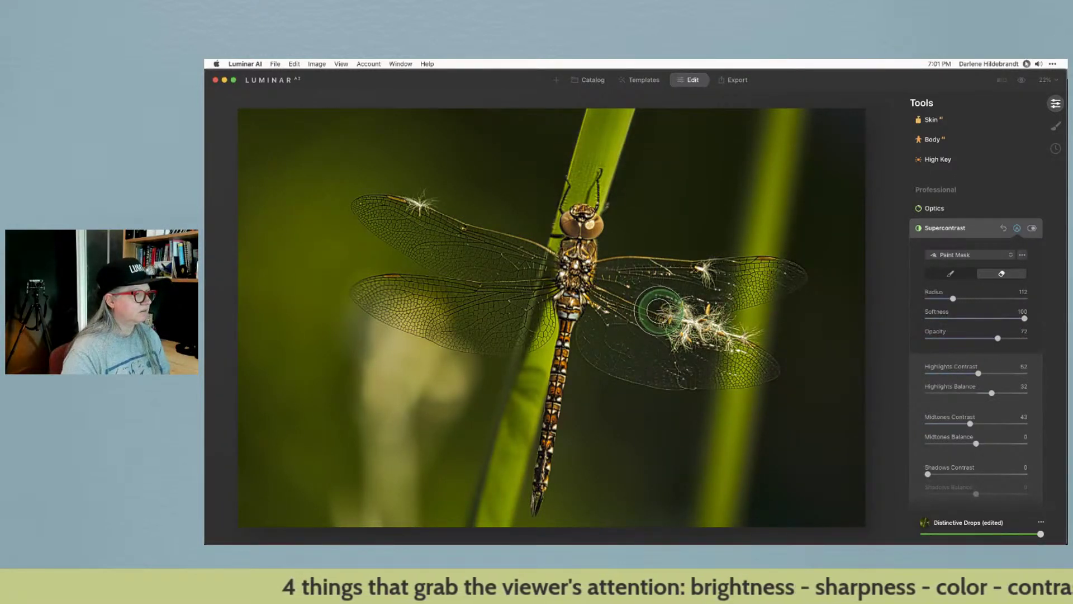
key(bracketleft)
mouse_move(661, 314)
mouse_down()
mouse_move(723, 333)
mouse_move(628, 307)
mouse_move(735, 335)
mouse_move(599, 288)
mouse_move(583, 299)
mouse_move(574, 254)
mouse_move(596, 205)
mouse_move(569, 325)
mouse_move(583, 208)
mouse_move(571, 300)
mouse_up()
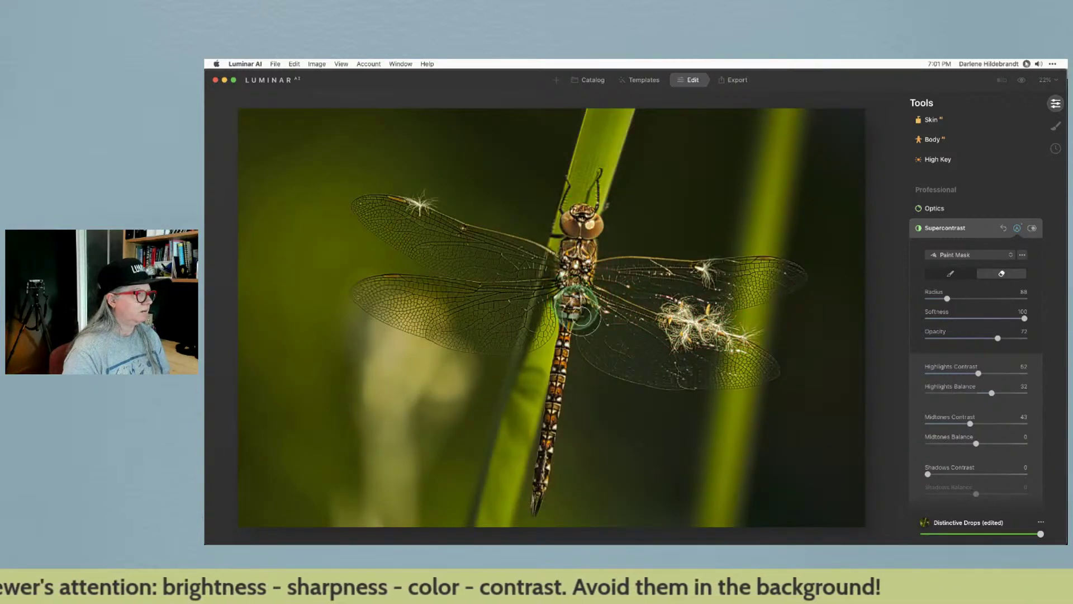
drag(698, 267, 609, 274)
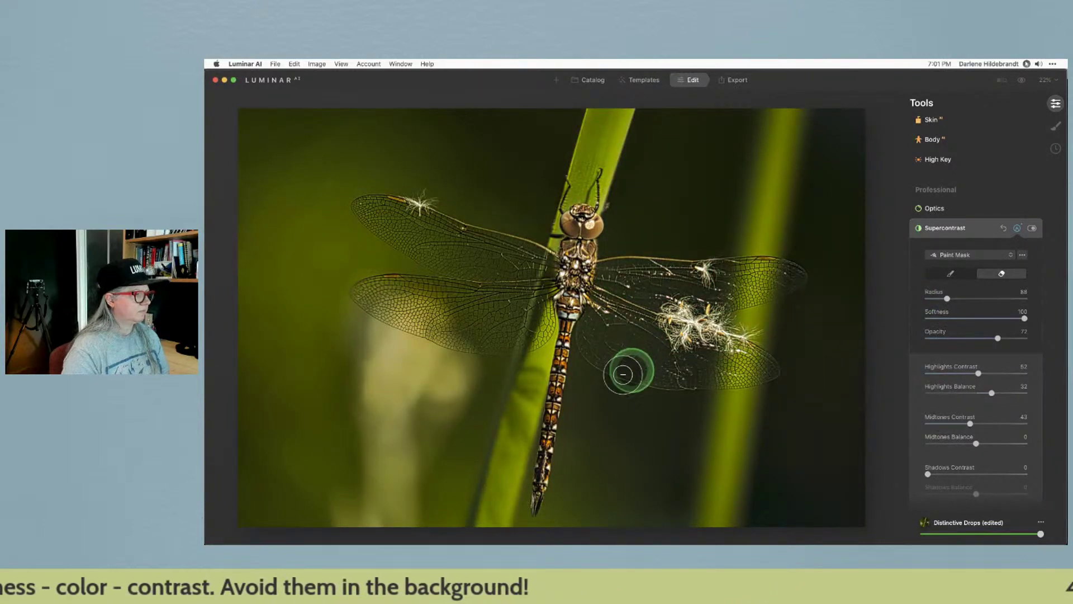
Use a smaller brush to extend the Supercontrast mask along the abdomen and over the upper left wing's fluff, and close the mask.
key(bracketleft)
key(bracketleft)
key(bracketleft)
key(bracketleft)
key(bracketleft)
key(bracketleft)
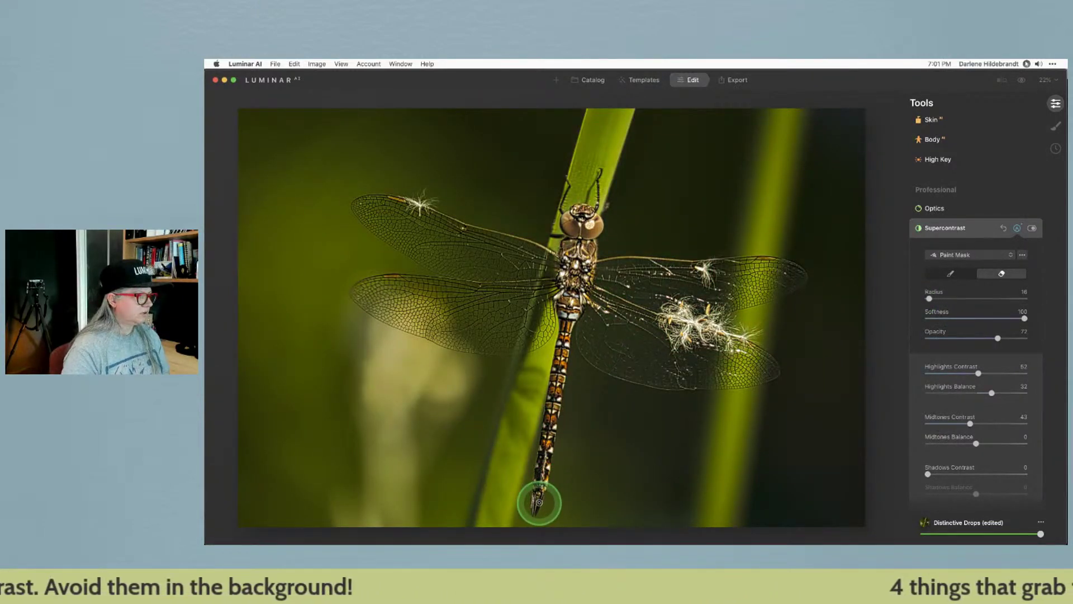
drag(538, 502, 570, 277)
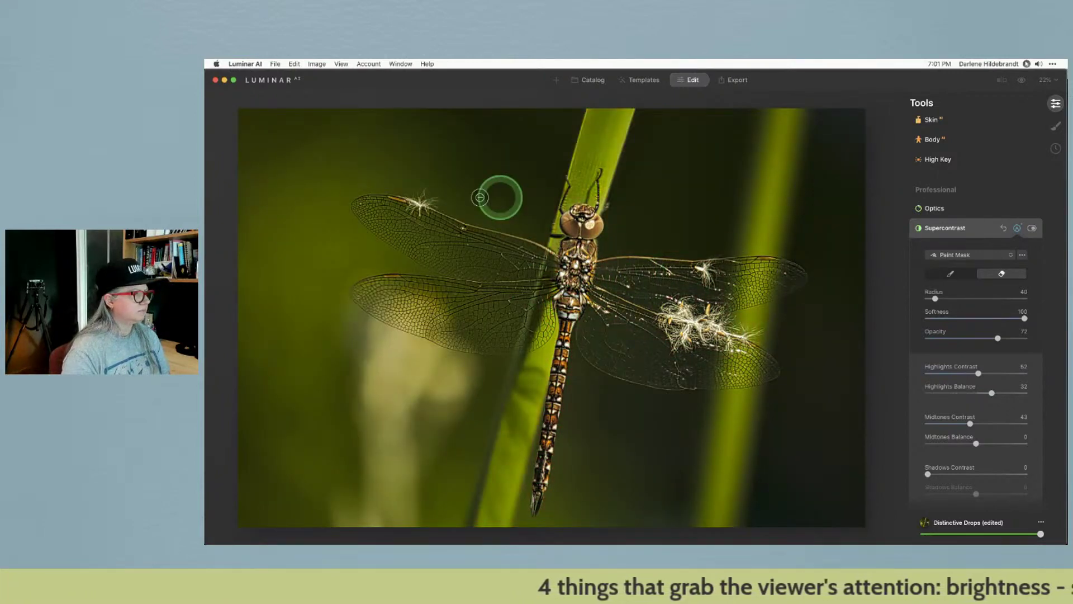
mouse_move(429, 209)
mouse_down()
mouse_move(394, 200)
mouse_move(417, 205)
mouse_up()
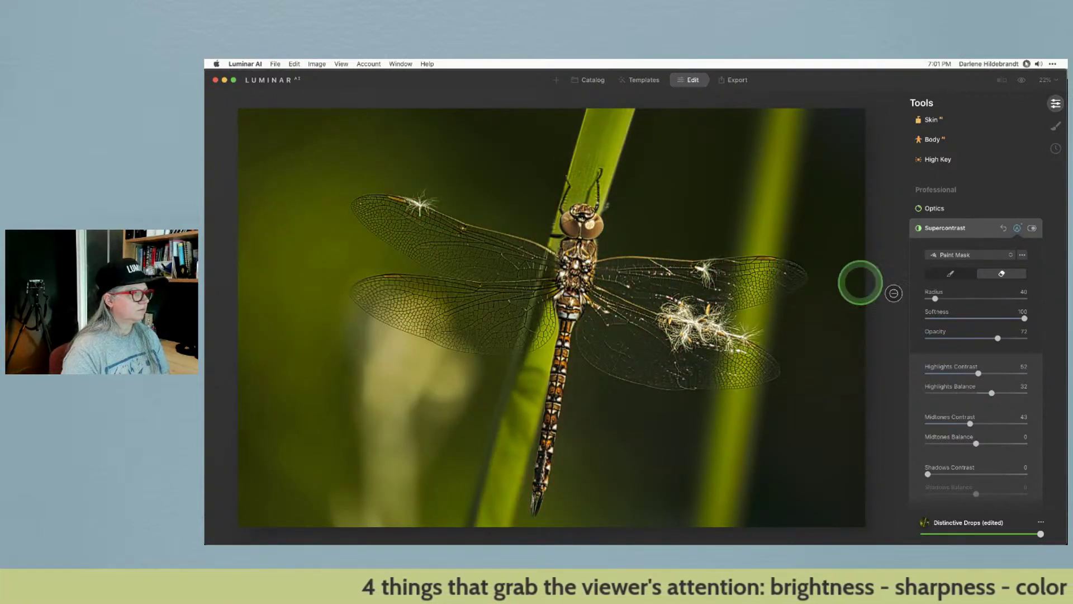
click(1017, 229)
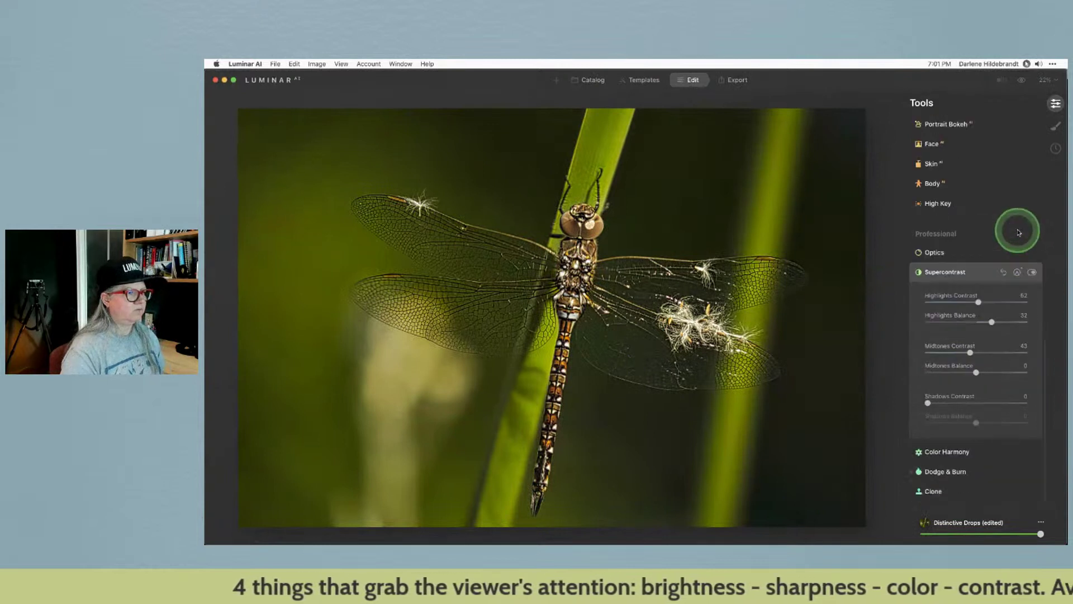
Compare the dragonfly photo with Supercontrast disabled and enabled, and compare the full edit with the original.
click(1032, 273)
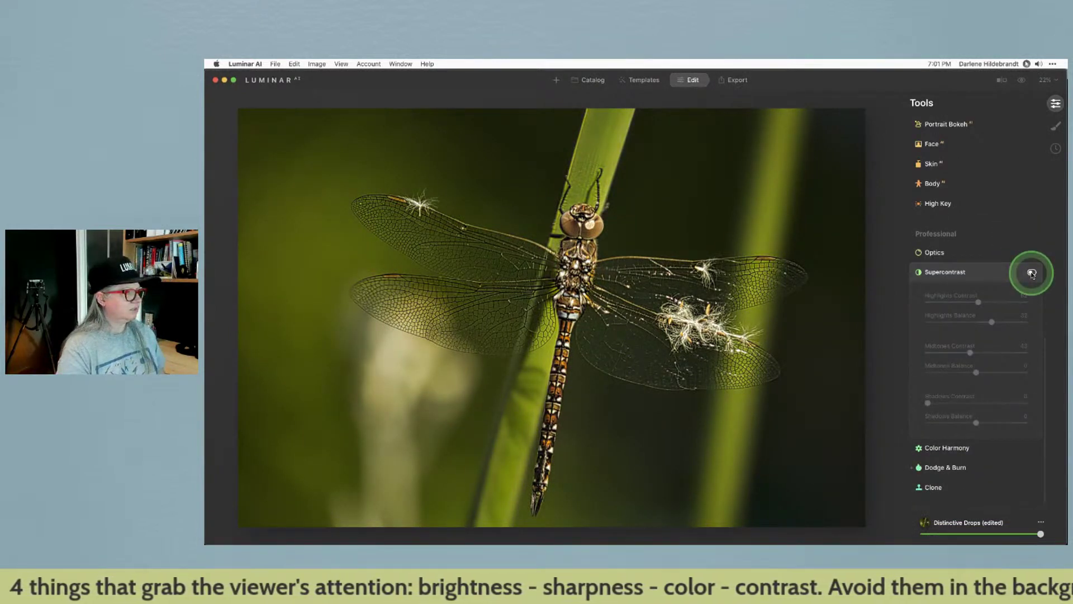
click(1032, 273)
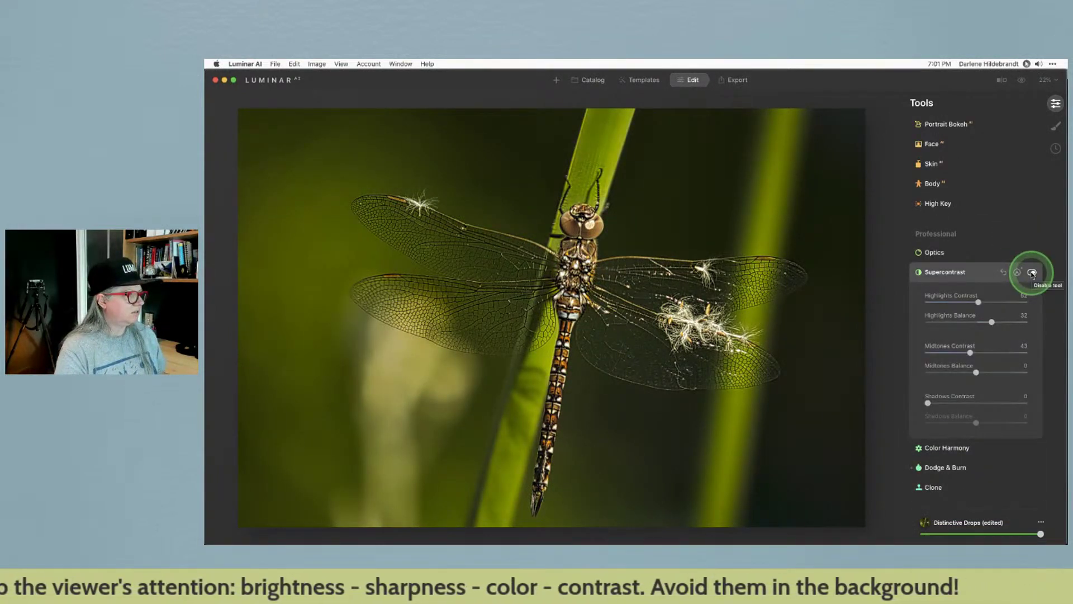
click(1032, 273)
click(1032, 274)
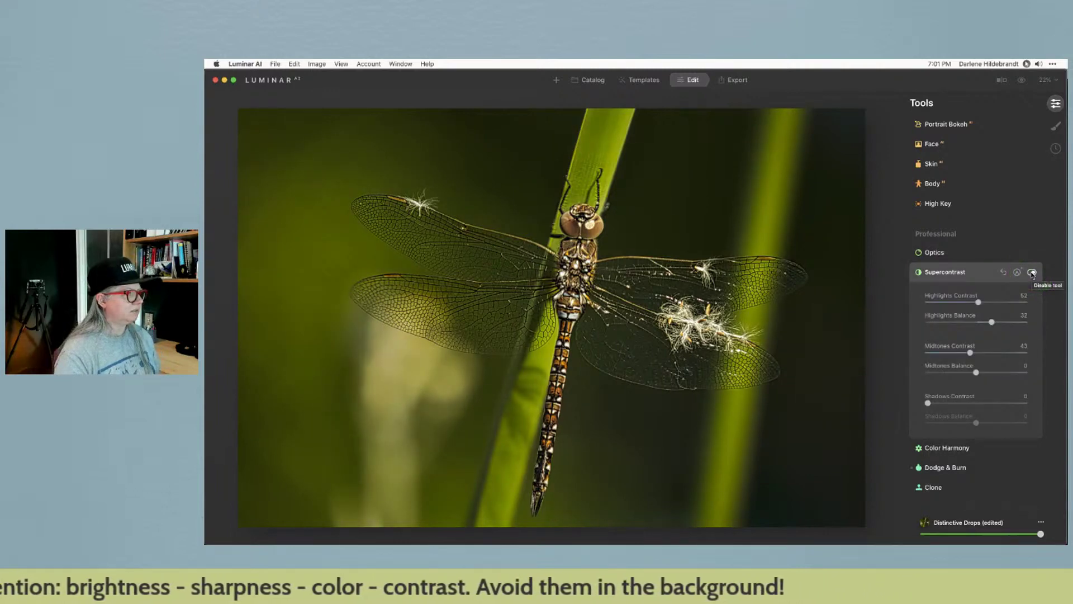
key(backslash)
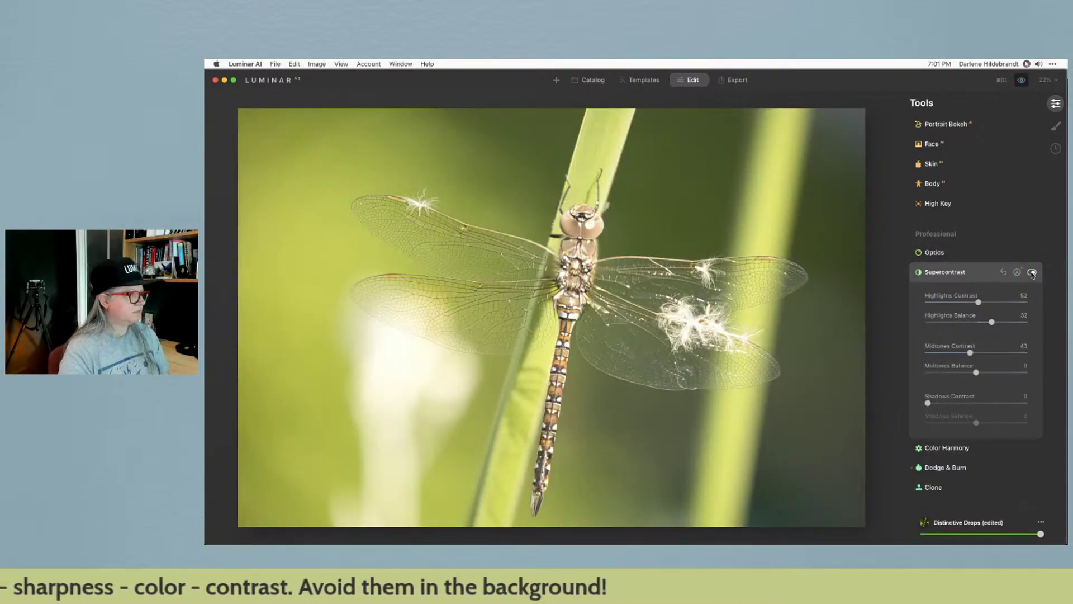
key(backslash)
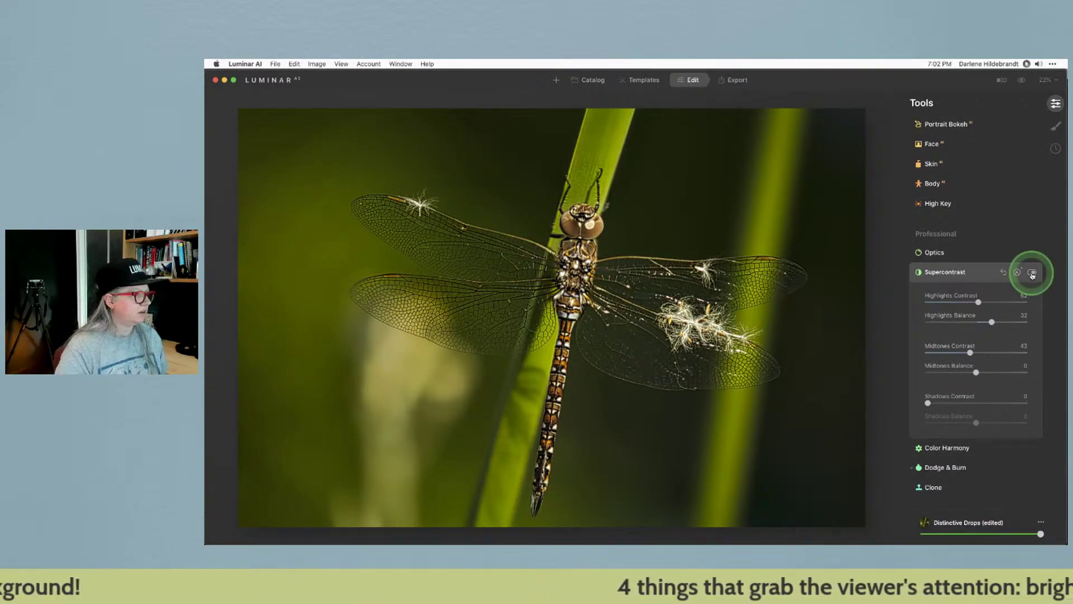
Switch to Lightroom Classic and compare the before and after versions of its dragonfly edit.
key(super+Tab)
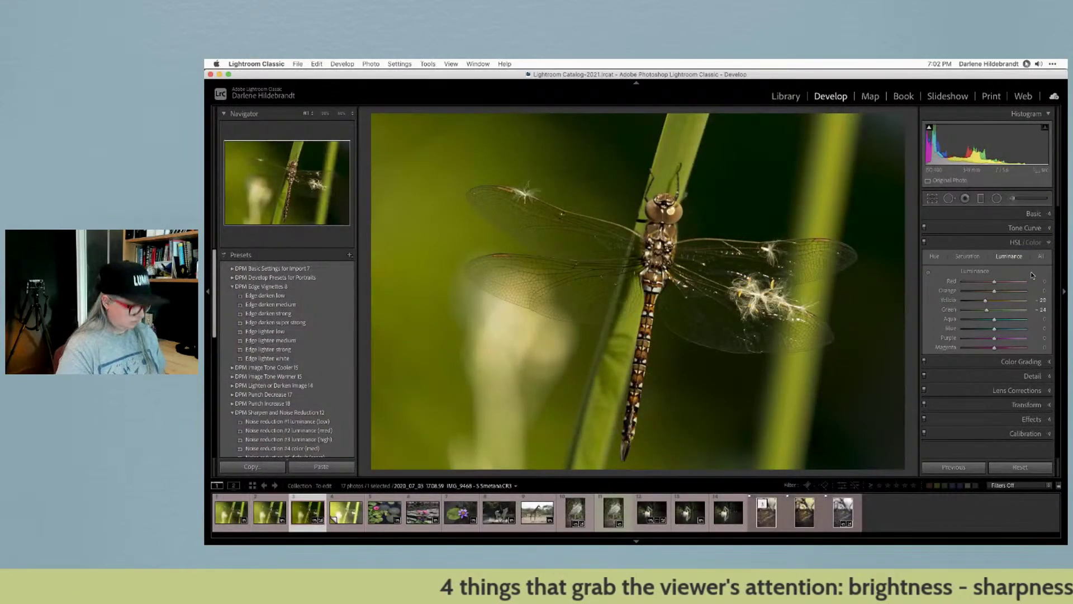
key(backslash)
key(backslash)
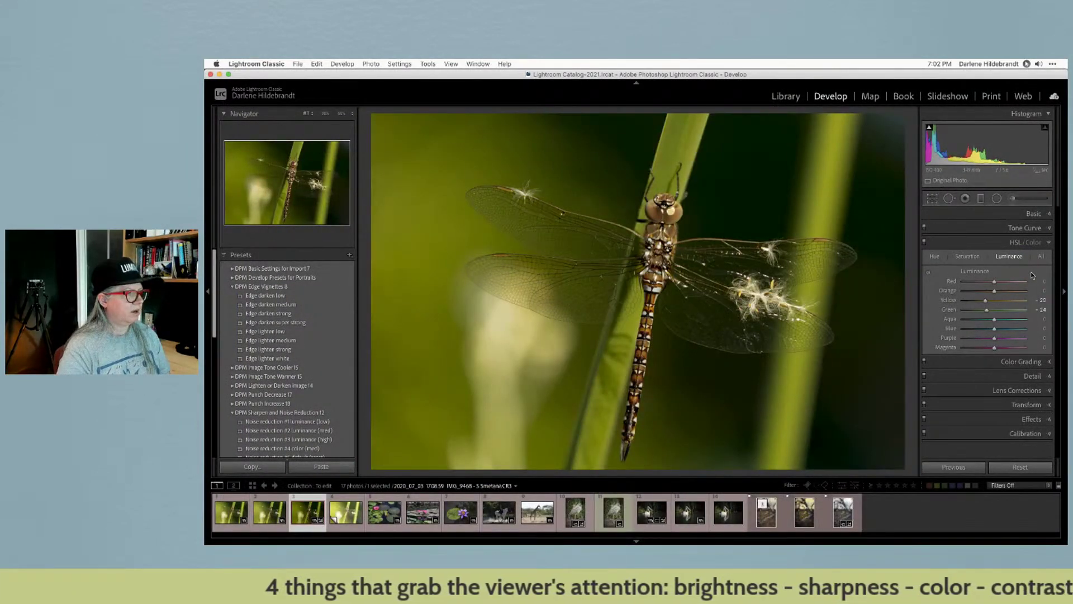
click(981, 299)
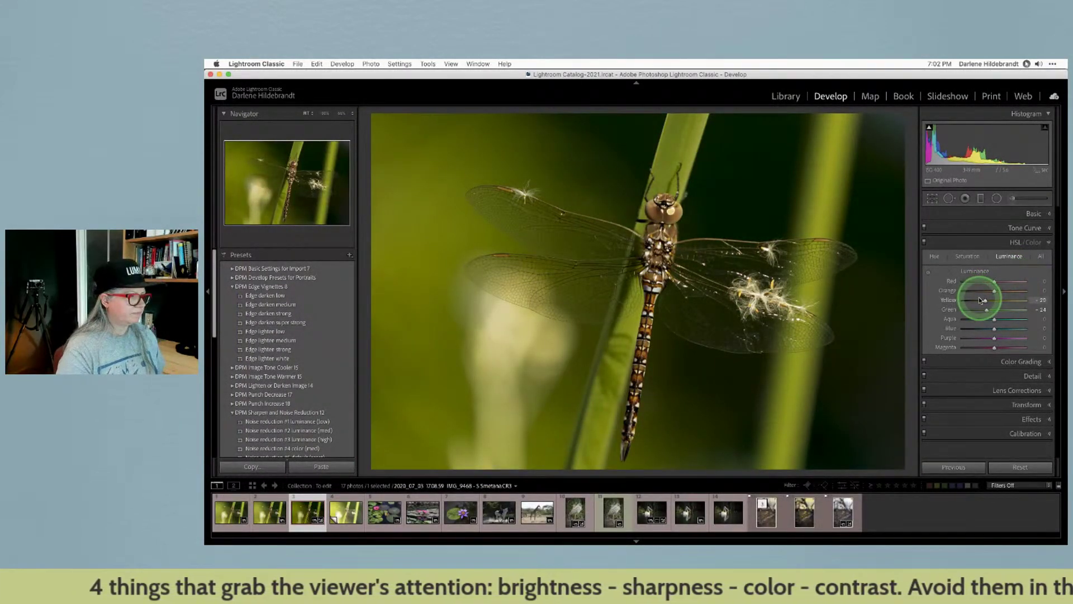
Return to the library grid, open the photo of the rider on the white horse, and bring it into the Develop module.
key(g)
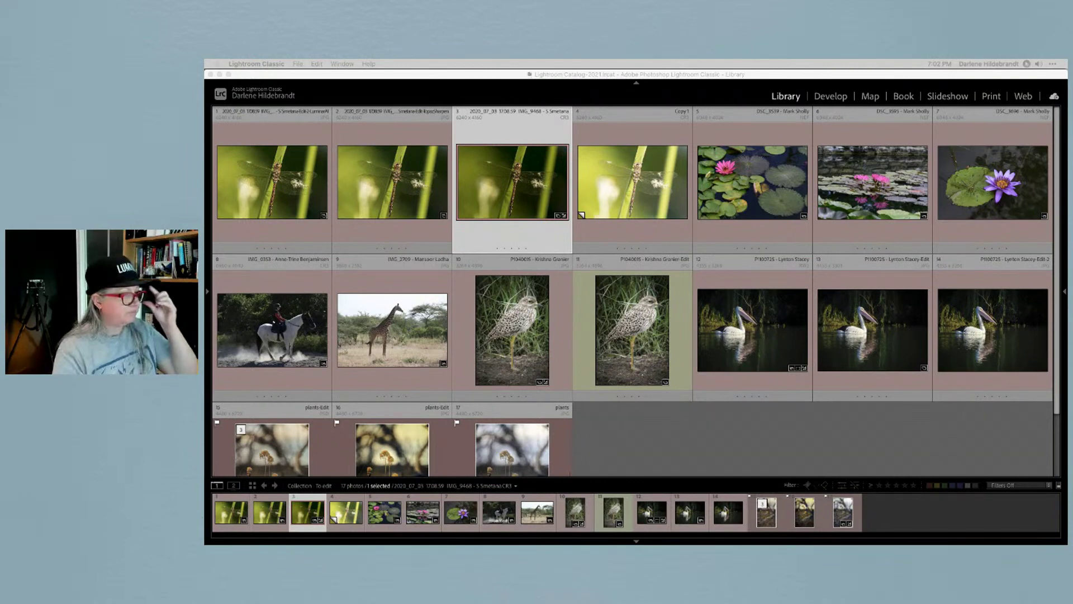
click(716, 422)
scroll(718, 425, down, 1)
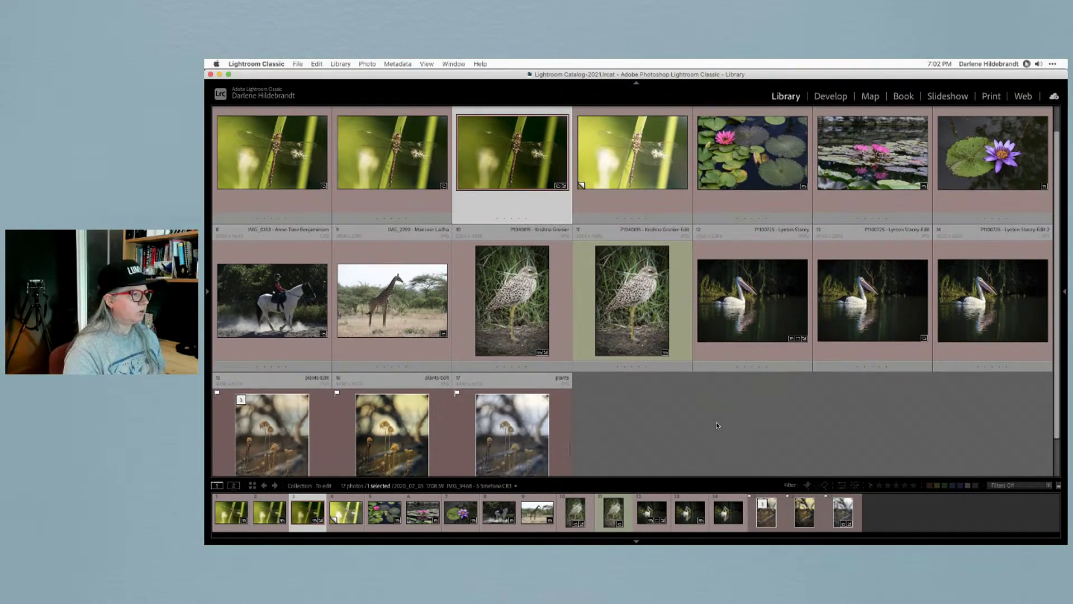
scroll(718, 426, down, 1)
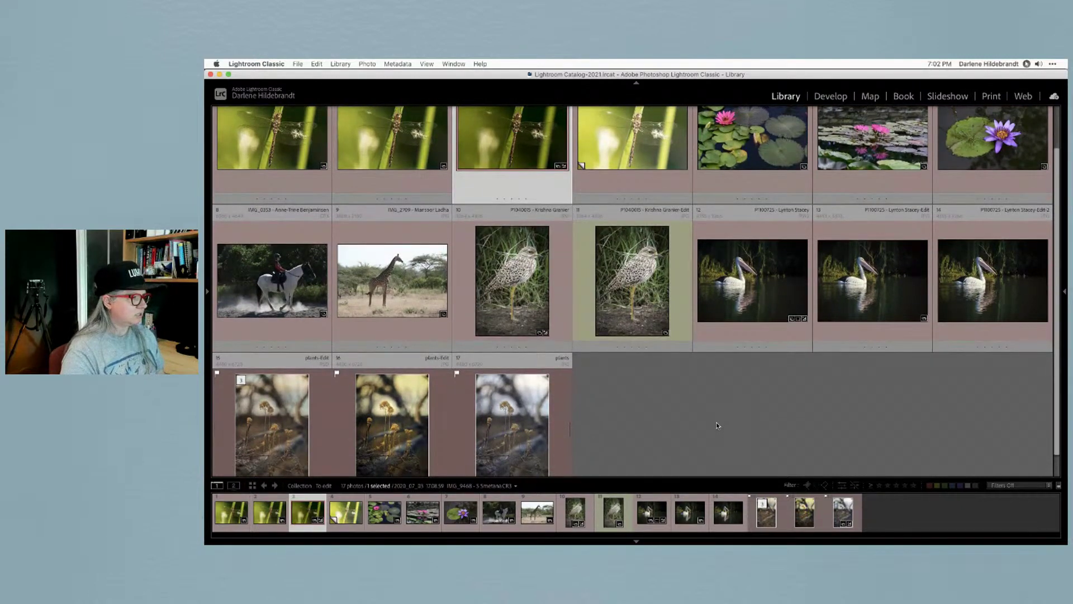
scroll(718, 425, up, 2)
click(284, 330)
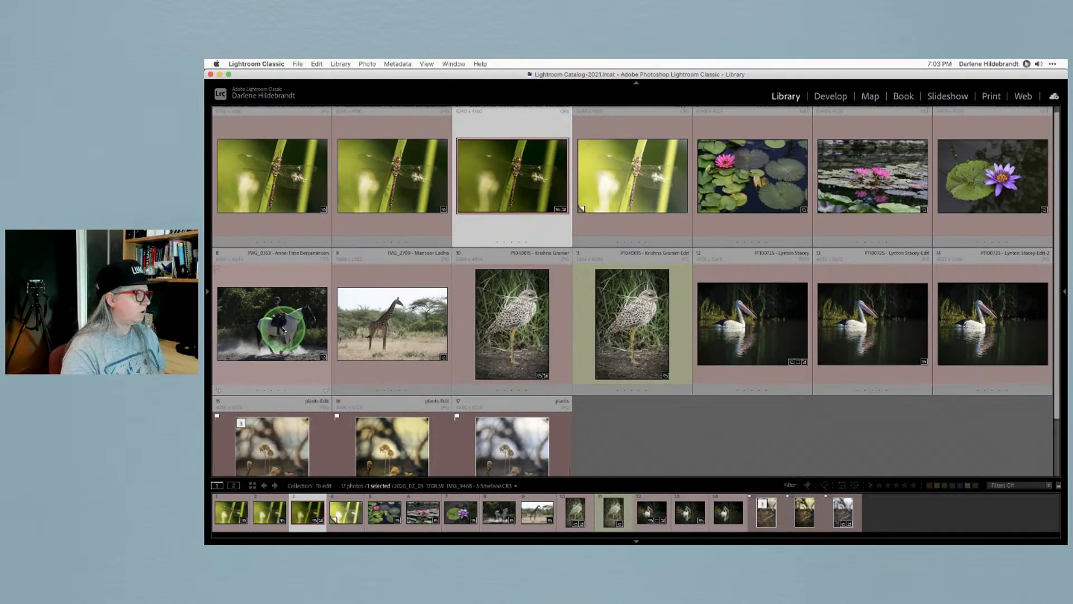
double_click(255, 322)
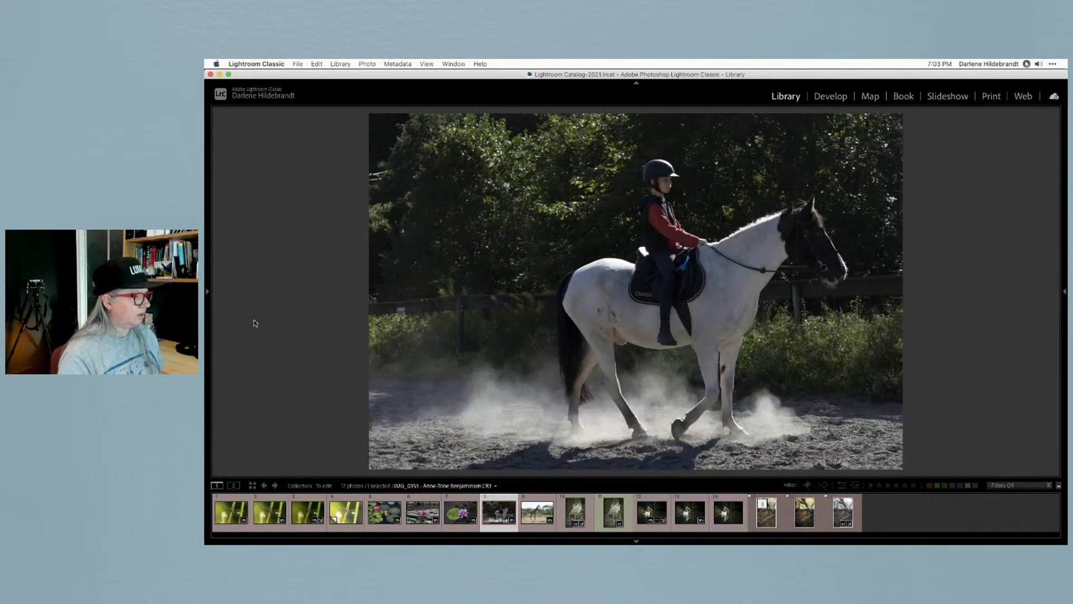
click(255, 323)
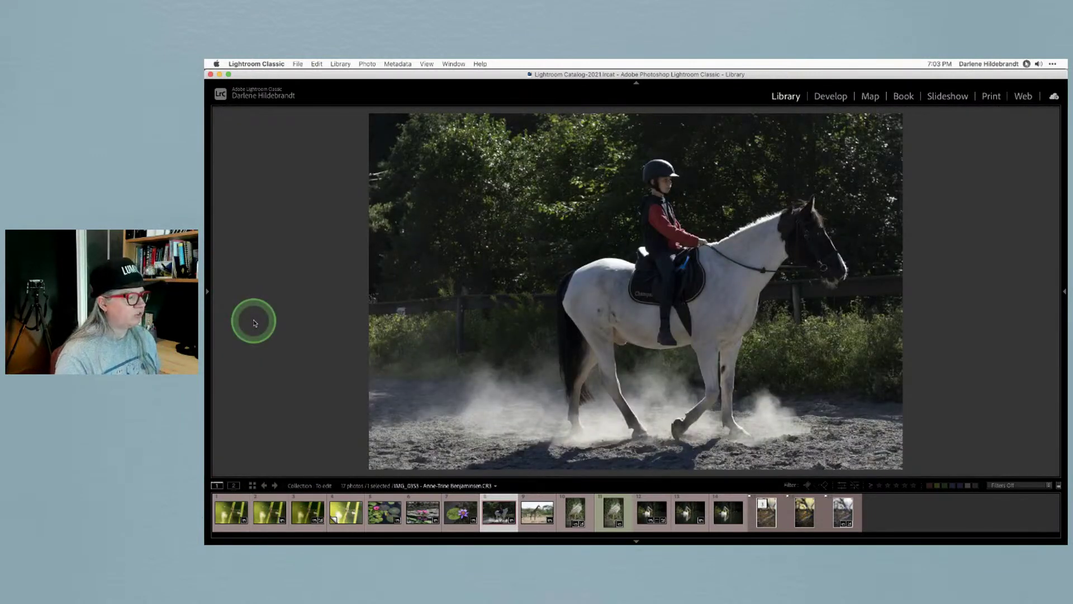
click(817, 308)
key(d)
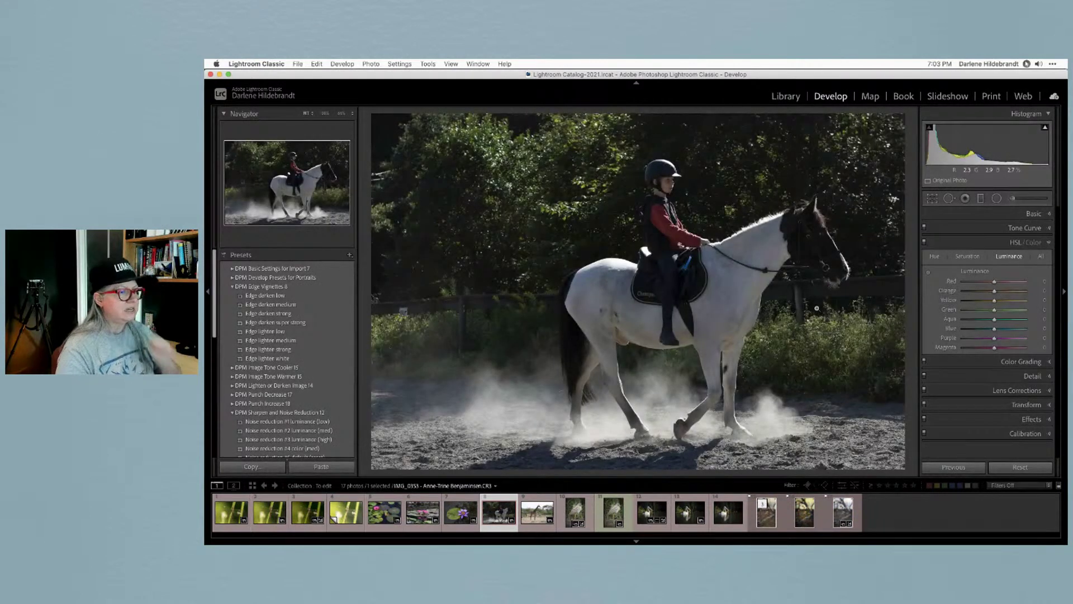
click(814, 307)
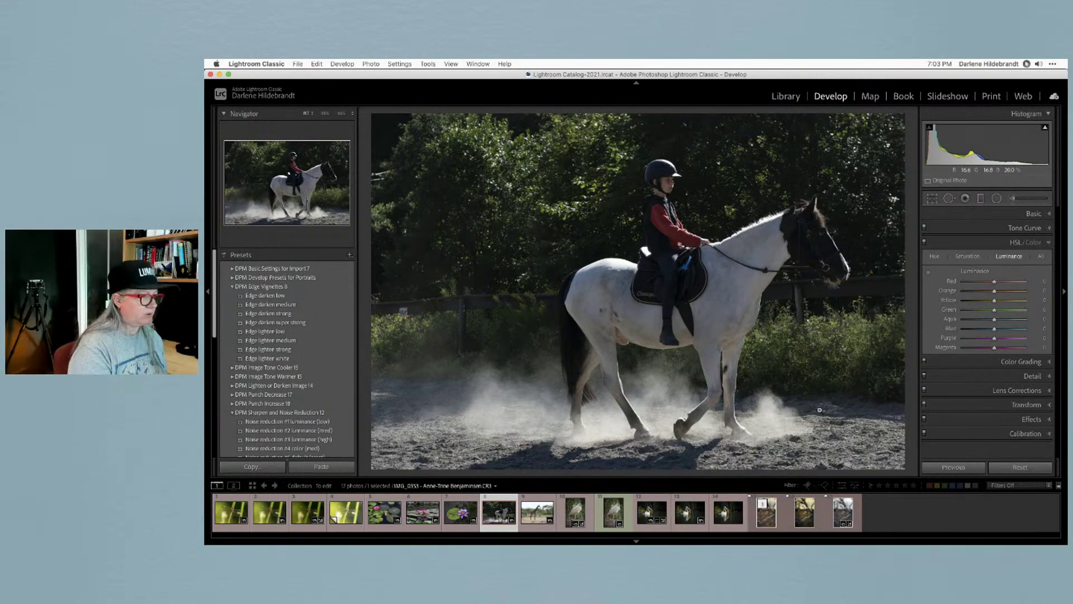
Rotate the horse photo 180 degrees, view it with the surrounding interface dimmed, and restore the normal lighting.
key(super+bracketright)
key(super+bracketright)
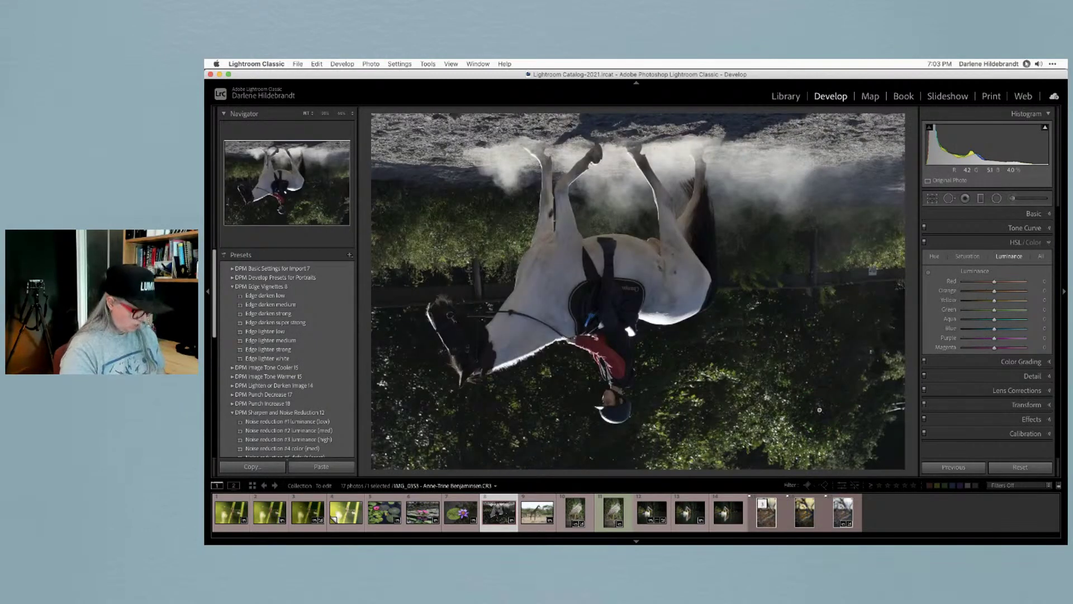
key(l)
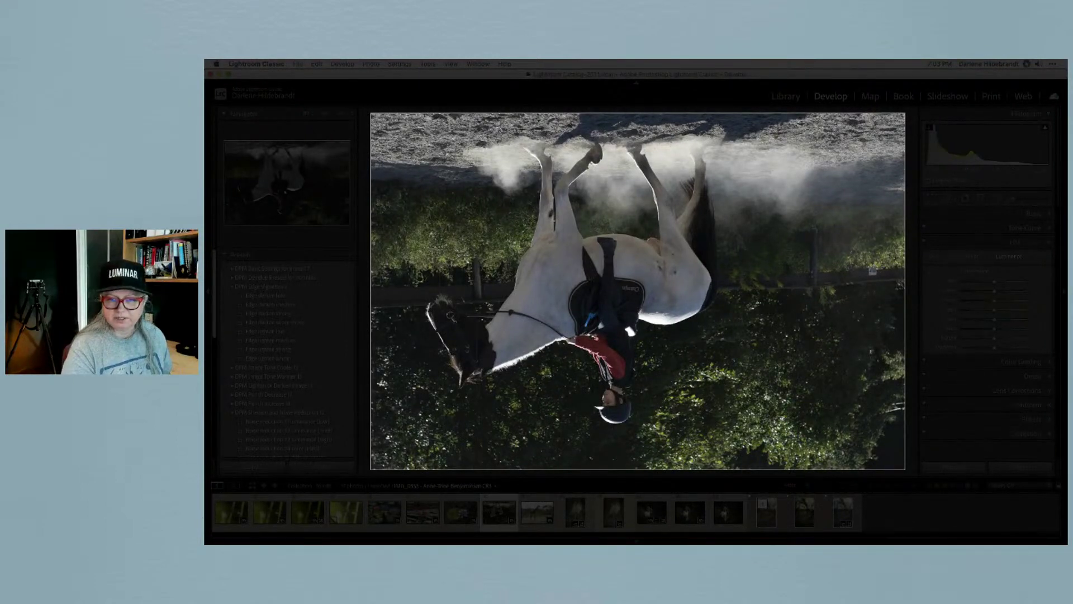
key(l)
key(l)
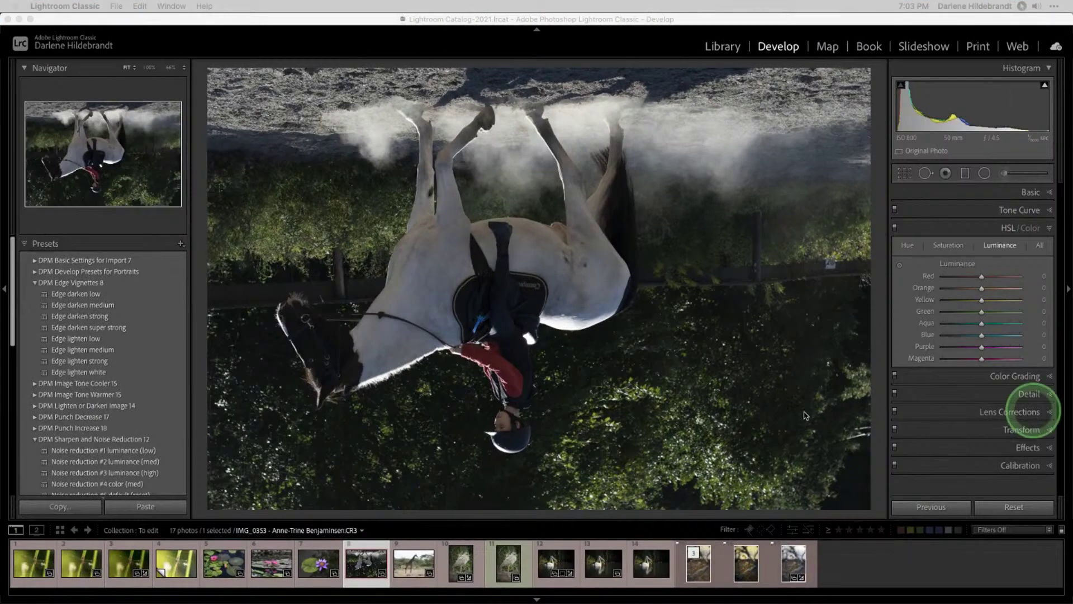
Examine the bright areas of the upside-down horse photo with the interface dimmed, restore the normal lighting, and rotate the photo upright.
key(l)
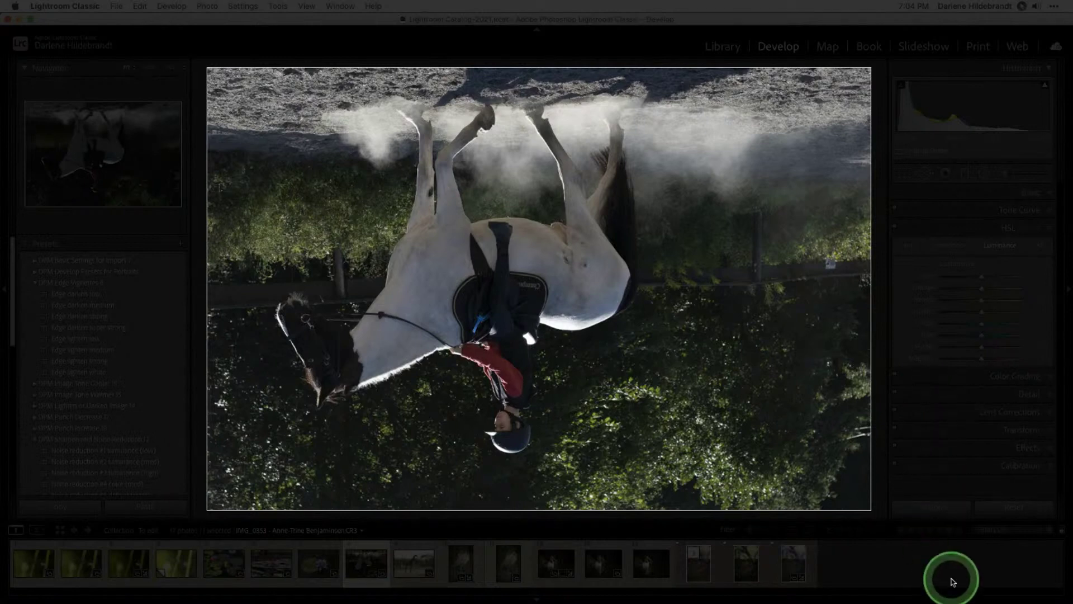
mouse_move(951, 601)
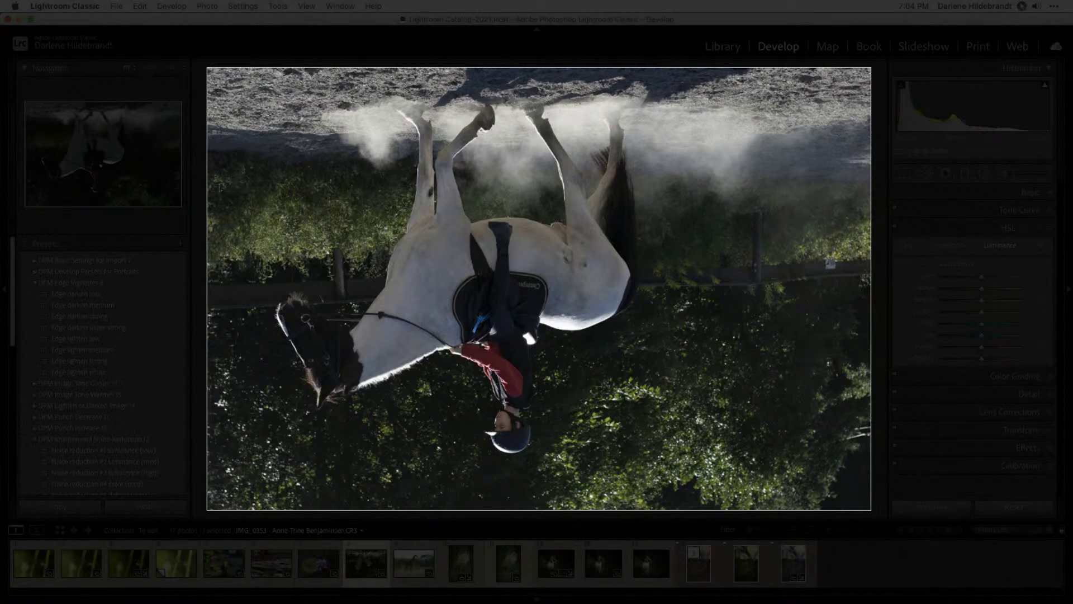
key(l)
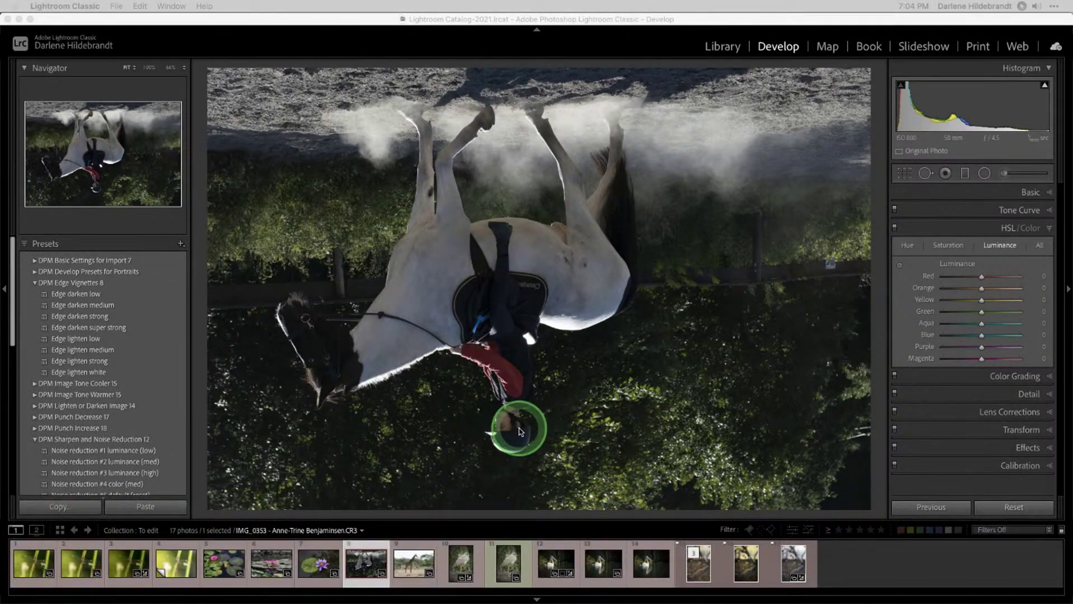
key(l)
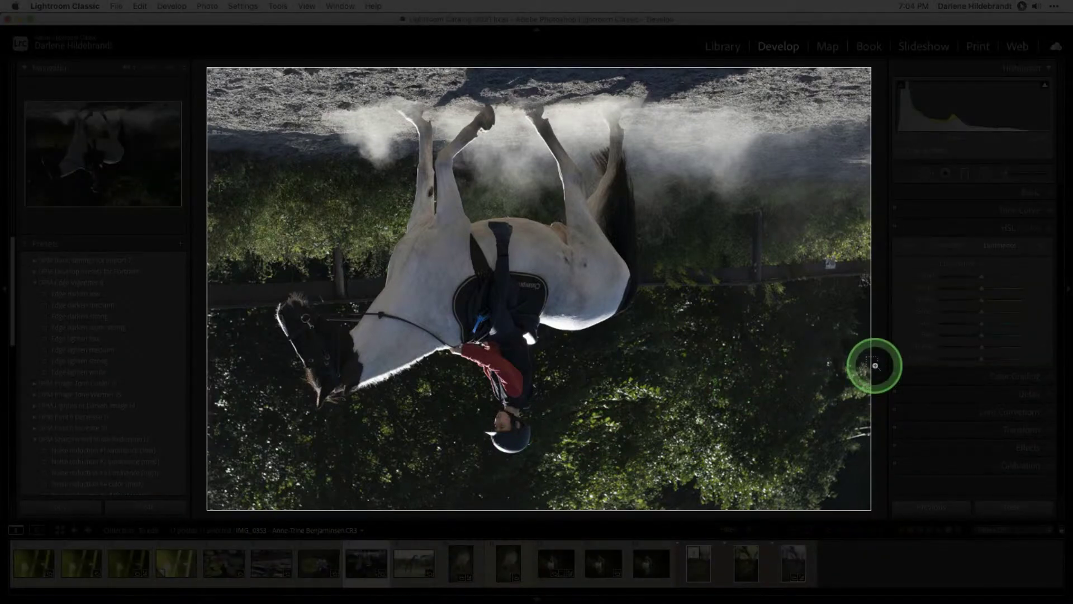
key(l)
key(l)
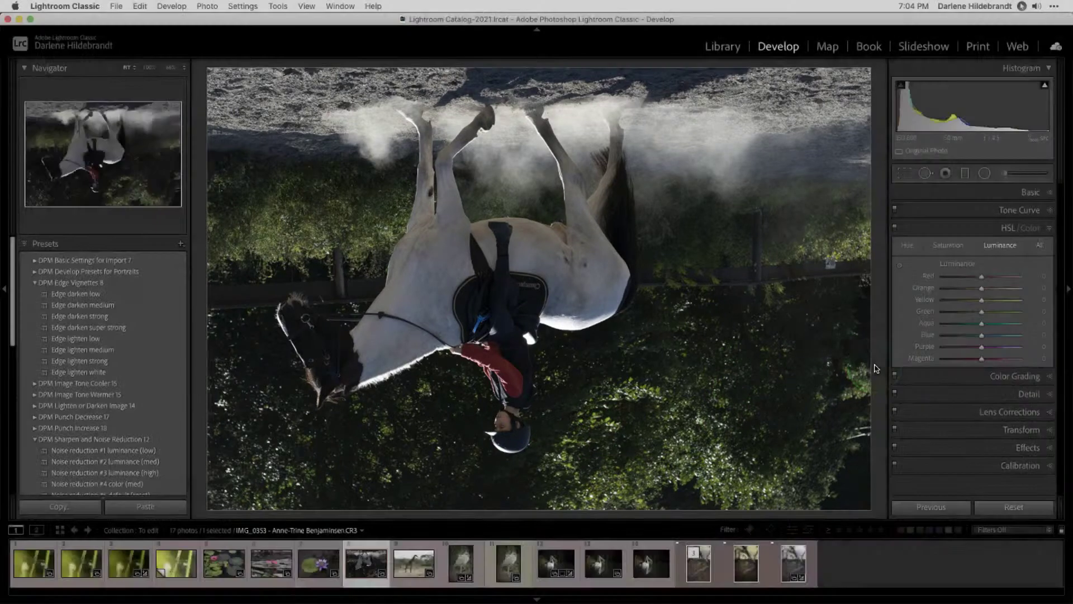
key(super+bracketright)
key(super+bracketright)
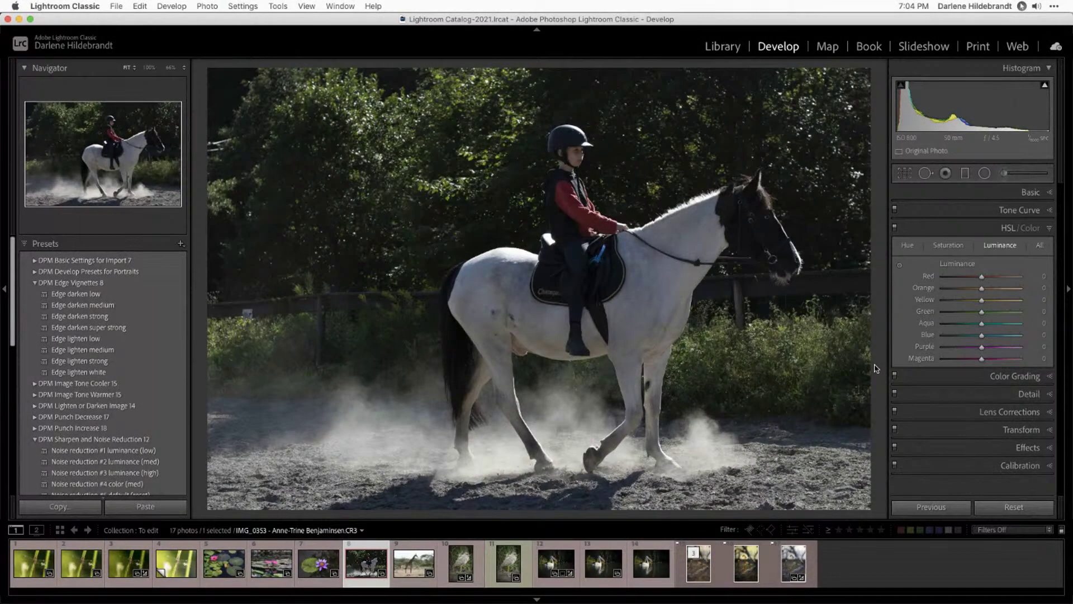
Rotate the horse photo 180 degrees, look at it upside down, and rotate it upright again.
click(876, 367)
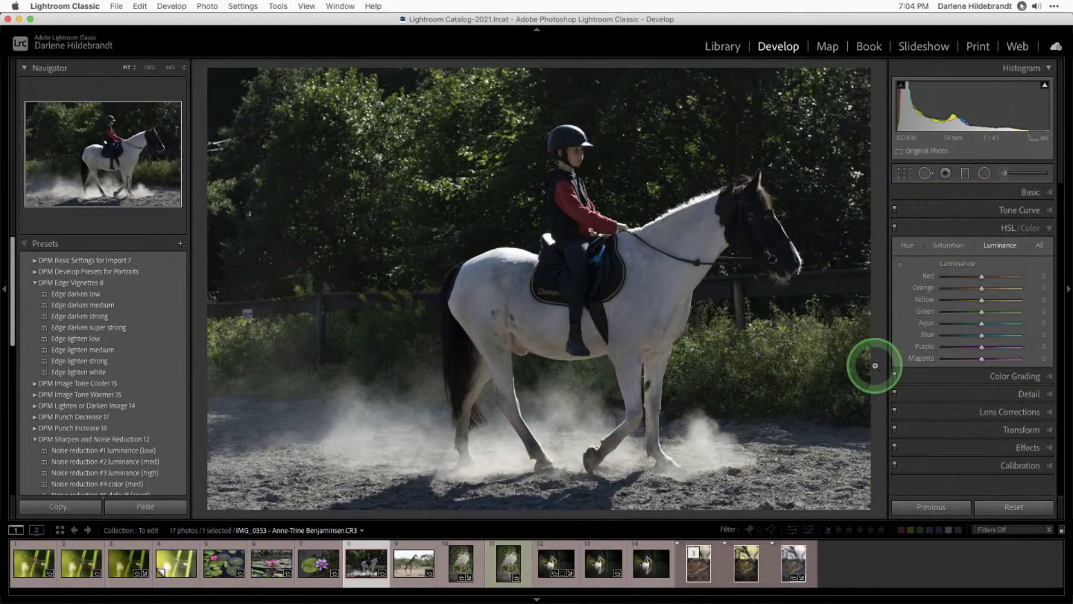
key(super+bracketright)
key(super+bracketright)
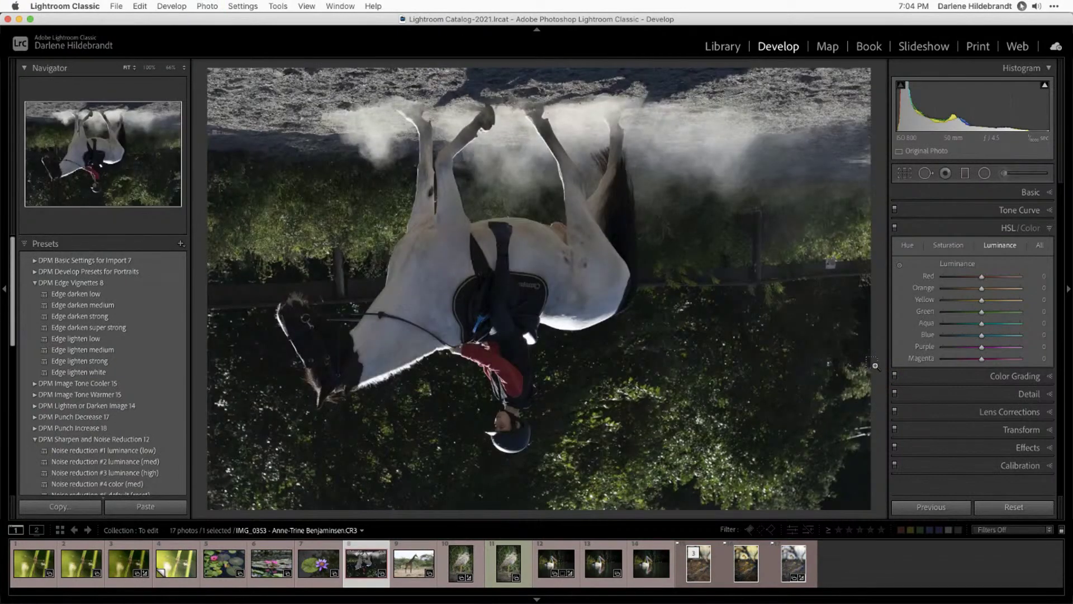
key(super+bracketright)
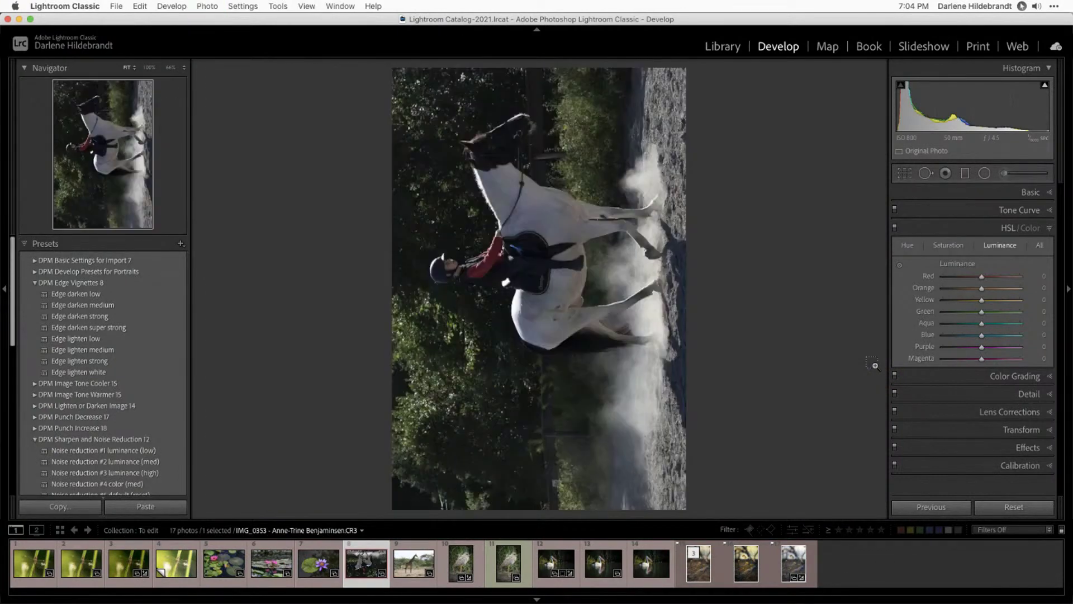
key(super+bracketright)
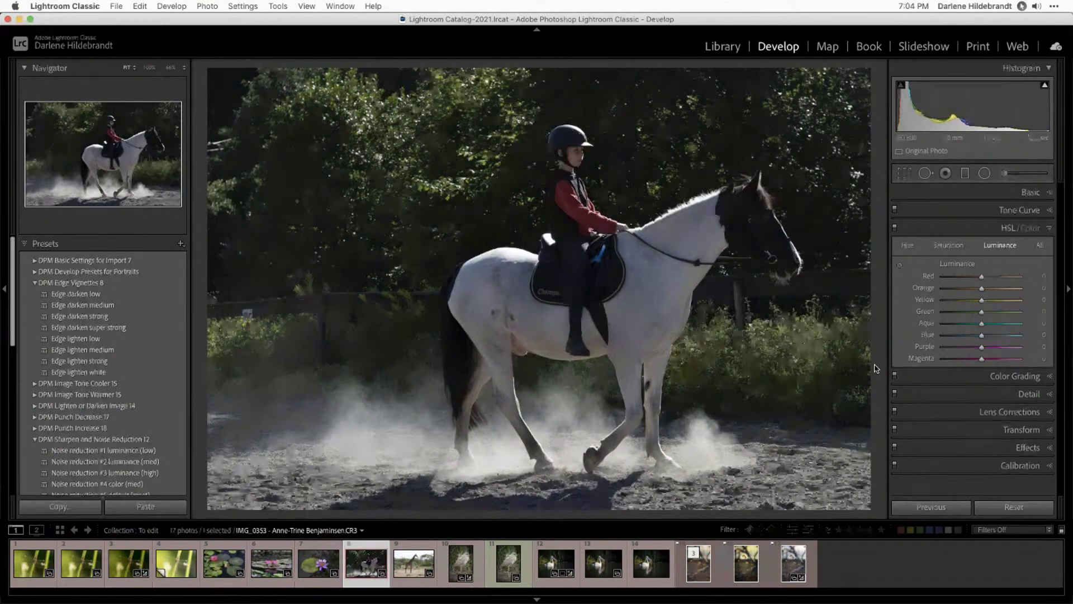
click(878, 361)
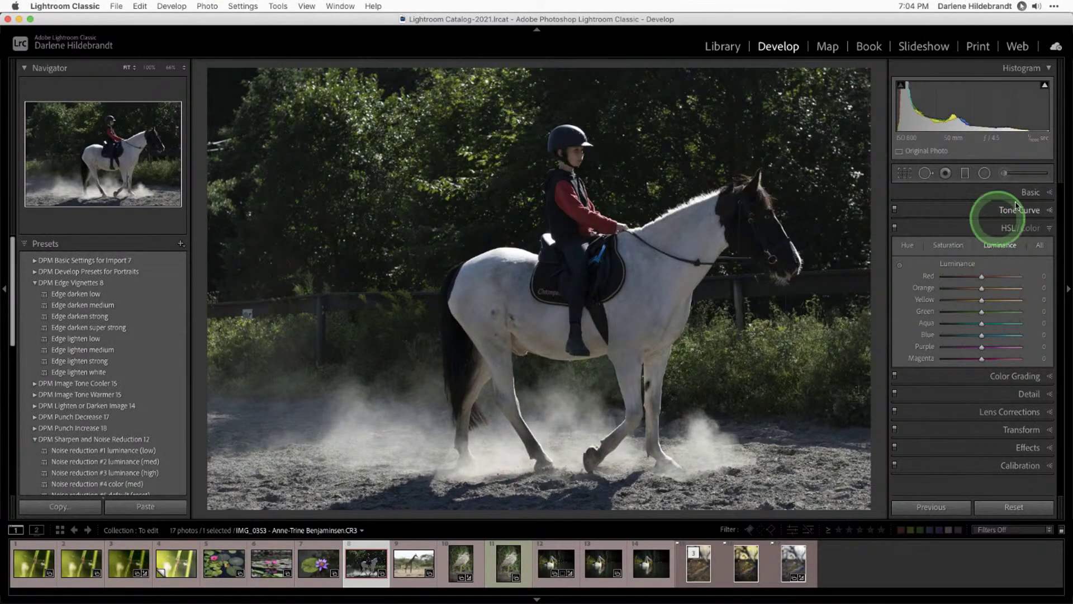
Compare the Adobe Raw profiles on the horse photo and apply Adobe Neutral, leaving the profile browser closed.
click(1031, 192)
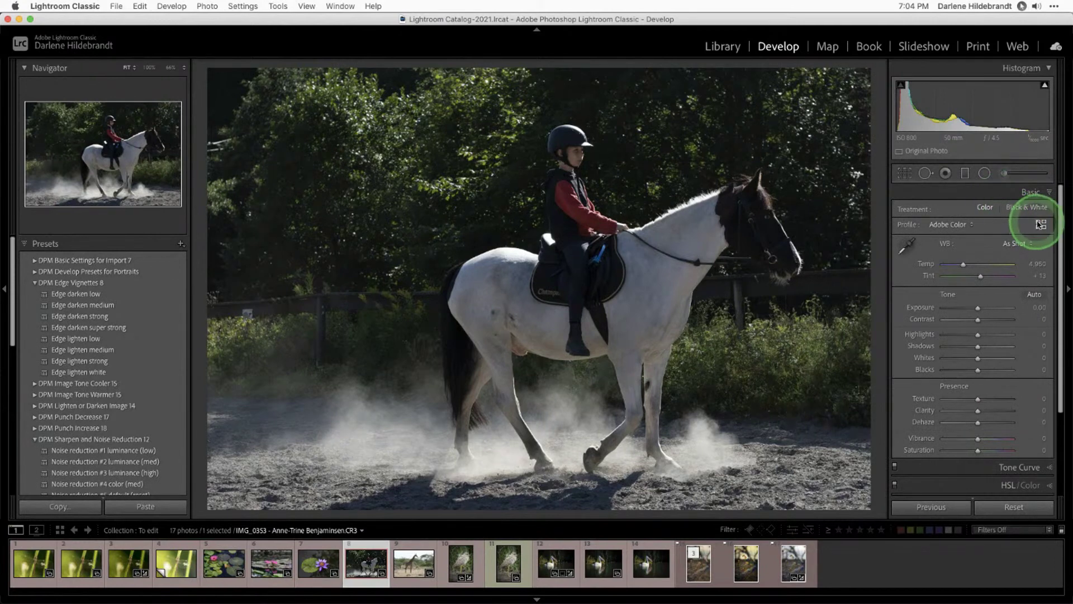
click(1040, 224)
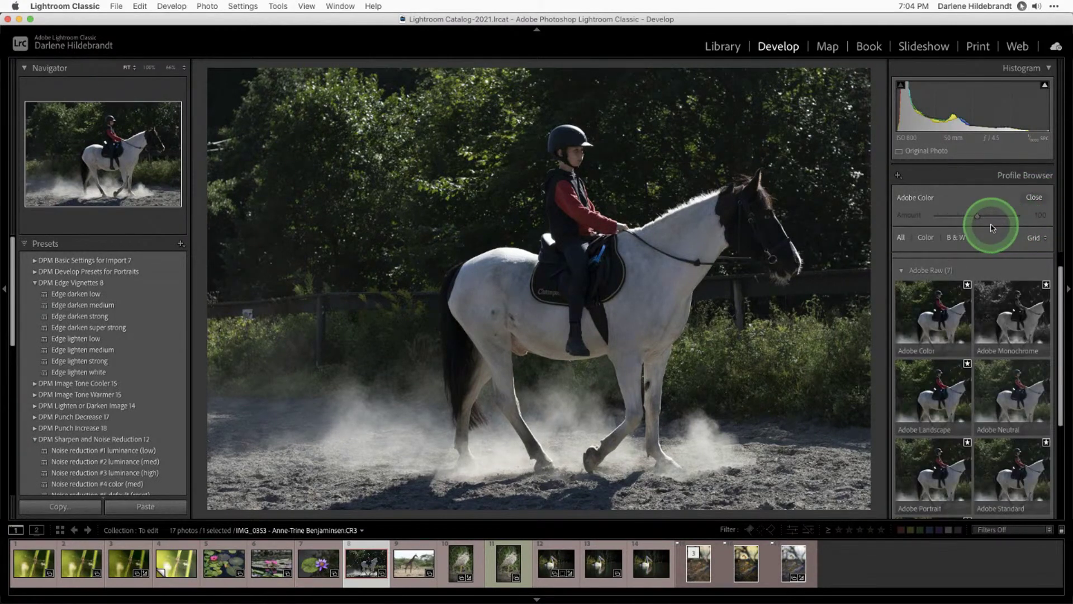
scroll(967, 293, down, 5)
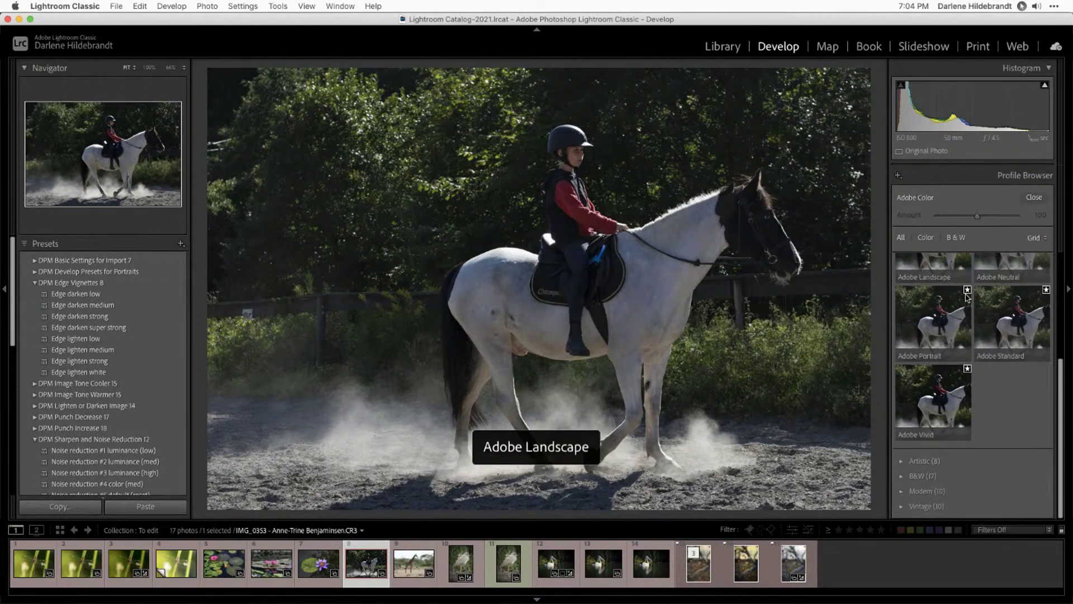
scroll(967, 296, up, 3)
click(961, 294)
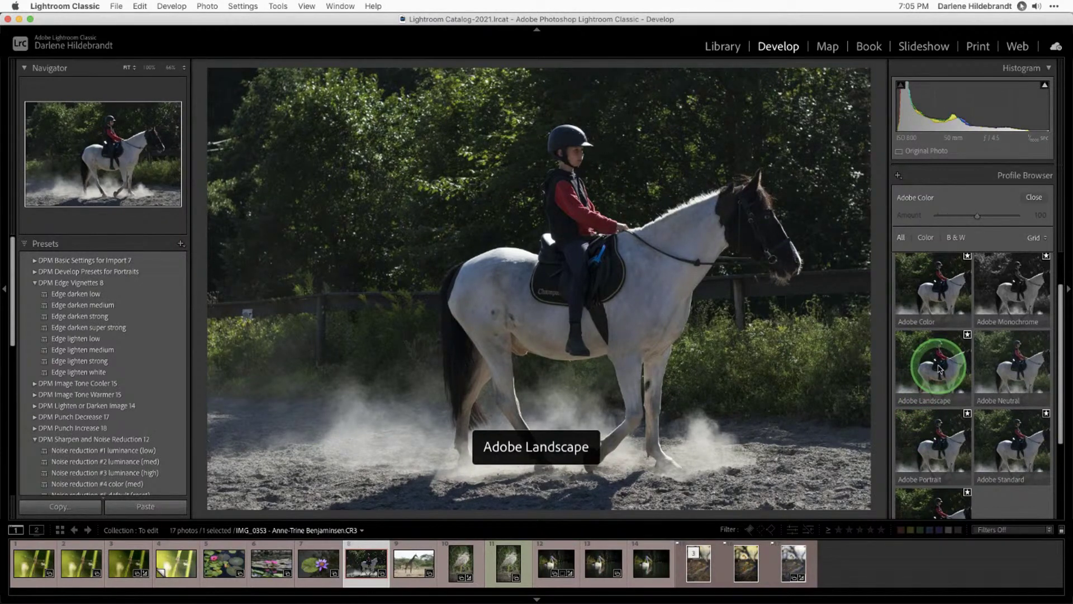
click(1016, 368)
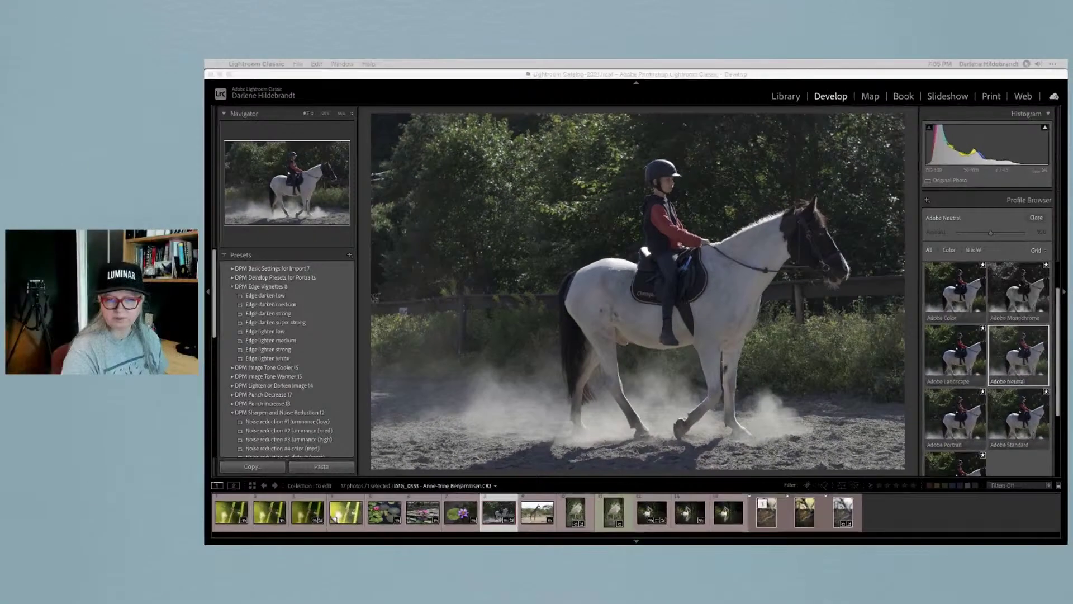
click(959, 385)
click(1006, 360)
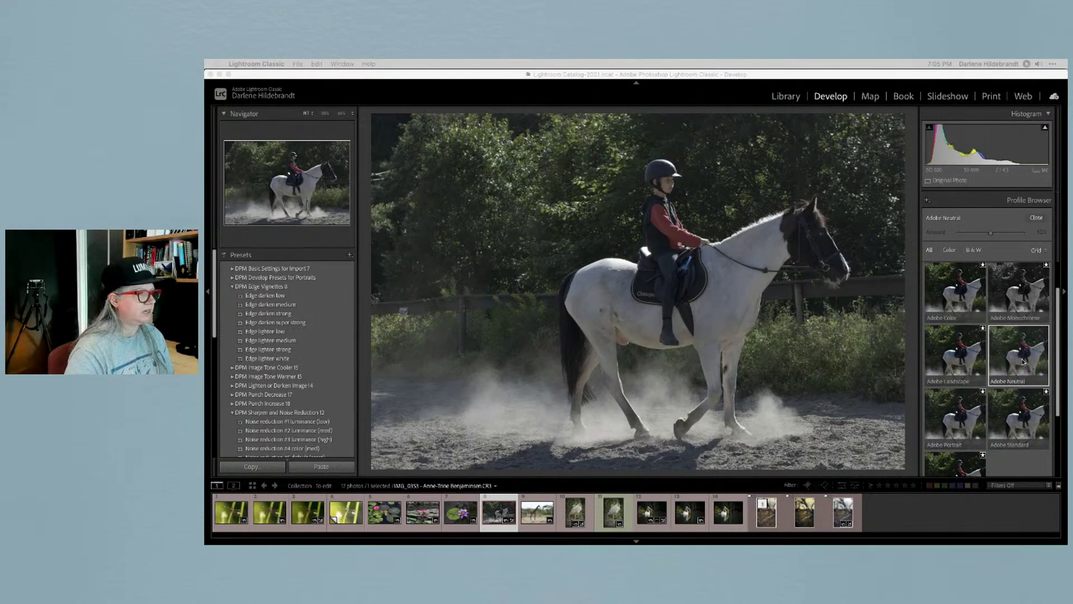
click(1034, 218)
Compare the before and after versions of the horse photo several times, ending on the edited version.
key(backslash)
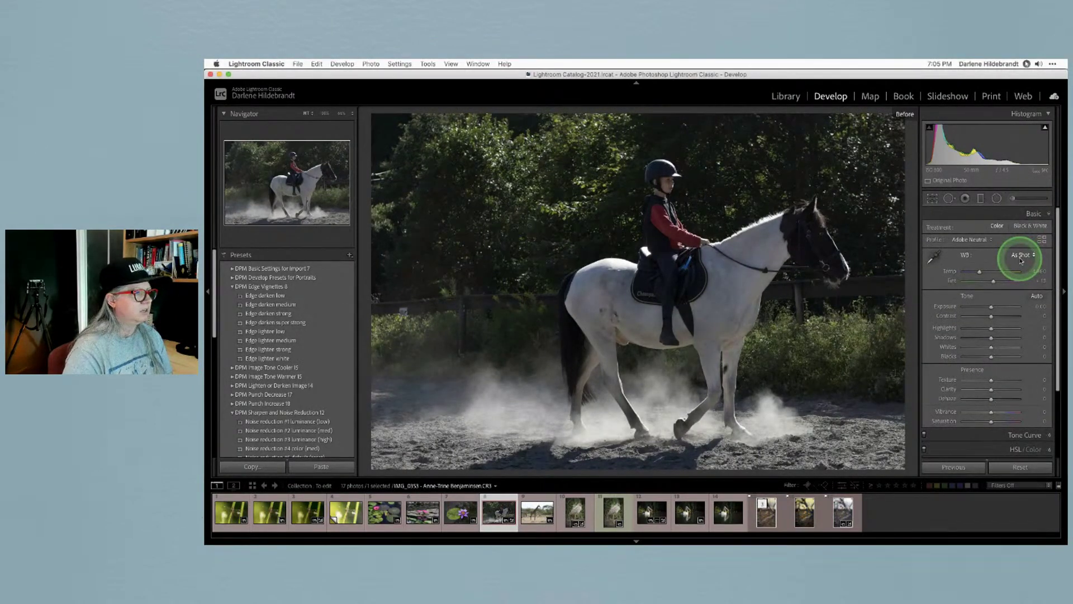
key(backslash)
key(backslash)
key(backslash)
key(backslash)
key(backslash)
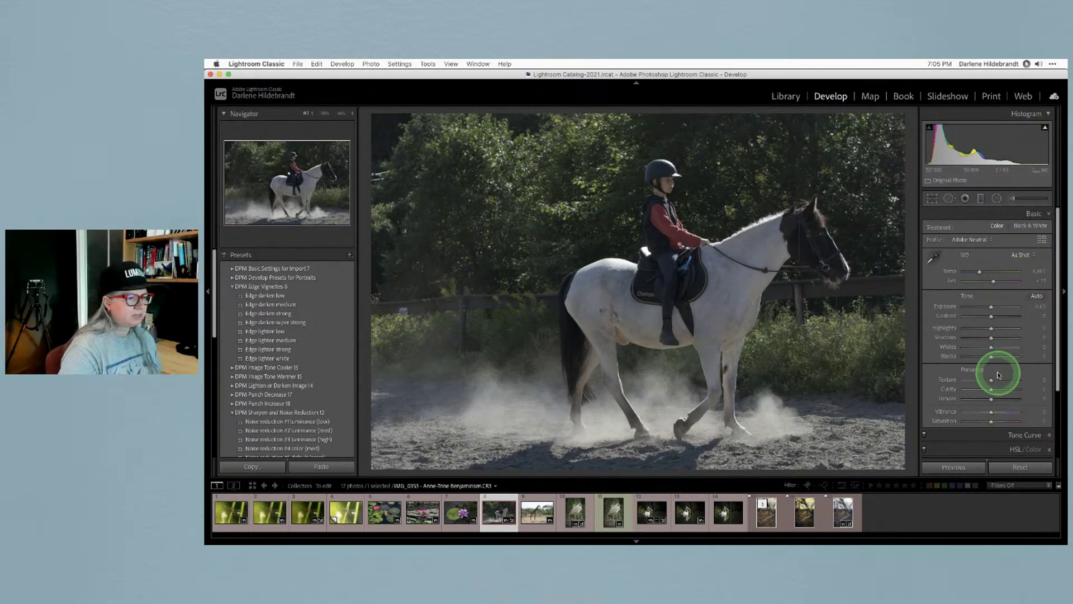
Check the horse photo for highlight clipping with the clipping preview and set Whites to +1.
drag(991, 350, 991, 350)
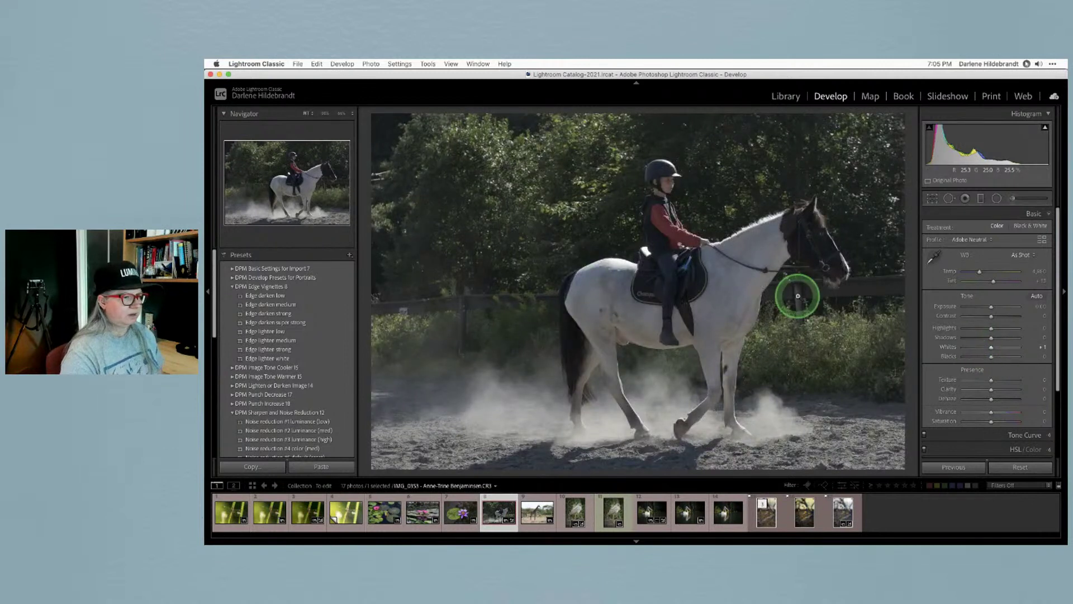
key(alt)
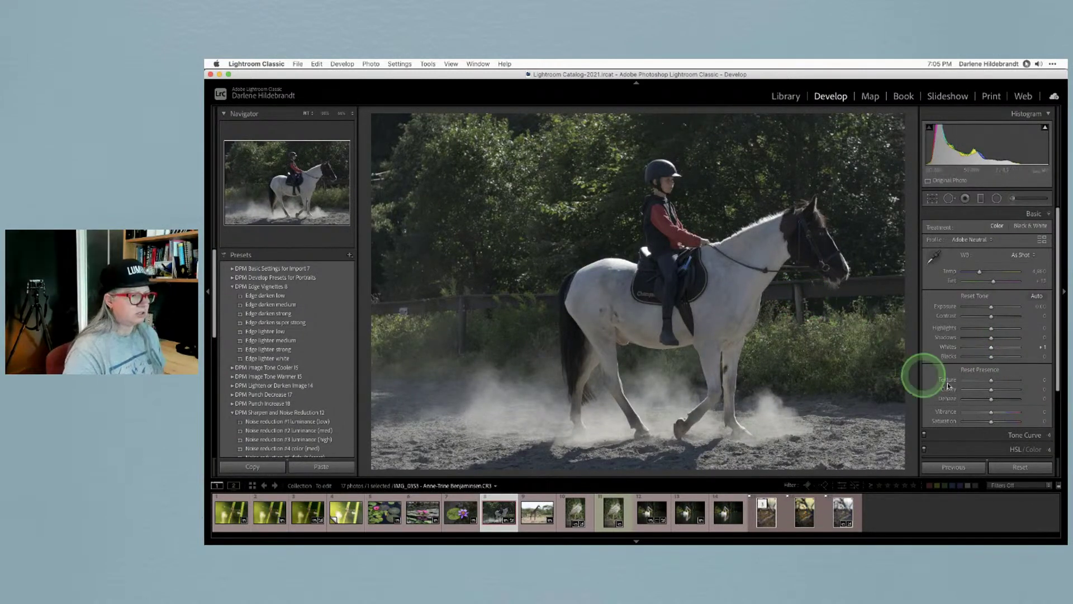
drag(991, 350, 991, 351)
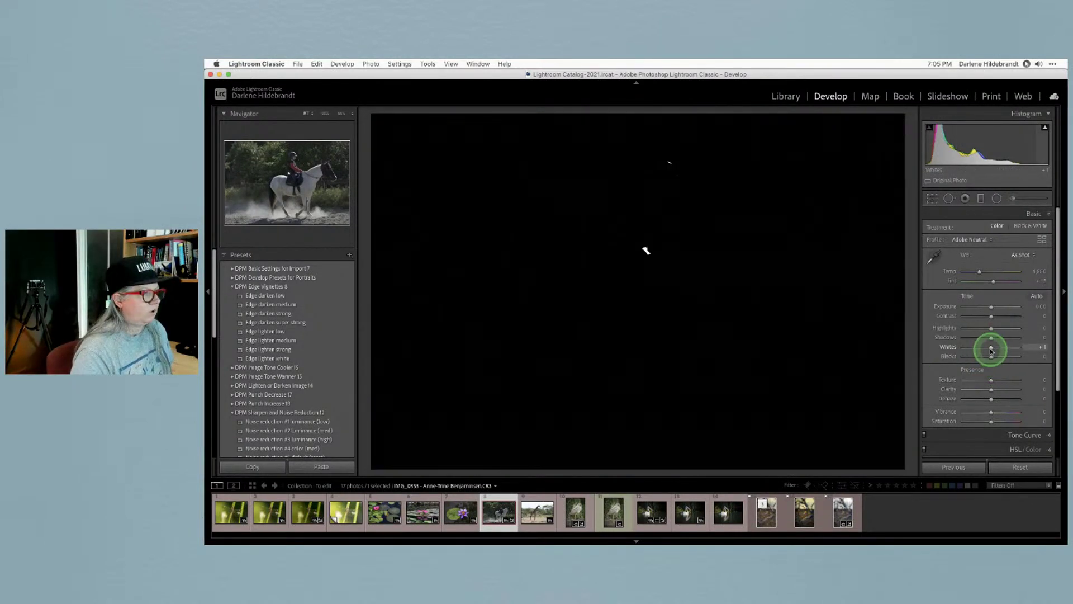
drag(992, 351, 992, 351)
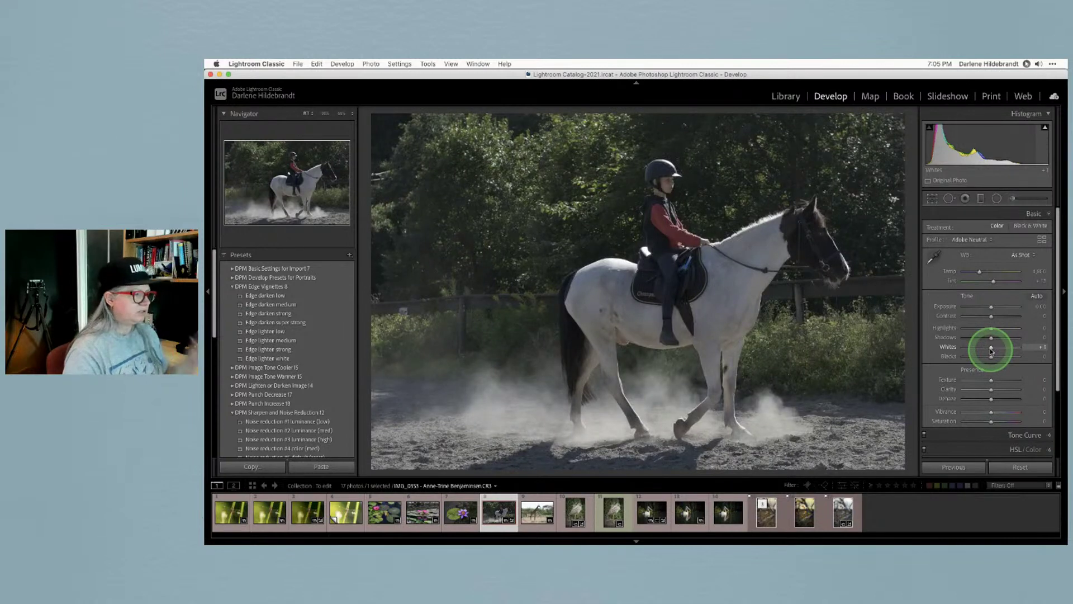
Try lowering the whole photo's Highlights to about -38 and reset the adjustment.
drag(992, 328, 981, 328)
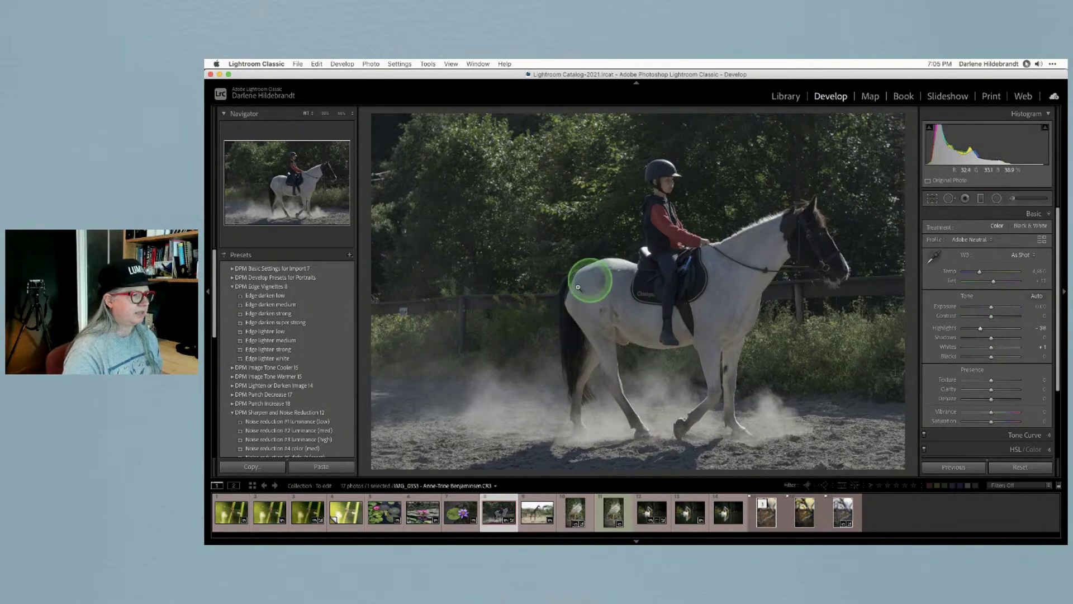
click(988, 337)
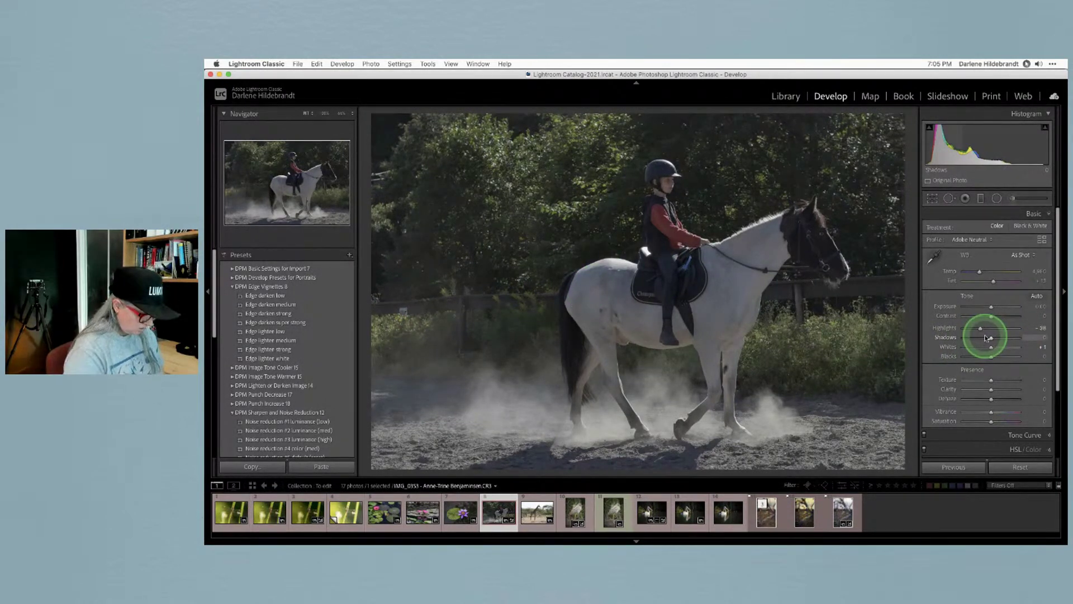
double_click(945, 328)
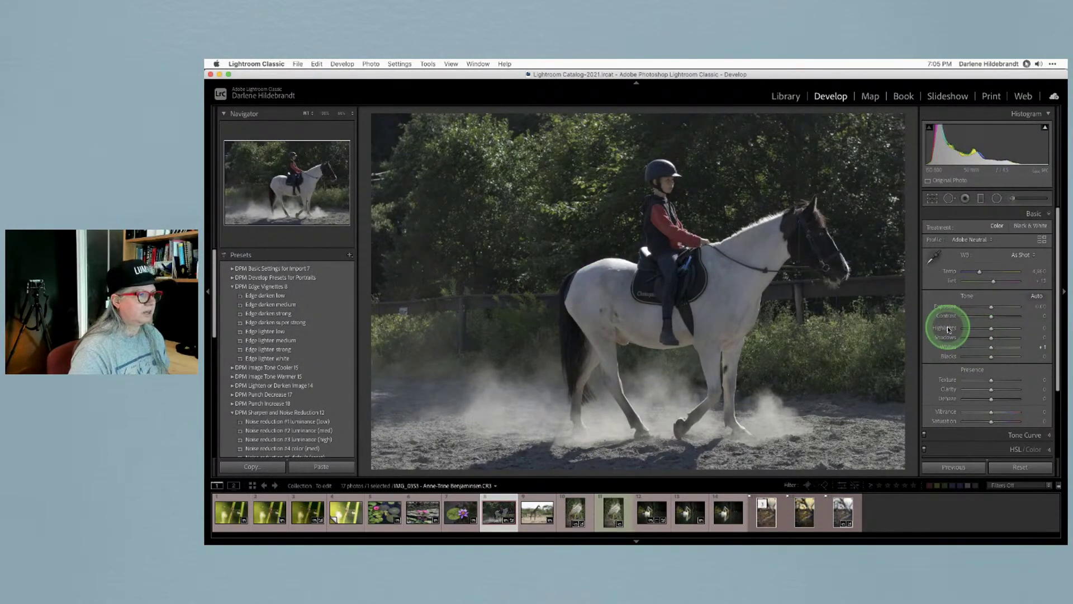
Add a radial filter over the horse's back, clear its effect settings, lower its Highlights to about -54, and tilt the ellipse.
key(shift+m)
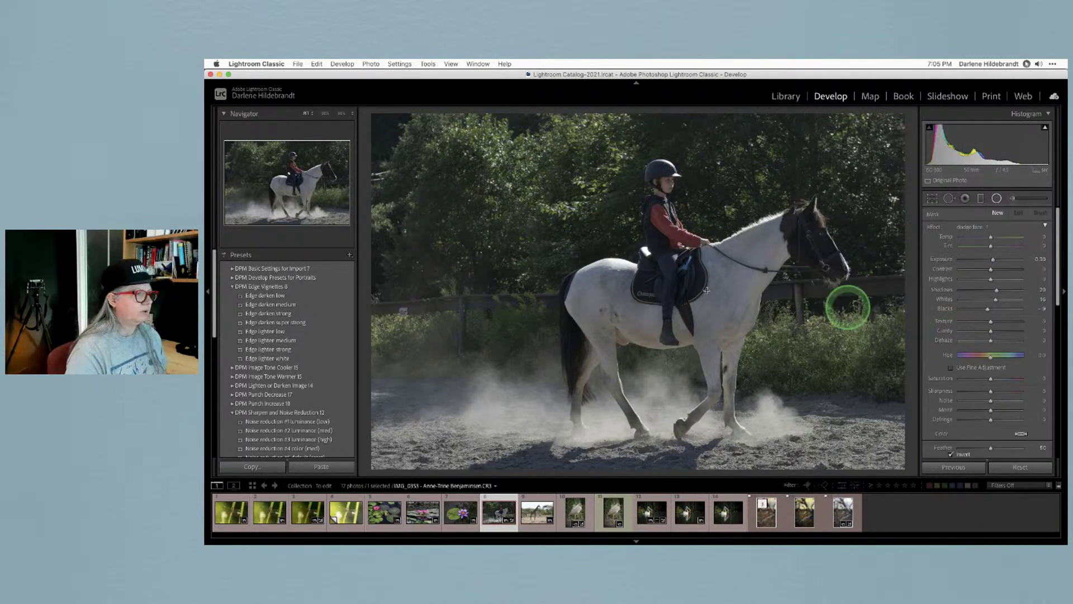
drag(611, 259, 675, 277)
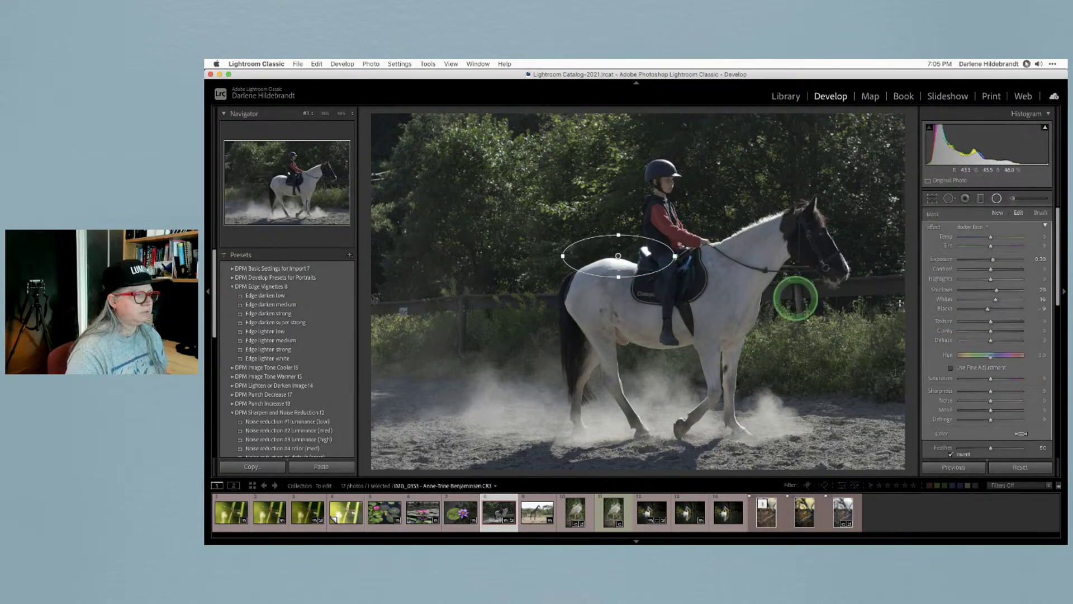
double_click(938, 228)
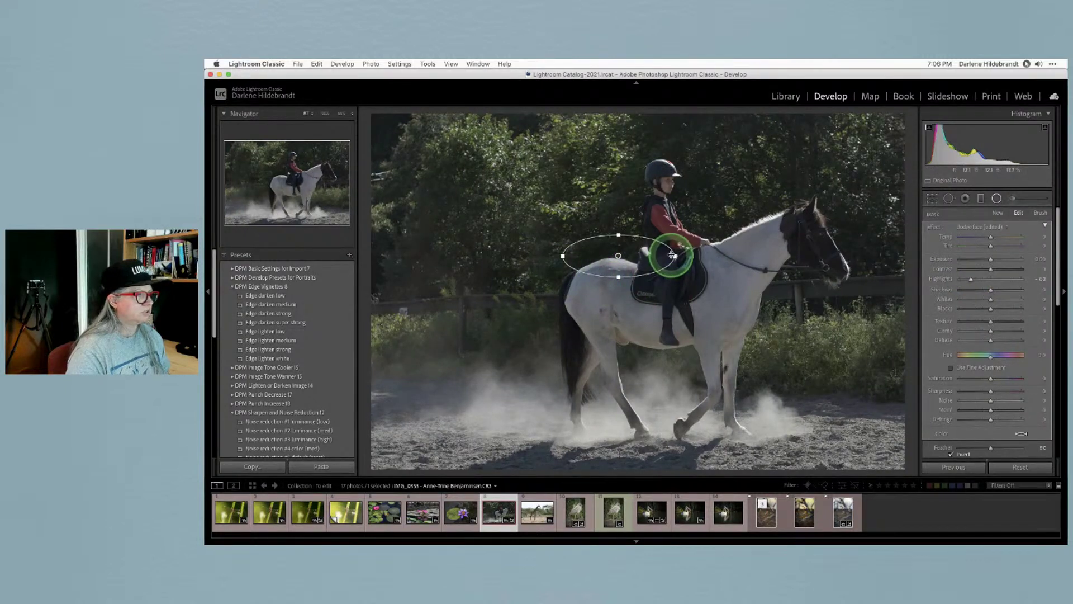
drag(669, 250, 664, 235)
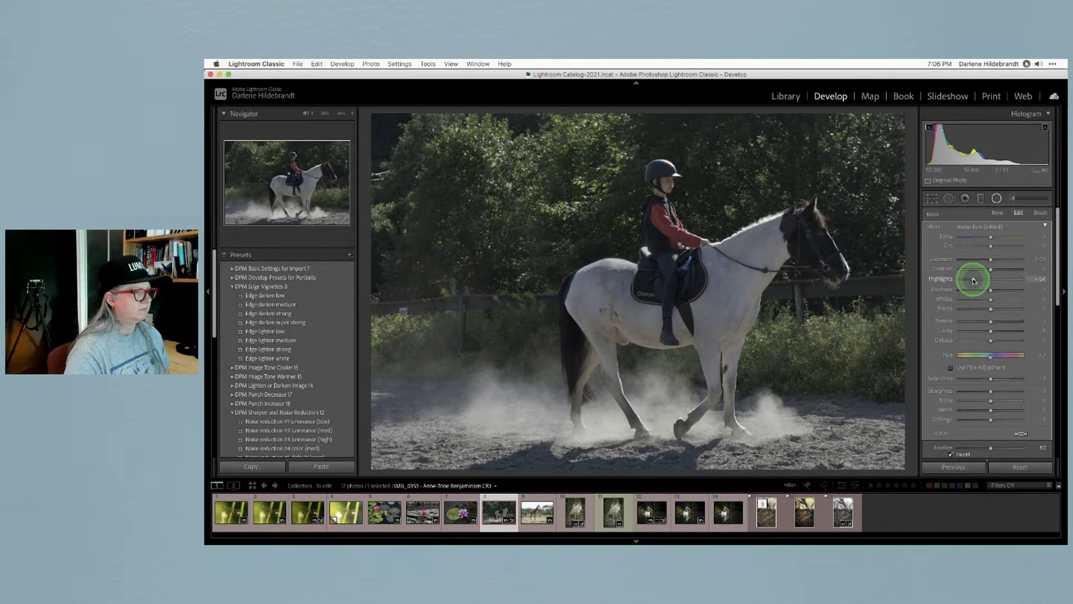
key(shift+m)
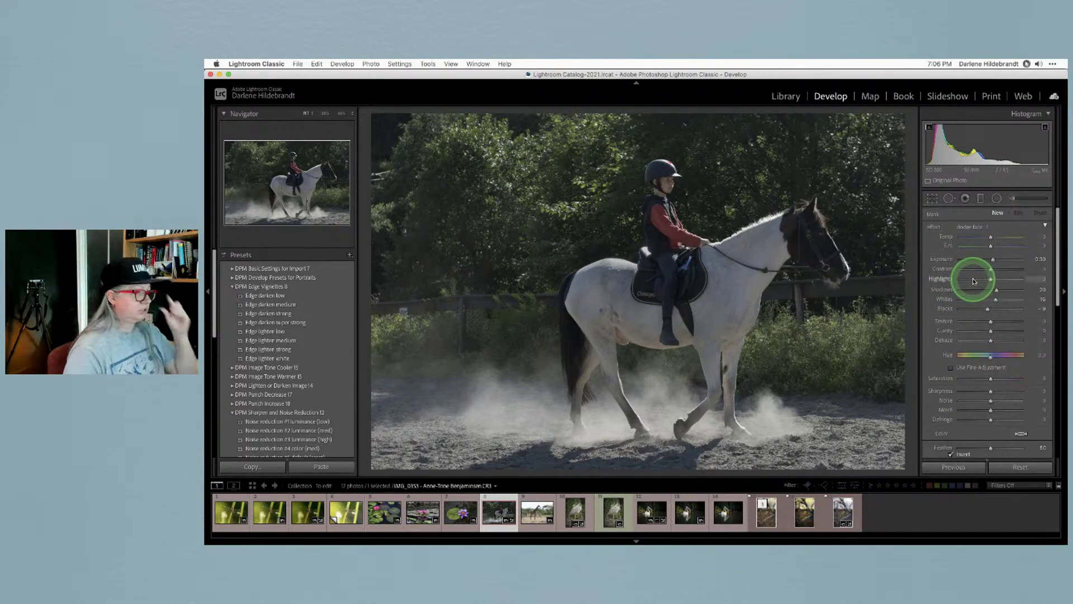
click(976, 281)
Crop the horse photo freely, trimming the empty area behind the horse and a thin strip above the rider.
key(r)
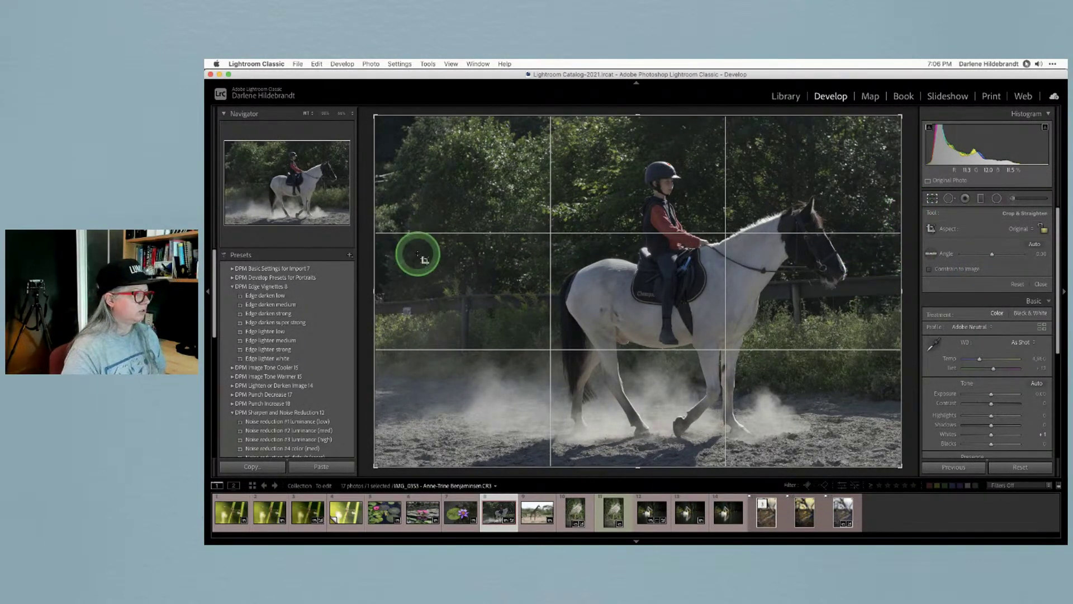
drag(375, 248, 442, 252)
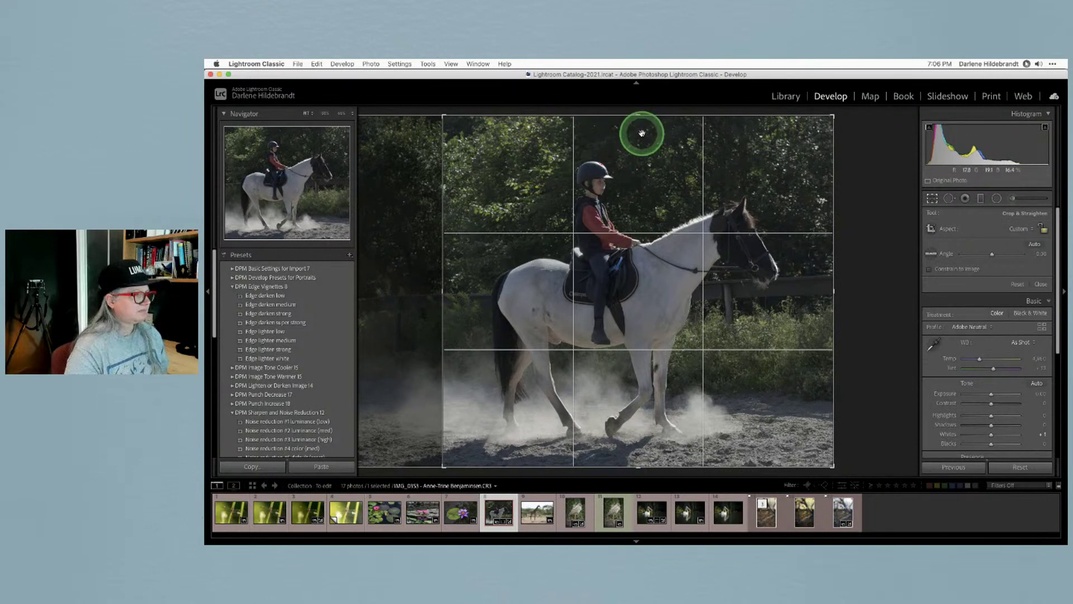
drag(641, 115, 642, 123)
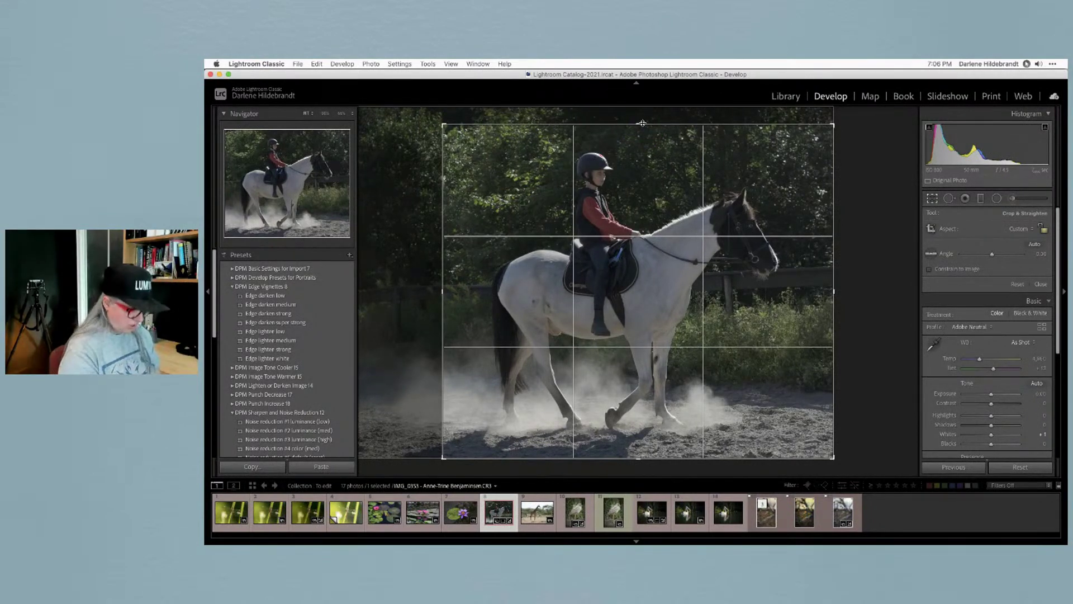
key(Return)
Set the horse photo's Whites to +11 and Blacks to about -18, checking the shadow clipping.
click(955, 329)
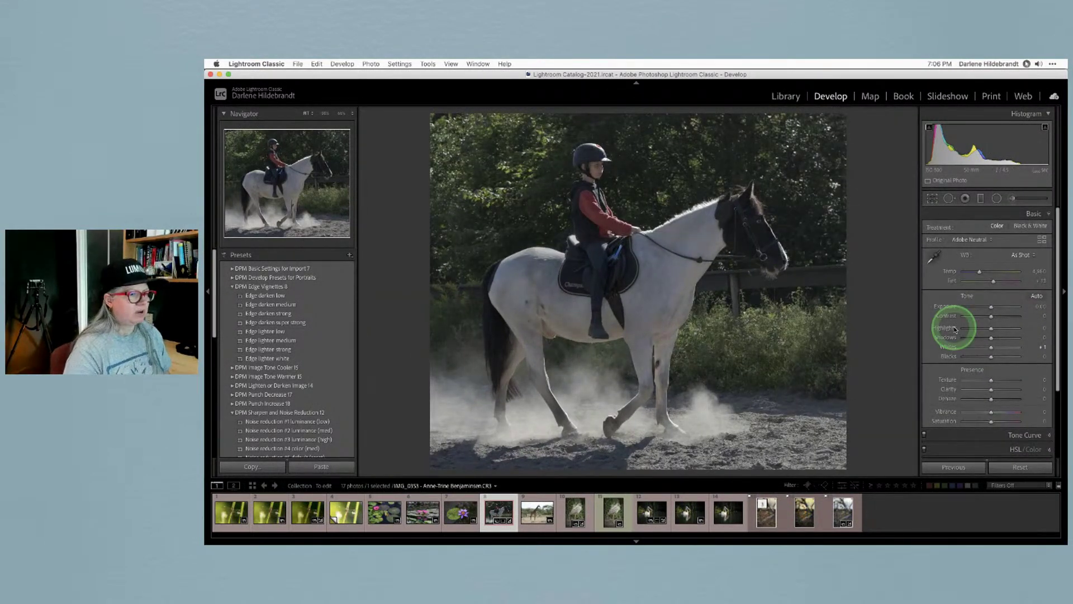
click(952, 343)
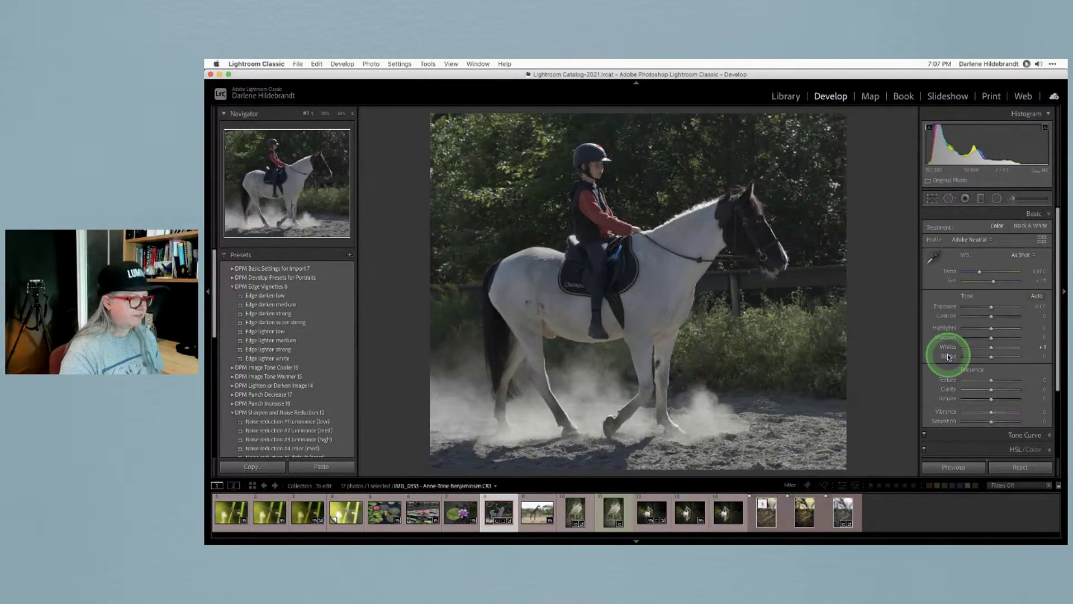
drag(948, 358, 947, 359)
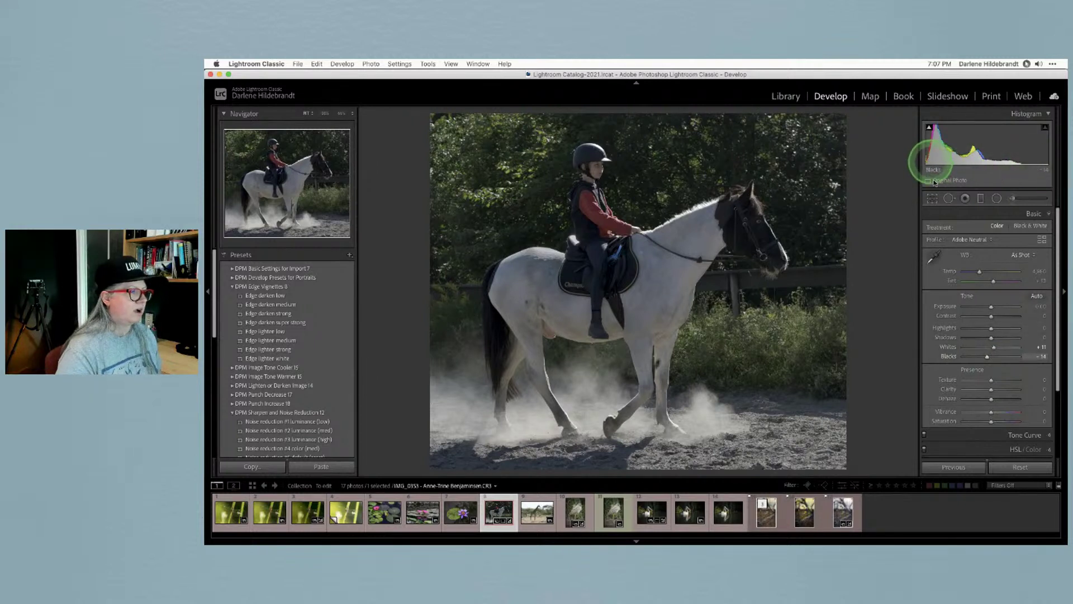
alt+click(988, 357)
drag(987, 358, 987, 359)
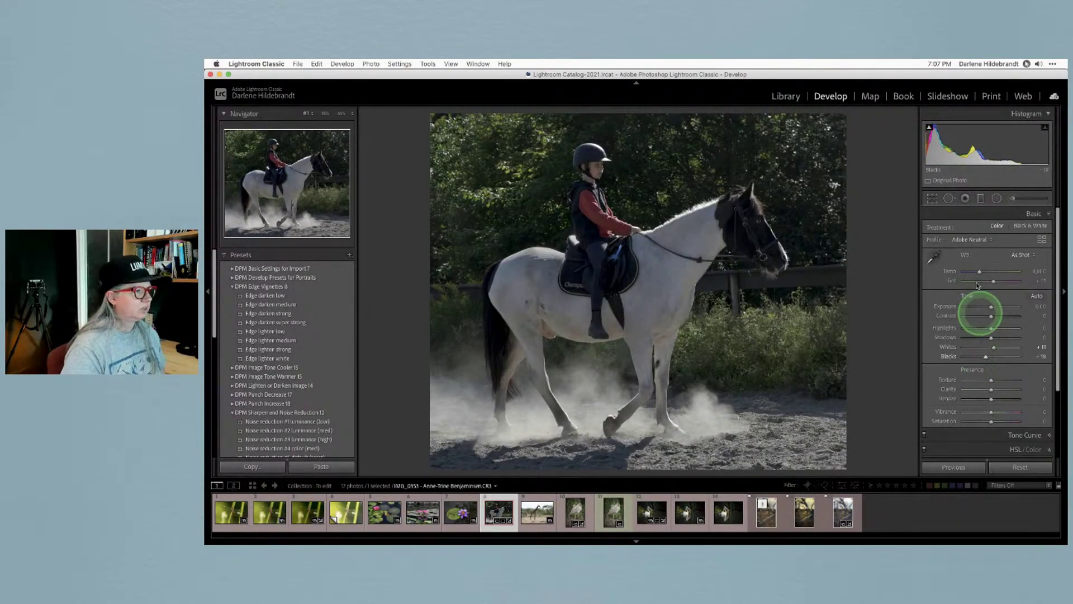
Try the Auto white balance on the horse photo and undo it.
click(1020, 255)
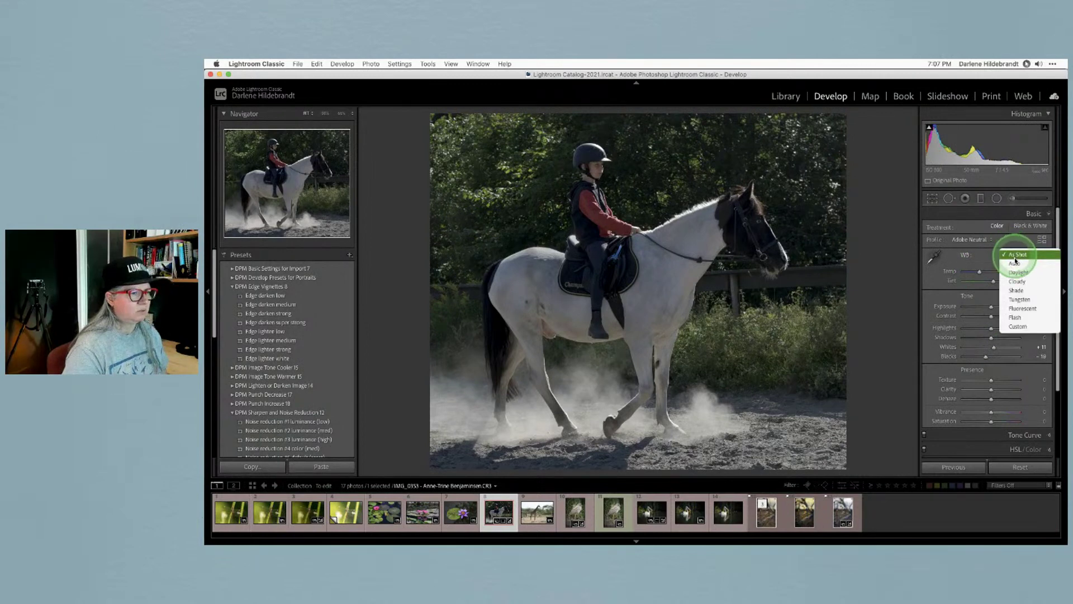
click(1016, 264)
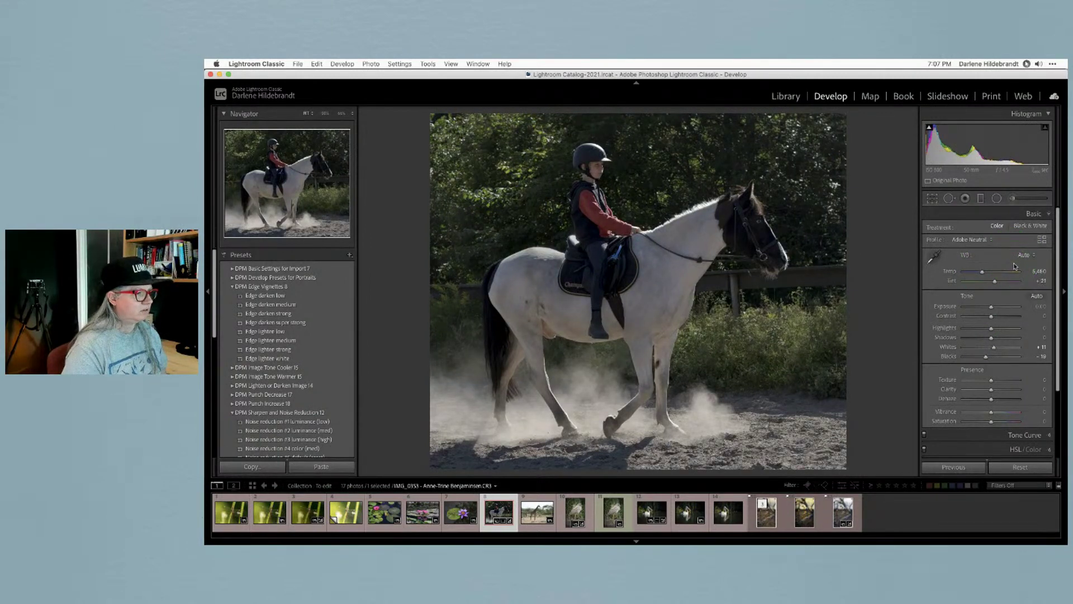
key(super+z)
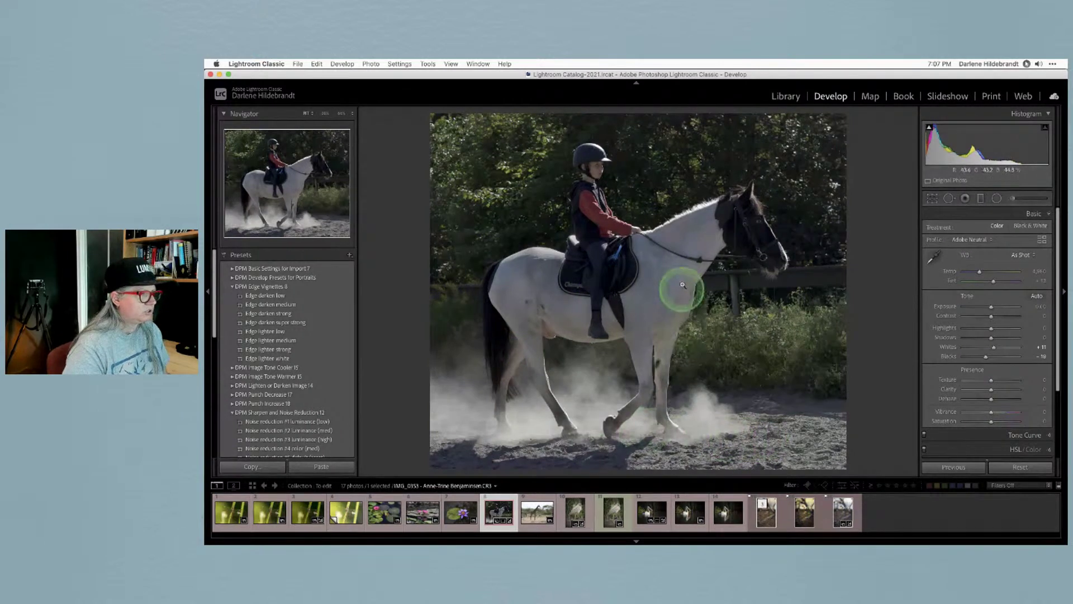
Set the horse photo's white balance to Daylight, adjust its Tint to about +17, and raise Exposure to +0.80.
click(1022, 255)
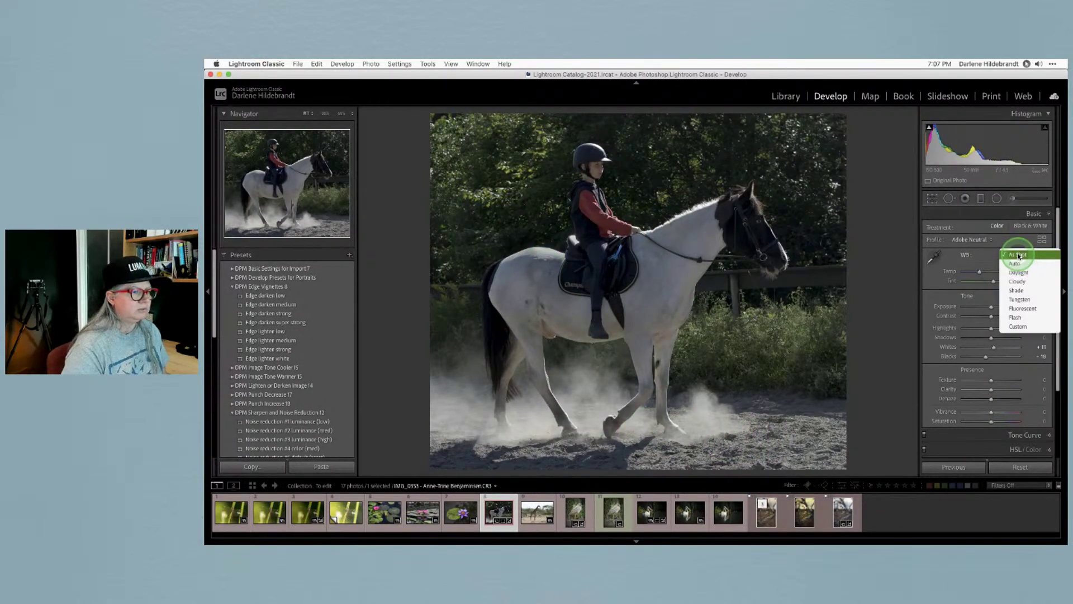
click(1021, 265)
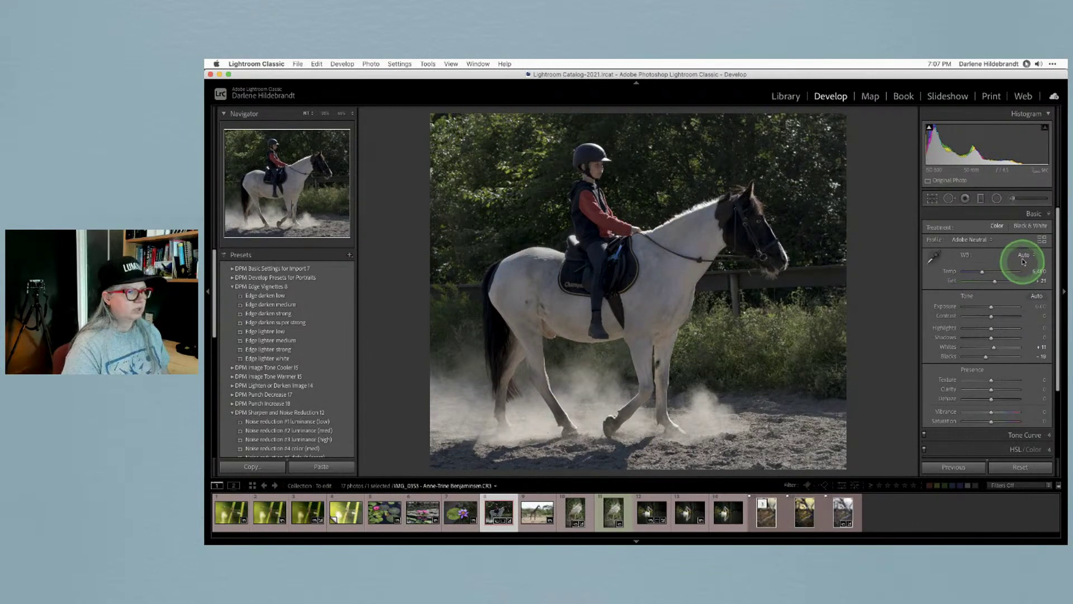
click(1024, 255)
click(1026, 265)
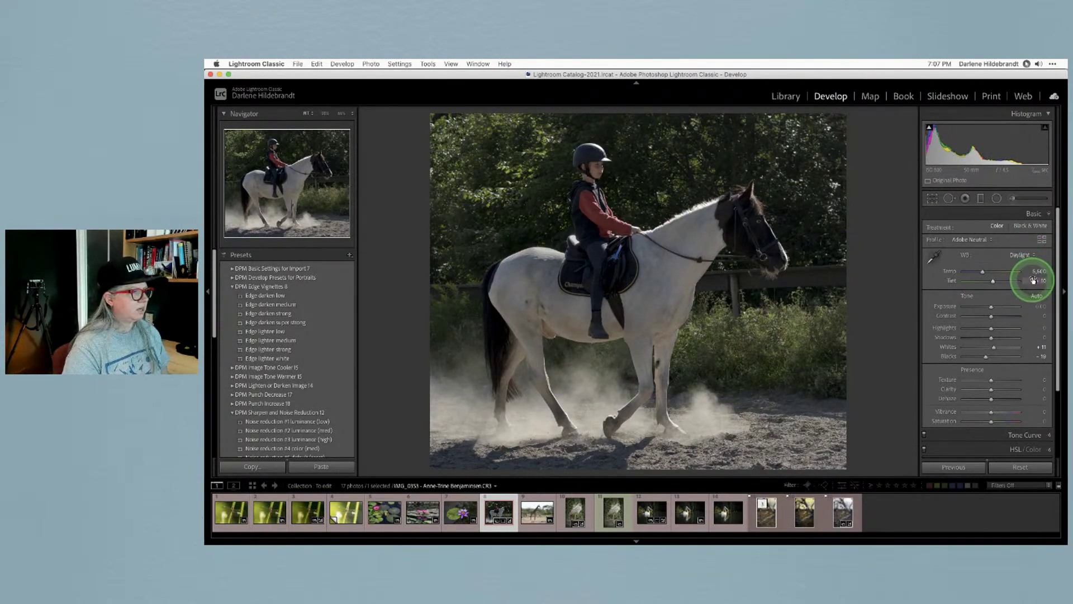
mouse_move(1033, 281)
mouse_down()
mouse_move(941, 271)
mouse_move(1036, 280)
mouse_up()
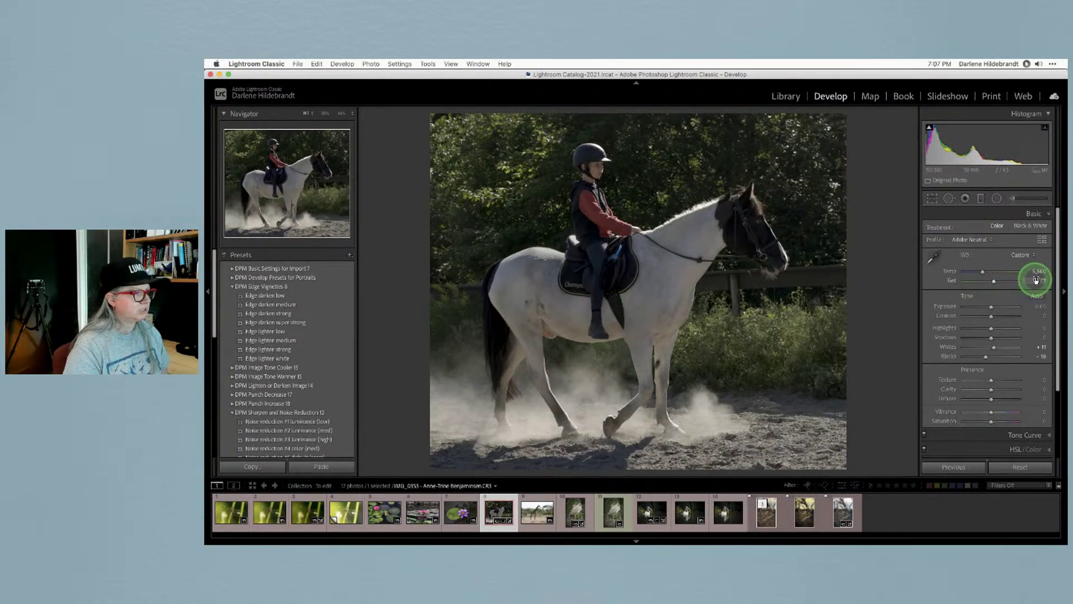
drag(991, 309, 995, 307)
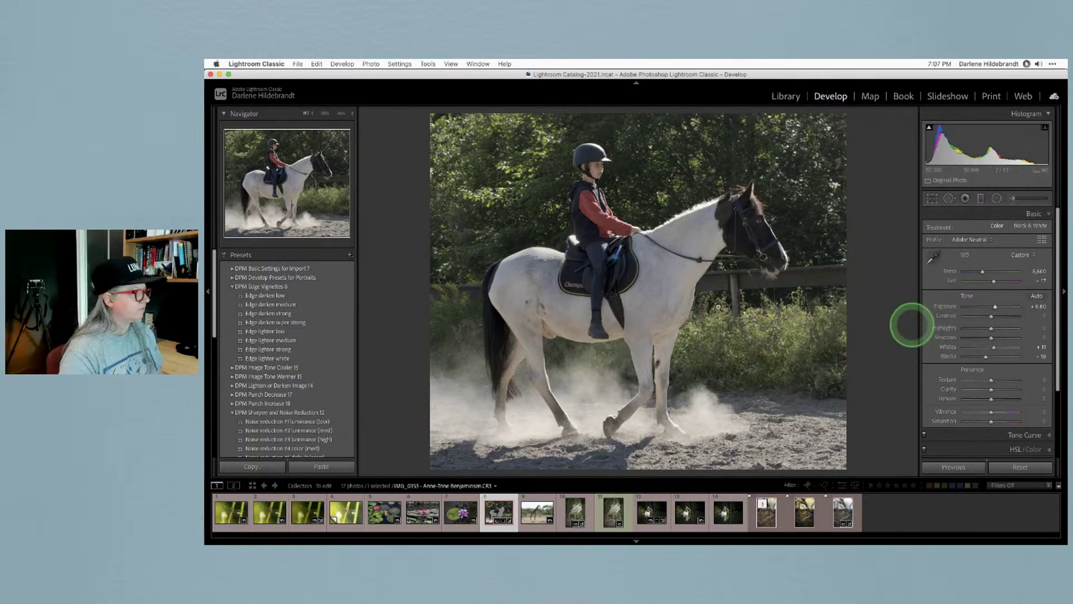
Add a post-crop vignette with the Highlight Priority style and an Amount of about -32 to the horse photo.
scroll(988, 317, down, 4)
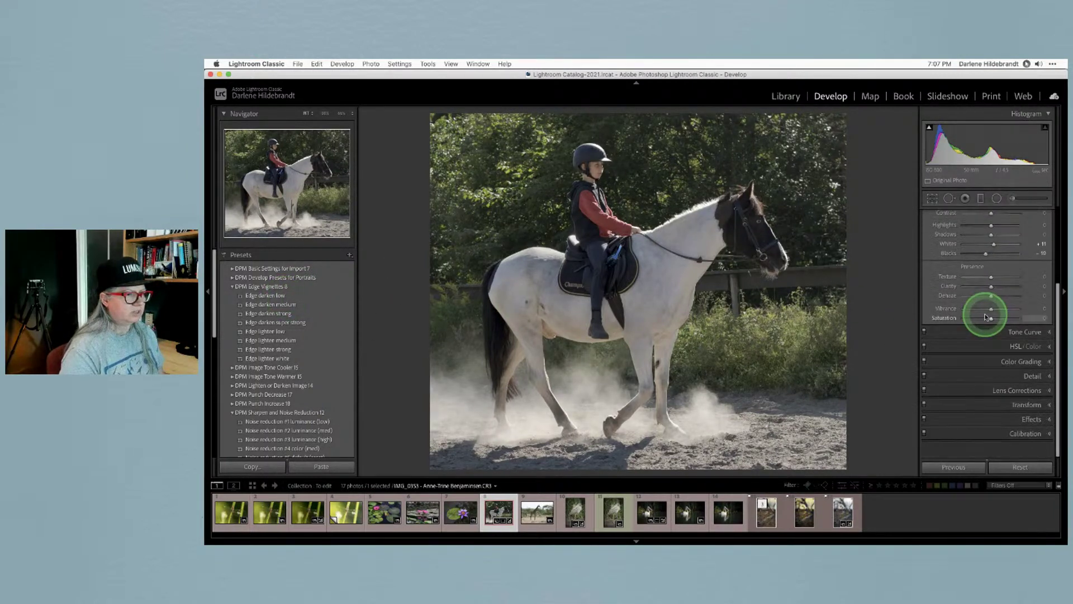
click(1029, 432)
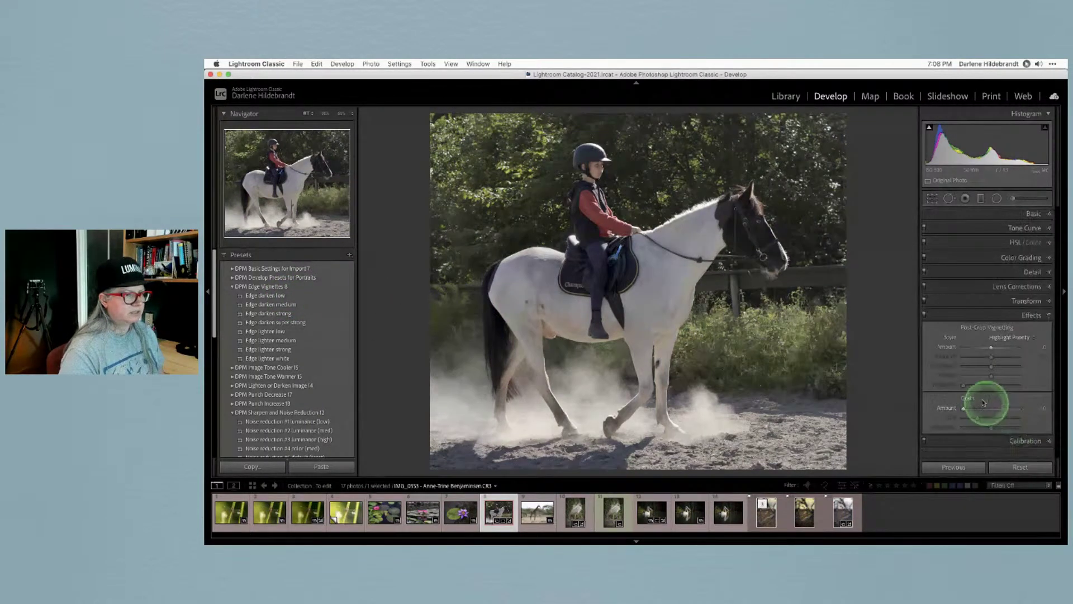
mouse_move(991, 348)
mouse_down()
mouse_move(973, 349)
mouse_move(982, 348)
mouse_up()
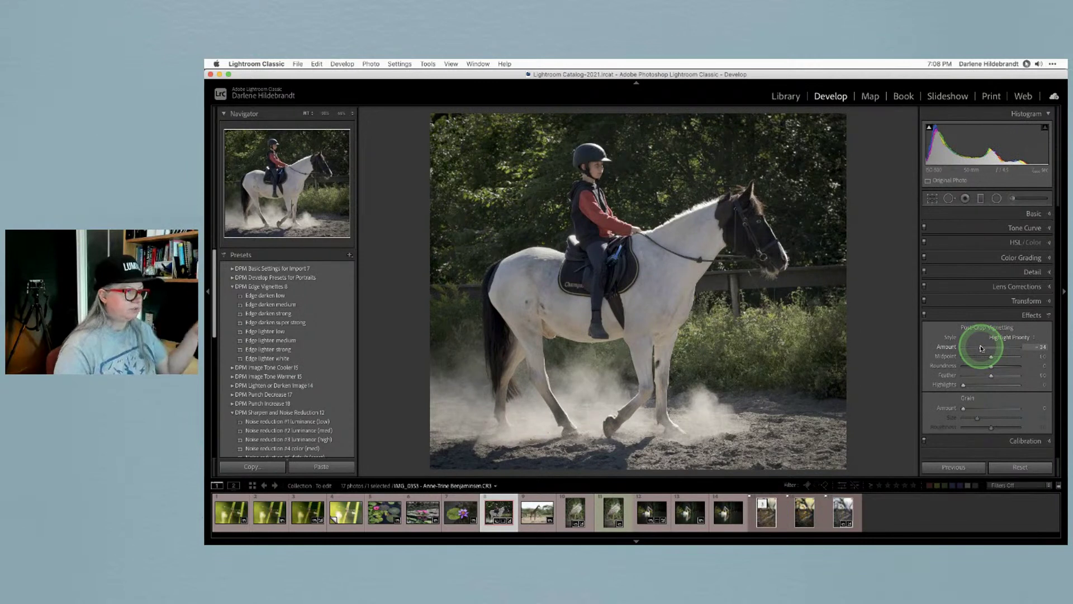
drag(981, 348, 983, 348)
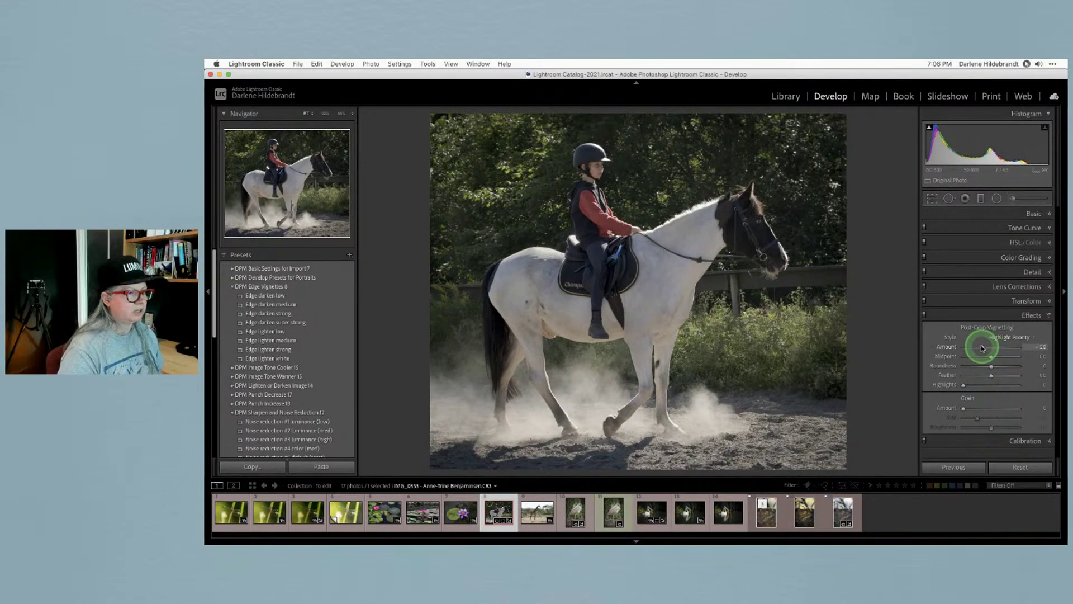
click(987, 371)
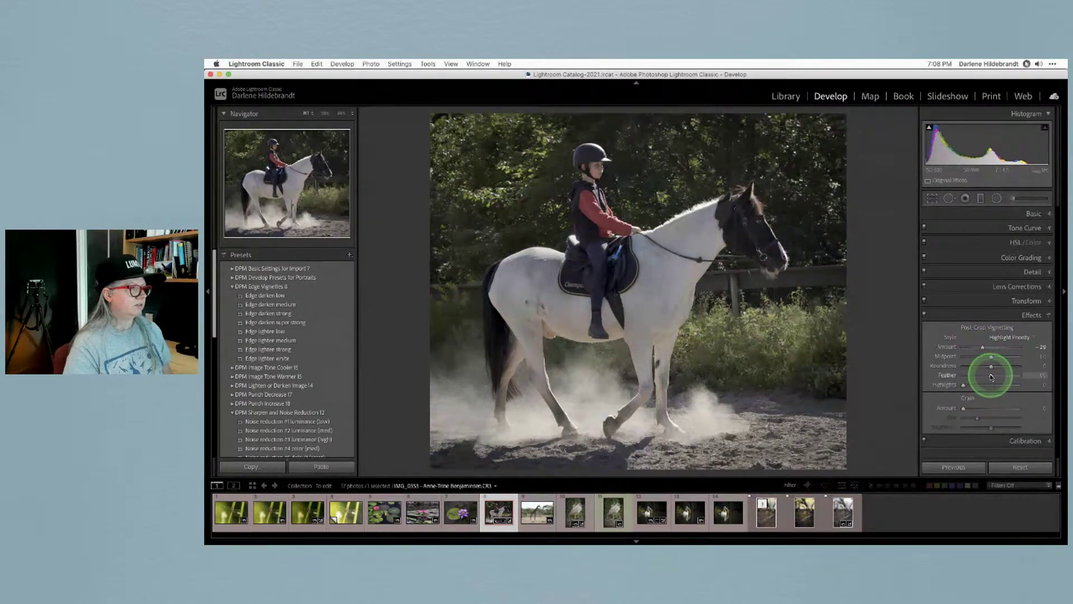
click(987, 347)
drag(985, 349, 984, 349)
Add a graduated filter rising from the dusty ground, clear its effect settings, and lower its Exposure to about -0.87.
click(1028, 214)
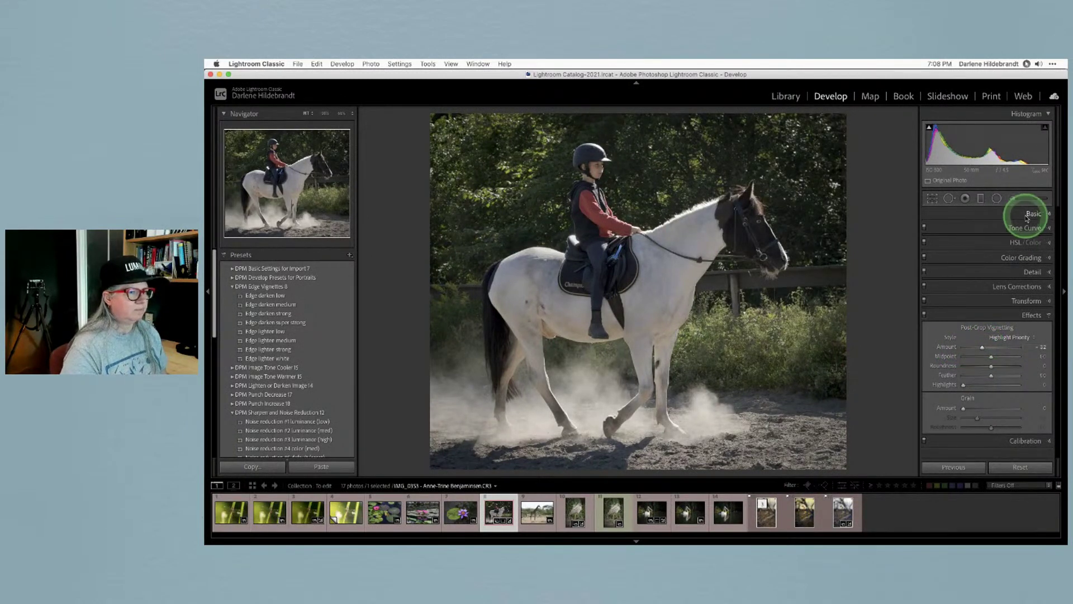
click(980, 198)
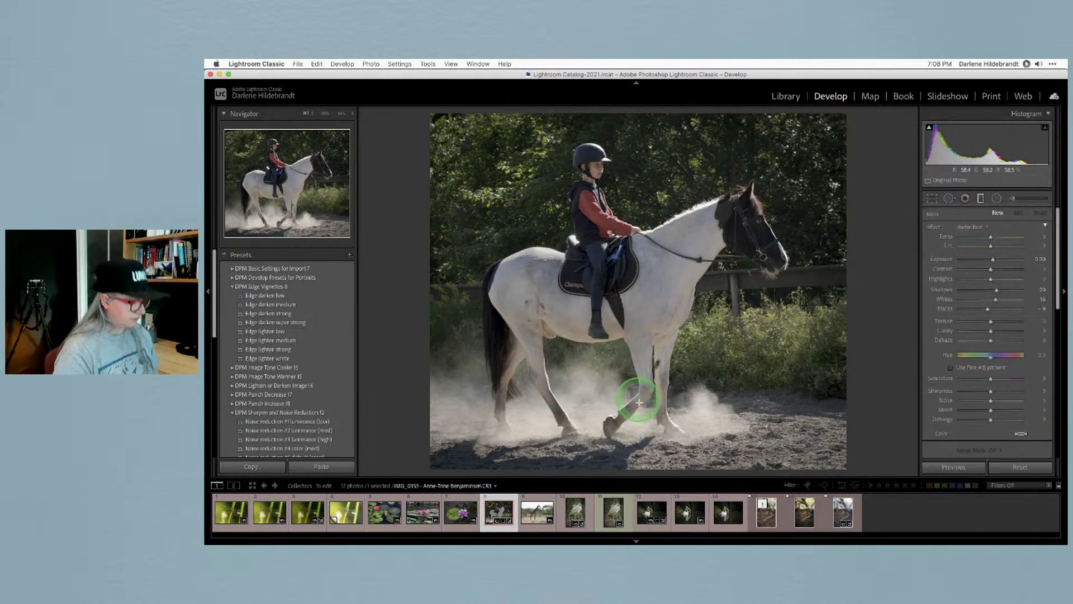
drag(641, 419, 649, 361)
double_click(934, 226)
drag(976, 281, 985, 260)
double_click(940, 280)
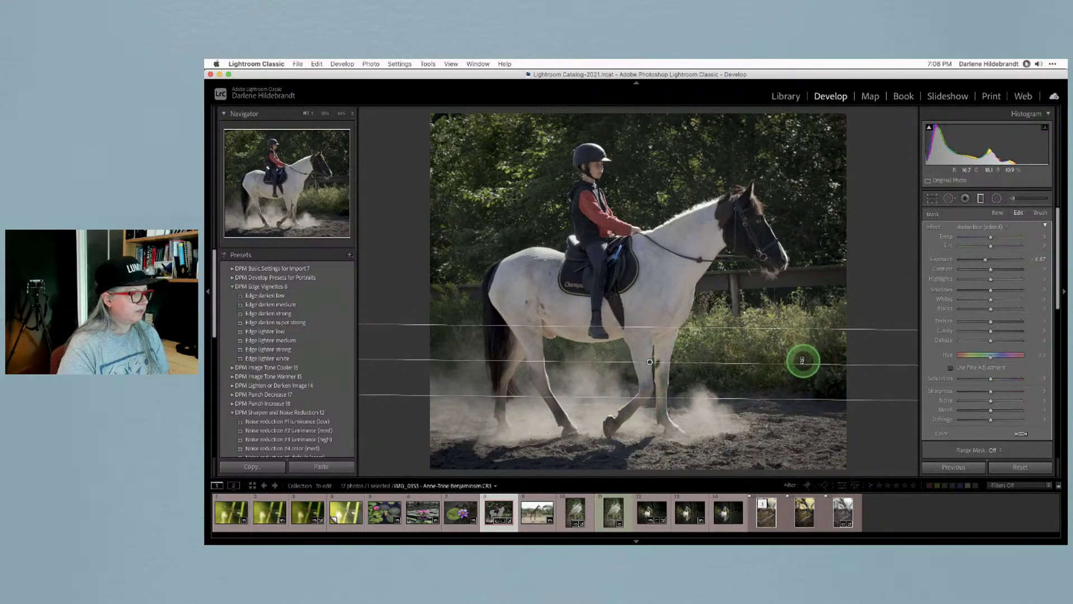
drag(650, 363, 648, 352)
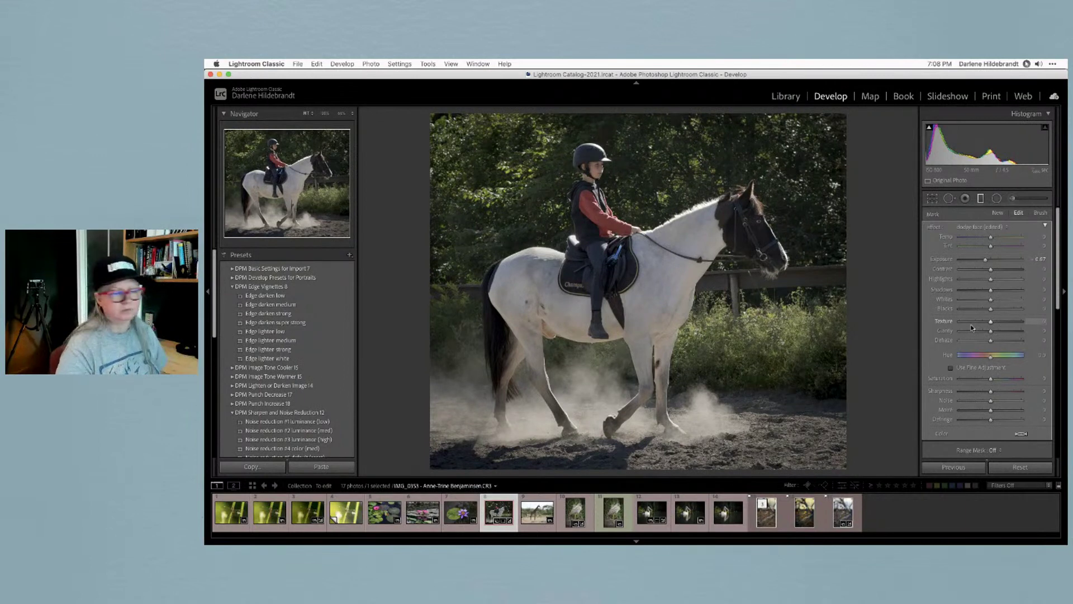
mouse_move(986, 259)
mouse_down()
mouse_move(985, 233)
mouse_move(985, 261)
mouse_up()
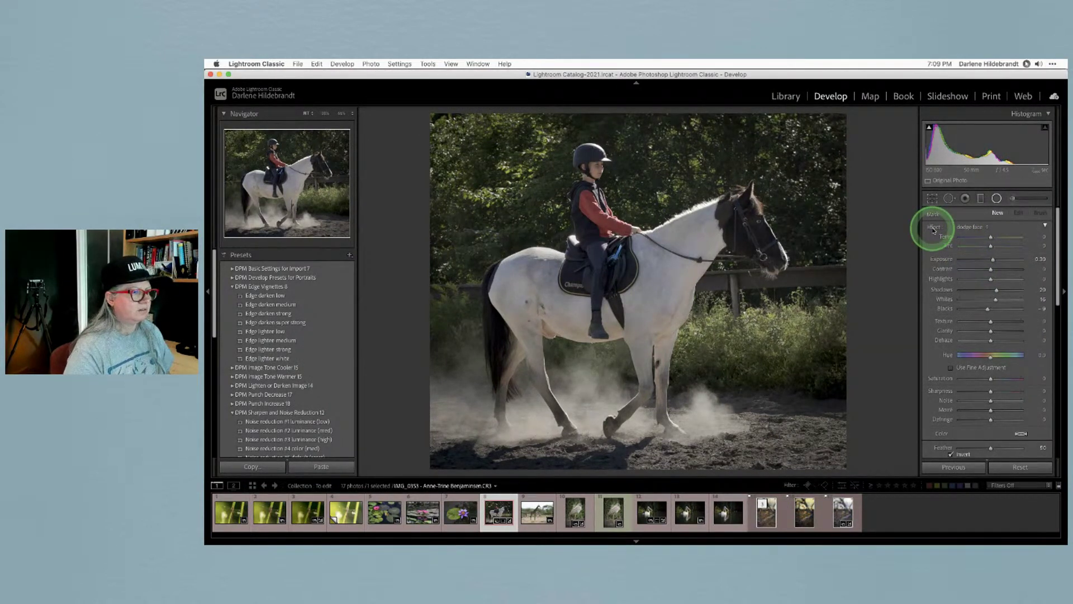
Add a tall radial filter around the rider with the dodge face effect, tilt and widen it, and check the clipping.
click(963, 228)
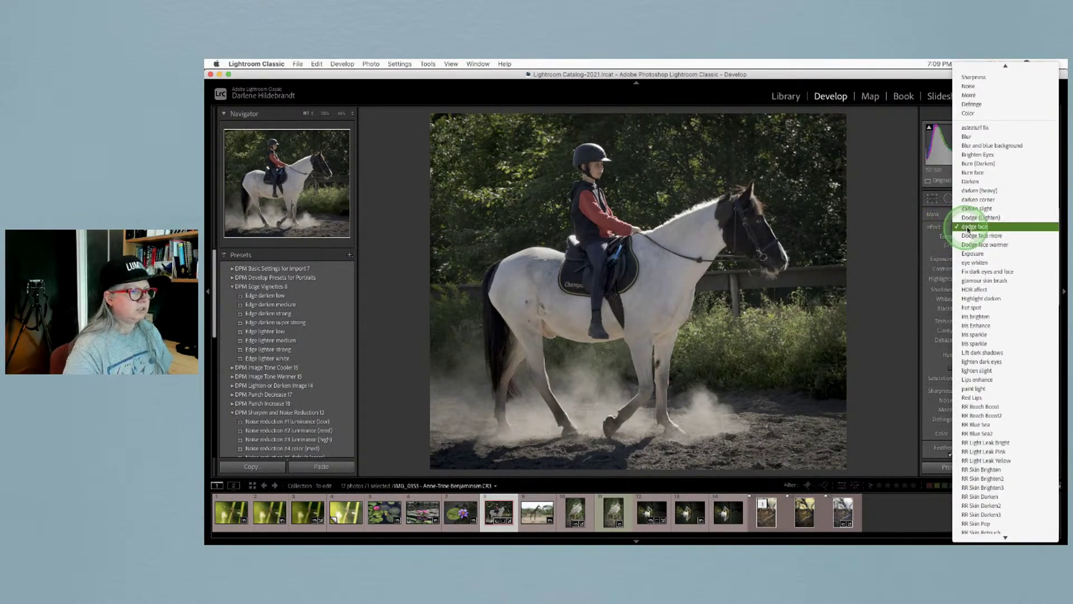
click(967, 227)
drag(590, 165, 625, 259)
drag(599, 240, 596, 256)
drag(630, 221, 637, 219)
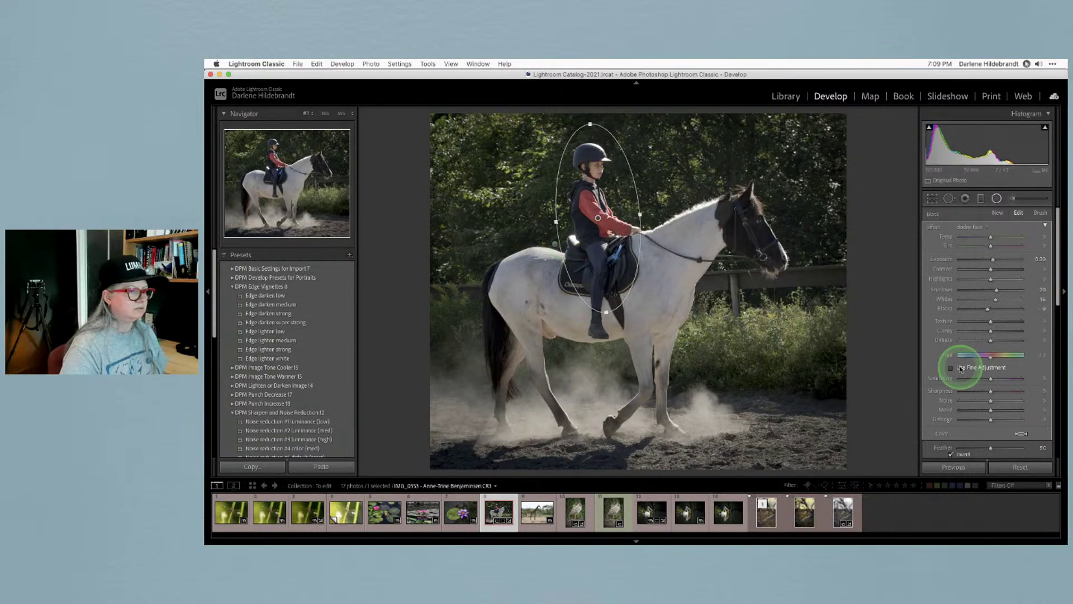
key(j)
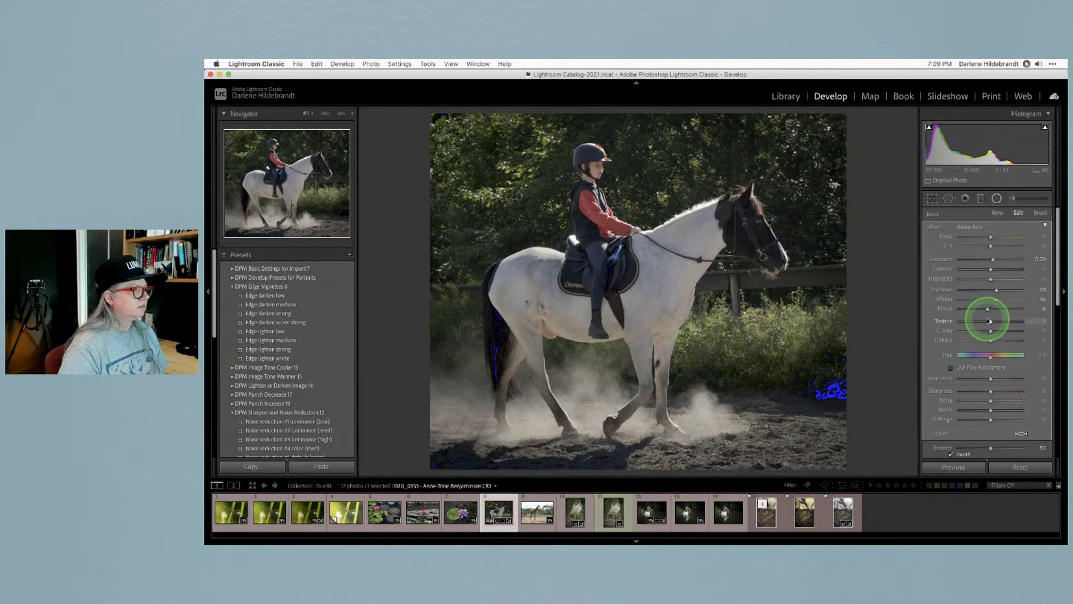
key(j)
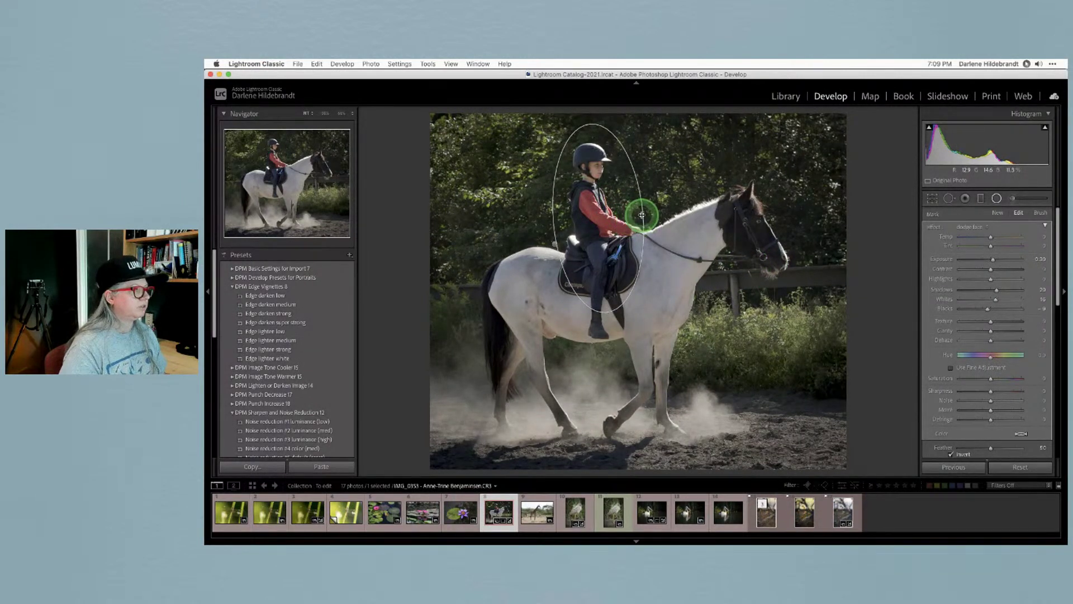
Add a tilted radial filter over the horse's head with Exposure about 0.93, Shadows about 29, and Blacks about -21.
drag(754, 258, 789, 292)
drag(716, 287, 743, 283)
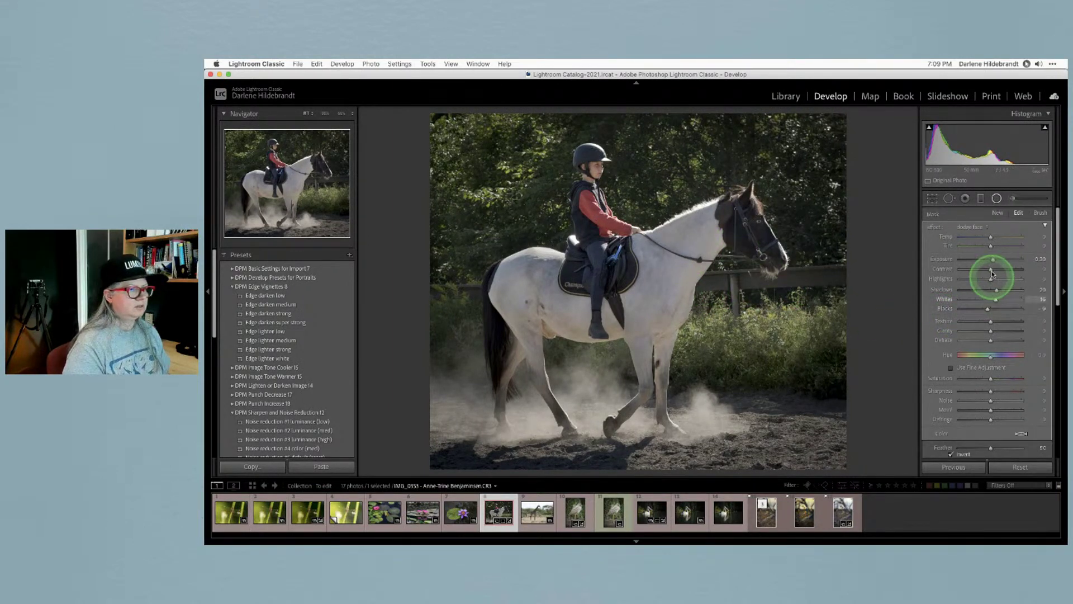
mouse_move(993, 260)
mouse_down()
mouse_move(978, 299)
mouse_move(988, 310)
mouse_move(950, 311)
mouse_up()
double_click(948, 311)
drag(980, 263, 999, 261)
drag(997, 289, 1004, 291)
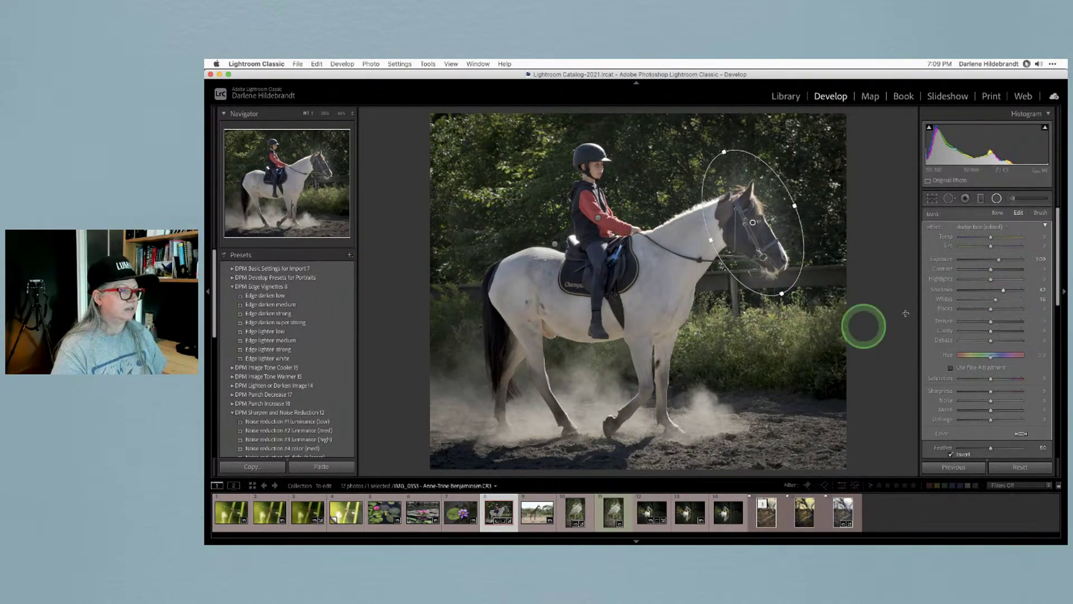
drag(1003, 289, 984, 308)
drag(999, 259, 1000, 261)
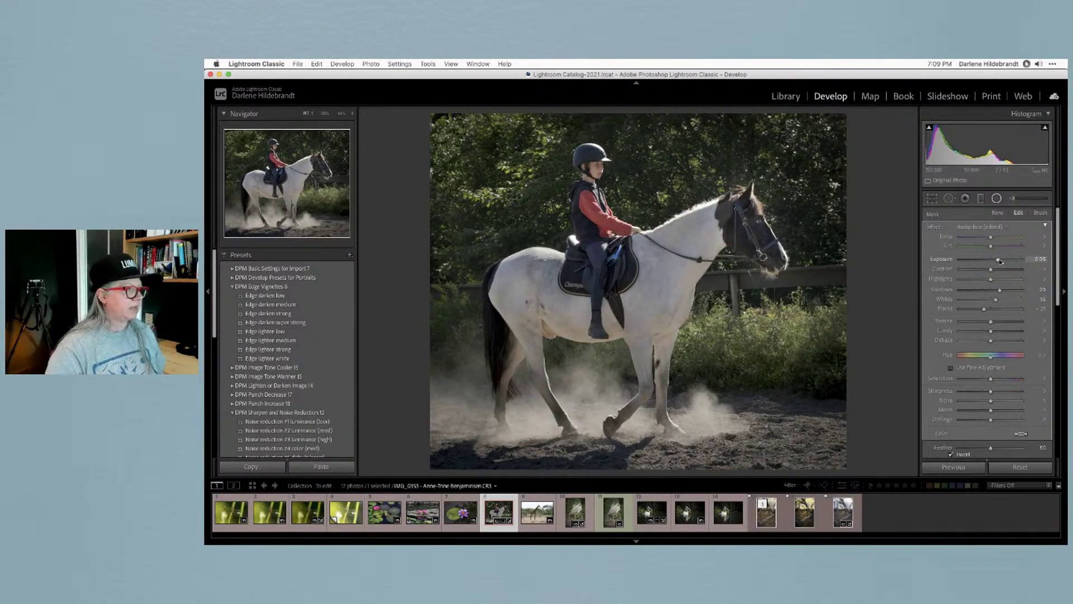
scroll(999, 261, down, 2)
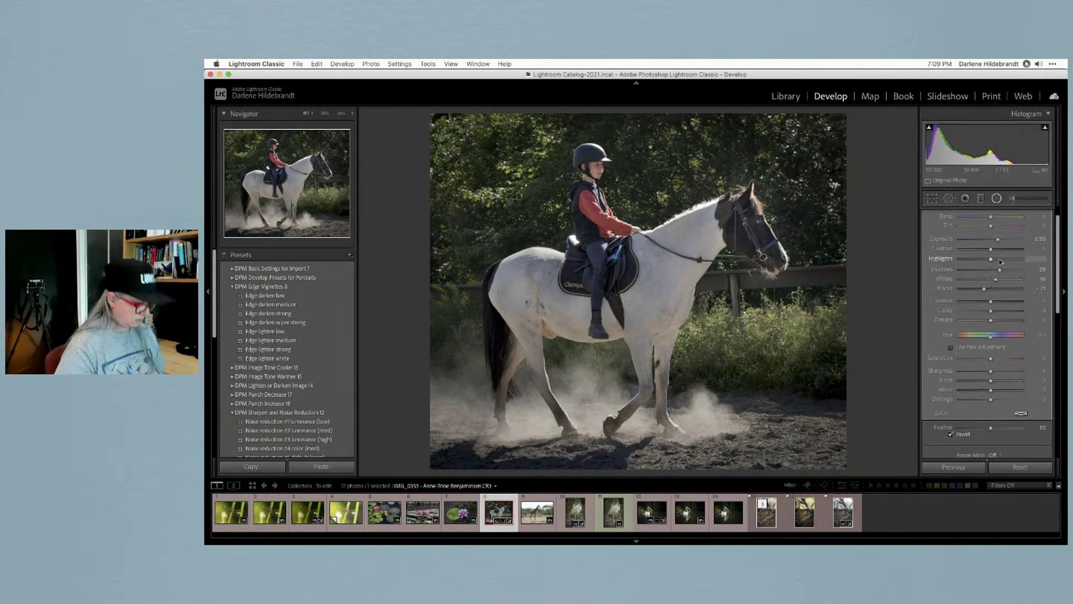
key(shift+m)
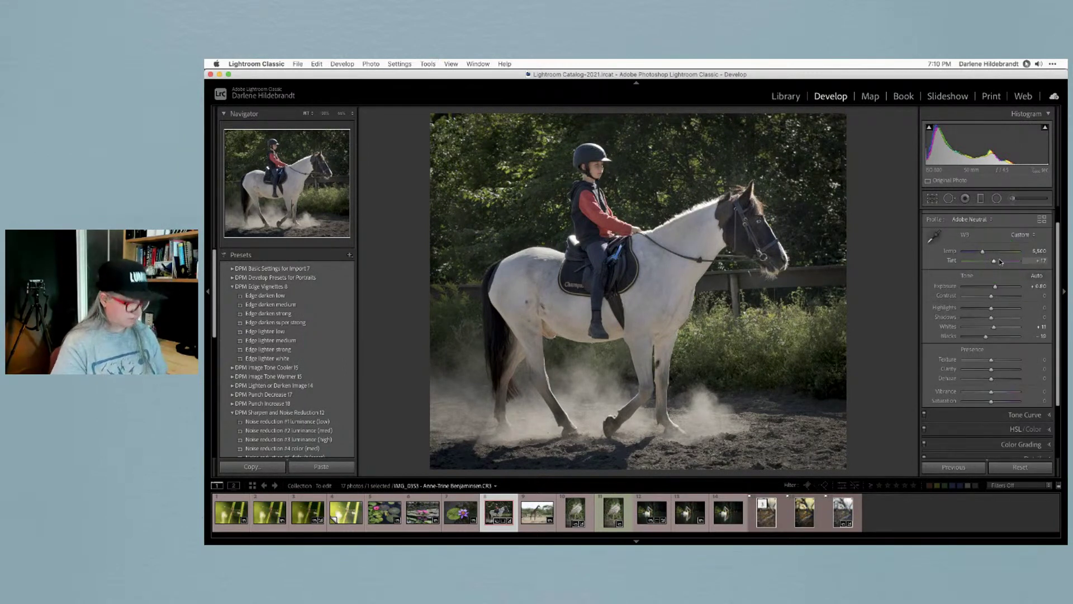
Compare the photo with its unedited version and set Clarity to +7, Dehaze to about +30, and Exposure to about +0.85.
key(backslash)
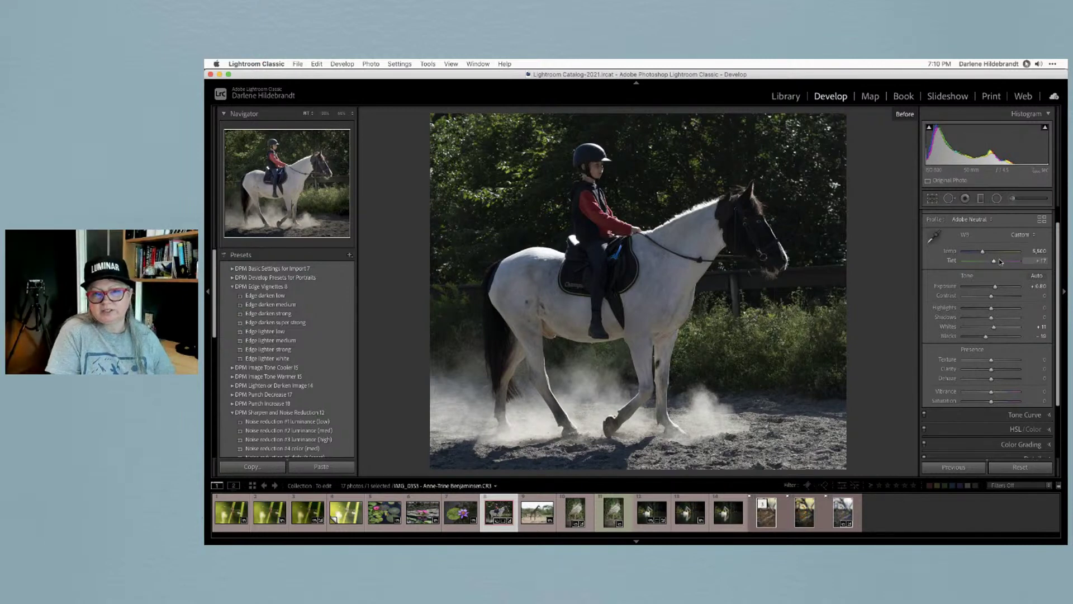
key(backslash)
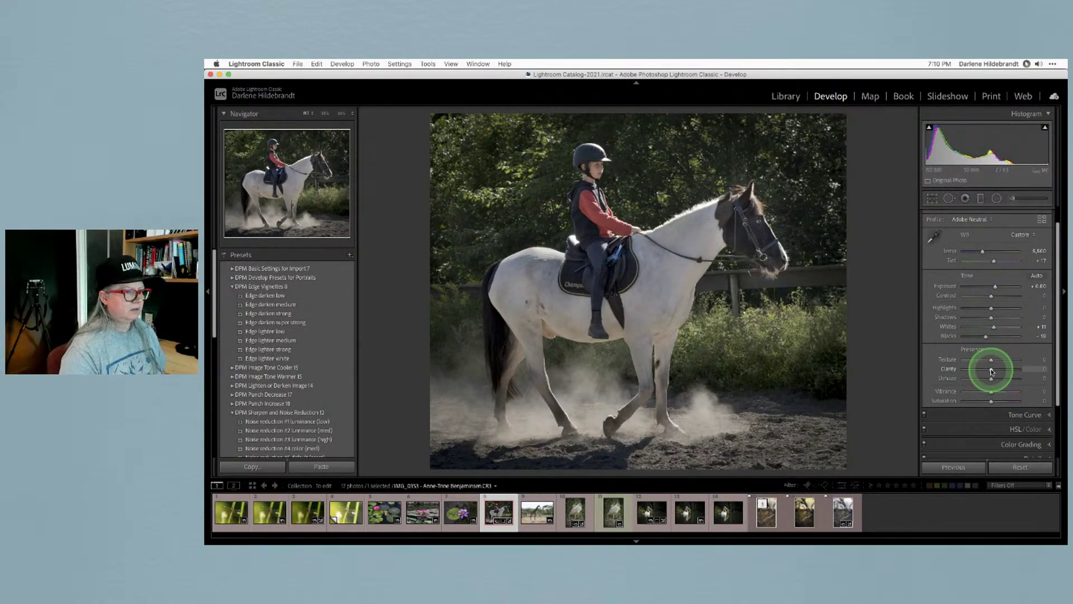
drag(991, 371, 1001, 380)
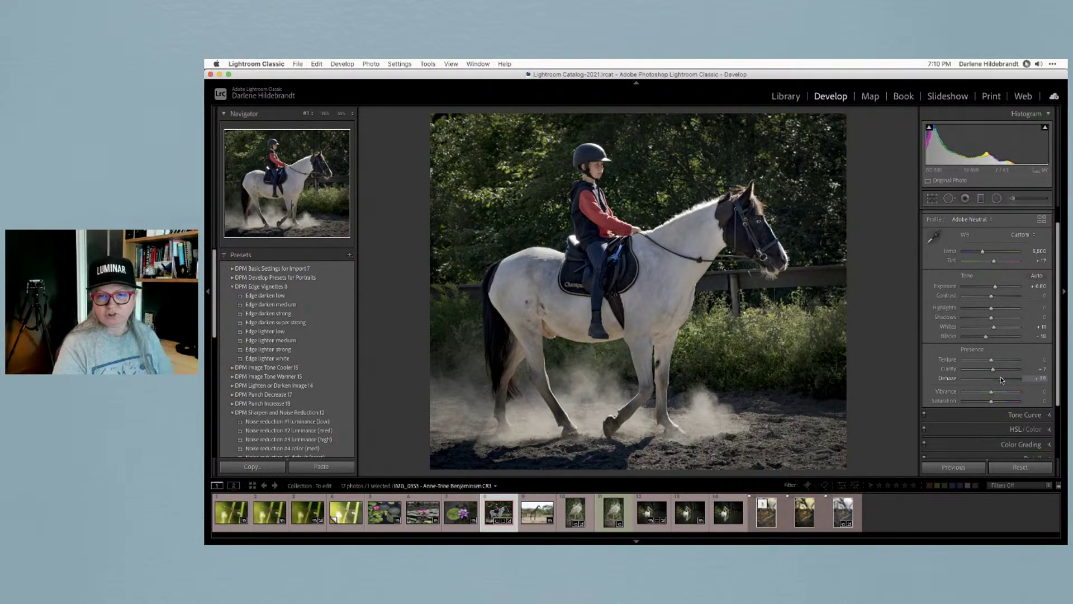
click(1002, 380)
mouse_move(1002, 380)
mouse_down()
mouse_move(1033, 379)
mouse_move(922, 379)
mouse_move(1000, 379)
mouse_up()
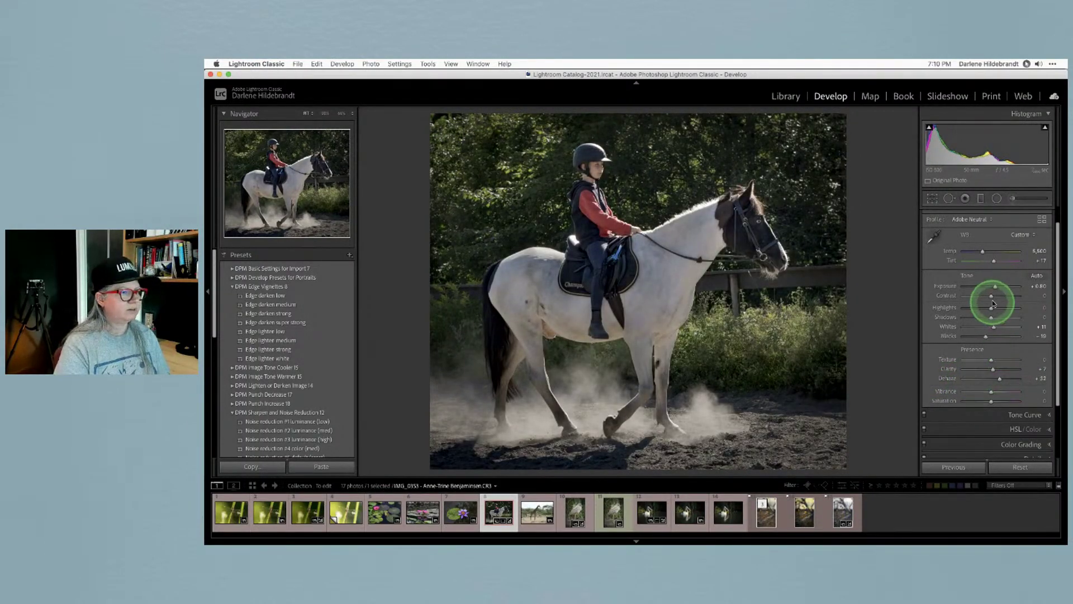
drag(995, 289, 997, 290)
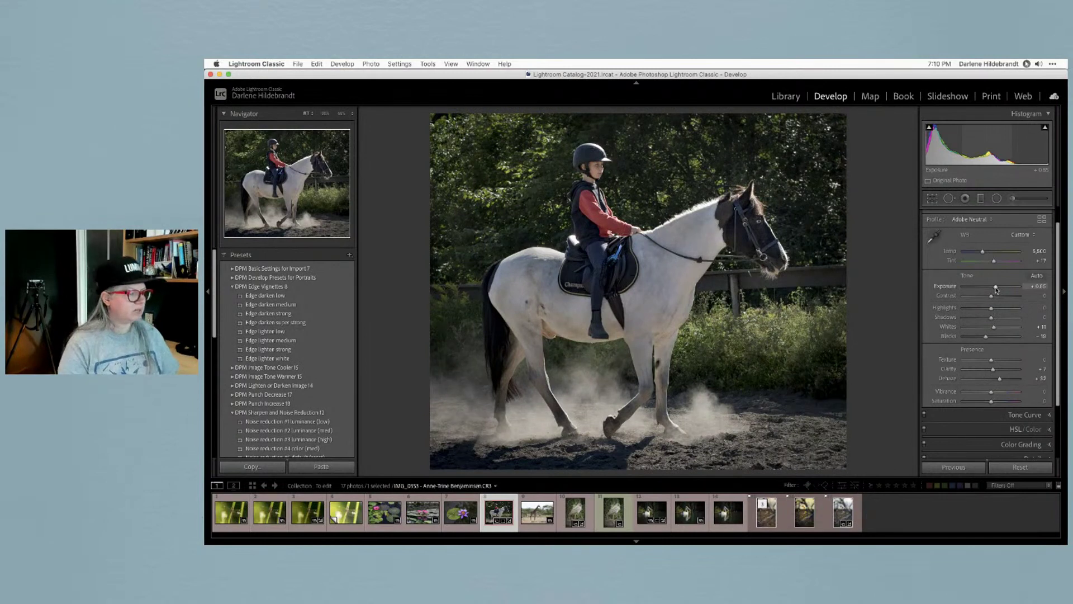
Rotate the horse photo upside down, examine its tonal balance with the interface blacked out, and rotate it back upright.
key(super+bracketright)
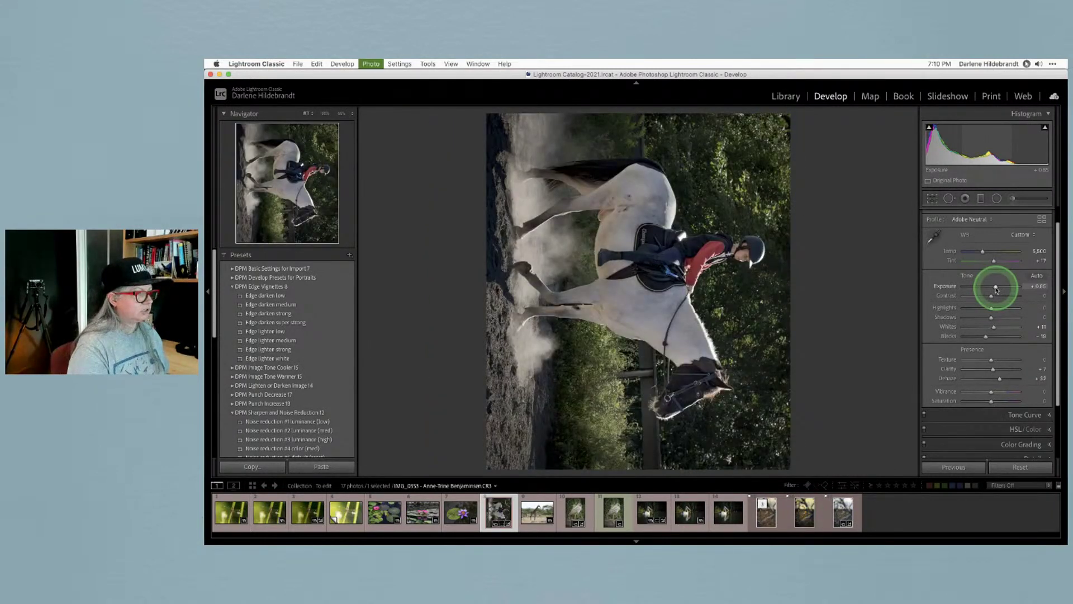
key(super+bracketright)
key(l)
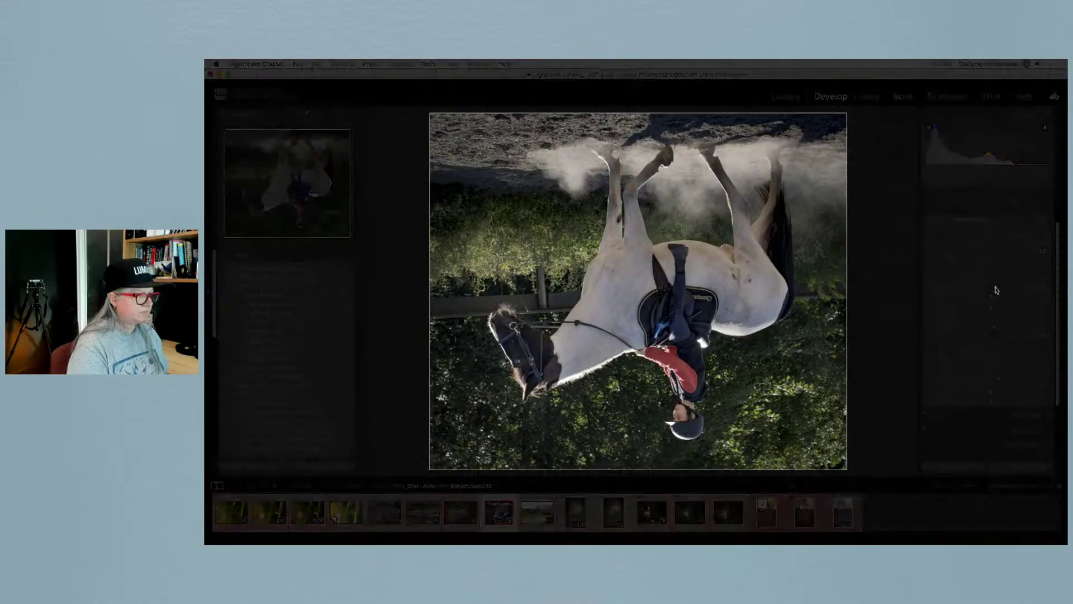
key(l)
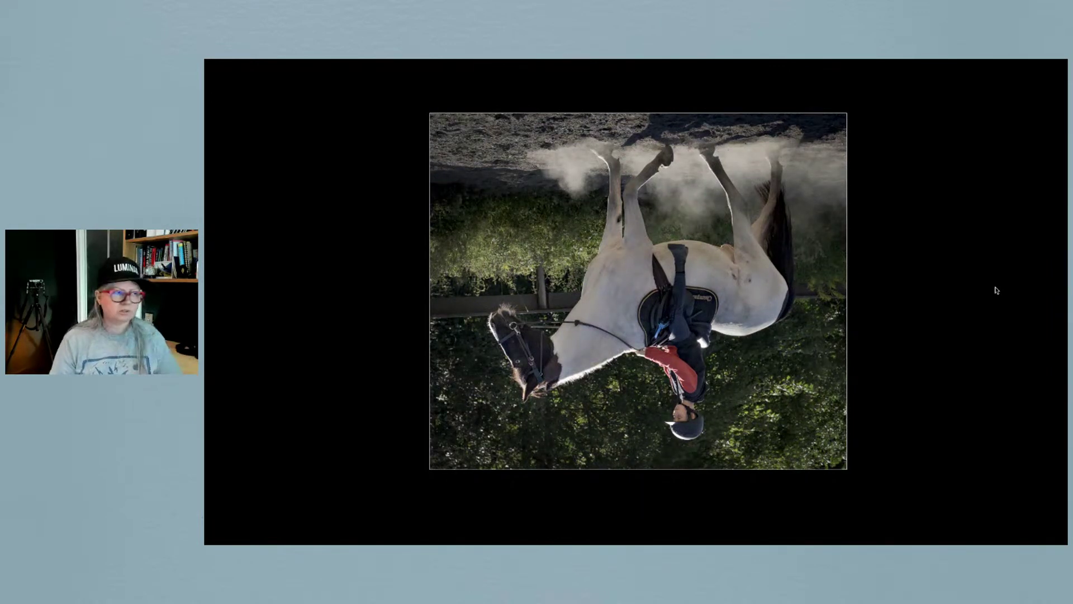
click(996, 289)
click(879, 330)
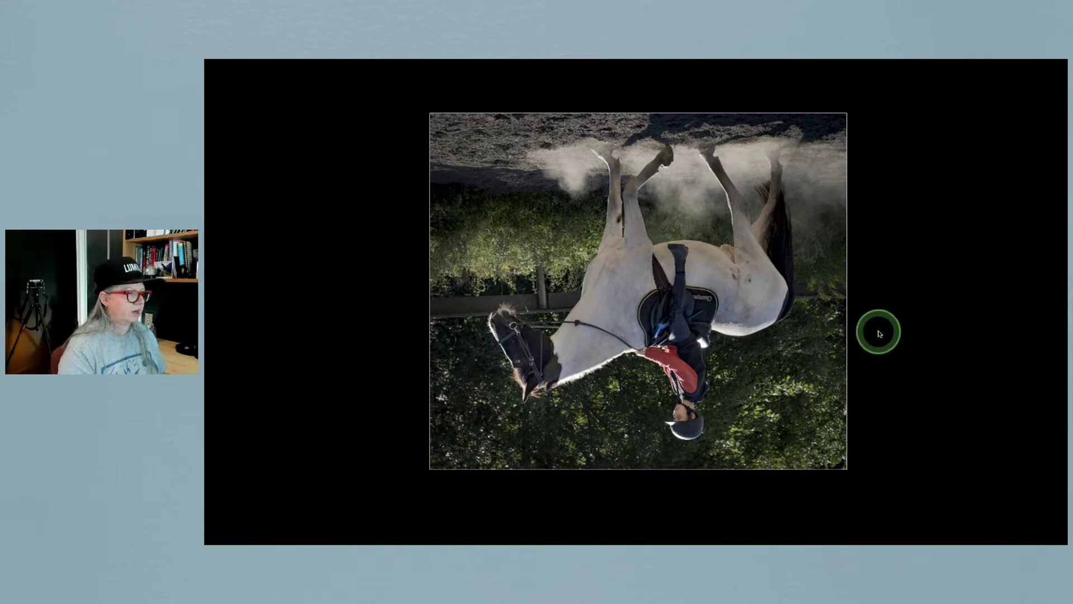
click(878, 332)
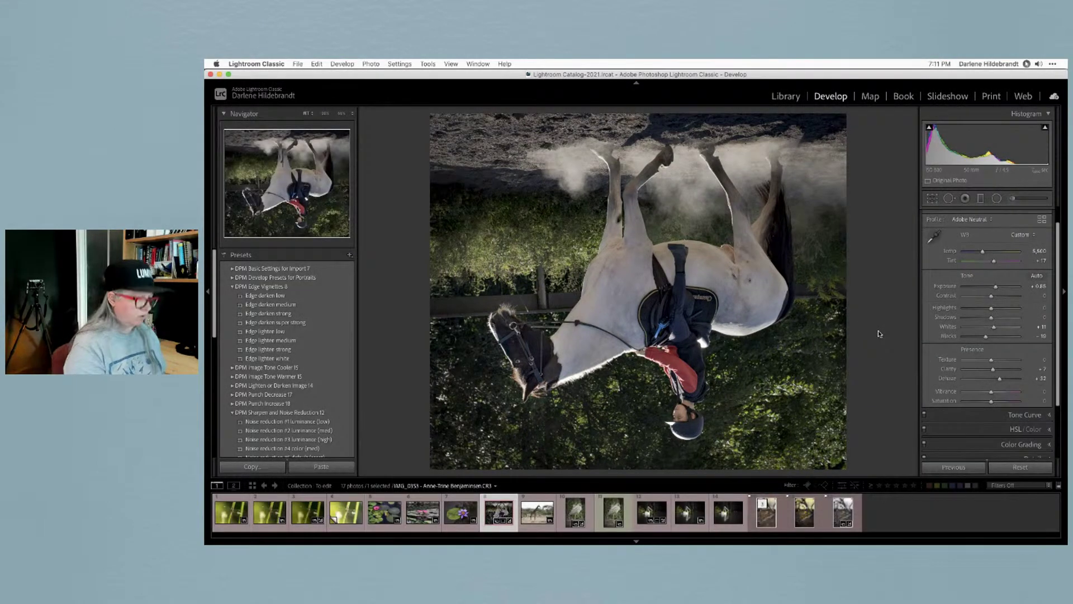
click(878, 332)
key(super+bracketright)
key(super+bracketright)
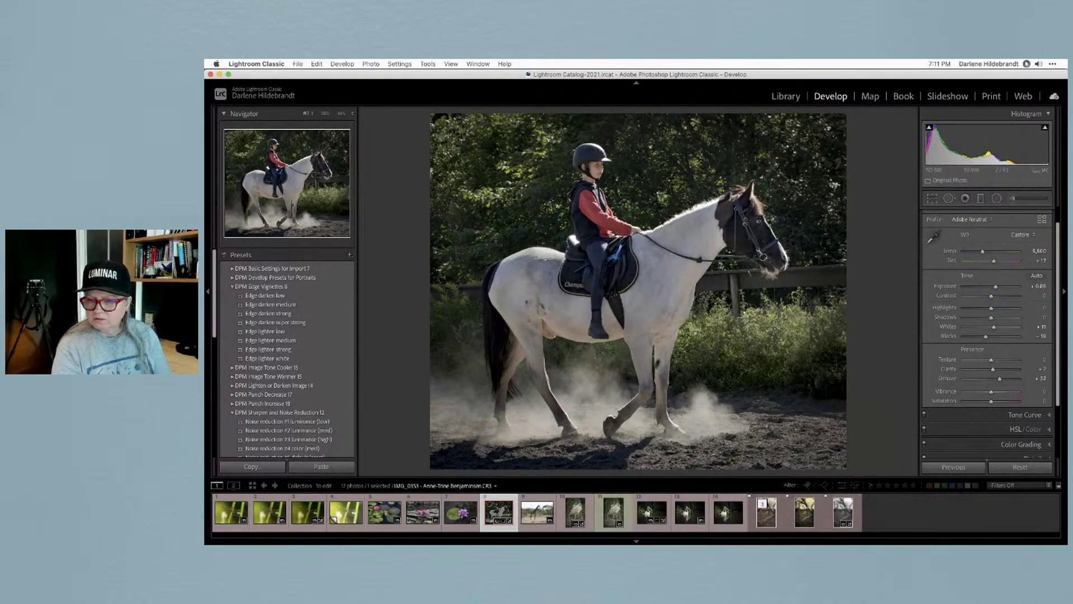
key(super+Tab)
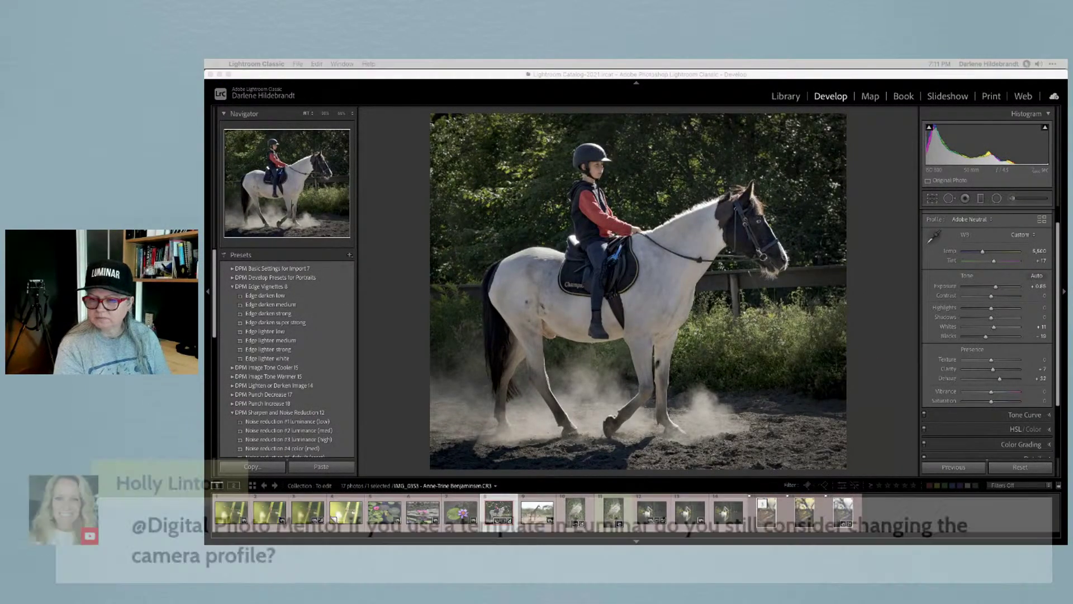